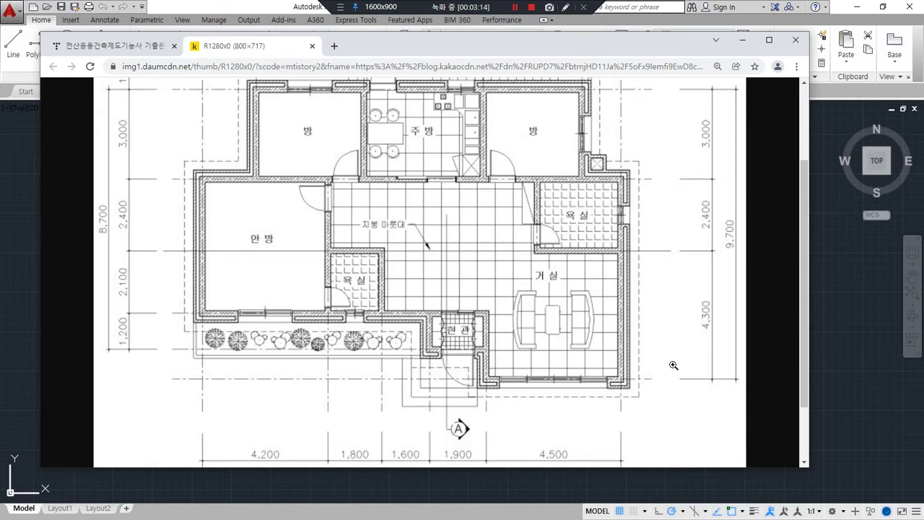
- Trace the exterior wall outline and the interior partition walls of each room on the floor plan with the screen pen
{"action": "key", "text": "ctrl+alt+d"}
{"action": "mouse_move", "coordinate": [482, 84]}
{"action": "left_mouse_down"}
{"action": "mouse_move", "coordinate": [576, 86]}
{"action": "mouse_move", "coordinate": [584, 174]}
{"action": "mouse_move", "coordinate": [618, 176]}
{"action": "mouse_move", "coordinate": [621, 241]}
{"action": "mouse_move", "coordinate": [619, 357]}
{"action": "mouse_move", "coordinate": [591, 389]}
{"action": "mouse_move", "coordinate": [488, 383]}
{"action": "mouse_move", "coordinate": [473, 313]}
{"action": "mouse_move", "coordinate": [422, 335]}
{"action": "mouse_move", "coordinate": [484, 349]}
{"action": "left_mouse_up"}
{"action": "mouse_move", "coordinate": [428, 316]}
{"action": "left_mouse_down"}
{"action": "mouse_move", "coordinate": [217, 314]}
{"action": "mouse_move", "coordinate": [197, 285]}
{"action": "mouse_move", "coordinate": [193, 182]}
{"action": "mouse_move", "coordinate": [585, 176]}
{"action": "left_mouse_up"}
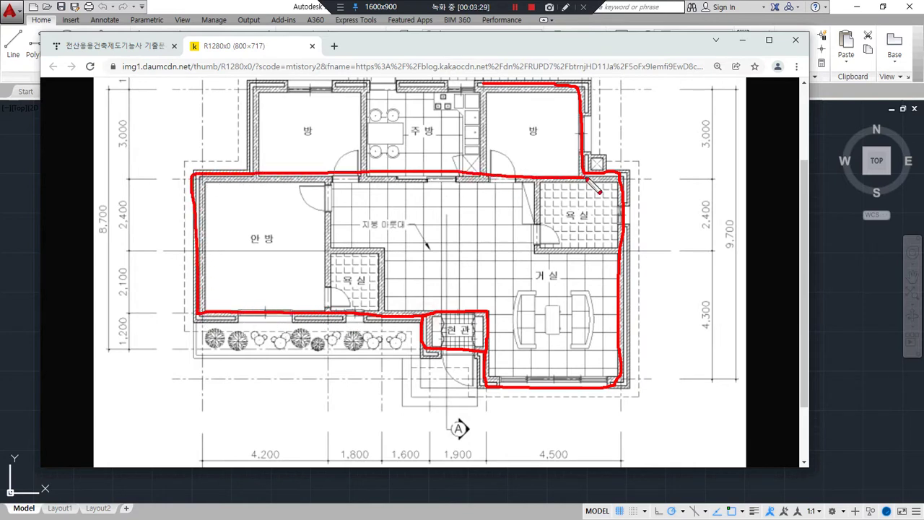
{"action": "left_click_drag", "start_coordinate": [481, 85], "coordinate": [482, 175]}
{"action": "mouse_move", "coordinate": [481, 88]}
{"action": "left_mouse_down"}
{"action": "mouse_move", "coordinate": [261, 90]}
{"action": "mouse_move", "coordinate": [253, 174]}
{"action": "left_mouse_up"}
{"action": "mouse_move", "coordinate": [361, 89]}
{"action": "left_mouse_down"}
{"action": "mouse_move", "coordinate": [361, 175]}
{"action": "mouse_move", "coordinate": [327, 193]}
{"action": "mouse_move", "coordinate": [328, 311]}
{"action": "left_mouse_up"}
{"action": "mouse_move", "coordinate": [328, 253]}
{"action": "left_mouse_down"}
{"action": "mouse_move", "coordinate": [383, 252]}
{"action": "mouse_move", "coordinate": [386, 316]}
{"action": "left_mouse_up"}
{"action": "mouse_move", "coordinate": [540, 174]}
{"action": "left_mouse_down"}
{"action": "mouse_move", "coordinate": [537, 221]}
{"action": "mouse_move", "coordinate": [620, 257]}
{"action": "left_mouse_up"}
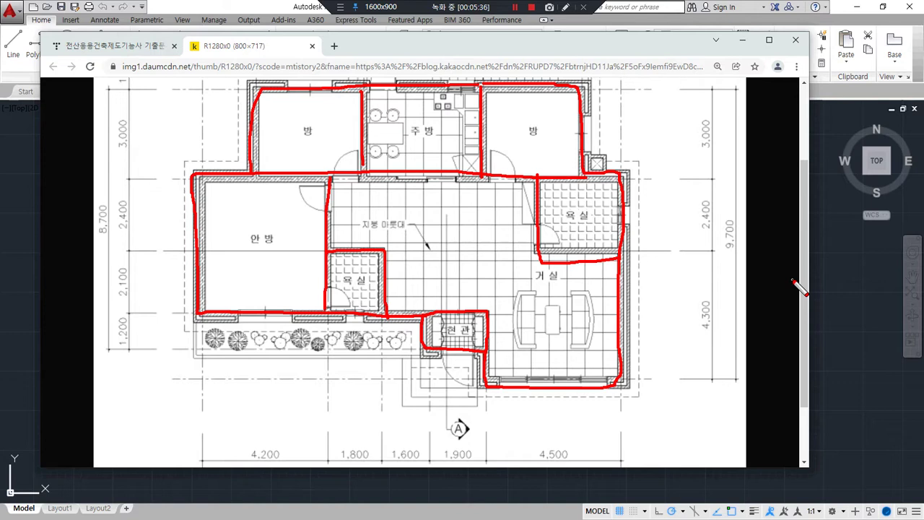
{"action": "key", "text": "Escape"}
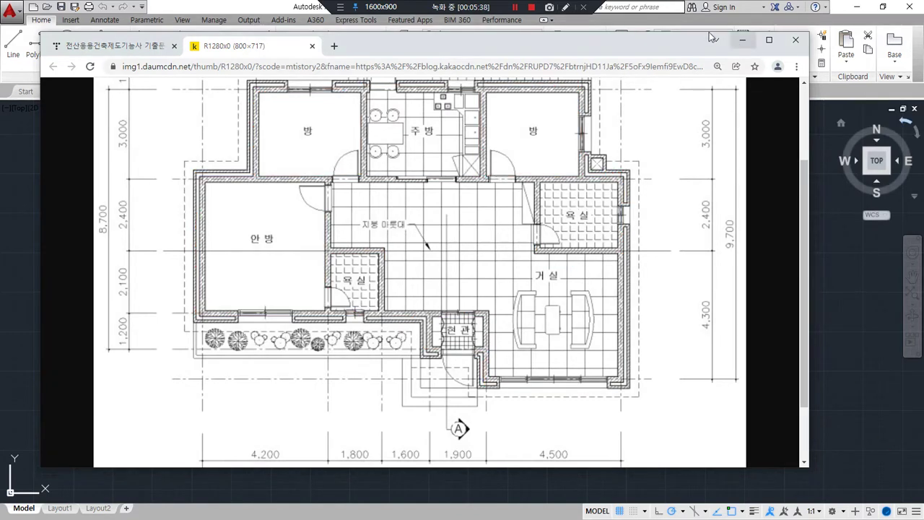
- Mark the walls around the master bedroom, both bathrooms, entrance and living room with straight pen lines, and clear the marks
{"action": "left_click", "coordinate": [565, 6]}
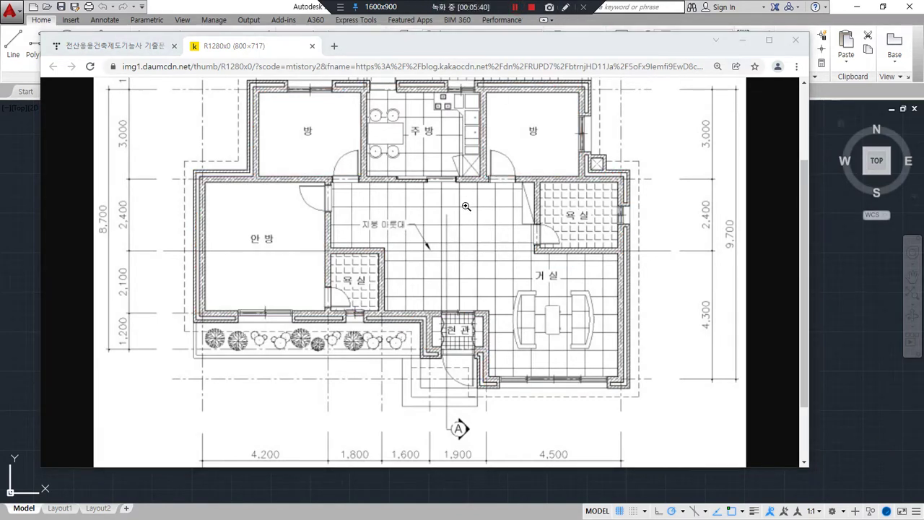
{"action": "mouse_move", "coordinate": [228, 175]}
{"action": "left_mouse_down"}
{"action": "mouse_move", "coordinate": [627, 186]}
{"action": "mouse_move", "coordinate": [623, 381]}
{"action": "mouse_move", "coordinate": [495, 385]}
{"action": "mouse_move", "coordinate": [484, 366]}
{"action": "mouse_move", "coordinate": [483, 318]}
{"action": "mouse_move", "coordinate": [184, 315]}
{"action": "mouse_move", "coordinate": [201, 179]}
{"action": "mouse_move", "coordinate": [327, 178]}
{"action": "mouse_move", "coordinate": [333, 279]}
{"action": "mouse_move", "coordinate": [379, 251]}
{"action": "mouse_move", "coordinate": [380, 287]}
{"action": "mouse_move", "coordinate": [414, 313]}
{"action": "mouse_move", "coordinate": [430, 353]}
{"action": "mouse_move", "coordinate": [491, 353]}
{"action": "left_mouse_up"}
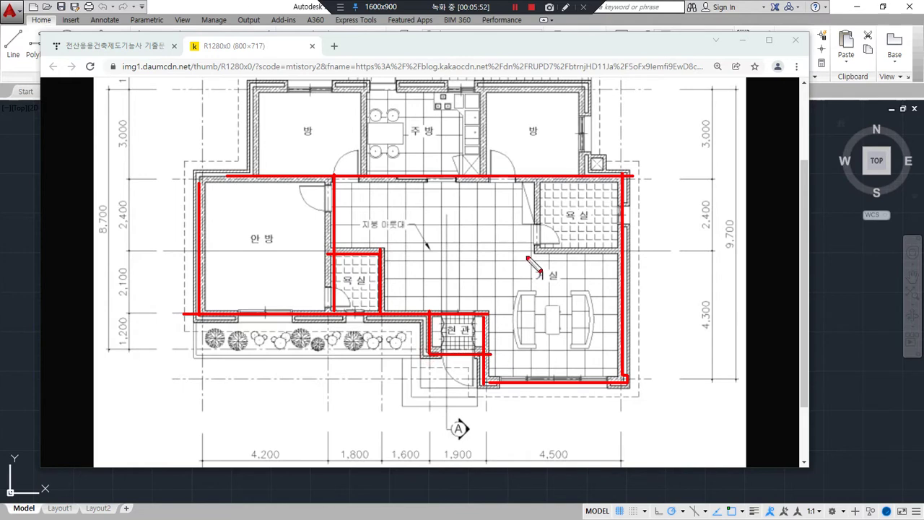
{"action": "mouse_move", "coordinate": [537, 177]}
{"action": "left_mouse_down"}
{"action": "mouse_move", "coordinate": [538, 246]}
{"action": "mouse_move", "coordinate": [614, 249]}
{"action": "left_mouse_up"}
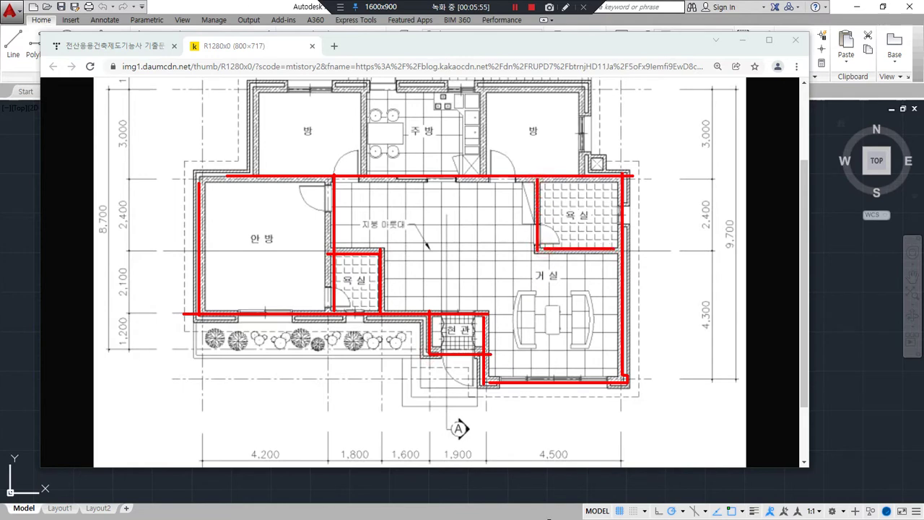
{"action": "key", "text": "Delete"}
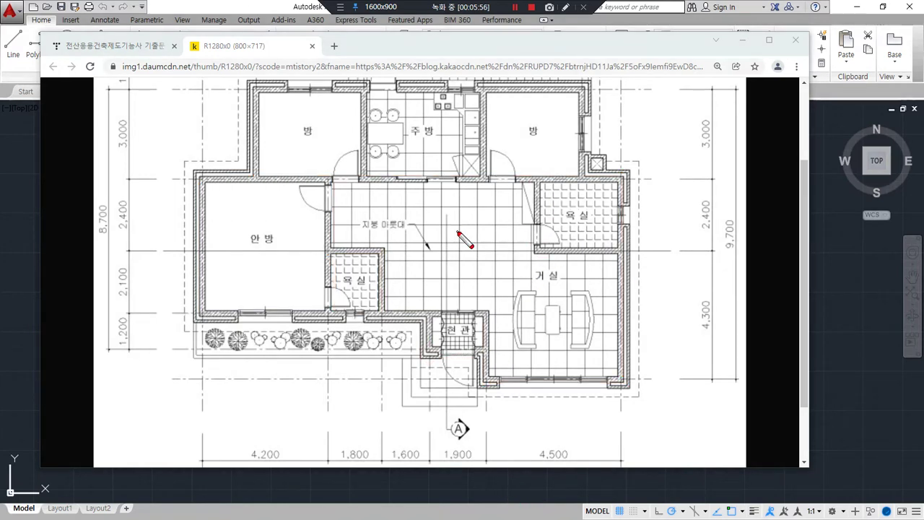
- Mark section line A on the floor plan with its symbol circled, an arrow for the viewing direction and hatching along the cut
{"action": "mouse_move", "coordinate": [448, 216]}
{"action": "left_mouse_down"}
{"action": "mouse_move", "coordinate": [448, 430]}
{"action": "mouse_move", "coordinate": [464, 417]}
{"action": "mouse_move", "coordinate": [472, 442]}
{"action": "left_mouse_up"}
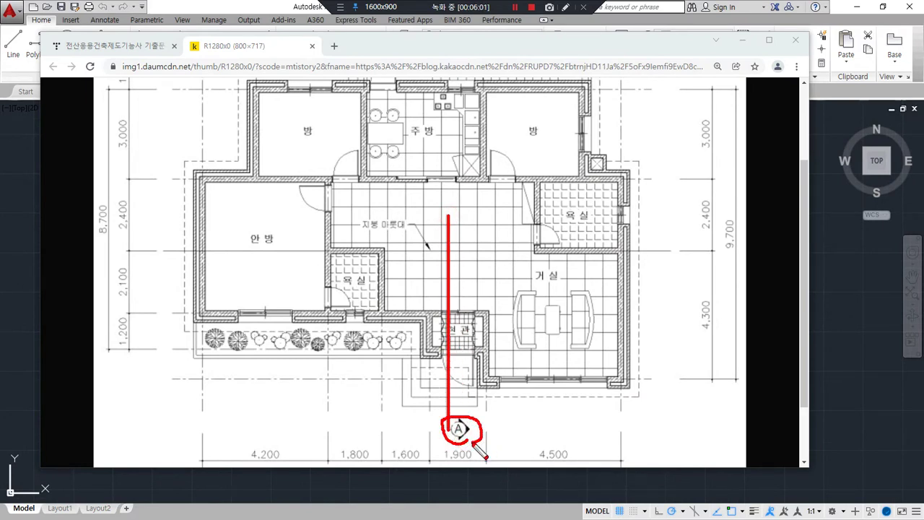
{"action": "key", "text": "Delete"}
{"action": "mouse_move", "coordinate": [447, 215]}
{"action": "left_mouse_down"}
{"action": "mouse_move", "coordinate": [448, 429]}
{"action": "mouse_move", "coordinate": [469, 448]}
{"action": "mouse_move", "coordinate": [455, 410]}
{"action": "mouse_move", "coordinate": [478, 441]}
{"action": "mouse_move", "coordinate": [532, 436]}
{"action": "mouse_move", "coordinate": [515, 443]}
{"action": "left_mouse_up"}
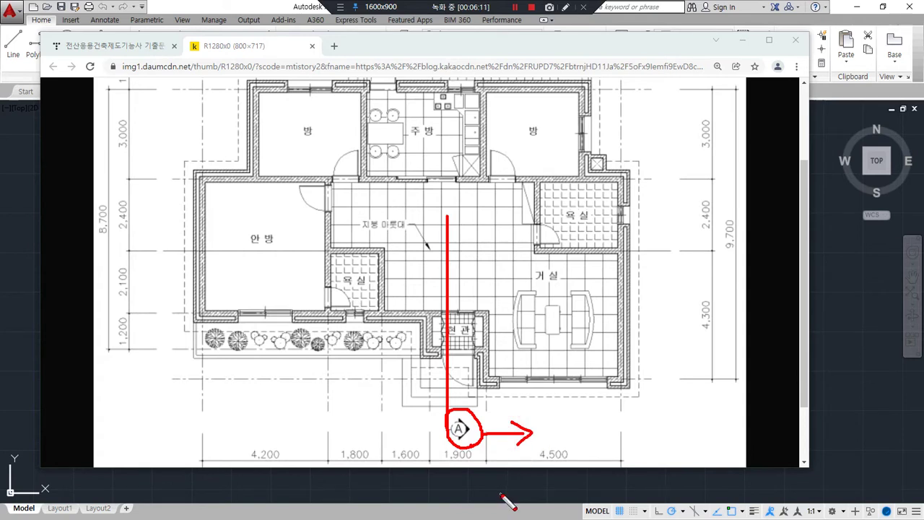
{"action": "left_click_drag", "start_coordinate": [455, 213], "coordinate": [454, 417]}
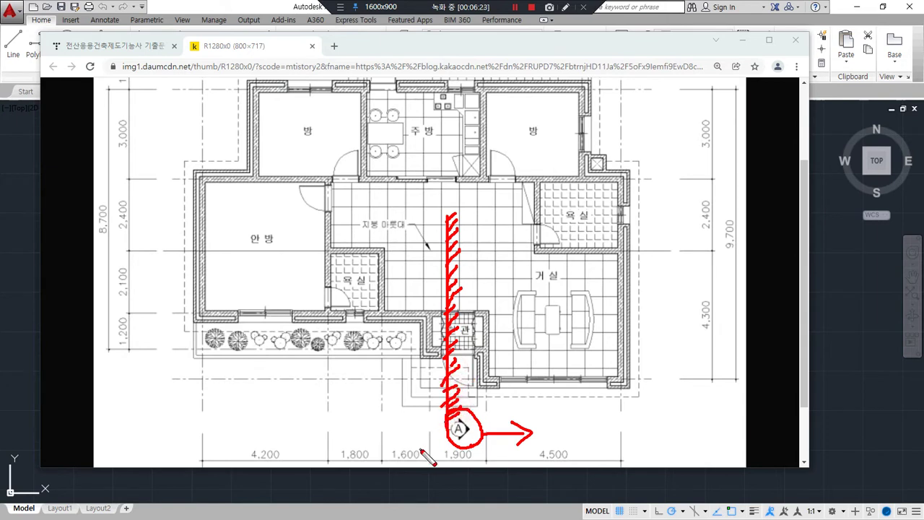
- Clear the section marks and circle the porch, entrance and living room crossed by section line A
{"action": "key", "text": "e"}
{"action": "mouse_move", "coordinate": [448, 412]}
{"action": "left_mouse_down"}
{"action": "mouse_move", "coordinate": [427, 383]}
{"action": "mouse_move", "coordinate": [451, 404]}
{"action": "mouse_move", "coordinate": [439, 411]}
{"action": "left_mouse_up"}
{"action": "mouse_move", "coordinate": [460, 349]}
{"action": "left_mouse_down"}
{"action": "mouse_move", "coordinate": [454, 331]}
{"action": "mouse_move", "coordinate": [459, 348]}
{"action": "left_mouse_up"}
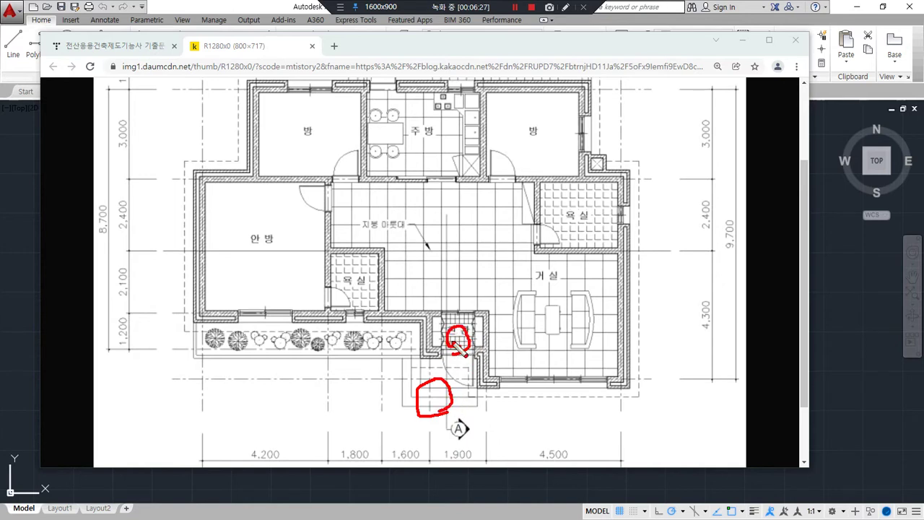
{"action": "mouse_move", "coordinate": [455, 278]}
{"action": "left_mouse_down"}
{"action": "mouse_move", "coordinate": [466, 254]}
{"action": "mouse_move", "coordinate": [449, 278]}
{"action": "left_mouse_up"}
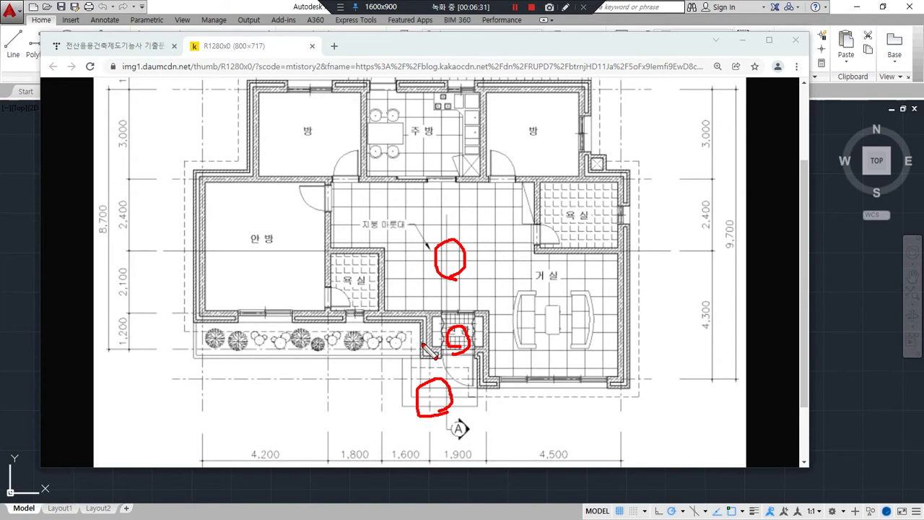
{"action": "key", "text": "Escape"}
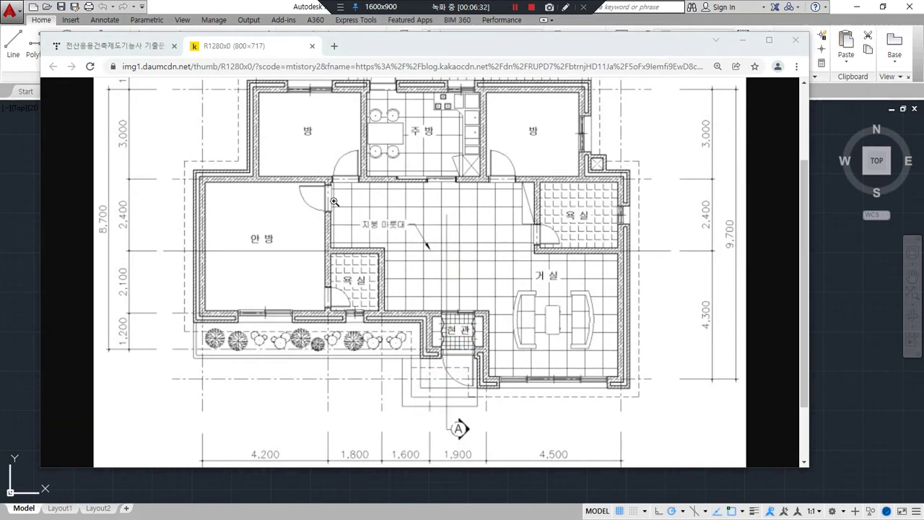
- Open the post "벽의 크기와 단면" from page 2 of the 캐드캠프 blog
{"action": "left_click", "coordinate": [146, 49]}
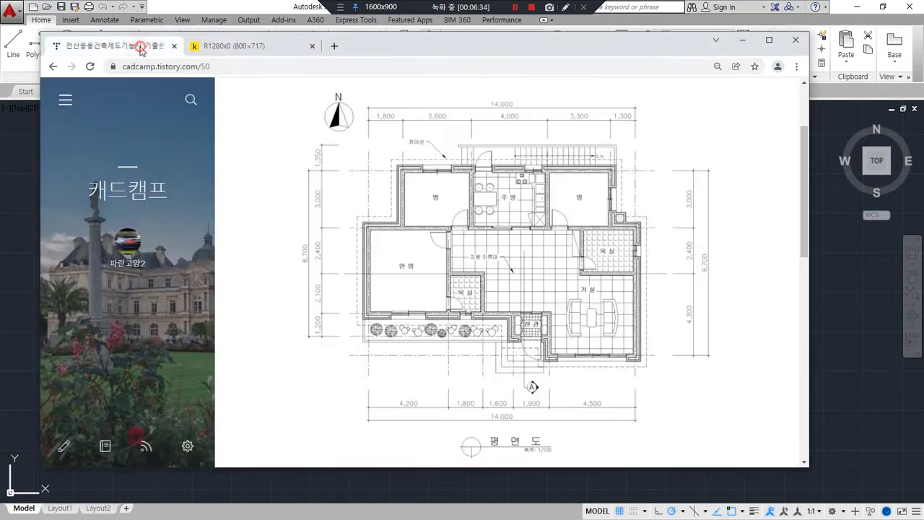
{"action": "left_click", "coordinate": [145, 190]}
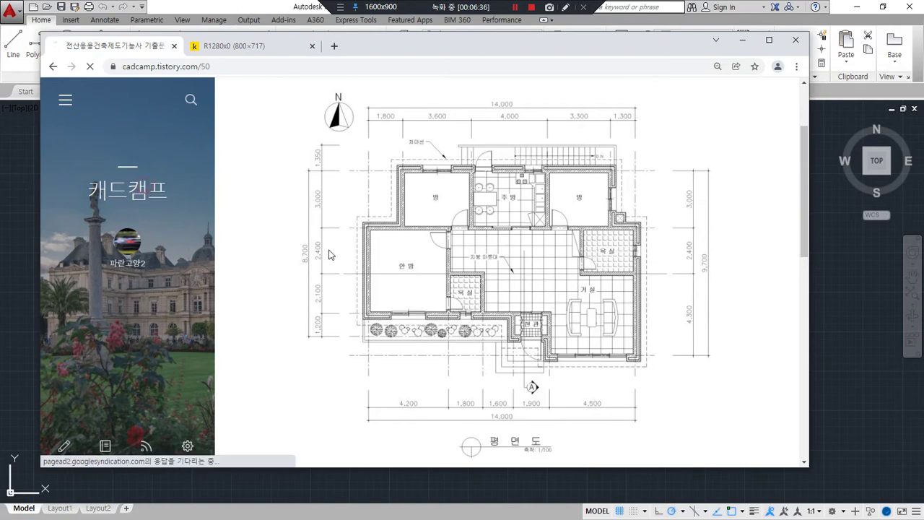
{"action": "scroll", "coordinate": [321, 246], "scroll_direction": "down", "scroll_amount": 10}
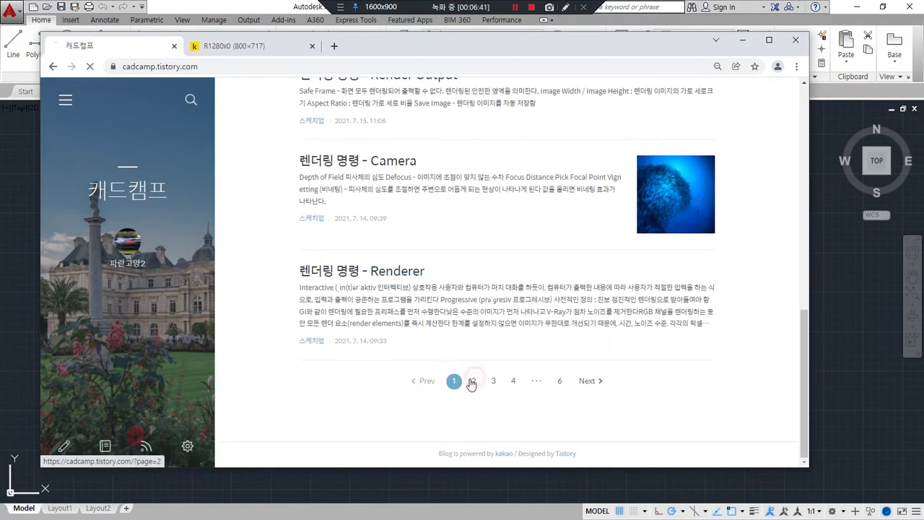
{"action": "left_click", "coordinate": [473, 380]}
{"action": "scroll", "coordinate": [467, 332], "scroll_direction": "down", "scroll_amount": 5}
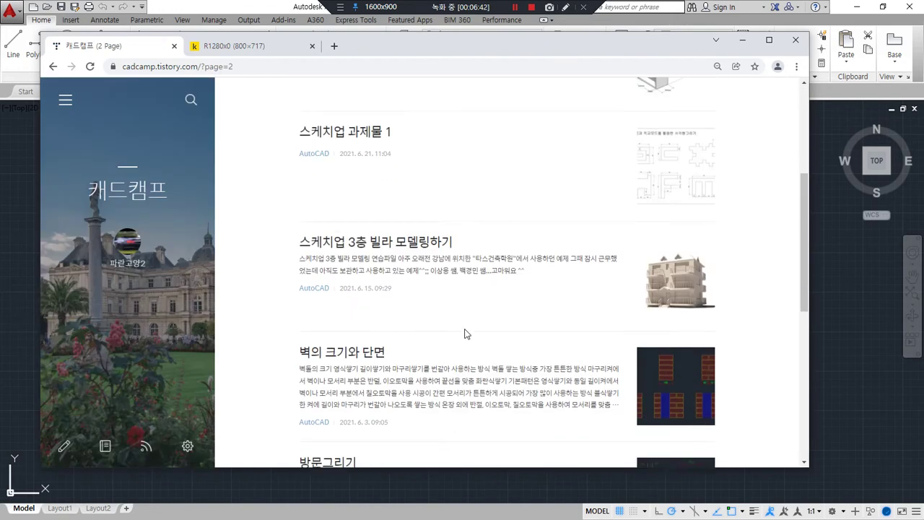
{"action": "left_click", "coordinate": [358, 266]}
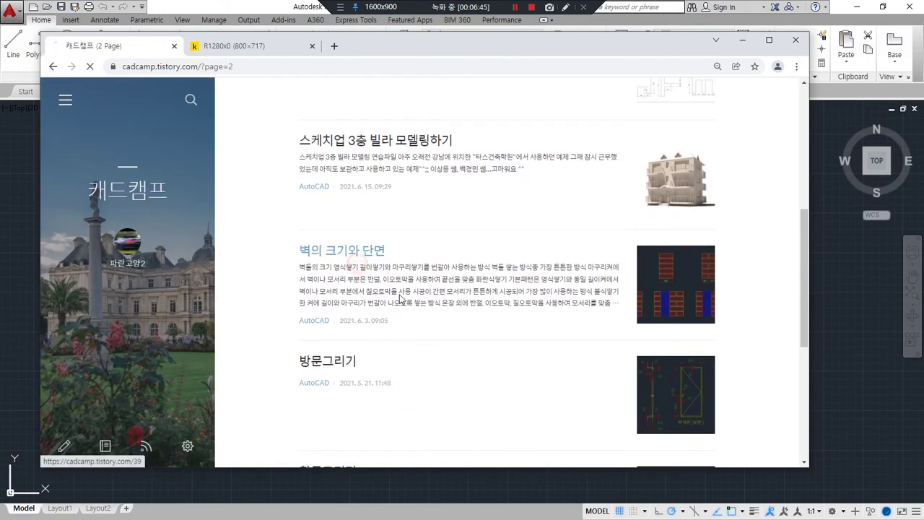
- Examine the brick wall section drawings, the brick sizes and the bricklaying methods in the wall post
{"action": "scroll", "coordinate": [442, 304], "scroll_direction": "down", "scroll_amount": 3}
{"action": "mouse_move", "coordinate": [523, 334]}
{"action": "left_mouse_down"}
{"action": "mouse_move", "coordinate": [346, 253]}
{"action": "mouse_move", "coordinate": [660, 241]}
{"action": "mouse_move", "coordinate": [539, 324]}
{"action": "left_mouse_up"}
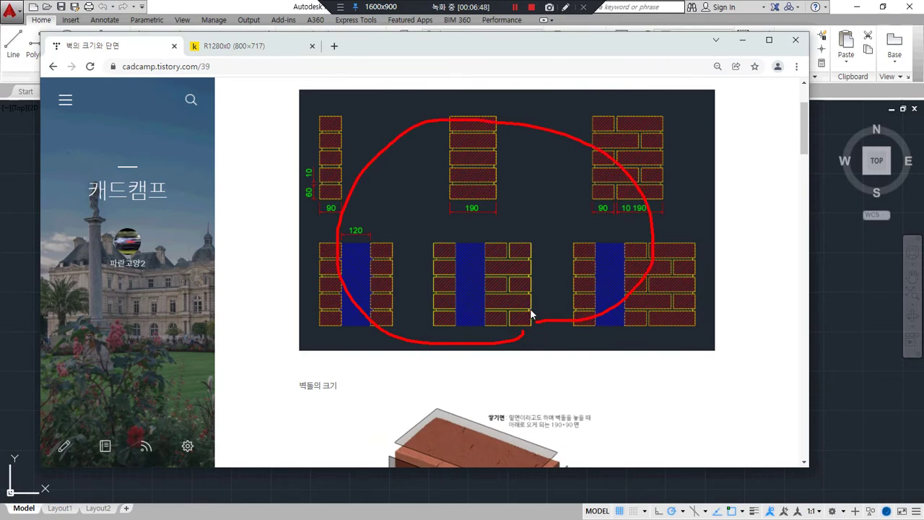
{"action": "scroll", "coordinate": [530, 256], "scroll_direction": "down", "scroll_amount": 4}
{"action": "scroll", "coordinate": [530, 309], "scroll_direction": "down", "scroll_amount": 3}
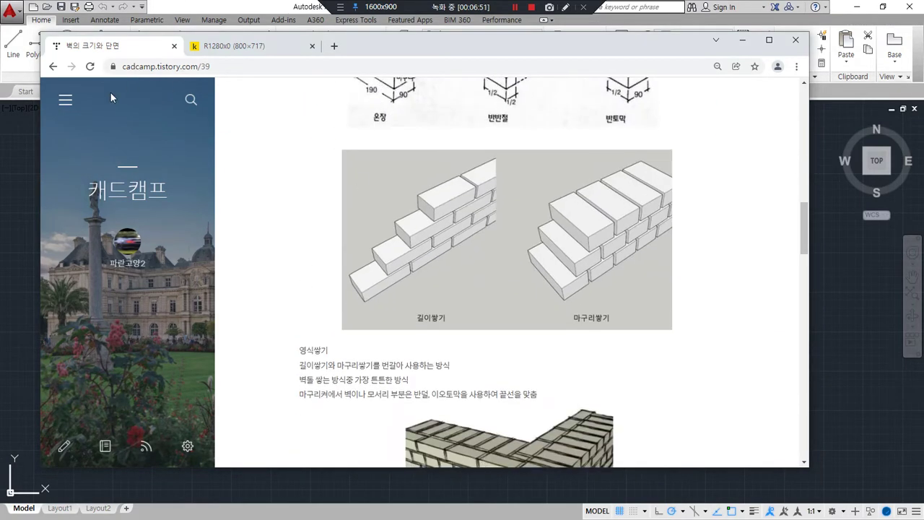
- Return to the blog's post list and open the post "건물의 기초" from page 3
{"action": "left_click", "coordinate": [52, 67]}
{"action": "scroll", "coordinate": [435, 276], "scroll_direction": "down", "scroll_amount": 5}
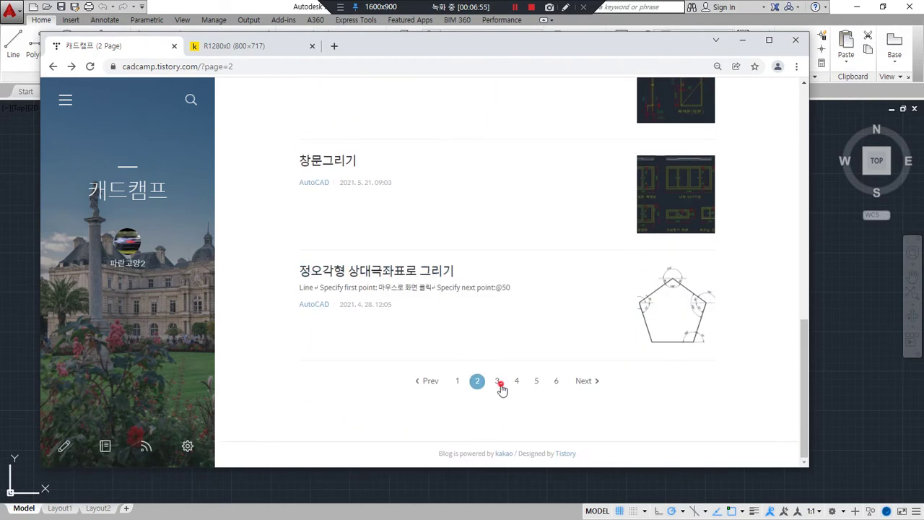
{"action": "left_click", "coordinate": [497, 381]}
{"action": "scroll", "coordinate": [468, 291], "scroll_direction": "down", "scroll_amount": 7}
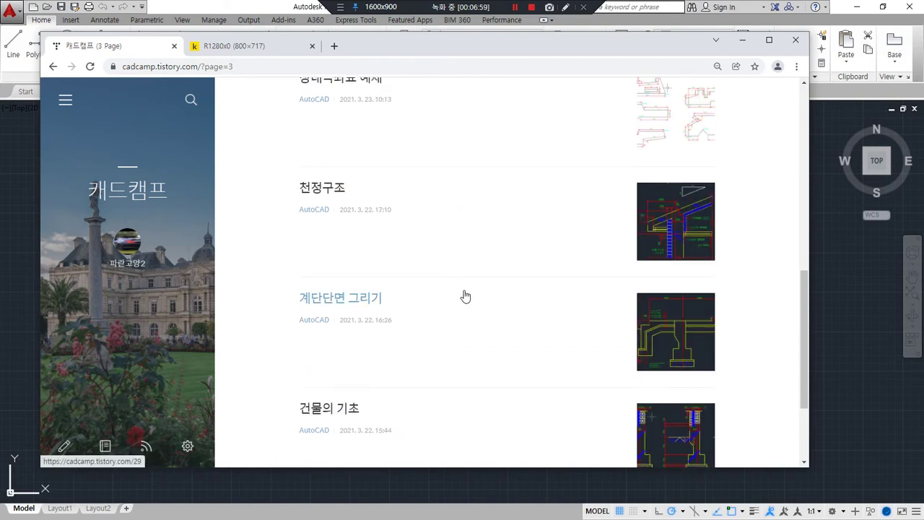
{"action": "scroll", "coordinate": [464, 294], "scroll_direction": "down", "scroll_amount": 3}
{"action": "mouse_move", "coordinate": [348, 341]}
{"action": "left_mouse_down"}
{"action": "mouse_move", "coordinate": [285, 306]}
{"action": "mouse_move", "coordinate": [397, 337]}
{"action": "left_mouse_up"}
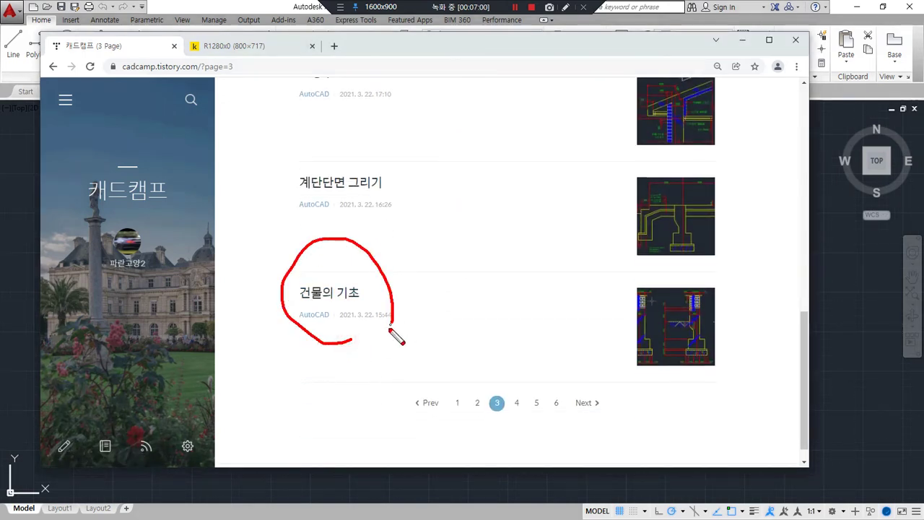
{"action": "left_click", "coordinate": [348, 294]}
- Open the foundation section drawing from the post in its own browser tab and maximize the window
{"action": "scroll", "coordinate": [232, 324], "scroll_direction": "down", "scroll_amount": 4}
{"action": "scroll", "coordinate": [232, 325], "scroll_direction": "up", "scroll_amount": 4}
{"action": "right_click", "coordinate": [496, 301]}
{"action": "left_click", "coordinate": [520, 306]}
{"action": "left_click", "coordinate": [357, 48]}
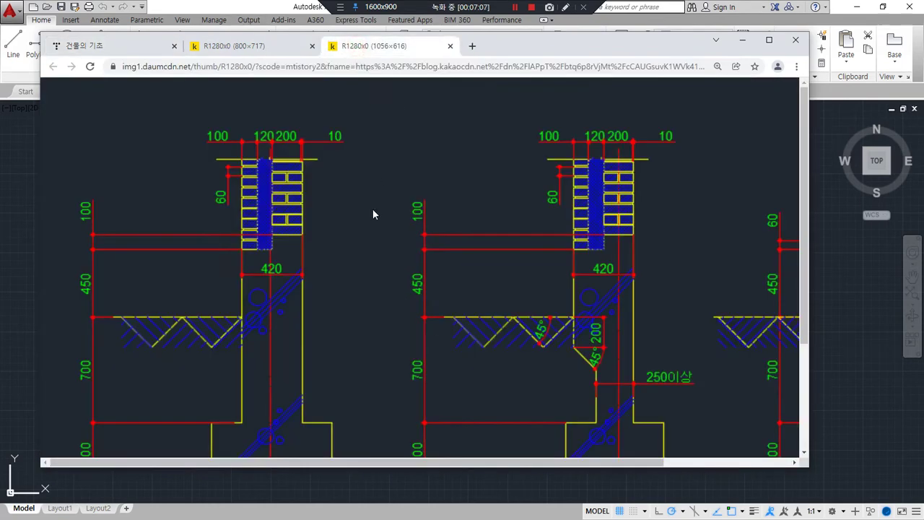
{"action": "left_click", "coordinate": [769, 40]}
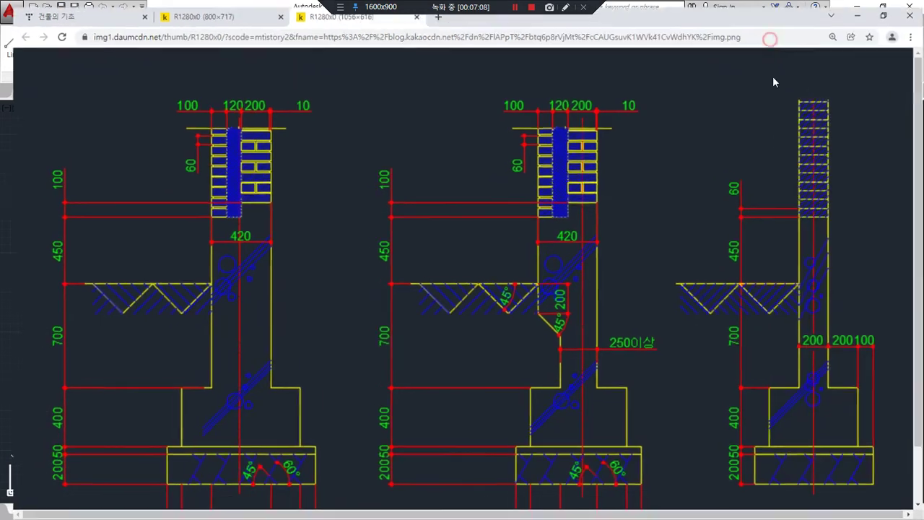
- Point pen arrows at the brick walls above the three foundation sections, and clear the marks
{"action": "mouse_move", "coordinate": [361, 101]}
{"action": "left_mouse_down"}
{"action": "mouse_move", "coordinate": [317, 135]}
{"action": "mouse_move", "coordinate": [332, 133]}
{"action": "left_mouse_up"}
{"action": "mouse_move", "coordinate": [660, 114]}
{"action": "left_mouse_down"}
{"action": "mouse_move", "coordinate": [618, 143]}
{"action": "mouse_move", "coordinate": [655, 150]}
{"action": "left_mouse_up"}
{"action": "mouse_move", "coordinate": [878, 81]}
{"action": "left_mouse_down"}
{"action": "mouse_move", "coordinate": [852, 106]}
{"action": "mouse_move", "coordinate": [872, 121]}
{"action": "left_mouse_up"}
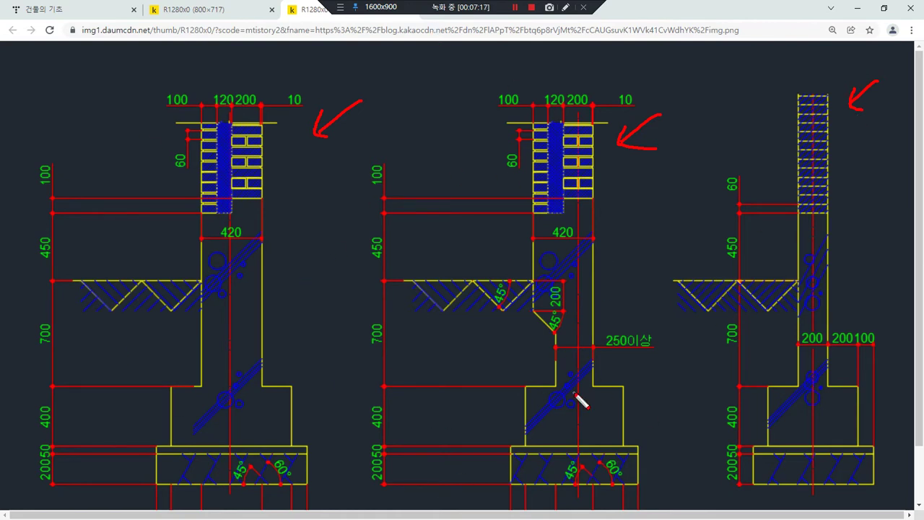
{"action": "key", "text": "Delete"}
- Divide the third foundation section from the other two with a line, circle it, and mark the first two for comparison
{"action": "left_click_drag", "start_coordinate": [647, 65], "coordinate": [648, 494]}
{"action": "mouse_move", "coordinate": [651, 396]}
{"action": "left_mouse_down"}
{"action": "mouse_move", "coordinate": [650, 61]}
{"action": "mouse_move", "coordinate": [637, 101]}
{"action": "mouse_move", "coordinate": [638, 149]}
{"action": "mouse_move", "coordinate": [652, 167]}
{"action": "left_mouse_up"}
{"action": "mouse_move", "coordinate": [792, 481]}
{"action": "left_mouse_down"}
{"action": "mouse_move", "coordinate": [684, 405]}
{"action": "mouse_move", "coordinate": [792, 157]}
{"action": "mouse_move", "coordinate": [853, 438]}
{"action": "mouse_move", "coordinate": [783, 483]}
{"action": "mouse_move", "coordinate": [779, 477]}
{"action": "left_mouse_up"}
{"action": "mouse_move", "coordinate": [306, 252]}
{"action": "left_mouse_down"}
{"action": "mouse_move", "coordinate": [310, 290]}
{"action": "mouse_move", "coordinate": [357, 265]}
{"action": "mouse_move", "coordinate": [344, 276]}
{"action": "left_mouse_up"}
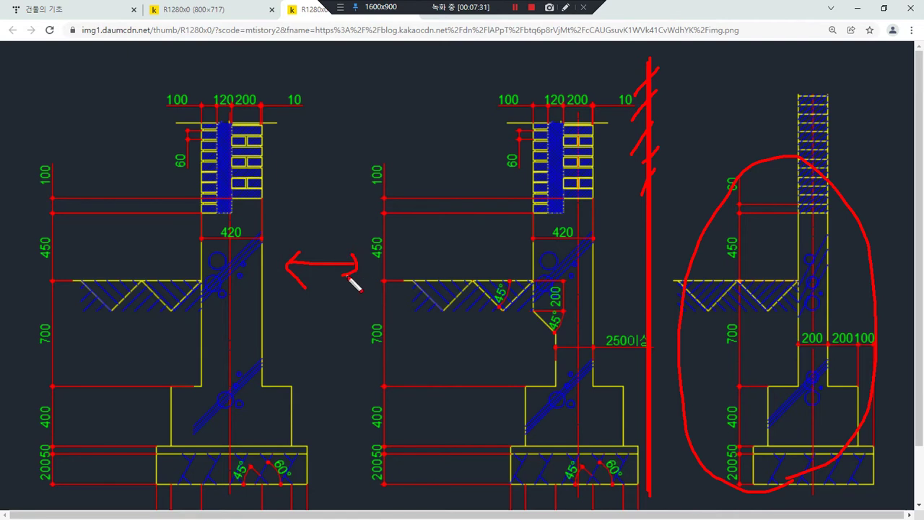
{"action": "key", "text": "Escape"}
{"action": "key", "text": "ctrl+alt+d"}
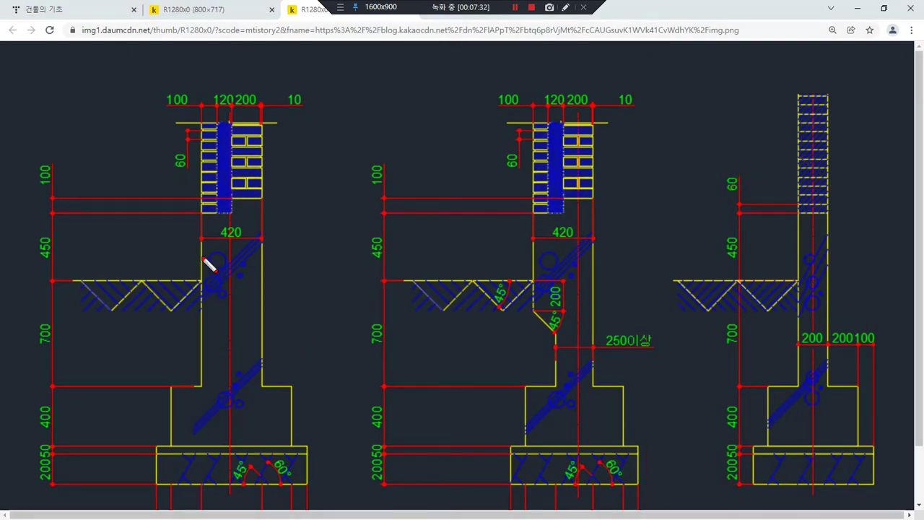
- Trace the wall and footing outlines of the first two foundation sections, and clear the tracing
{"action": "mouse_move", "coordinate": [205, 121]}
{"action": "left_mouse_down"}
{"action": "mouse_move", "coordinate": [203, 385]}
{"action": "mouse_move", "coordinate": [171, 385]}
{"action": "mouse_move", "coordinate": [171, 445]}
{"action": "mouse_move", "coordinate": [293, 455]}
{"action": "mouse_move", "coordinate": [290, 400]}
{"action": "mouse_move", "coordinate": [266, 385]}
{"action": "mouse_move", "coordinate": [265, 116]}
{"action": "left_mouse_up"}
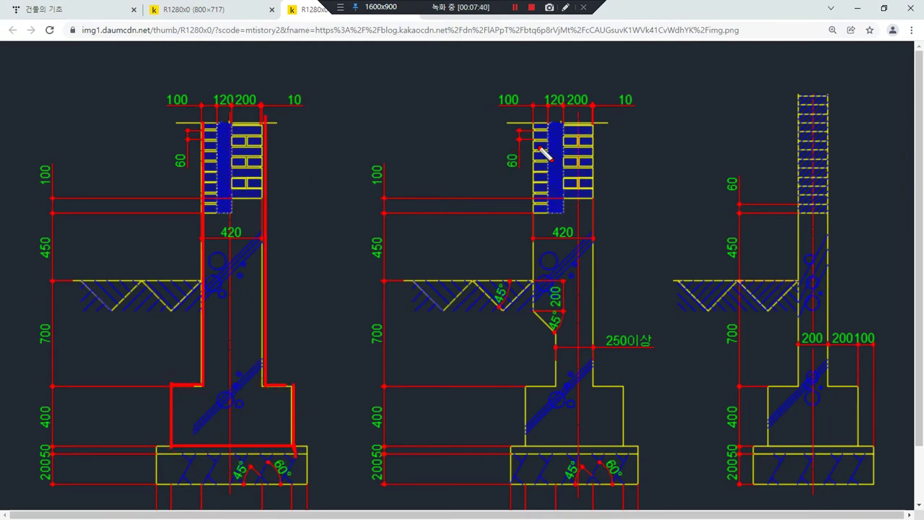
{"action": "mouse_move", "coordinate": [531, 119]}
{"action": "left_mouse_down"}
{"action": "mouse_move", "coordinate": [529, 283]}
{"action": "mouse_move", "coordinate": [519, 300]}
{"action": "mouse_move", "coordinate": [543, 336]}
{"action": "mouse_move", "coordinate": [557, 336]}
{"action": "mouse_move", "coordinate": [557, 382]}
{"action": "mouse_move", "coordinate": [532, 382]}
{"action": "mouse_move", "coordinate": [523, 442]}
{"action": "left_mouse_up"}
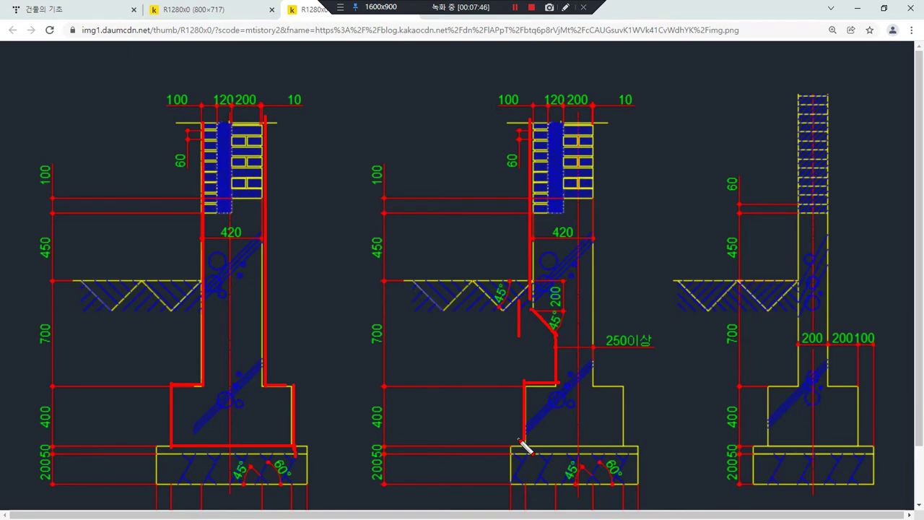
{"action": "key", "text": "e"}
- Circle the lower part of the second foundation section and of the first one to compare their footing shapes
{"action": "mouse_move", "coordinate": [568, 361]}
{"action": "left_mouse_down"}
{"action": "mouse_move", "coordinate": [482, 340]}
{"action": "mouse_move", "coordinate": [521, 283]}
{"action": "left_mouse_up"}
{"action": "key", "text": "e"}
{"action": "mouse_move", "coordinate": [560, 307]}
{"action": "left_mouse_down"}
{"action": "mouse_move", "coordinate": [503, 320]}
{"action": "mouse_move", "coordinate": [557, 402]}
{"action": "mouse_move", "coordinate": [557, 307]}
{"action": "left_mouse_up"}
{"action": "key", "text": "e"}
{"action": "mouse_move", "coordinate": [561, 272]}
{"action": "left_mouse_down"}
{"action": "mouse_move", "coordinate": [576, 277]}
{"action": "mouse_move", "coordinate": [501, 412]}
{"action": "mouse_move", "coordinate": [637, 367]}
{"action": "mouse_move", "coordinate": [587, 289]}
{"action": "mouse_move", "coordinate": [500, 331]}
{"action": "mouse_move", "coordinate": [631, 433]}
{"action": "mouse_move", "coordinate": [588, 299]}
{"action": "mouse_move", "coordinate": [512, 404]}
{"action": "mouse_move", "coordinate": [633, 368]}
{"action": "mouse_move", "coordinate": [582, 307]}
{"action": "left_mouse_up"}
{"action": "mouse_move", "coordinate": [265, 290]}
{"action": "left_mouse_down"}
{"action": "mouse_move", "coordinate": [160, 355]}
{"action": "mouse_move", "coordinate": [321, 371]}
{"action": "mouse_move", "coordinate": [250, 265]}
{"action": "left_mouse_up"}
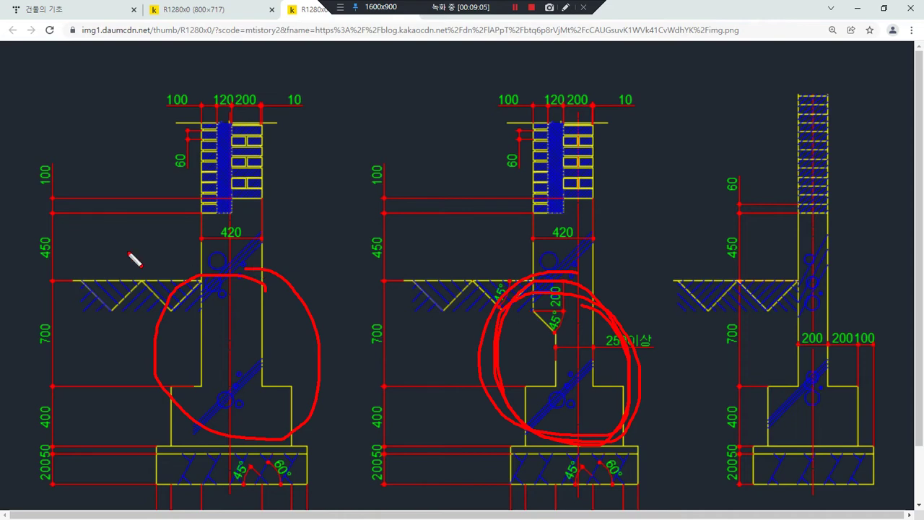
- Switch to the floor plan and mark the master bedroom's outer cavity wall with an outline and hatching
{"action": "left_click", "coordinate": [180, 10]}
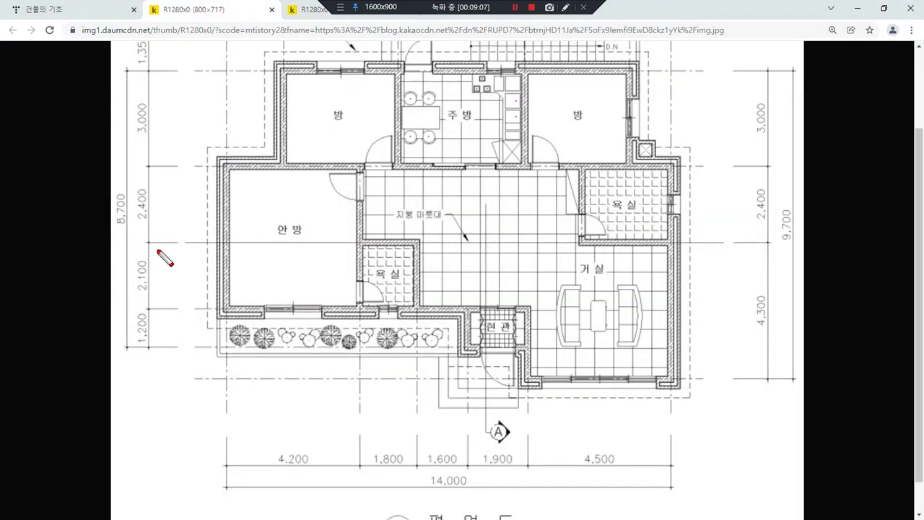
{"action": "mouse_move", "coordinate": [232, 282]}
{"action": "left_mouse_down"}
{"action": "mouse_move", "coordinate": [206, 265]}
{"action": "mouse_move", "coordinate": [243, 284]}
{"action": "left_mouse_up"}
{"action": "mouse_move", "coordinate": [210, 179]}
{"action": "left_mouse_down"}
{"action": "mouse_move", "coordinate": [228, 162]}
{"action": "mouse_move", "coordinate": [208, 203]}
{"action": "mouse_move", "coordinate": [221, 215]}
{"action": "mouse_move", "coordinate": [211, 243]}
{"action": "left_mouse_up"}
{"action": "mouse_move", "coordinate": [228, 226]}
{"action": "left_mouse_down"}
{"action": "mouse_move", "coordinate": [217, 250]}
{"action": "mouse_move", "coordinate": [217, 310]}
{"action": "mouse_move", "coordinate": [204, 177]}
{"action": "mouse_move", "coordinate": [246, 211]}
{"action": "left_mouse_up"}
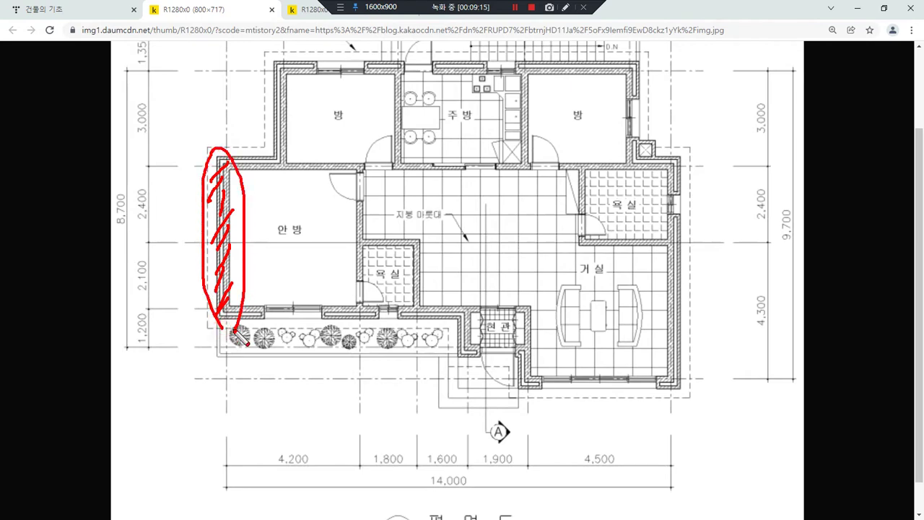
- Switch to the foundation drawing, link the first two sections with a double arrow and circle their cavity walls
{"action": "left_click", "coordinate": [305, 10]}
{"action": "mouse_move", "coordinate": [295, 197]}
{"action": "left_mouse_down"}
{"action": "mouse_move", "coordinate": [287, 223]}
{"action": "mouse_move", "coordinate": [479, 214]}
{"action": "mouse_move", "coordinate": [476, 225]}
{"action": "left_mouse_up"}
{"action": "mouse_move", "coordinate": [261, 189]}
{"action": "left_mouse_down"}
{"action": "mouse_move", "coordinate": [238, 119]}
{"action": "mouse_move", "coordinate": [258, 180]}
{"action": "left_mouse_up"}
{"action": "left_click_drag", "start_coordinate": [546, 200], "coordinate": [565, 176]}
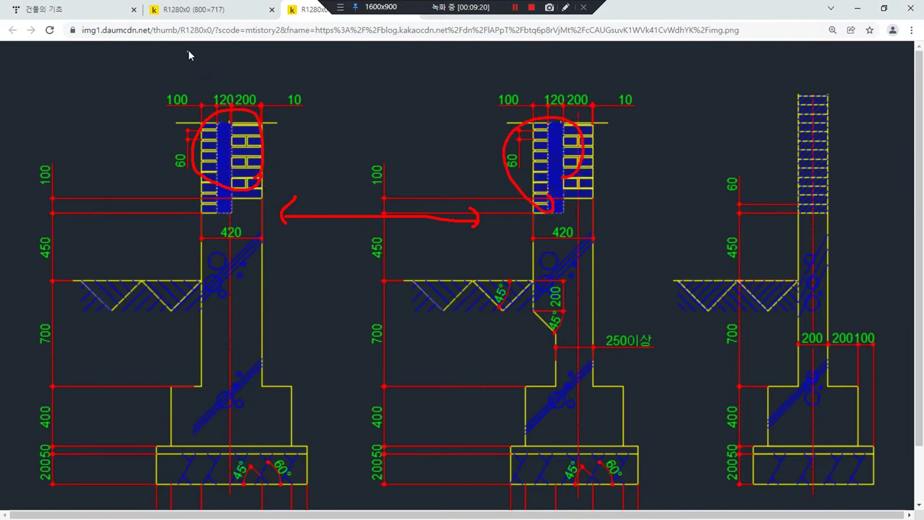
- Switch to the floor plan and circle the interior walls between the master bedroom and its neighbouring rooms
{"action": "left_click", "coordinate": [192, 10]}
{"action": "mouse_move", "coordinate": [312, 174]}
{"action": "left_mouse_down"}
{"action": "mouse_move", "coordinate": [296, 170]}
{"action": "mouse_move", "coordinate": [324, 165]}
{"action": "mouse_move", "coordinate": [314, 175]}
{"action": "mouse_move", "coordinate": [372, 157]}
{"action": "mouse_move", "coordinate": [351, 246]}
{"action": "mouse_move", "coordinate": [358, 285]}
{"action": "mouse_move", "coordinate": [361, 187]}
{"action": "left_mouse_up"}
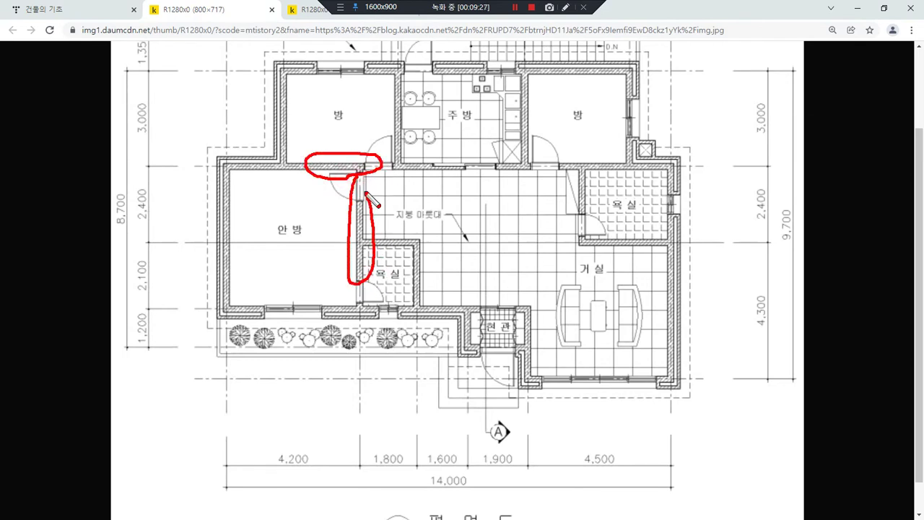
- Circle the small bathroom's interior wall on the floor plan, and circle the third foundation section in the foundation drawing
{"action": "mouse_move", "coordinate": [382, 245]}
{"action": "left_mouse_down"}
{"action": "mouse_move", "coordinate": [426, 242]}
{"action": "mouse_move", "coordinate": [387, 250]}
{"action": "mouse_move", "coordinate": [423, 265]}
{"action": "mouse_move", "coordinate": [421, 288]}
{"action": "mouse_move", "coordinate": [413, 247]}
{"action": "left_mouse_up"}
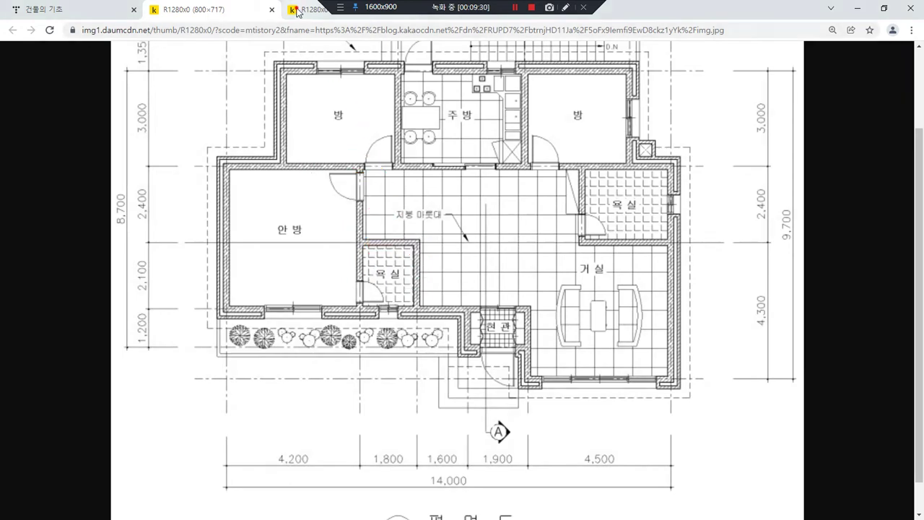
{"action": "left_click", "coordinate": [303, 9]}
{"action": "mouse_move", "coordinate": [787, 96]}
{"action": "left_mouse_down"}
{"action": "mouse_move", "coordinate": [740, 204]}
{"action": "mouse_move", "coordinate": [854, 420]}
{"action": "mouse_move", "coordinate": [801, 126]}
{"action": "left_mouse_up"}
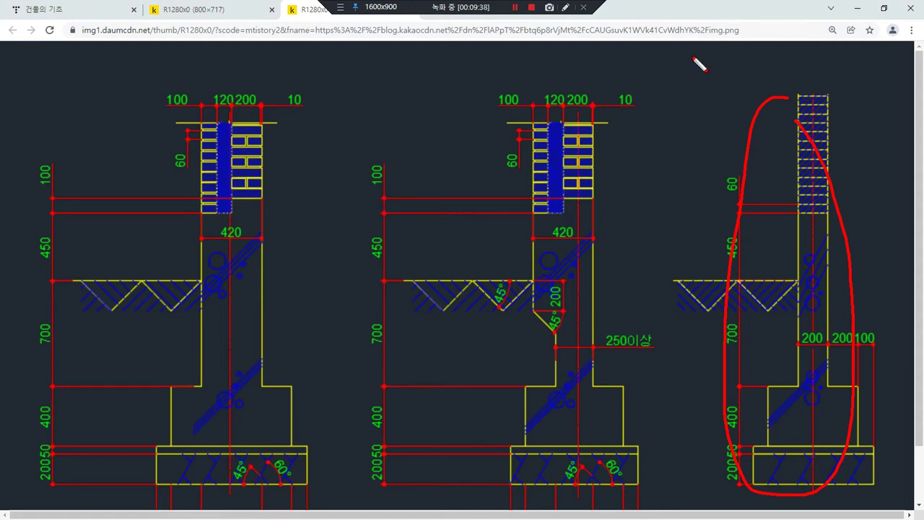
{"action": "key", "text": "Delete"}
- Mark the second foundation section's ground line and footing base with lines and circle the 700 and 400 depth dimensions between them
{"action": "left_click_drag", "start_coordinate": [538, 282], "coordinate": [309, 281]}
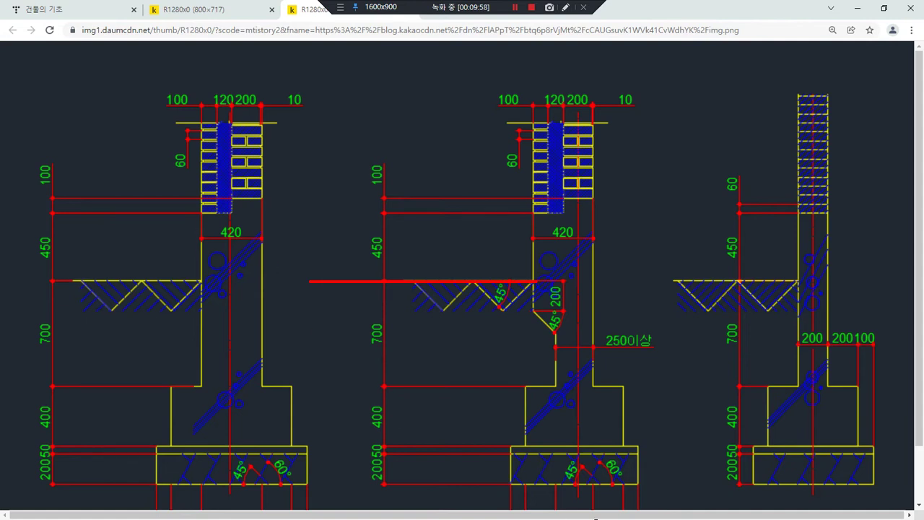
{"action": "mouse_move", "coordinate": [606, 449]}
{"action": "left_mouse_down"}
{"action": "mouse_move", "coordinate": [359, 446]}
{"action": "mouse_move", "coordinate": [654, 446]}
{"action": "left_mouse_up"}
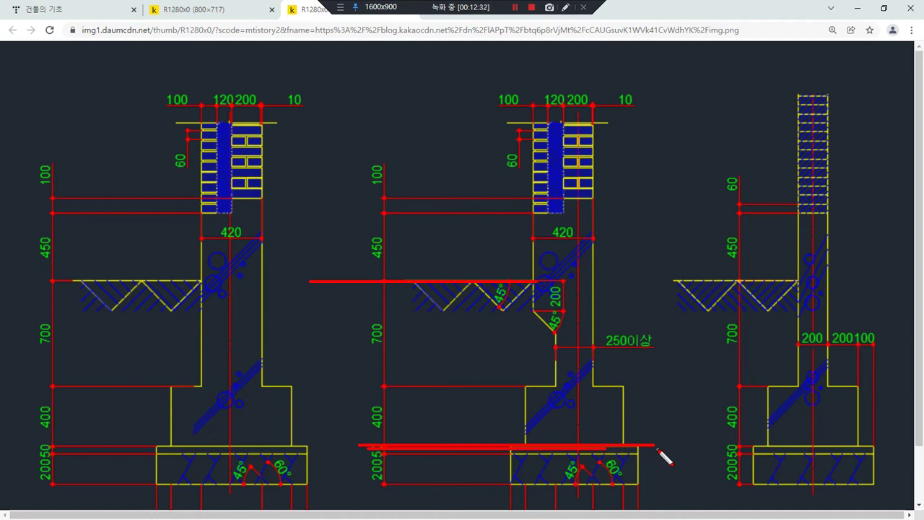
{"action": "mouse_move", "coordinate": [390, 439]}
{"action": "left_mouse_down"}
{"action": "mouse_move", "coordinate": [363, 435]}
{"action": "mouse_move", "coordinate": [423, 328]}
{"action": "mouse_move", "coordinate": [409, 415]}
{"action": "left_mouse_up"}
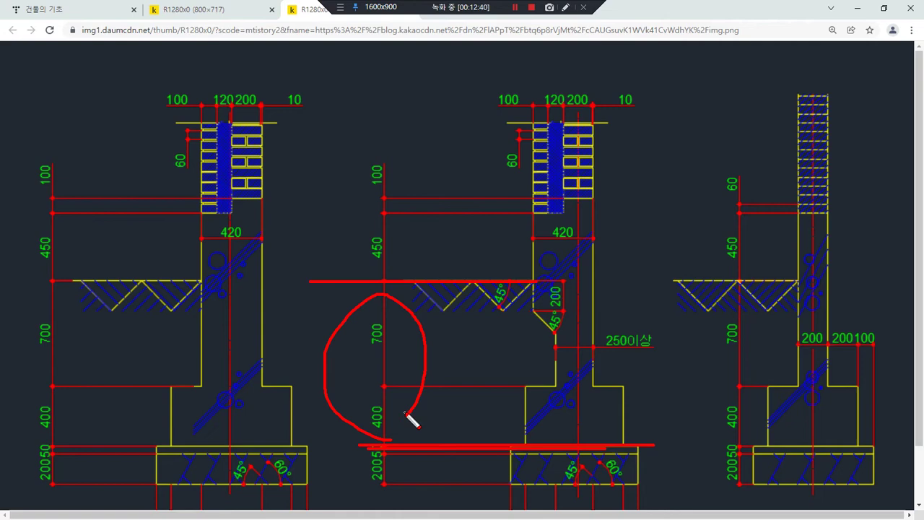
{"action": "key", "text": "Escape"}
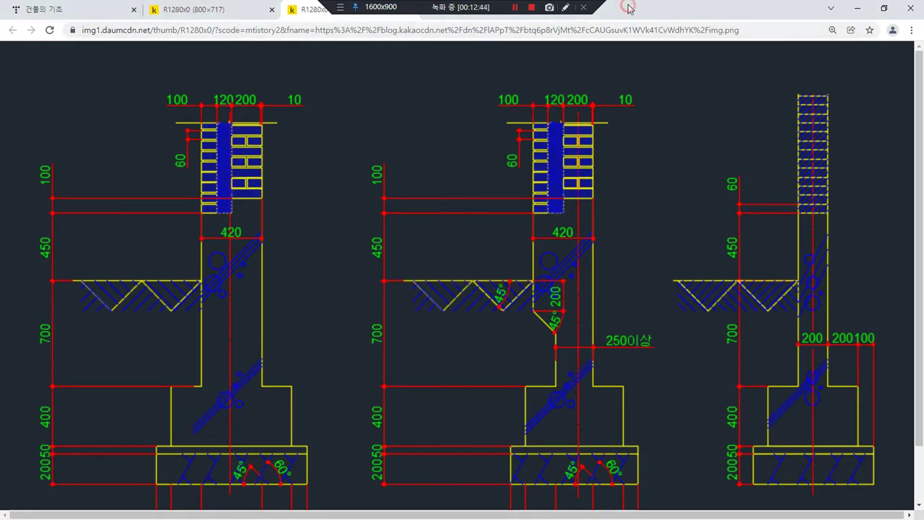
- Switch to AutoCAD and create three new layers in the empty drawing
{"action": "left_click_drag", "start_coordinate": [628, 6], "coordinate": [0, 61]}
{"action": "left_click", "coordinate": [450, 295]}
{"action": "scroll", "coordinate": [440, 274], "scroll_direction": "down", "scroll_amount": 3}
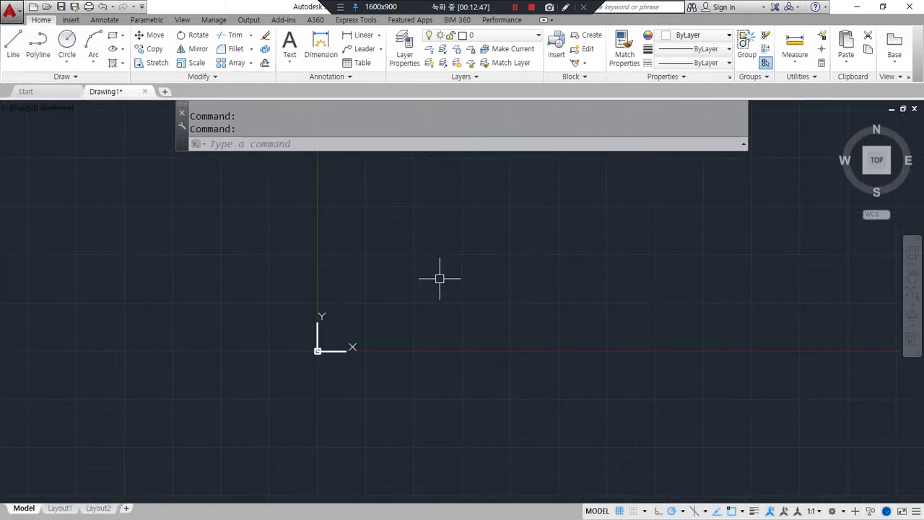
{"action": "middle_click_drag", "start_coordinate": [498, 246], "coordinate": [214, 392]}
{"action": "left_click", "coordinate": [405, 47]}
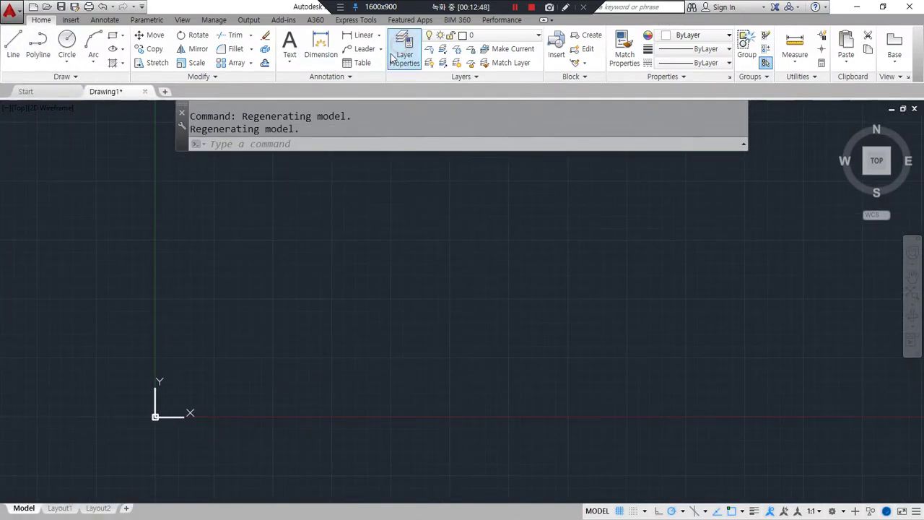
{"action": "left_click", "coordinate": [280, 192]}
{"action": "left_click", "coordinate": [280, 191]}
{"action": "left_click", "coordinate": [280, 191]}
- Set the colours of Layer1, Layer2 and Layer3 to red, yellow (2) and green (3)
{"action": "left_click", "coordinate": [441, 229]}
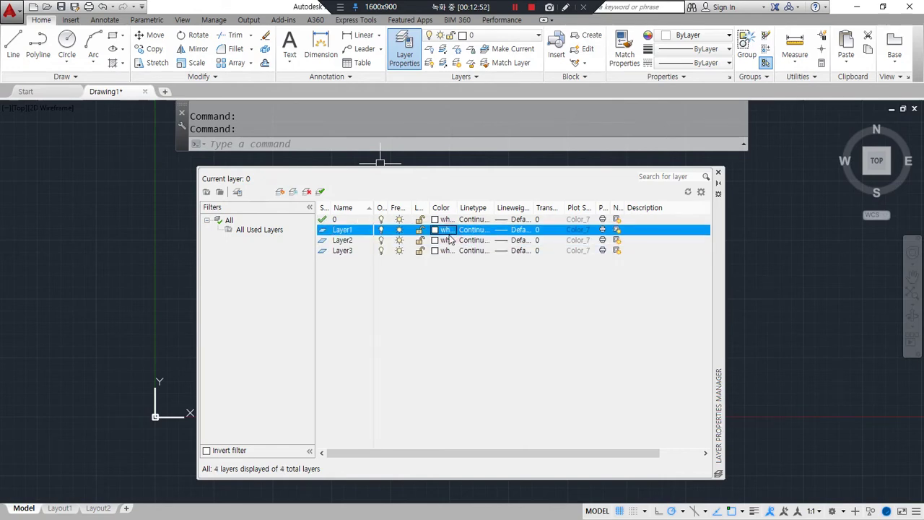
{"action": "double_click", "coordinate": [449, 236]}
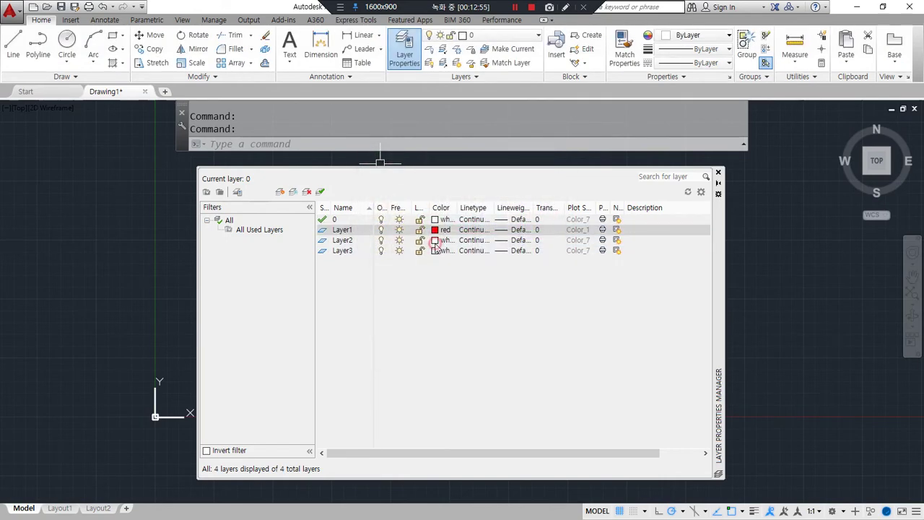
{"action": "left_click", "coordinate": [436, 241]}
{"action": "type", "text": "2"}
{"action": "key", "text": "Return"}
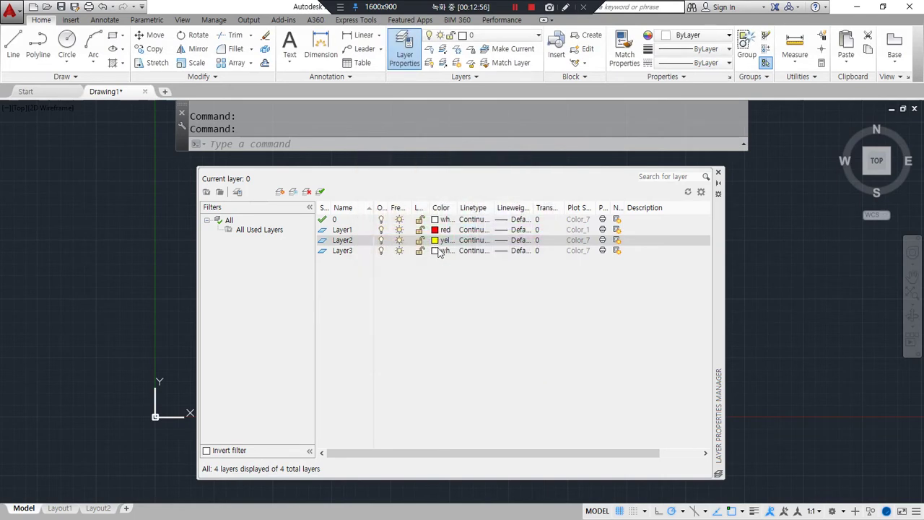
{"action": "left_click", "coordinate": [436, 251]}
{"action": "type", "text": "3"}
{"action": "key", "text": "Return"}
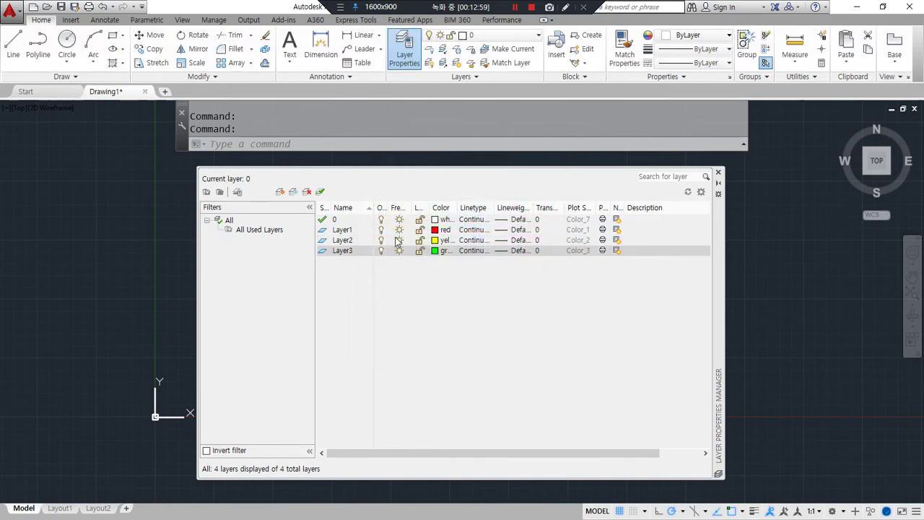
- Rename the red layer cen, the yellow layer col and the green layer fin
{"action": "left_click", "coordinate": [348, 229]}
{"action": "key", "text": "F2"}
{"action": "type", "text": "cen"}
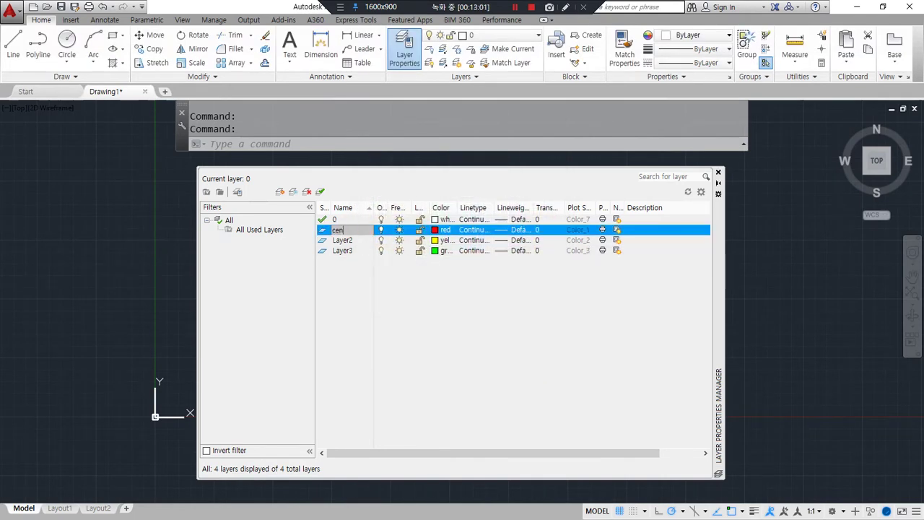
{"action": "left_click", "coordinate": [348, 241]}
{"action": "key", "text": "F2"}
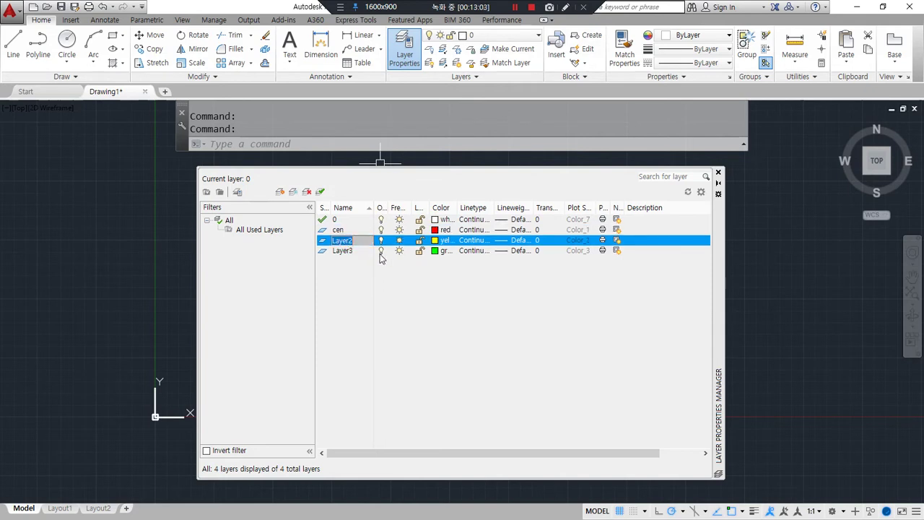
{"action": "type", "text": "col"}
{"action": "key", "text": "Return"}
{"action": "left_click", "coordinate": [380, 253]}
{"action": "key", "text": "F2"}
{"action": "type", "text": "fin"}
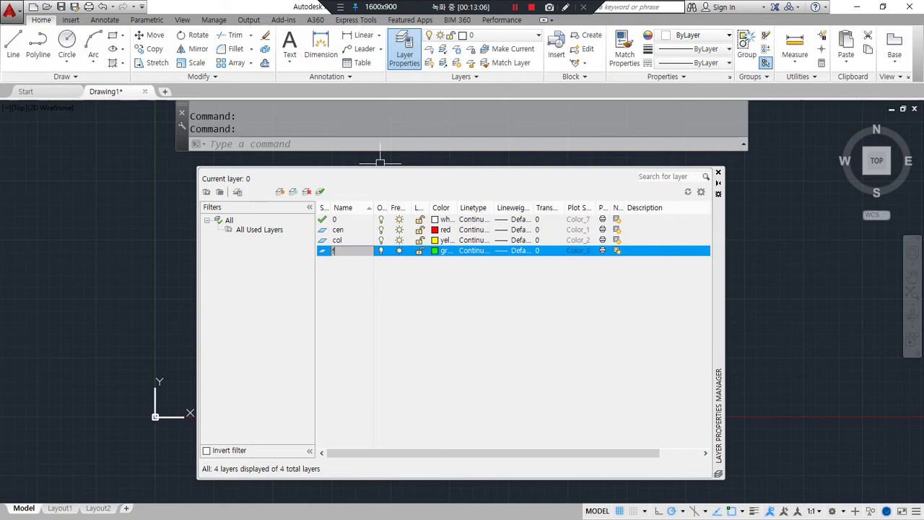
- Add a fourth layer named hat and set its colour to blue (5)
{"action": "left_click", "coordinate": [280, 191]}
{"action": "type", "text": "hat"}
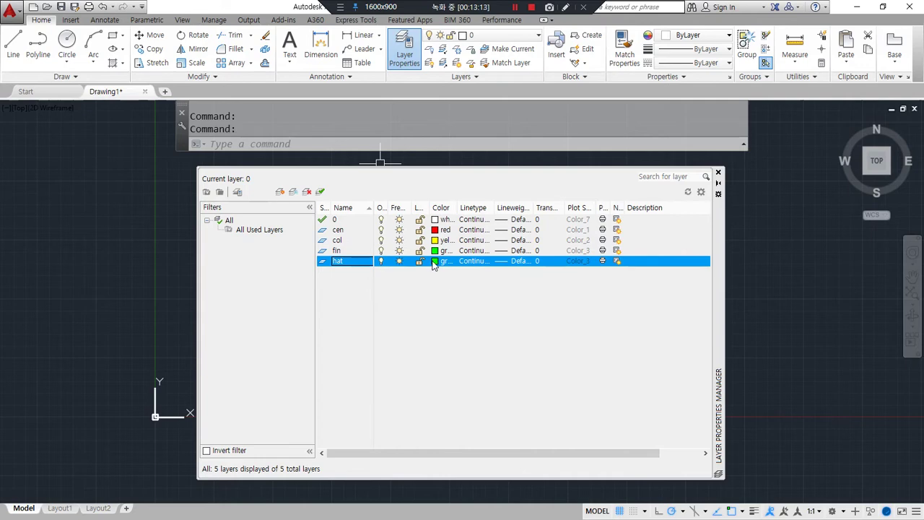
{"action": "left_click", "coordinate": [435, 261]}
{"action": "type", "text": "5"}
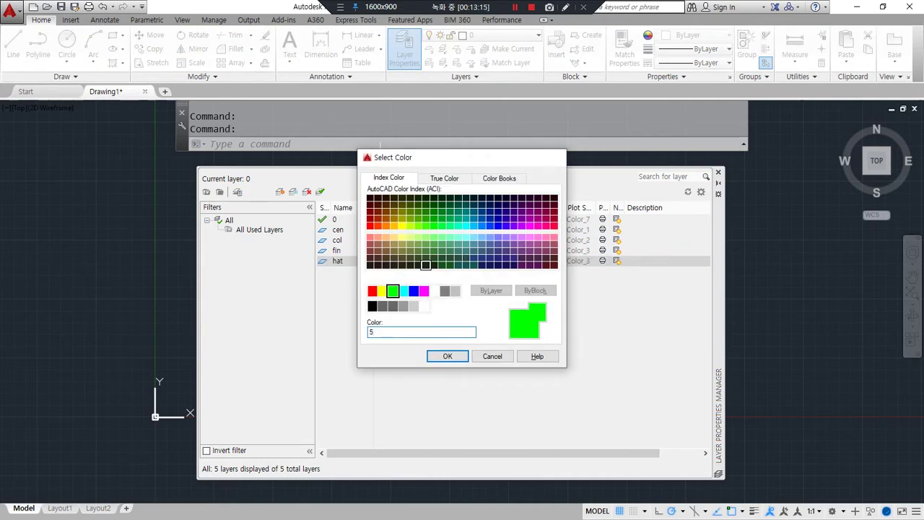
{"action": "key", "text": "Return"}
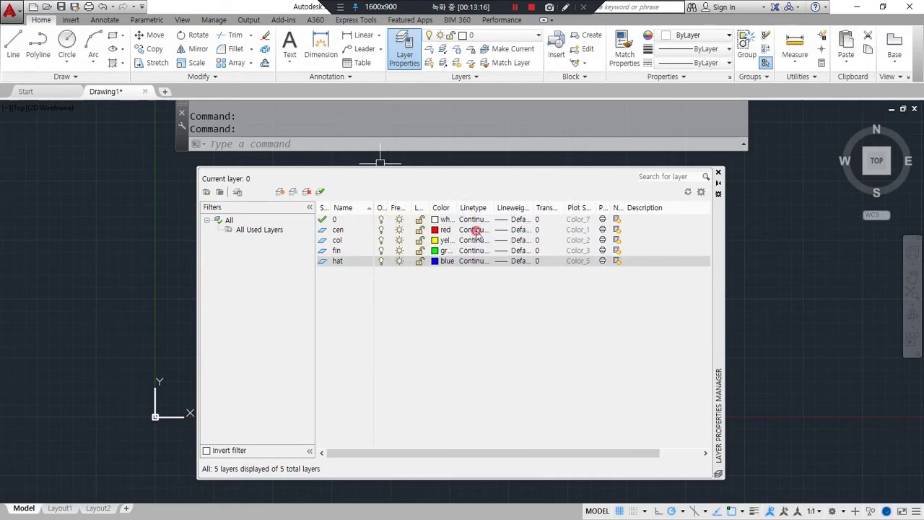
- Load the CENTER linetype and assign it to the cen layer
{"action": "left_click", "coordinate": [475, 235]}
{"action": "left_click", "coordinate": [486, 329]}
{"action": "left_click", "coordinate": [390, 286]}
{"action": "key", "text": "c"}
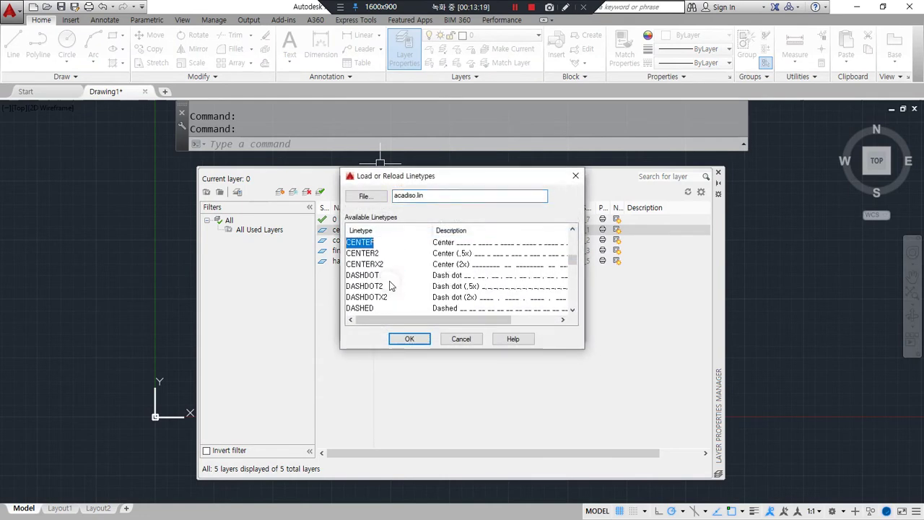
{"action": "left_click", "coordinate": [411, 337]}
{"action": "left_click", "coordinate": [361, 231]}
{"action": "left_click", "coordinate": [383, 326]}
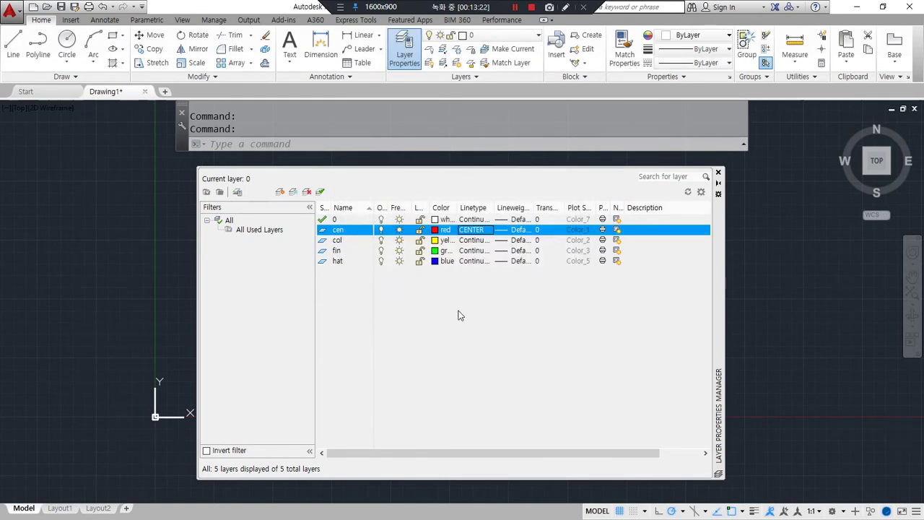
- Make col the current layer and draw a horizontal and a vertical construction line crossing at one point
{"action": "double_click", "coordinate": [323, 240]}
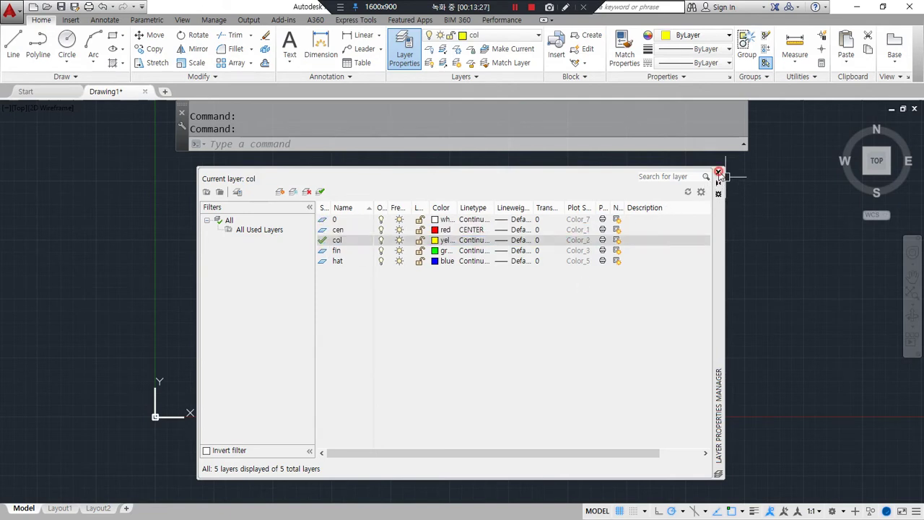
{"action": "left_click", "coordinate": [718, 174]}
{"action": "type", "text": "xl"}
{"action": "key", "text": "Return"}
{"action": "left_click", "coordinate": [496, 258]}
{"action": "left_click", "coordinate": [534, 259]}
{"action": "left_click", "coordinate": [493, 227]}
{"action": "key", "text": "Return"}
- Turn on lineweight display and move the vertical construction line to the cen layer
{"action": "left_click", "coordinate": [753, 511]}
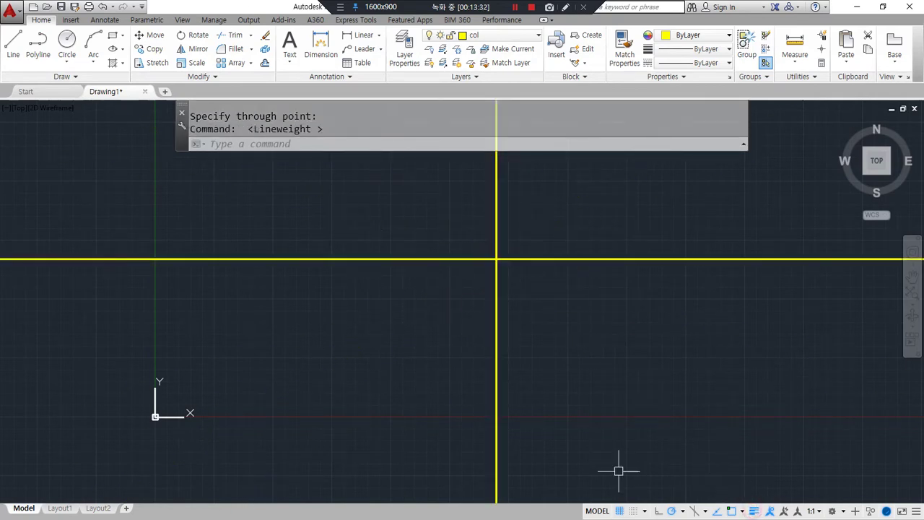
{"action": "left_click", "coordinate": [494, 298]}
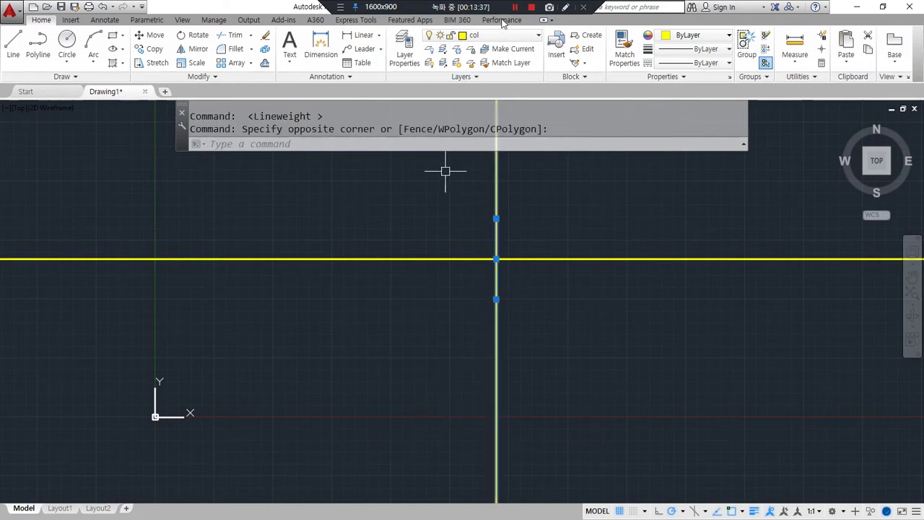
{"action": "left_click", "coordinate": [506, 35]}
{"action": "left_click", "coordinate": [497, 64]}
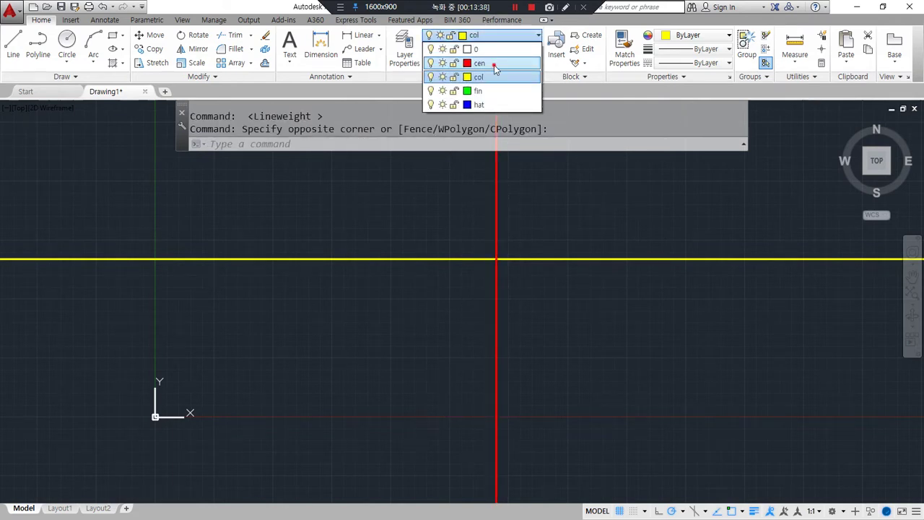
{"action": "key", "text": "Escape"}
{"action": "key", "text": "Escape"}
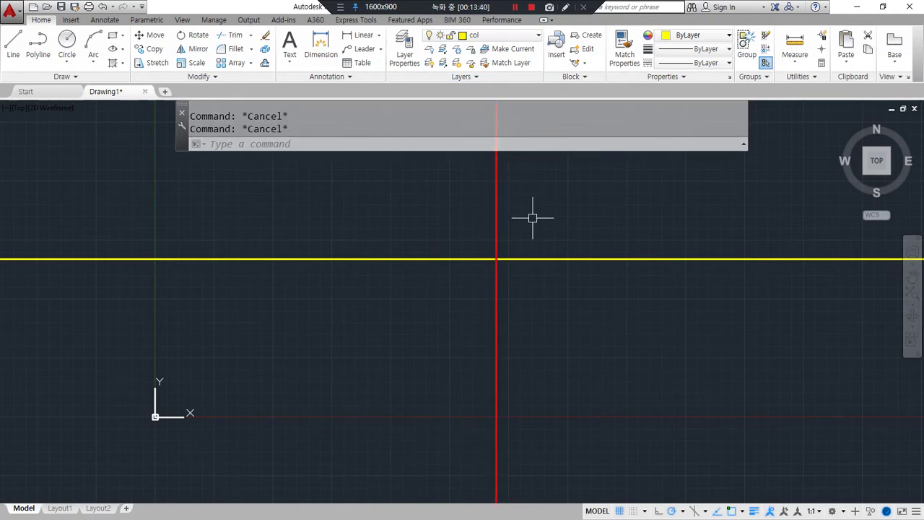
- Set the annotation scale to 1:10 and regenerate the drawing to check the centre line's dash pattern
{"action": "left_click", "coordinate": [811, 511]}
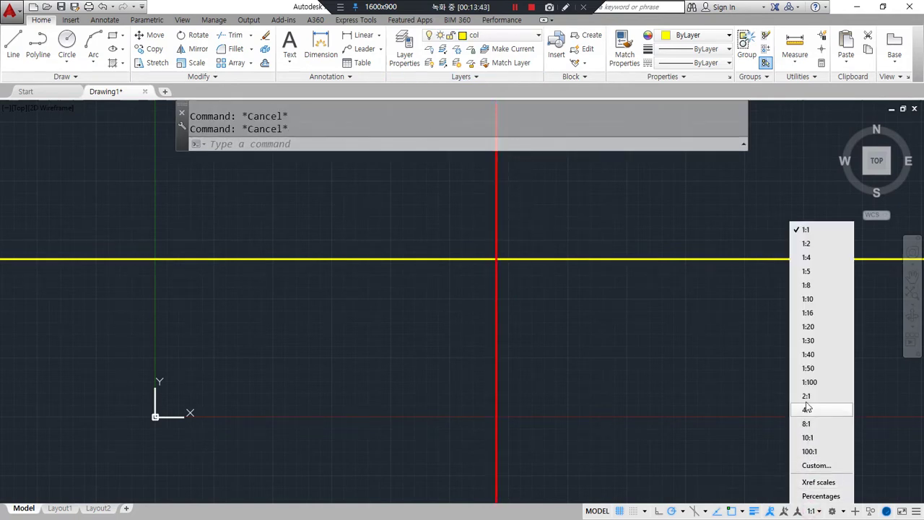
{"action": "left_click", "coordinate": [821, 300]}
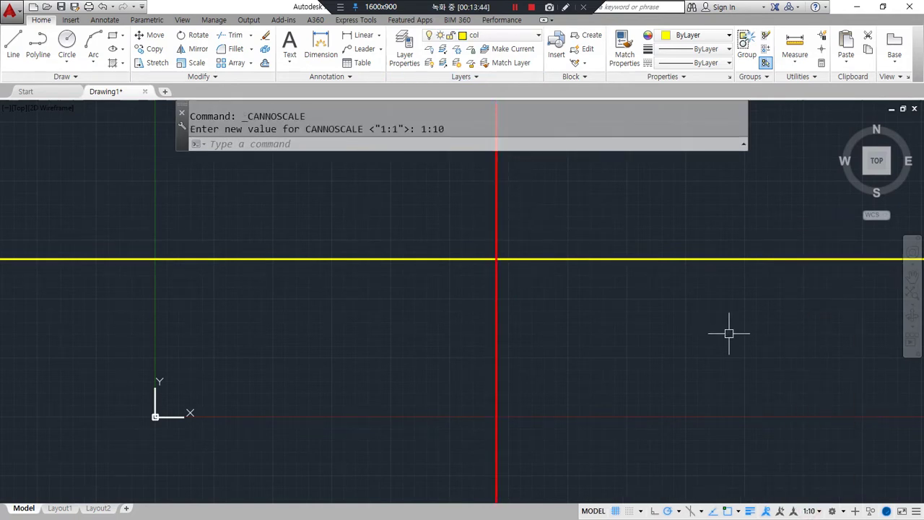
{"action": "type", "text": "re"}
{"action": "key", "text": "Return"}
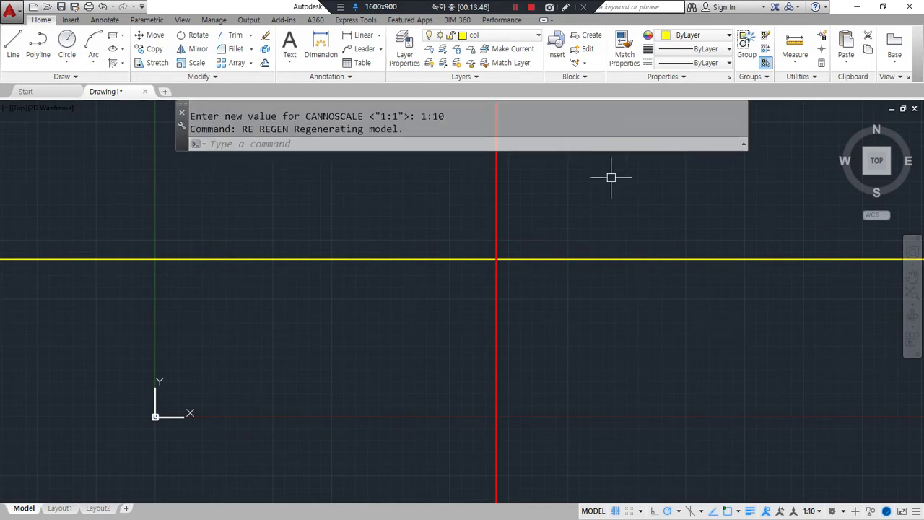
{"action": "mouse_move", "coordinate": [580, 239]}
{"action": "middle_mouse_down"}
{"action": "mouse_move", "coordinate": [507, 256]}
{"action": "mouse_move", "coordinate": [488, 295]}
{"action": "middle_mouse_up"}
{"action": "type", "text": "e"}
{"action": "key", "text": "Return"}
{"action": "key", "text": "Escape"}
{"action": "key", "text": "Escape"}
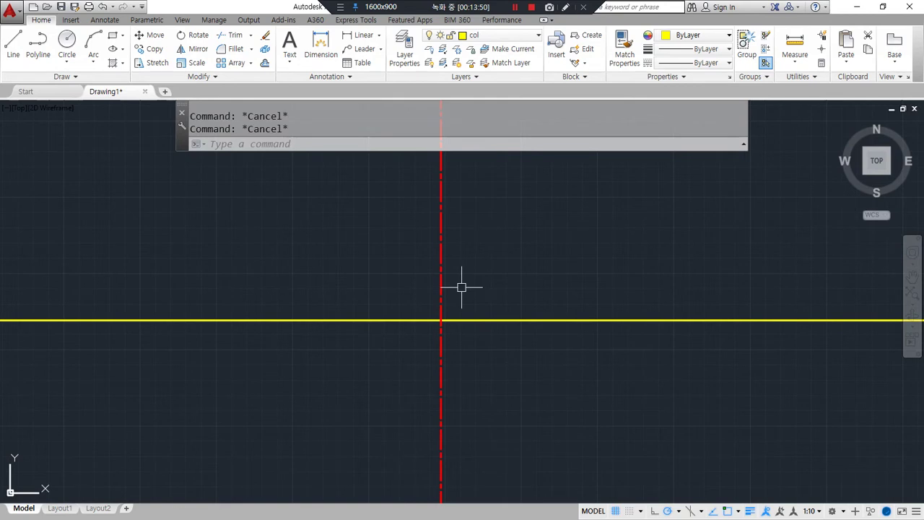
{"action": "type", "text": "re"}
{"action": "key", "text": "Return"}
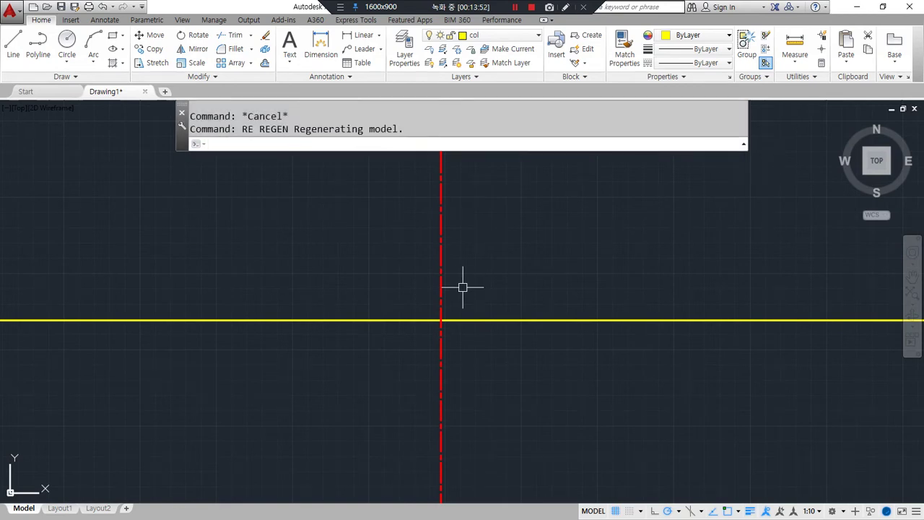
- Set the annotation scale to 1:20 and regenerate the drawing
{"action": "left_click", "coordinate": [810, 510]}
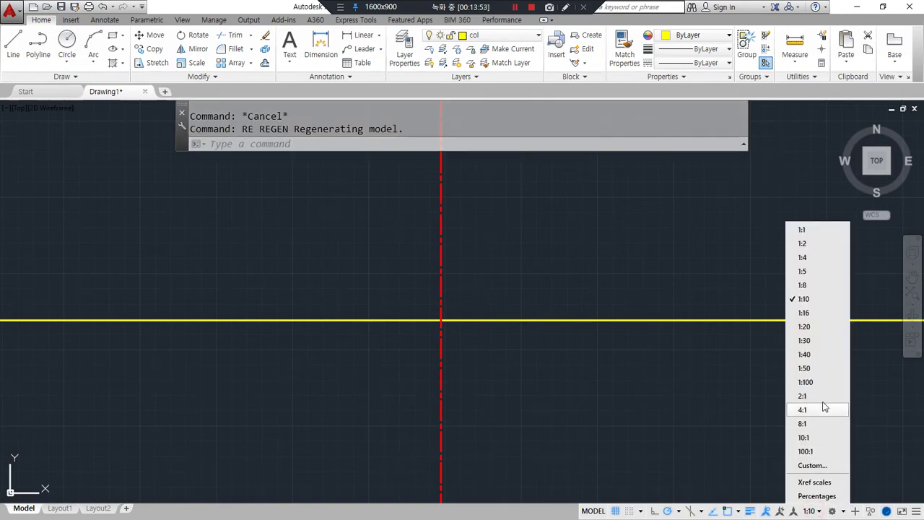
{"action": "left_click", "coordinate": [811, 326]}
{"action": "type", "text": "re"}
{"action": "key", "text": "Return"}
{"action": "scroll", "coordinate": [563, 375], "scroll_direction": "down", "scroll_amount": 2}
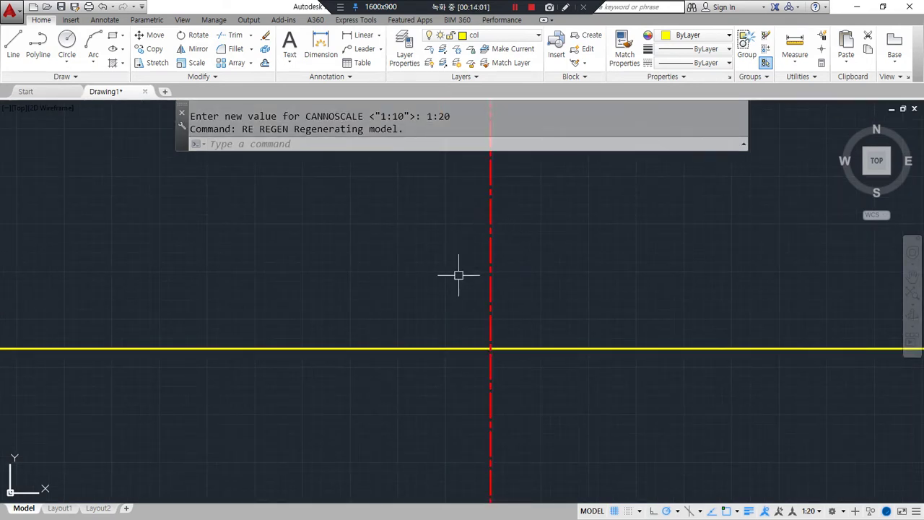
{"action": "left_click_drag", "start_coordinate": [491, 230], "coordinate": [492, 308]}
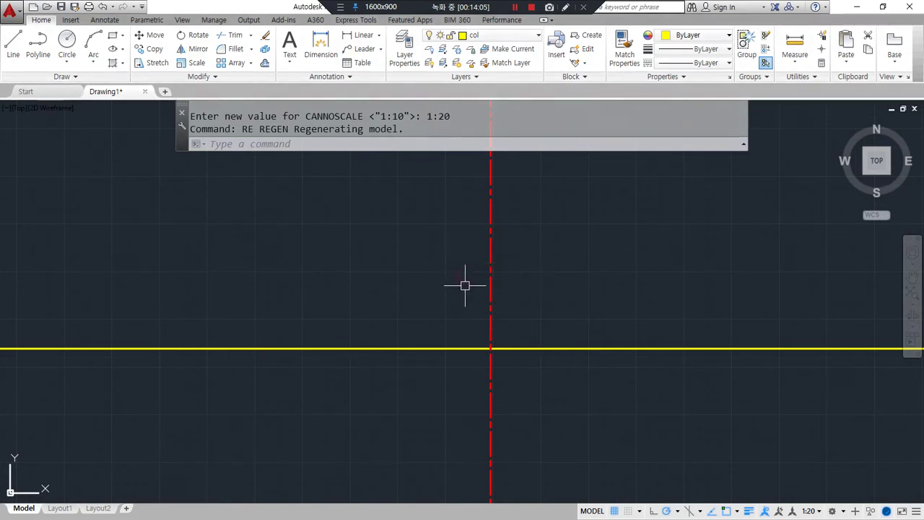
- Offset the vertical centre line by 100 to both sides
{"action": "type", "text": "o"}
{"action": "key", "text": "Return"}
{"action": "type", "text": "100"}
{"action": "key", "text": "Return"}
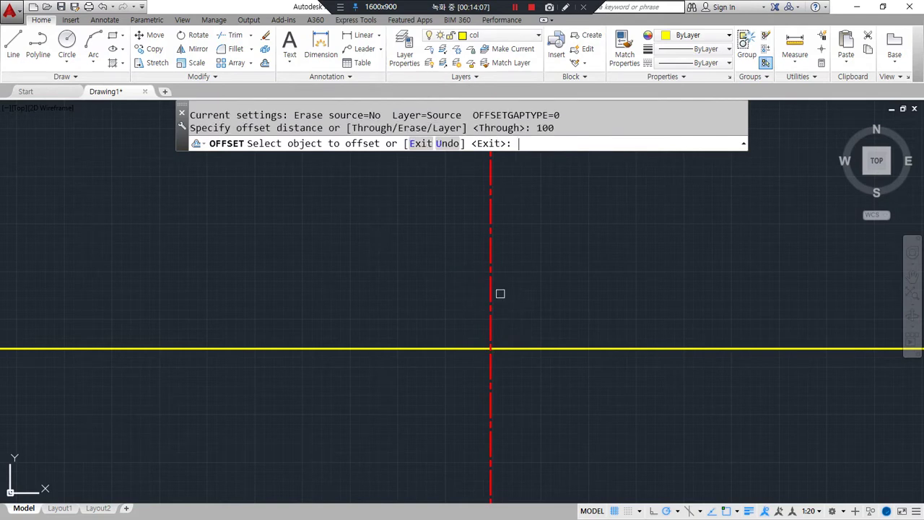
{"action": "left_click", "coordinate": [490, 295]}
{"action": "left_click", "coordinate": [483, 302]}
{"action": "scroll", "coordinate": [485, 304], "scroll_direction": "up", "scroll_amount": 3}
{"action": "left_click", "coordinate": [501, 323]}
{"action": "left_click", "coordinate": [482, 329]}
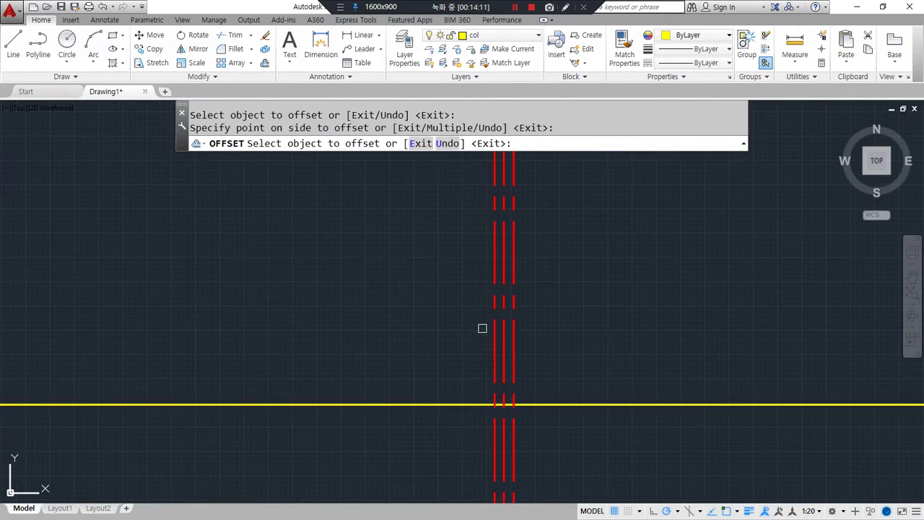
- Match the two offset vertical lines beside the centre line to the properties of the yellow horizontal line
{"action": "key", "text": "Return"}
{"action": "type", "text": "o"}
{"action": "key", "text": "Return"}
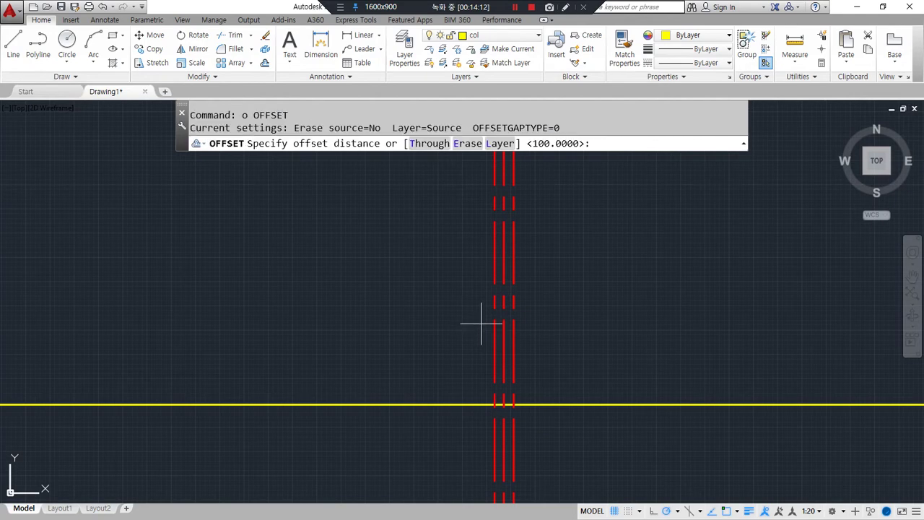
{"action": "key", "text": "Escape"}
{"action": "type", "text": "ma"}
{"action": "key", "text": "Return"}
{"action": "left_click", "coordinate": [520, 404]}
{"action": "left_click", "coordinate": [514, 380]}
{"action": "left_click", "coordinate": [491, 374]}
{"action": "key", "text": "Return"}
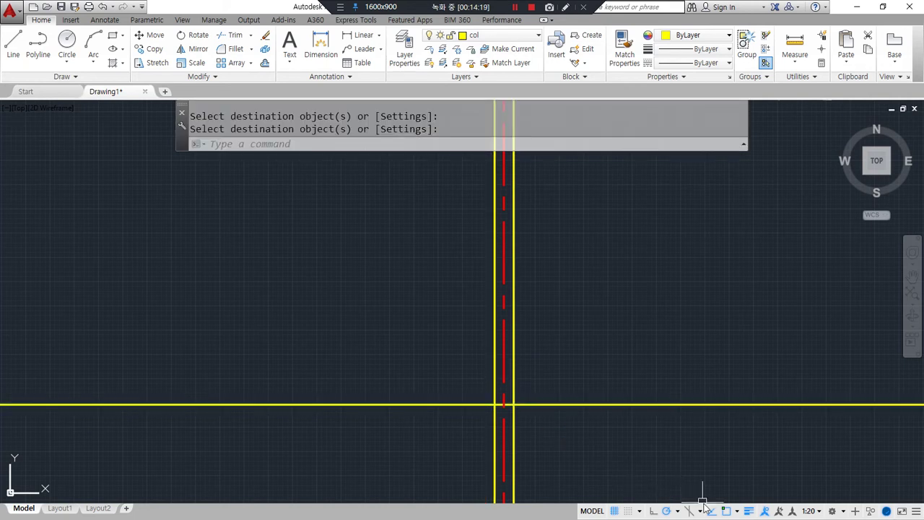
- Set the annotation scale to 1:5 and regenerate the drawing
{"action": "left_click", "coordinate": [809, 511]}
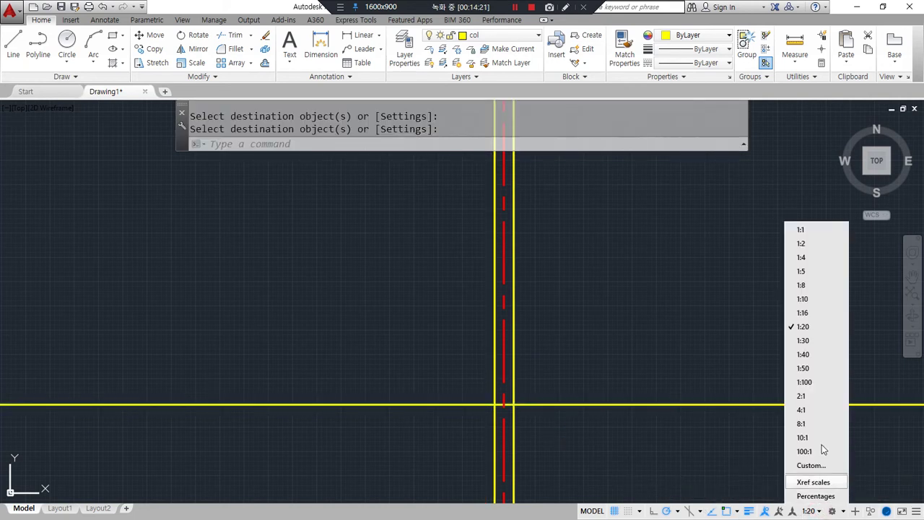
{"action": "left_click", "coordinate": [803, 271]}
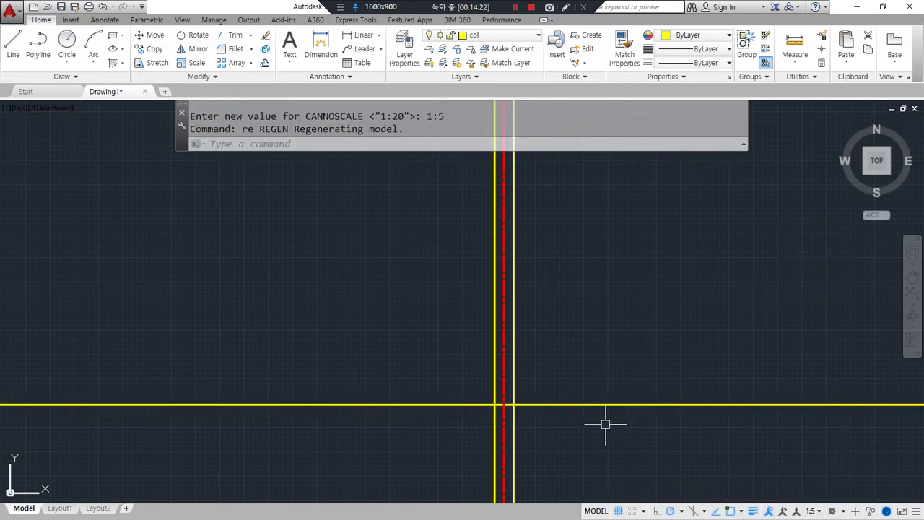
{"action": "scroll", "coordinate": [507, 436], "scroll_direction": "up", "scroll_amount": 5}
{"action": "scroll", "coordinate": [522, 361], "scroll_direction": "down", "scroll_amount": 2}
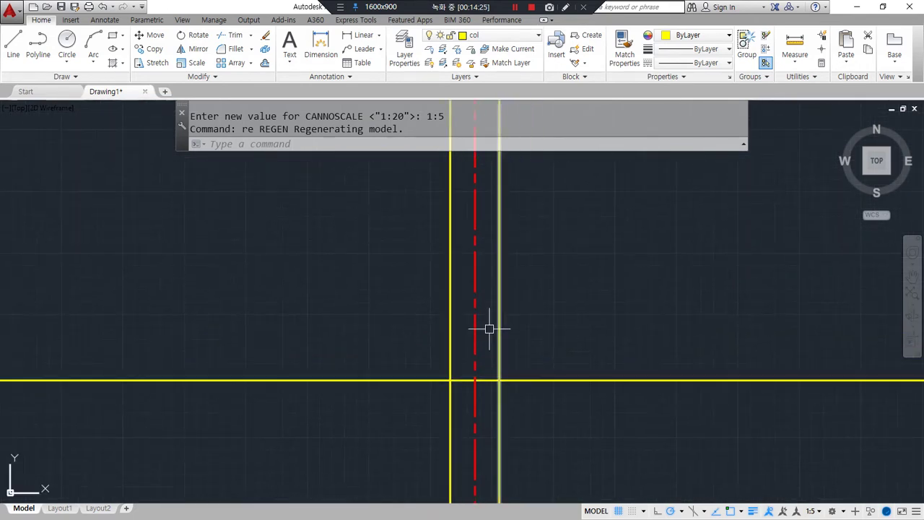
{"action": "mouse_move", "coordinate": [498, 269]}
{"action": "left_mouse_down"}
{"action": "mouse_move", "coordinate": [473, 270]}
{"action": "mouse_move", "coordinate": [491, 254]}
{"action": "left_mouse_up"}
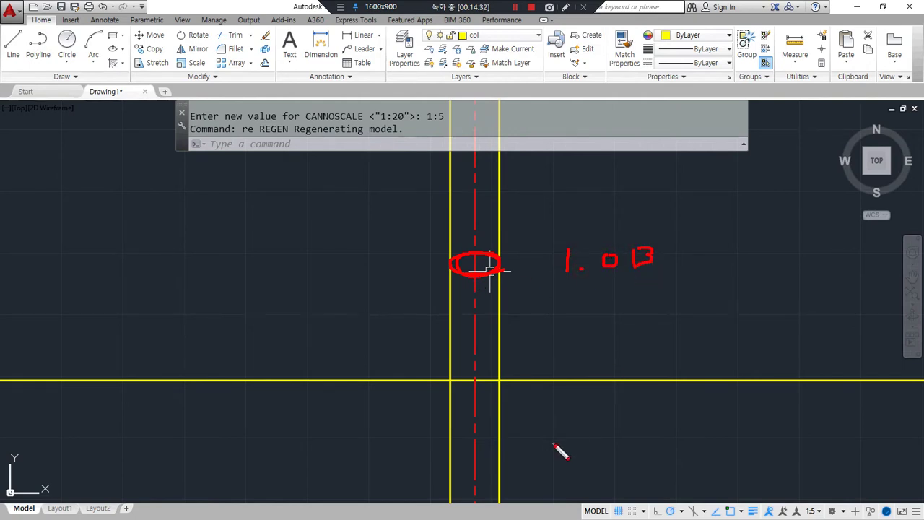
- Offset the vertical wall line left of the centre line by 120 to its left
{"action": "type", "text": "O"}
{"action": "key", "text": "Return"}
{"action": "type", "text": "120"}
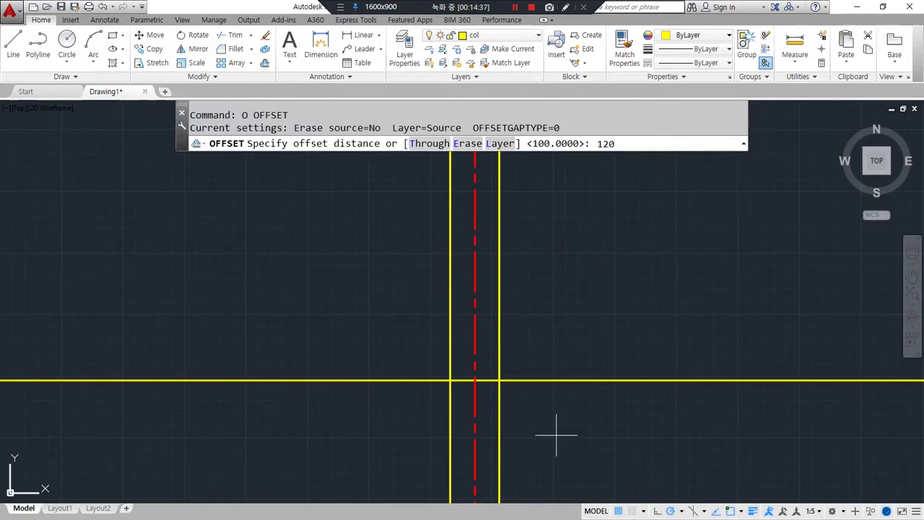
{"action": "key", "text": "Return"}
{"action": "left_click", "coordinate": [450, 314]}
{"action": "left_click", "coordinate": [413, 310]}
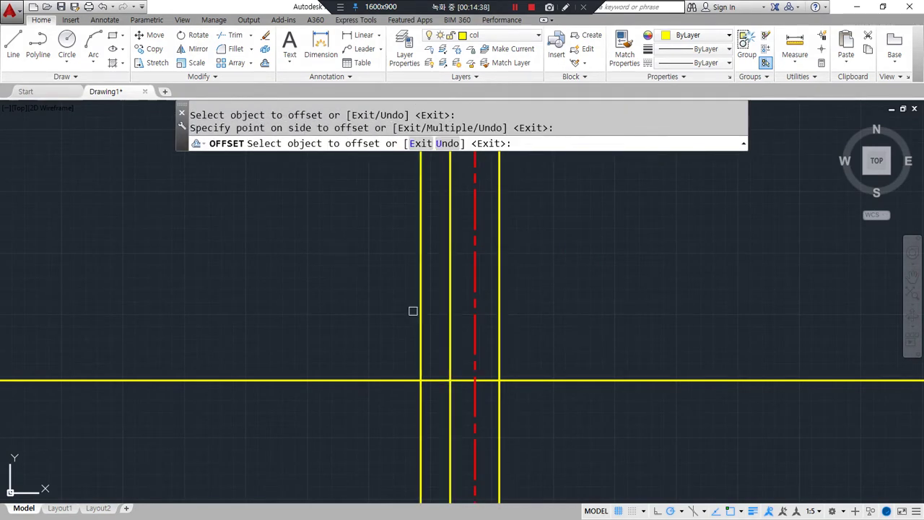
{"action": "key", "text": "Return"}
- Offset the new outermost left wall line by 100 further to the left
{"action": "type", "text": "o"}
{"action": "key", "text": "Return"}
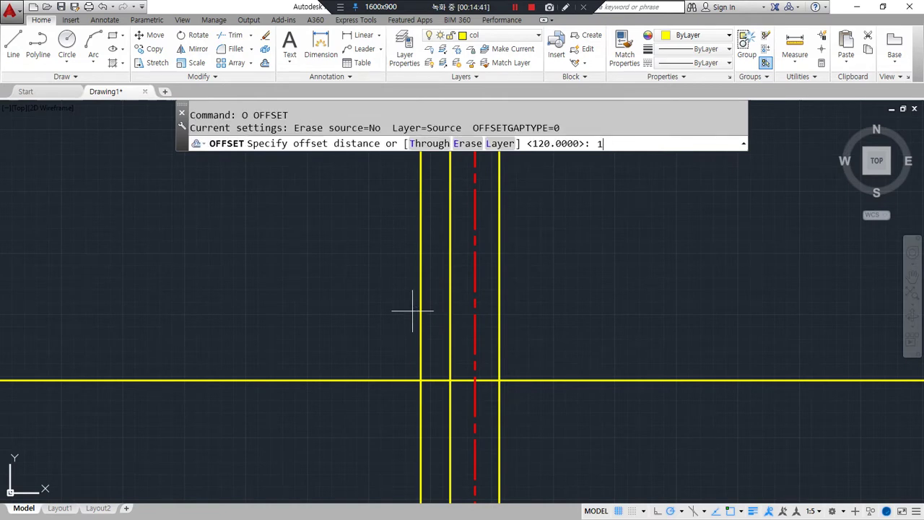
{"action": "type", "text": "100"}
{"action": "key", "text": "Return"}
{"action": "left_click", "coordinate": [421, 309]}
{"action": "left_click", "coordinate": [391, 309]}
{"action": "key", "text": "Return"}
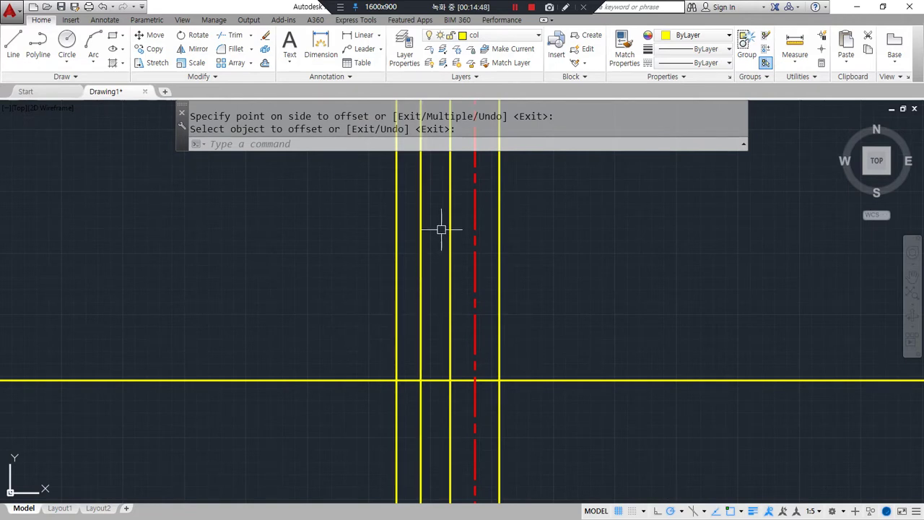
{"action": "mouse_move", "coordinate": [503, 247]}
{"action": "left_mouse_down"}
{"action": "mouse_move", "coordinate": [469, 263]}
{"action": "mouse_move", "coordinate": [396, 234]}
{"action": "mouse_move", "coordinate": [493, 228]}
{"action": "left_mouse_up"}
{"action": "mouse_move", "coordinate": [443, 253]}
{"action": "left_mouse_down"}
{"action": "mouse_move", "coordinate": [431, 232]}
{"action": "mouse_move", "coordinate": [441, 246]}
{"action": "mouse_move", "coordinate": [438, 188]}
{"action": "mouse_move", "coordinate": [397, 190]}
{"action": "mouse_move", "coordinate": [412, 194]}
{"action": "left_mouse_up"}
{"action": "key", "text": "Delete"}
{"action": "key", "text": "Delete"}
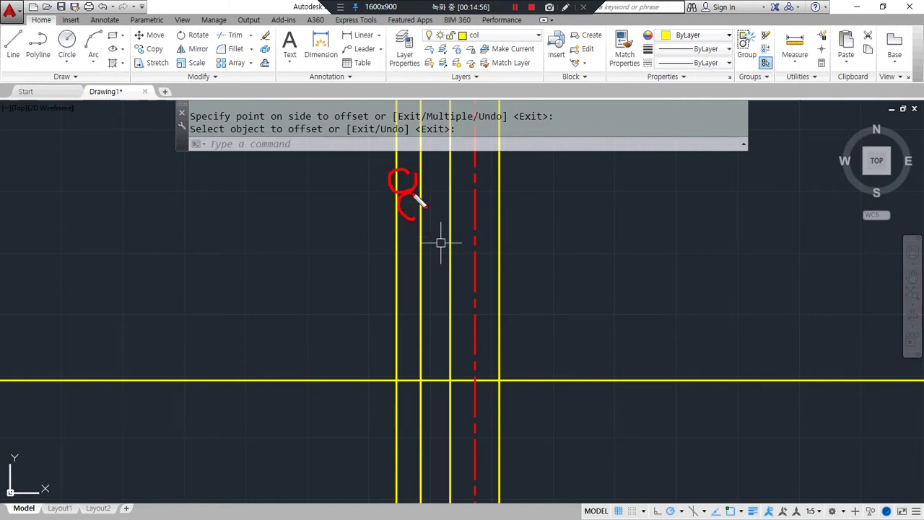
{"action": "left_click_drag", "start_coordinate": [410, 240], "coordinate": [416, 237]}
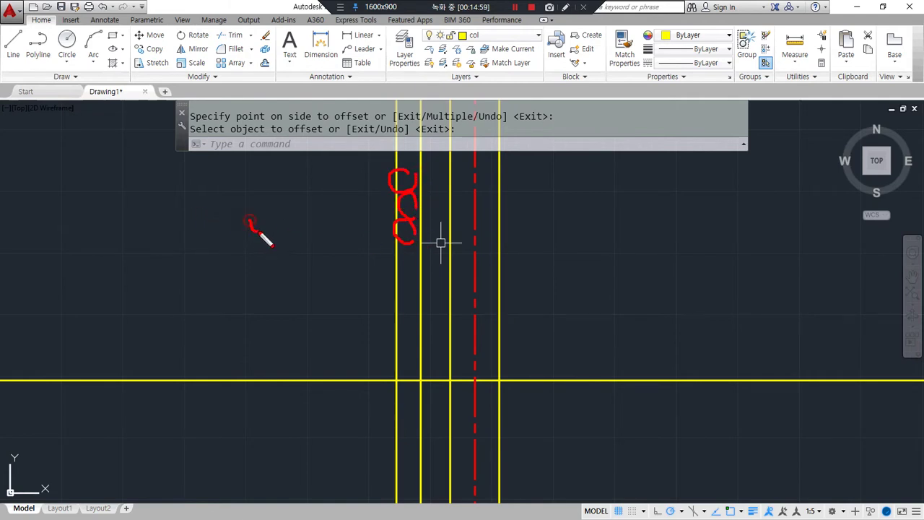
{"action": "left_click_drag", "start_coordinate": [303, 202], "coordinate": [349, 204]}
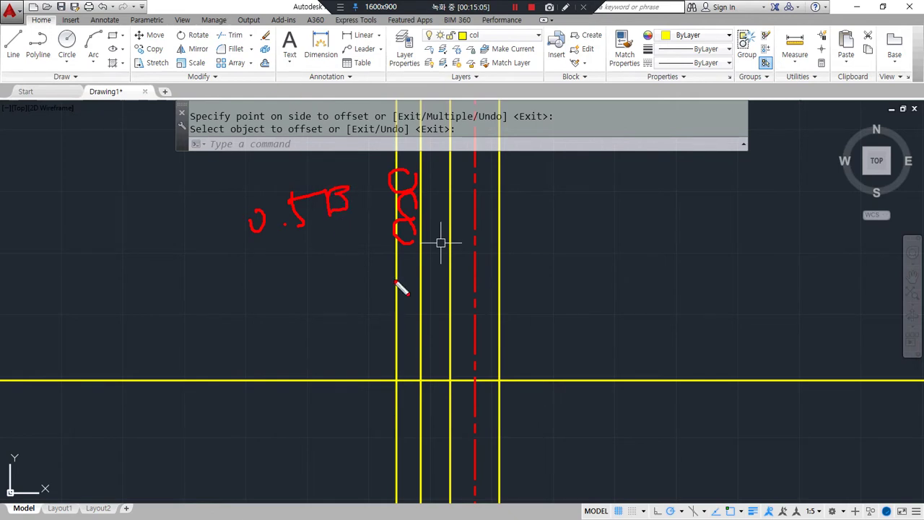
{"action": "key", "text": "Escape"}
- Offset the horizontal line by 700 downward to mark the bottom level of the foundation wall
{"action": "middle_click_drag", "start_coordinate": [439, 361], "coordinate": [423, 207]}
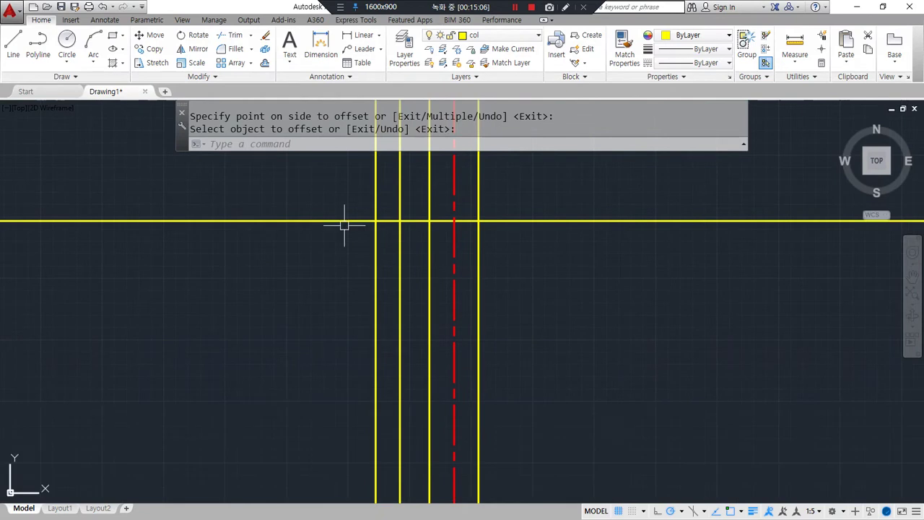
{"action": "left_click_drag", "start_coordinate": [345, 225], "coordinate": [352, 300]}
{"action": "key", "text": "Escape"}
{"action": "type", "text": "o"}
{"action": "key", "text": "Return"}
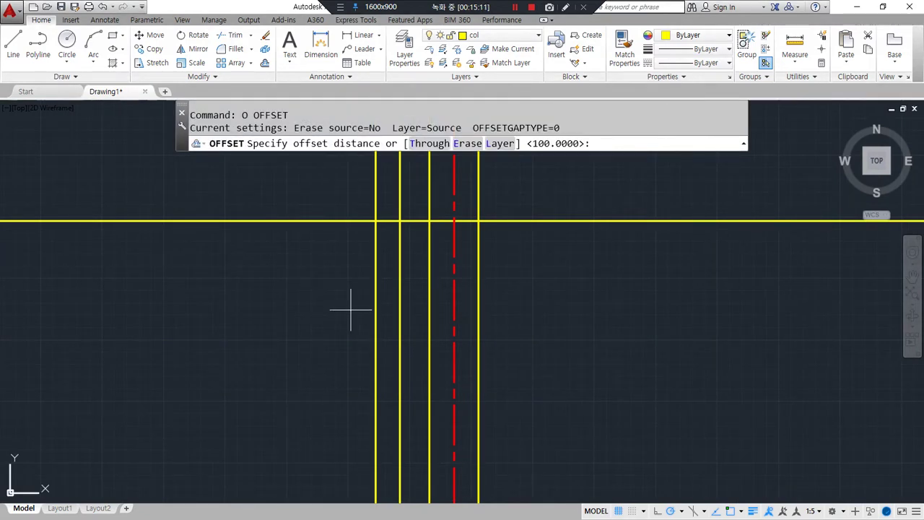
{"action": "type", "text": "700"}
{"action": "key", "text": "Return"}
{"action": "left_click", "coordinate": [330, 222]}
{"action": "left_click", "coordinate": [272, 410]}
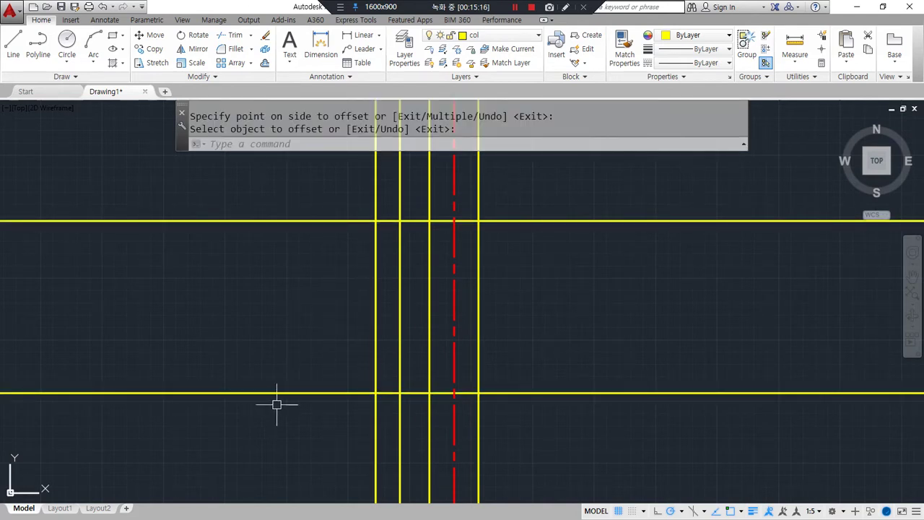
- Offset the original upper horizontal line by 200 downward
{"action": "type", "text": "O"}
{"action": "key", "text": "Return"}
{"action": "type", "text": "200"}
{"action": "key", "text": "Return"}
{"action": "left_click", "coordinate": [363, 221]}
{"action": "left_click", "coordinate": [353, 280]}
{"action": "key", "text": "Return"}
{"action": "type", "text": "l"}
{"action": "key", "text": "Return"}
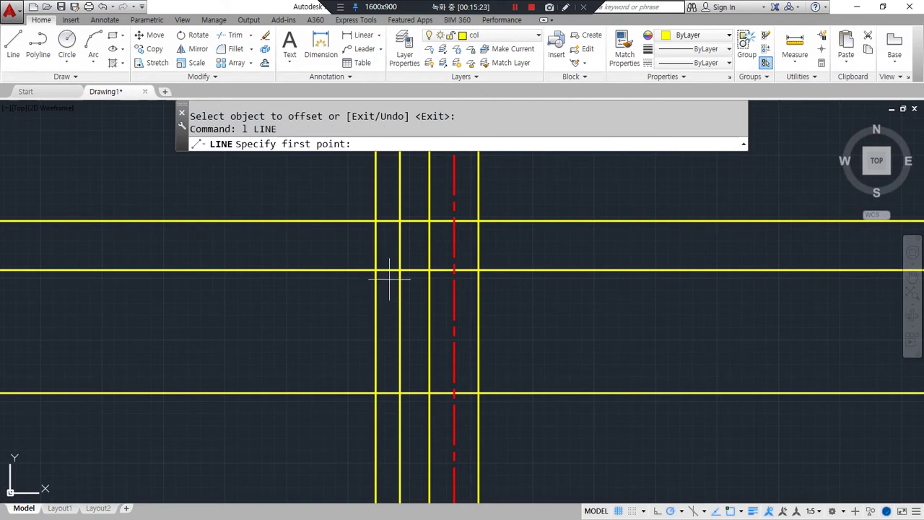
{"action": "left_click", "coordinate": [679, 511]}
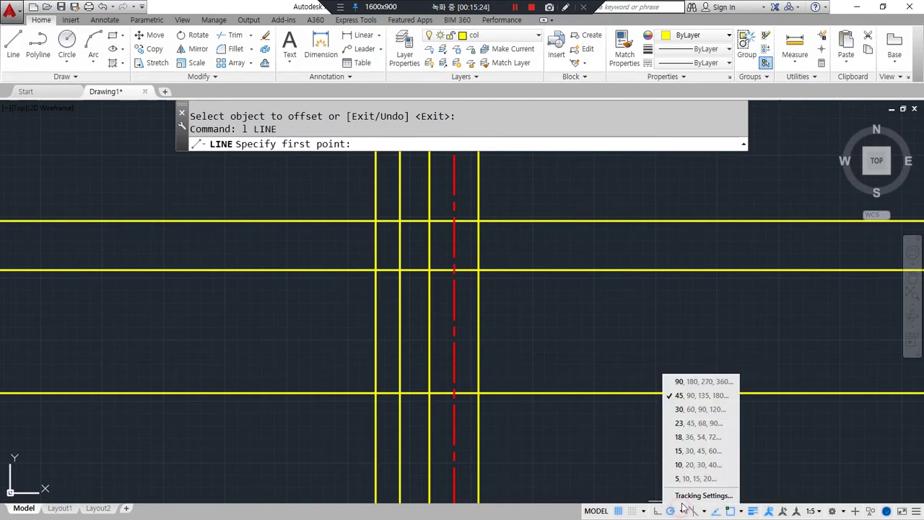
{"action": "key", "text": "Escape"}
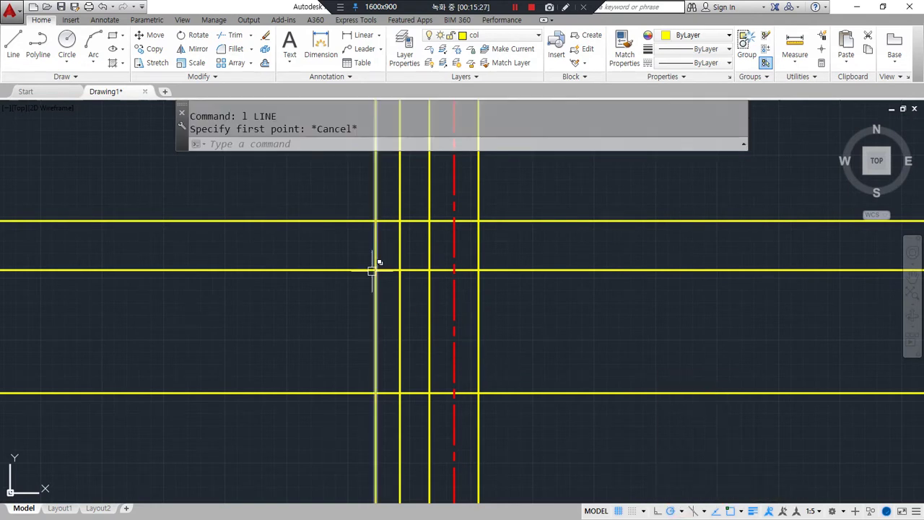
- Draw a 45-degree line down and right from the outermost left line's intersection with the middle horizontal line to the inner wall line
{"action": "type", "text": "l"}
{"action": "key", "text": "Return"}
{"action": "left_click", "coordinate": [375, 270]}
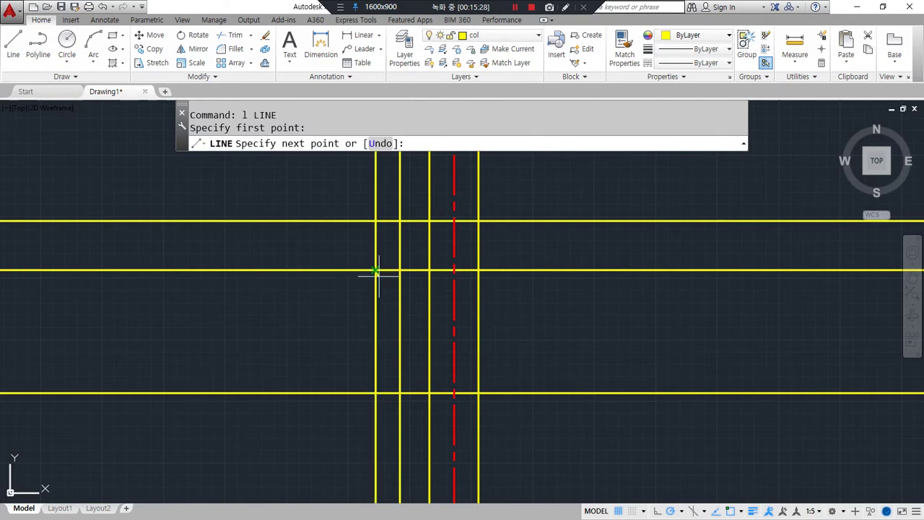
{"action": "left_click", "coordinate": [428, 322]}
{"action": "key", "text": "Return"}
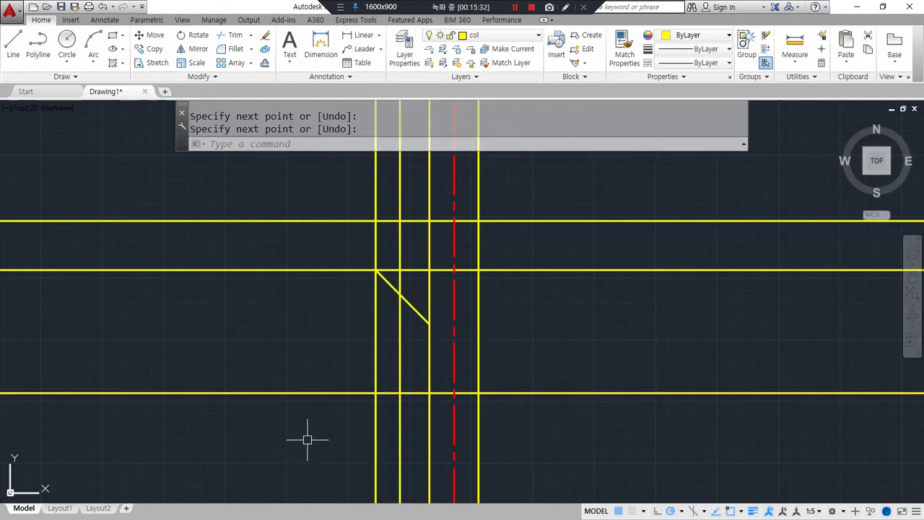
- Fillet the outermost left vertical line with the upper end of the diagonal line at radius 0
{"action": "type", "text": "f"}
{"action": "key", "text": "Return"}
{"action": "left_click", "coordinate": [375, 251]}
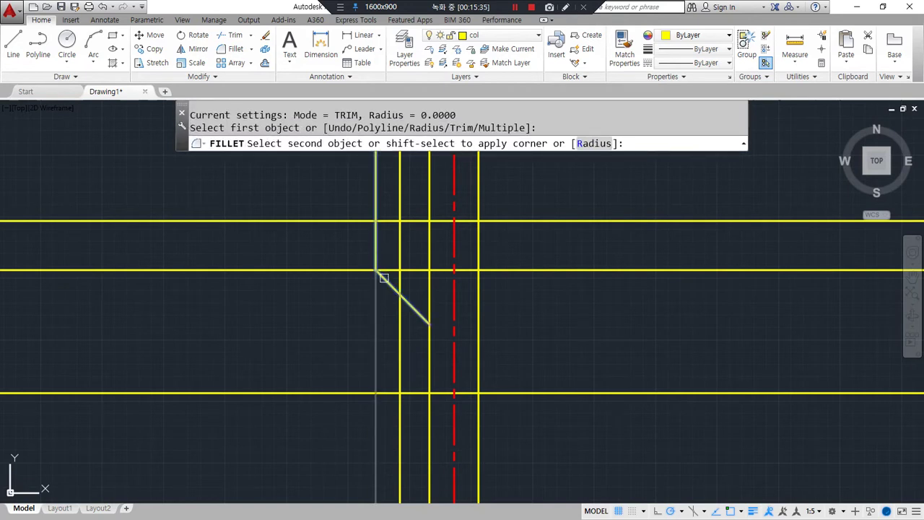
{"action": "left_click", "coordinate": [383, 278]}
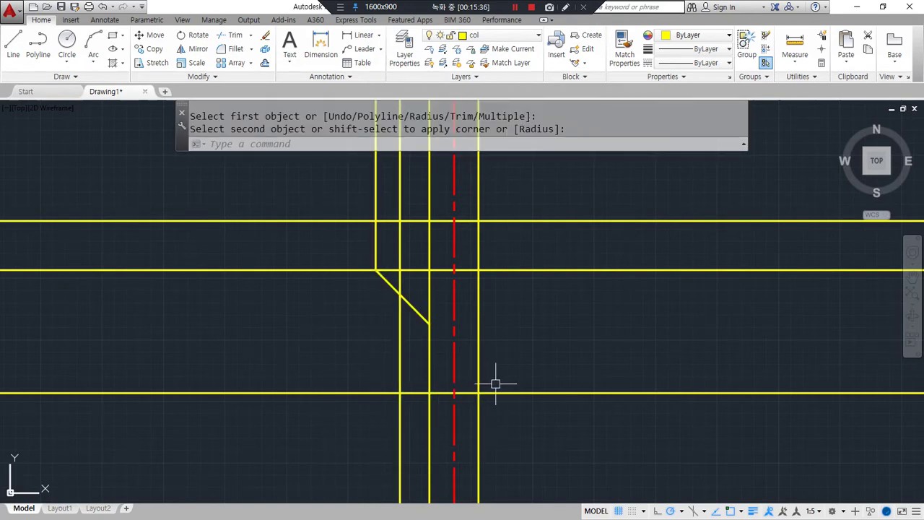
- Offset the right wall line by 250 to the left for the foundation wall thickness
{"action": "mouse_move", "coordinate": [479, 339]}
{"action": "left_mouse_down"}
{"action": "mouse_move", "coordinate": [383, 319]}
{"action": "mouse_move", "coordinate": [380, 368]}
{"action": "left_mouse_up"}
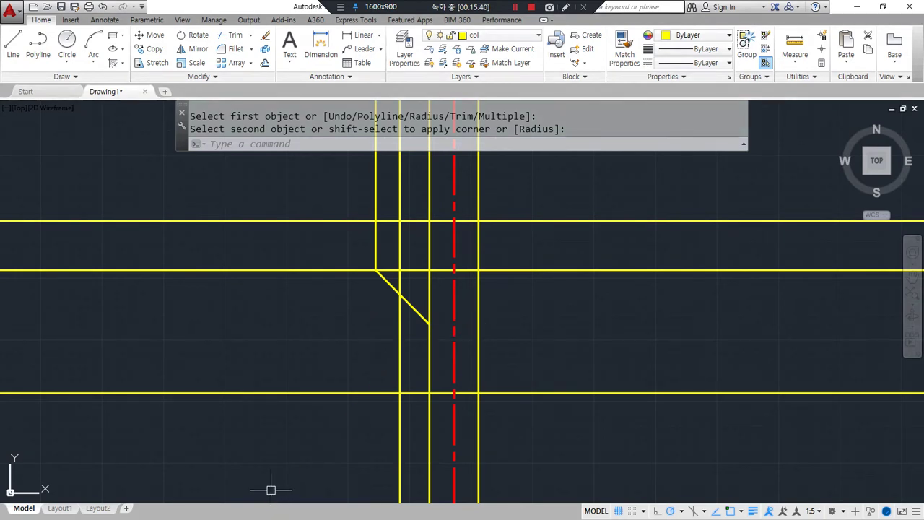
{"action": "type", "text": "o"}
{"action": "key", "text": "Return"}
{"action": "type", "text": "250"}
{"action": "key", "text": "Return"}
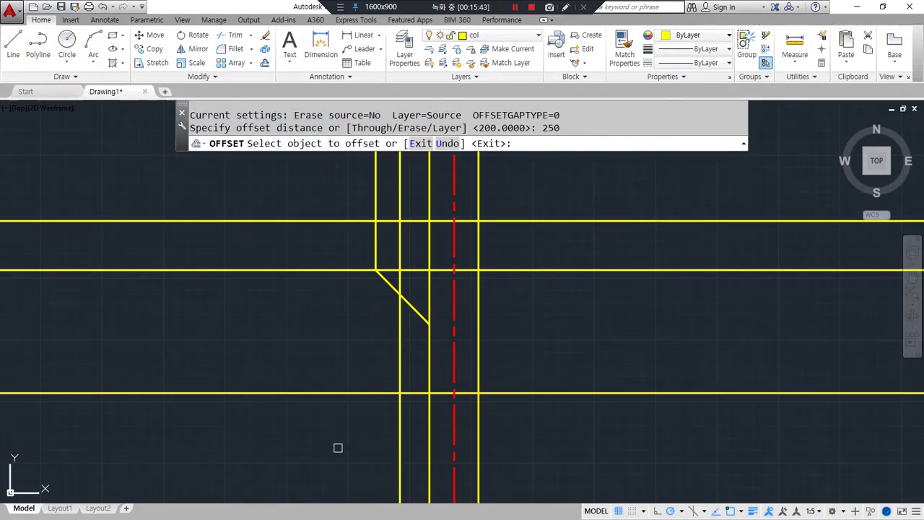
{"action": "left_click", "coordinate": [479, 361]}
{"action": "left_click", "coordinate": [404, 357]}
{"action": "key", "text": "Return"}
- Fillet the lower end of the diagonal line with the new foundation wall line
{"action": "type", "text": "f"}
{"action": "key", "text": "Return"}
{"action": "left_click", "coordinate": [416, 309]}
{"action": "left_click", "coordinate": [417, 325]}
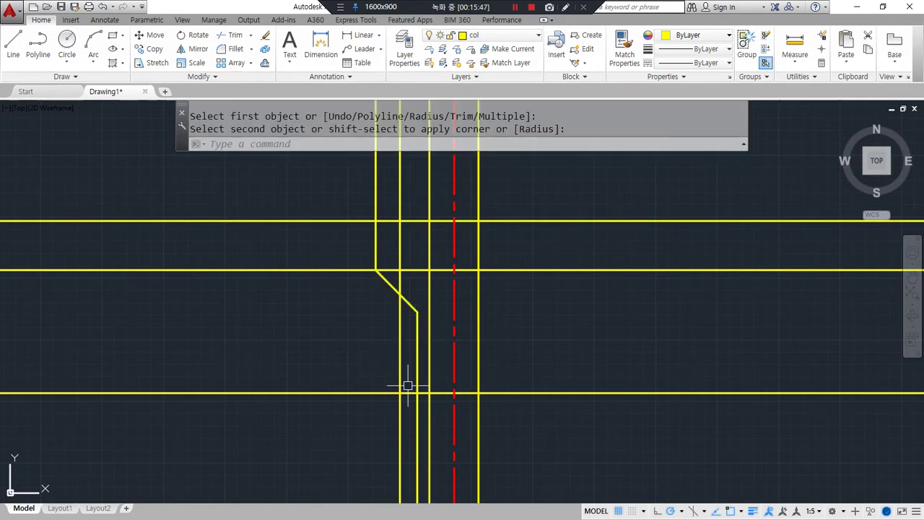
- Trim the two inner wall lines below the upper horizontal line
{"action": "type", "text": "tr"}
{"action": "key", "text": "Return"}
{"action": "left_click", "coordinate": [420, 221]}
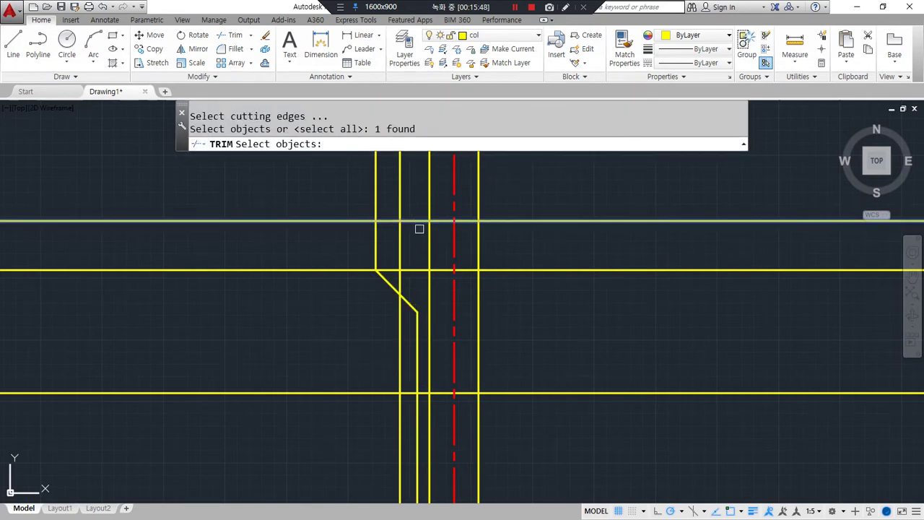
{"action": "key", "text": "Return"}
{"action": "left_click", "coordinate": [427, 237]}
{"action": "left_click", "coordinate": [398, 241]}
{"action": "key", "text": "Return"}
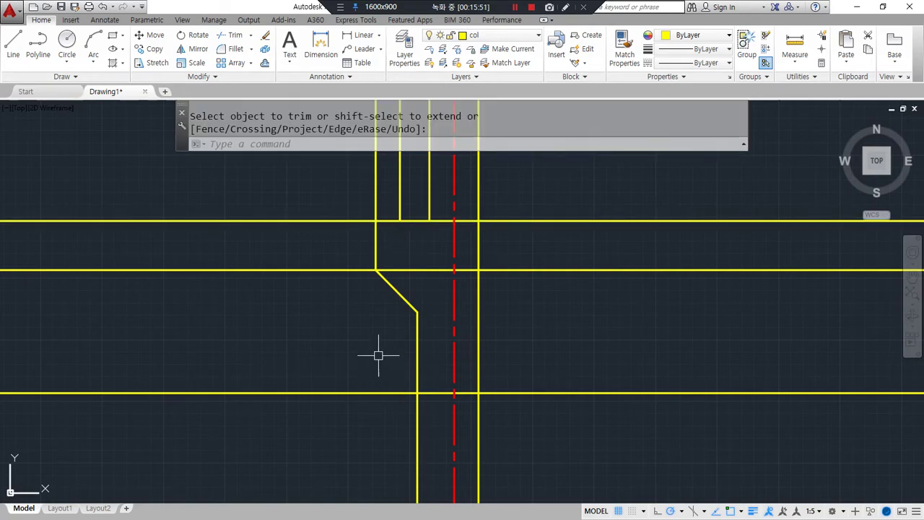
- Erase the middle horizontal line at the top of the diagonal
{"action": "key", "text": "Return"}
{"action": "left_click", "coordinate": [412, 269]}
{"action": "type", "text": "e"}
{"action": "key", "text": "Return"}
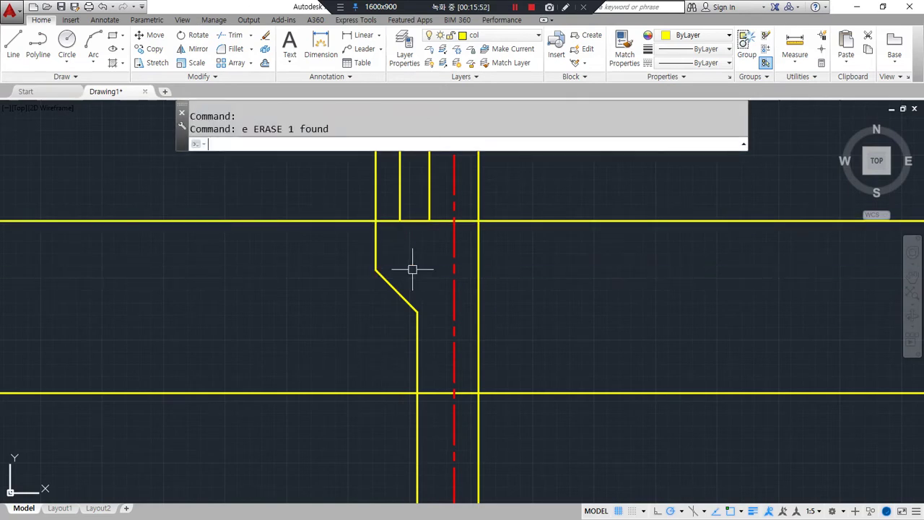
- Offset the left and right foundation wall lines outward by 200 on each side for the footing width
{"action": "middle_click_drag", "start_coordinate": [350, 364], "coordinate": [318, 256]}
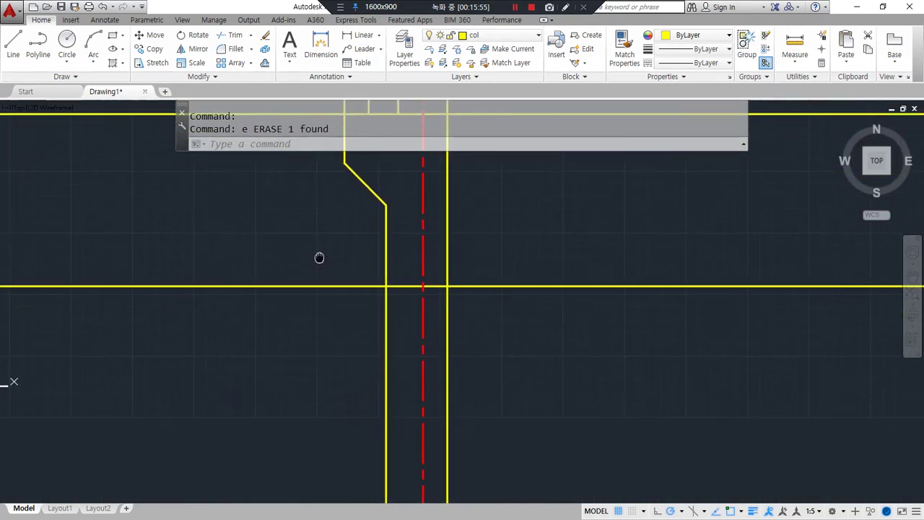
{"action": "type", "text": "o"}
{"action": "key", "text": "Return"}
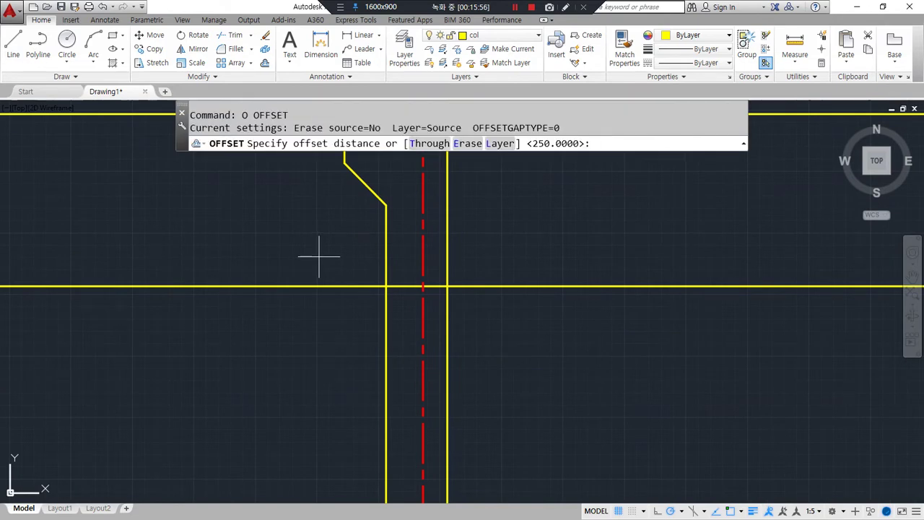
{"action": "type", "text": "200"}
{"action": "key", "text": "Return"}
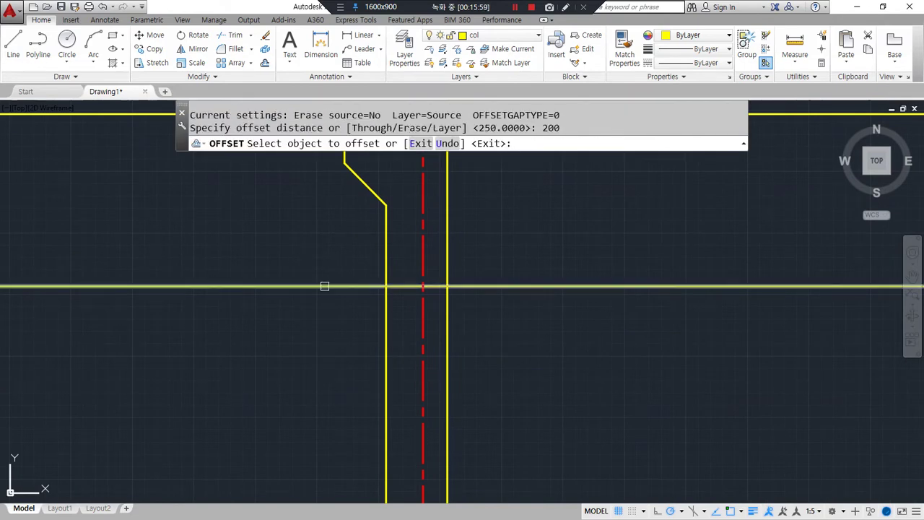
{"action": "scroll", "coordinate": [342, 328], "scroll_direction": "down", "scroll_amount": 3}
{"action": "left_click", "coordinate": [360, 329]}
{"action": "left_click", "coordinate": [334, 332]}
{"action": "left_click", "coordinate": [384, 331]}
{"action": "left_click", "coordinate": [426, 330]}
{"action": "scroll", "coordinate": [405, 325], "scroll_direction": "up", "scroll_amount": 4}
- Try offsetting the lower horizontal line by 200 downward and erase the copy
{"action": "left_click", "coordinate": [384, 292]}
{"action": "left_click", "coordinate": [383, 339]}
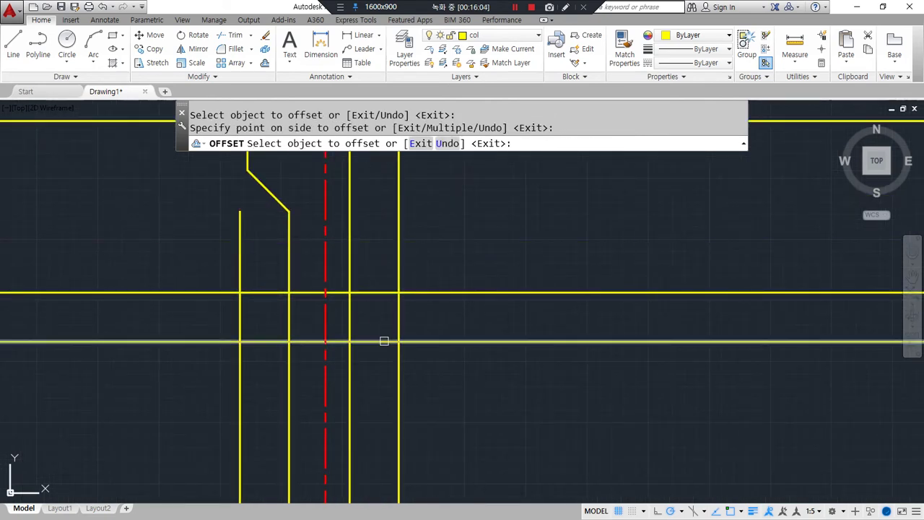
{"action": "key", "text": "Return"}
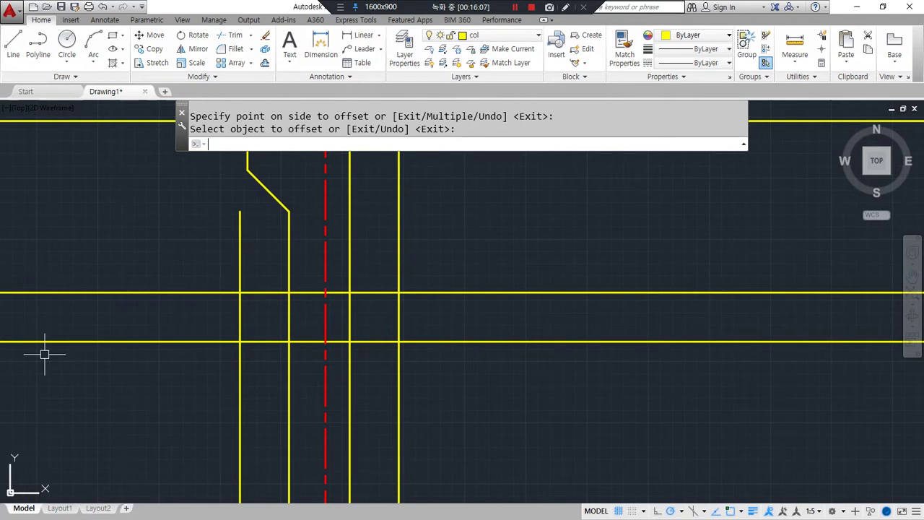
{"action": "key", "text": "Return"}
{"action": "left_click", "coordinate": [377, 342]}
{"action": "key", "text": "Delete"}
- Offset the lower horizontal line by 400 downward for the footing depth
{"action": "type", "text": "o"}
{"action": "key", "text": "Return"}
{"action": "type", "text": "400"}
{"action": "key", "text": "Return"}
{"action": "left_click", "coordinate": [383, 293]}
{"action": "left_click", "coordinate": [383, 342]}
{"action": "key", "text": "Return"}
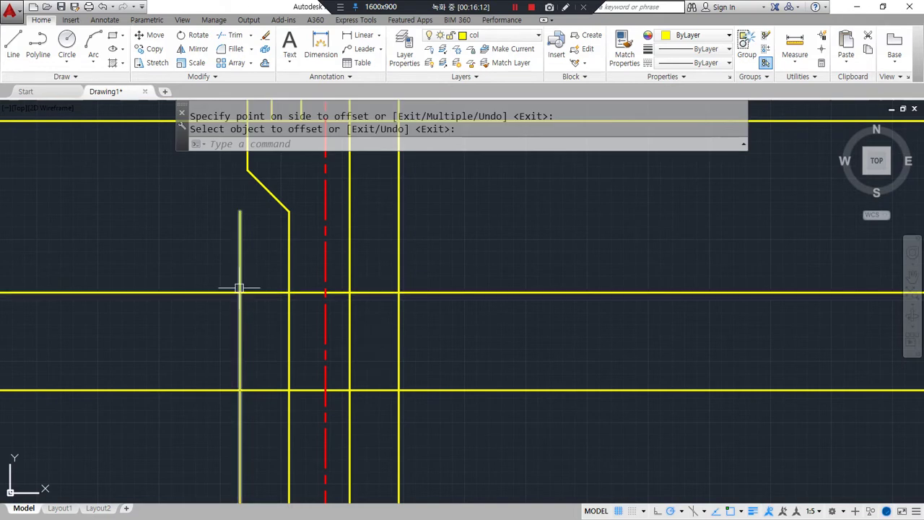
{"action": "left_click_drag", "start_coordinate": [293, 291], "coordinate": [236, 278]}
{"action": "left_click_drag", "start_coordinate": [348, 287], "coordinate": [394, 274]}
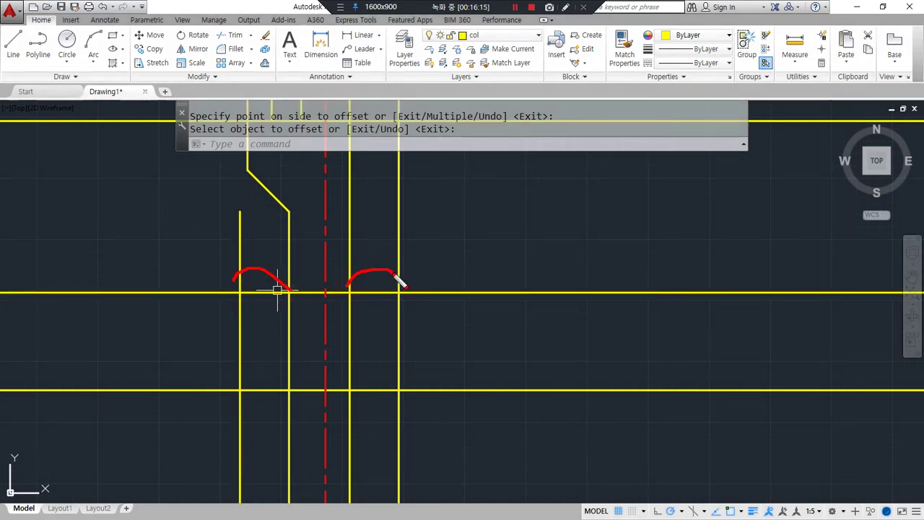
{"action": "left_click_drag", "start_coordinate": [230, 381], "coordinate": [180, 374]}
{"action": "left_click_drag", "start_coordinate": [364, 394], "coordinate": [433, 388]}
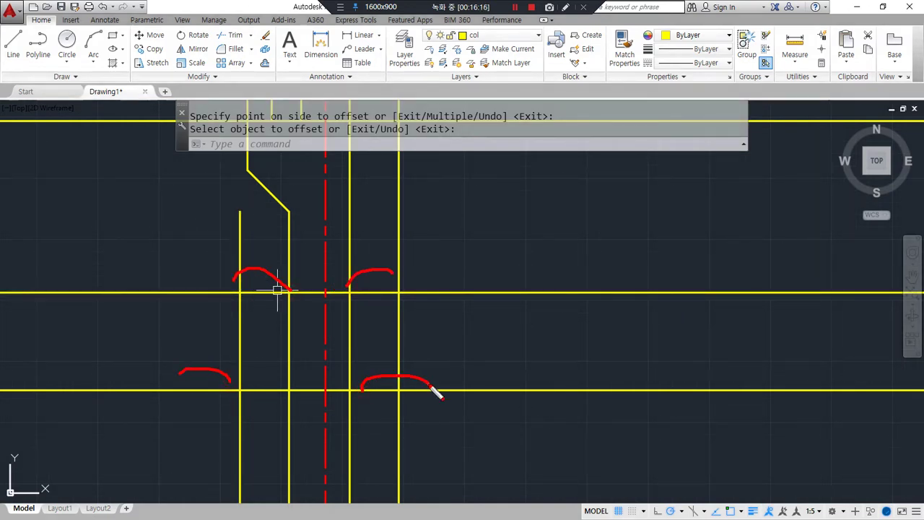
- Offset the left and right footing side lines outward by 100 on each side
{"action": "type", "text": "o"}
{"action": "key", "text": "Return"}
{"action": "type", "text": "100"}
{"action": "key", "text": "Return"}
{"action": "left_click", "coordinate": [239, 375]}
{"action": "left_click", "coordinate": [205, 370]}
{"action": "left_click", "coordinate": [397, 378]}
{"action": "left_click", "coordinate": [462, 369]}
{"action": "key", "text": "Return"}
- Offset the footing's bottom line downward by 50 for the thin layer beneath it
{"action": "type", "text": "o"}
{"action": "key", "text": "Return"}
{"action": "type", "text": "50"}
{"action": "key", "text": "Return"}
{"action": "left_click", "coordinate": [439, 391]}
{"action": "left_click", "coordinate": [446, 415]}
{"action": "key", "text": "Return"}
- Offset the thin layer's lower line downward by 200 for the base layer
{"action": "key", "text": "Return"}
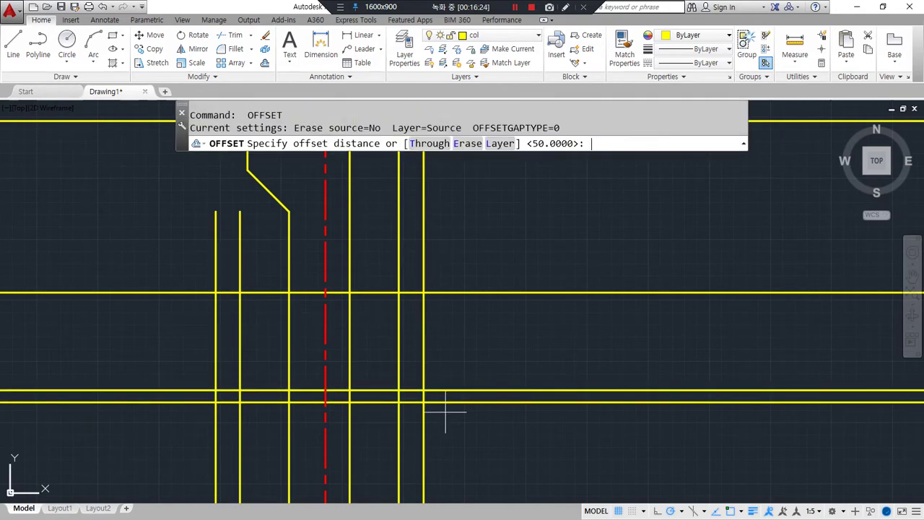
{"action": "type", "text": "200"}
{"action": "key", "text": "Return"}
{"action": "left_click", "coordinate": [451, 402]}
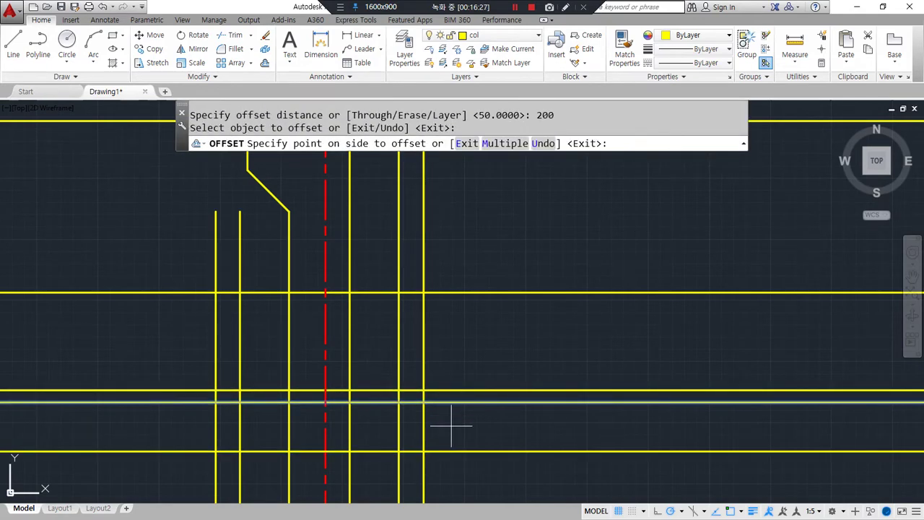
{"action": "left_click", "coordinate": [450, 423]}
{"action": "key", "text": "Return"}
{"action": "middle_click_drag", "start_coordinate": [438, 418], "coordinate": [446, 359]}
{"action": "mouse_move", "coordinate": [299, 192]}
{"action": "left_mouse_down"}
{"action": "mouse_move", "coordinate": [304, 235]}
{"action": "mouse_move", "coordinate": [254, 240]}
{"action": "mouse_move", "coordinate": [252, 329]}
{"action": "mouse_move", "coordinate": [227, 390]}
{"action": "mouse_move", "coordinate": [412, 397]}
{"action": "mouse_move", "coordinate": [429, 353]}
{"action": "mouse_move", "coordinate": [419, 251]}
{"action": "left_mouse_up"}
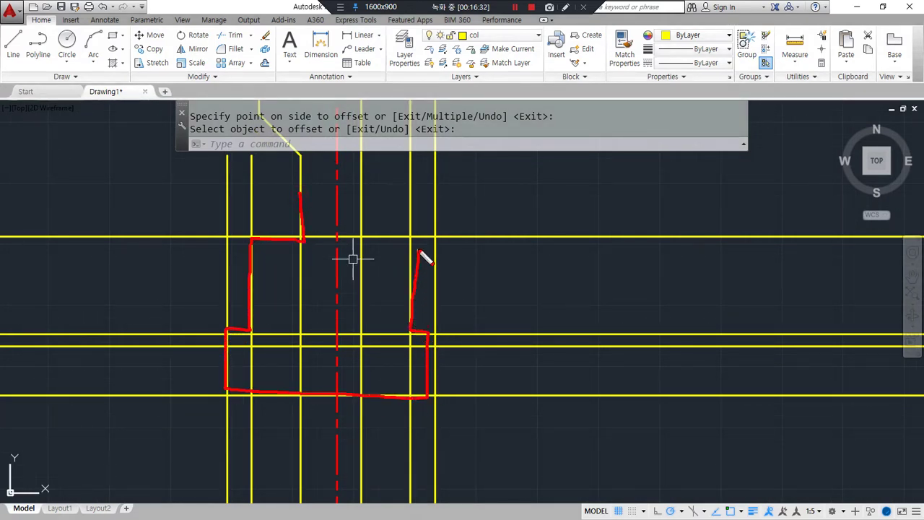
{"action": "mouse_move", "coordinate": [274, 326]}
{"action": "left_mouse_down"}
{"action": "mouse_move", "coordinate": [243, 276]}
{"action": "mouse_move", "coordinate": [307, 241]}
{"action": "mouse_move", "coordinate": [412, 247]}
{"action": "mouse_move", "coordinate": [415, 337]}
{"action": "mouse_move", "coordinate": [268, 337]}
{"action": "mouse_move", "coordinate": [257, 243]}
{"action": "mouse_move", "coordinate": [412, 248]}
{"action": "mouse_move", "coordinate": [403, 312]}
{"action": "left_mouse_up"}
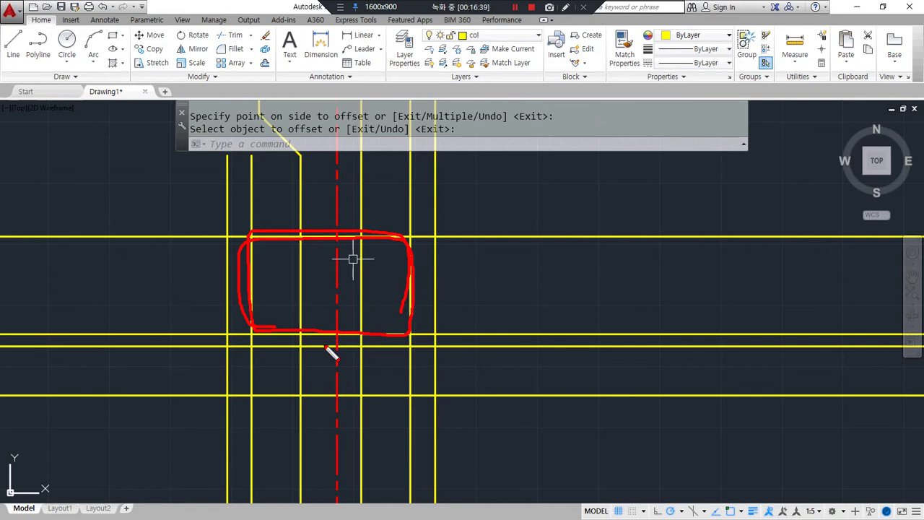
{"action": "mouse_move", "coordinate": [228, 334]}
{"action": "left_mouse_down"}
{"action": "mouse_move", "coordinate": [434, 340]}
{"action": "mouse_move", "coordinate": [232, 342]}
{"action": "mouse_move", "coordinate": [436, 345]}
{"action": "left_mouse_up"}
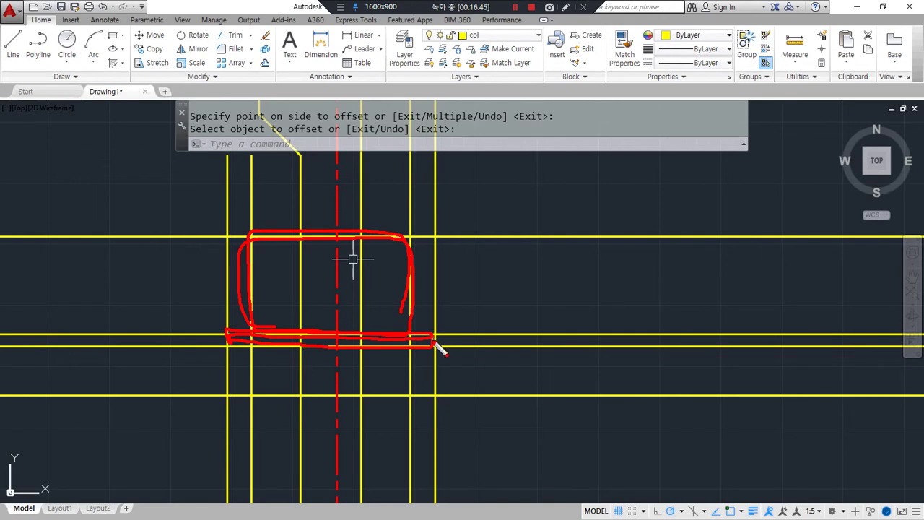
{"action": "mouse_move", "coordinate": [233, 354]}
{"action": "left_mouse_down"}
{"action": "mouse_move", "coordinate": [260, 404]}
{"action": "mouse_move", "coordinate": [434, 404]}
{"action": "mouse_move", "coordinate": [434, 356]}
{"action": "left_mouse_up"}
{"action": "mouse_move", "coordinate": [229, 348]}
{"action": "left_mouse_down"}
{"action": "mouse_move", "coordinate": [227, 371]}
{"action": "mouse_move", "coordinate": [398, 397]}
{"action": "left_mouse_up"}
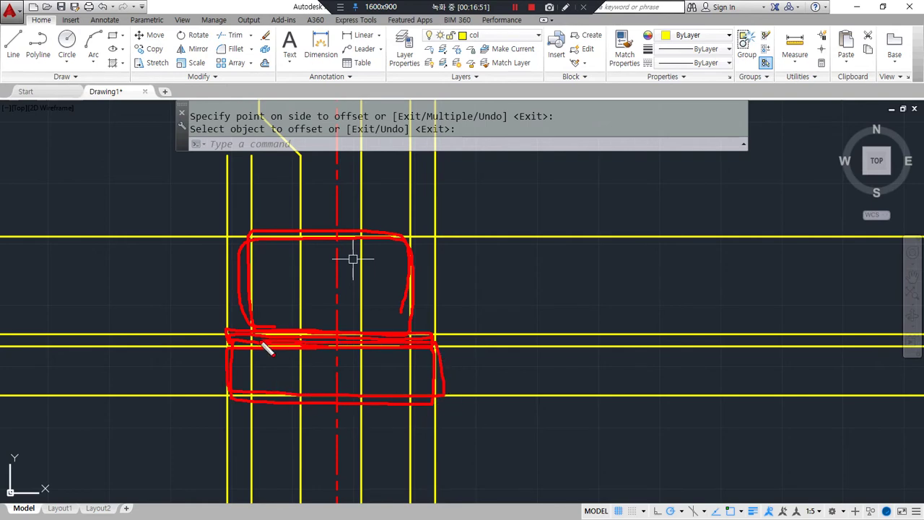
{"action": "key", "text": "Escape"}
{"action": "type", "text": "trim"}
{"action": "key", "text": "Return"}
{"action": "key", "text": "Return"}
{"action": "type", "text": "f"}
{"action": "key", "text": "Return"}
{"action": "key", "text": "Return"}
{"action": "left_click", "coordinate": [300, 228]}
{"action": "left_click", "coordinate": [290, 235]}
{"action": "key", "text": "Escape"}
- Fillet the left wall line to the footing's top line, and the footing's upper-left corner, into sharp corners
{"action": "type", "text": "f"}
{"action": "key", "text": "Return"}
{"action": "left_click", "coordinate": [299, 221]}
{"action": "left_click", "coordinate": [282, 234]}
{"action": "key", "text": "Return"}
{"action": "left_click", "coordinate": [265, 235]}
{"action": "left_click", "coordinate": [252, 249]}
{"action": "key", "text": "Return"}
- Fillet the right wall line to the footing's top line, and the footing's upper-right corner, into sharp corners
{"action": "left_click", "coordinate": [360, 223]}
{"action": "left_click", "coordinate": [383, 236]}
{"action": "key", "text": "Return"}
{"action": "left_click", "coordinate": [396, 236]}
{"action": "left_click", "coordinate": [410, 278]}
{"action": "key", "text": "Return"}
- Fillet the footing's two bottom corners into sharp corners
{"action": "left_click", "coordinate": [390, 335]}
{"action": "left_click", "coordinate": [408, 329]}
{"action": "key", "text": "Return"}
{"action": "left_click", "coordinate": [274, 334]}
{"action": "left_click", "coordinate": [251, 321]}
{"action": "key", "text": "Return"}
- Fillet the four corners of the base layer below the thin layer into a closed rectangle with sharp corners
{"action": "left_click", "coordinate": [247, 345]}
{"action": "left_click", "coordinate": [227, 360]}
{"action": "key", "text": "Return"}
{"action": "left_click", "coordinate": [227, 371]}
{"action": "left_click", "coordinate": [243, 394]}
{"action": "key", "text": "Return"}
{"action": "left_click", "coordinate": [419, 394]}
{"action": "left_click", "coordinate": [435, 371]}
{"action": "key", "text": "Return"}
{"action": "left_click", "coordinate": [436, 363]}
{"action": "left_click", "coordinate": [414, 346]}
{"action": "key", "text": "Return"}
- Fillet the thin layer's top line with the outermost vertical lines on both sides into sharp corners
{"action": "left_click", "coordinate": [396, 334]}
{"action": "left_click", "coordinate": [436, 369]}
{"action": "key", "text": "Return"}
{"action": "left_click", "coordinate": [270, 334]}
{"action": "left_click", "coordinate": [227, 364]}
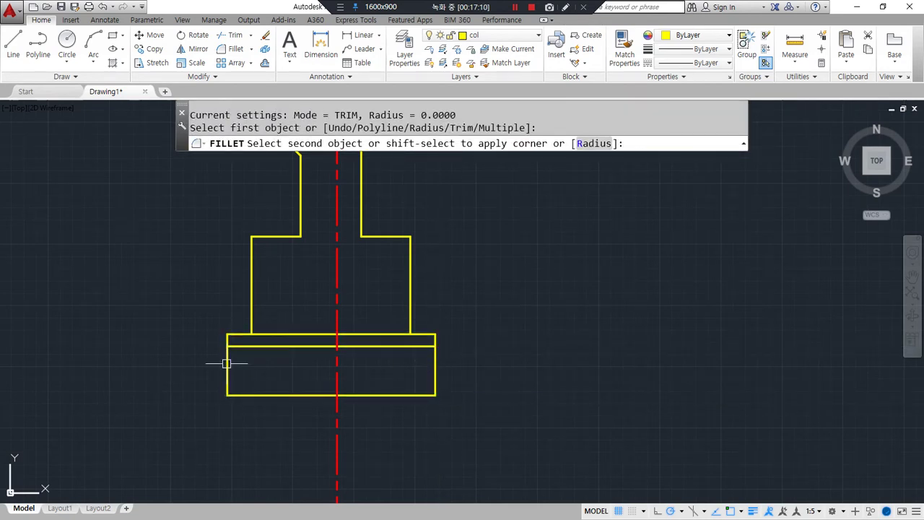
{"action": "mouse_move", "coordinate": [327, 193]}
{"action": "left_mouse_down"}
{"action": "mouse_move", "coordinate": [313, 246]}
{"action": "mouse_move", "coordinate": [264, 308]}
{"action": "mouse_move", "coordinate": [392, 315]}
{"action": "mouse_move", "coordinate": [330, 252]}
{"action": "left_mouse_up"}
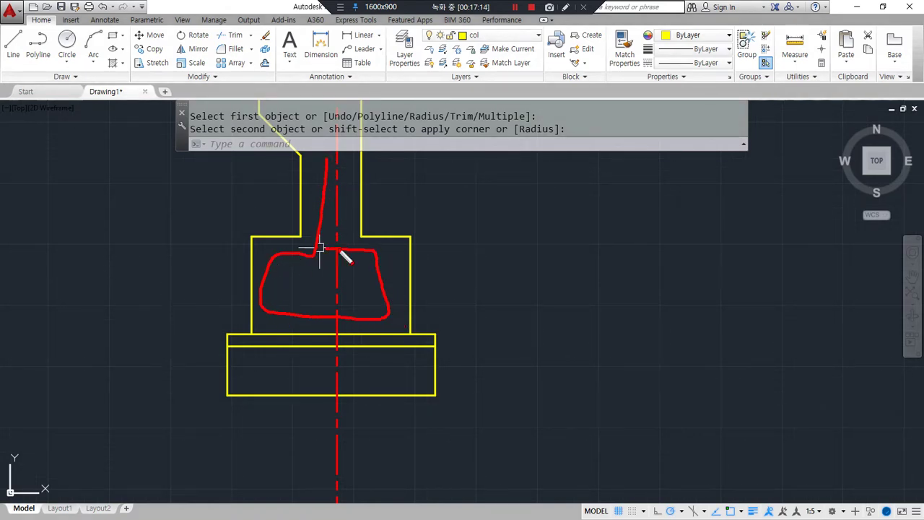
{"action": "mouse_move", "coordinate": [383, 280]}
{"action": "left_mouse_down"}
{"action": "mouse_move", "coordinate": [369, 263]}
{"action": "mouse_move", "coordinate": [487, 237]}
{"action": "left_mouse_up"}
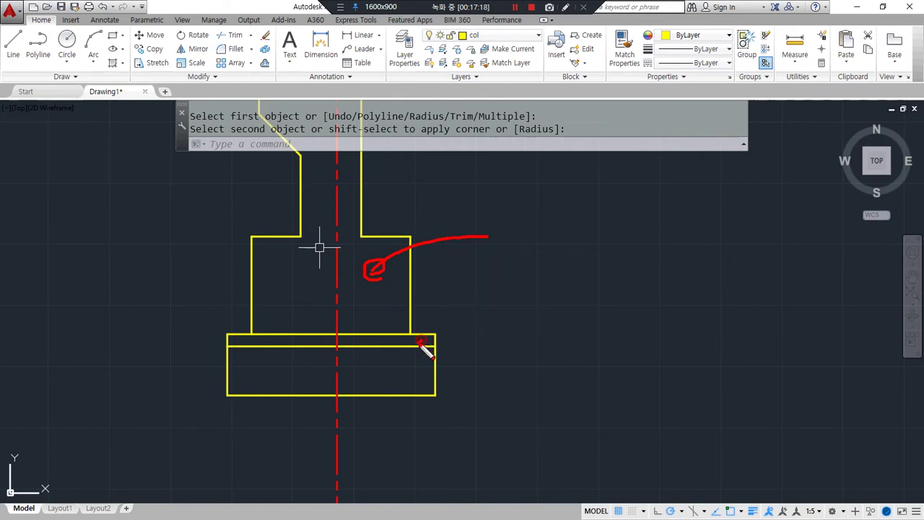
{"action": "left_click_drag", "start_coordinate": [418, 340], "coordinate": [497, 301]}
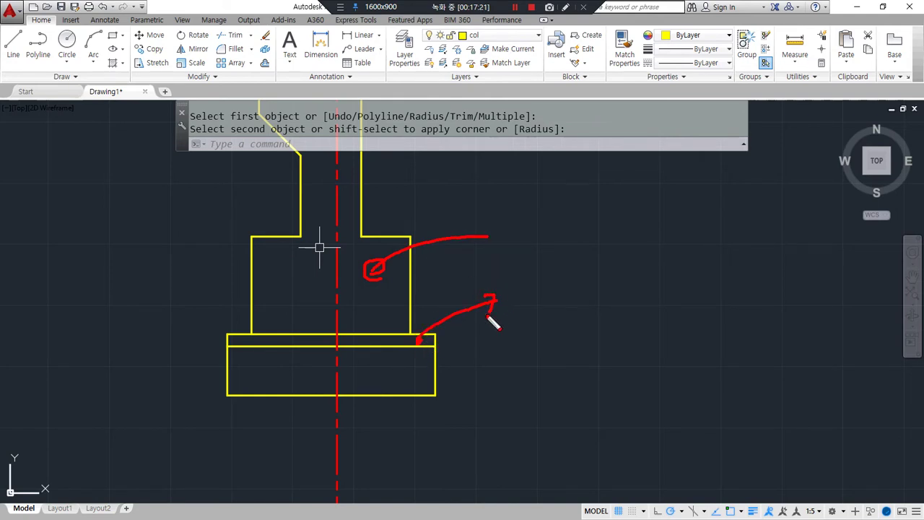
{"action": "left_click_drag", "start_coordinate": [393, 372], "coordinate": [436, 425]}
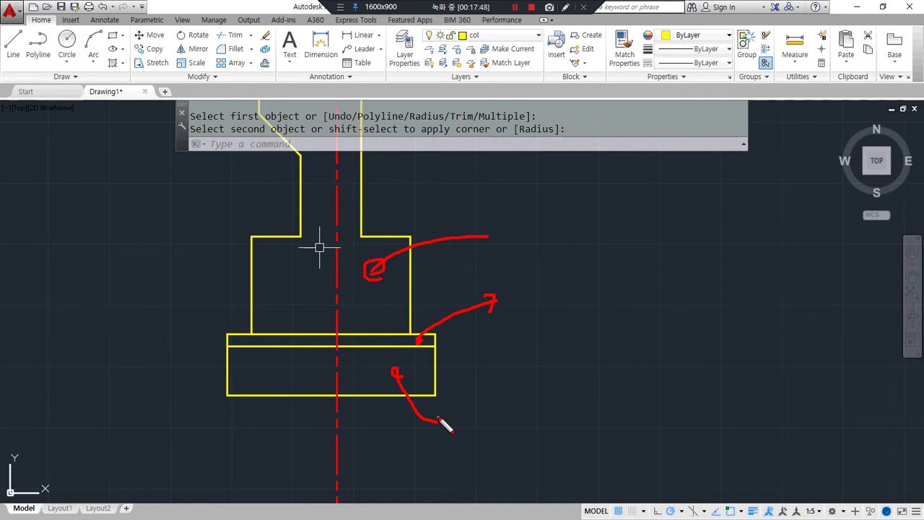
{"action": "mouse_move", "coordinate": [424, 358]}
{"action": "left_mouse_down"}
{"action": "mouse_move", "coordinate": [393, 353]}
{"action": "mouse_move", "coordinate": [362, 368]}
{"action": "mouse_move", "coordinate": [332, 348]}
{"action": "mouse_move", "coordinate": [234, 347]}
{"action": "mouse_move", "coordinate": [442, 345]}
{"action": "left_mouse_up"}
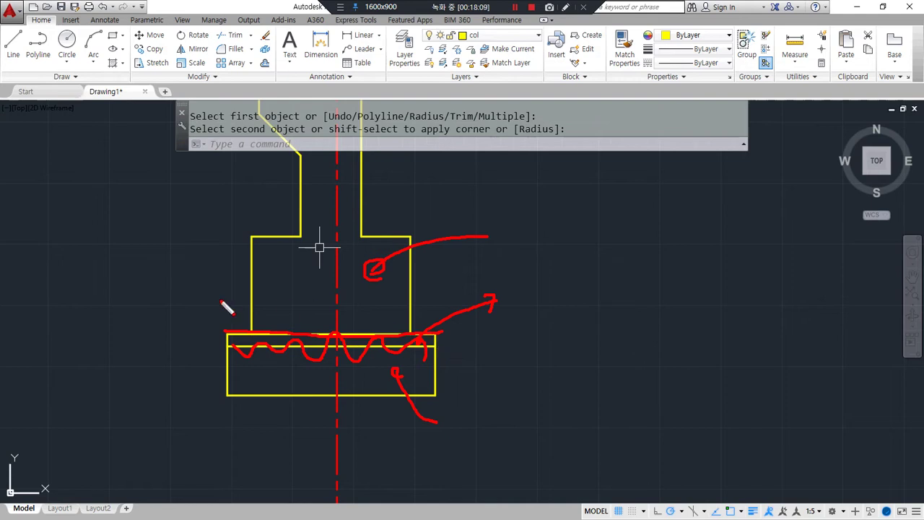
{"action": "left_click_drag", "start_coordinate": [272, 336], "coordinate": [276, 268]}
{"action": "left_click_drag", "start_coordinate": [297, 332], "coordinate": [296, 269]}
{"action": "left_click_drag", "start_coordinate": [329, 332], "coordinate": [328, 250]}
{"action": "left_click_drag", "start_coordinate": [371, 325], "coordinate": [373, 274]}
{"action": "left_click_drag", "start_coordinate": [395, 334], "coordinate": [397, 260]}
{"action": "mouse_move", "coordinate": [401, 333]}
{"action": "left_mouse_down"}
{"action": "mouse_move", "coordinate": [398, 234]}
{"action": "mouse_move", "coordinate": [359, 183]}
{"action": "left_mouse_up"}
{"action": "left_click_drag", "start_coordinate": [249, 334], "coordinate": [298, 172]}
- Offset the horizontal line at the inner wall lines' lower ends upward by 450
{"action": "scroll", "coordinate": [427, 309], "scroll_direction": "down", "scroll_amount": 3}
{"action": "scroll", "coordinate": [427, 310], "scroll_direction": "up", "scroll_amount": 4}
{"action": "scroll", "coordinate": [376, 333], "scroll_direction": "up", "scroll_amount": 2}
{"action": "mouse_move", "coordinate": [356, 291]}
{"action": "middle_mouse_down"}
{"action": "mouse_move", "coordinate": [296, 219]}
{"action": "mouse_move", "coordinate": [285, 251]}
{"action": "middle_mouse_up"}
{"action": "key", "text": "Escape"}
{"action": "type", "text": "o"}
{"action": "key", "text": "Return"}
{"action": "type", "text": "450"}
{"action": "key", "text": "Return"}
{"action": "left_click", "coordinate": [344, 278]}
{"action": "left_click", "coordinate": [325, 208]}
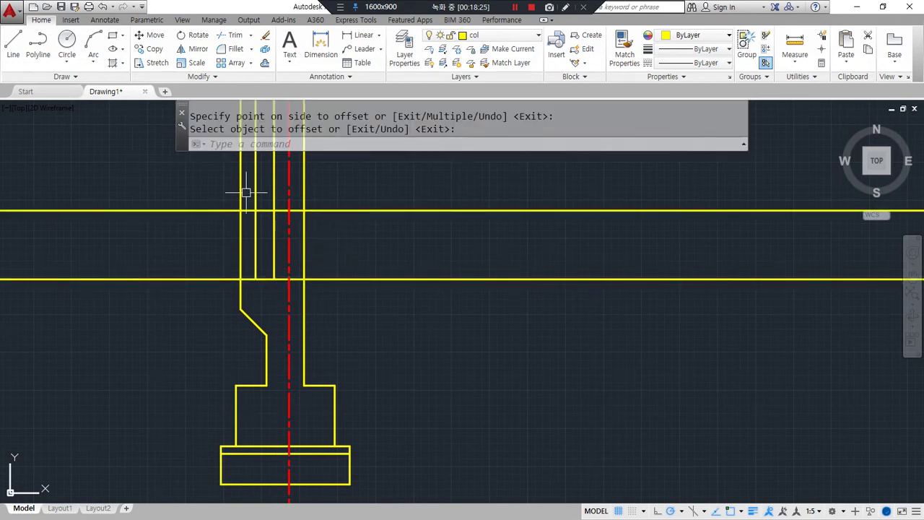
- Trim the two inner wall lines below the upper horizontal line
{"action": "scroll", "coordinate": [246, 193], "scroll_direction": "up", "scroll_amount": 4}
{"action": "middle_click_drag", "start_coordinate": [336, 219], "coordinate": [324, 247]}
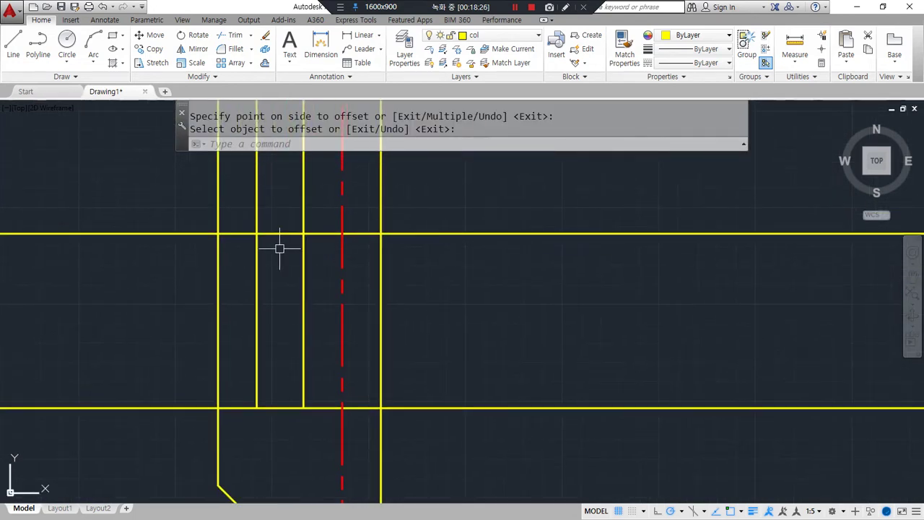
{"action": "type", "text": "tr"}
{"action": "key", "text": "Return"}
{"action": "key", "text": "Return"}
{"action": "left_click", "coordinate": [322, 286]}
{"action": "left_click", "coordinate": [283, 301]}
{"action": "left_click", "coordinate": [309, 284]}
{"action": "left_click", "coordinate": [252, 315]}
{"action": "key", "text": "Return"}
- Trim the lower horizontal line on the inner side of the wall's left outer line
{"action": "type", "text": "tr"}
{"action": "key", "text": "Return"}
{"action": "key", "text": "Escape"}
{"action": "type", "text": "tr"}
{"action": "key", "text": "Return"}
{"action": "left_click", "coordinate": [221, 388]}
{"action": "key", "text": "Return"}
{"action": "left_click", "coordinate": [251, 408]}
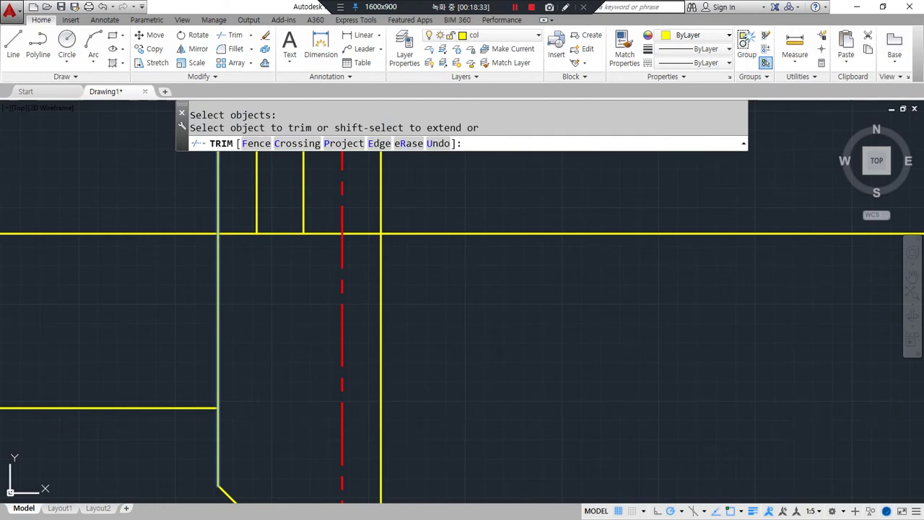
- Trim the upper horizontal line outside the wall on both sides
{"action": "middle_click_drag", "start_coordinate": [250, 313], "coordinate": [241, 377]}
{"action": "key", "text": "Return"}
{"action": "key", "text": "Return"}
{"action": "key", "text": "Return"}
{"action": "left_click", "coordinate": [472, 300]}
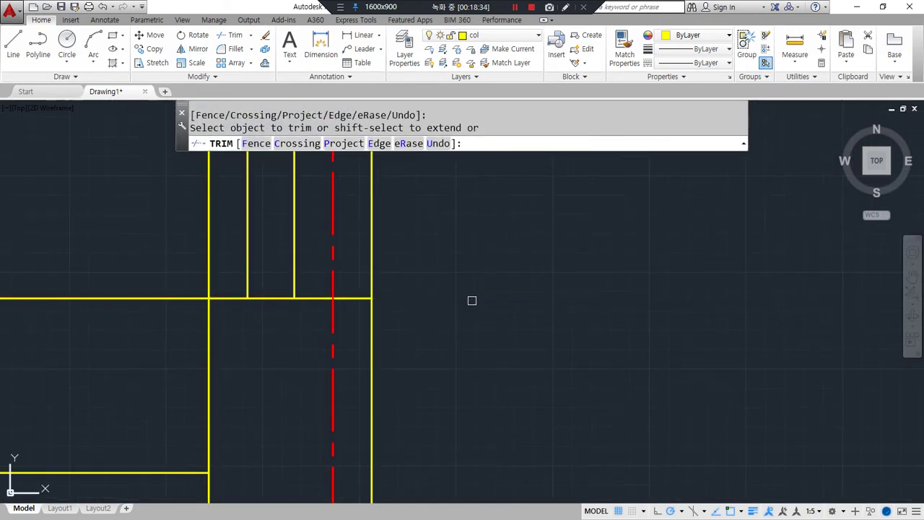
{"action": "left_click", "coordinate": [141, 299]}
{"action": "key", "text": "Return"}
{"action": "middle_click_drag", "start_coordinate": [322, 325], "coordinate": [319, 355]}
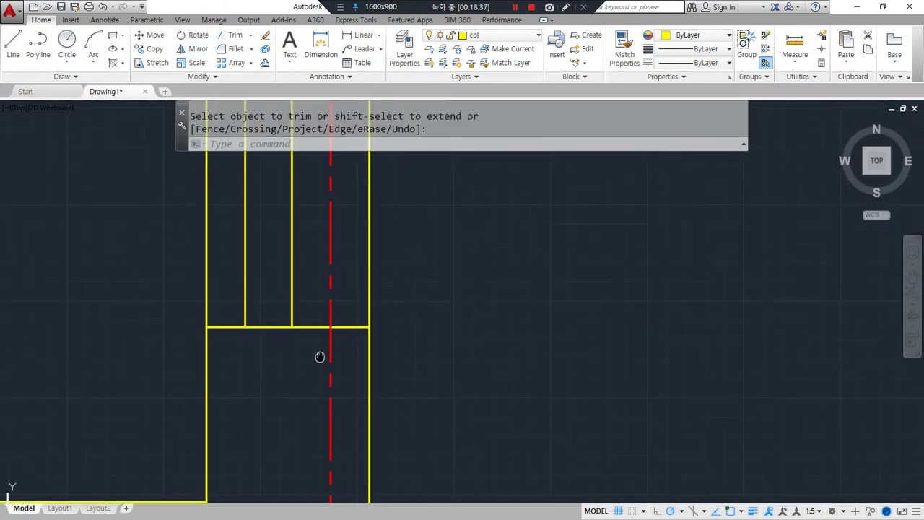
- Offset the short horizontal line across the wall upward by 100
{"action": "mouse_move", "coordinate": [322, 336]}
{"action": "left_mouse_down"}
{"action": "mouse_move", "coordinate": [338, 270]}
{"action": "mouse_move", "coordinate": [335, 335]}
{"action": "left_mouse_up"}
{"action": "type", "text": "o"}
{"action": "key", "text": "Return"}
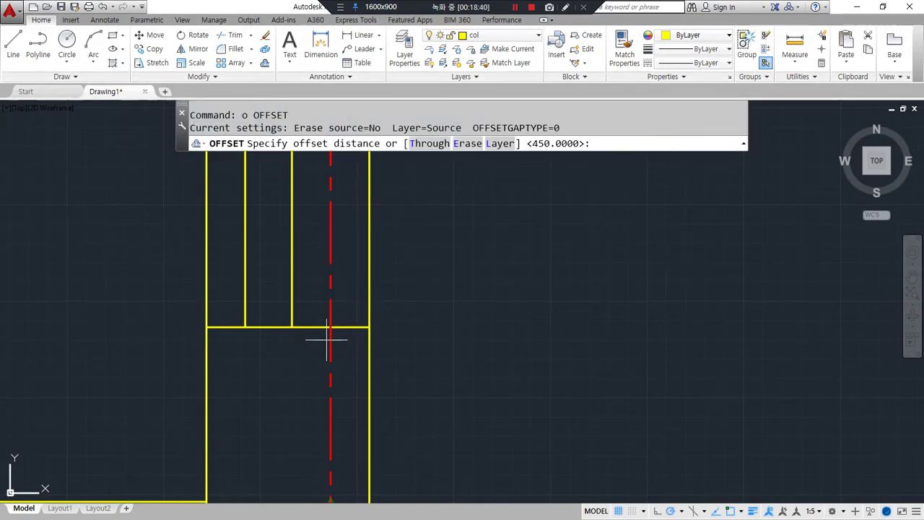
{"action": "type", "text": "100"}
{"action": "key", "text": "Return"}
{"action": "left_click", "coordinate": [319, 327]}
{"action": "left_click", "coordinate": [296, 297]}
{"action": "key", "text": "Escape"}
- Trim both short horizontal lines into a step at the right-hand inner wall line
{"action": "type", "text": "tr"}
{"action": "key", "text": "Return"}
{"action": "key", "text": "Return"}
{"action": "left_click", "coordinate": [236, 288]}
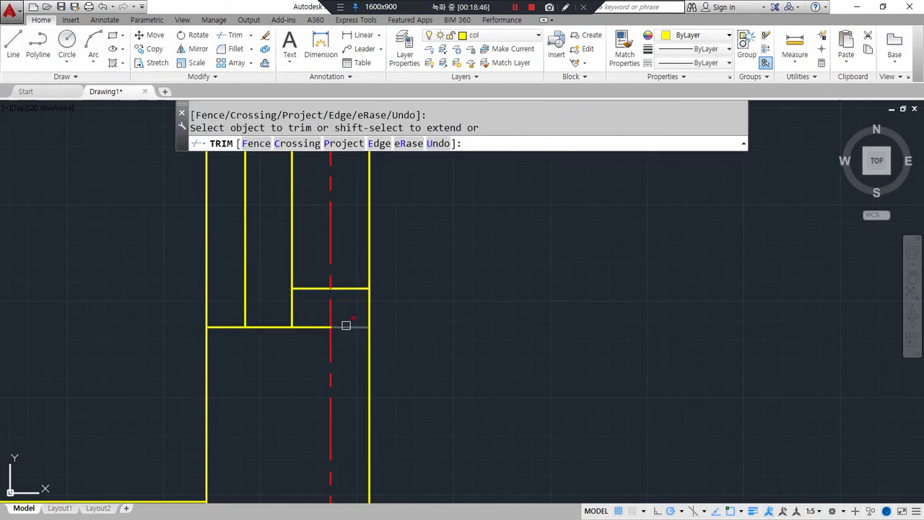
{"action": "key", "text": "Return"}
{"action": "key", "text": "ctrl+alt+d"}
{"action": "mouse_move", "coordinate": [368, 381]}
{"action": "left_mouse_down"}
{"action": "mouse_move", "coordinate": [369, 311]}
{"action": "mouse_move", "coordinate": [318, 282]}
{"action": "mouse_move", "coordinate": [289, 317]}
{"action": "mouse_move", "coordinate": [222, 321]}
{"action": "left_mouse_up"}
{"action": "left_click_drag", "start_coordinate": [283, 262], "coordinate": [362, 261]}
{"action": "left_click_drag", "start_coordinate": [311, 237], "coordinate": [340, 236]}
{"action": "left_click_drag", "start_coordinate": [299, 205], "coordinate": [343, 204]}
{"action": "left_click_drag", "start_coordinate": [296, 176], "coordinate": [333, 176]}
{"action": "key", "text": "Delete"}
{"action": "left_click_drag", "start_coordinate": [287, 317], "coordinate": [287, 186]}
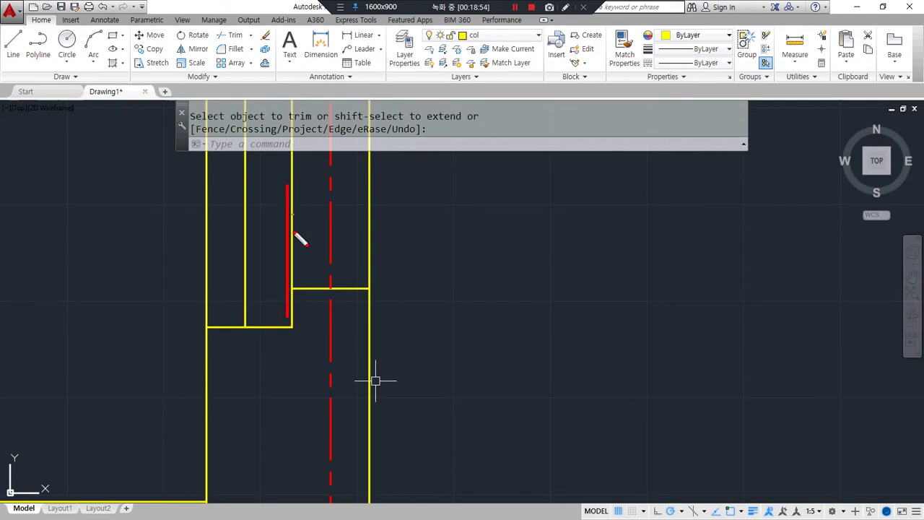
{"action": "mouse_move", "coordinate": [245, 323]}
{"action": "left_mouse_down"}
{"action": "mouse_move", "coordinate": [244, 211]}
{"action": "mouse_move", "coordinate": [221, 307]}
{"action": "left_mouse_up"}
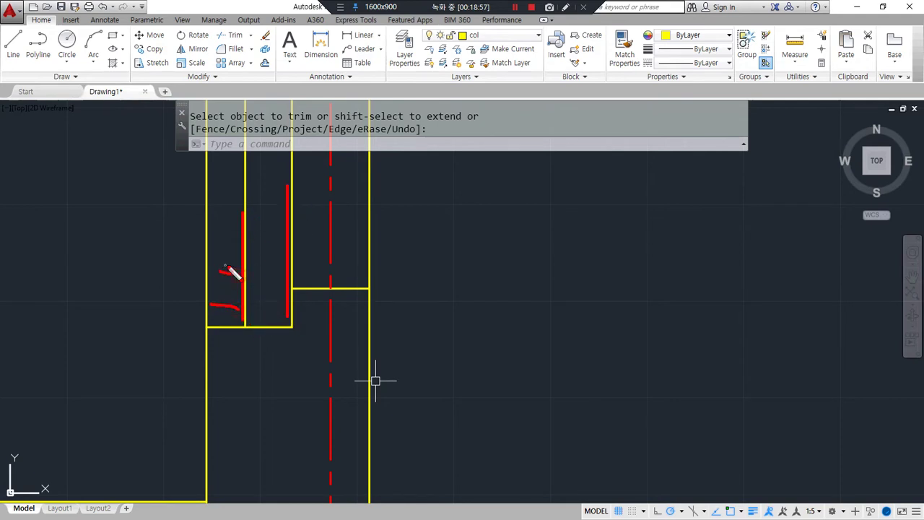
{"action": "mouse_move", "coordinate": [207, 195]}
{"action": "left_mouse_down"}
{"action": "mouse_move", "coordinate": [231, 205]}
{"action": "mouse_move", "coordinate": [188, 184]}
{"action": "left_mouse_up"}
{"action": "key", "text": "Escape"}
{"action": "middle_click_drag", "start_coordinate": [267, 324], "coordinate": [264, 408]}
{"action": "scroll", "coordinate": [266, 267], "scroll_direction": "down", "scroll_amount": 2}
{"action": "middle_click_drag", "start_coordinate": [266, 268], "coordinate": [246, 329]}
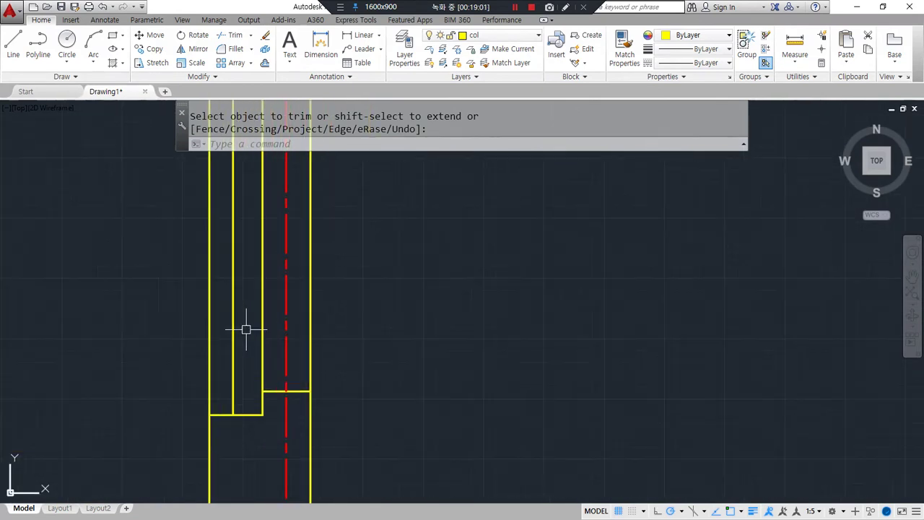
- Draw a slightly slanted cutting line across all the wall lines above the stepped opening
{"action": "key", "text": "Return"}
{"action": "type", "text": "l"}
{"action": "key", "text": "Return"}
{"action": "left_click", "coordinate": [180, 244]}
{"action": "left_click", "coordinate": [353, 239]}
{"action": "key", "text": "Return"}
- Trim the wall lines and centre line above the slanted cutting line, and erase that line
{"action": "type", "text": "tr"}
{"action": "key", "text": "Return"}
{"action": "key", "text": "Return"}
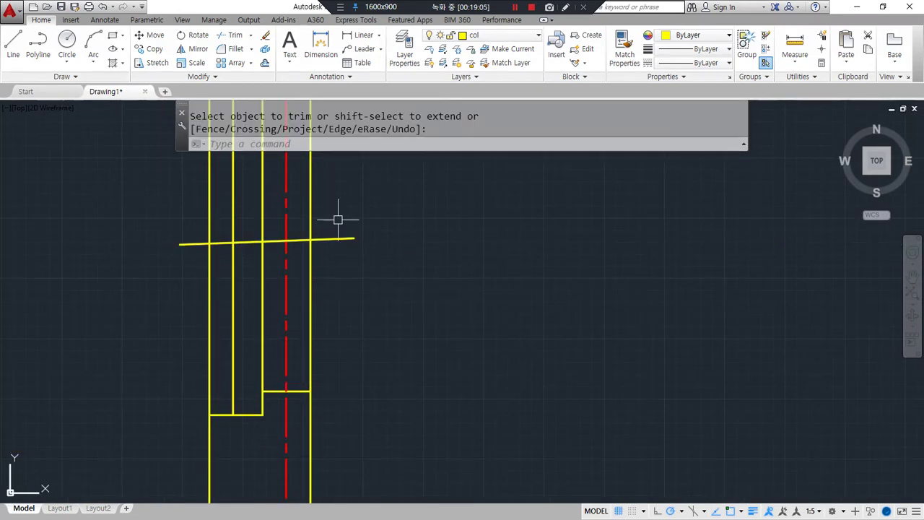
{"action": "key", "text": "Escape"}
{"action": "key", "text": "Escape"}
{"action": "key", "text": "Return"}
{"action": "key", "text": "Return"}
{"action": "left_click", "coordinate": [344, 223]}
{"action": "left_click", "coordinate": [181, 190]}
{"action": "key", "text": "Return"}
{"action": "left_click", "coordinate": [340, 240]}
{"action": "type", "text": "e"}
{"action": "key", "text": "Return"}
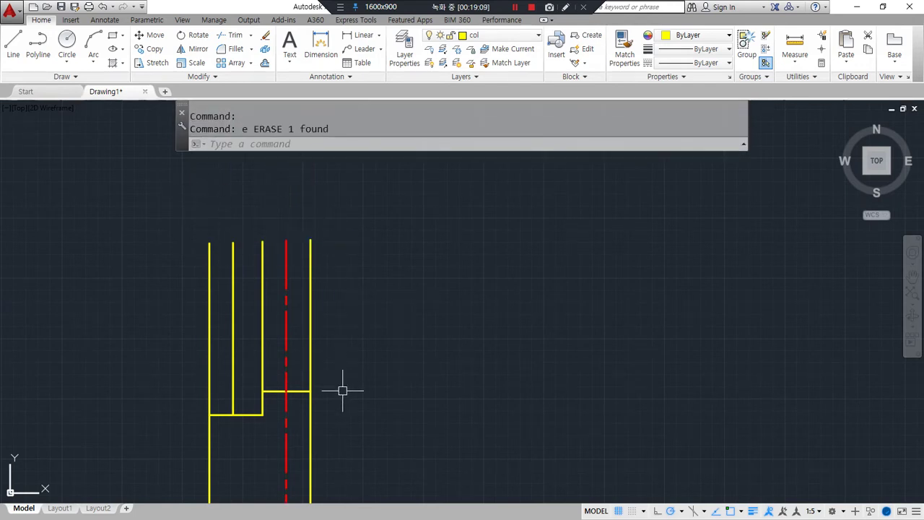
- Examine the wall section from its cut top down to the footing and glance at the reference drawing
{"action": "scroll", "coordinate": [336, 408], "scroll_direction": "down", "scroll_amount": 2}
{"action": "middle_click_drag", "start_coordinate": [330, 429], "coordinate": [390, 254]}
{"action": "scroll", "coordinate": [357, 273], "scroll_direction": "down", "scroll_amount": 2}
{"action": "middle_click_drag", "start_coordinate": [396, 296], "coordinate": [379, 306]}
{"action": "mouse_move", "coordinate": [358, 481]}
{"action": "left_mouse_down"}
{"action": "mouse_move", "coordinate": [348, 485]}
{"action": "mouse_move", "coordinate": [249, 200]}
{"action": "mouse_move", "coordinate": [446, 282]}
{"action": "mouse_move", "coordinate": [359, 443]}
{"action": "left_mouse_up"}
{"action": "key", "text": "Escape"}
{"action": "scroll", "coordinate": [352, 202], "scroll_direction": "up", "scroll_amount": 4}
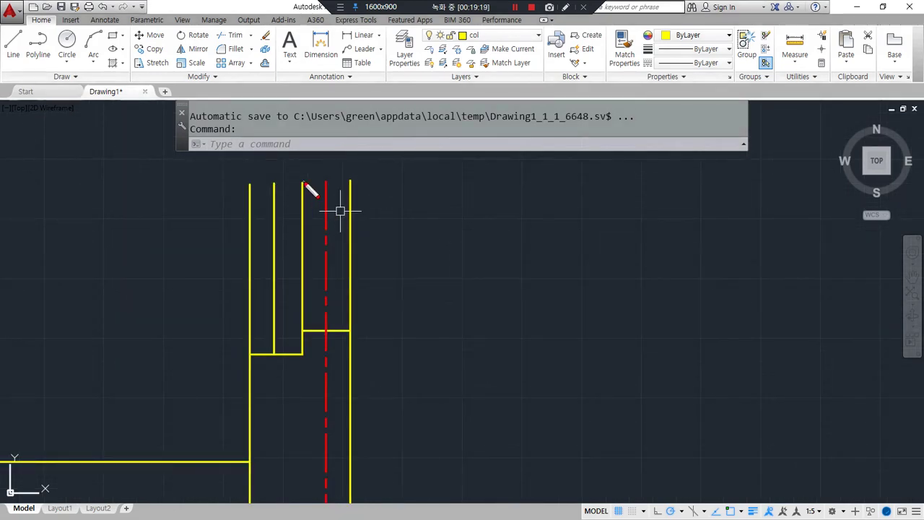
{"action": "mouse_move", "coordinate": [355, 207]}
{"action": "left_mouse_down"}
{"action": "mouse_move", "coordinate": [326, 191]}
{"action": "mouse_move", "coordinate": [349, 246]}
{"action": "mouse_move", "coordinate": [340, 224]}
{"action": "mouse_move", "coordinate": [328, 284]}
{"action": "mouse_move", "coordinate": [326, 192]}
{"action": "mouse_move", "coordinate": [346, 350]}
{"action": "mouse_move", "coordinate": [330, 462]}
{"action": "left_mouse_up"}
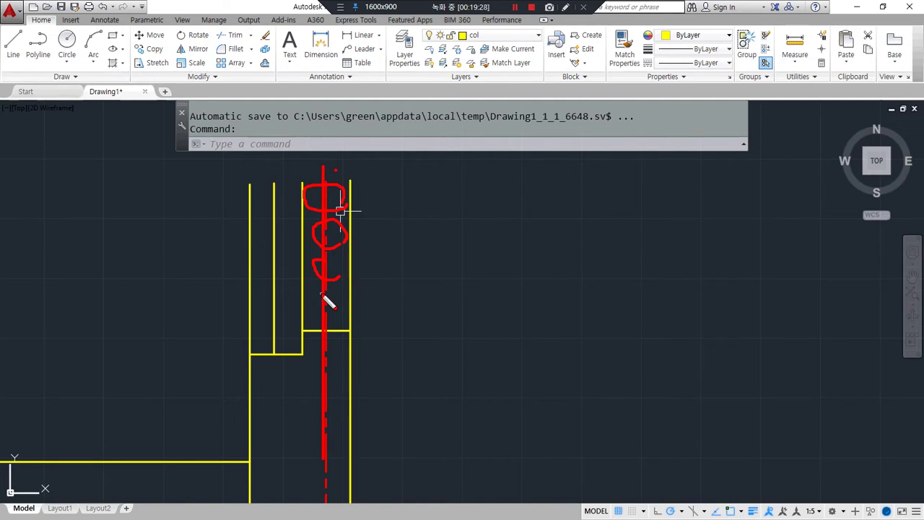
{"action": "key", "text": "Escape"}
{"action": "scroll", "coordinate": [332, 297], "scroll_direction": "down", "scroll_amount": 2}
{"action": "middle_click_drag", "start_coordinate": [366, 328], "coordinate": [362, 250]}
{"action": "left_click", "coordinate": [277, 480]}
{"action": "key", "text": "Escape"}
{"action": "key", "text": "Escape"}
{"action": "middle_click_drag", "start_coordinate": [347, 416], "coordinate": [364, 379]}
{"action": "middle_click_drag", "start_coordinate": [315, 353], "coordinate": [318, 347]}
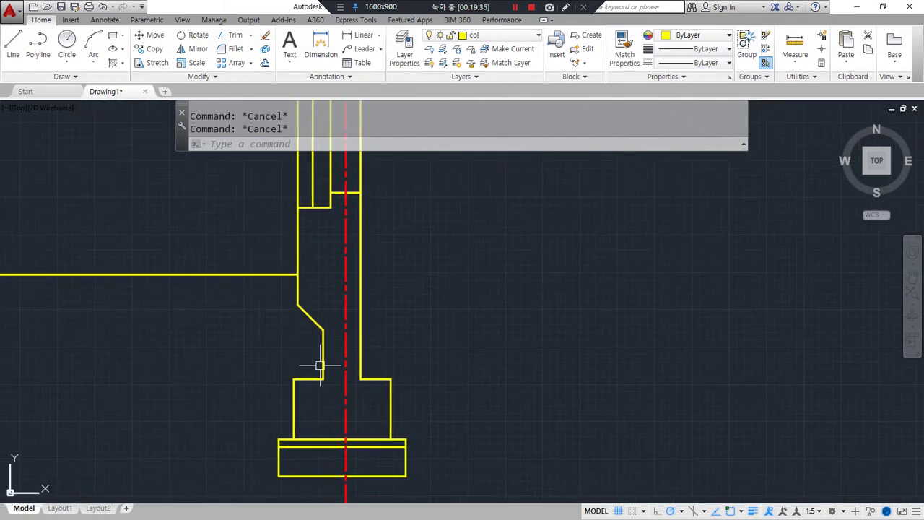
{"action": "left_click", "coordinate": [0, 365]}
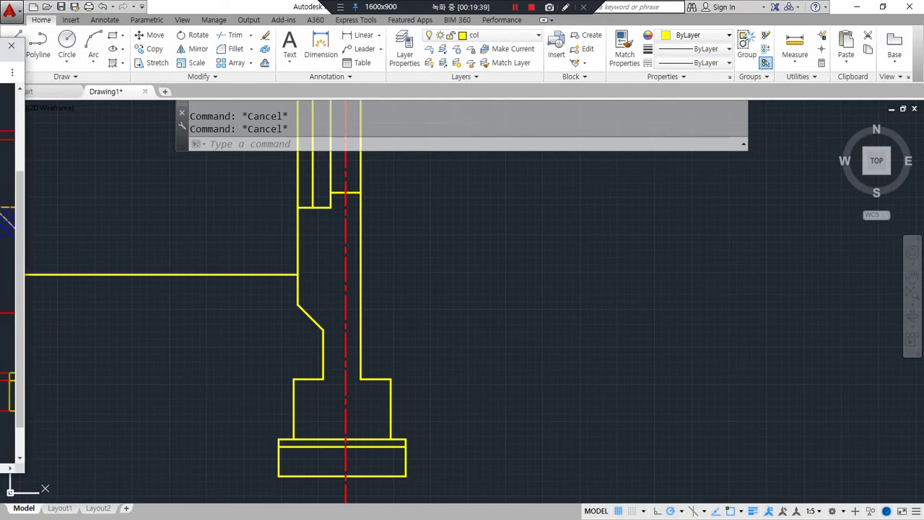
{"action": "key", "text": "alt+Tab"}
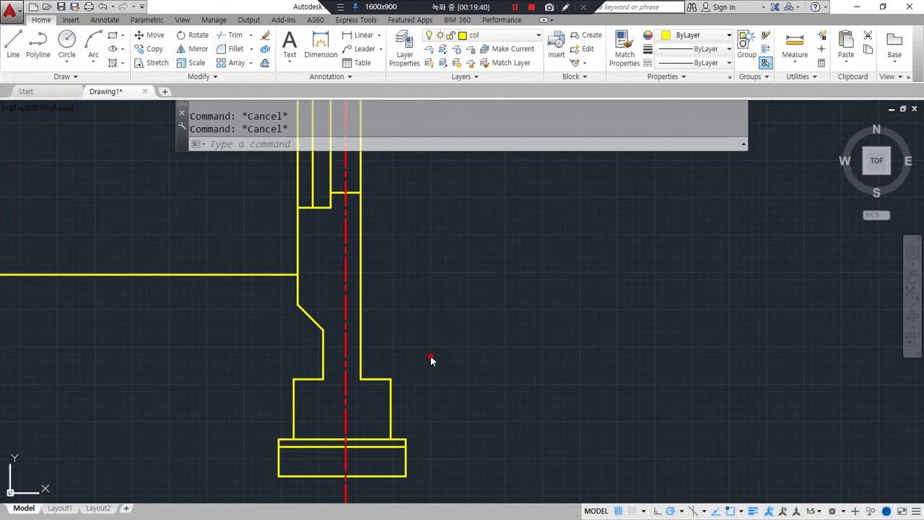
- Draw a 200 by 200 square below the ground line, with its upper corner where that line meets the wall's outer face
{"action": "scroll", "coordinate": [219, 286], "scroll_direction": "up", "scroll_amount": 5}
{"action": "middle_click_drag", "start_coordinate": [363, 303], "coordinate": [329, 323]}
{"action": "type", "text": "rec"}
{"action": "key", "text": "Return"}
{"action": "left_click", "coordinate": [501, 261]}
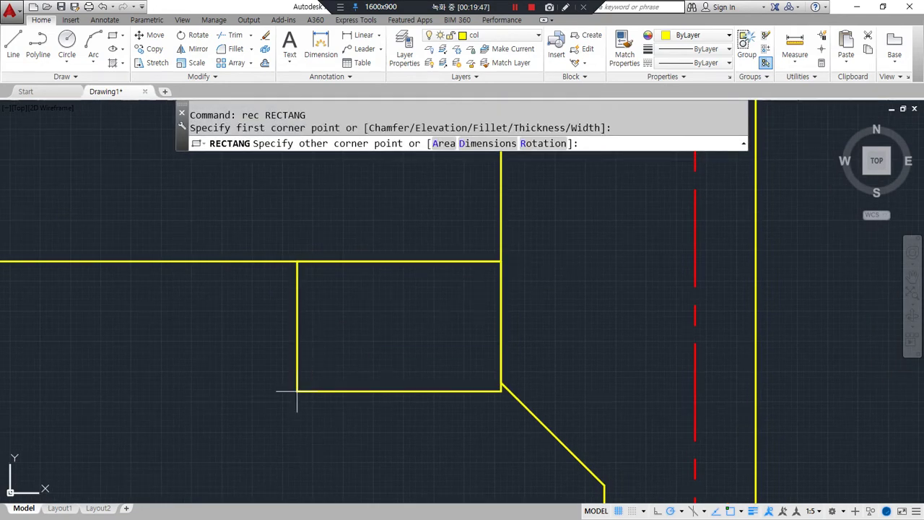
{"action": "type", "text": "@-200,-200"}
{"action": "key", "text": "Return"}
- Copy the square as an array of 5 items side by side under the ground line, leading away from the wall
{"action": "type", "text": "cp"}
{"action": "key", "text": "Return"}
{"action": "left_click", "coordinate": [398, 383]}
{"action": "key", "text": "Return"}
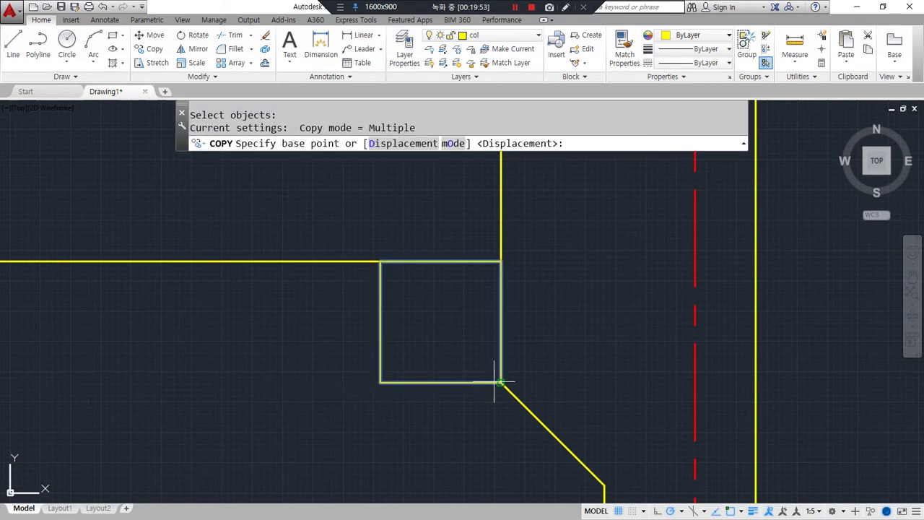
{"action": "left_click", "coordinate": [501, 382]}
{"action": "type", "text": "a"}
{"action": "key", "text": "Return"}
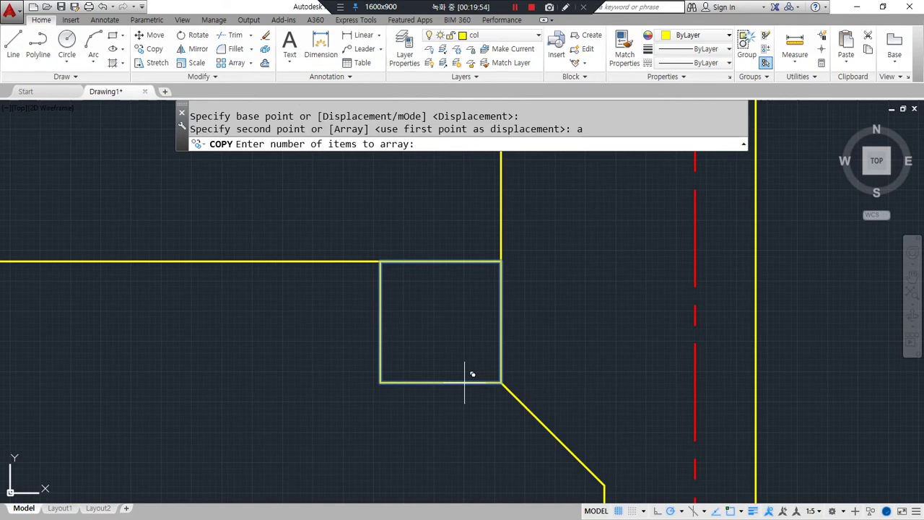
{"action": "type", "text": "5"}
{"action": "key", "text": "Return"}
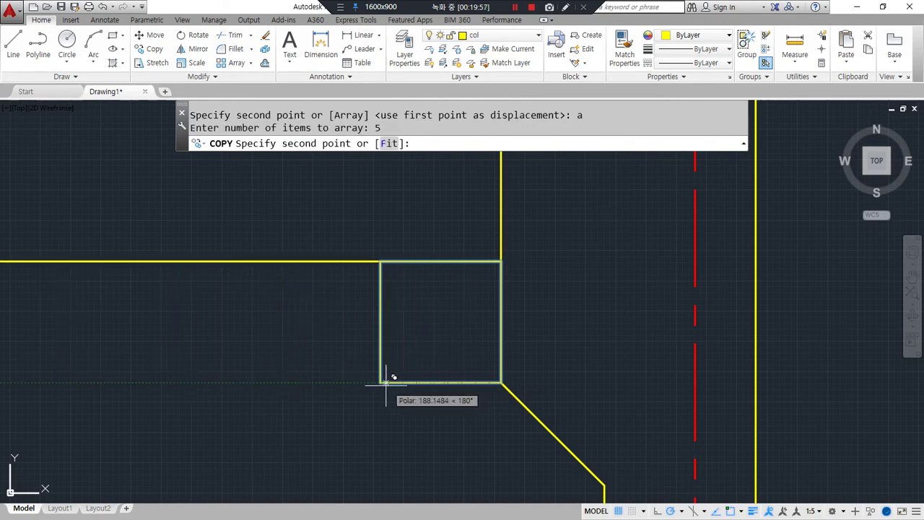
{"action": "key", "text": "Escape"}
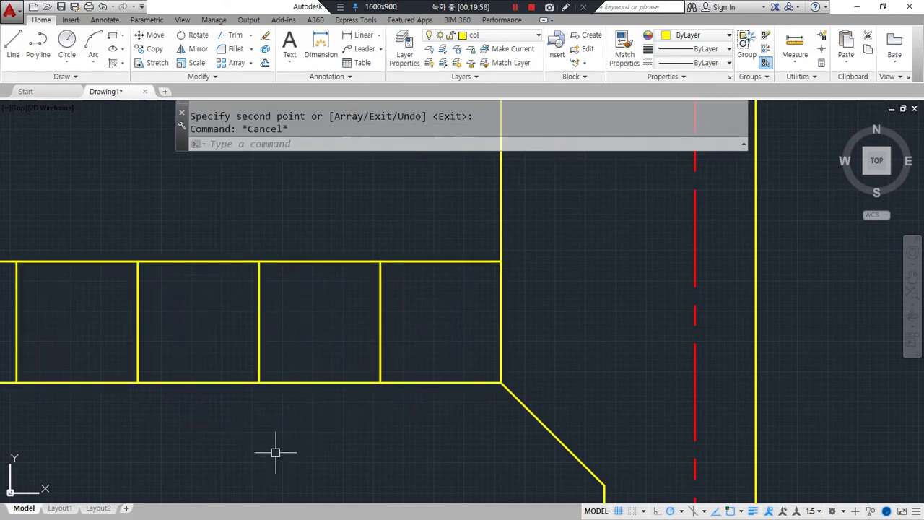
- Draw a zigzag polyline through the diagonals of the five squares, starting where the ground line meets the wall
{"action": "scroll", "coordinate": [365, 419], "scroll_direction": "down", "scroll_amount": 2}
{"action": "middle_click_drag", "start_coordinate": [365, 419], "coordinate": [391, 419]}
{"action": "type", "text": "pl"}
{"action": "key", "text": "Return"}
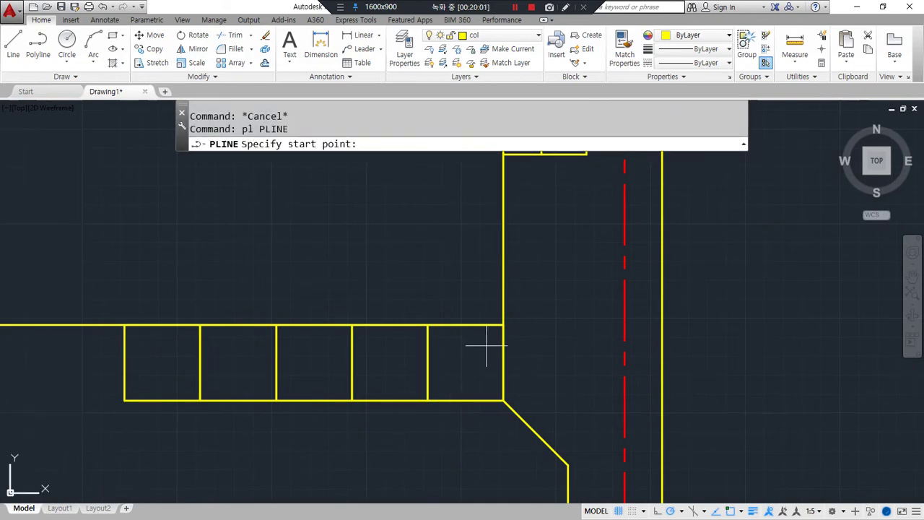
{"action": "left_click", "coordinate": [503, 326]}
{"action": "left_click", "coordinate": [428, 399]}
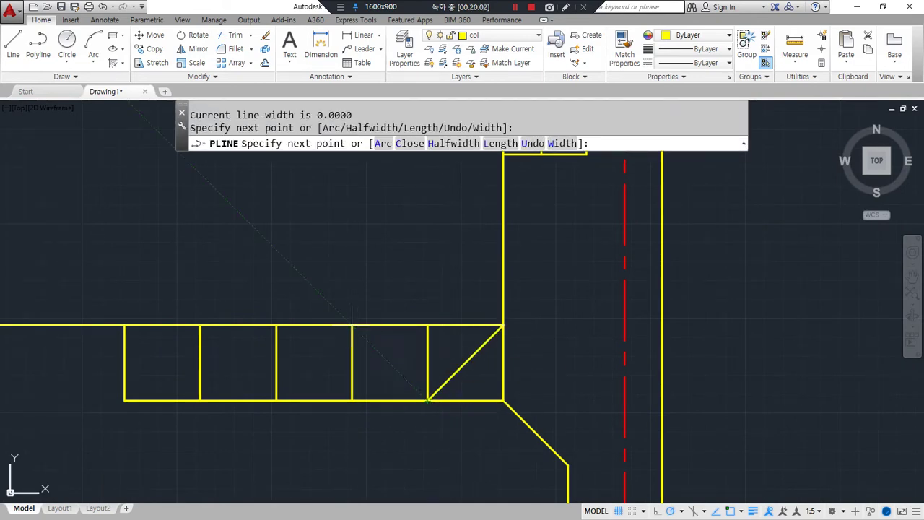
{"action": "left_click", "coordinate": [351, 326]}
{"action": "left_click", "coordinate": [276, 399]}
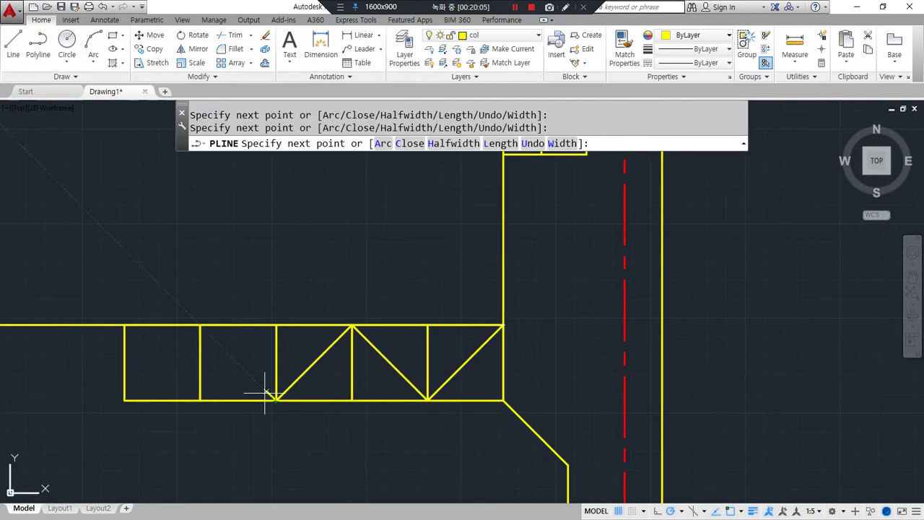
{"action": "left_click", "coordinate": [199, 326]}
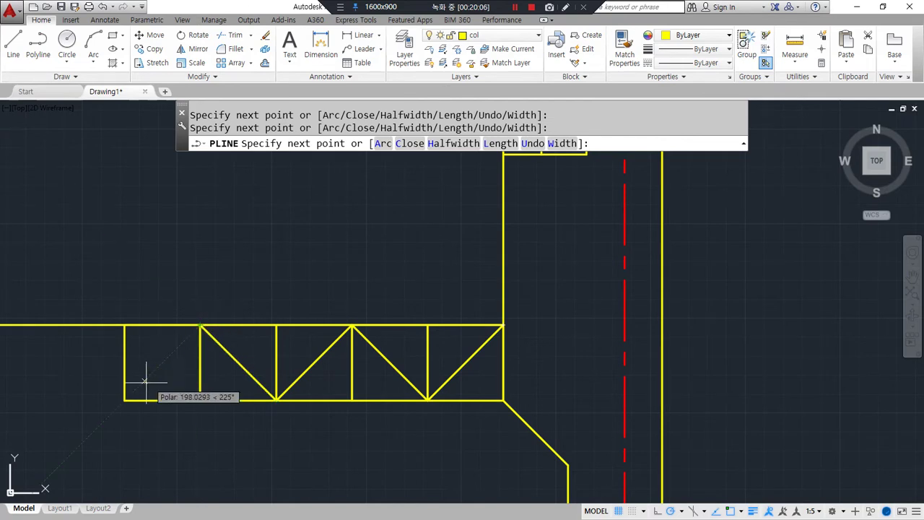
{"action": "left_click", "coordinate": [124, 399]}
{"action": "key", "text": "Return"}
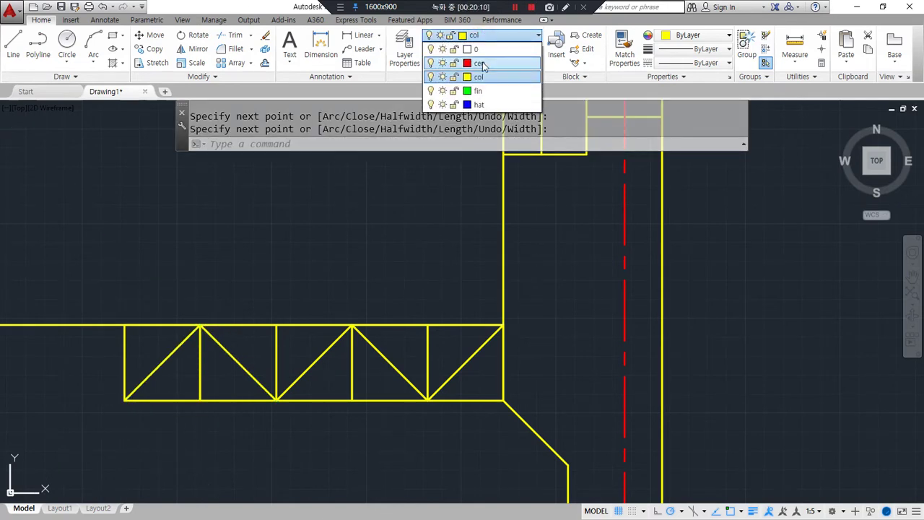
- Make hat the current layer and pick the upper triangle in each of the five squares as hatch areas
{"action": "left_click", "coordinate": [478, 105]}
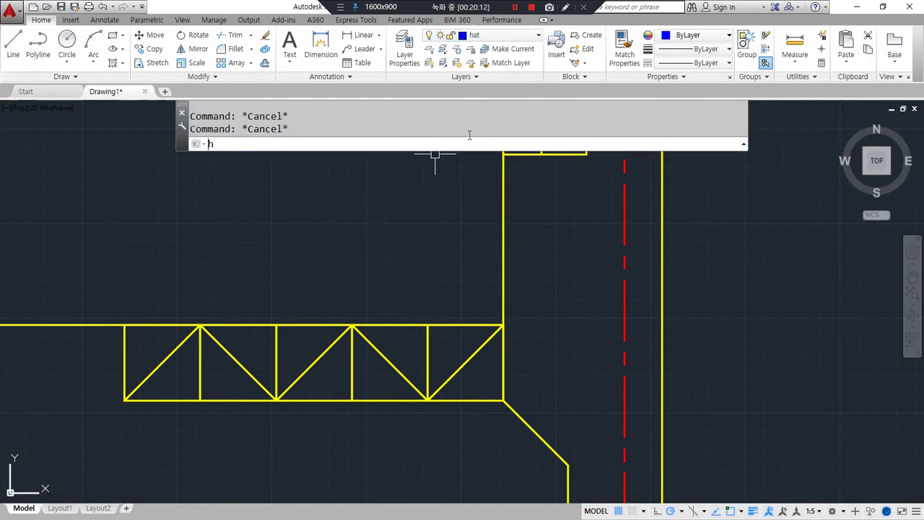
{"action": "type", "text": "h"}
{"action": "key", "text": "Return"}
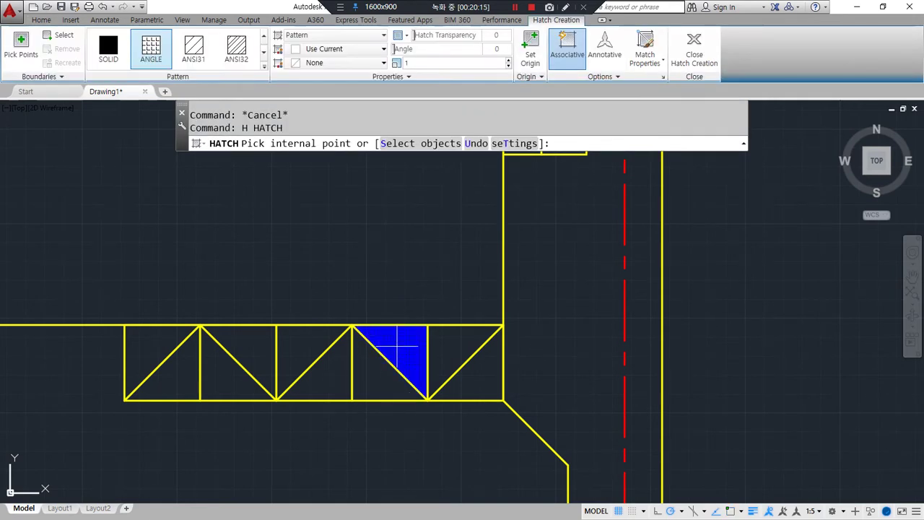
{"action": "left_click", "coordinate": [443, 344]}
{"action": "left_click", "coordinate": [389, 338]}
{"action": "left_click", "coordinate": [306, 339]}
{"action": "left_click", "coordinate": [249, 340]}
{"action": "left_click", "coordinate": [164, 337]}
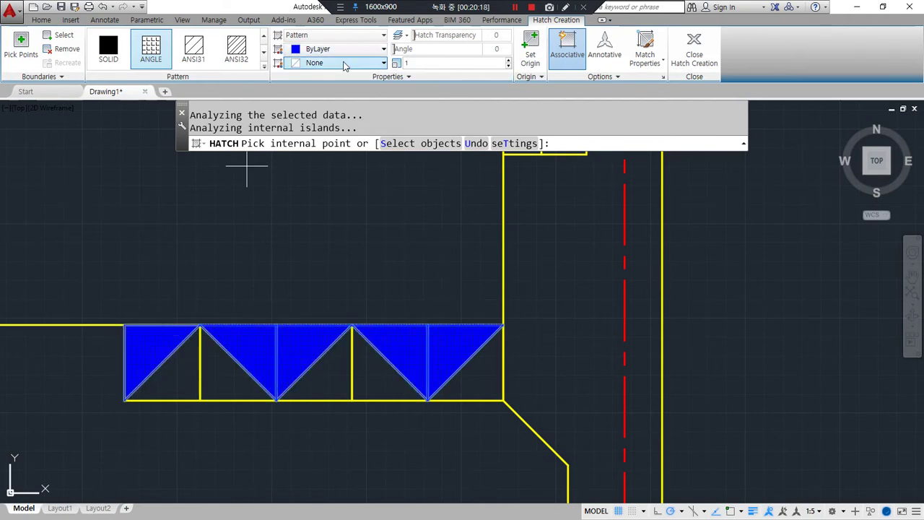
- Set the upper triangles' hatch to a user-defined pattern with spacing 50 and angle 135, and finish the hatch
{"action": "left_click", "coordinate": [330, 35]}
{"action": "left_click", "coordinate": [311, 89]}
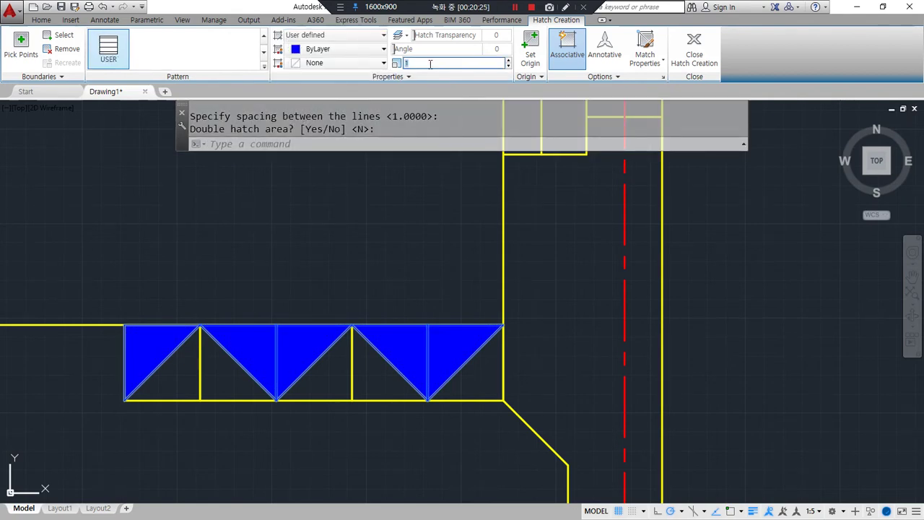
{"action": "type", "text": "50"}
{"action": "key", "text": "Return"}
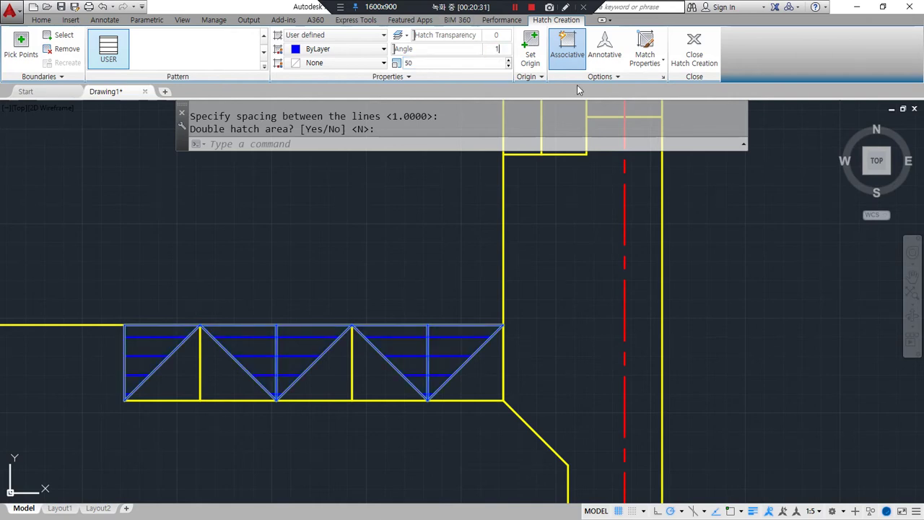
{"action": "type", "text": "135"}
{"action": "key", "text": "Return"}
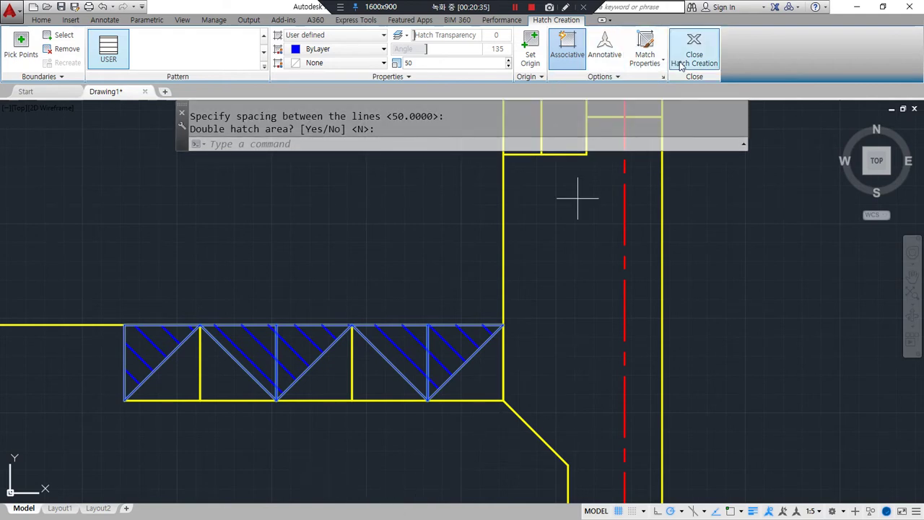
{"action": "left_click", "coordinate": [694, 45]}
{"action": "key", "text": "space"}
{"action": "key", "text": "Escape"}
{"action": "key", "text": "Escape"}
- Hatch the lower triangles of the five squares with the user-defined pattern at an angle of 45
{"action": "type", "text": "h"}
{"action": "key", "text": "Return"}
{"action": "left_click", "coordinate": [485, 384]}
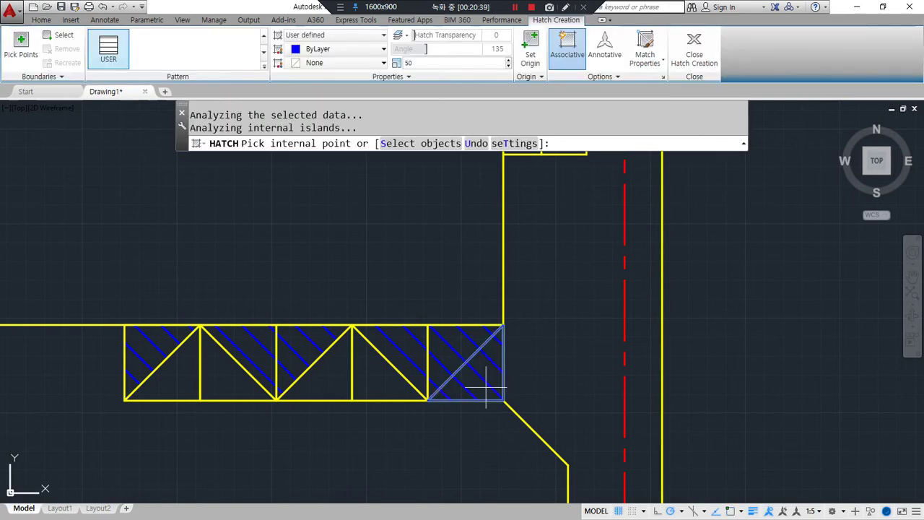
{"action": "left_click", "coordinate": [386, 379]}
{"action": "left_click", "coordinate": [320, 377]}
{"action": "left_click", "coordinate": [206, 378]}
{"action": "left_click", "coordinate": [165, 377]}
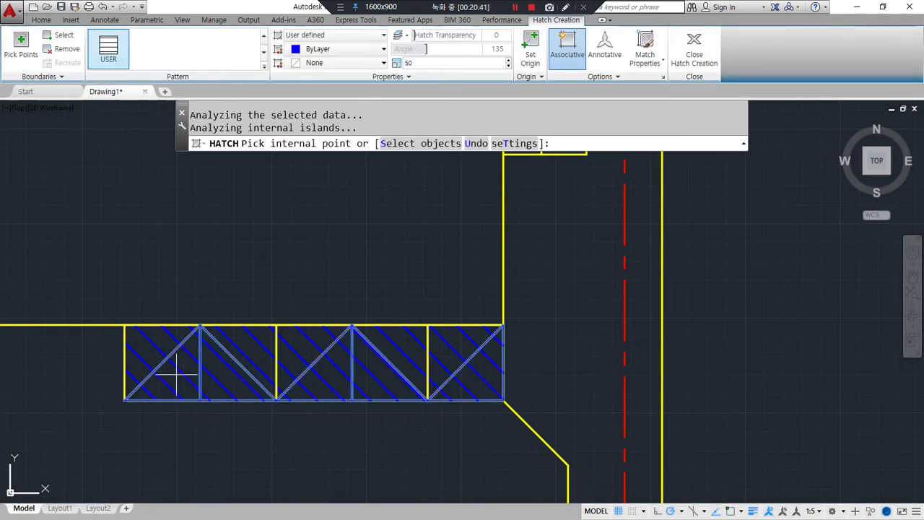
{"action": "left_click", "coordinate": [498, 49]}
{"action": "type", "text": "45"}
{"action": "key", "text": "Return"}
{"action": "key", "text": "Return"}
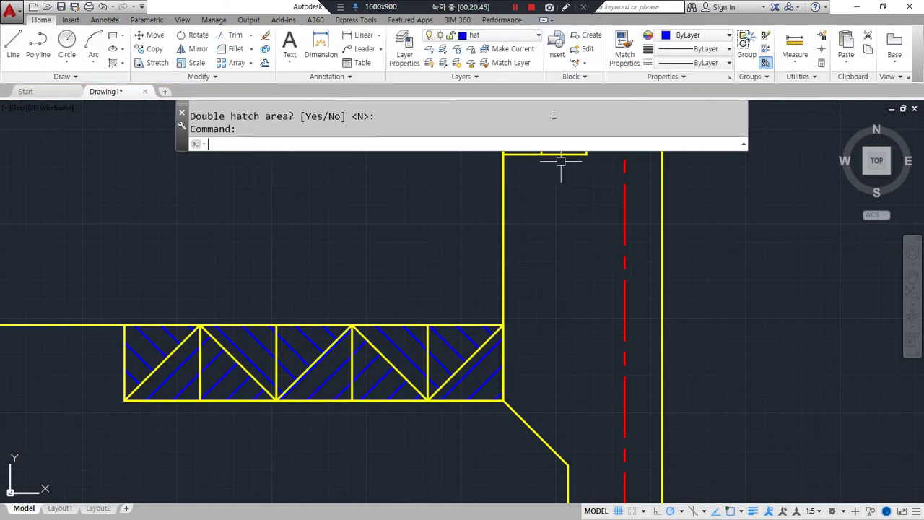
- Delete the five helper squares around the soil hatching, keeping the zigzag line and hatches
{"action": "key", "text": "Escape"}
{"action": "left_click", "coordinate": [459, 397]}
{"action": "left_click", "coordinate": [377, 392]}
{"action": "left_click", "coordinate": [325, 399]}
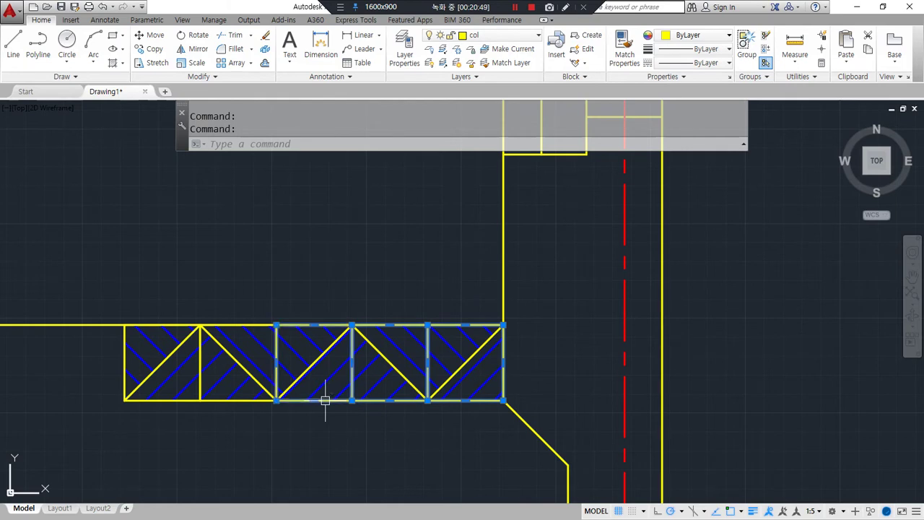
{"action": "left_click", "coordinate": [236, 398]}
{"action": "left_click", "coordinate": [164, 397]}
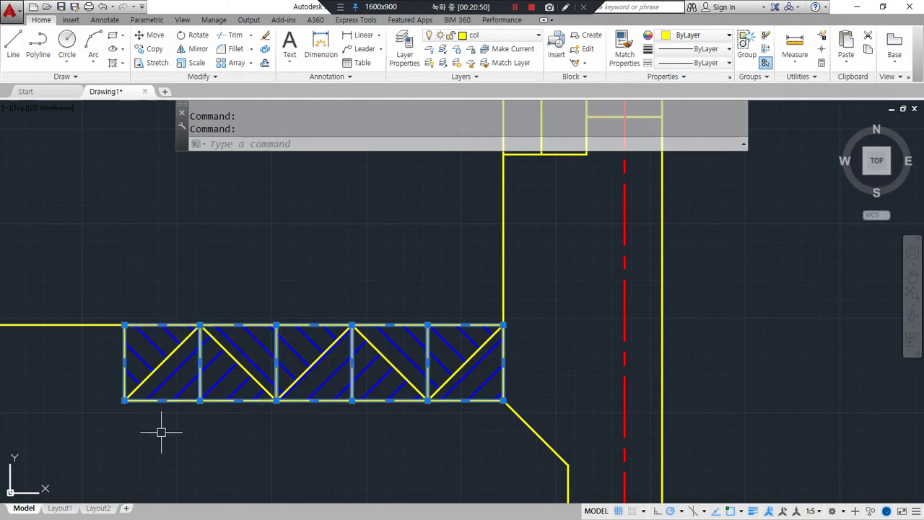
{"action": "key", "text": "Delete"}
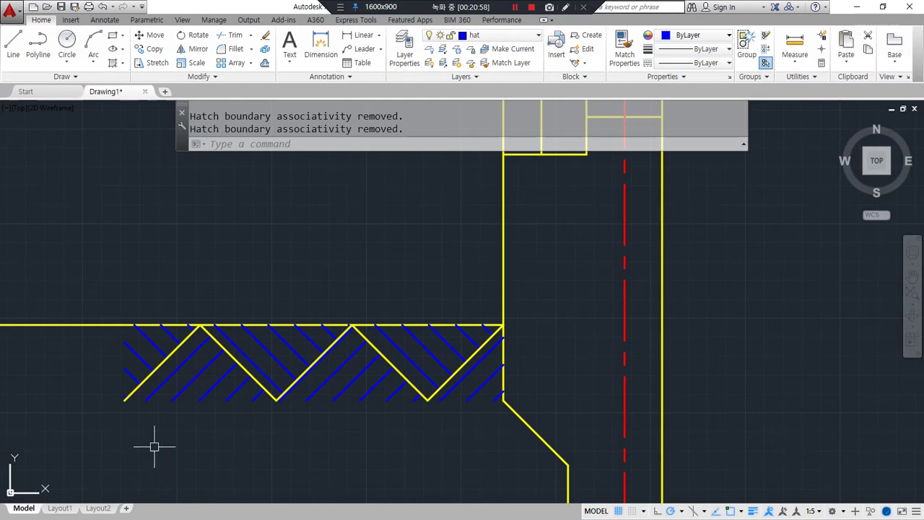
- Change the colour of the hat layer to magenta
{"action": "left_click", "coordinate": [404, 49]}
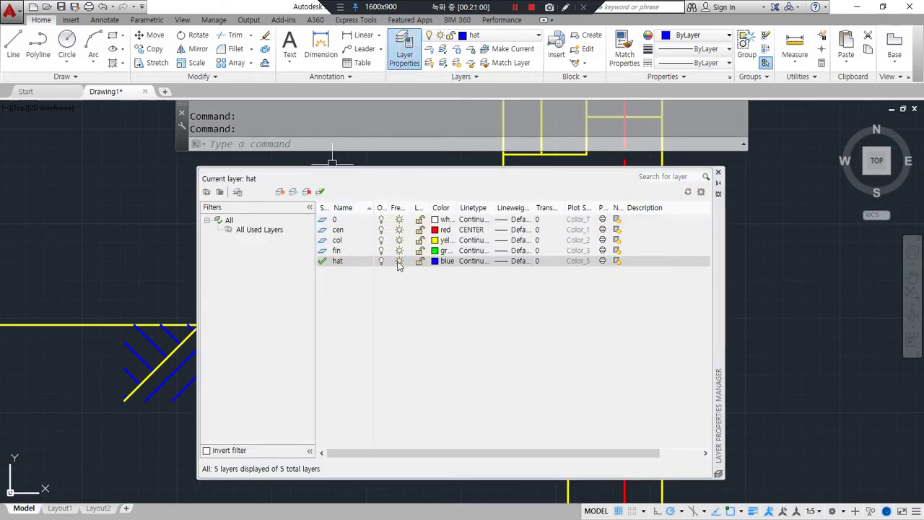
{"action": "left_click", "coordinate": [437, 261]}
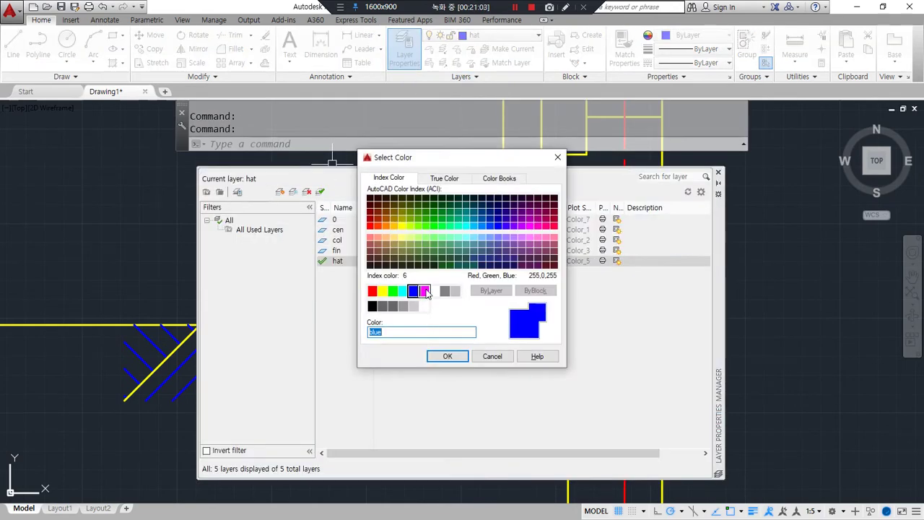
{"action": "left_click", "coordinate": [423, 290]}
{"action": "left_click", "coordinate": [443, 356]}
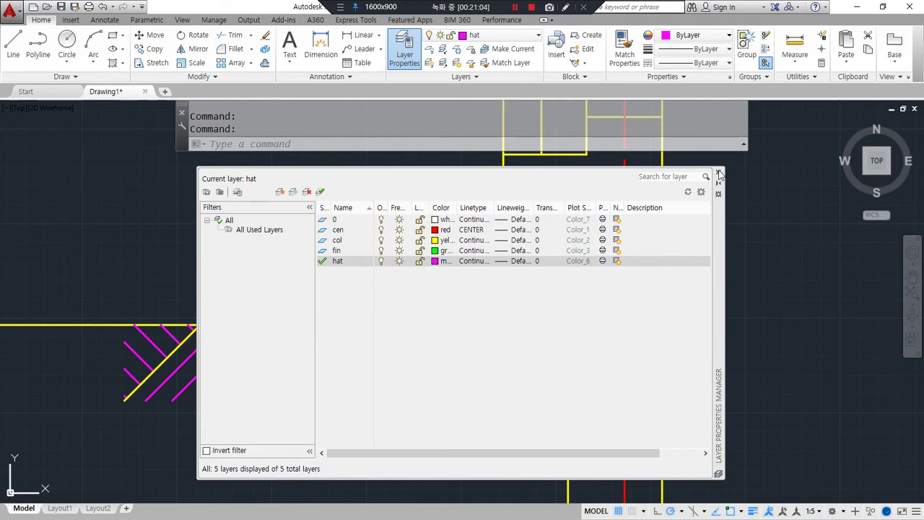
{"action": "left_click", "coordinate": [719, 174]}
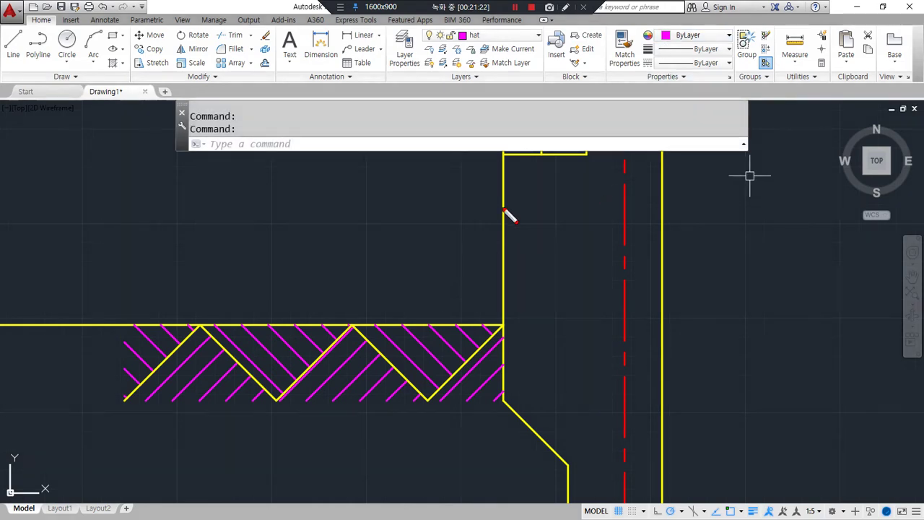
{"action": "mouse_move", "coordinate": [502, 454]}
{"action": "left_mouse_down"}
{"action": "mouse_move", "coordinate": [25, 385]}
{"action": "mouse_move", "coordinate": [282, 249]}
{"action": "mouse_move", "coordinate": [355, 441]}
{"action": "mouse_move", "coordinate": [318, 452]}
{"action": "left_mouse_up"}
{"action": "key", "text": "Escape"}
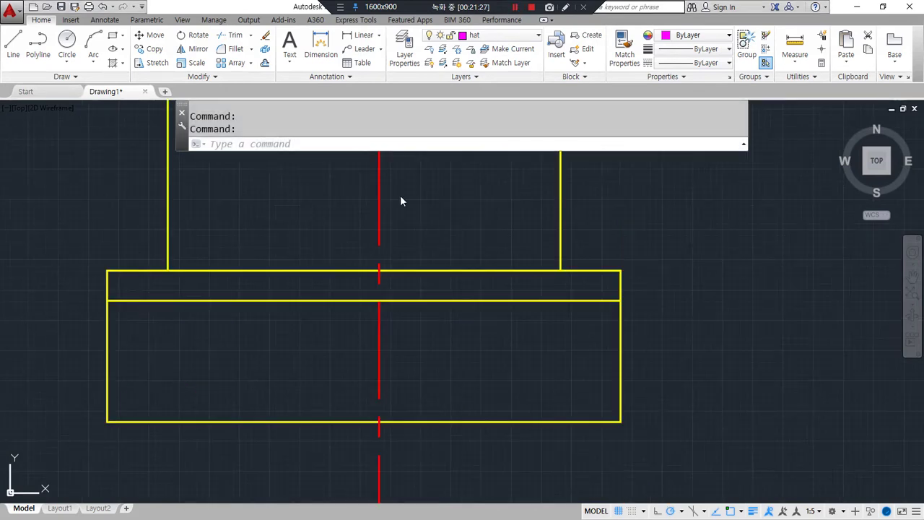
- Set the polar tracking angle increment to 15 degrees
{"action": "left_click", "coordinate": [683, 512]}
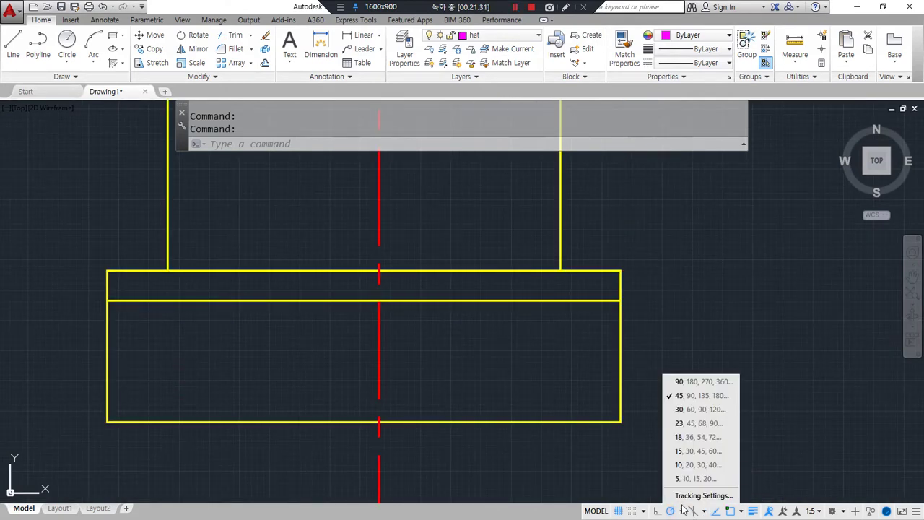
{"action": "left_click", "coordinate": [688, 453]}
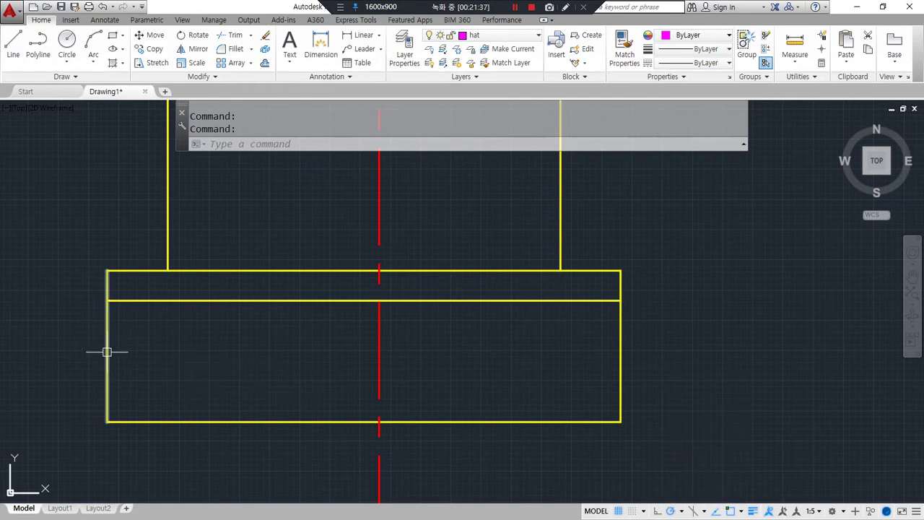
- Draw a 60-degree line from the lower base layer's lower-left corner to its upper edge, and a rectangle with it as diagonal
{"action": "type", "text": "l"}
{"action": "key", "text": "Return"}
{"action": "left_click", "coordinate": [106, 421]}
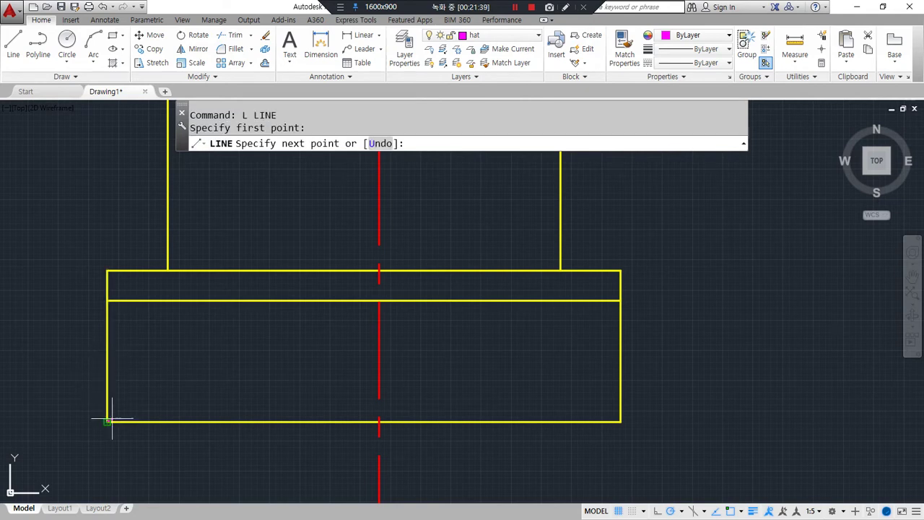
{"action": "left_click", "coordinate": [176, 301]}
{"action": "key", "text": "Return"}
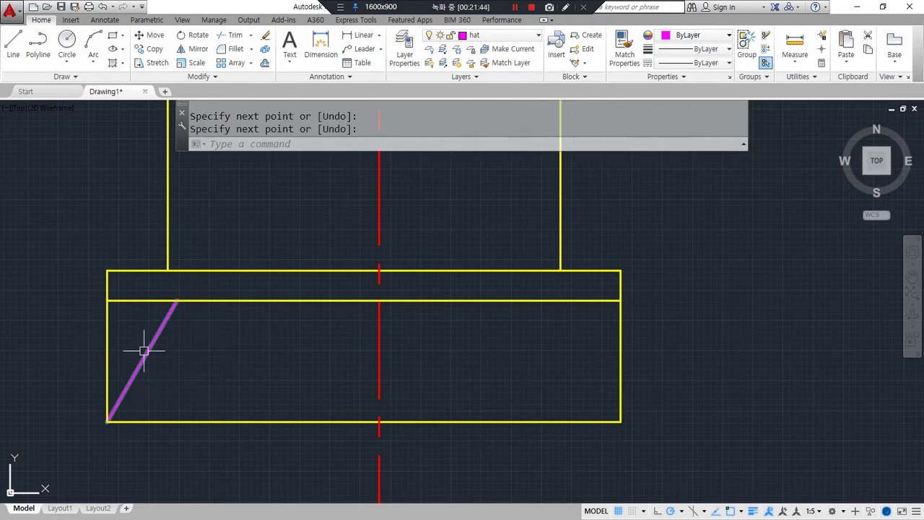
{"action": "type", "text": "rec"}
{"action": "key", "text": "Return"}
{"action": "left_click", "coordinate": [177, 300]}
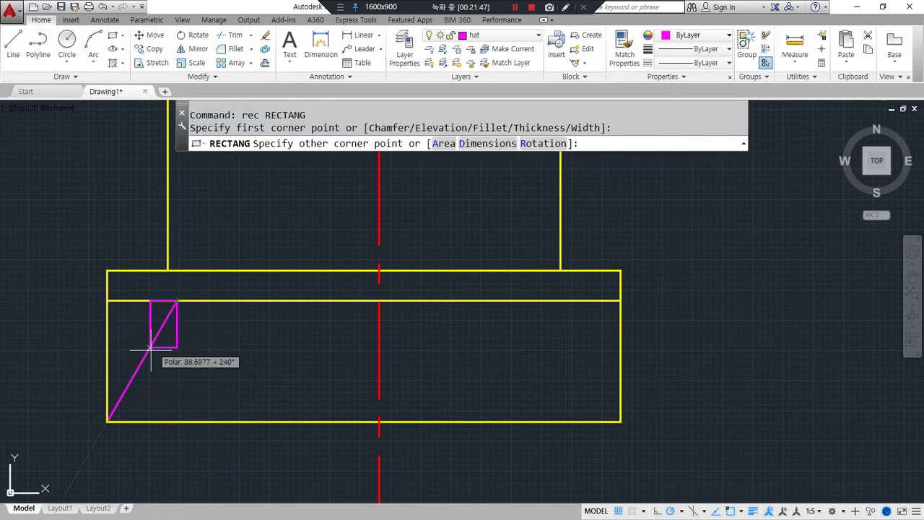
{"action": "left_click", "coordinate": [107, 421]}
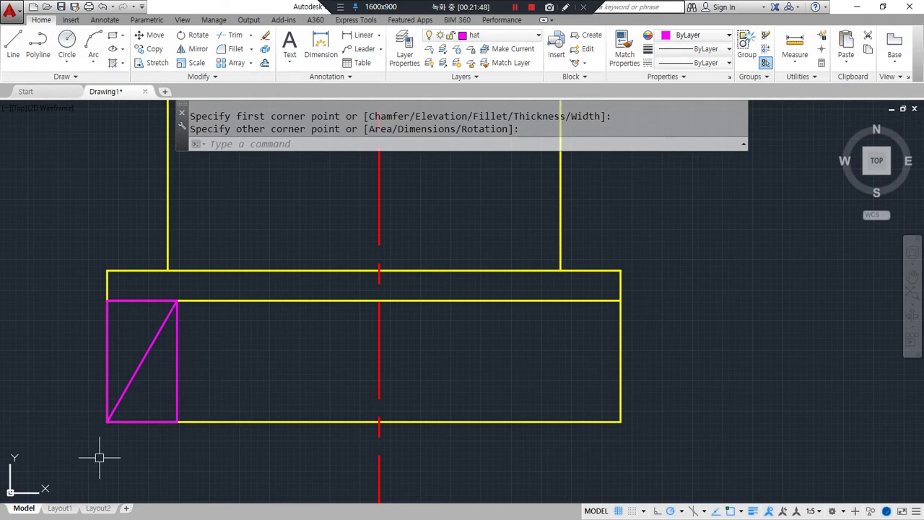
{"action": "key", "text": "Return"}
{"action": "left_click", "coordinate": [141, 300]}
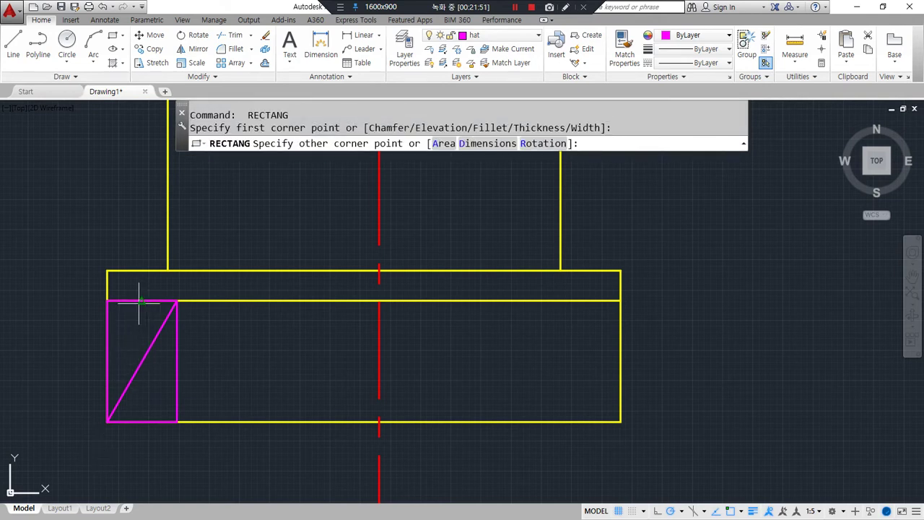
{"action": "key", "text": "Escape"}
- Draw short 45-degree lines from the midpoints of the rectangle's upper and lower edges to the diagonal
{"action": "type", "text": "l"}
{"action": "key", "text": "Return"}
{"action": "left_click", "coordinate": [141, 301]}
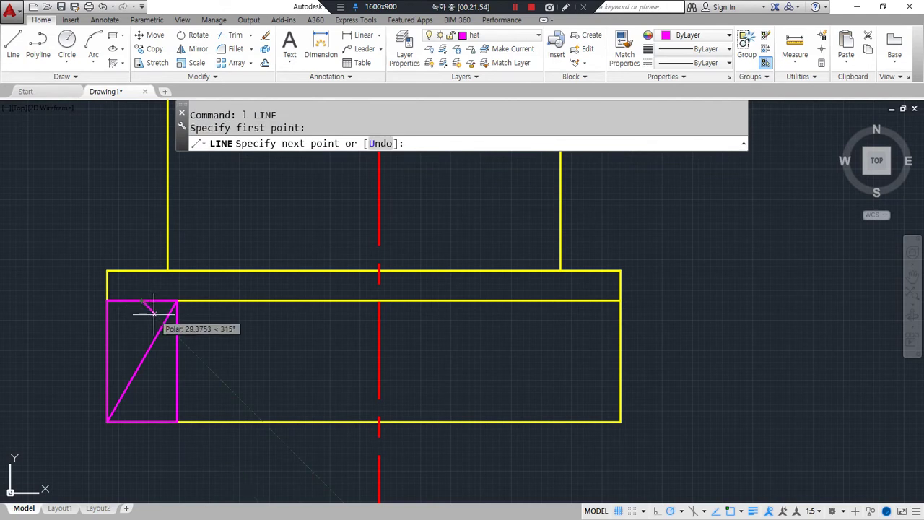
{"action": "left_click", "coordinate": [162, 321]}
{"action": "key", "text": "Return"}
{"action": "key", "text": "Return"}
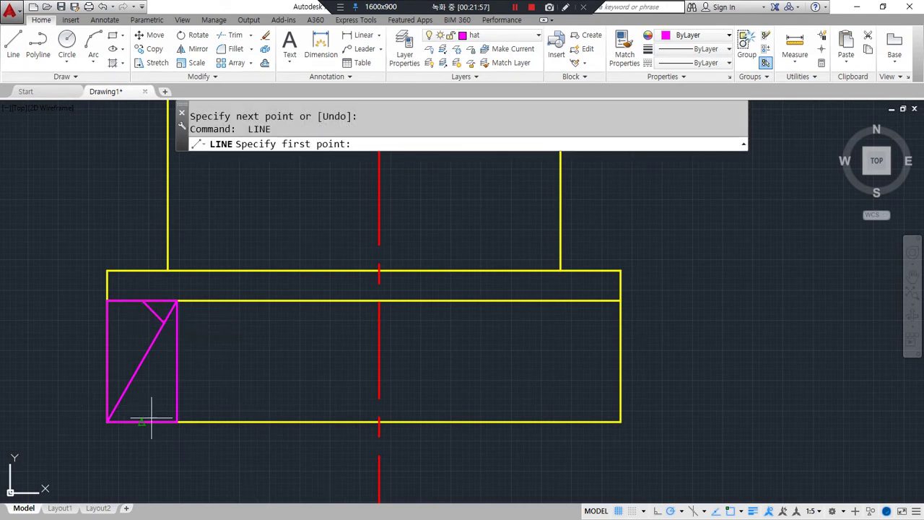
{"action": "left_click", "coordinate": [151, 419]}
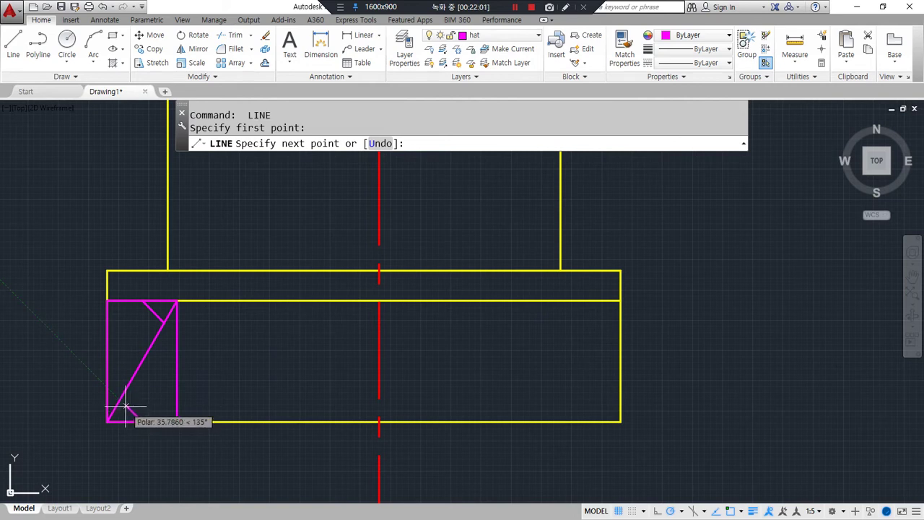
{"action": "left_click", "coordinate": [120, 400]}
{"action": "key", "text": "Return"}
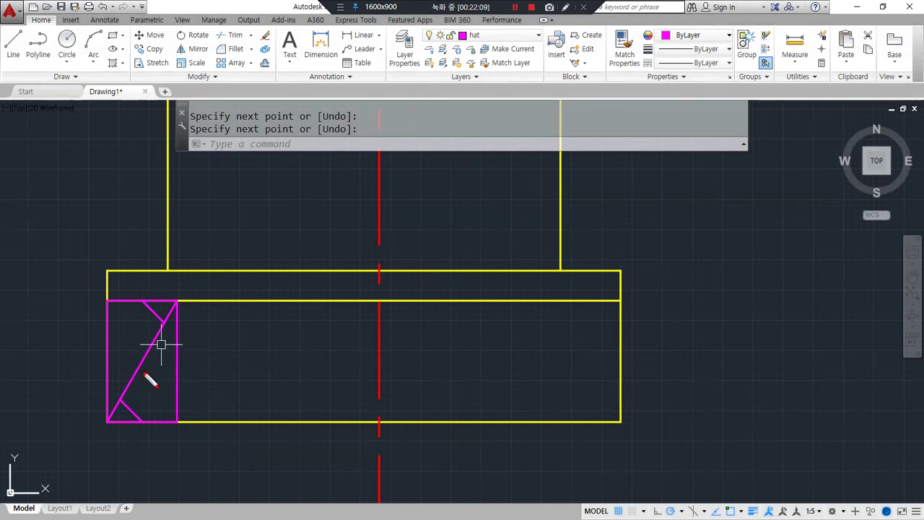
- Erase the diagonal line, its two short branch lines and the rectangle around them
{"action": "left_click_drag", "start_coordinate": [150, 341], "coordinate": [103, 398]}
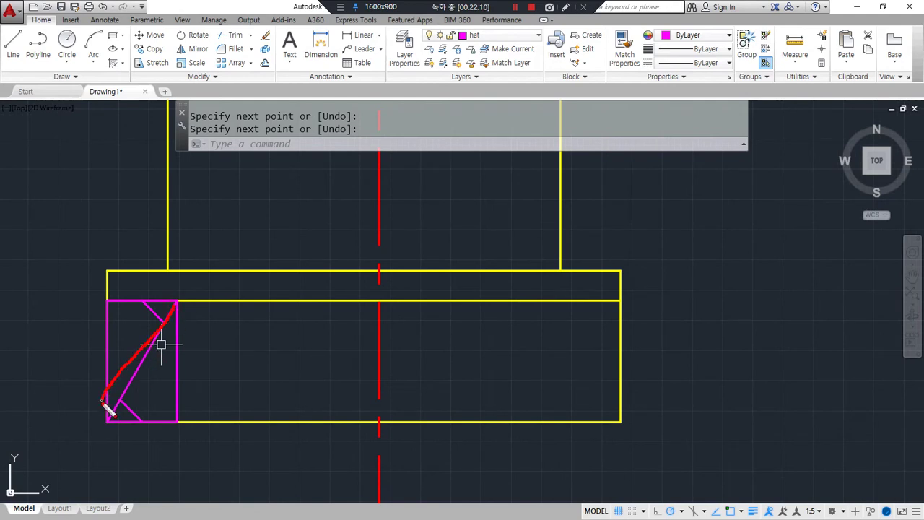
{"action": "left_click", "coordinate": [160, 312]}
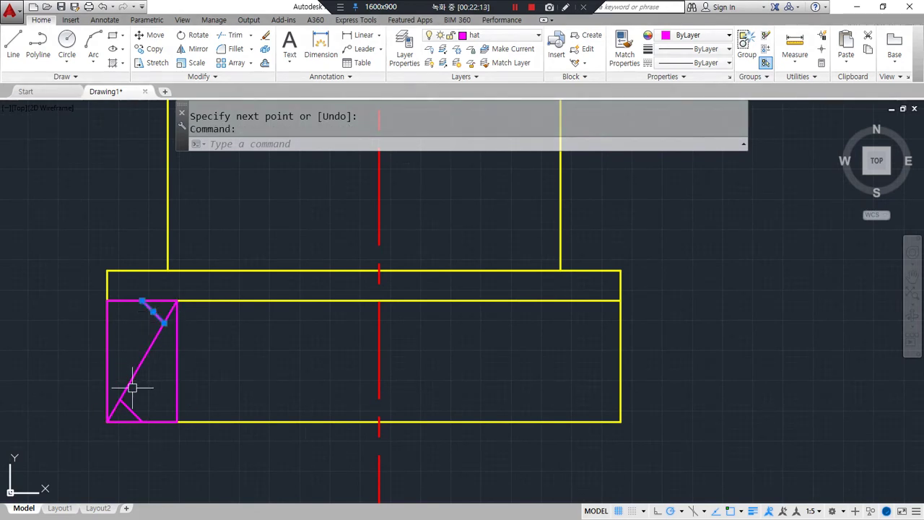
{"action": "left_click", "coordinate": [130, 385]}
{"action": "left_click", "coordinate": [128, 402]}
{"action": "type", "text": "e"}
{"action": "key", "text": "Return"}
{"action": "left_click", "coordinate": [178, 373]}
{"action": "type", "text": "e"}
{"action": "key", "text": "Return"}
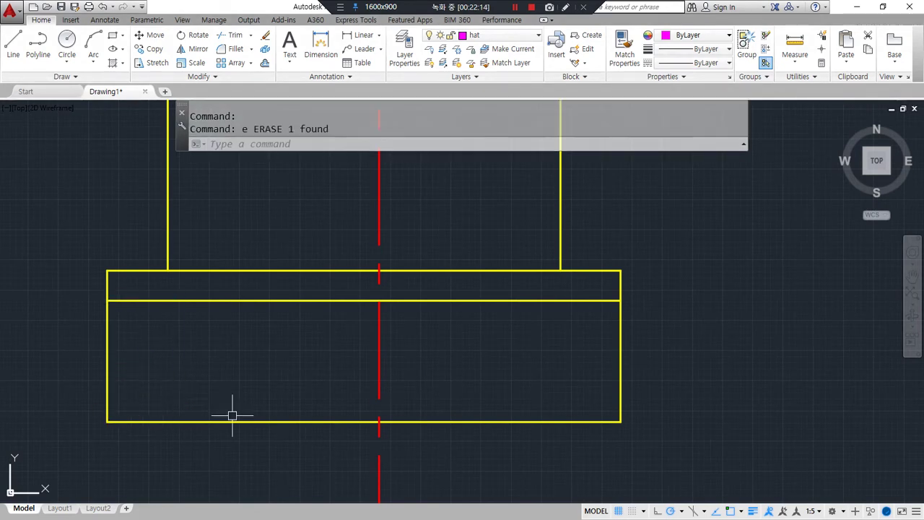
- Draw a 60-degree line from the lower base layer's lower-left corner to its upper edge, and a helper rectangle with it as diagonal
{"action": "type", "text": "l"}
{"action": "key", "text": "Return"}
{"action": "left_click", "coordinate": [109, 421]}
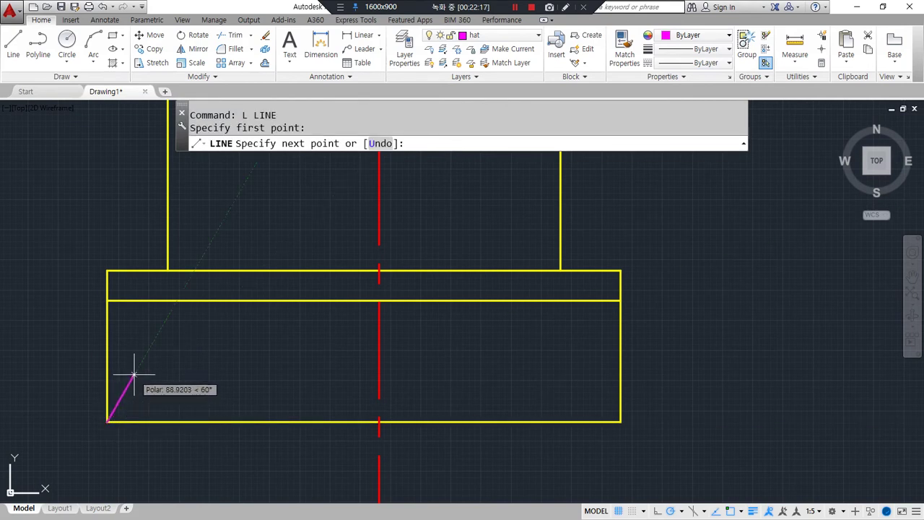
{"action": "left_click", "coordinate": [177, 300]}
{"action": "key", "text": "Return"}
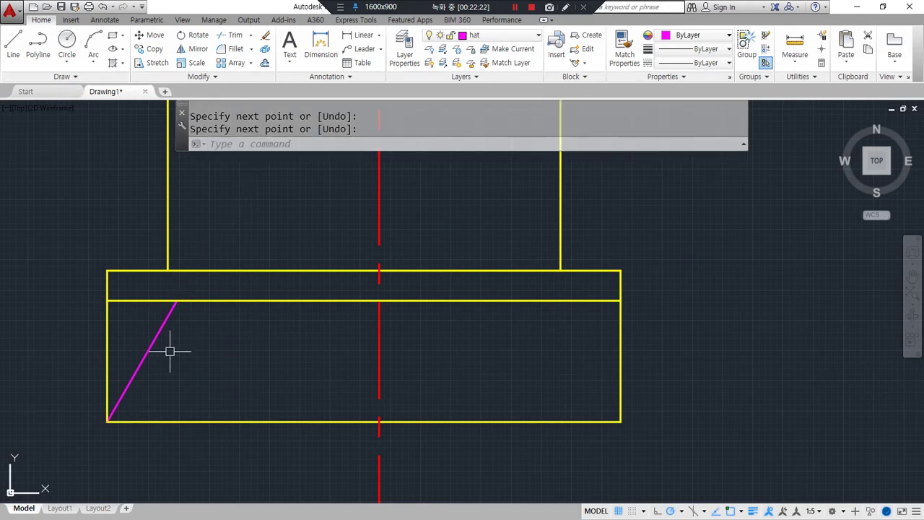
{"action": "type", "text": "rec"}
{"action": "key", "text": "Return"}
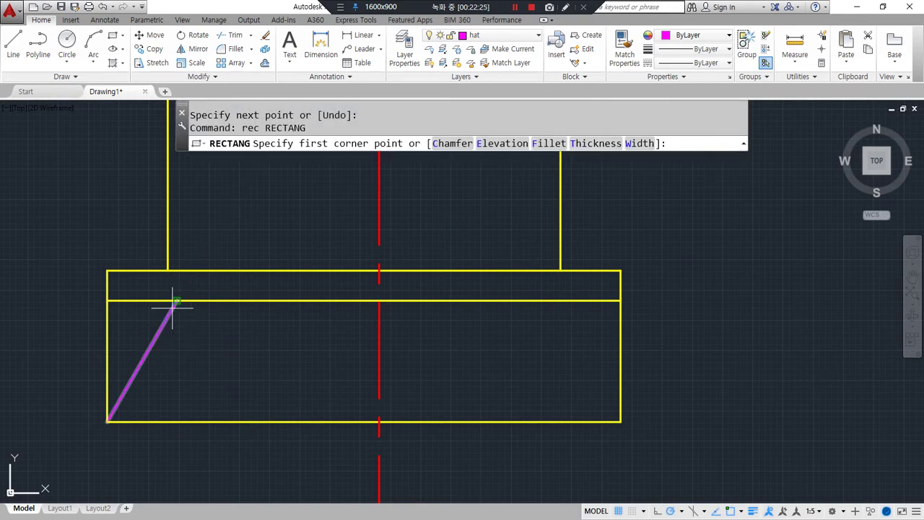
{"action": "left_click", "coordinate": [175, 303]}
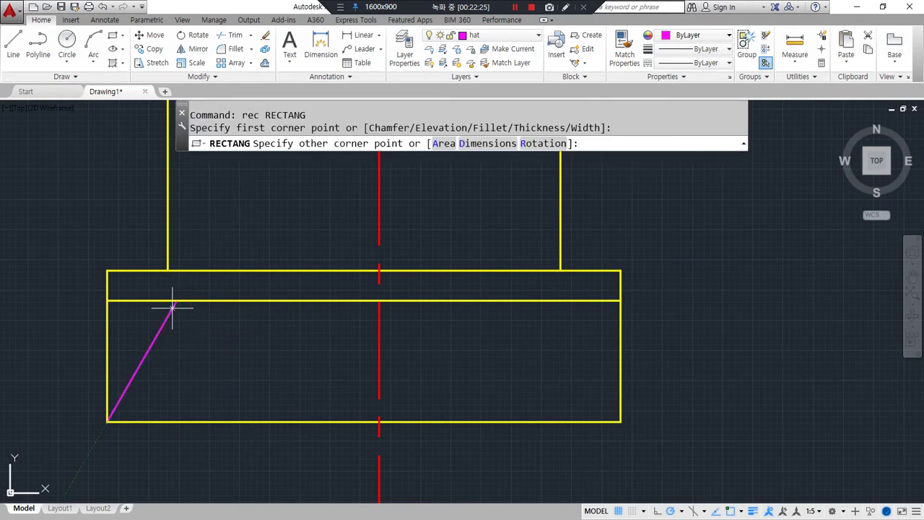
{"action": "left_click", "coordinate": [107, 421]}
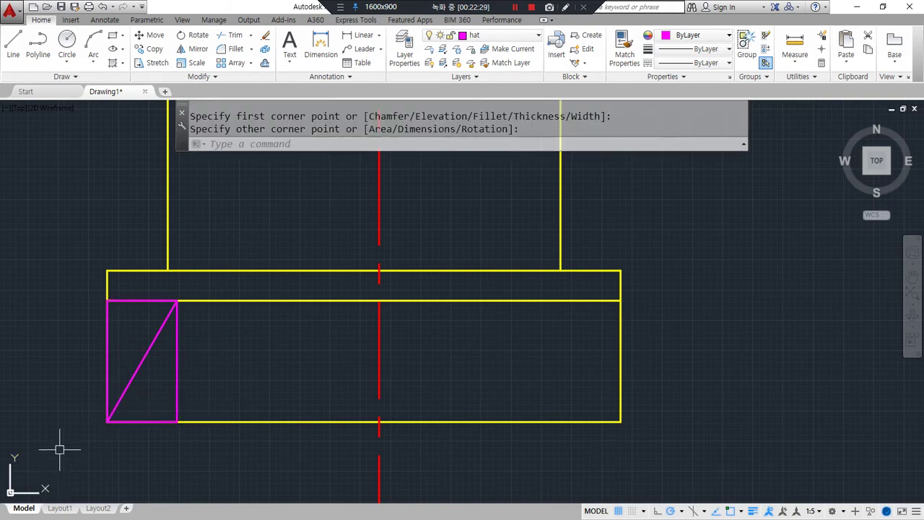
- Draw two short 45-degree lines joining the midpoints of the helper rectangle's upper and lower edges to the diagonal
{"action": "type", "text": "l"}
{"action": "key", "text": "Return"}
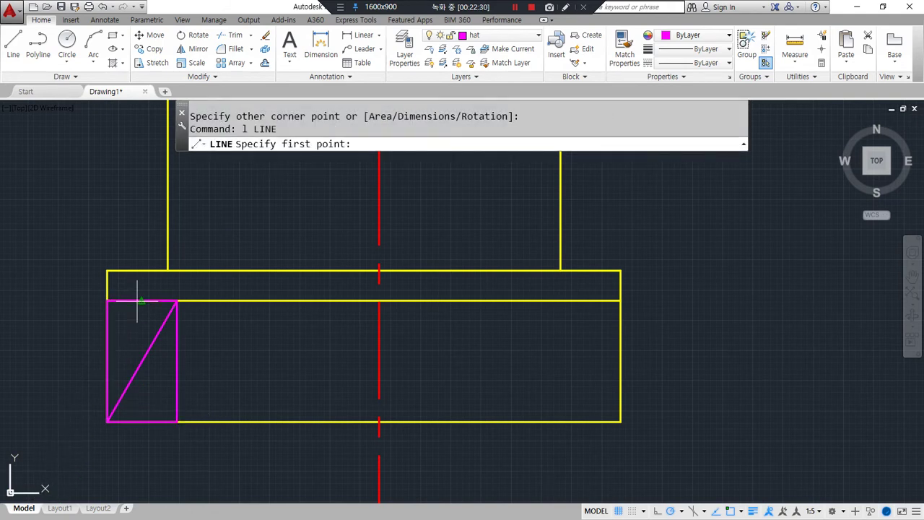
{"action": "left_click", "coordinate": [138, 300]}
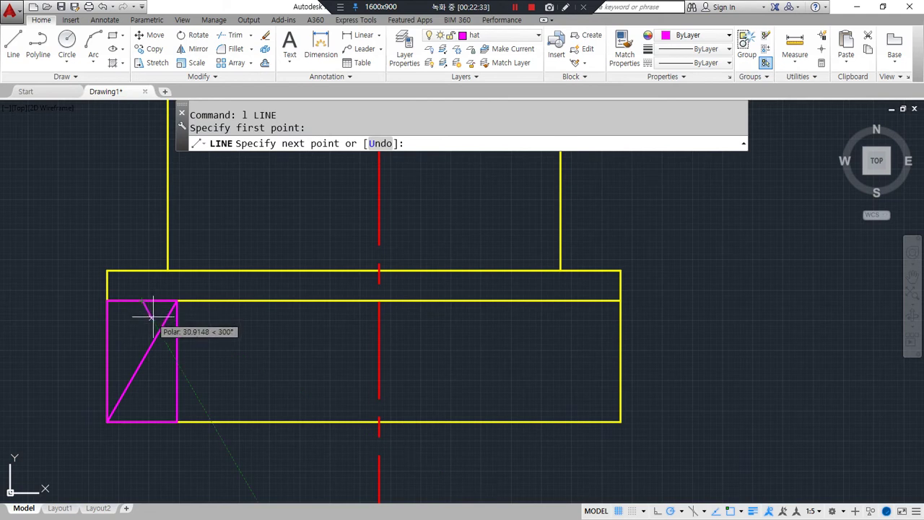
{"action": "left_click", "coordinate": [162, 323]}
{"action": "key", "text": "Return"}
{"action": "key", "text": "Return"}
{"action": "left_click", "coordinate": [142, 421]}
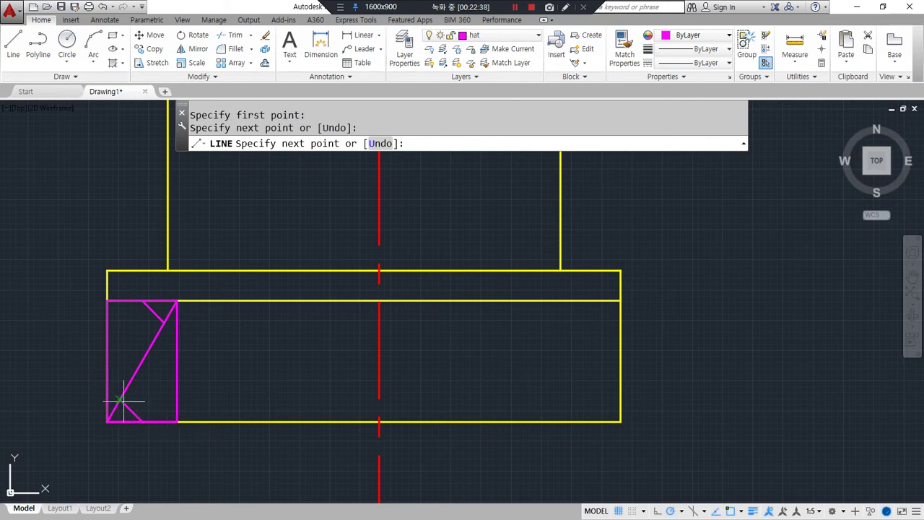
{"action": "left_click", "coordinate": [119, 398]}
{"action": "key", "text": "Return"}
- Erase the helper rectangle and group the diagonal with its two short lines
{"action": "left_click", "coordinate": [178, 382]}
{"action": "type", "text": "e"}
{"action": "key", "text": "Return"}
{"action": "type", "text": "g"}
{"action": "key", "text": "Return"}
{"action": "left_click", "coordinate": [183, 318]}
{"action": "left_click", "coordinate": [121, 423]}
{"action": "key", "text": "Return"}
- Copy the rubble symbol group as an array of 5 items, fitted along the lower base layer up to its upper-right corner
{"action": "type", "text": "cp"}
{"action": "key", "text": "Return"}
{"action": "left_click", "coordinate": [144, 352]}
{"action": "key", "text": "Return"}
{"action": "left_click", "coordinate": [177, 302]}
{"action": "type", "text": "a"}
{"action": "key", "text": "Return"}
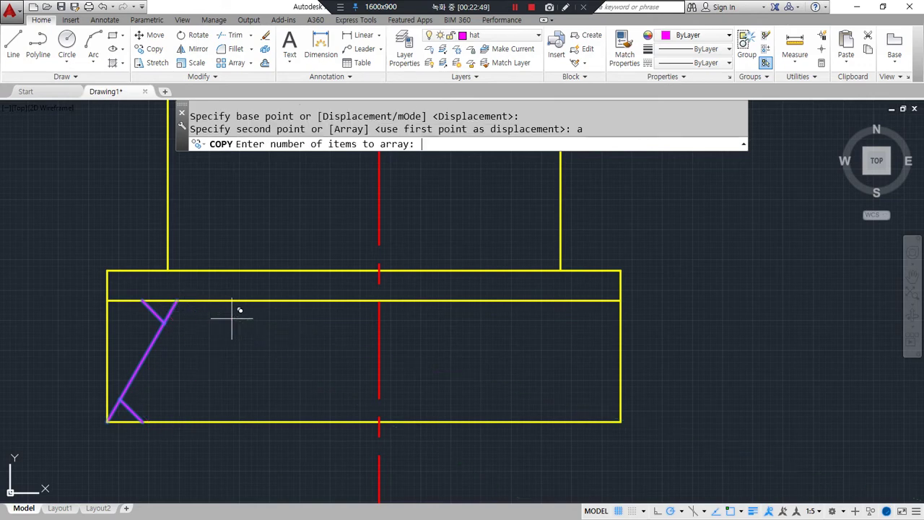
{"action": "type", "text": "5"}
{"action": "key", "text": "Return"}
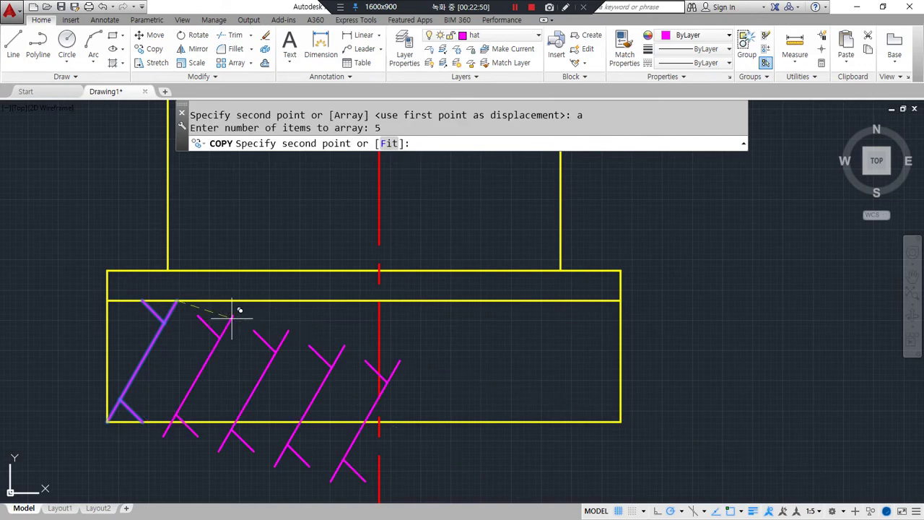
{"action": "type", "text": "f"}
{"action": "key", "text": "Return"}
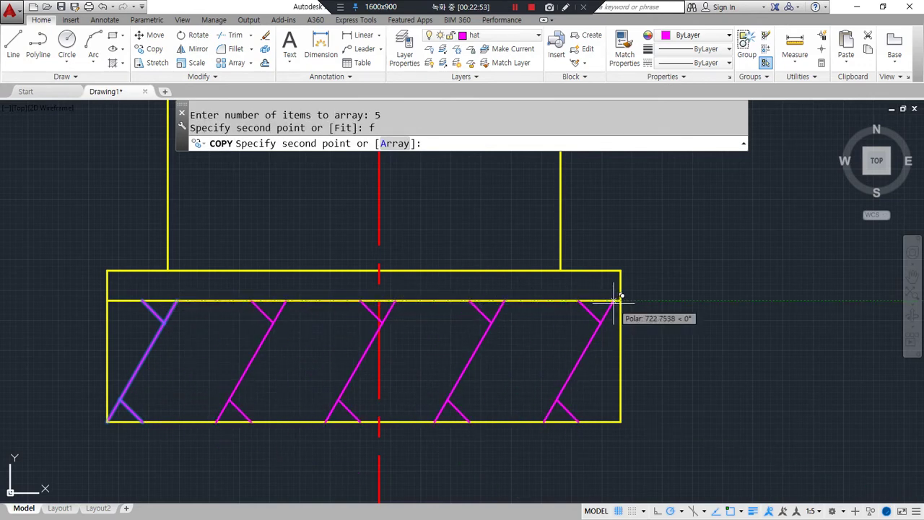
{"action": "left_click", "coordinate": [620, 299]}
{"action": "key", "text": "Return"}
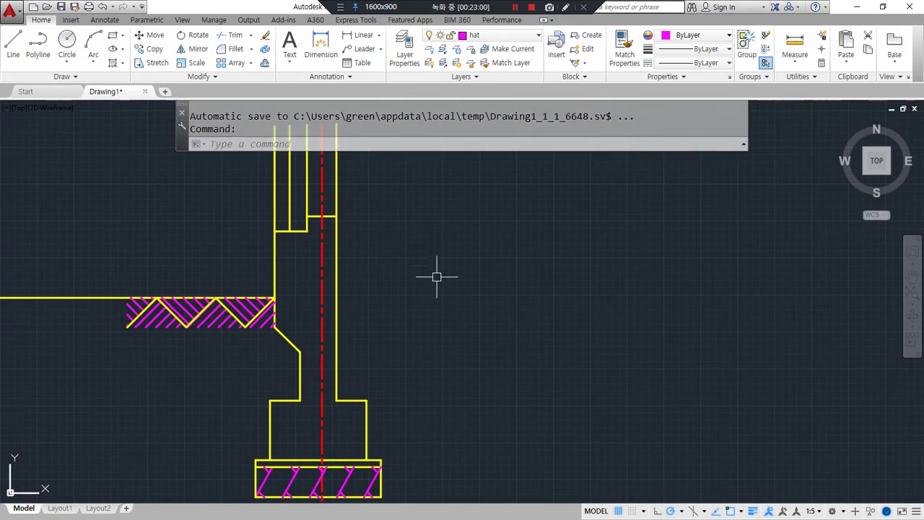
- Hatch both halves of the foundation wall and footing with the JIS_RC_30 pattern
{"action": "type", "text": "h"}
{"action": "key", "text": "Return"}
{"action": "left_click", "coordinate": [325, 292]}
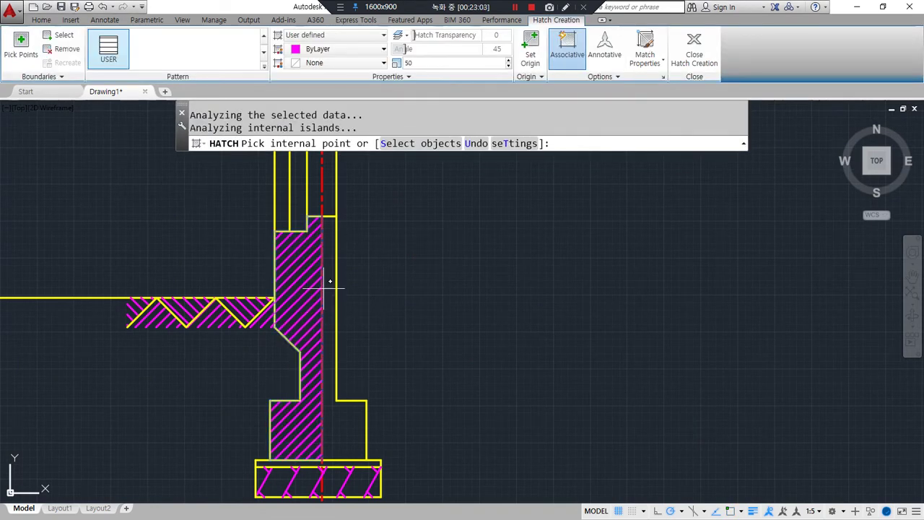
{"action": "left_click", "coordinate": [330, 35]}
{"action": "left_click", "coordinate": [299, 75]}
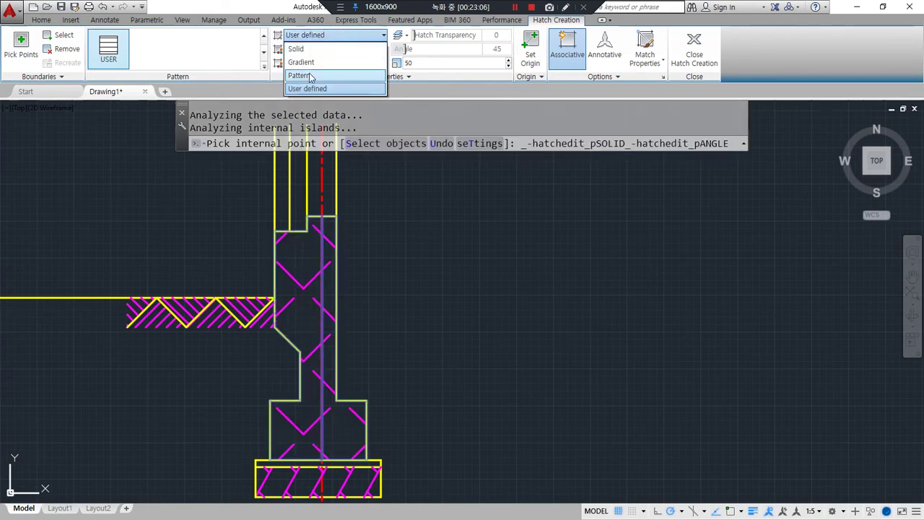
{"action": "left_click", "coordinate": [264, 63]}
{"action": "scroll", "coordinate": [245, 119], "scroll_direction": "down", "scroll_amount": 6}
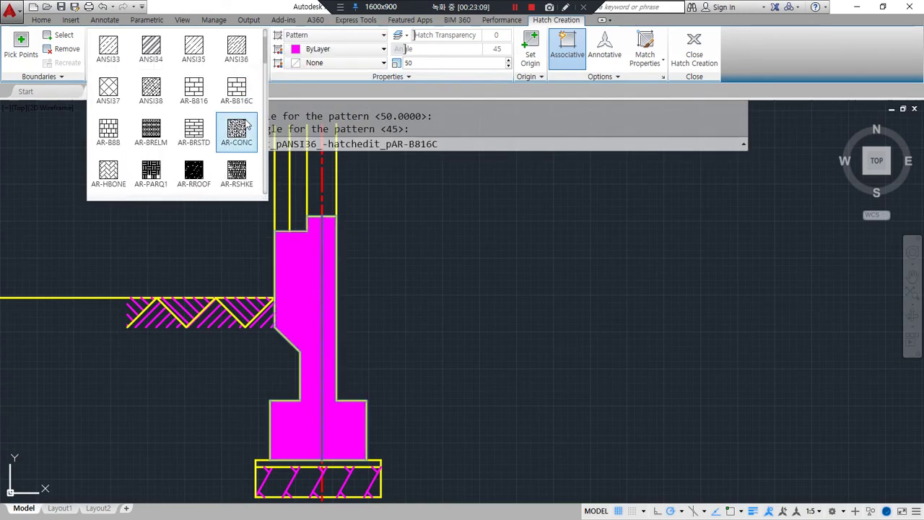
{"action": "scroll", "coordinate": [255, 130], "scroll_direction": "down", "scroll_amount": 3}
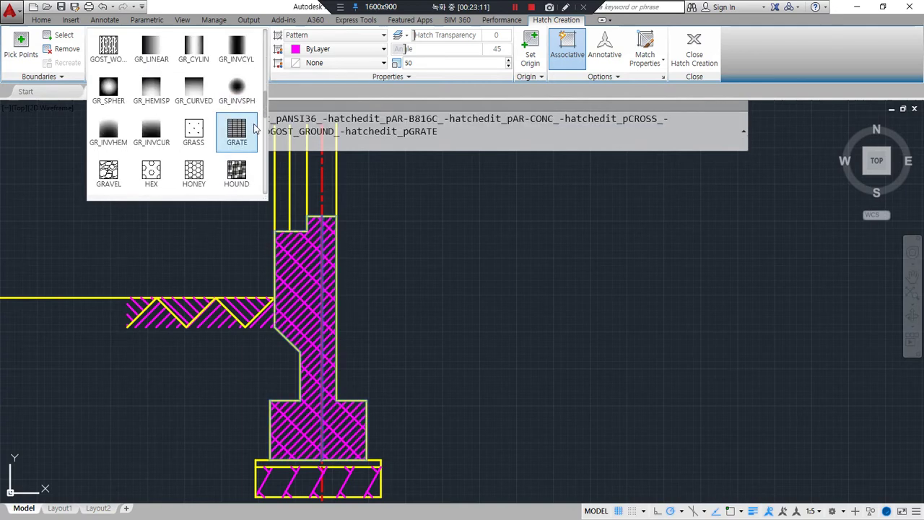
{"action": "scroll", "coordinate": [255, 127], "scroll_direction": "down", "scroll_amount": 5}
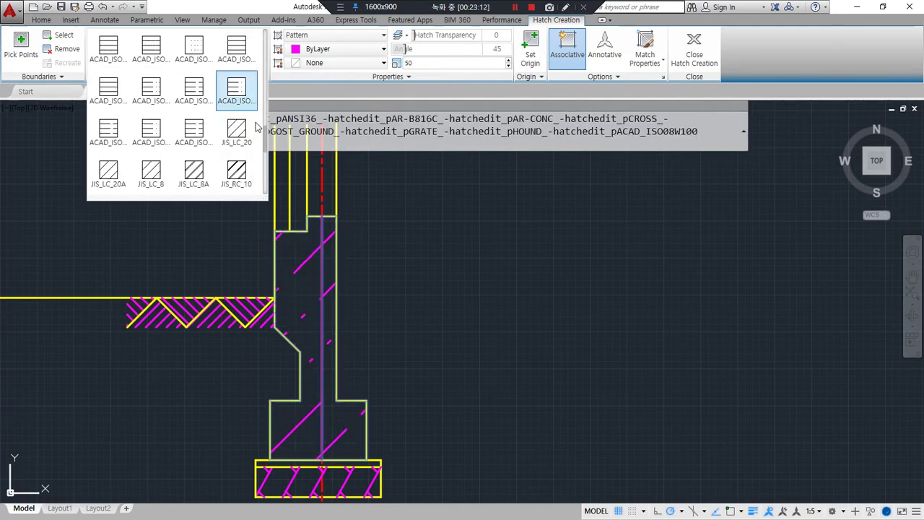
{"action": "scroll", "coordinate": [258, 128], "scroll_direction": "down", "scroll_amount": 1}
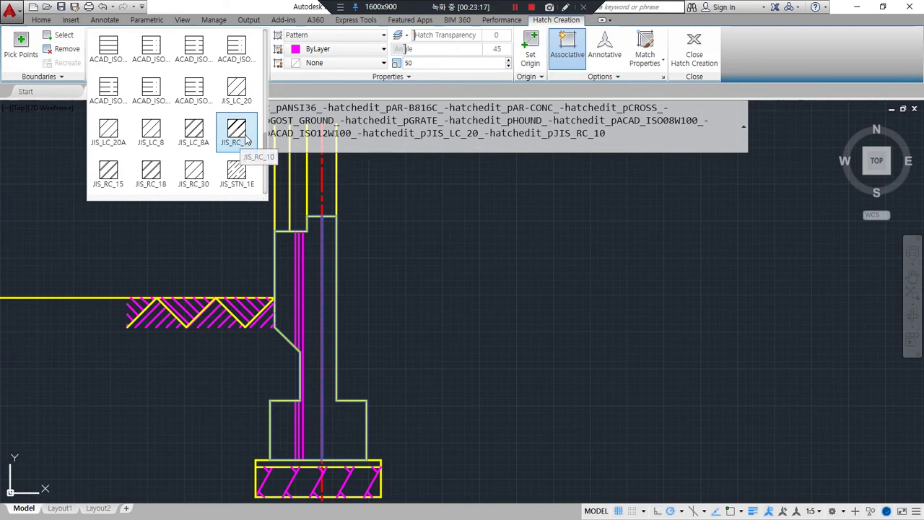
{"action": "left_click", "coordinate": [194, 184]}
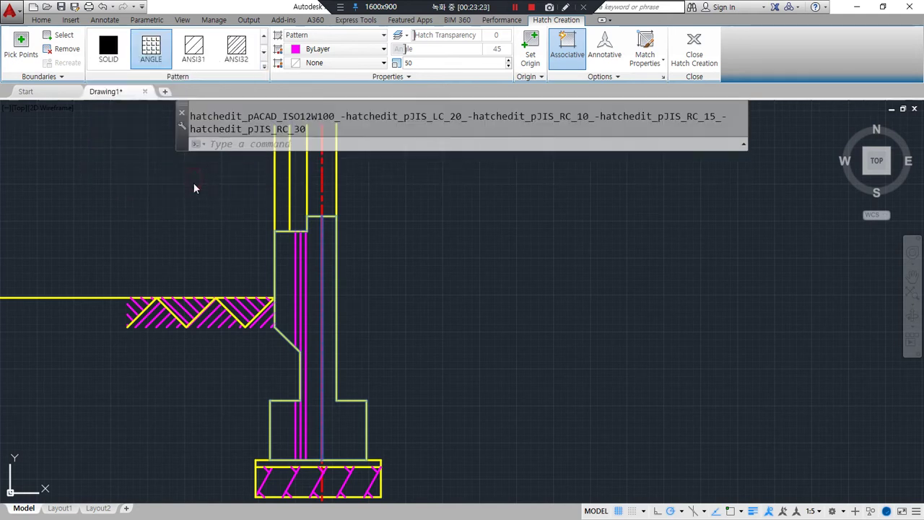
- Set the angle of the foundation's concrete hatch to 0
{"action": "key", "text": "Tab"}
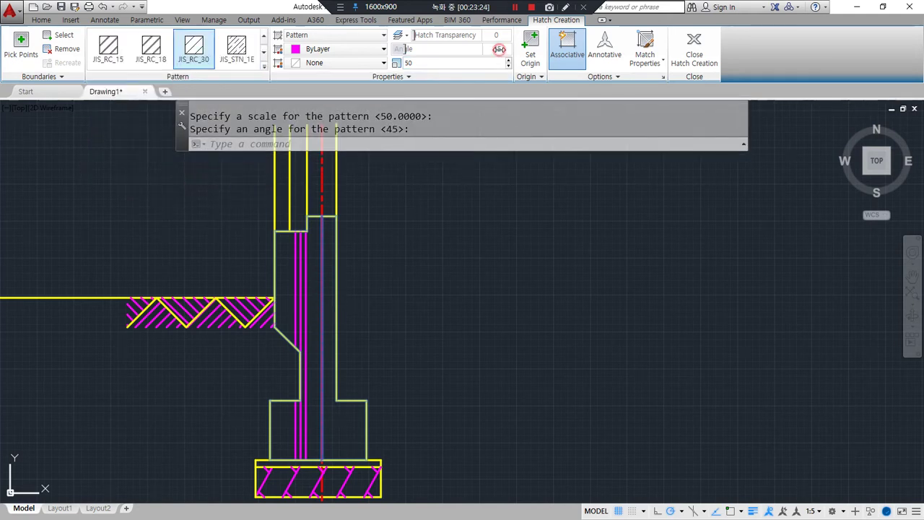
{"action": "type", "text": "0"}
{"action": "key", "text": "Return"}
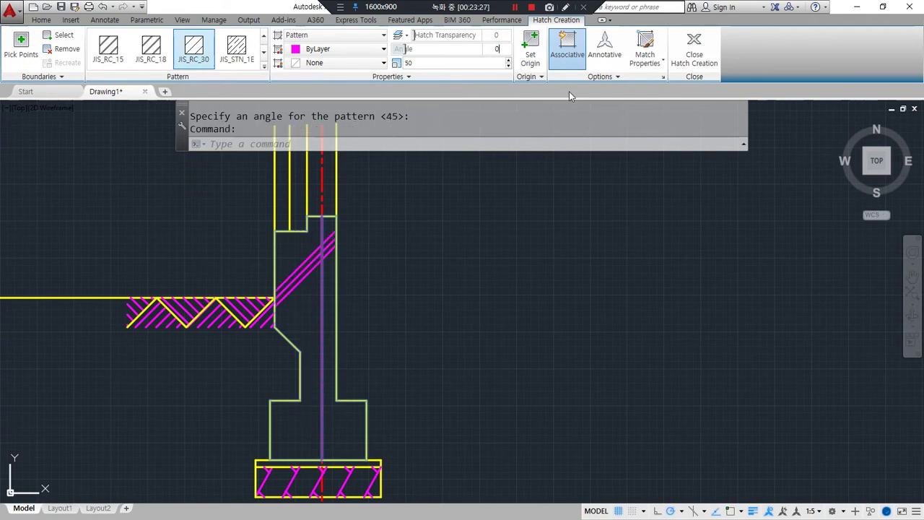
- Set the scale of the foundation's JIS_RC_30 hatch to 25 and finish the hatch
{"action": "left_click", "coordinate": [427, 62]}
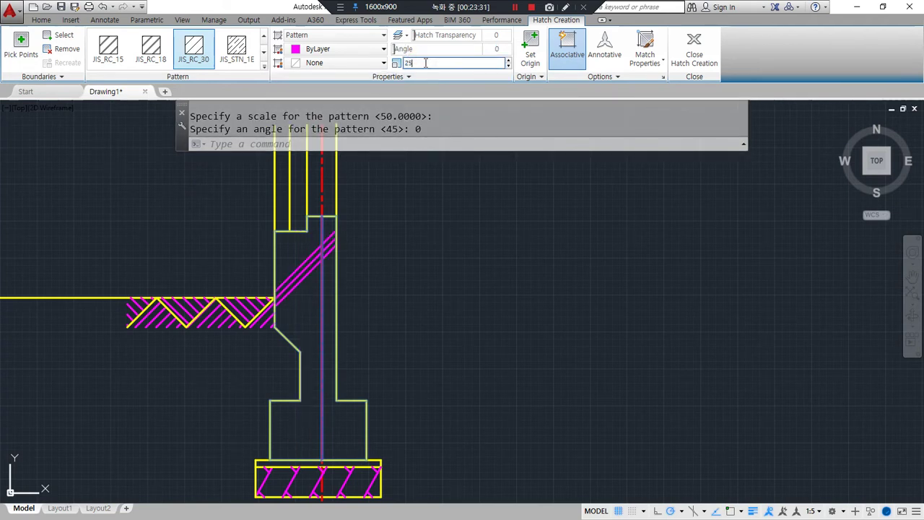
{"action": "key", "text": "Return"}
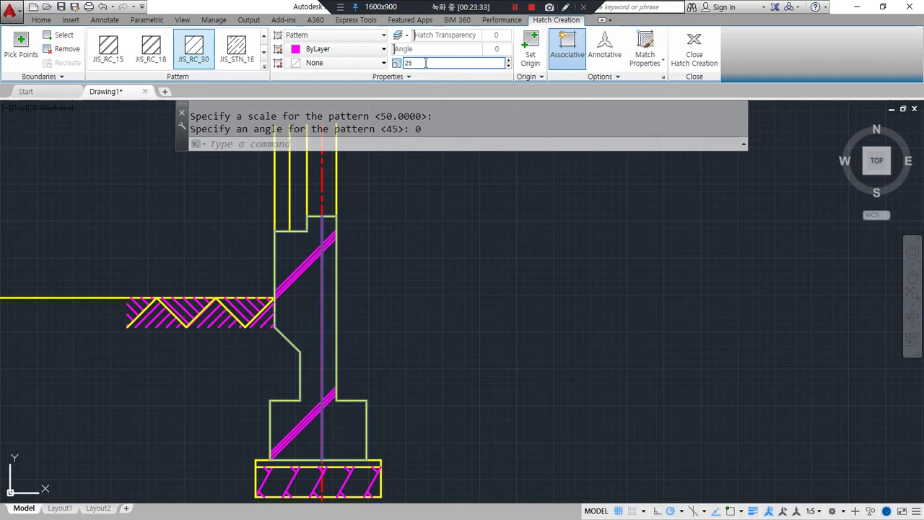
{"action": "key", "text": "Return"}
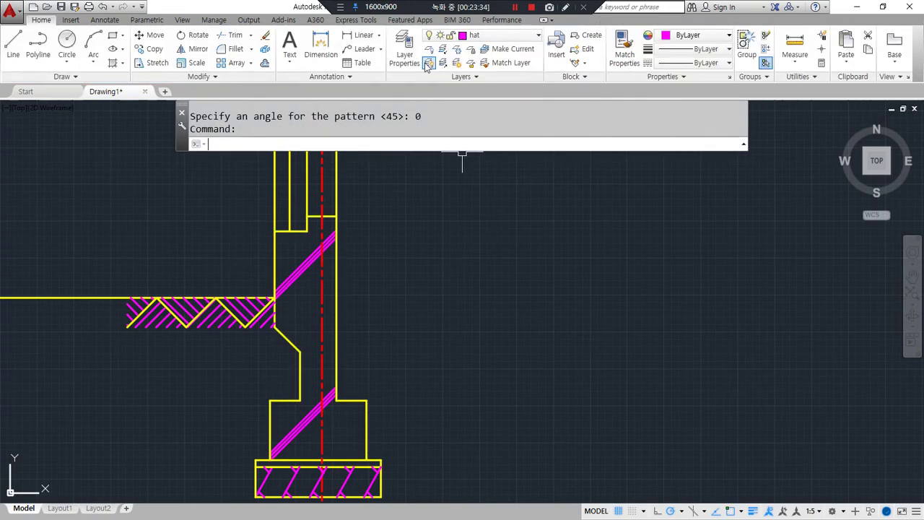
- Draw three circles of decreasing size over the upper diagonal hatch band, with radii of about 120, 40 and 17
{"action": "scroll", "coordinate": [300, 247], "scroll_direction": "up", "scroll_amount": 4}
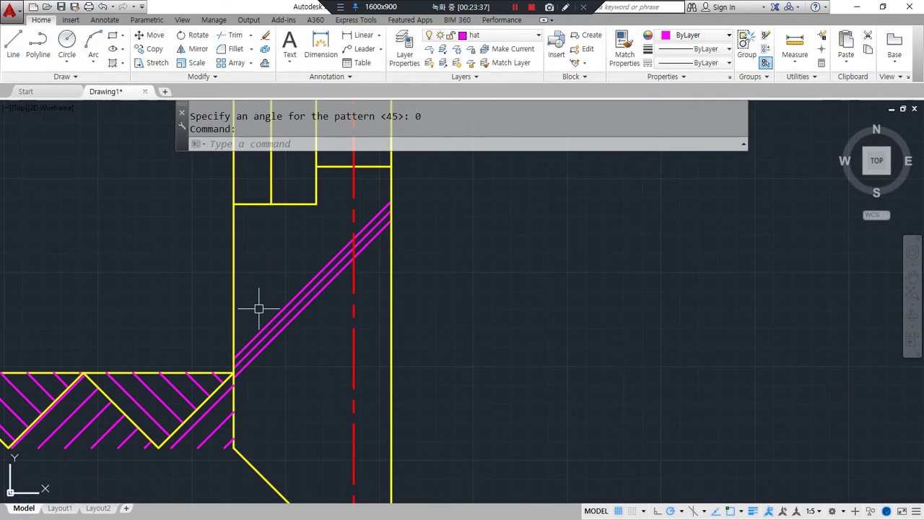
{"action": "key", "text": "Escape"}
{"action": "type", "text": "c"}
{"action": "key", "text": "Return"}
{"action": "left_click", "coordinate": [290, 339]}
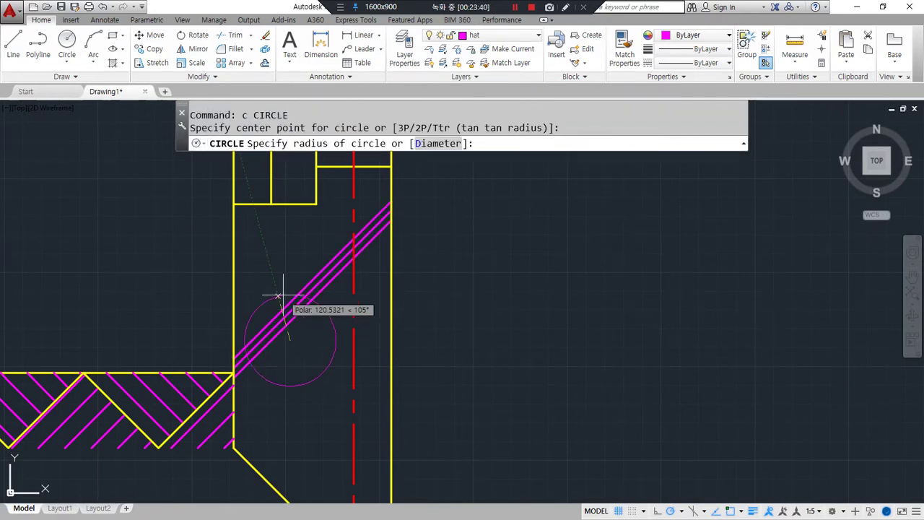
{"action": "left_click", "coordinate": [279, 297]}
{"action": "key", "text": "Return"}
{"action": "left_click", "coordinate": [330, 288]}
{"action": "left_click", "coordinate": [324, 274]}
{"action": "key", "text": "Return"}
{"action": "left_click", "coordinate": [303, 276]}
{"action": "left_click", "coordinate": [302, 271]}
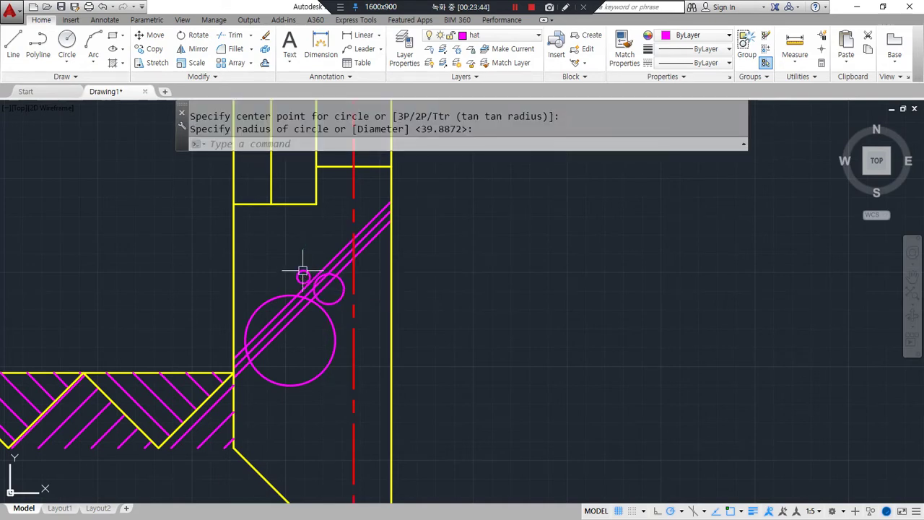
- Draw one larger circle of about 65 radius and two small ones of about 18 radius over the footing's diagonal hatch band
{"action": "scroll", "coordinate": [333, 303], "scroll_direction": "up", "scroll_amount": 4}
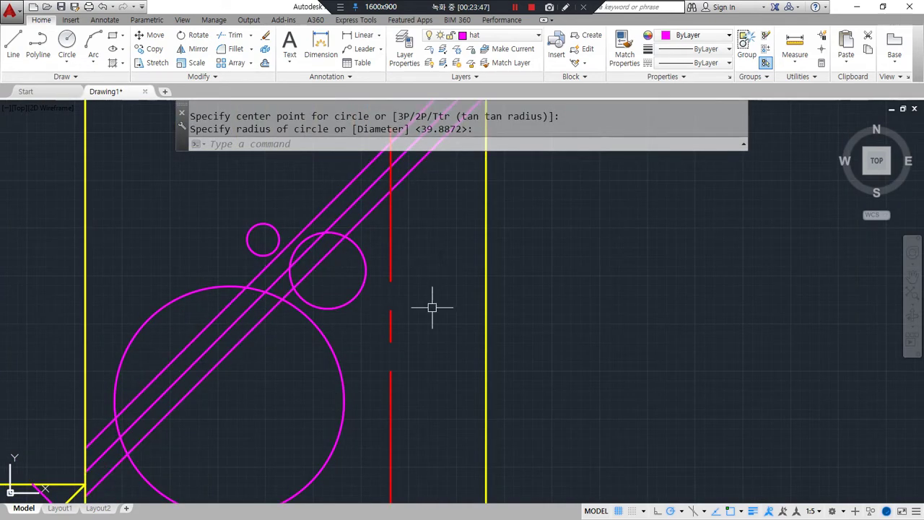
{"action": "scroll", "coordinate": [403, 332], "scroll_direction": "down", "scroll_amount": 2}
{"action": "mouse_move", "coordinate": [398, 373]}
{"action": "middle_mouse_down"}
{"action": "mouse_move", "coordinate": [367, 384]}
{"action": "mouse_move", "coordinate": [303, 332]}
{"action": "mouse_move", "coordinate": [254, 415]}
{"action": "middle_mouse_up"}
{"action": "type", "text": "c"}
{"action": "key", "text": "Return"}
{"action": "left_click", "coordinate": [212, 441]}
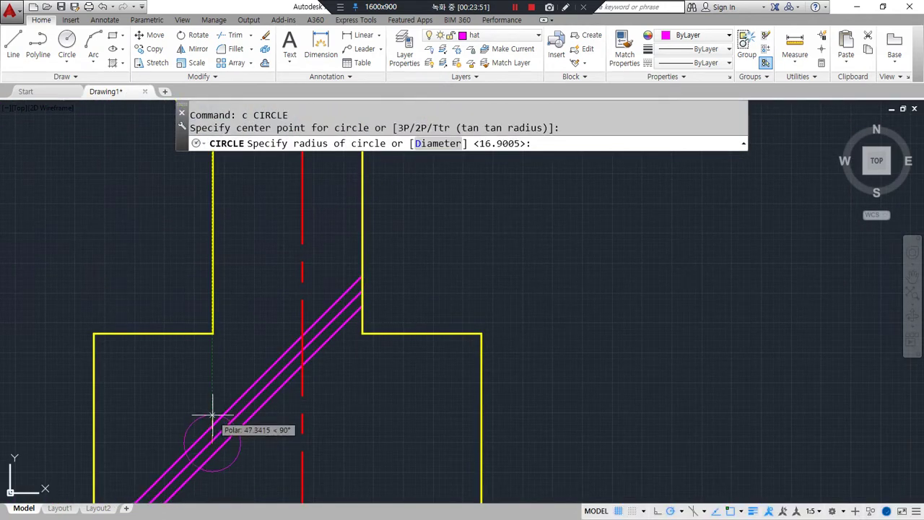
{"action": "left_click", "coordinate": [228, 404]}
{"action": "key", "text": "Return"}
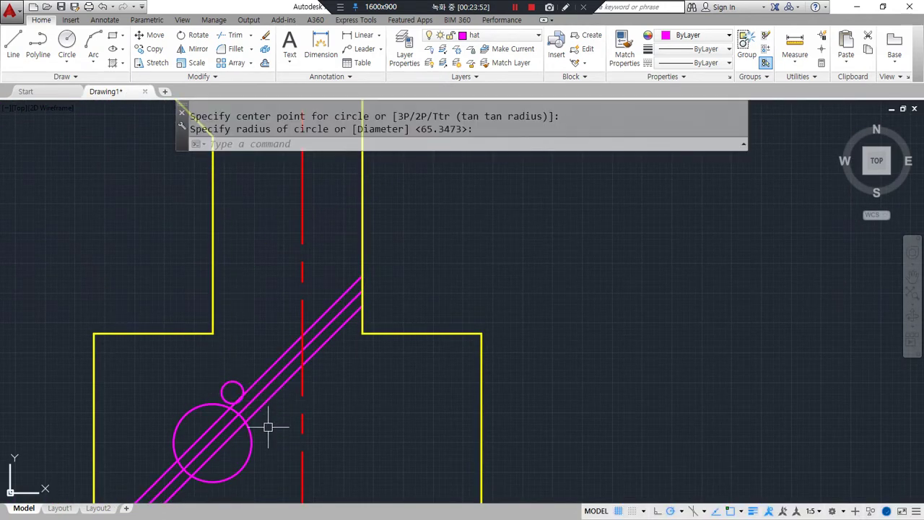
{"action": "left_click", "coordinate": [260, 424]}
{"action": "left_click", "coordinate": [267, 417]}
{"action": "scroll", "coordinate": [252, 361], "scroll_direction": "down", "scroll_amount": 4}
{"action": "middle_click_drag", "start_coordinate": [252, 346], "coordinate": [247, 405]}
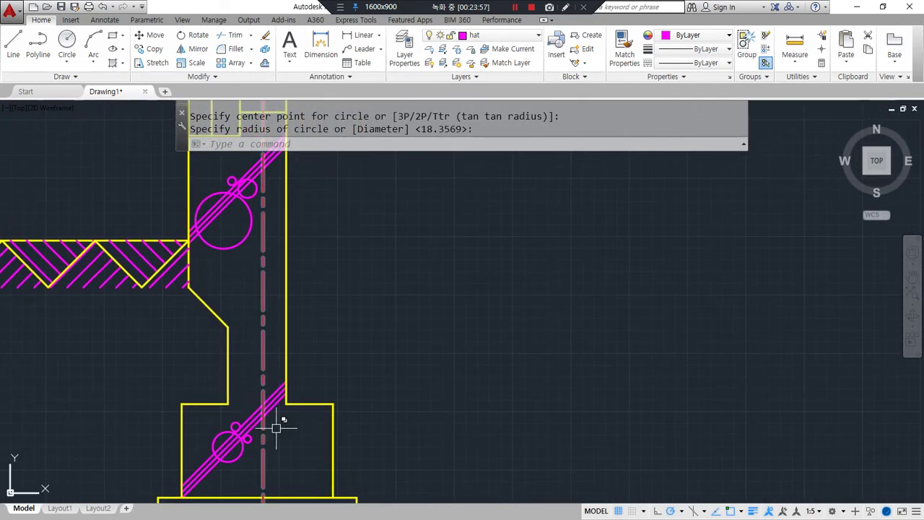
- Erase all the circles drawn over the upper and lower hatch bands
{"action": "left_click", "coordinate": [244, 243]}
{"action": "left_click", "coordinate": [212, 170]}
{"action": "middle_click_drag", "start_coordinate": [279, 321], "coordinate": [282, 252]}
{"action": "left_click", "coordinate": [193, 329]}
{"action": "left_click", "coordinate": [278, 395]}
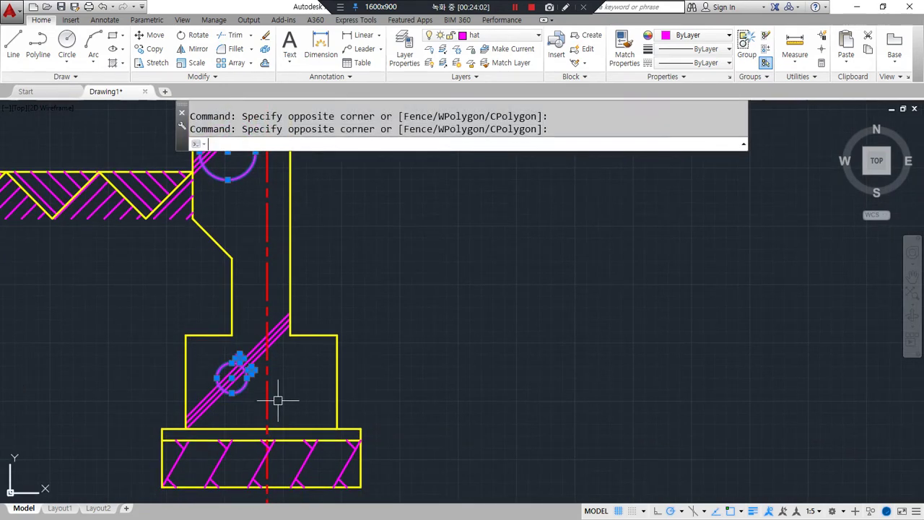
{"action": "type", "text": "e"}
{"action": "key", "text": "Return"}
- Hatch the foundation wall and footing with the AR-CONC pattern over the diagonal bands
{"action": "scroll", "coordinate": [351, 264], "scroll_direction": "down", "scroll_amount": 2}
{"action": "mouse_move", "coordinate": [350, 264]}
{"action": "middle_mouse_down"}
{"action": "mouse_move", "coordinate": [305, 359]}
{"action": "mouse_move", "coordinate": [303, 341]}
{"action": "middle_mouse_up"}
{"action": "type", "text": "h"}
{"action": "key", "text": "Return"}
{"action": "left_click", "coordinate": [244, 284]}
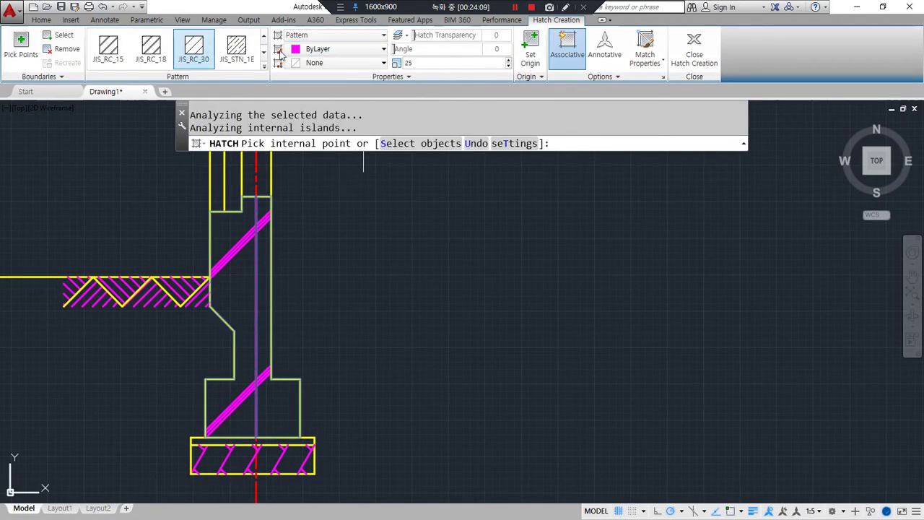
{"action": "left_click", "coordinate": [263, 67]}
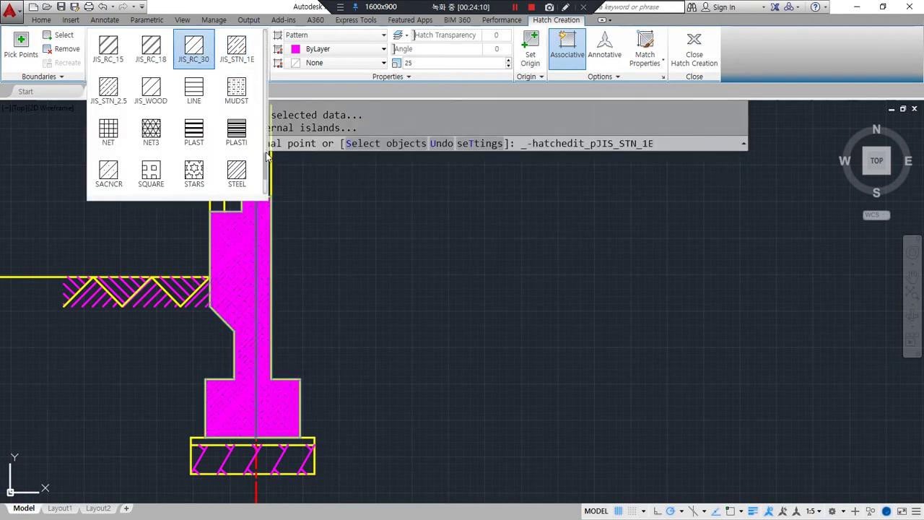
{"action": "scroll", "coordinate": [267, 63], "scroll_direction": "up", "scroll_amount": 3}
{"action": "left_click_drag", "start_coordinate": [267, 64], "coordinate": [268, 46]}
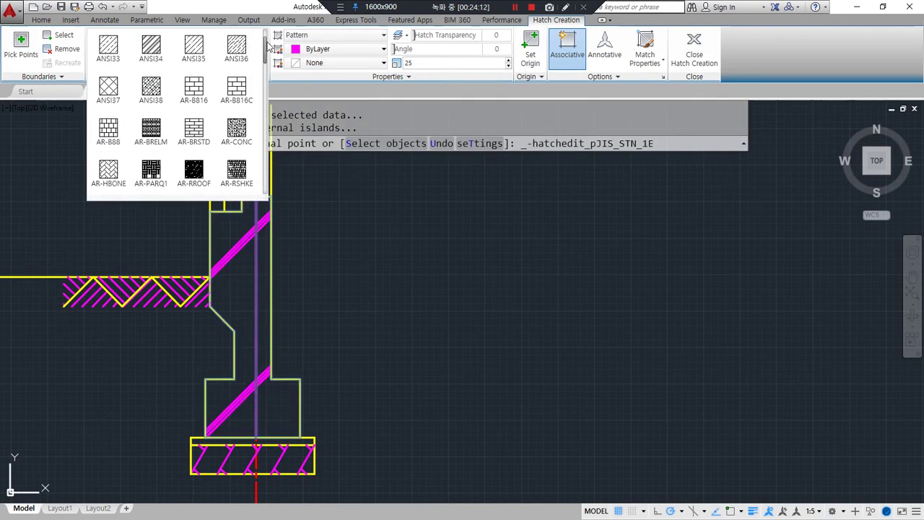
{"action": "left_click", "coordinate": [236, 130]}
- Set the scale of the foundation's AR-CONC hatch to 1 and finish the hatch
{"action": "left_click", "coordinate": [407, 63]}
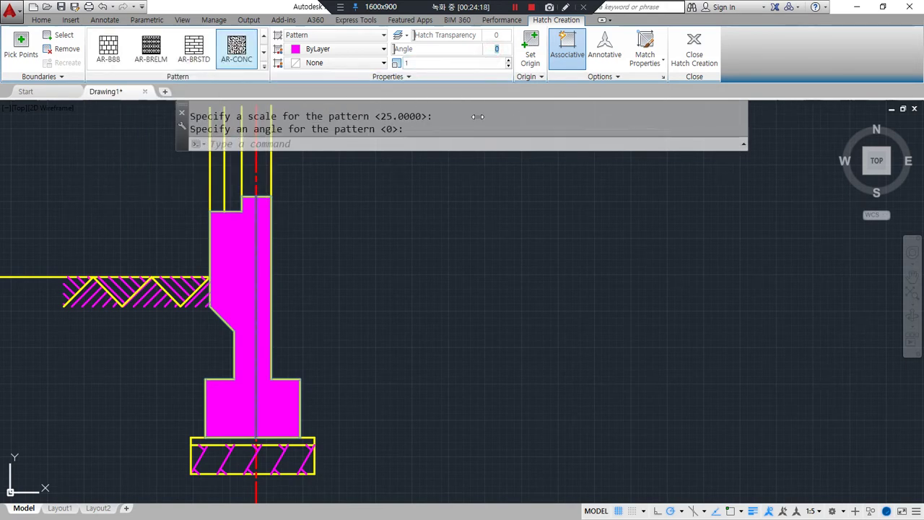
{"action": "left_click", "coordinate": [429, 64]}
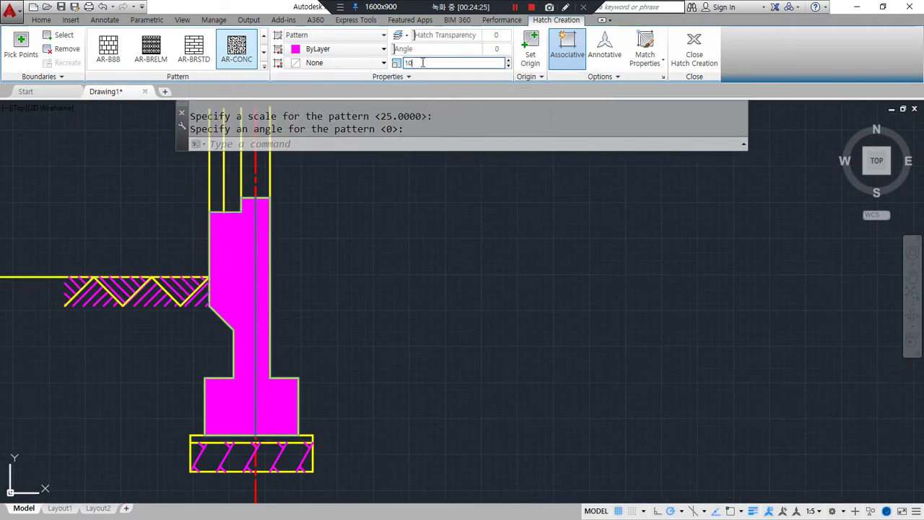
{"action": "key", "text": "Return"}
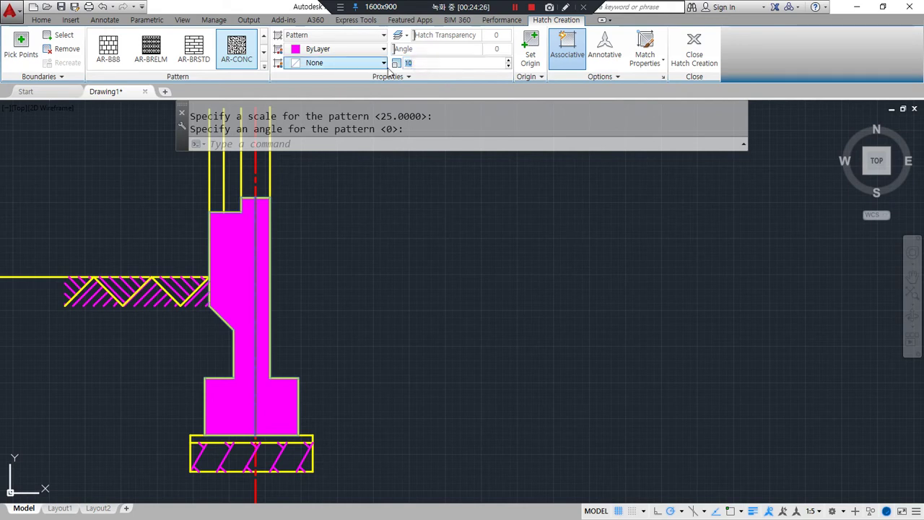
{"action": "key", "text": "Return"}
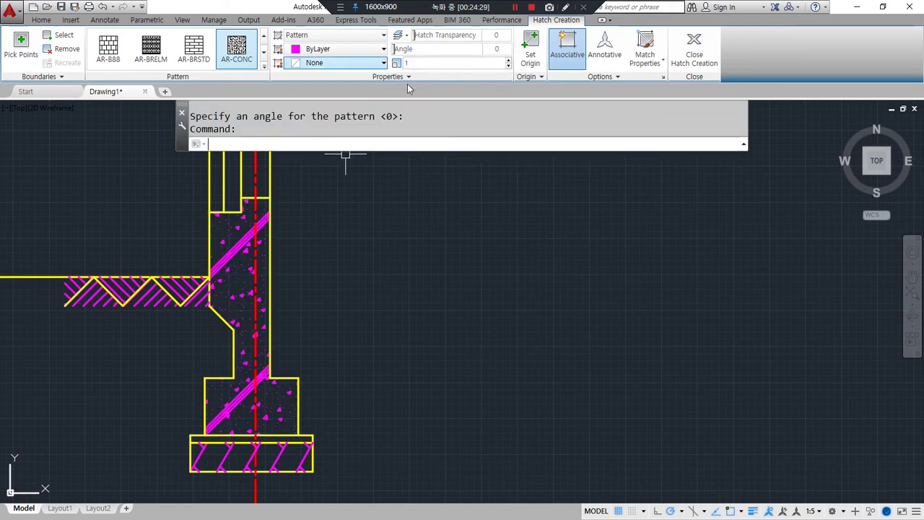
{"action": "key", "text": "Escape"}
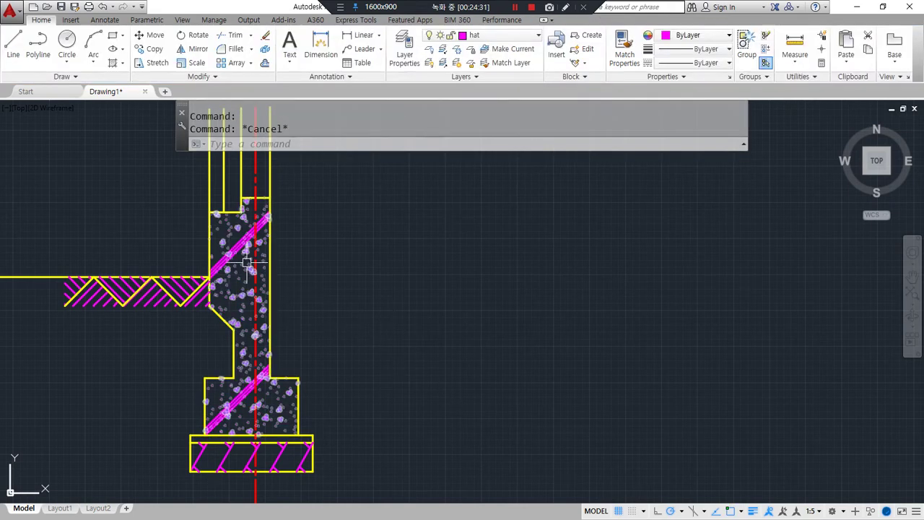
{"action": "scroll", "coordinate": [247, 263], "scroll_direction": "up", "scroll_amount": 4}
{"action": "middle_click_drag", "start_coordinate": [435, 254], "coordinate": [448, 279]}
{"action": "key", "text": "ctrl+alt+d"}
{"action": "mouse_move", "coordinate": [281, 362]}
{"action": "left_mouse_down"}
{"action": "mouse_move", "coordinate": [200, 360]}
{"action": "mouse_move", "coordinate": [385, 270]}
{"action": "mouse_move", "coordinate": [279, 336]}
{"action": "left_mouse_up"}
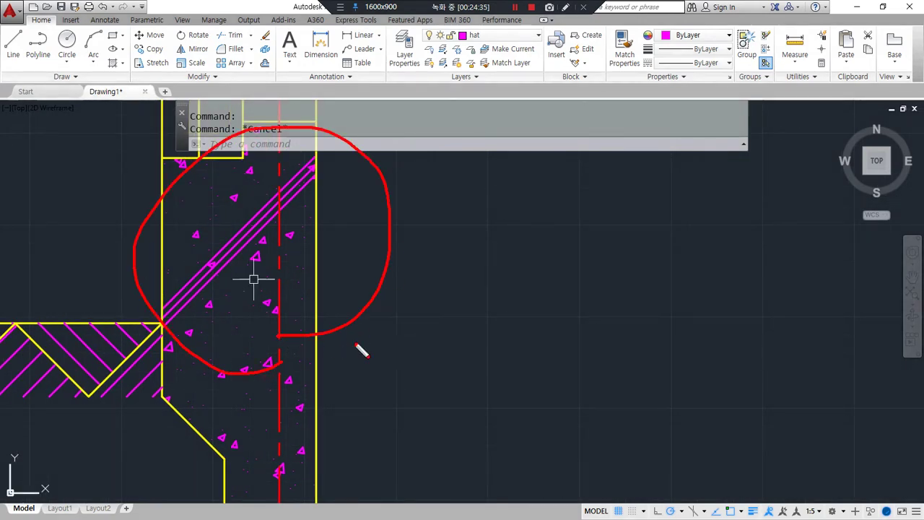
{"action": "key", "text": "ctrl+alt+d"}
{"action": "scroll", "coordinate": [408, 330], "scroll_direction": "down", "scroll_amount": 5}
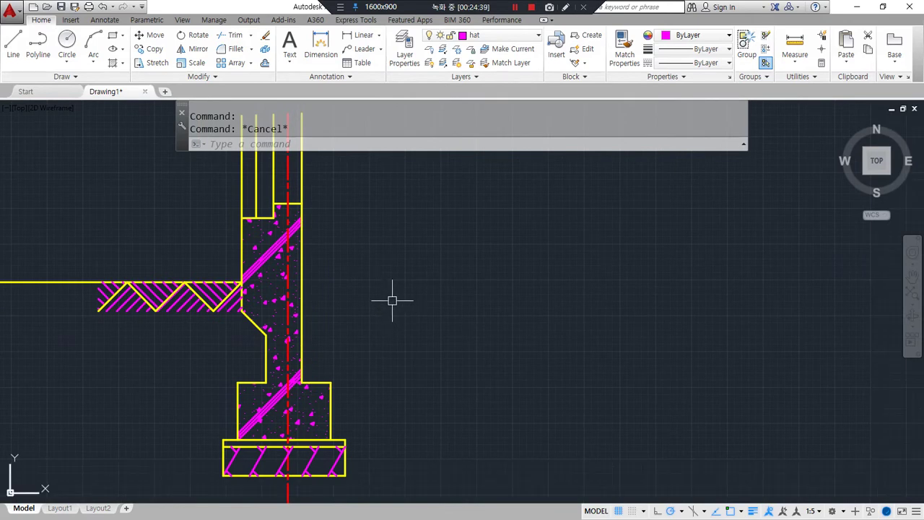
- Draw a line closing the open wall tops, from the outermost wall line's upper end to the innermost one's
{"action": "middle_click_drag", "start_coordinate": [390, 302], "coordinate": [394, 346]}
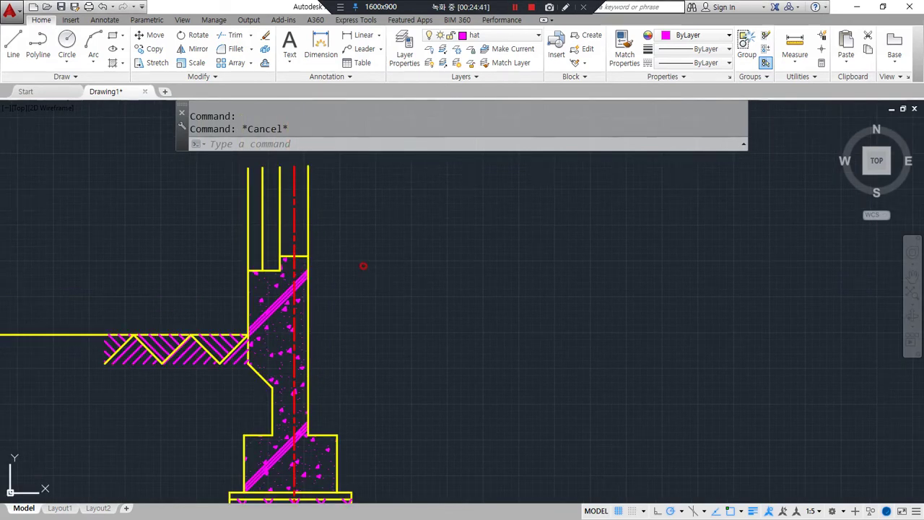
{"action": "middle_click_drag", "start_coordinate": [350, 212], "coordinate": [354, 261]}
{"action": "scroll", "coordinate": [286, 201], "scroll_direction": "up", "scroll_amount": 4}
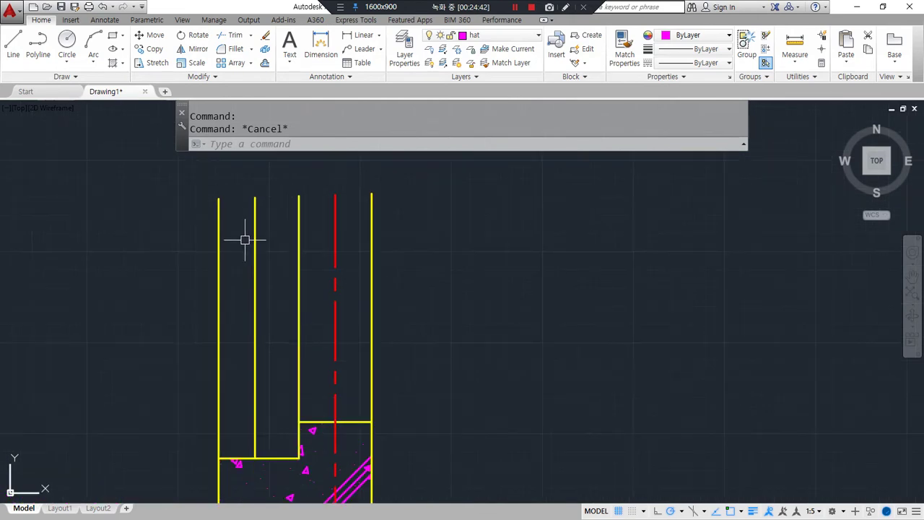
{"action": "type", "text": "l"}
{"action": "key", "text": "Return"}
{"action": "left_click", "coordinate": [222, 238]}
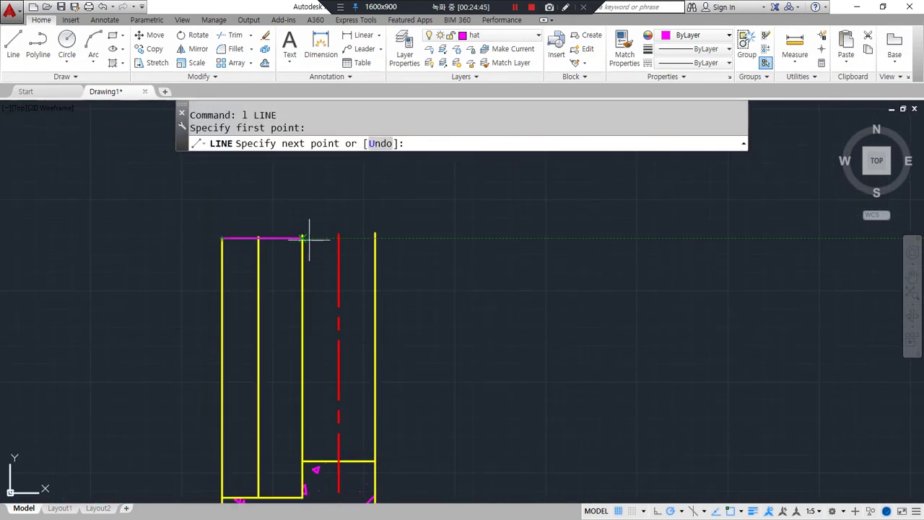
{"action": "left_click", "coordinate": [373, 232]}
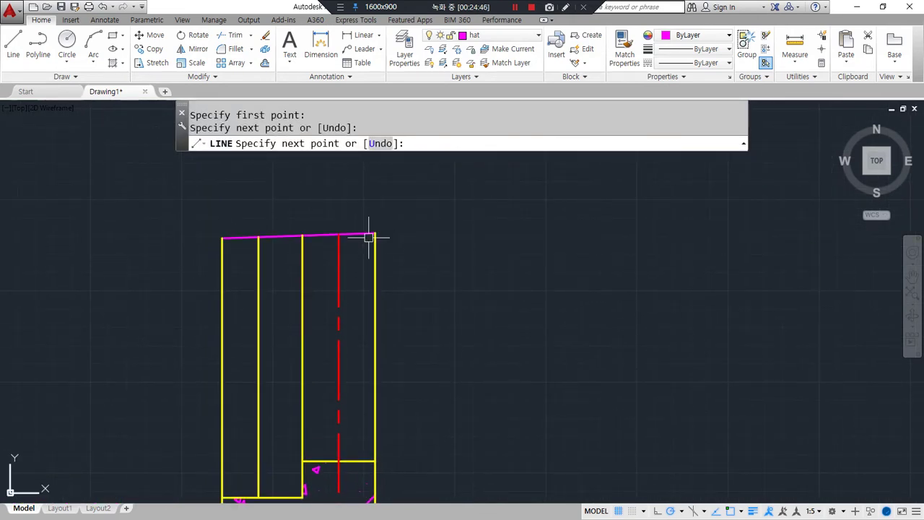
{"action": "key", "text": "Return"}
- Hatch both halves of the wide inner wall leaf around the centre line with the AR-BRSTD brick pattern
{"action": "middle_click_drag", "start_coordinate": [333, 339], "coordinate": [342, 310]}
{"action": "type", "text": "h"}
{"action": "key", "text": "Return"}
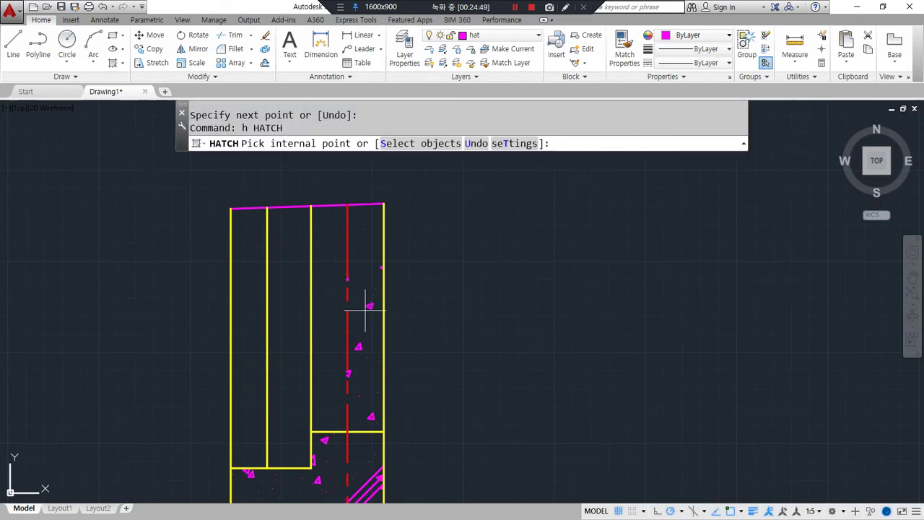
{"action": "left_click", "coordinate": [351, 304]}
{"action": "left_click", "coordinate": [329, 303]}
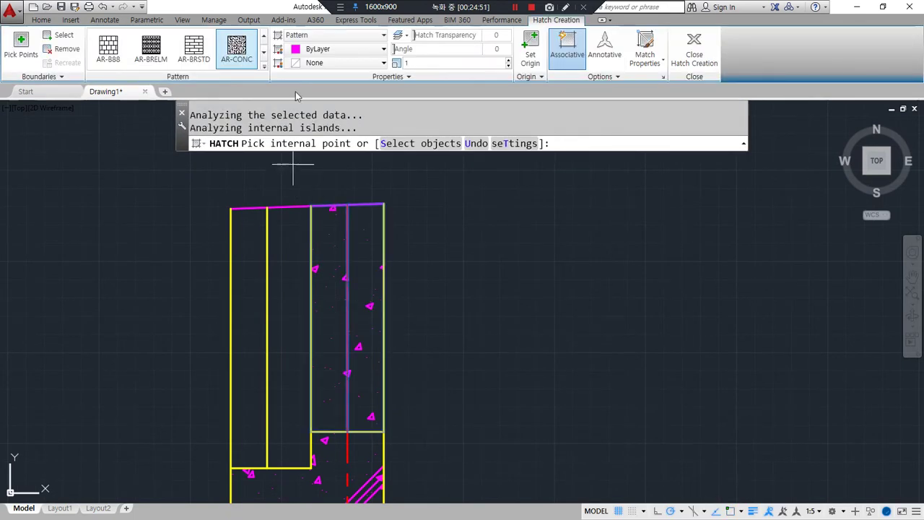
{"action": "left_click", "coordinate": [261, 66]}
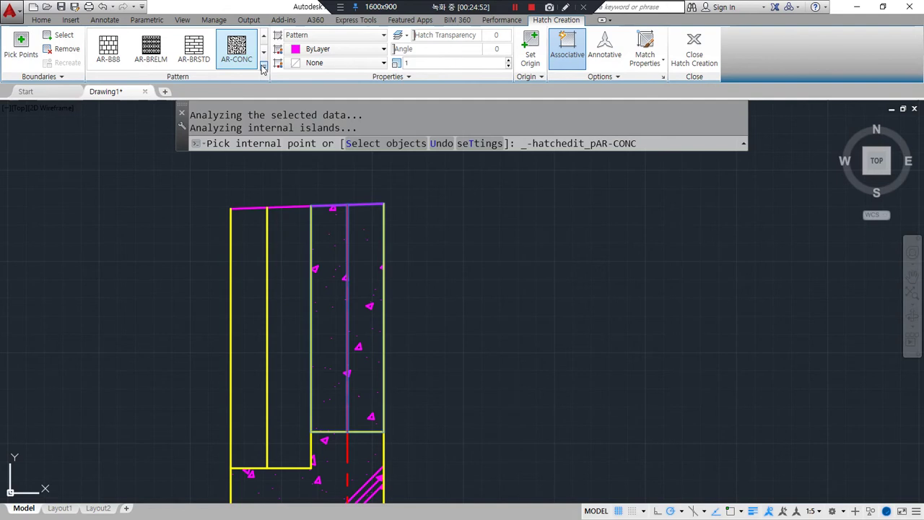
{"action": "left_click", "coordinate": [195, 58]}
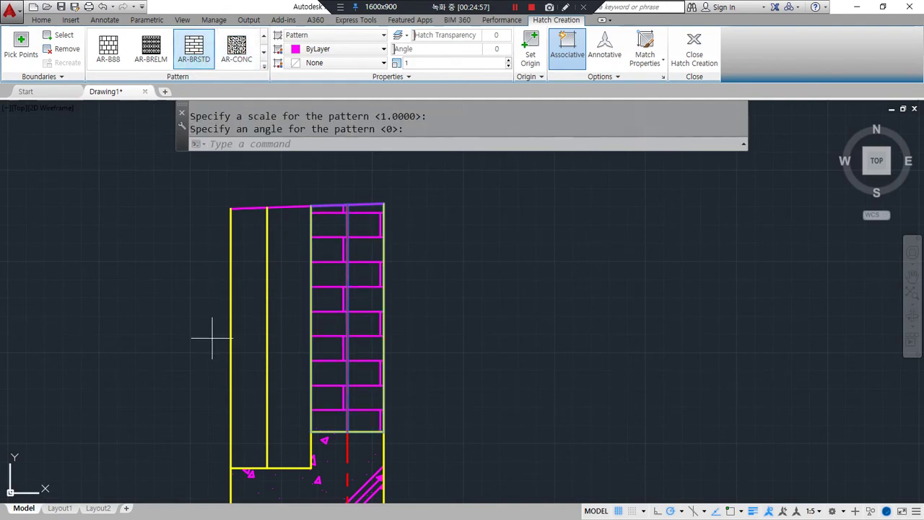
{"action": "left_click", "coordinate": [693, 49]}
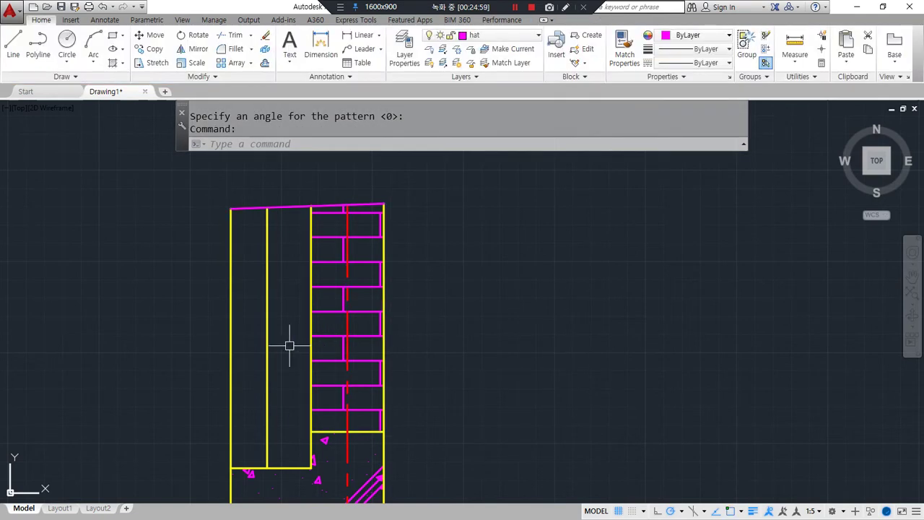
{"action": "key", "text": "Return"}
{"action": "key", "text": "Escape"}
{"action": "key", "text": "Escape"}
- Hatch the narrow outer wall leaf with the AR-BRSTD brick pattern at scale 1
{"action": "type", "text": "h"}
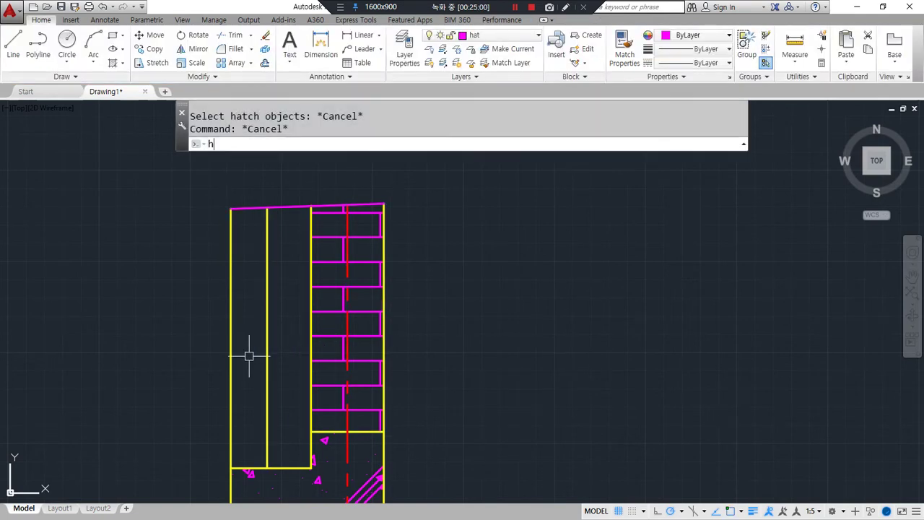
{"action": "key", "text": "Return"}
{"action": "left_click", "coordinate": [250, 349]}
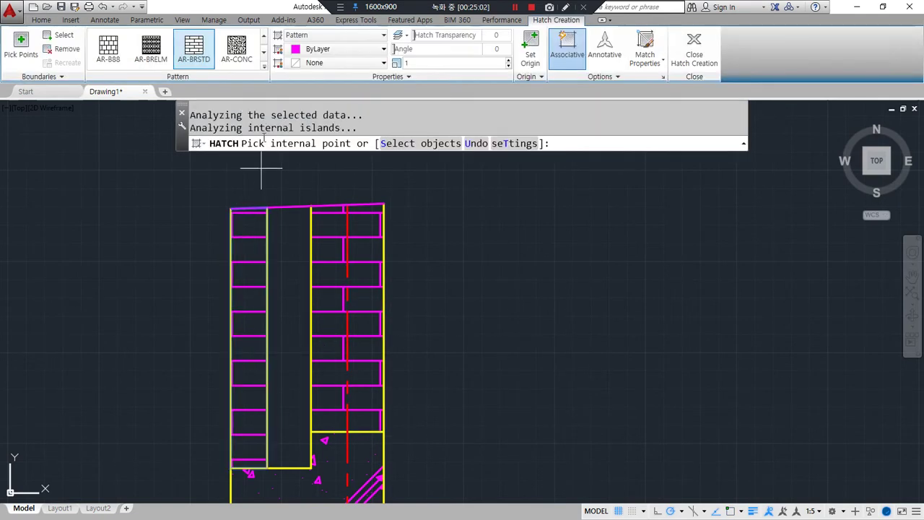
{"action": "left_click", "coordinate": [203, 59]}
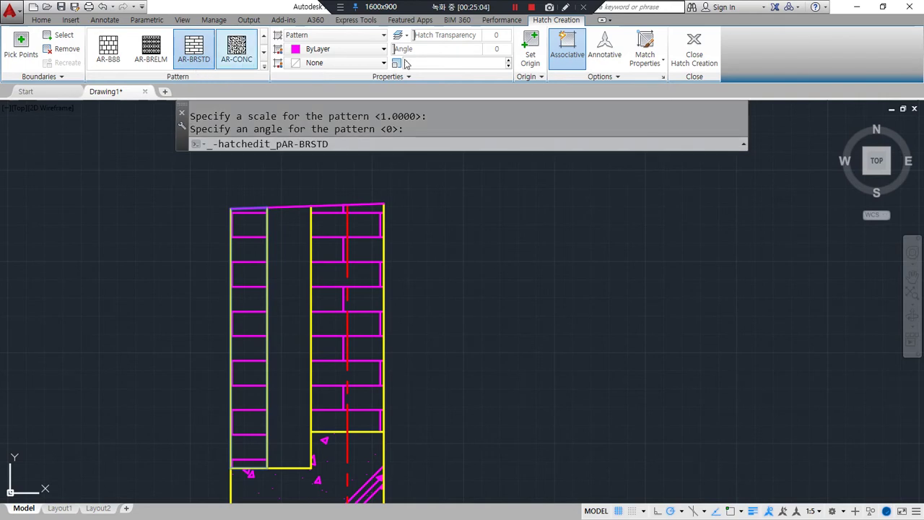
{"action": "left_click", "coordinate": [693, 52]}
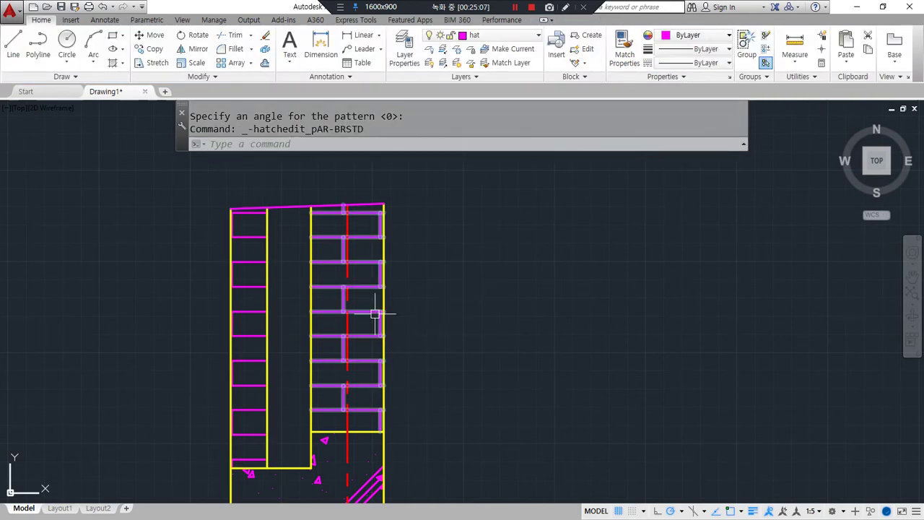
- Set the origin of the wide inner leaf's brick hatch to the lower corner of that leaf on the cavity side
{"action": "left_click", "coordinate": [373, 313]}
{"action": "left_click", "coordinate": [530, 62]}
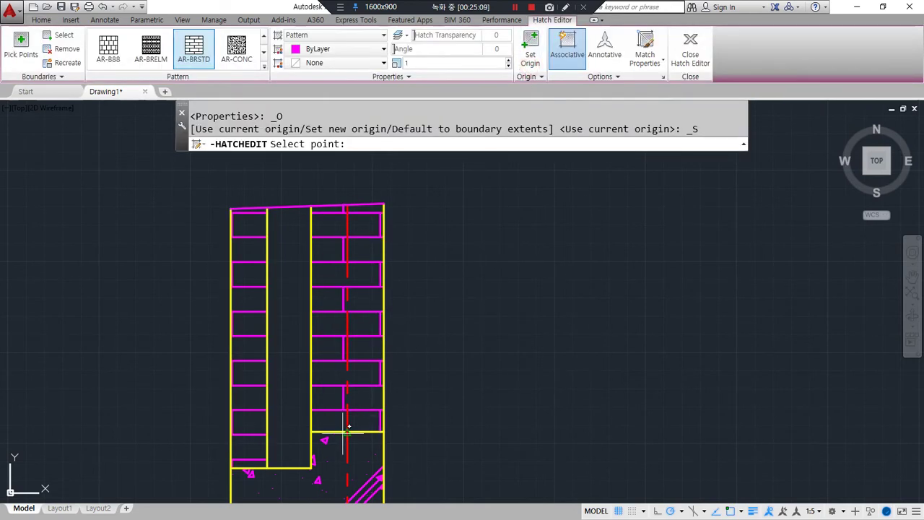
{"action": "left_click", "coordinate": [316, 432]}
{"action": "key", "text": "Return"}
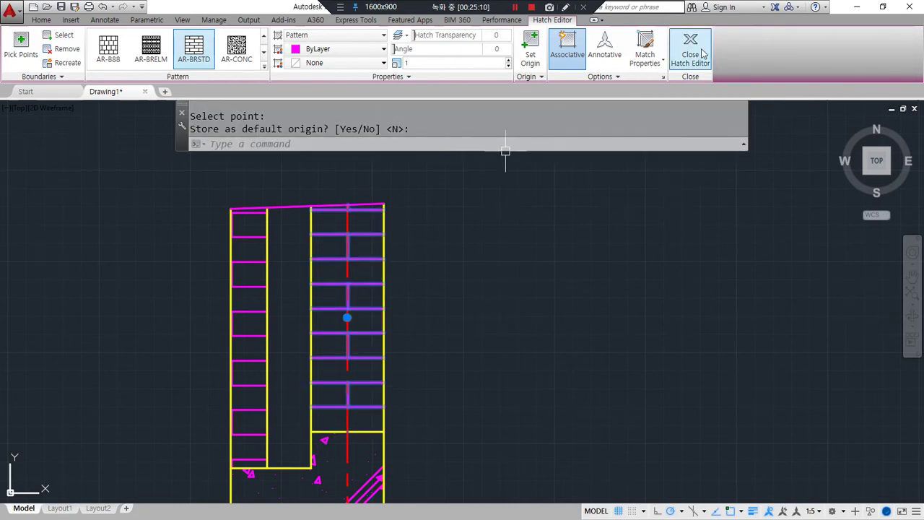
- Set the origin of the narrow outer leaf's brick hatch to the leaf's lower outside corner and finish the hatch edit
{"action": "left_click", "coordinate": [247, 433]}
{"action": "left_click", "coordinate": [530, 57]}
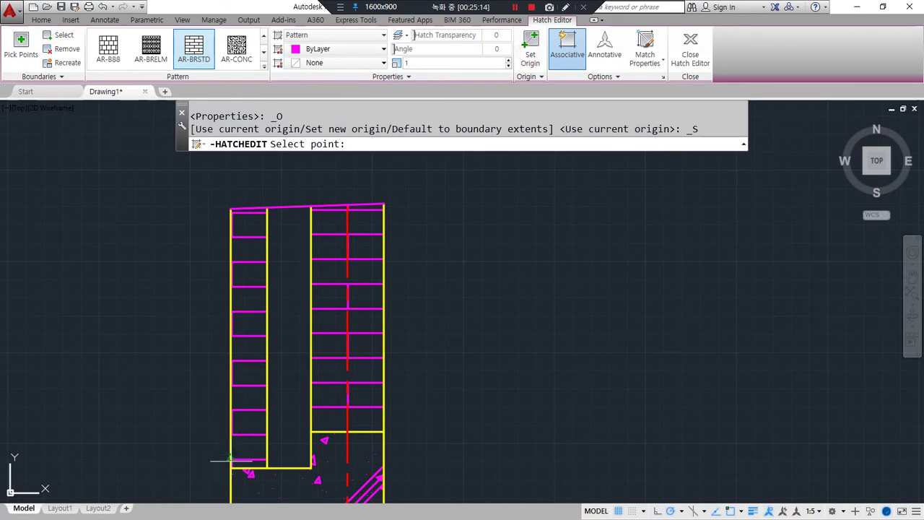
{"action": "left_click", "coordinate": [232, 467]}
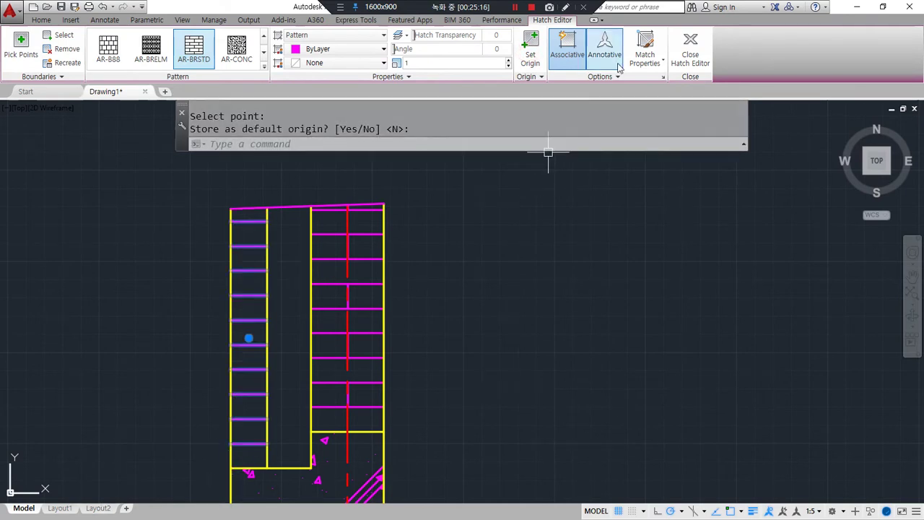
{"action": "left_click", "coordinate": [690, 51]}
{"action": "mouse_move", "coordinate": [350, 460]}
{"action": "left_mouse_down"}
{"action": "mouse_move", "coordinate": [263, 266]}
{"action": "mouse_move", "coordinate": [433, 415]}
{"action": "mouse_move", "coordinate": [328, 465]}
{"action": "left_mouse_up"}
{"action": "key", "text": "Escape"}
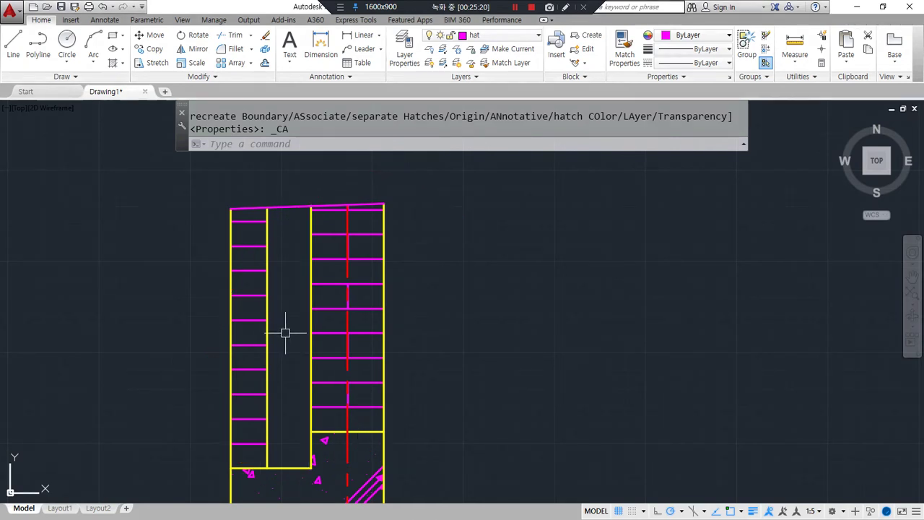
- Erase the sloping line that closes the wall tops
{"action": "left_click", "coordinate": [305, 207]}
{"action": "type", "text": "e"}
{"action": "key", "text": "Return"}
{"action": "type", "text": "o"}
{"action": "key", "text": "Return"}
{"action": "type", "text": "12"}
{"action": "key", "text": "Escape"}
- Offset the inner leaf's cavity-side line by 60 into the cavity
{"action": "type", "text": "o"}
{"action": "key", "text": "Return"}
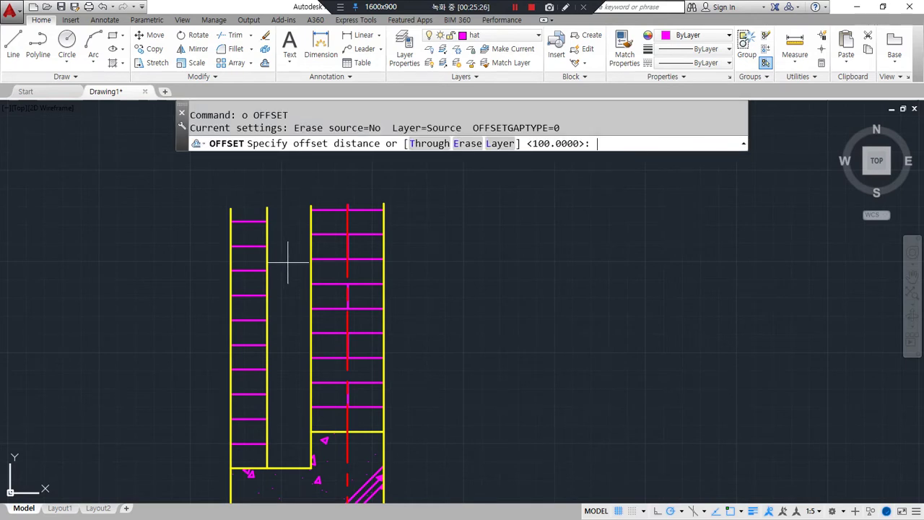
{"action": "type", "text": "60"}
{"action": "key", "text": "Return"}
{"action": "left_click", "coordinate": [311, 278]}
{"action": "left_click", "coordinate": [292, 285]}
{"action": "key", "text": "Return"}
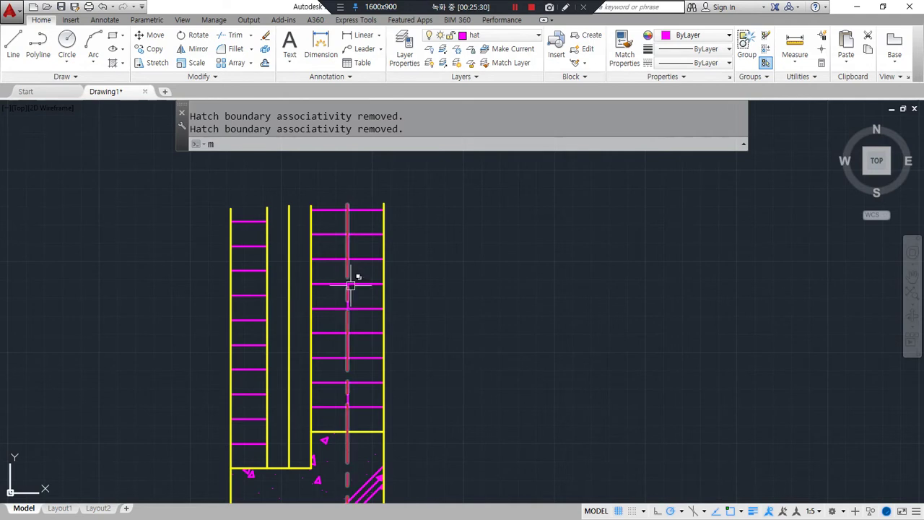
- Match the properties of the inner leaf's brick hatch onto the new line in the middle of the cavity
{"action": "type", "text": "ma"}
{"action": "key", "text": "Return"}
{"action": "left_click", "coordinate": [334, 258]}
{"action": "left_click", "coordinate": [288, 270]}
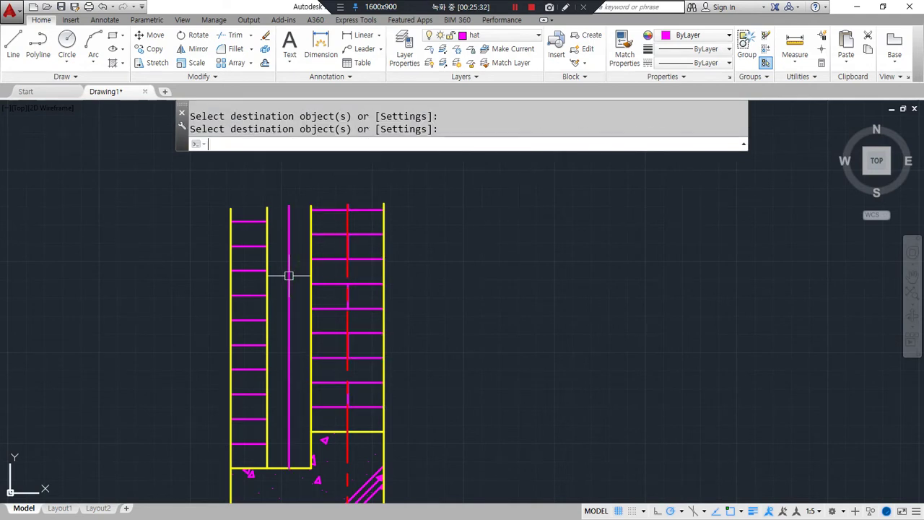
{"action": "key", "text": "Return"}
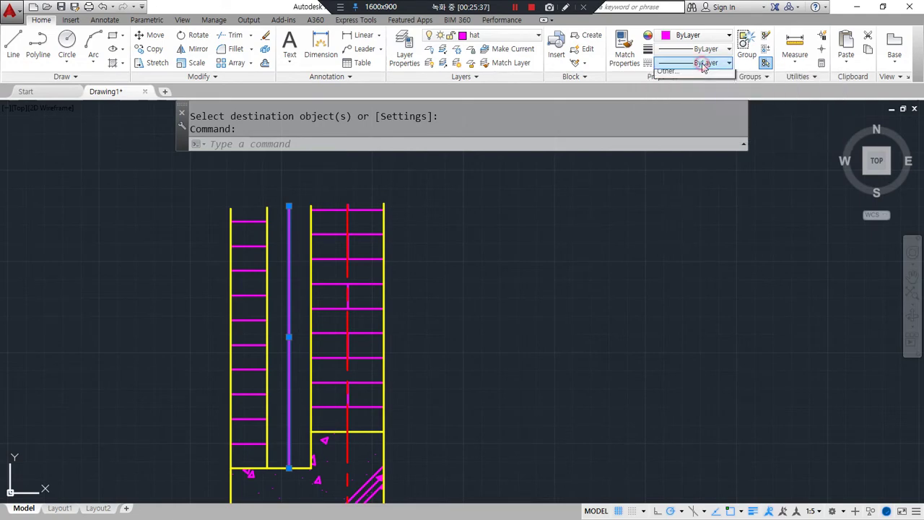
- Load the BATTING linetype from acadiso.lin into the drawing
{"action": "left_click", "coordinate": [692, 63]}
{"action": "left_click", "coordinate": [666, 134]}
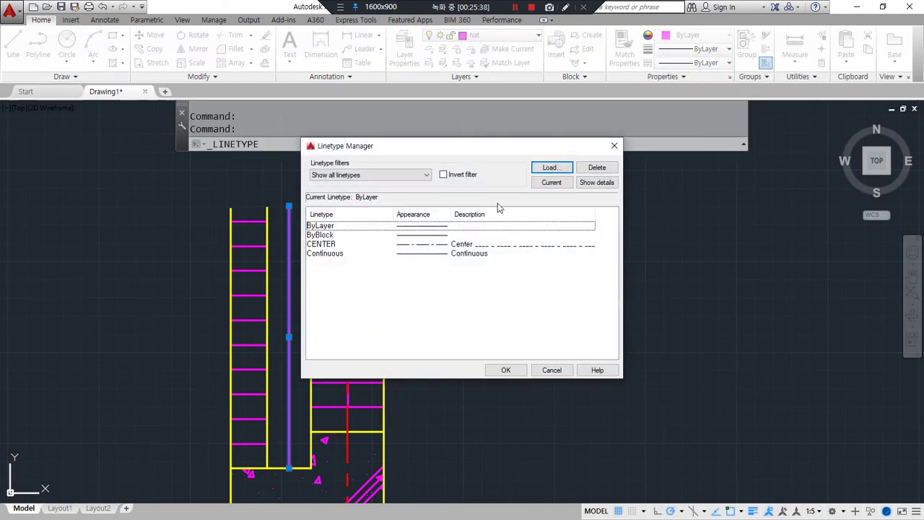
{"action": "left_click_drag", "start_coordinate": [451, 150], "coordinate": [599, 177]}
{"action": "left_click", "coordinate": [697, 193]}
{"action": "left_click", "coordinate": [529, 291]}
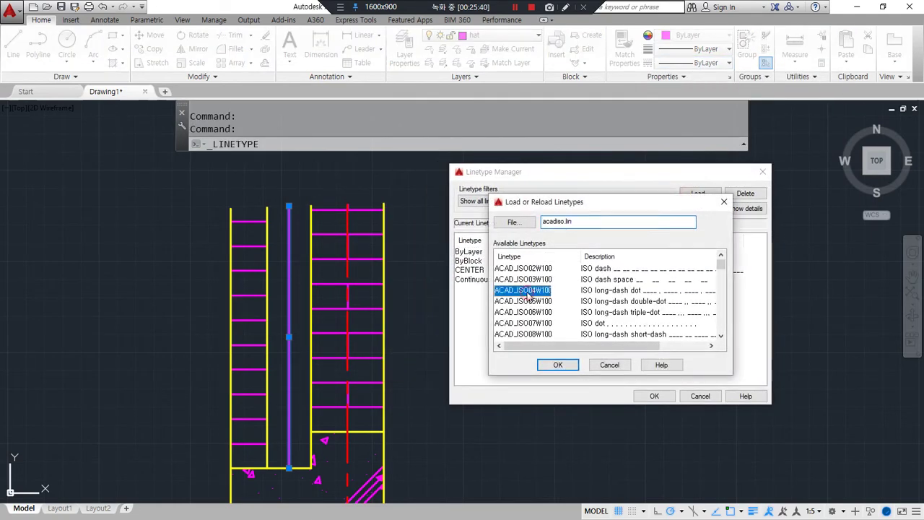
{"action": "key", "text": "b"}
{"action": "scroll", "coordinate": [531, 288], "scroll_direction": "down", "scroll_amount": 2}
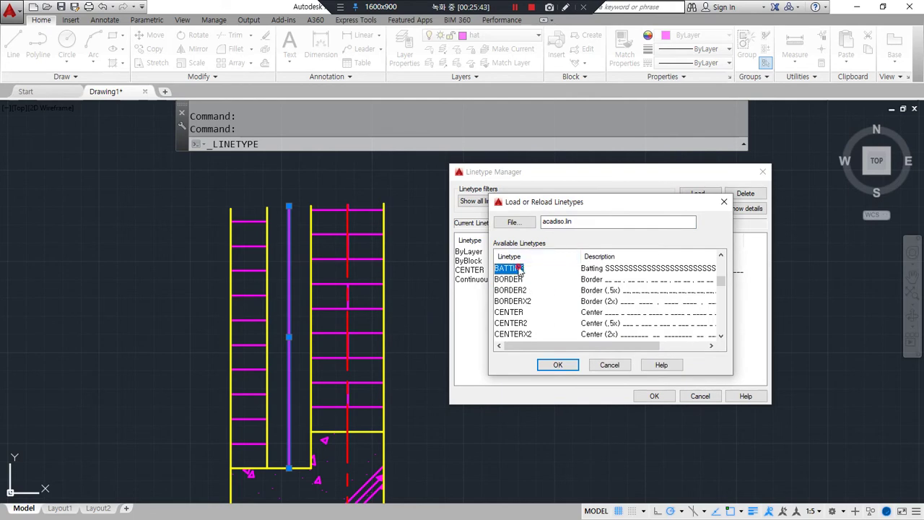
{"action": "double_click", "coordinate": [518, 269]}
{"action": "left_click", "coordinate": [654, 396]}
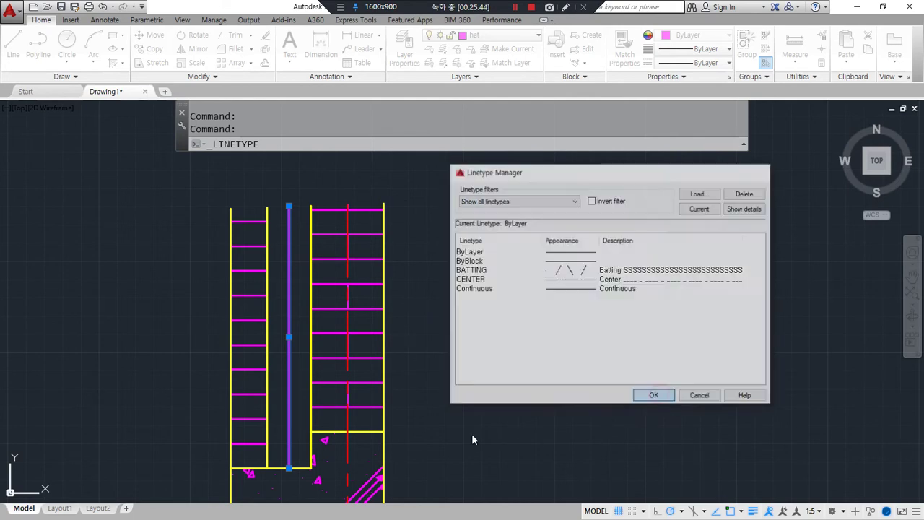
- Set the linetype of the cavity's middle line to BATTING to represent the insulation
{"action": "left_click", "coordinate": [284, 361]}
{"action": "left_click", "coordinate": [440, 192]}
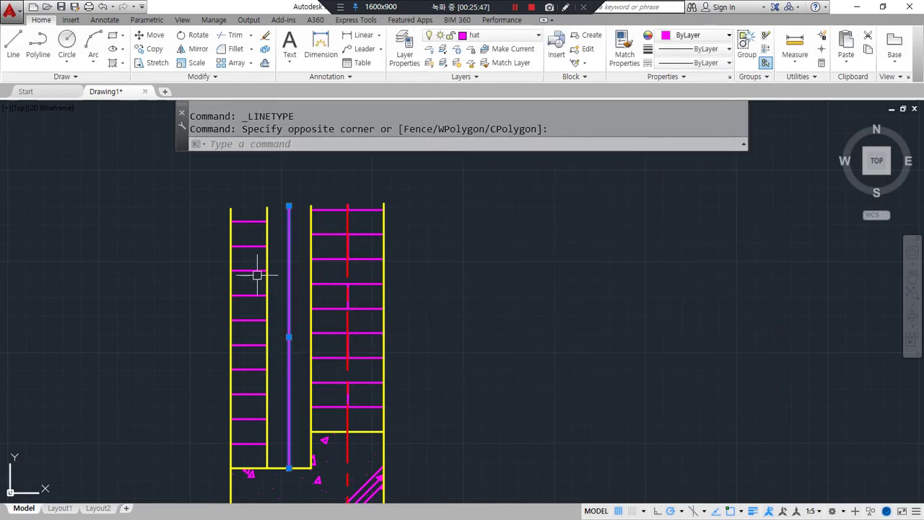
{"action": "key", "text": "ctrl+1"}
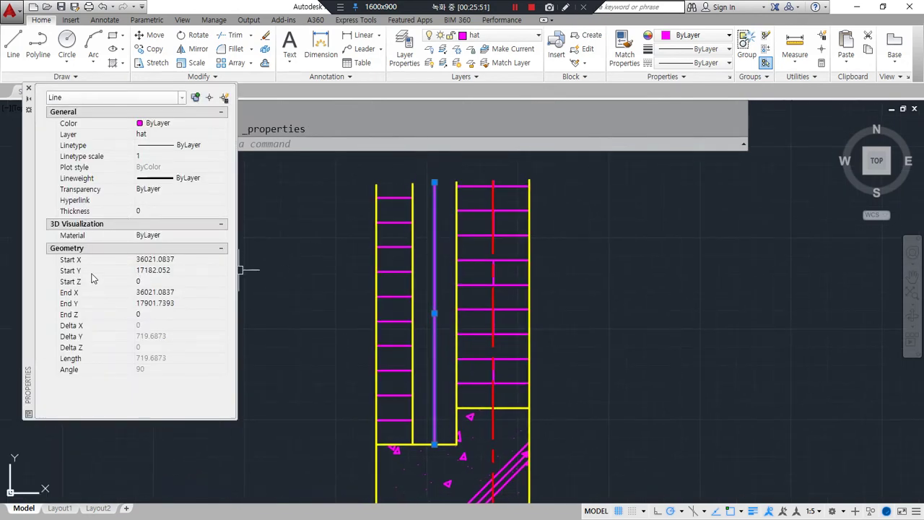
{"action": "left_click", "coordinate": [210, 146]}
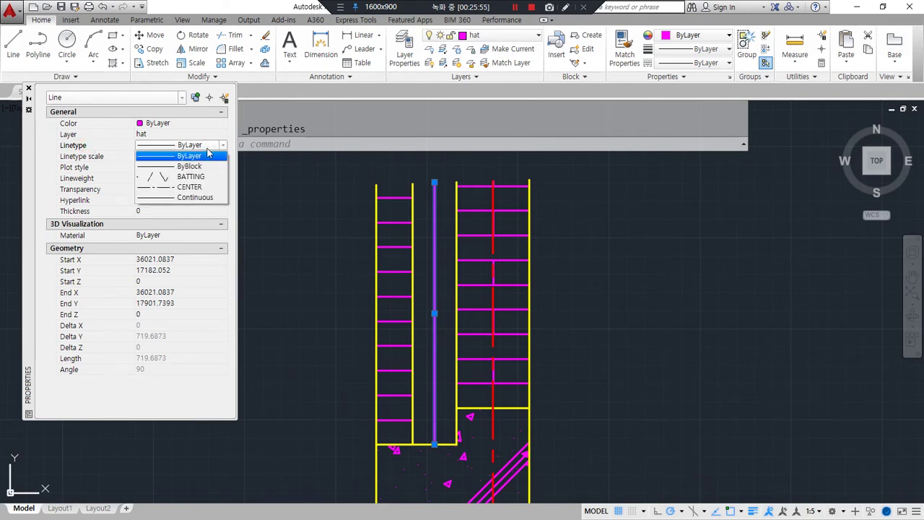
{"action": "left_click", "coordinate": [192, 177]}
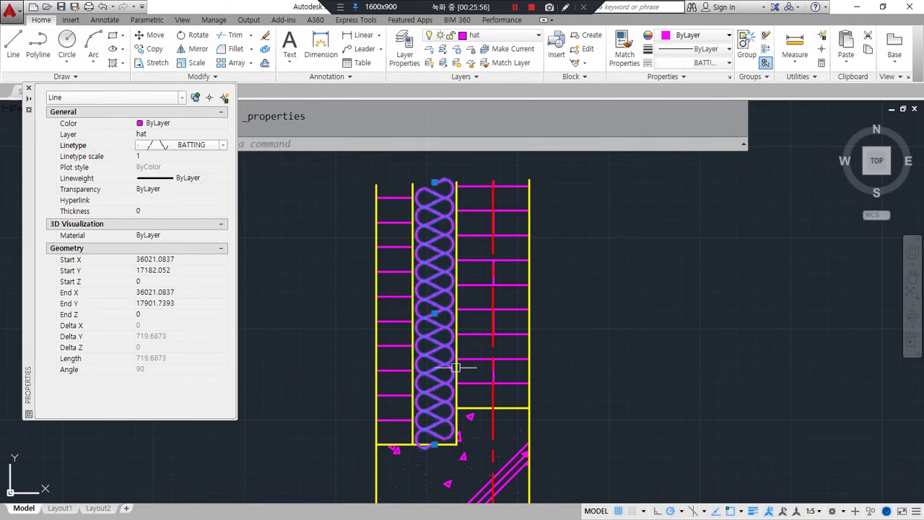
{"action": "key", "text": "Escape"}
{"action": "mouse_move", "coordinate": [480, 470]}
{"action": "left_mouse_down"}
{"action": "mouse_move", "coordinate": [258, 281]}
{"action": "mouse_move", "coordinate": [641, 353]}
{"action": "mouse_move", "coordinate": [519, 437]}
{"action": "left_mouse_up"}
{"action": "scroll", "coordinate": [586, 371], "scroll_direction": "down", "scroll_amount": 5}
{"action": "mouse_move", "coordinate": [604, 413]}
{"action": "middle_mouse_down"}
{"action": "mouse_move", "coordinate": [581, 268]}
{"action": "mouse_move", "coordinate": [576, 282]}
{"action": "middle_mouse_up"}
{"action": "scroll", "coordinate": [576, 282], "scroll_direction": "down", "scroll_amount": 4}
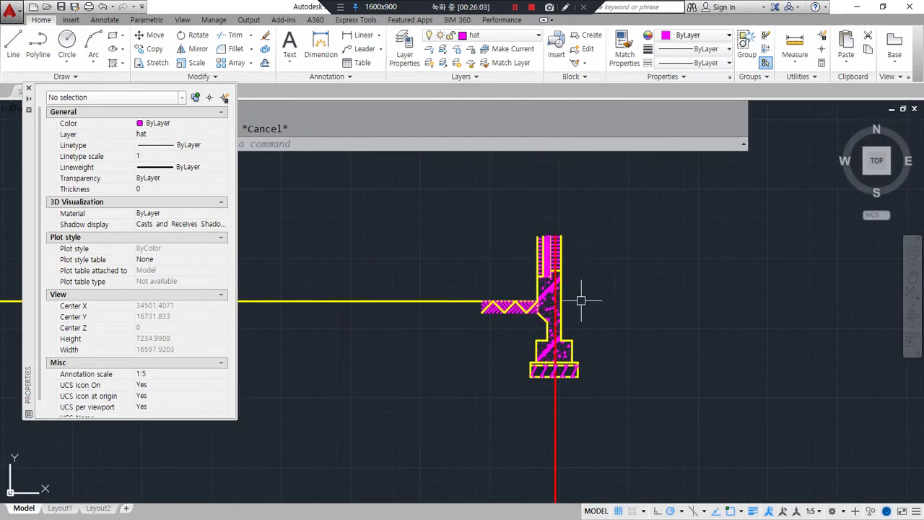
{"action": "scroll", "coordinate": [581, 301], "scroll_direction": "up", "scroll_amount": 2}
{"action": "mouse_move", "coordinate": [610, 455]}
{"action": "left_mouse_down"}
{"action": "mouse_move", "coordinate": [431, 146]}
{"action": "mouse_move", "coordinate": [697, 453]}
{"action": "left_mouse_up"}
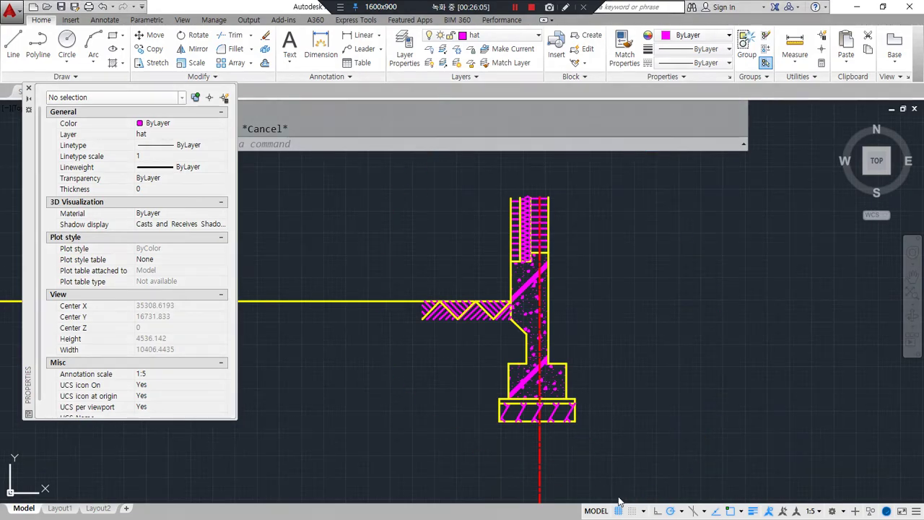
- Switch to the browser and examine the floor plan's entrance steps along section line A
{"action": "key", "text": "alt+Tab"}
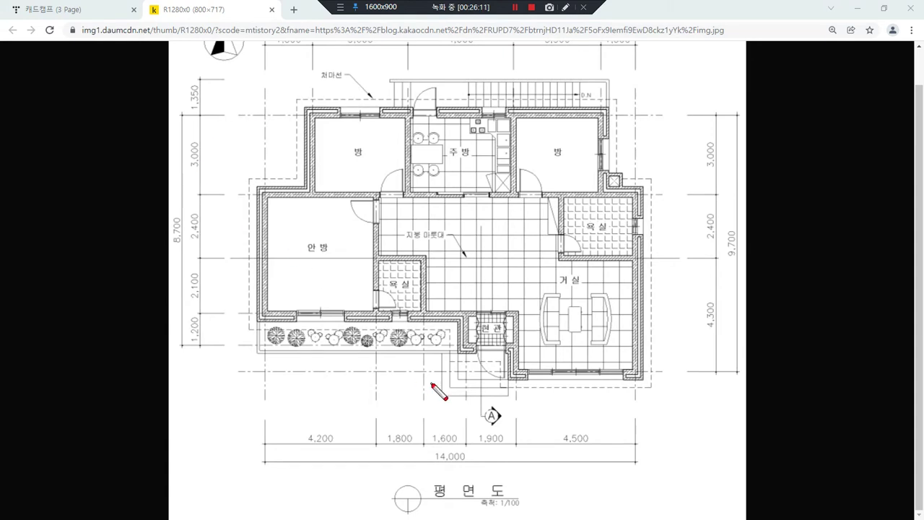
{"action": "mouse_move", "coordinate": [477, 427]}
{"action": "left_mouse_down"}
{"action": "mouse_move", "coordinate": [450, 371]}
{"action": "mouse_move", "coordinate": [482, 309]}
{"action": "mouse_move", "coordinate": [519, 383]}
{"action": "mouse_move", "coordinate": [495, 433]}
{"action": "left_mouse_up"}
{"action": "mouse_move", "coordinate": [512, 349]}
{"action": "left_mouse_down"}
{"action": "mouse_move", "coordinate": [474, 348]}
{"action": "mouse_move", "coordinate": [509, 347]}
{"action": "mouse_move", "coordinate": [491, 381]}
{"action": "left_mouse_up"}
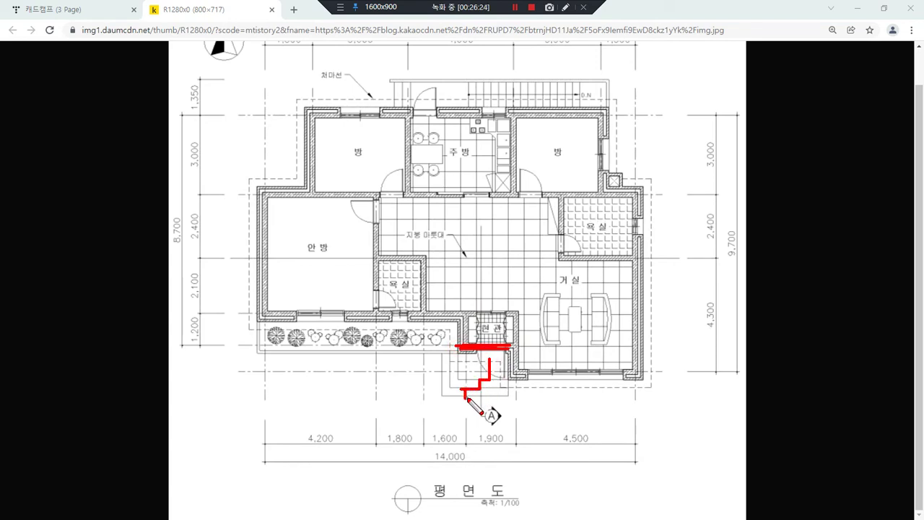
{"action": "left_click_drag", "start_coordinate": [453, 399], "coordinate": [452, 459]}
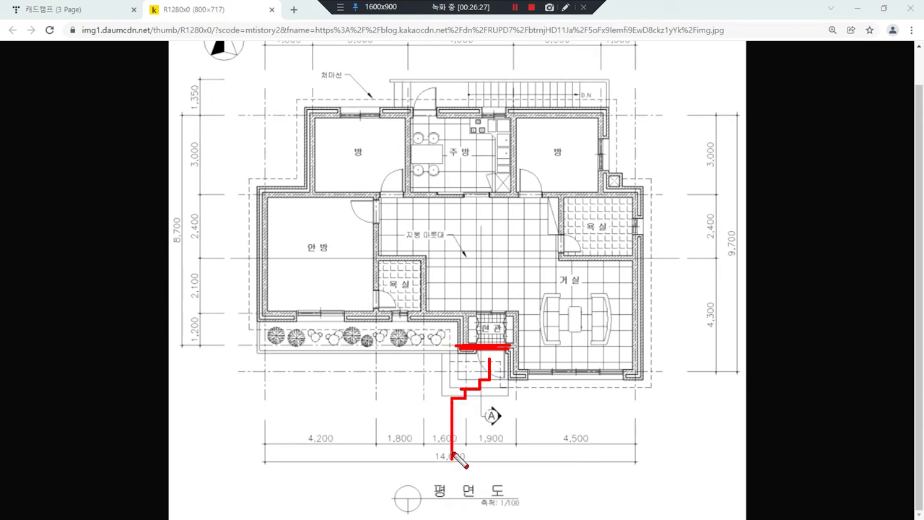
{"action": "mouse_move", "coordinate": [511, 446]}
{"action": "left_mouse_down"}
{"action": "mouse_move", "coordinate": [492, 461]}
{"action": "mouse_move", "coordinate": [469, 350]}
{"action": "mouse_move", "coordinate": [517, 451]}
{"action": "left_mouse_up"}
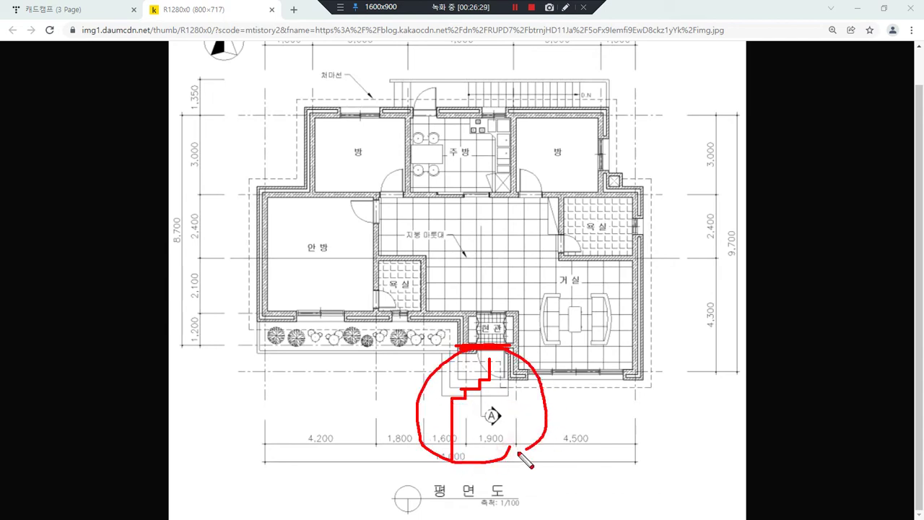
{"action": "key", "text": "e"}
{"action": "left_click_drag", "start_coordinate": [485, 283], "coordinate": [485, 419]}
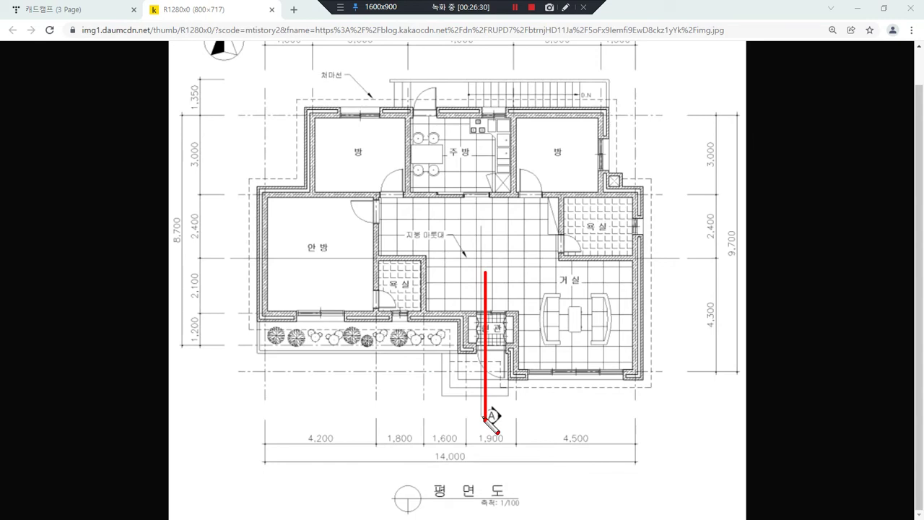
- Open the stair-section drawing from the 계단단면 그리기 blog post in a new tab and examine its levels, thicknesses and footing
{"action": "left_click", "coordinate": [71, 10]}
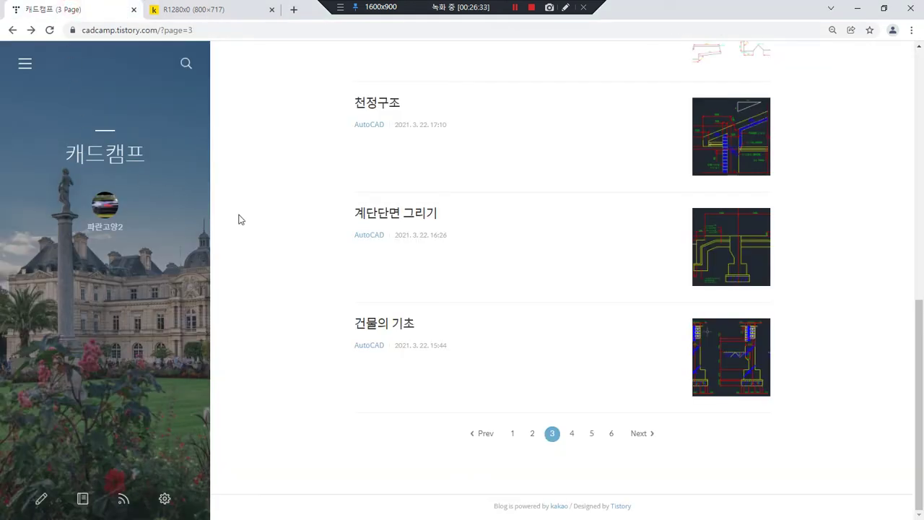
{"action": "left_click", "coordinate": [398, 221]}
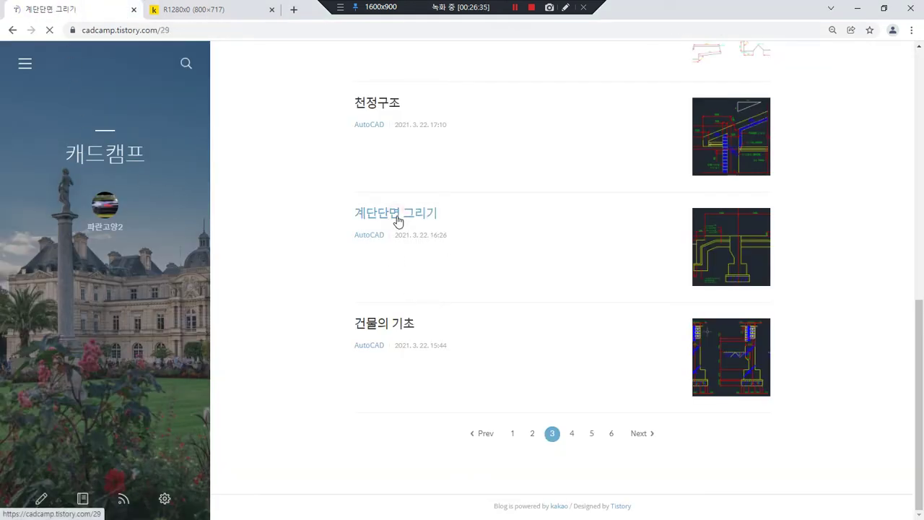
{"action": "mouse_move", "coordinate": [470, 420]}
{"action": "left_mouse_down"}
{"action": "mouse_move", "coordinate": [444, 229]}
{"action": "mouse_move", "coordinate": [525, 416]}
{"action": "left_mouse_up"}
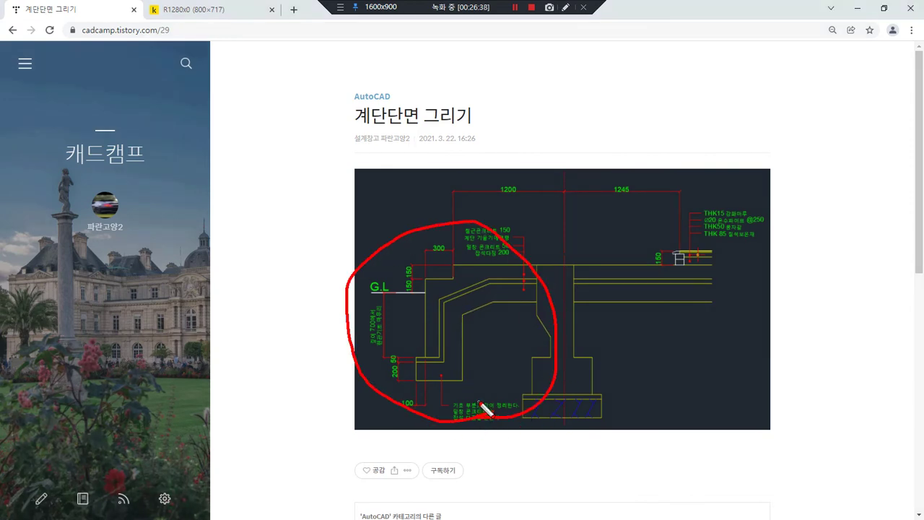
{"action": "right_click", "coordinate": [491, 202]}
{"action": "left_click", "coordinate": [516, 209]}
{"action": "left_click", "coordinate": [180, 11]}
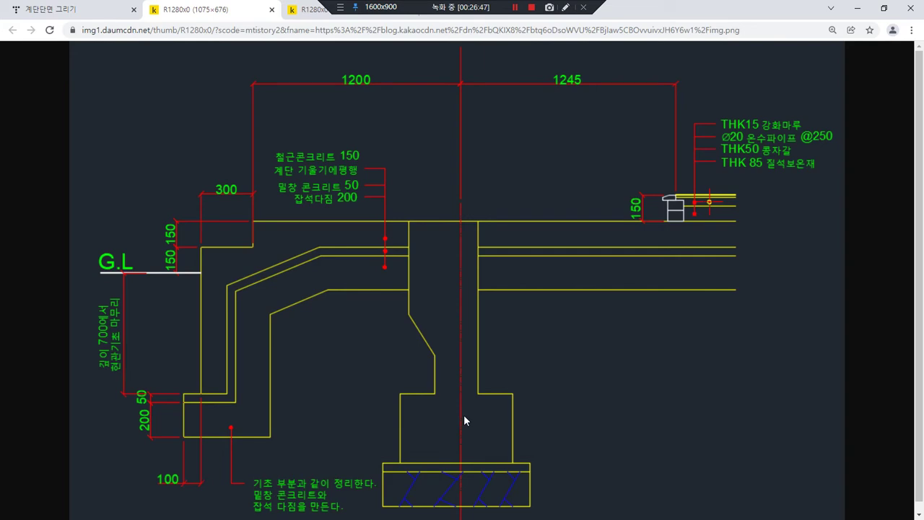
{"action": "mouse_move", "coordinate": [450, 486]}
{"action": "left_mouse_down"}
{"action": "mouse_move", "coordinate": [291, 376]}
{"action": "mouse_move", "coordinate": [583, 428]}
{"action": "mouse_move", "coordinate": [372, 490]}
{"action": "mouse_move", "coordinate": [550, 350]}
{"action": "mouse_move", "coordinate": [456, 509]}
{"action": "left_mouse_up"}
- Switch back to AutoCAD, delete the whole foundation and wall section, and zoom to all
{"action": "key", "text": "super+Down"}
{"action": "key", "text": "super+Down"}
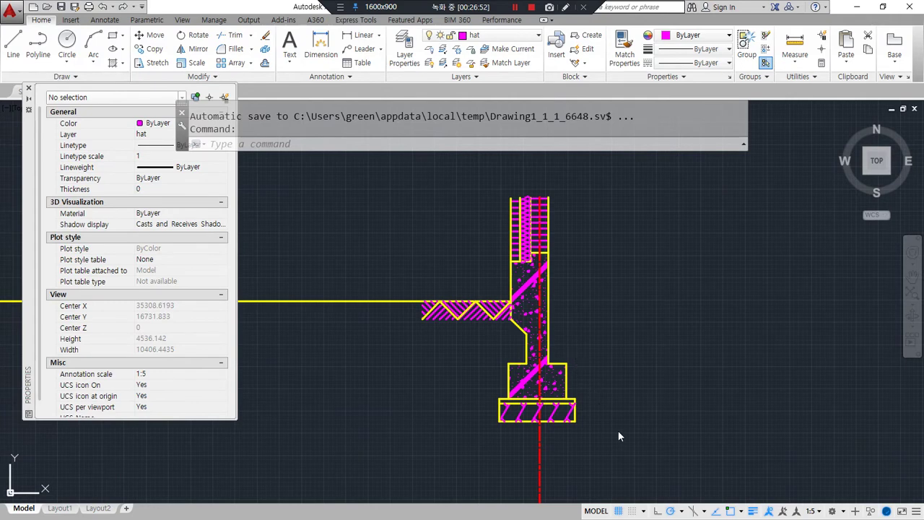
{"action": "left_click", "coordinate": [635, 467]}
{"action": "left_click", "coordinate": [238, 171]}
{"action": "key", "text": "Delete"}
{"action": "type", "text": "z"}
{"action": "key", "text": "Return"}
{"action": "type", "text": "a"}
{"action": "key", "text": "Return"}
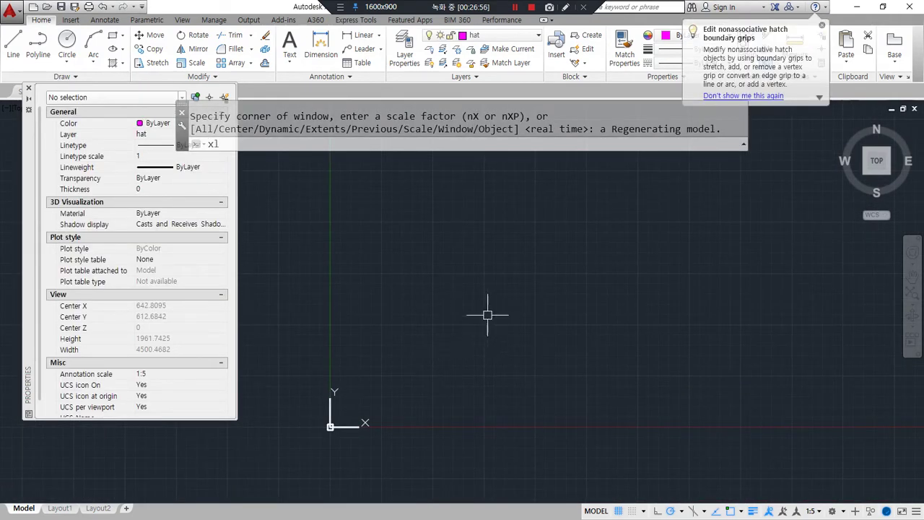
- Draw a horizontal and a vertical construction line through a common point at about (1592, 808)
{"action": "type", "text": "xl"}
{"action": "key", "text": "Return"}
{"action": "left_click", "coordinate": [658, 261]}
{"action": "left_click", "coordinate": [700, 262]}
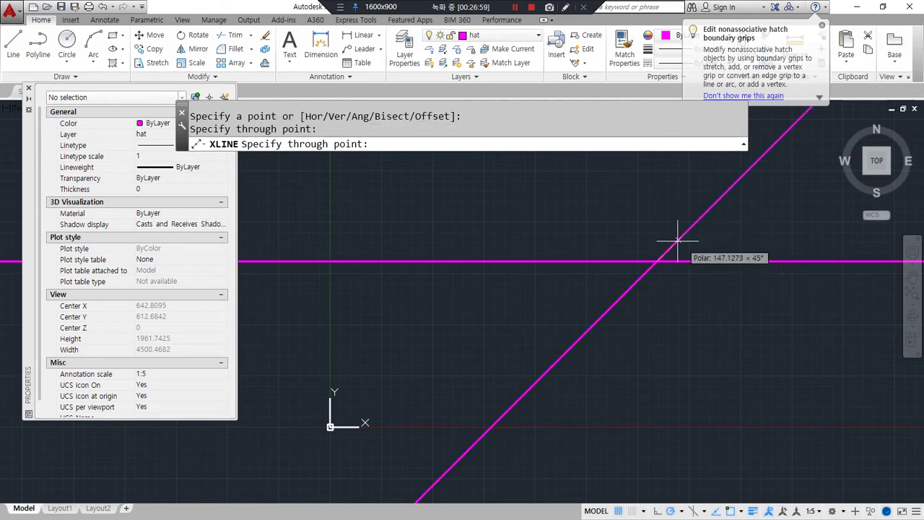
{"action": "left_click", "coordinate": [656, 232]}
{"action": "key", "text": "Return"}
- Assign both construction lines to the col layer
{"action": "left_click", "coordinate": [686, 289]}
{"action": "left_click", "coordinate": [616, 234]}
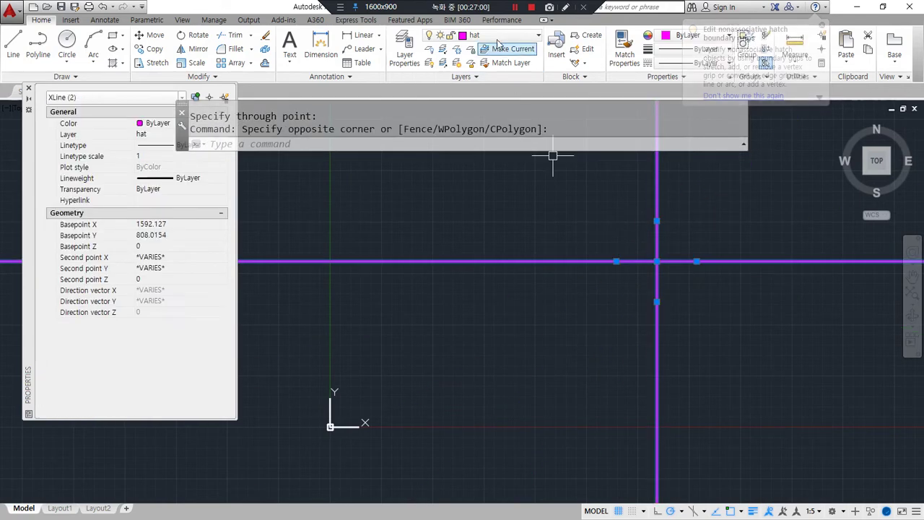
{"action": "left_click", "coordinate": [498, 35]}
{"action": "left_click", "coordinate": [491, 77]}
{"action": "key", "text": "Escape"}
{"action": "key", "text": "Escape"}
- Move the vertical construction line to the cen layer and return it to the col layer
{"action": "left_click", "coordinate": [668, 190]}
{"action": "left_click", "coordinate": [611, 155]}
{"action": "left_click", "coordinate": [505, 35]}
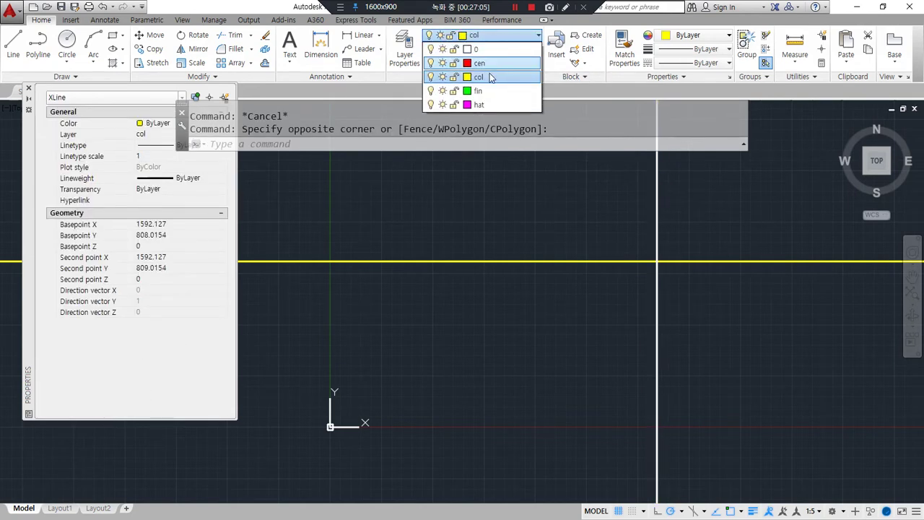
{"action": "left_click", "coordinate": [480, 63]}
{"action": "left_click", "coordinate": [487, 36]}
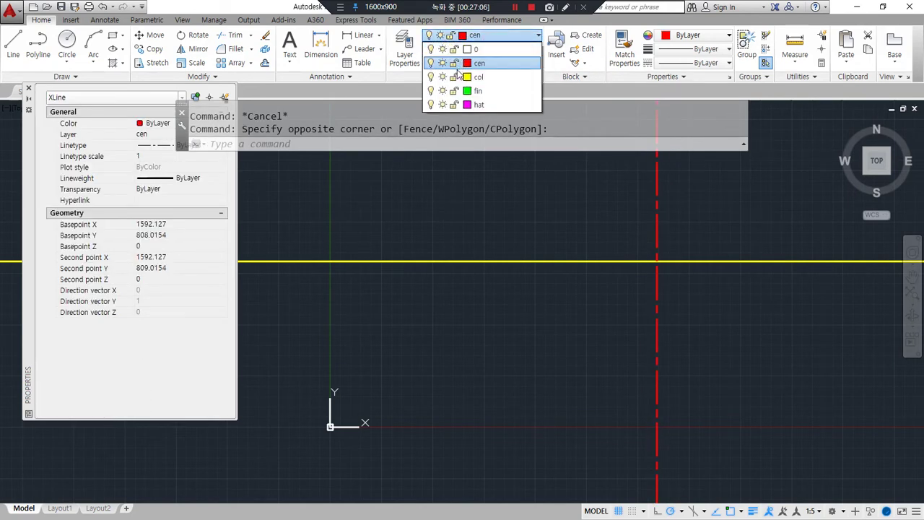
{"action": "left_click", "coordinate": [480, 77]}
{"action": "key", "text": "Escape"}
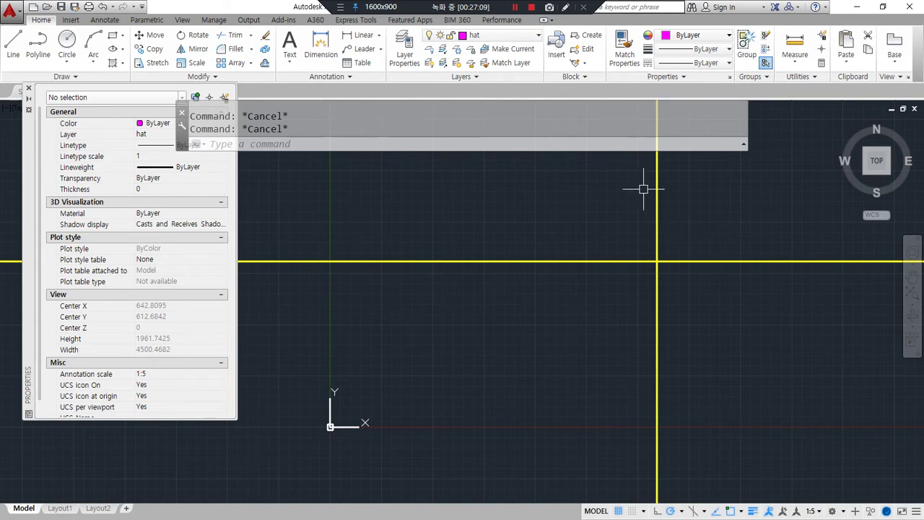
- Make col the current layer and assign the vertical construction line to the cen layer
{"action": "left_click", "coordinate": [507, 36]}
{"action": "left_click", "coordinate": [488, 78]}
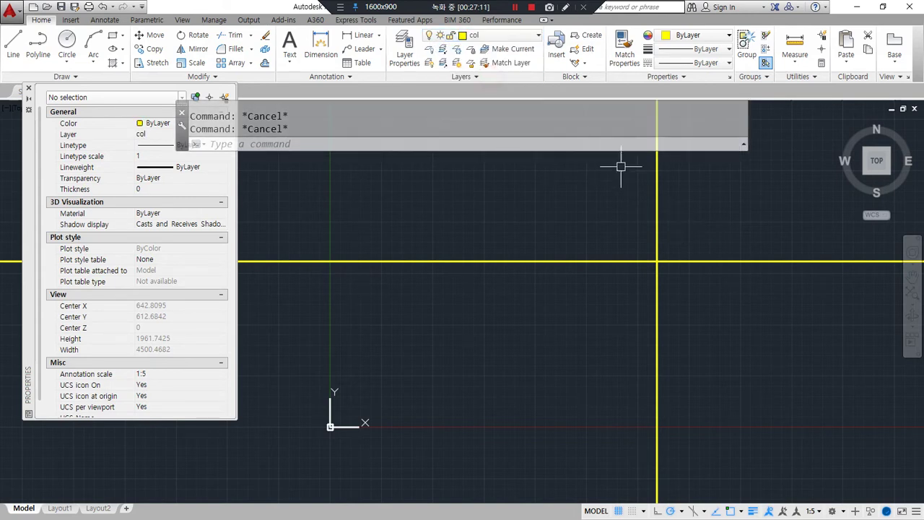
{"action": "left_click", "coordinate": [594, 186]}
{"action": "left_click", "coordinate": [771, 225]}
{"action": "left_click", "coordinate": [501, 37]}
{"action": "left_click", "coordinate": [495, 64]}
{"action": "key", "text": "Escape"}
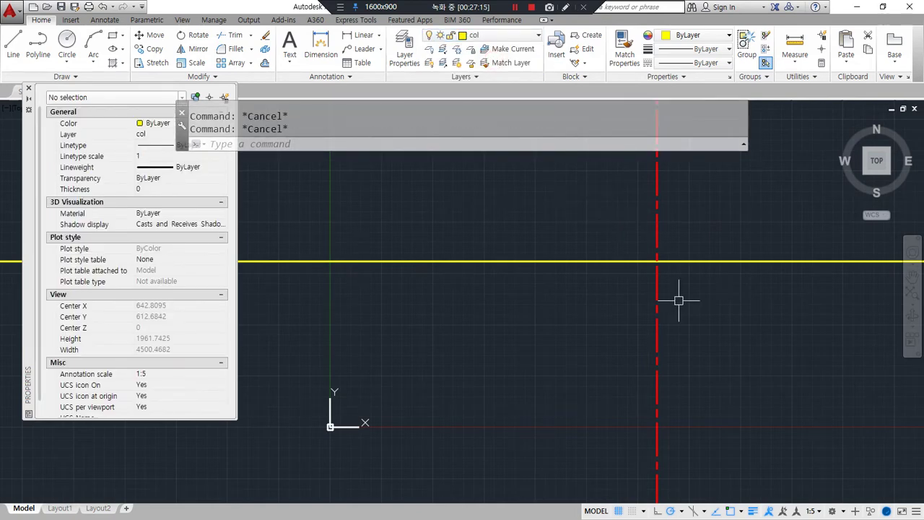
- Offset the horizontal construction line 700 downward
{"action": "type", "text": "o"}
{"action": "key", "text": "Return"}
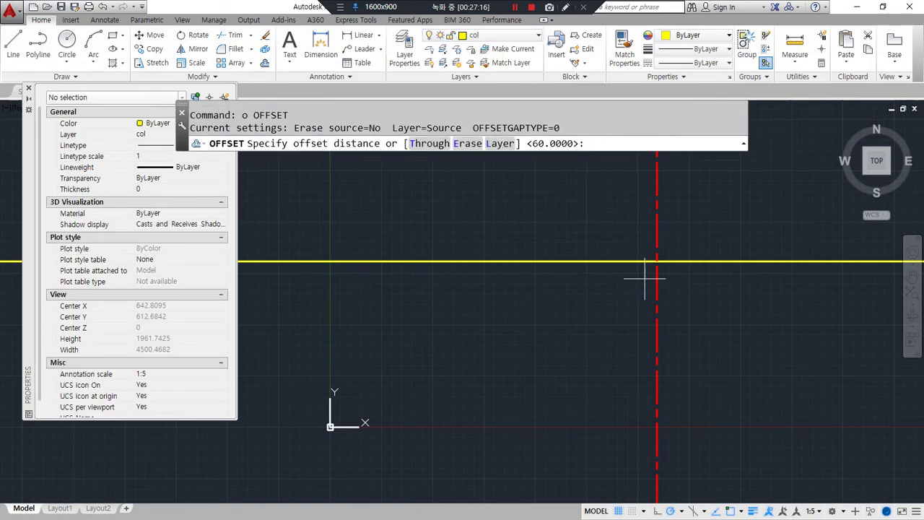
{"action": "type", "text": "700"}
{"action": "key", "text": "Return"}
{"action": "left_click", "coordinate": [608, 260]}
{"action": "left_click", "coordinate": [605, 335]}
{"action": "key", "text": "Return"}
{"action": "type", "text": "o"}
{"action": "key", "text": "Return"}
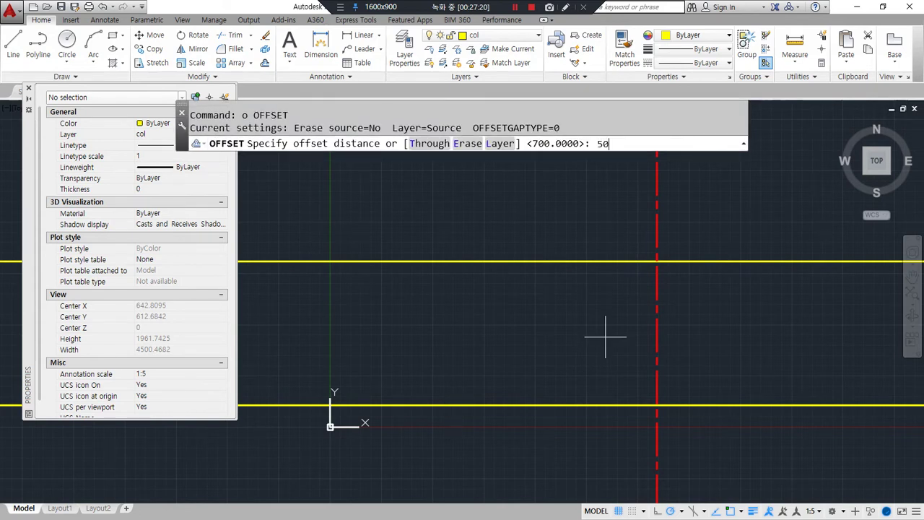
{"action": "key", "text": "Return"}
{"action": "key", "text": "Escape"}
{"action": "key", "text": "Escape"}
- Offset the lower horizontal line 400 downward to mark the next foundation level
{"action": "type", "text": "o"}
{"action": "key", "text": "Return"}
{"action": "key", "text": "Return"}
{"action": "left_click", "coordinate": [607, 405]}
{"action": "left_click", "coordinate": [606, 426]}
{"action": "scroll", "coordinate": [584, 332], "scroll_direction": "up", "scroll_amount": 3}
{"action": "key", "text": "Return"}
- Offset the lowest horizontal line a short distance downward to form a thin layer beneath it
{"action": "type", "text": "o"}
{"action": "key", "text": "Return"}
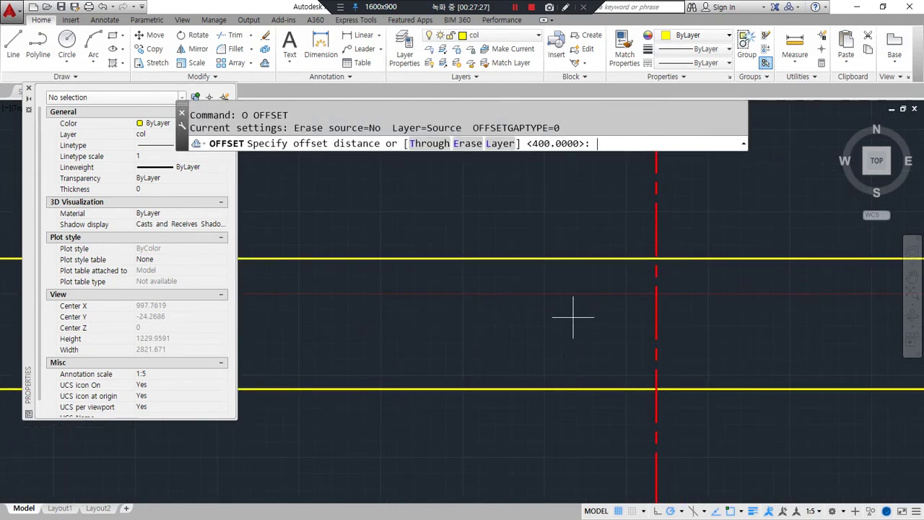
{"action": "key", "text": "Return"}
{"action": "left_click", "coordinate": [600, 390]}
{"action": "left_click", "coordinate": [575, 433]}
{"action": "key", "text": "Return"}
- Offset the new lowest horizontal line 200 downward for the bottom foundation layer
{"action": "type", "text": "o"}
{"action": "key", "text": "Return"}
{"action": "type", "text": "200"}
{"action": "key", "text": "Return"}
{"action": "left_click", "coordinate": [590, 405]}
{"action": "left_click", "coordinate": [590, 428]}
{"action": "key", "text": "Return"}
- Move all the construction lines together up and to the right, away from the origin
{"action": "scroll", "coordinate": [583, 392], "scroll_direction": "down", "scroll_amount": 4}
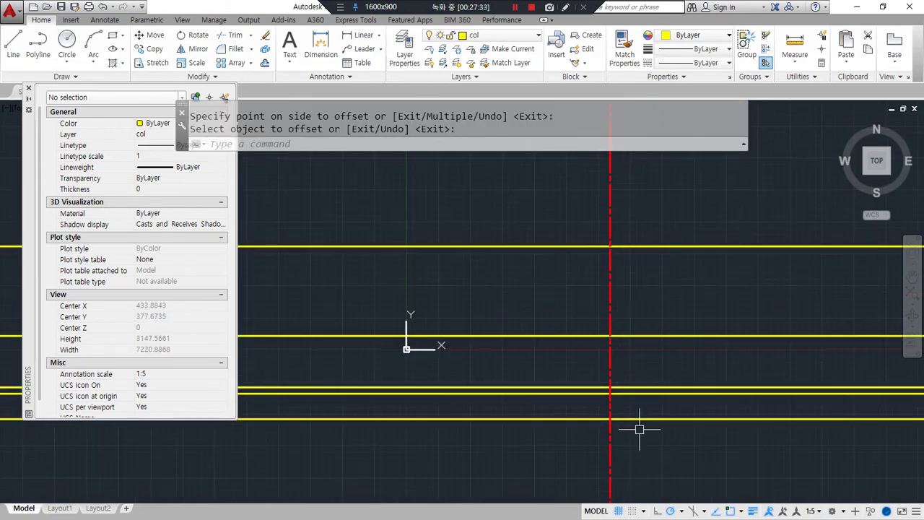
{"action": "type", "text": "m"}
{"action": "key", "text": "Return"}
{"action": "left_click", "coordinate": [671, 449]}
{"action": "left_click", "coordinate": [581, 244]}
{"action": "key", "text": "Return"}
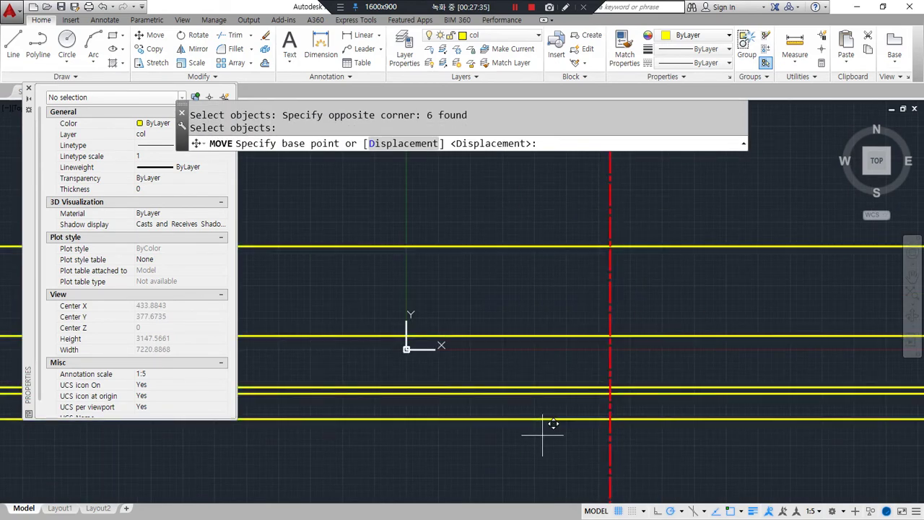
{"action": "left_click", "coordinate": [544, 434]}
{"action": "left_click", "coordinate": [747, 264]}
{"action": "scroll", "coordinate": [747, 270], "scroll_direction": "up", "scroll_amount": 3}
{"action": "middle_click_drag", "start_coordinate": [746, 270], "coordinate": [495, 402]}
- Offset the vertical centre line 210 to both sides
{"action": "type", "text": "o"}
{"action": "key", "text": "Return"}
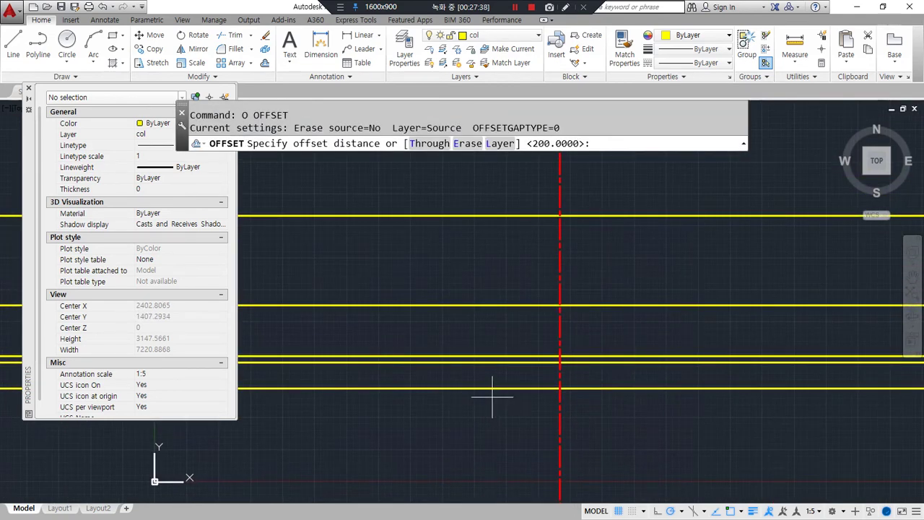
{"action": "mouse_move", "coordinate": [533, 182]}
{"action": "left_mouse_down"}
{"action": "mouse_move", "coordinate": [540, 226]}
{"action": "mouse_move", "coordinate": [647, 185]}
{"action": "left_mouse_up"}
{"action": "left_click_drag", "start_coordinate": [629, 165], "coordinate": [635, 209]}
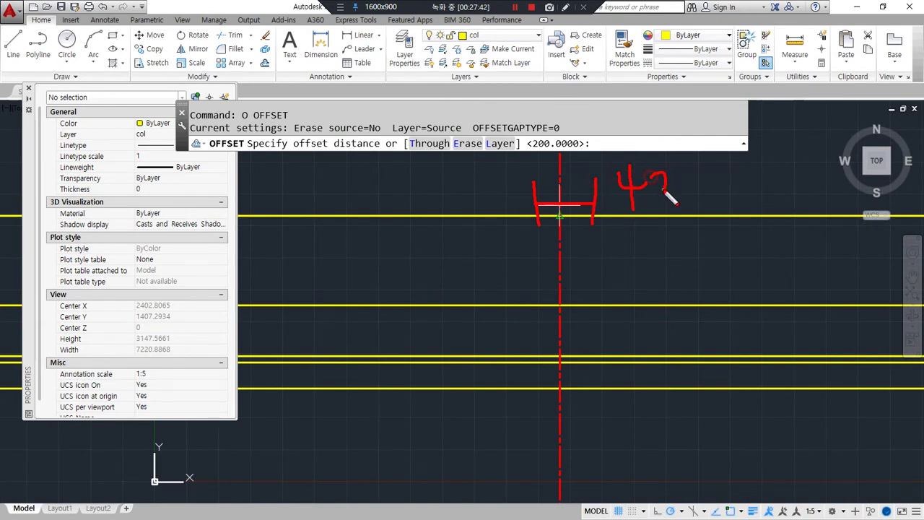
{"action": "key", "text": "Escape"}
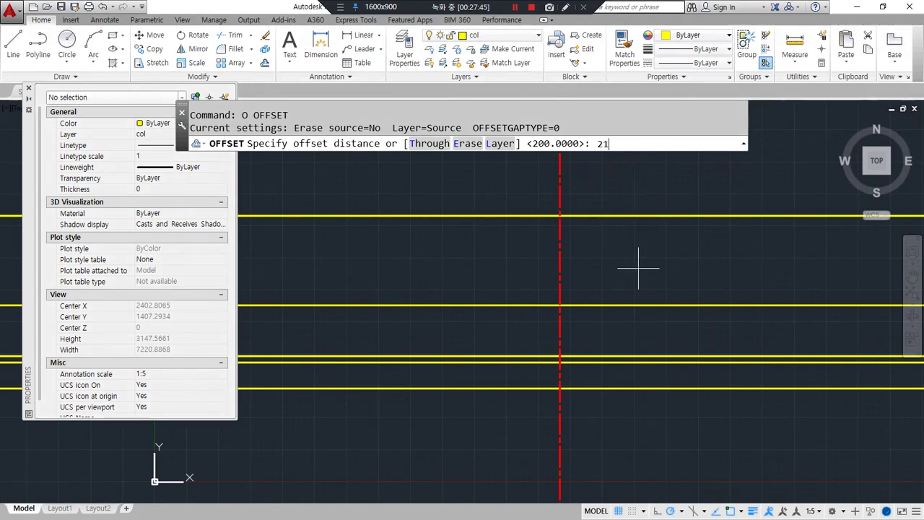
{"action": "type", "text": "0"}
{"action": "key", "text": "Return"}
{"action": "left_click", "coordinate": [564, 249]}
{"action": "left_click", "coordinate": [588, 243]}
{"action": "left_click", "coordinate": [563, 246]}
{"action": "left_click", "coordinate": [523, 256]}
{"action": "key", "text": "Return"}
- Match the two vertical lines beside the centre line to the properties of the yellow horizontal line
{"action": "type", "text": "ma"}
{"action": "key", "text": "Return"}
{"action": "left_click", "coordinate": [618, 216]}
{"action": "left_click", "coordinate": [583, 240]}
{"action": "left_click", "coordinate": [535, 249]}
{"action": "key", "text": "Return"}
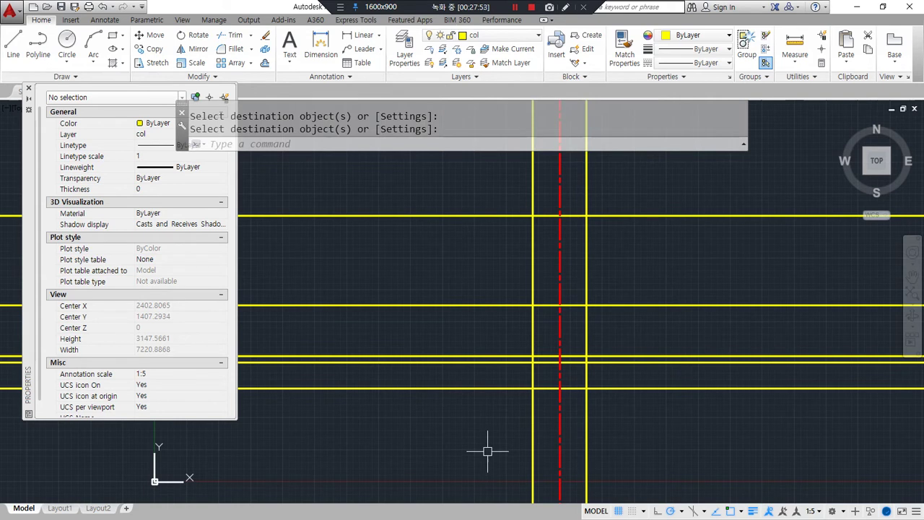
- Erase the two yellow vertical lines on either side of the centre line
{"action": "left_click", "coordinate": [589, 256]}
{"action": "left_click", "coordinate": [583, 265]}
{"action": "left_click", "coordinate": [534, 280]}
{"action": "type", "text": "e"}
{"action": "key", "text": "Return"}
- Offset the vertical centre line 100 to the right
{"action": "type", "text": "o"}
{"action": "key", "text": "Return"}
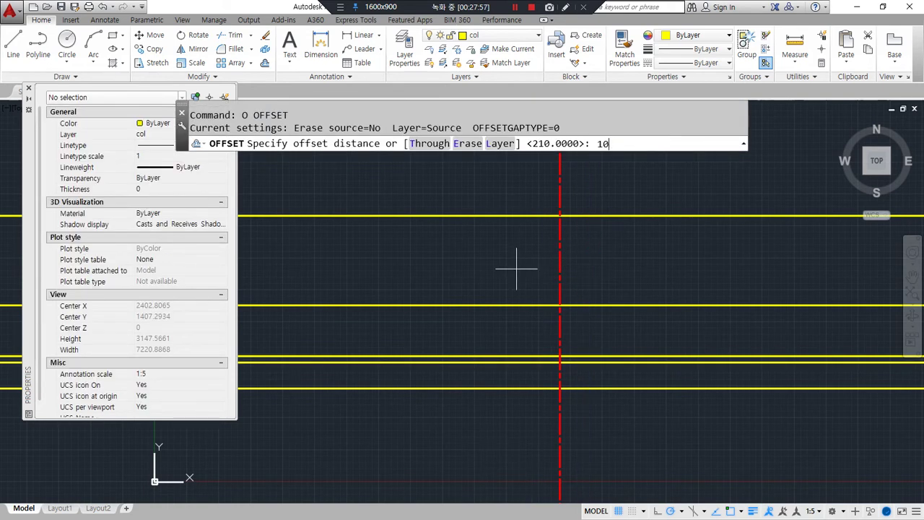
{"action": "type", "text": "100"}
{"action": "key", "text": "Return"}
{"action": "left_click", "coordinate": [560, 253]}
{"action": "left_click", "coordinate": [588, 251]}
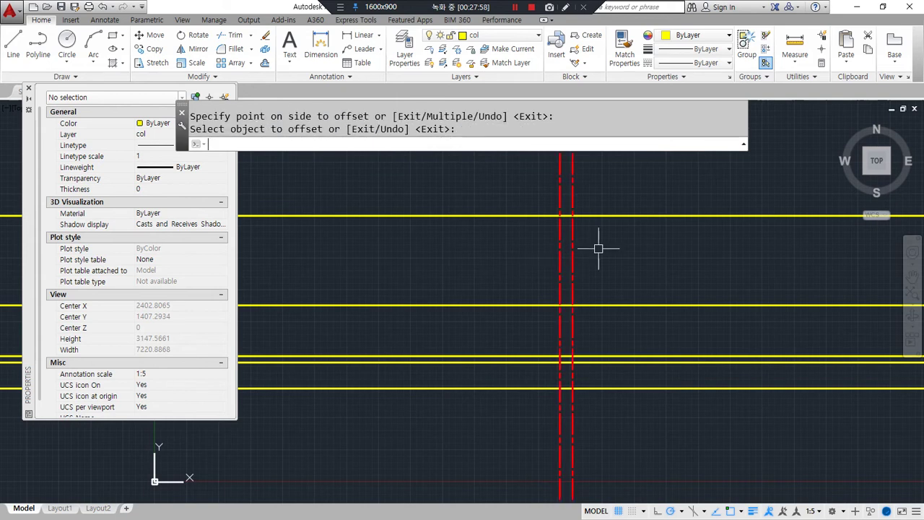
- Offset the vertical line right of the centre line 420 to the left, across the centre line
{"action": "key", "text": "Return"}
{"action": "key", "text": "Return"}
{"action": "type", "text": "4"}
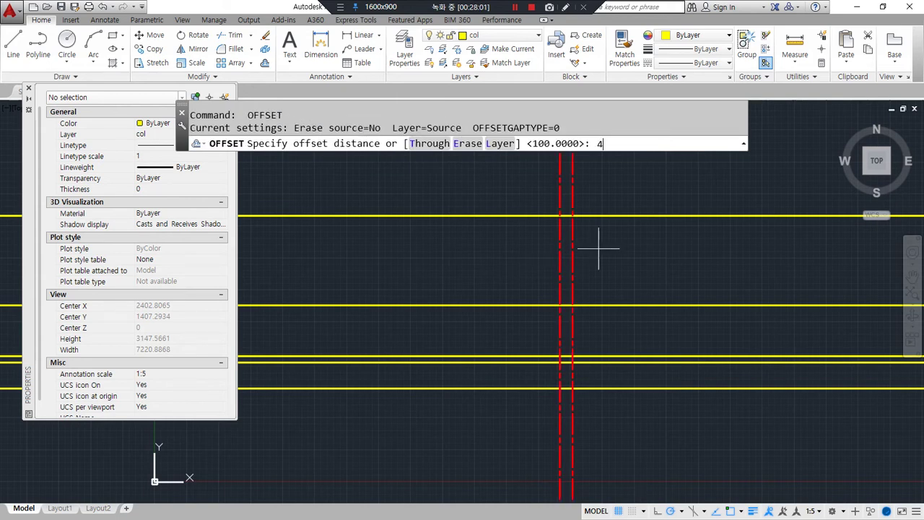
{"action": "type", "text": "20"}
{"action": "key", "text": "Return"}
{"action": "left_click", "coordinate": [573, 263]}
{"action": "left_click", "coordinate": [452, 268]}
{"action": "key", "text": "Return"}
- Match both off-centre vertical lines to the properties of the yellow horizontal line
{"action": "type", "text": "ma"}
{"action": "key", "text": "Return"}
{"action": "left_click", "coordinate": [571, 306]}
{"action": "left_click", "coordinate": [573, 286]}
{"action": "left_click", "coordinate": [519, 289]}
{"action": "key", "text": "Return"}
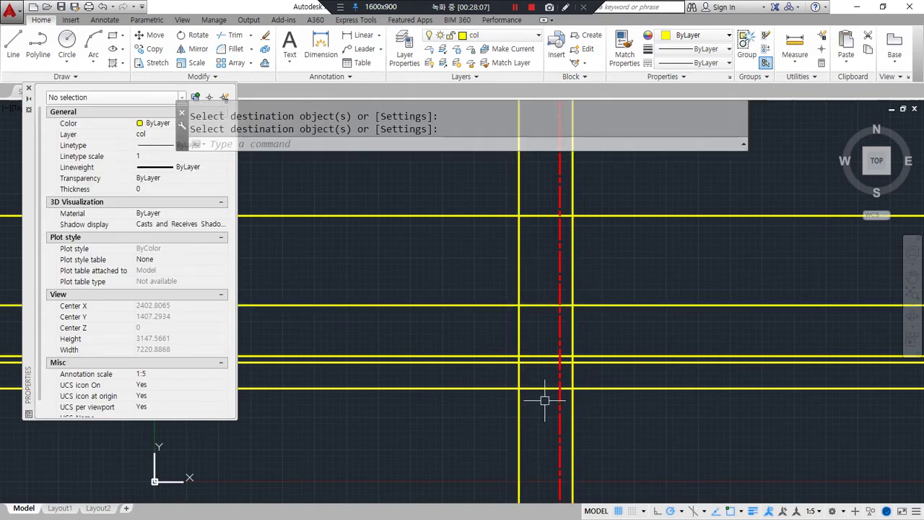
- Erase the two unevenly spaced yellow vertical lines, leaving only the red centre line
{"action": "left_click", "coordinate": [572, 286]}
{"action": "left_click", "coordinate": [518, 282]}
{"action": "type", "text": "e"}
{"action": "key", "text": "Return"}
- Offset the remaining red centre line 210 to each side for the wall faces
{"action": "type", "text": "o"}
{"action": "key", "text": "Return"}
{"action": "type", "text": "210"}
{"action": "key", "text": "Return"}
{"action": "left_click", "coordinate": [557, 246]}
{"action": "left_click", "coordinate": [569, 252]}
{"action": "left_click", "coordinate": [557, 258]}
{"action": "left_click", "coordinate": [532, 258]}
{"action": "key", "text": "Return"}
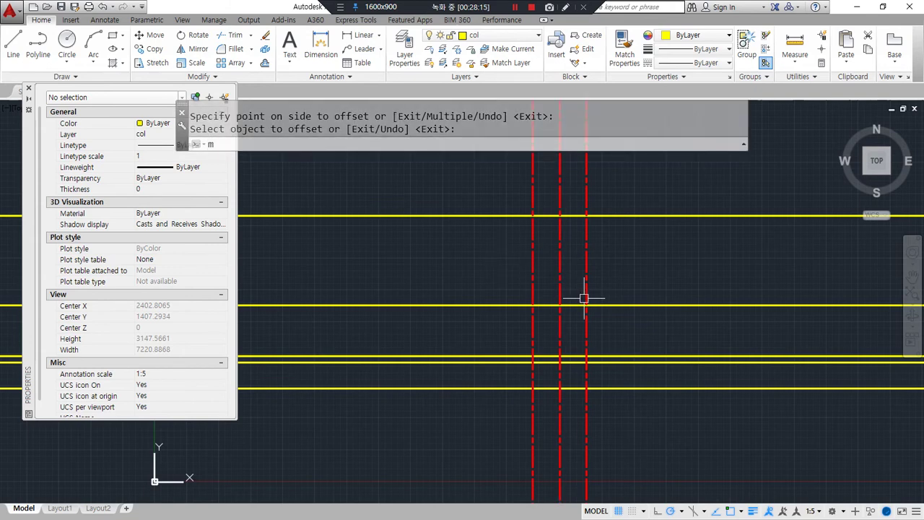
- Match the two red wall face lines to the properties of the yellow horizontal line
{"action": "type", "text": "ma"}
{"action": "key", "text": "Return"}
{"action": "left_click", "coordinate": [604, 306]}
{"action": "left_click", "coordinate": [586, 294]}
{"action": "left_click", "coordinate": [532, 289]}
{"action": "key", "text": "Return"}
- Offset both wall face lines 200 outward for the footing edges
{"action": "type", "text": "o"}
{"action": "key", "text": "Return"}
{"action": "type", "text": "2"}
{"action": "left_click", "coordinate": [586, 270]}
{"action": "left_click", "coordinate": [594, 260]}
{"action": "left_click", "coordinate": [532, 282]}
{"action": "left_click", "coordinate": [503, 281]}
{"action": "key", "text": "Return"}
- Offset both outermost vertical lines further outward for the edges of the layer beneath the footing
{"action": "type", "text": "o"}
{"action": "key", "text": "Return"}
{"action": "left_click", "coordinate": [612, 286]}
{"action": "left_click", "coordinate": [632, 289]}
{"action": "left_click", "coordinate": [506, 285]}
{"action": "left_click", "coordinate": [483, 288]}
{"action": "key", "text": "Return"}
- Trim the second horizontal line from the top between the left wall face and the centre line
{"action": "type", "text": "tr"}
{"action": "key", "text": "Return"}
{"action": "key", "text": "Return"}
{"action": "key", "text": "Return"}
- Fillet the left wall face, footing top, footing edge and footing bottom lines into square corners with radius 0
{"action": "type", "text": "f"}
{"action": "key", "text": "Return"}
{"action": "left_click", "coordinate": [530, 291]}
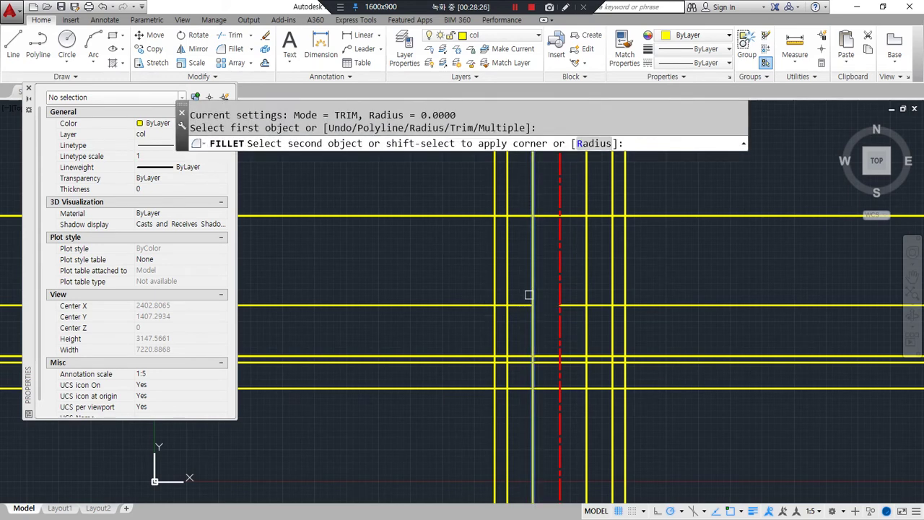
{"action": "left_click", "coordinate": [523, 304]}
{"action": "key", "text": "Return"}
{"action": "left_click", "coordinate": [514, 306]}
{"action": "left_click", "coordinate": [509, 327]}
{"action": "key", "text": "Return"}
{"action": "left_click", "coordinate": [509, 332]}
{"action": "left_click", "coordinate": [534, 356]}
- Fillet the right wall face, footing top, footing edge and footing bottom lines to close the footing outline with square corners
{"action": "key", "text": "Return"}
{"action": "left_click", "coordinate": [584, 298]}
{"action": "left_click", "coordinate": [596, 306]}
{"action": "key", "text": "Return"}
{"action": "left_click", "coordinate": [601, 306]}
{"action": "left_click", "coordinate": [608, 329]}
{"action": "key", "text": "Return"}
{"action": "left_click", "coordinate": [607, 342]}
{"action": "left_click", "coordinate": [561, 354]}
- Fillet all four corners of the layer beneath the footing so its lines form a closed rectangle
{"action": "key", "text": "Return"}
{"action": "left_click", "coordinate": [503, 361]}
{"action": "left_click", "coordinate": [497, 376]}
{"action": "key", "text": "Return"}
{"action": "left_click", "coordinate": [496, 381]}
{"action": "left_click", "coordinate": [510, 388]}
{"action": "key", "text": "Return"}
{"action": "left_click", "coordinate": [600, 389]}
{"action": "left_click", "coordinate": [625, 379]}
{"action": "key", "text": "Return"}
{"action": "left_click", "coordinate": [625, 376]}
{"action": "left_click", "coordinate": [615, 365]}
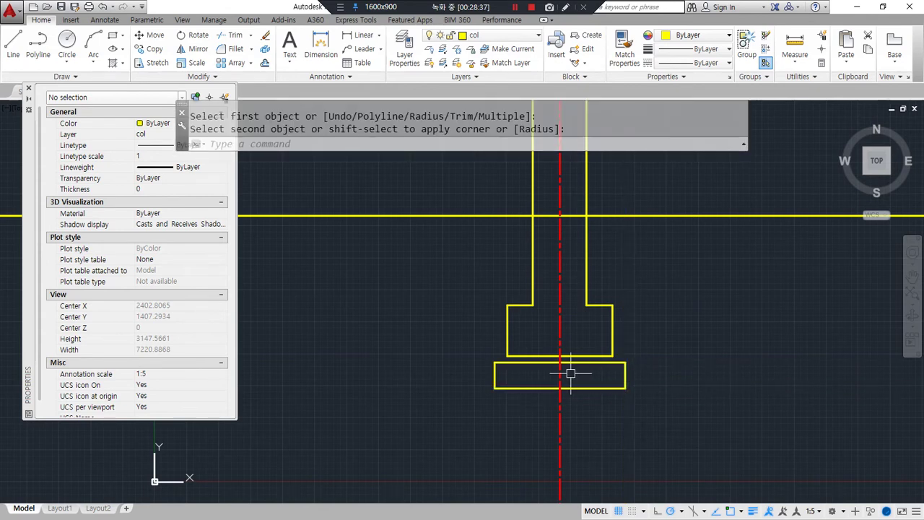
- Fillet both side lines of the lower layer with the footing's bottom line so the sides reach up to footing level
{"action": "scroll", "coordinate": [534, 388], "scroll_direction": "up", "scroll_amount": 2}
{"action": "mouse_move", "coordinate": [471, 329]}
{"action": "left_mouse_down"}
{"action": "mouse_move", "coordinate": [449, 339]}
{"action": "mouse_move", "coordinate": [542, 361]}
{"action": "mouse_move", "coordinate": [662, 361]}
{"action": "mouse_move", "coordinate": [591, 334]}
{"action": "left_mouse_up"}
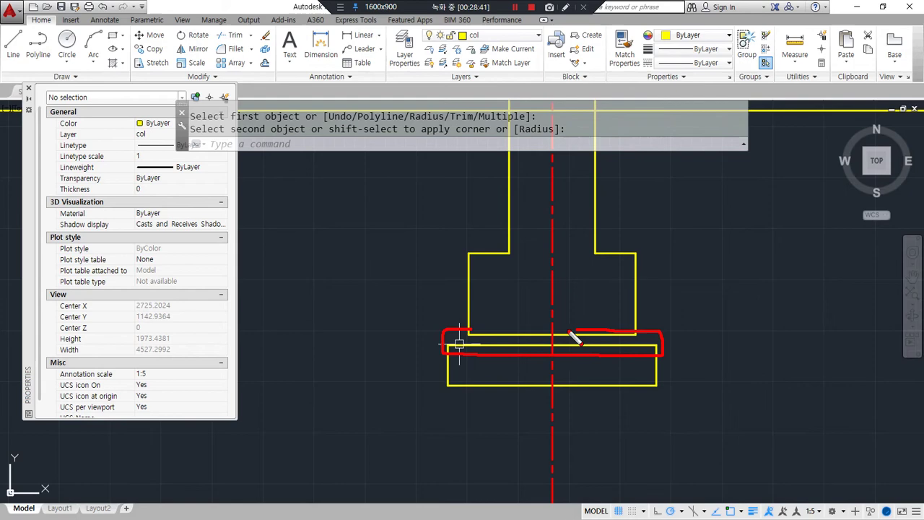
{"action": "key", "text": "Return"}
{"action": "left_click", "coordinate": [449, 360]}
{"action": "left_click", "coordinate": [628, 334]}
{"action": "key", "text": "Return"}
{"action": "left_click", "coordinate": [633, 333]}
{"action": "left_click", "coordinate": [656, 357]}
{"action": "key", "text": "Escape"}
- Trim the footing's bottom line between the footing edges and redraw that stretch as a separate line
{"action": "type", "text": "tr"}
{"action": "key", "text": "Return"}
{"action": "left_click", "coordinate": [592, 335]}
{"action": "left_click", "coordinate": [512, 335]}
{"action": "key", "text": "Return"}
{"action": "type", "text": "l"}
{"action": "key", "text": "Return"}
{"action": "left_click", "coordinate": [469, 334]}
{"action": "left_click", "coordinate": [635, 334]}
{"action": "key", "text": "Return"}
- Move the six lines of the layers beneath the footing to the fin layer
{"action": "left_click", "coordinate": [604, 320]}
{"action": "left_click", "coordinate": [689, 393]}
{"action": "left_click", "coordinate": [404, 308]}
{"action": "left_click", "coordinate": [500, 394]}
{"action": "left_click", "coordinate": [423, 341]}
{"action": "left_click", "coordinate": [764, 437]}
{"action": "left_click", "coordinate": [498, 34]}
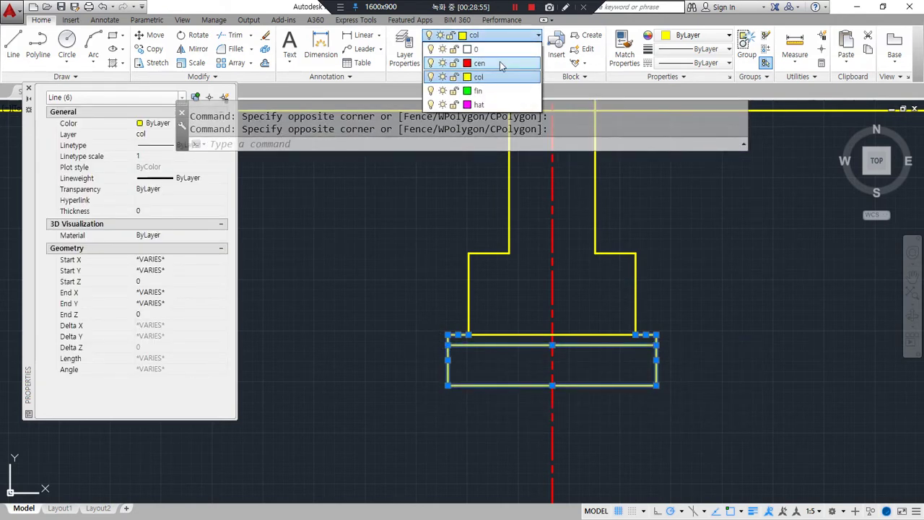
{"action": "left_click", "coordinate": [493, 92]}
{"action": "key", "text": "Escape"}
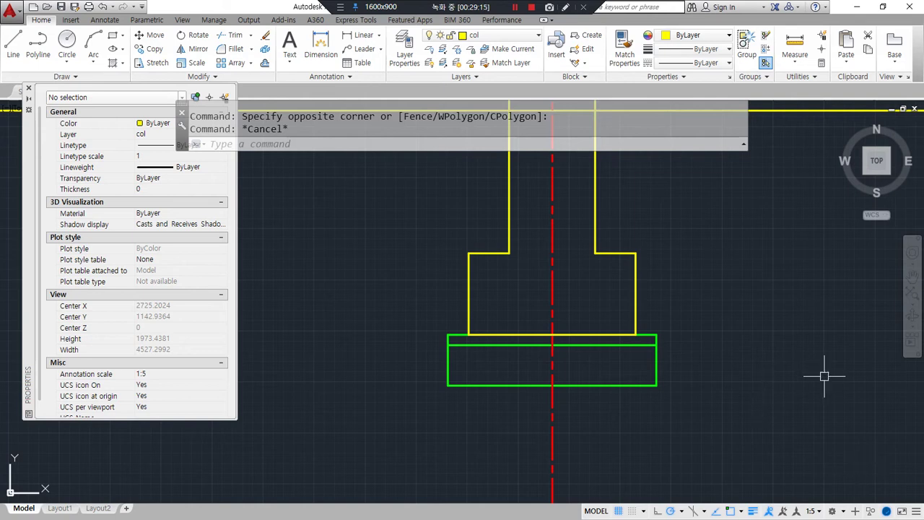
- Offset the centre line 1200 to the left
{"action": "scroll", "coordinate": [591, 342], "scroll_direction": "down", "scroll_amount": 2}
{"action": "middle_click_drag", "start_coordinate": [555, 310], "coordinate": [590, 435]}
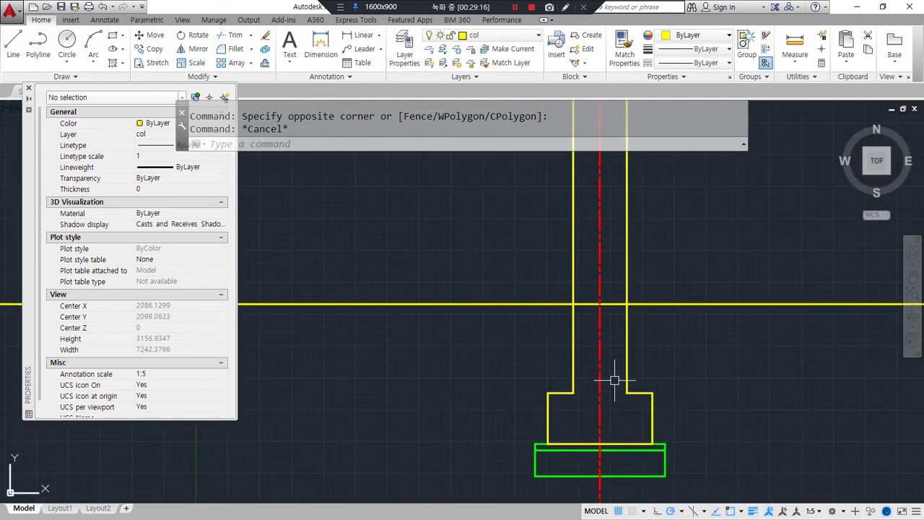
{"action": "left_click_drag", "start_coordinate": [599, 262], "coordinate": [411, 262]}
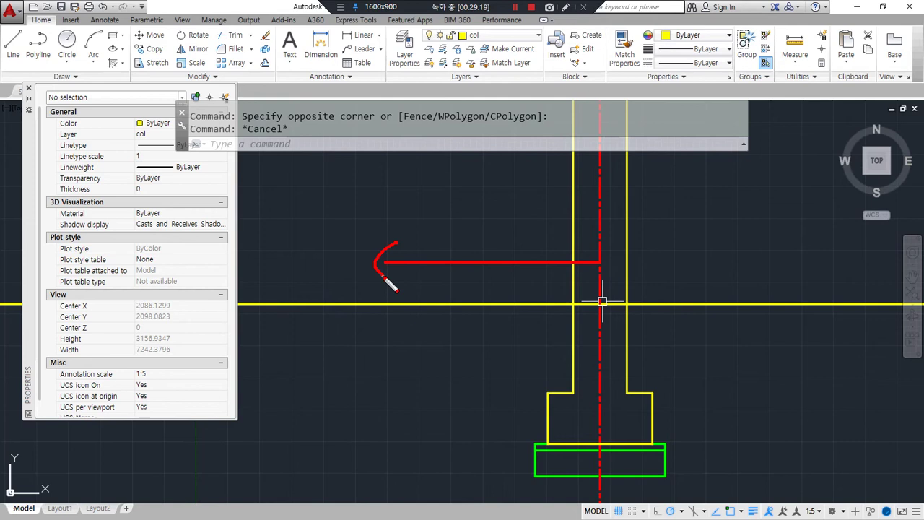
{"action": "type", "text": "o"}
{"action": "key", "text": "Return"}
{"action": "type", "text": "1200"}
{"action": "key", "text": "Return"}
{"action": "left_click", "coordinate": [600, 258]}
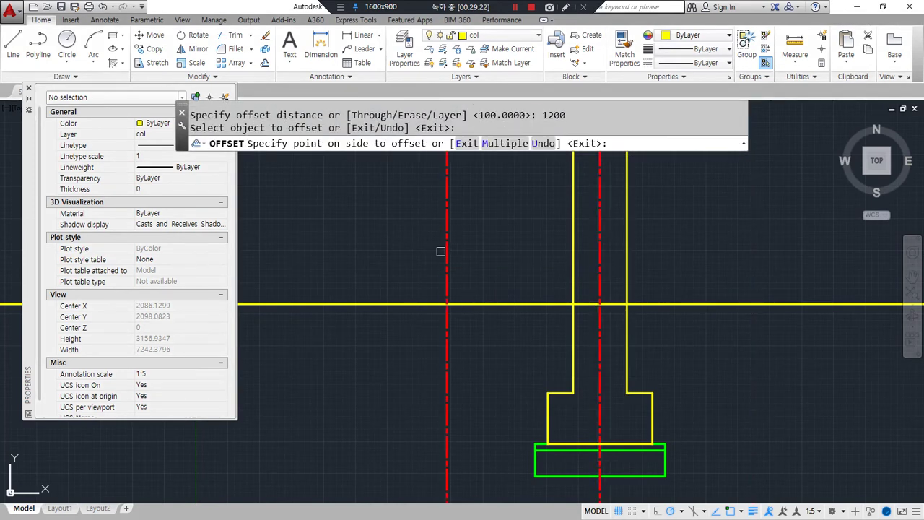
{"action": "left_click", "coordinate": [433, 271]}
- Offset the horizontal line above the footing upward twice at 150 intervals for the step levels
{"action": "type", "text": "o"}
{"action": "key", "text": "Return"}
{"action": "type", "text": "15"}
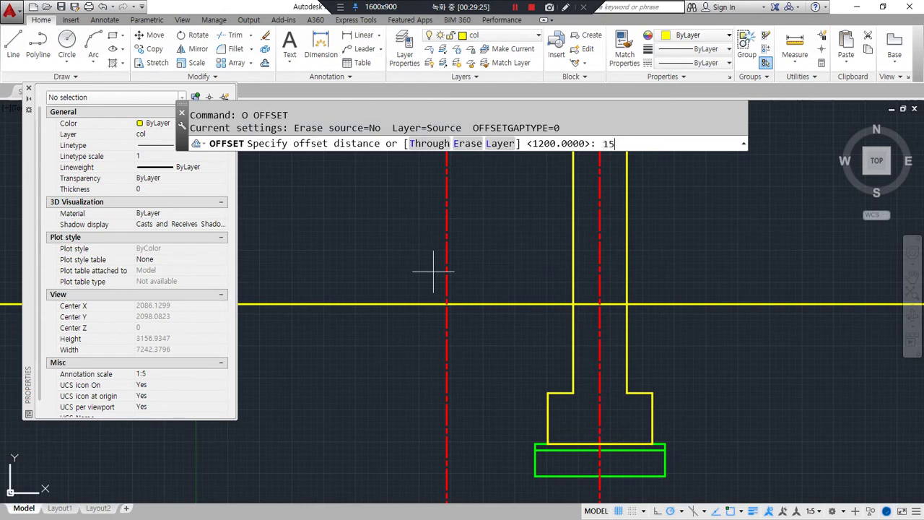
{"action": "type", "text": "0"}
{"action": "key", "text": "Return"}
{"action": "left_click", "coordinate": [476, 304]}
{"action": "left_click", "coordinate": [480, 277]}
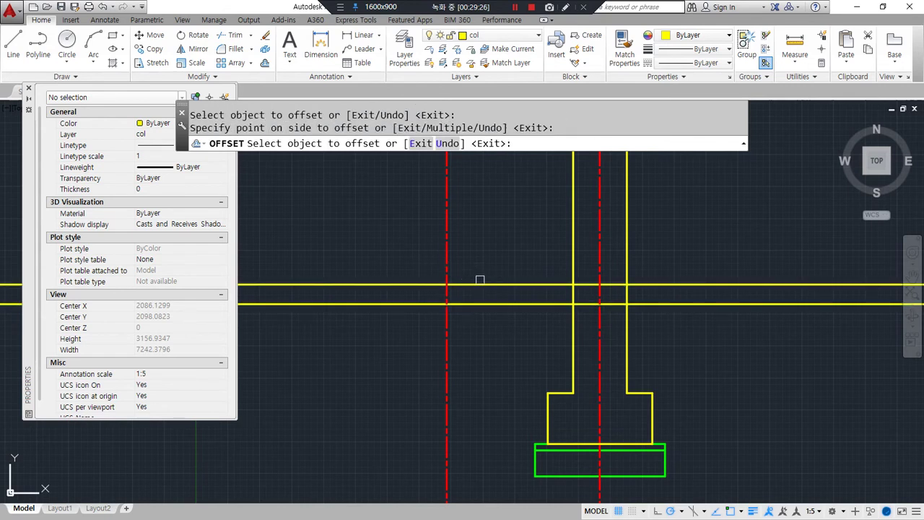
{"action": "left_click", "coordinate": [477, 285]}
{"action": "left_click", "coordinate": [485, 245]}
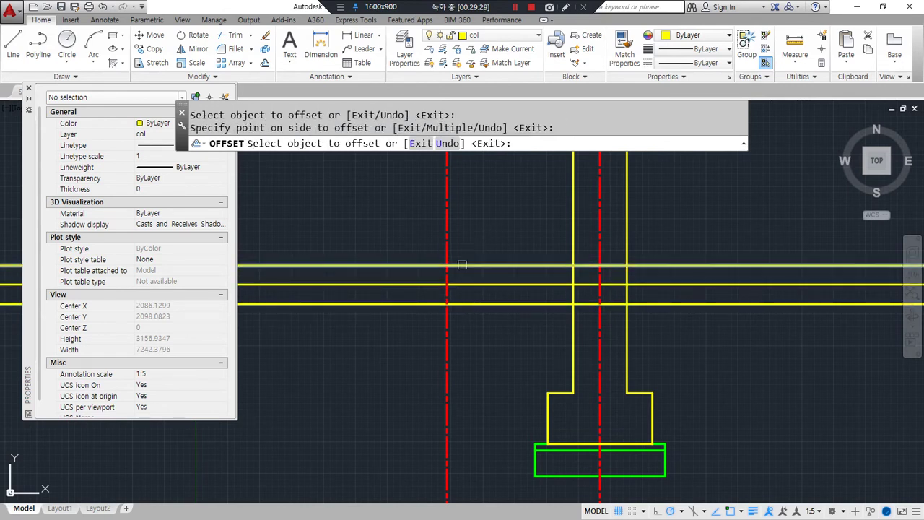
{"action": "key", "text": "Return"}
- Offset the red line left of the wall a further 300 to the left for the step tread
{"action": "type", "text": "o"}
{"action": "key", "text": "Return"}
{"action": "type", "text": "3"}
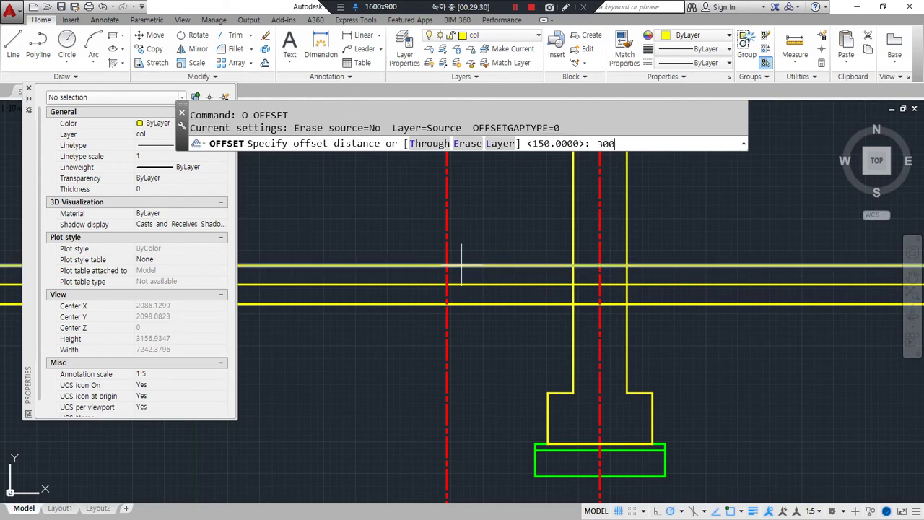
{"action": "type", "text": "00"}
{"action": "key", "text": "Return"}
{"action": "left_click", "coordinate": [447, 253]}
{"action": "left_click", "coordinate": [402, 247]}
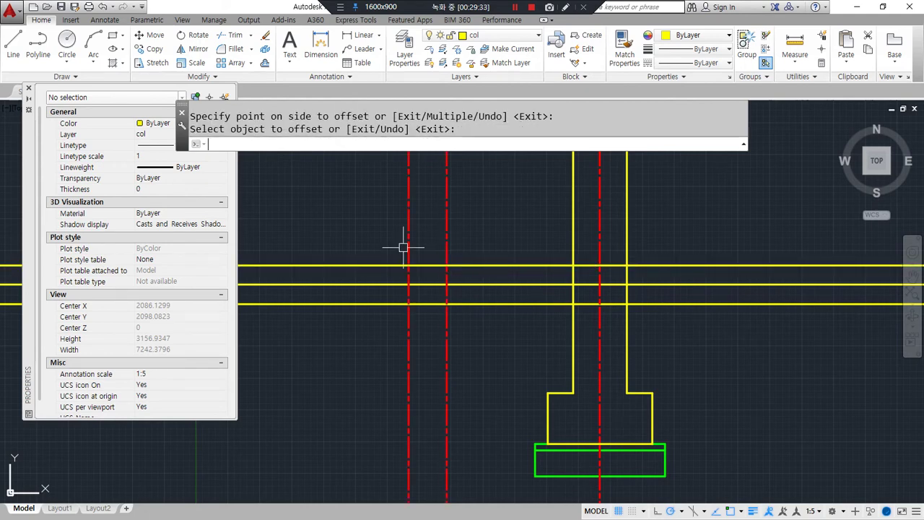
{"action": "key", "text": "Return"}
- Match the two red vertical lines left of the wall to the properties of the yellow horizontal line
{"action": "type", "text": "ma"}
{"action": "key", "text": "Return"}
{"action": "left_click", "coordinate": [458, 284]}
{"action": "left_click", "coordinate": [464, 244]}
{"action": "left_click", "coordinate": [383, 219]}
{"action": "key", "text": "Return"}
- Fillet the step lines left of the wall with square corners to form the stair profile of two treads
{"action": "type", "text": "f"}
{"action": "key", "text": "Return"}
{"action": "left_click", "coordinate": [449, 266]}
{"action": "key", "text": "Return"}
{"action": "left_click", "coordinate": [447, 278]}
{"action": "left_click", "coordinate": [437, 281]}
{"action": "key", "text": "Return"}
{"action": "left_click", "coordinate": [425, 284]}
{"action": "left_click", "coordinate": [408, 293]}
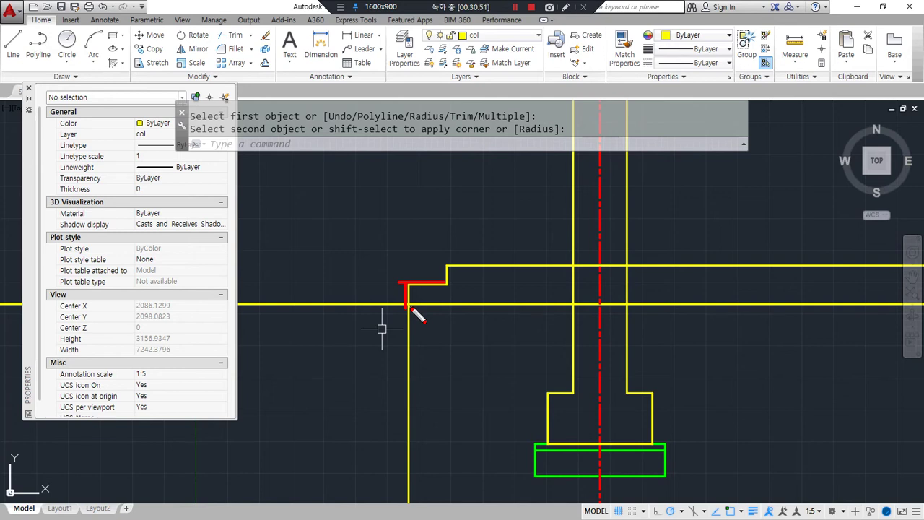
{"action": "middle_click_drag", "start_coordinate": [532, 318], "coordinate": [531, 269]}
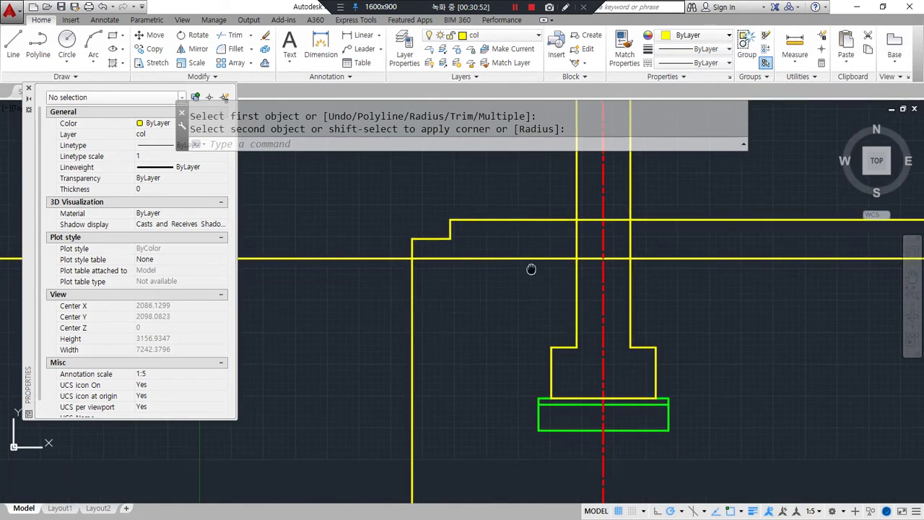
{"action": "mouse_move", "coordinate": [755, 248]}
{"action": "left_mouse_down"}
{"action": "mouse_move", "coordinate": [790, 224]}
{"action": "mouse_move", "coordinate": [787, 245]}
{"action": "left_mouse_up"}
{"action": "mouse_move", "coordinate": [535, 241]}
{"action": "left_mouse_down"}
{"action": "mouse_move", "coordinate": [528, 244]}
{"action": "mouse_move", "coordinate": [541, 230]}
{"action": "mouse_move", "coordinate": [533, 243]}
{"action": "left_mouse_up"}
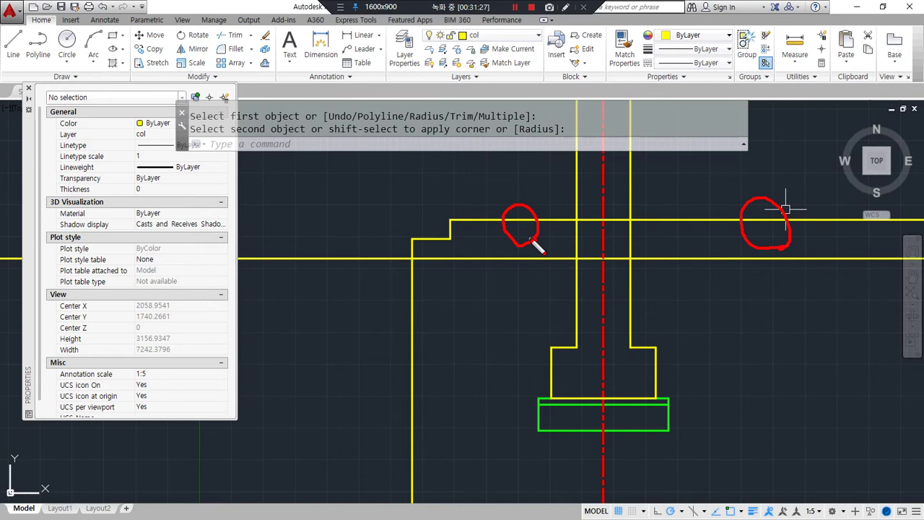
{"action": "mouse_move", "coordinate": [771, 249]}
{"action": "left_mouse_down"}
{"action": "mouse_move", "coordinate": [740, 238]}
{"action": "mouse_move", "coordinate": [788, 242]}
{"action": "mouse_move", "coordinate": [792, 199]}
{"action": "mouse_move", "coordinate": [788, 235]}
{"action": "mouse_move", "coordinate": [727, 225]}
{"action": "mouse_move", "coordinate": [763, 230]}
{"action": "left_mouse_up"}
{"action": "key", "text": "Escape"}
{"action": "key", "text": "ctrl+alt+d"}
{"action": "left_click_drag", "start_coordinate": [730, 175], "coordinate": [725, 192]}
{"action": "mouse_move", "coordinate": [753, 160]}
{"action": "left_mouse_down"}
{"action": "mouse_move", "coordinate": [751, 200]}
{"action": "mouse_move", "coordinate": [766, 177]}
{"action": "left_mouse_up"}
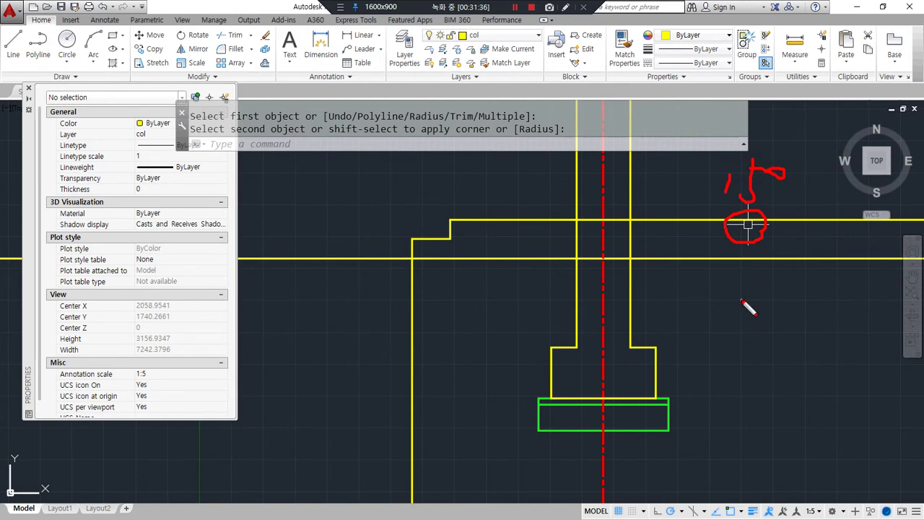
{"action": "left_click_drag", "start_coordinate": [405, 232], "coordinate": [449, 288]}
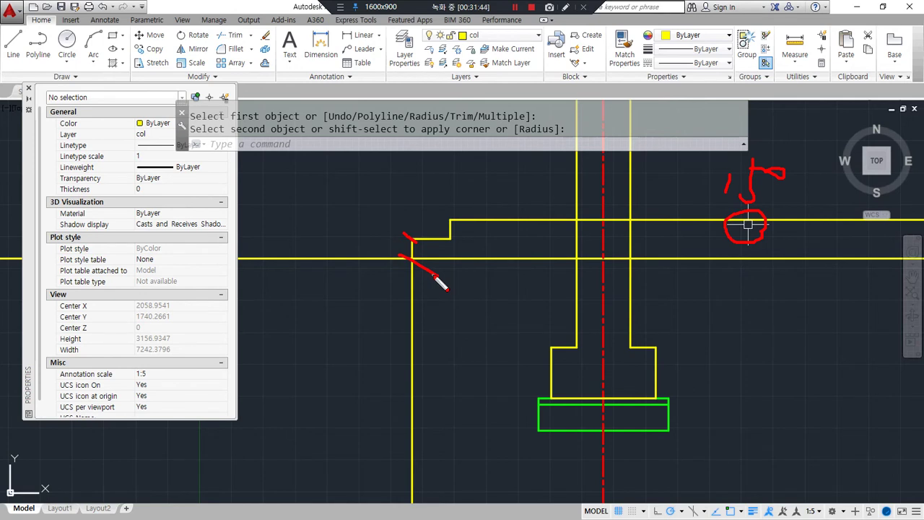
- Offset the top slab line 150 downward and the outermost step riser line 150 to the right for the concrete thickness
{"action": "type", "text": "o"}
{"action": "key", "text": "Return"}
{"action": "type", "text": "15"}
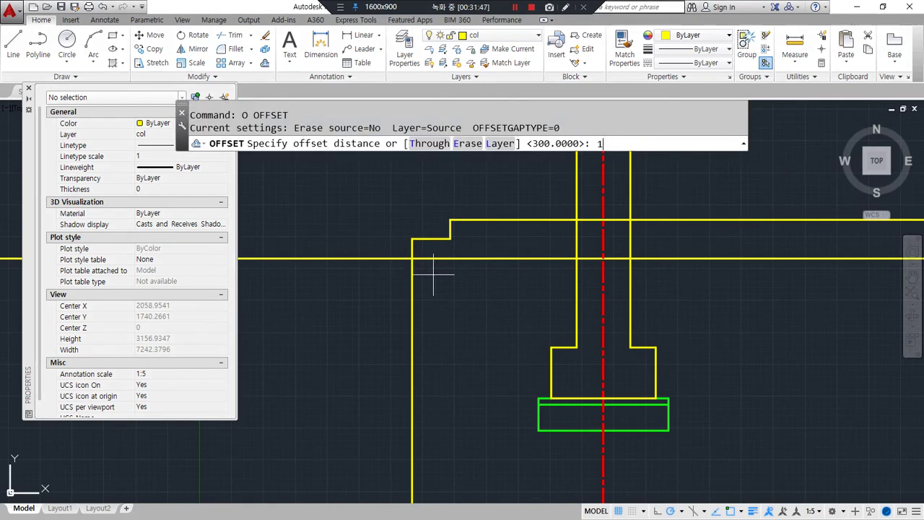
{"action": "type", "text": "0"}
{"action": "key", "text": "Return"}
{"action": "left_click", "coordinate": [736, 219]}
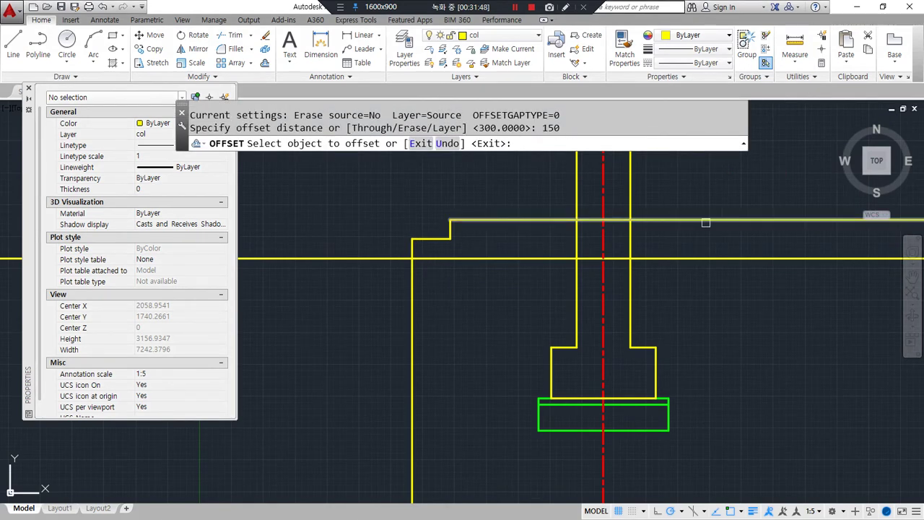
{"action": "left_click", "coordinate": [708, 234]}
{"action": "left_click", "coordinate": [412, 294]}
{"action": "left_click", "coordinate": [438, 287]}
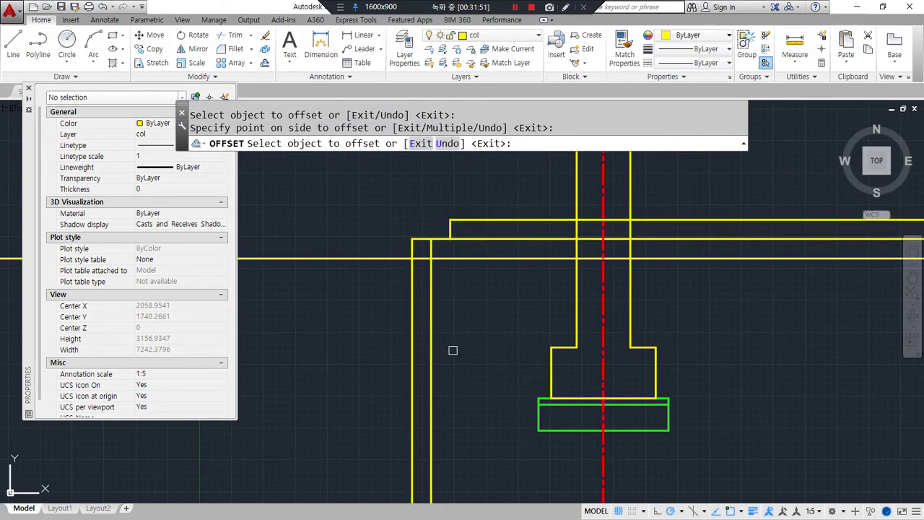
{"action": "key", "text": "Return"}
- Draw a diagonal line from the outer riser's intersection with the lowest horizontal line to the foot of the upper riser
{"action": "scroll", "coordinate": [466, 268], "scroll_direction": "up", "scroll_amount": 2}
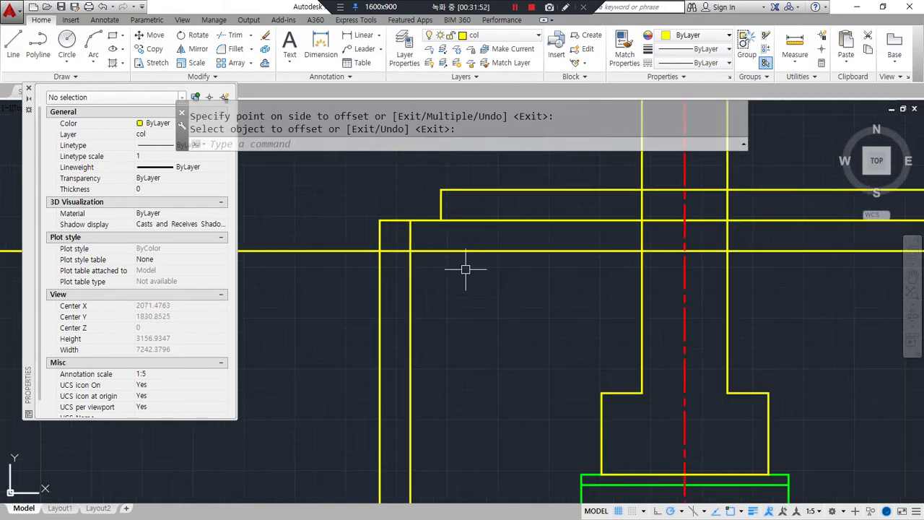
{"action": "middle_click_drag", "start_coordinate": [467, 267], "coordinate": [480, 288]}
{"action": "type", "text": "l"}
{"action": "key", "text": "Return"}
{"action": "left_click", "coordinate": [395, 268]}
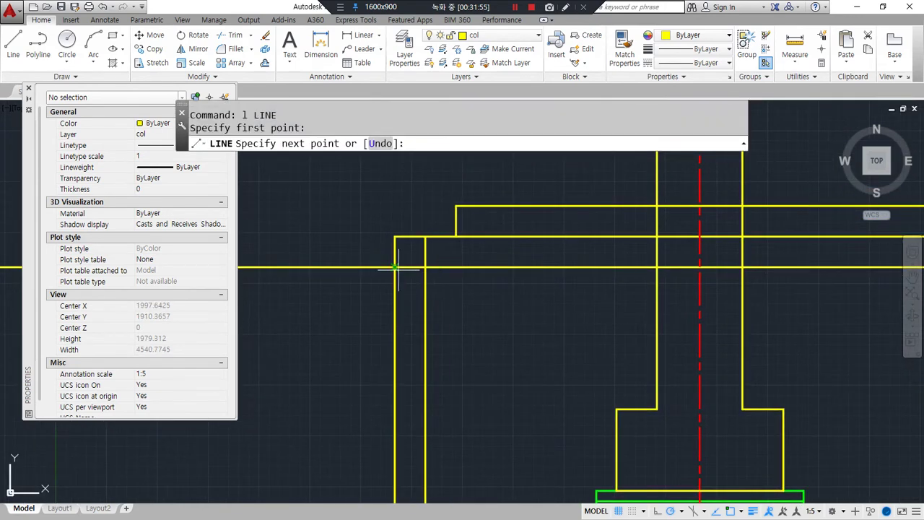
{"action": "left_click", "coordinate": [455, 237]}
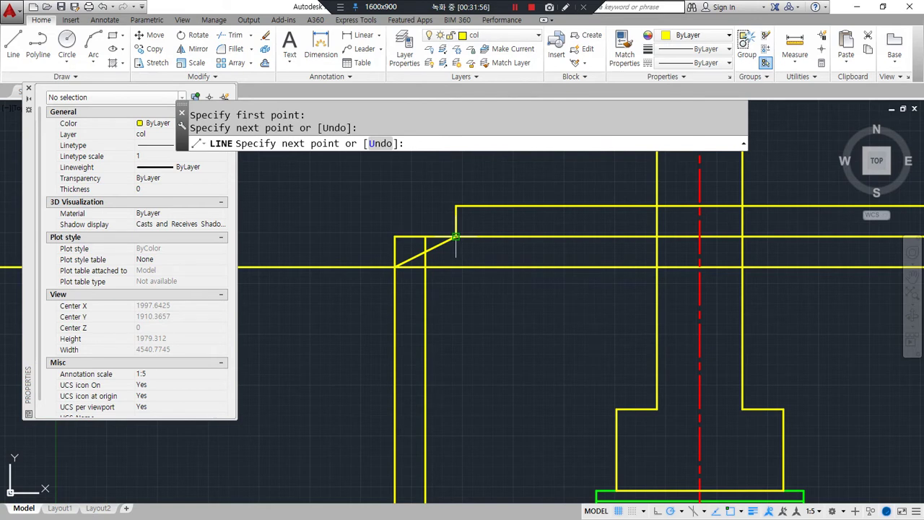
{"action": "key", "text": "Return"}
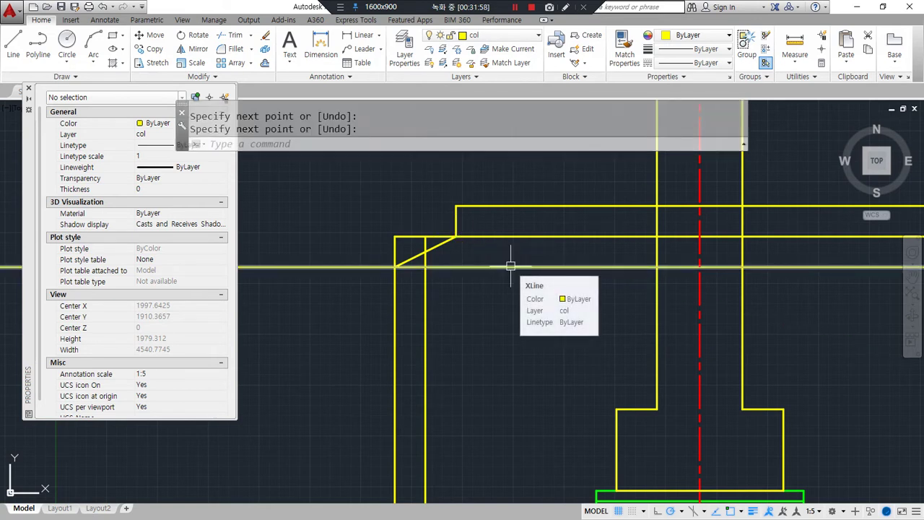
{"action": "type", "text": "f"}
{"action": "key", "text": "Return"}
{"action": "left_click", "coordinate": [438, 246]}
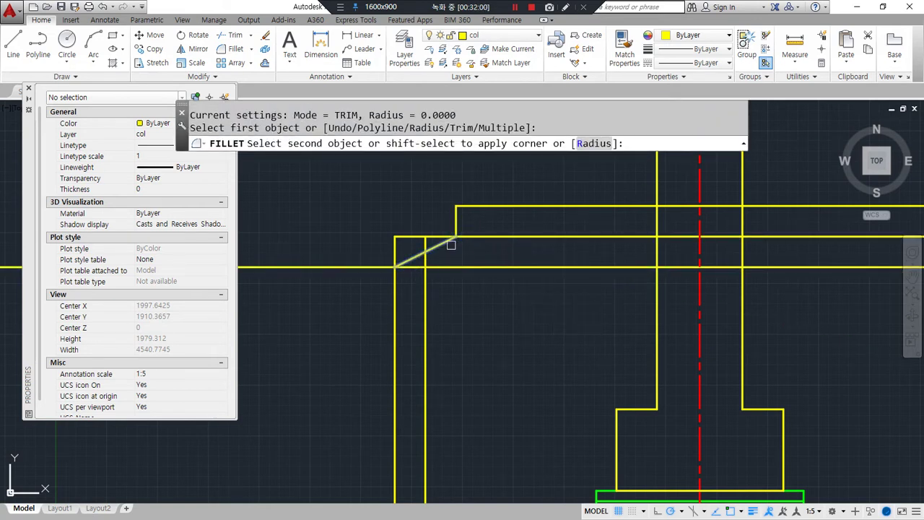
{"action": "key", "text": "Escape"}
- Offset the diagonal line beneath the entrance step 150 toward its lower inner side
{"action": "type", "text": "o"}
{"action": "key", "text": "Return"}
{"action": "type", "text": "150"}
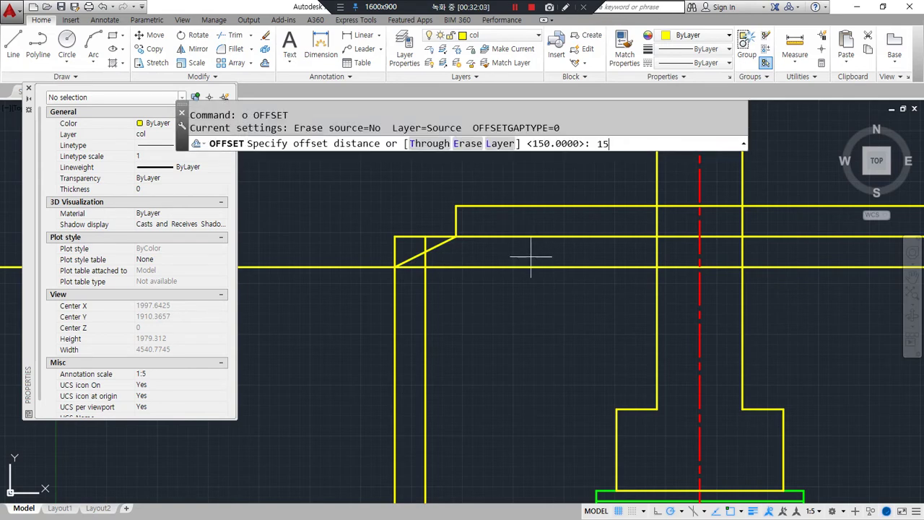
{"action": "key", "text": "Return"}
{"action": "left_click", "coordinate": [439, 245]}
{"action": "left_click", "coordinate": [514, 304]}
- Fillet the offset diagonal with the slab's underside and the step wall's inner vertical line using sharp corners
{"action": "key", "text": "Return"}
{"action": "type", "text": "f"}
{"action": "key", "text": "Return"}
{"action": "left_click", "coordinate": [450, 275]}
{"action": "left_click", "coordinate": [596, 237]}
{"action": "key", "text": "Return"}
{"action": "left_click", "coordinate": [434, 281]}
{"action": "left_click", "coordinate": [424, 306]}
- Draw a horizontal line from the footing's upper left corner to the outer riser and fillet it to close the step wall's bottom
{"action": "middle_click_drag", "start_coordinate": [535, 498], "coordinate": [594, 438]}
{"action": "type", "text": "l"}
{"action": "key", "text": "Return"}
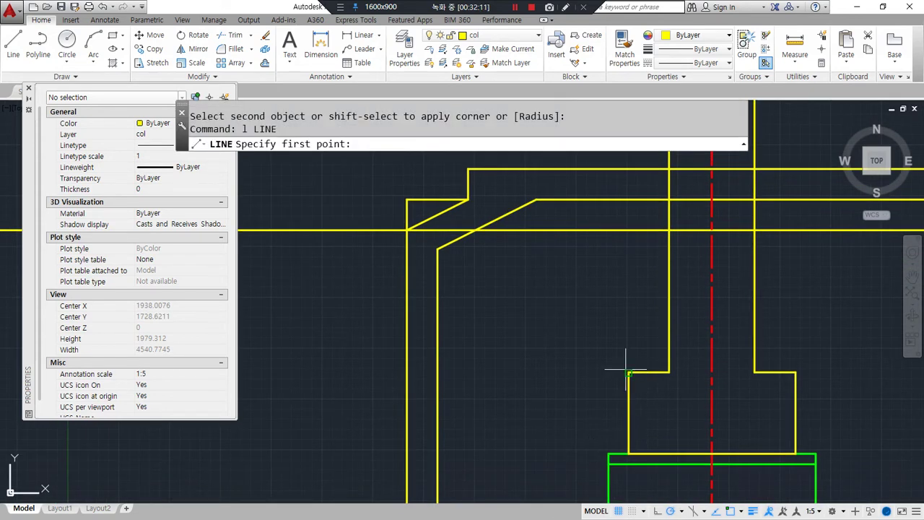
{"action": "left_click", "coordinate": [628, 373]}
{"action": "left_click", "coordinate": [409, 373]}
{"action": "key", "text": "Return"}
{"action": "type", "text": "f FILLET"}
{"action": "key", "text": "Return"}
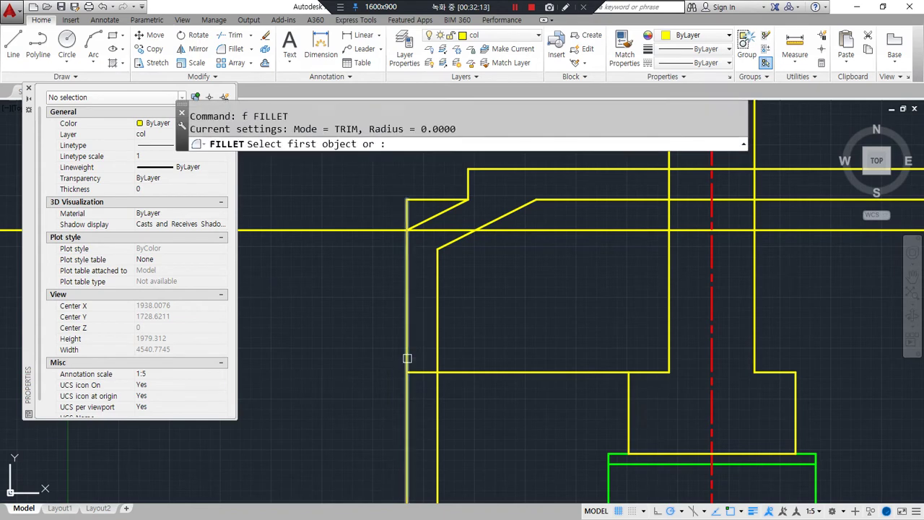
{"action": "left_click", "coordinate": [407, 358]}
{"action": "left_click", "coordinate": [423, 372]}
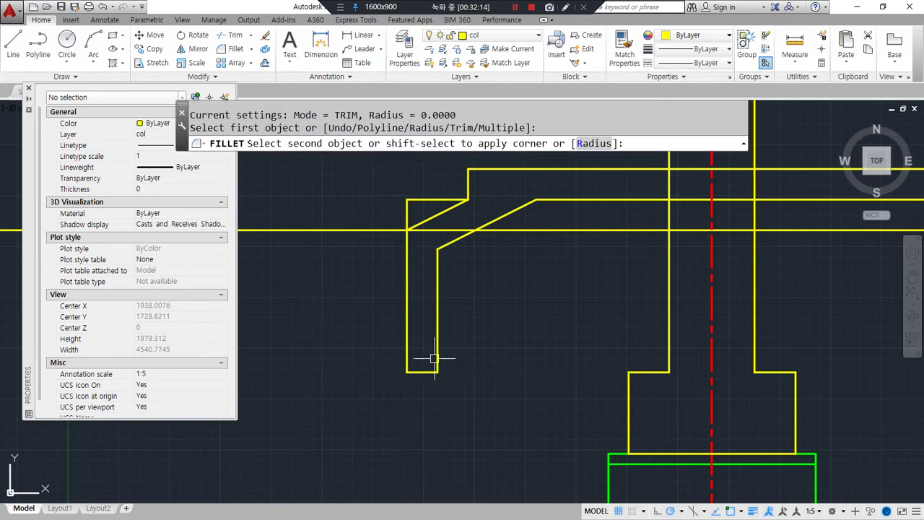
- Erase the original diagonal and remove the ground line's portions inside the step and beneath the slab
{"action": "left_click", "coordinate": [425, 219]}
{"action": "key", "text": "Delete"}
{"action": "type", "text": "tr"}
{"action": "key", "text": "Return"}
{"action": "key", "text": "Return"}
{"action": "left_click", "coordinate": [449, 228]}
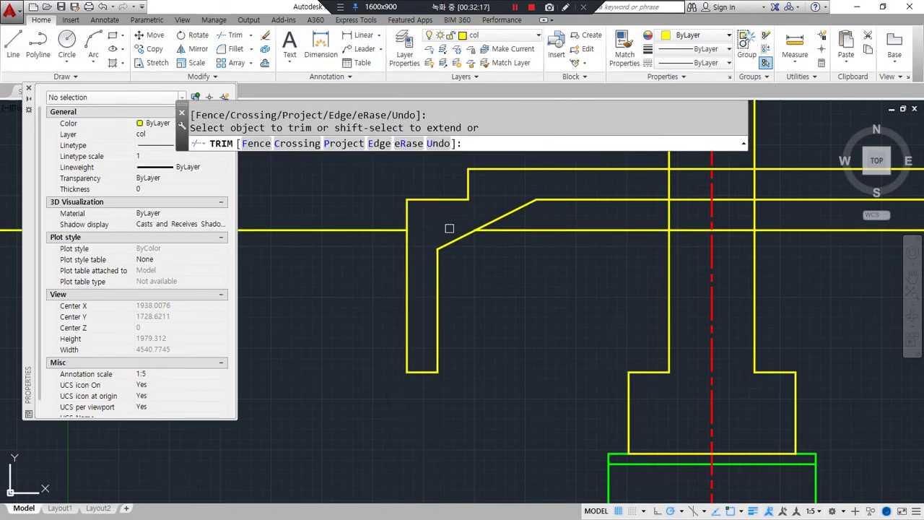
{"action": "key", "text": "Return"}
{"action": "left_click", "coordinate": [577, 229]}
{"action": "type", "text": "e"}
{"action": "key", "text": "Return"}
- Trim the slab's underside between the wall faces and the wall lines within the slab thickness to join slab and wall
{"action": "scroll", "coordinate": [518, 324], "scroll_direction": "up", "scroll_amount": 3}
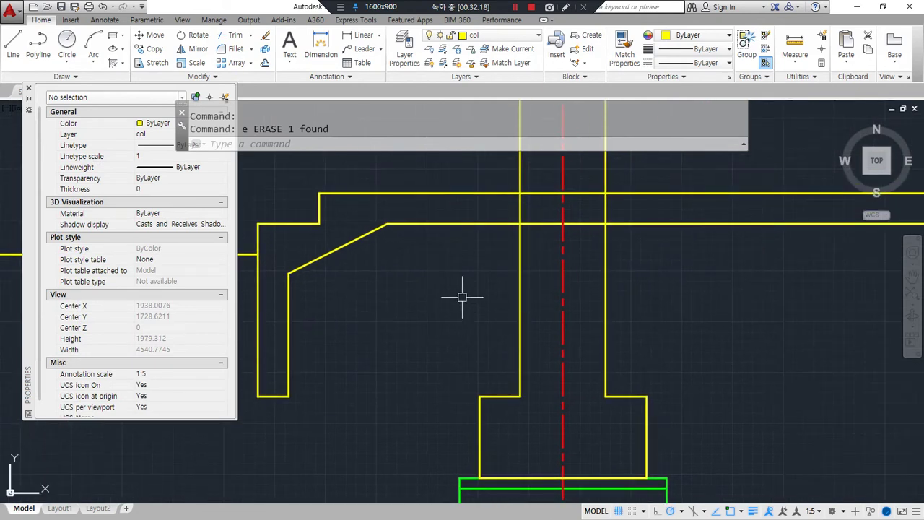
{"action": "mouse_move", "coordinate": [274, 362]}
{"action": "left_mouse_down"}
{"action": "mouse_move", "coordinate": [301, 251]}
{"action": "mouse_move", "coordinate": [495, 206]}
{"action": "left_mouse_up"}
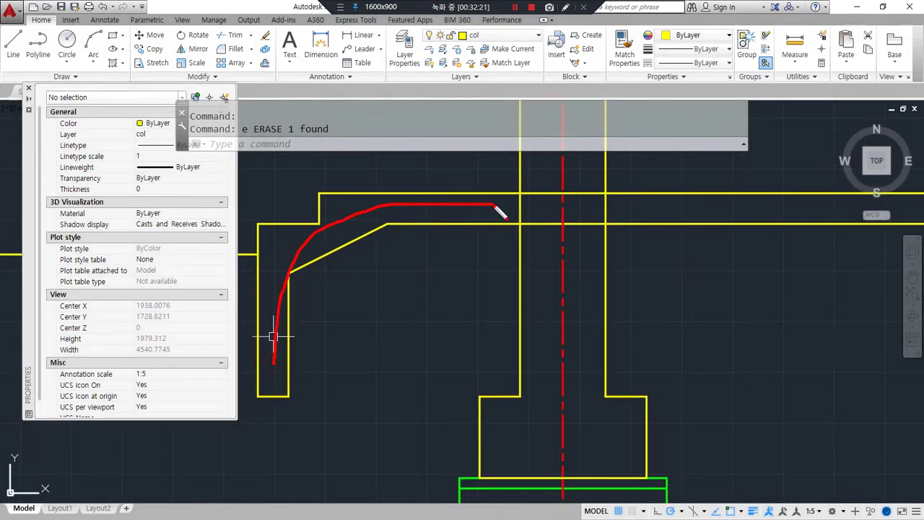
{"action": "type", "text": "tr"}
{"action": "key", "text": "Return"}
{"action": "key", "text": "Return"}
{"action": "left_click", "coordinate": [574, 223]}
{"action": "left_click", "coordinate": [605, 210]}
{"action": "key", "text": "Return"}
{"action": "middle_click_drag", "start_coordinate": [663, 310], "coordinate": [712, 318]}
{"action": "mouse_move", "coordinate": [713, 216]}
{"action": "left_mouse_down"}
{"action": "mouse_move", "coordinate": [610, 258]}
{"action": "mouse_move", "coordinate": [388, 230]}
{"action": "left_mouse_up"}
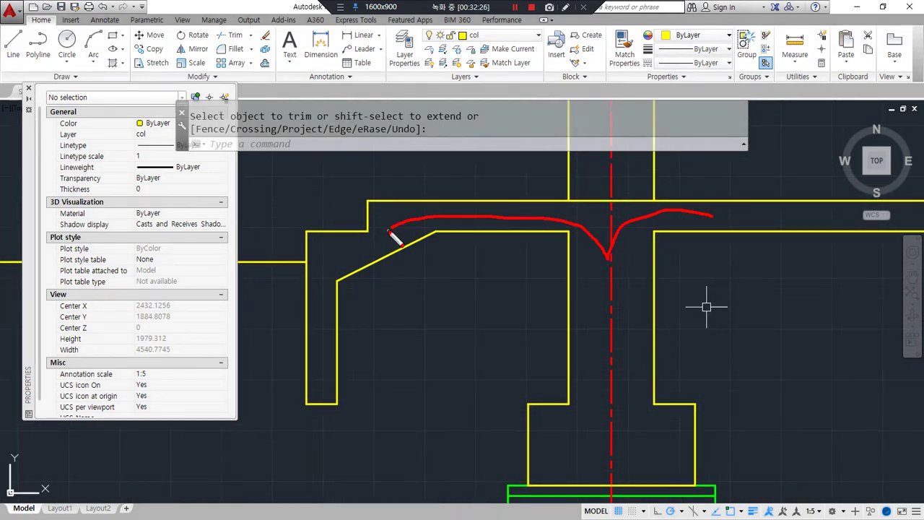
{"action": "key", "text": "Escape"}
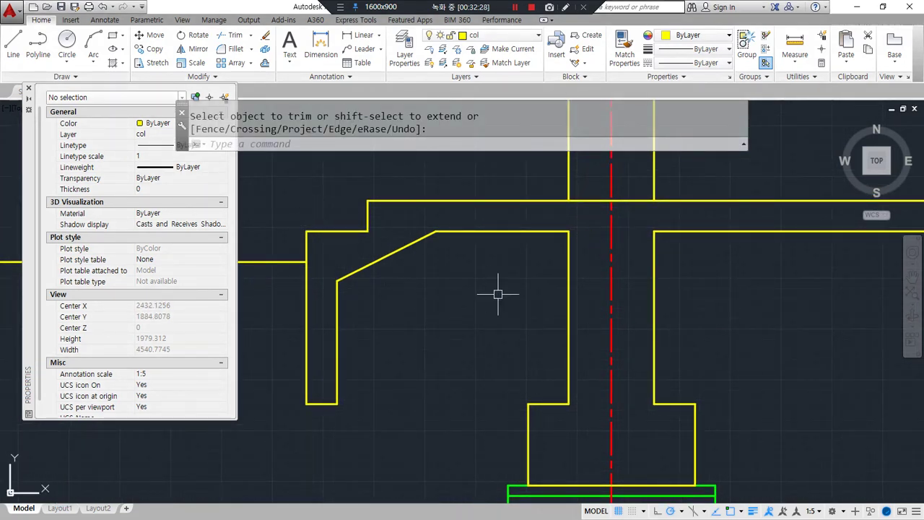
{"action": "middle_click_drag", "start_coordinate": [683, 319], "coordinate": [674, 270]}
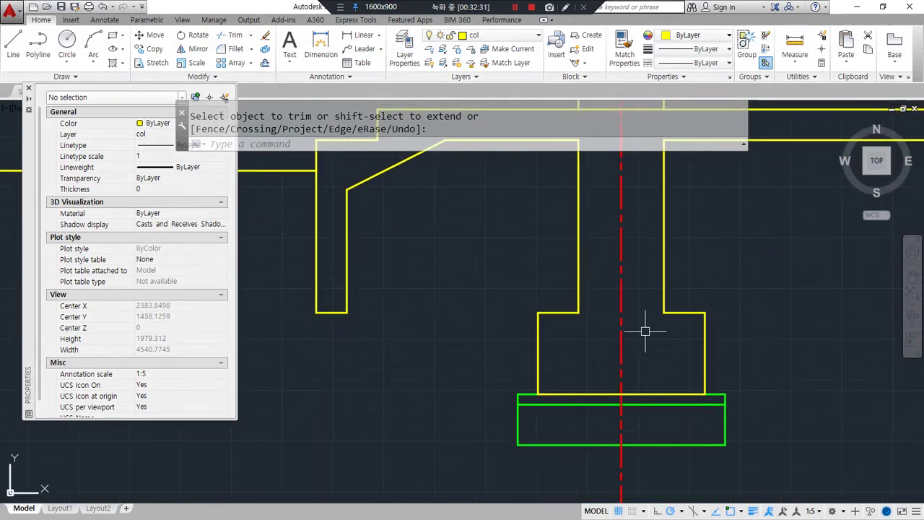
{"action": "left_click_drag", "start_coordinate": [511, 480], "coordinate": [526, 479]}
{"action": "key", "text": "Escape"}
- Offset the slab's underside lines on both sides of the wall 50 downward
{"action": "middle_click_drag", "start_coordinate": [533, 255], "coordinate": [507, 370]}
{"action": "type", "text": "o"}
{"action": "key", "text": "Return"}
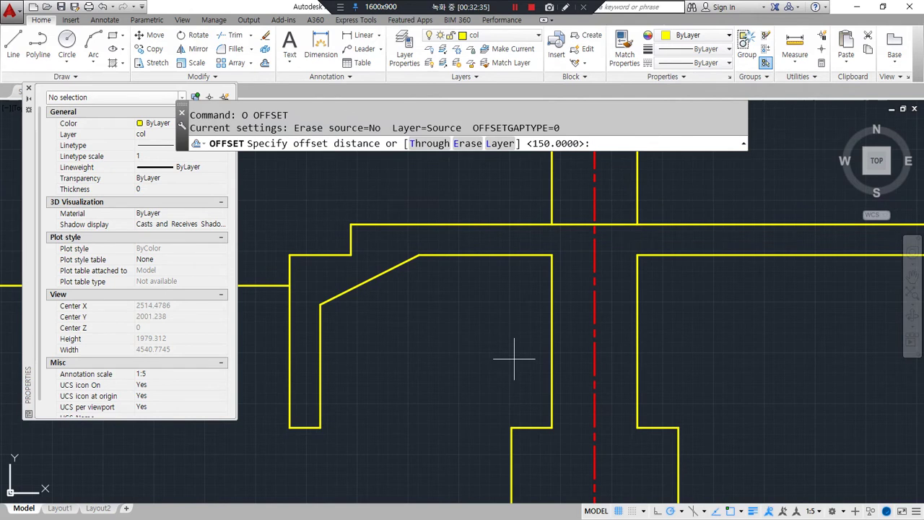
{"action": "type", "text": "50"}
{"action": "key", "text": "Return"}
{"action": "left_click", "coordinate": [722, 257]}
{"action": "left_click", "coordinate": [780, 272]}
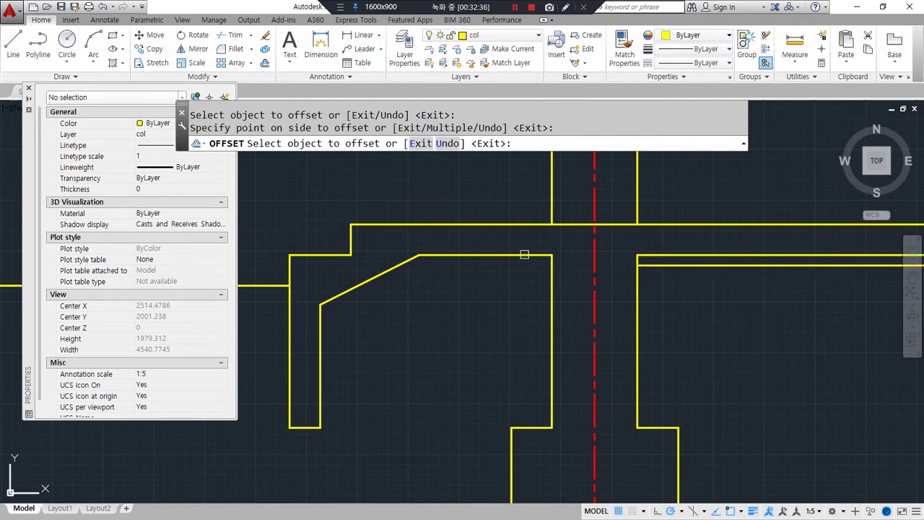
{"action": "left_click", "coordinate": [513, 259]}
{"action": "left_click", "coordinate": [509, 281]}
- Offset the step's diagonal, inner vertical and bottom lines 50 outward from the concrete
{"action": "left_click", "coordinate": [382, 272]}
{"action": "left_click", "coordinate": [401, 311]}
{"action": "left_click", "coordinate": [324, 352]}
{"action": "left_click", "coordinate": [371, 369]}
{"action": "left_click", "coordinate": [301, 431]}
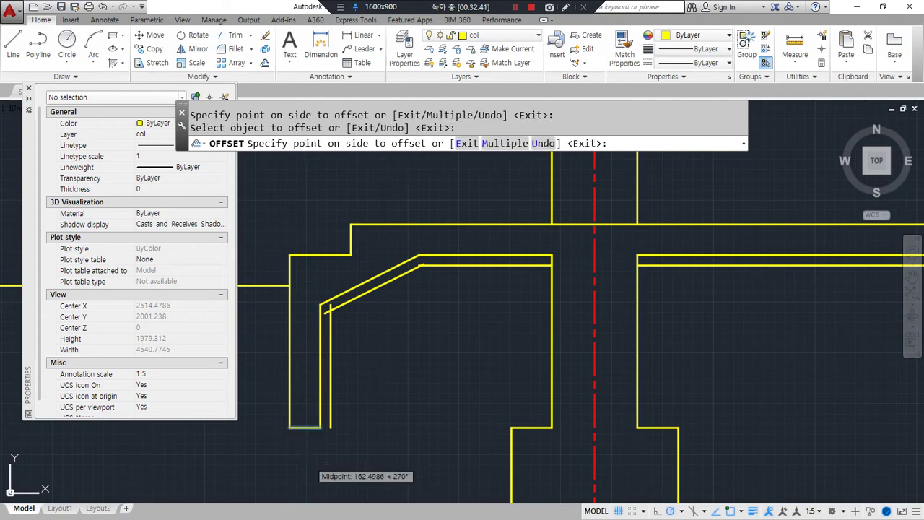
{"action": "left_click", "coordinate": [305, 460]}
{"action": "key", "text": "Return"}
- Offset the step wall's outer vertical line 100 to the left for the base layer's projection
{"action": "middle_click_drag", "start_coordinate": [329, 401], "coordinate": [390, 280]}
{"action": "scroll", "coordinate": [390, 280], "scroll_direction": "up", "scroll_amount": 2}
{"action": "mouse_move", "coordinate": [686, 479]}
{"action": "left_mouse_down"}
{"action": "mouse_move", "coordinate": [681, 486]}
{"action": "mouse_move", "coordinate": [695, 437]}
{"action": "mouse_move", "coordinate": [673, 490]}
{"action": "left_mouse_up"}
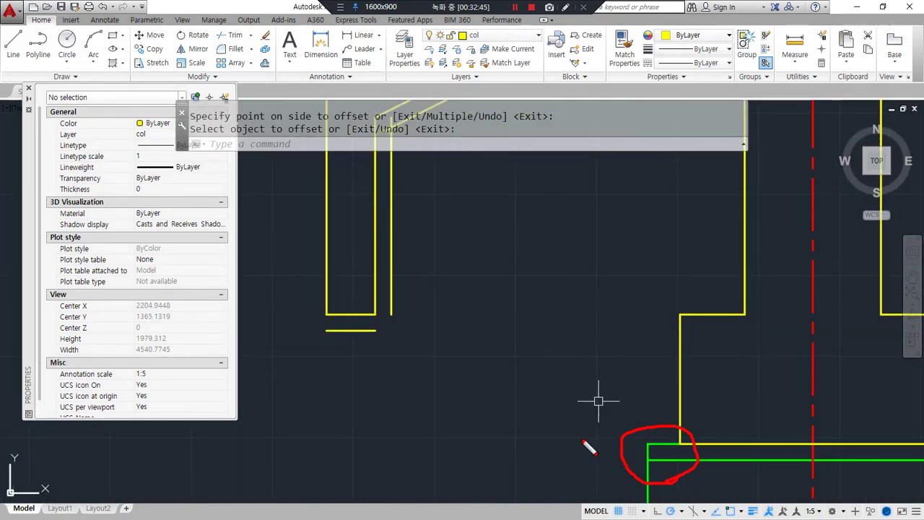
{"action": "key", "text": "Escape"}
{"action": "middle_click_drag", "start_coordinate": [413, 302], "coordinate": [578, 307]}
{"action": "type", "text": "o"}
{"action": "key", "text": "Return"}
{"action": "type", "text": "100"}
{"action": "key", "text": "Return"}
{"action": "left_click", "coordinate": [491, 282]}
{"action": "left_click", "coordinate": [439, 291]}
{"action": "key", "text": "Return"}
- Offset the 50-thick layer's bottom line 200 downward and its vertical line 200 to the right
{"action": "type", "text": "o"}
{"action": "key", "text": "Return"}
{"action": "type", "text": "200"}
{"action": "key", "text": "Return"}
{"action": "left_click", "coordinate": [511, 335]}
{"action": "left_click", "coordinate": [515, 357]}
{"action": "left_click", "coordinate": [556, 321]}
{"action": "left_click", "coordinate": [584, 317]}
{"action": "key", "text": "Return"}
- Fillet the base's left edge with both lower offset lines and square the 50-thick layer's corner with its vertical line
{"action": "type", "text": "f"}
{"action": "key", "text": "Return"}
{"action": "left_click", "coordinate": [495, 402]}
{"action": "left_click", "coordinate": [460, 327]}
{"action": "key", "text": "Return"}
{"action": "left_click", "coordinate": [495, 335]}
{"action": "left_click", "coordinate": [452, 363]}
{"action": "left_click", "coordinate": [457, 363]}
{"action": "key", "text": "Return"}
{"action": "left_click", "coordinate": [533, 338]}
{"action": "left_click", "coordinate": [555, 315]}
- Fillet the two 200-offset lines at the base's lower right corner and join the wall's bottom line to the base's left edge
{"action": "key", "text": "Return"}
{"action": "left_click", "coordinate": [534, 400]}
{"action": "left_click", "coordinate": [618, 317]}
{"action": "key", "text": "Return"}
{"action": "left_click", "coordinate": [498, 320]}
{"action": "left_click", "coordinate": [457, 356]}
- Trim the extended bottom line beneath the step wall and redraw that segment as a separate line between the wall's lower corners
{"action": "type", "text": "tr"}
{"action": "key", "text": "Return"}
{"action": "key", "text": "Return"}
{"action": "left_click", "coordinate": [520, 316]}
{"action": "left_click", "coordinate": [515, 325]}
{"action": "key", "text": "Return"}
{"action": "type", "text": "l"}
{"action": "key", "text": "Return"}
{"action": "left_click", "coordinate": [494, 309]}
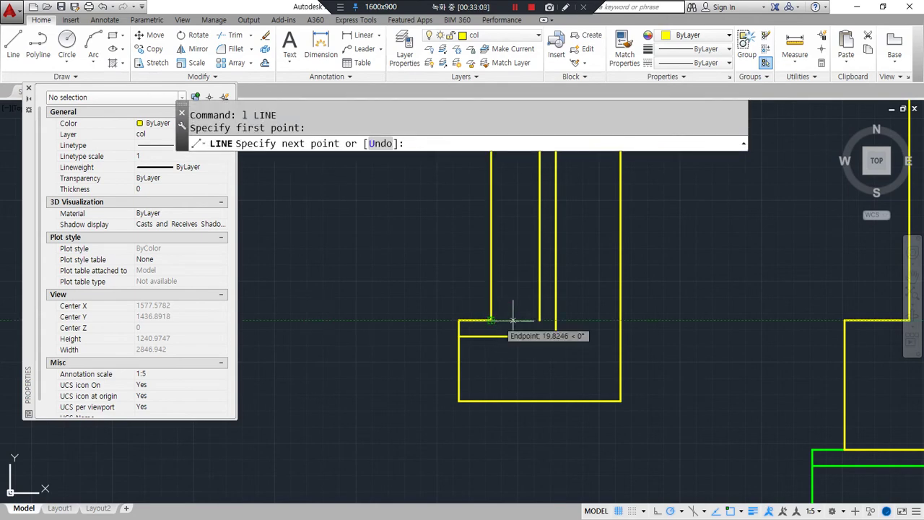
{"action": "left_click", "coordinate": [535, 321]}
{"action": "key", "text": "Return"}
- Match the base layer lines under the step wall to the properties of the green line below the footing
{"action": "middle_click_drag", "start_coordinate": [552, 370], "coordinate": [553, 318]}
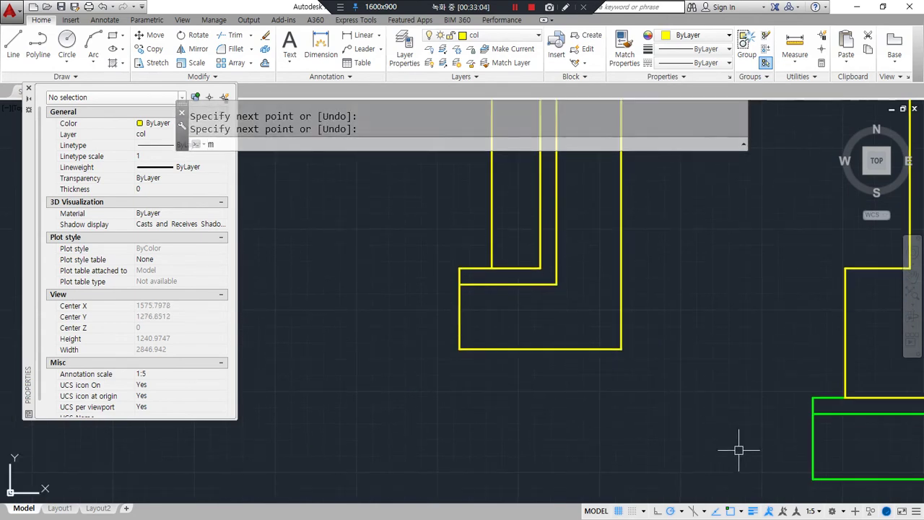
{"action": "type", "text": "ma"}
{"action": "key", "text": "Return"}
{"action": "left_click", "coordinate": [813, 438]}
{"action": "left_click", "coordinate": [682, 446]}
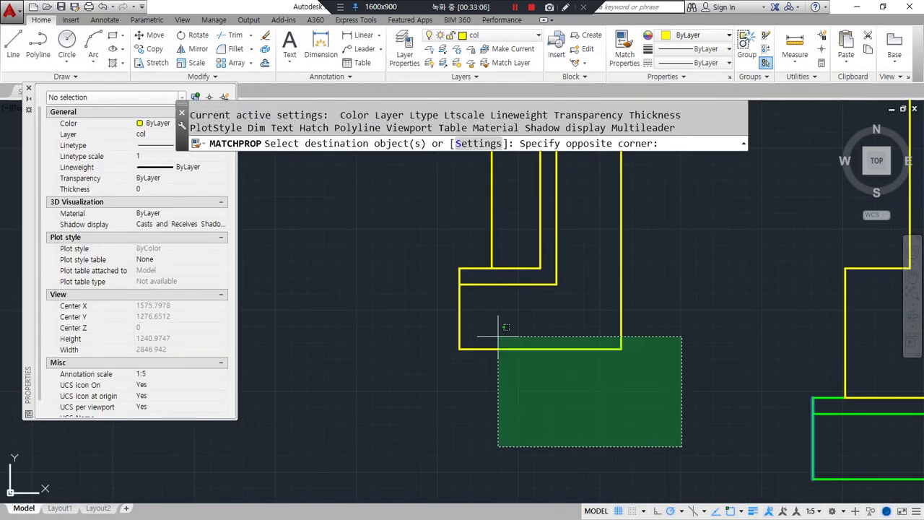
{"action": "left_click", "coordinate": [426, 277]}
{"action": "key", "text": "Return"}
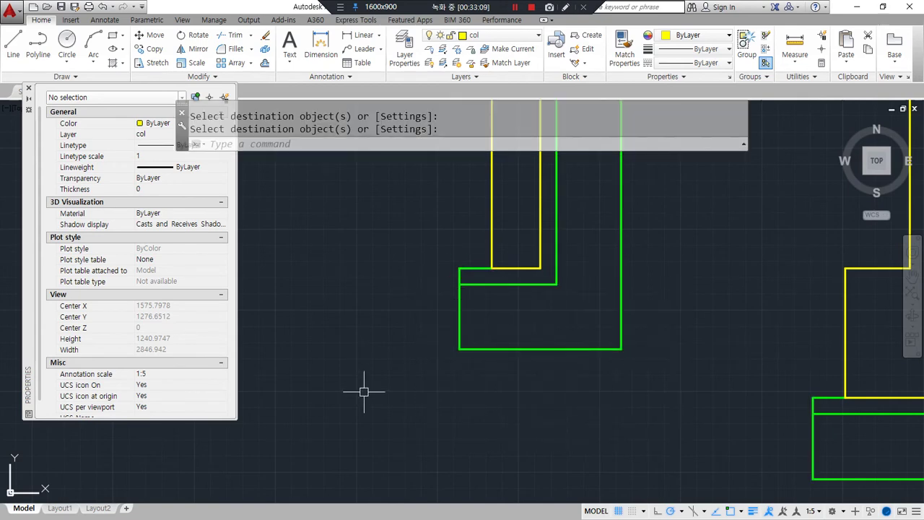
- Fillet the 50-offset diagonal with the green vertical line and the layer line beneath the slab
{"action": "scroll", "coordinate": [368, 378], "scroll_direction": "down", "scroll_amount": 2}
{"action": "middle_click_drag", "start_coordinate": [513, 259], "coordinate": [479, 316]}
{"action": "type", "text": "f"}
{"action": "key", "text": "Return"}
{"action": "left_click", "coordinate": [450, 264]}
{"action": "left_click", "coordinate": [499, 225]}
{"action": "key", "text": "Return"}
{"action": "left_click", "coordinate": [535, 207]}
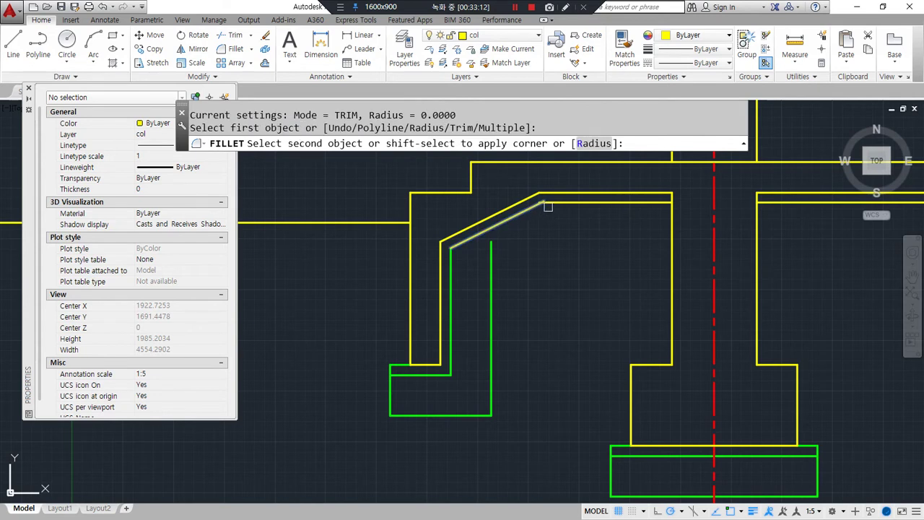
{"action": "key", "text": "Escape"}
{"action": "key", "text": "Escape"}
- Offset the 50-thick layer's diagonal and its horizontal lines on both sides of the wall 200 downward
{"action": "type", "text": "o"}
{"action": "key", "text": "Return"}
{"action": "type", "text": "200"}
{"action": "key", "text": "Return"}
{"action": "left_click", "coordinate": [512, 219]}
{"action": "left_click", "coordinate": [529, 243]}
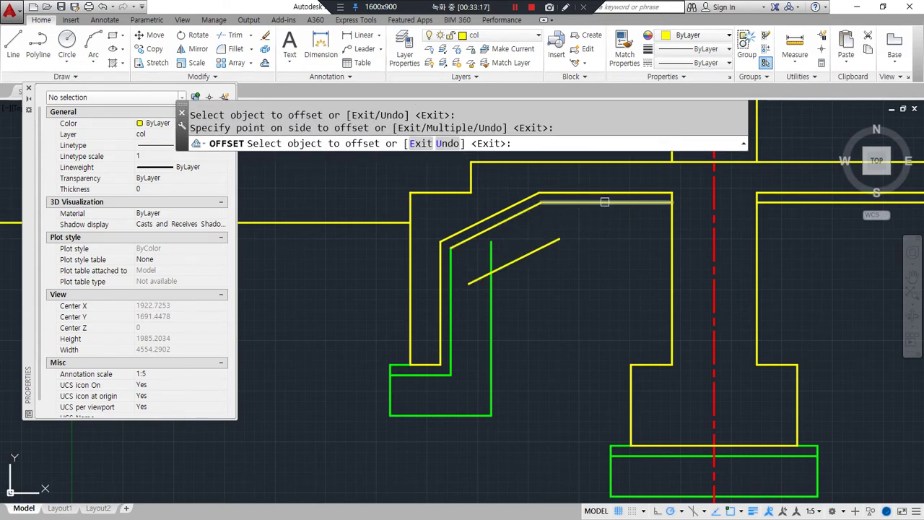
{"action": "left_click", "coordinate": [794, 203]}
{"action": "left_click", "coordinate": [809, 254]}
{"action": "key", "text": "Return"}
- Fillet the 200-offset diagonal with the lower horizontal line and the outer green vertical line
{"action": "type", "text": "f"}
{"action": "key", "text": "Return"}
{"action": "left_click", "coordinate": [635, 243]}
{"action": "left_click", "coordinate": [536, 249]}
{"action": "key", "text": "Return"}
{"action": "left_click", "coordinate": [533, 253]}
{"action": "left_click", "coordinate": [497, 289]}
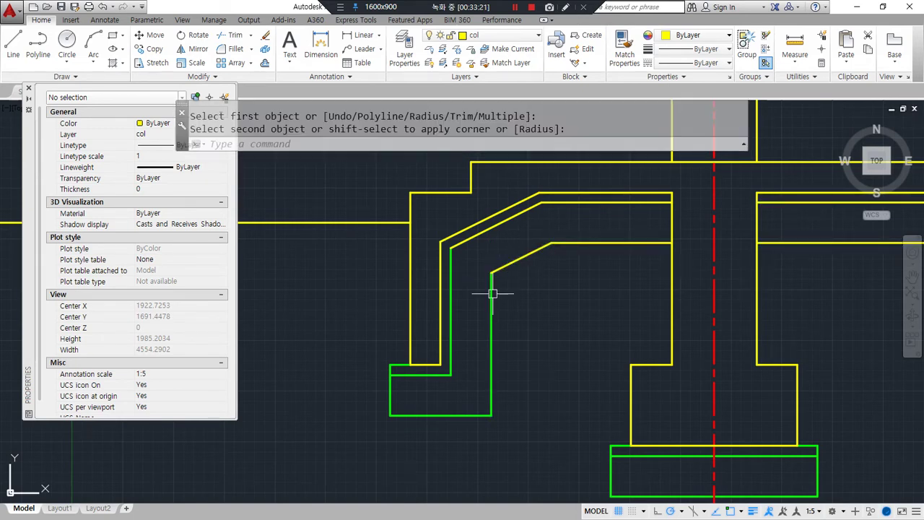
- Match the yellow diagonal and horizontal layer lines beneath the slab on both sides of the wall to the green vertical line's properties
{"action": "type", "text": "ma"}
{"action": "key", "text": "Return"}
{"action": "left_click", "coordinate": [491, 295]}
{"action": "left_click", "coordinate": [565, 285]}
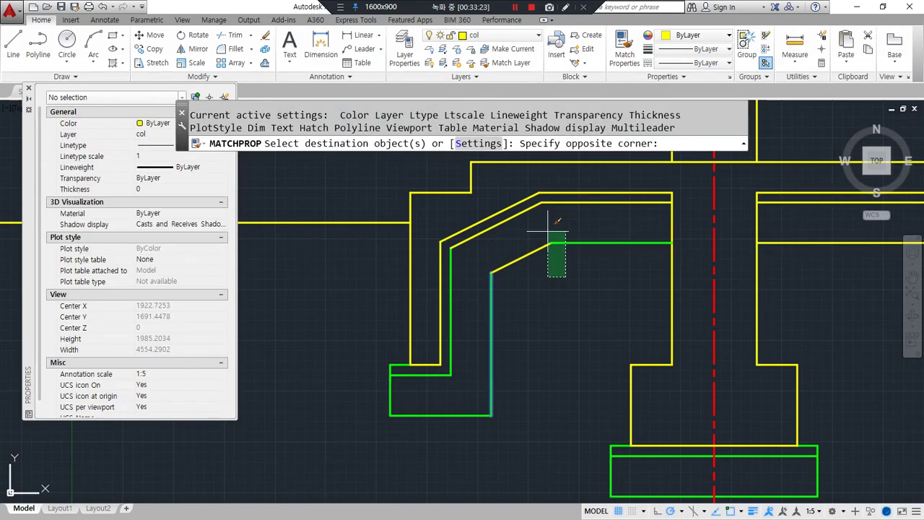
{"action": "left_click", "coordinate": [545, 192]}
{"action": "left_click", "coordinate": [840, 285]}
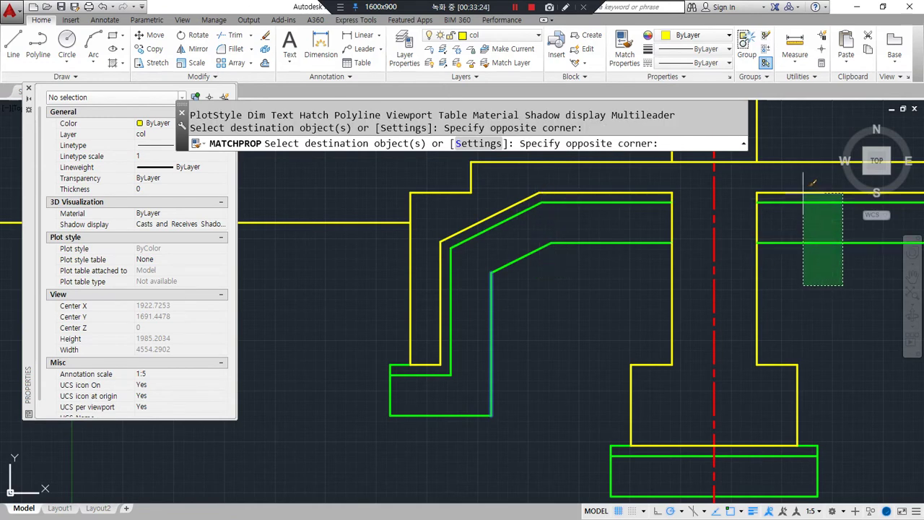
{"action": "left_click", "coordinate": [782, 189]}
{"action": "scroll", "coordinate": [582, 295], "scroll_direction": "down", "scroll_amount": 2}
{"action": "key", "text": "Return"}
{"action": "middle_click_drag", "start_coordinate": [593, 292], "coordinate": [493, 267]}
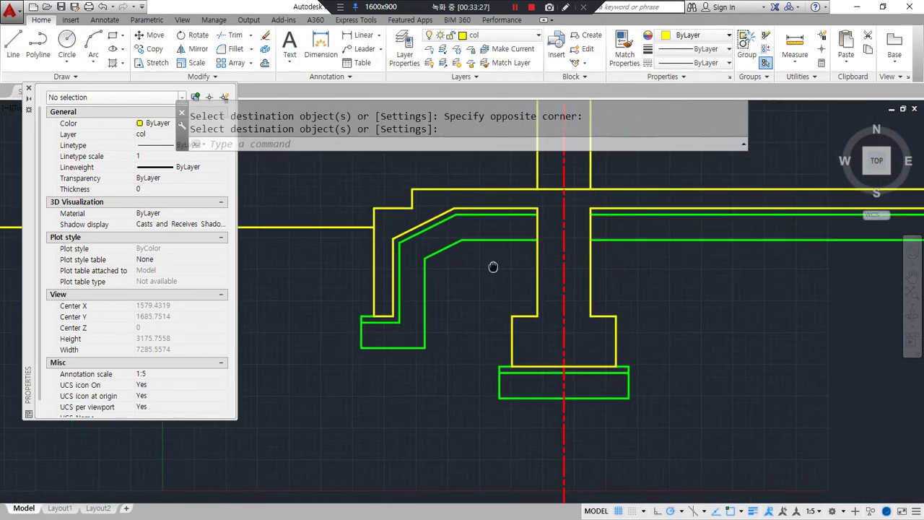
{"action": "mouse_move", "coordinate": [578, 462]}
{"action": "left_mouse_down"}
{"action": "mouse_move", "coordinate": [413, 450]}
{"action": "mouse_move", "coordinate": [488, 199]}
{"action": "mouse_move", "coordinate": [728, 324]}
{"action": "mouse_move", "coordinate": [578, 460]}
{"action": "left_mouse_up"}
{"action": "key", "text": "Escape"}
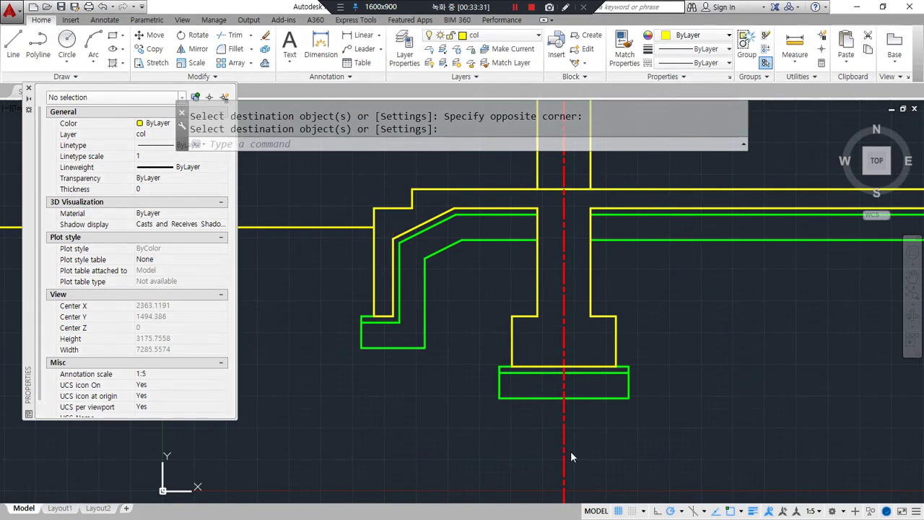
{"action": "left_click_drag", "start_coordinate": [627, 383], "coordinate": [586, 410]}
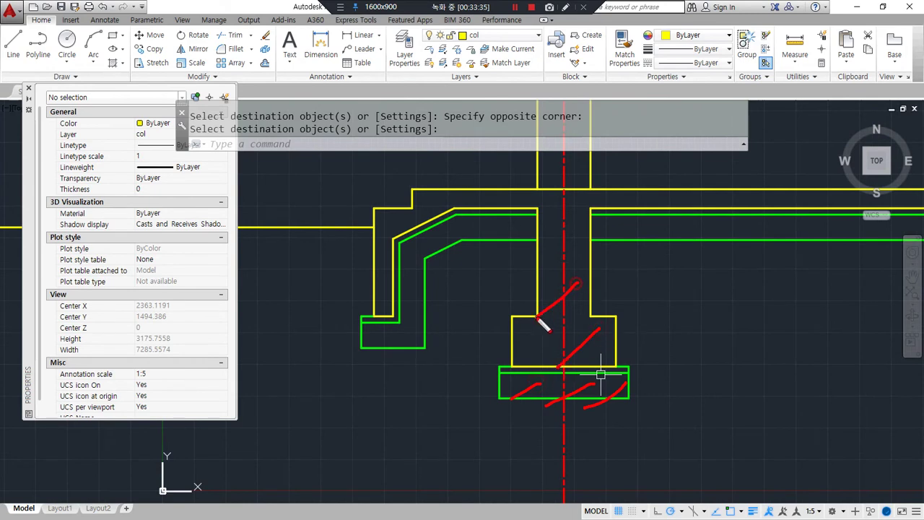
{"action": "key", "text": "Escape"}
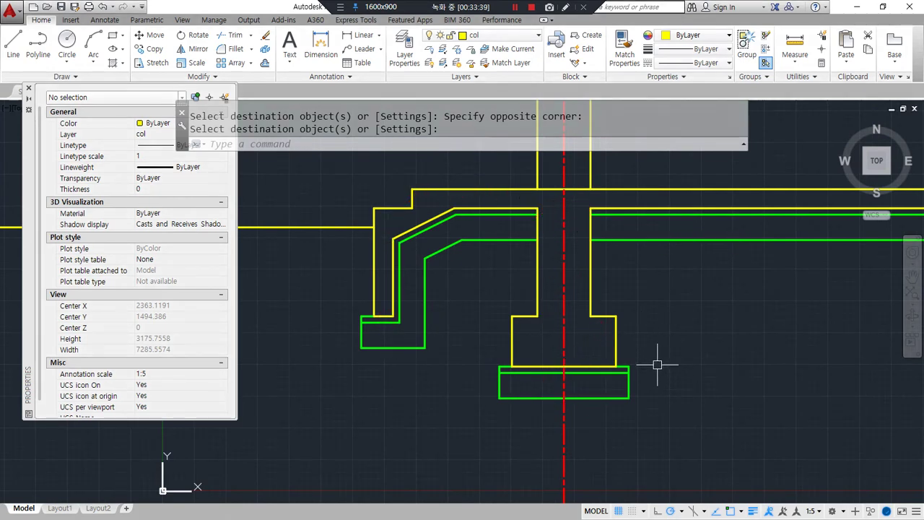
{"action": "scroll", "coordinate": [532, 401], "scroll_direction": "up", "scroll_amount": 8}
{"action": "type", "text": "l"}
{"action": "key", "text": "Return"}
{"action": "key", "text": "Escape"}
{"action": "key", "text": "Escape"}
{"action": "key", "text": "Escape"}
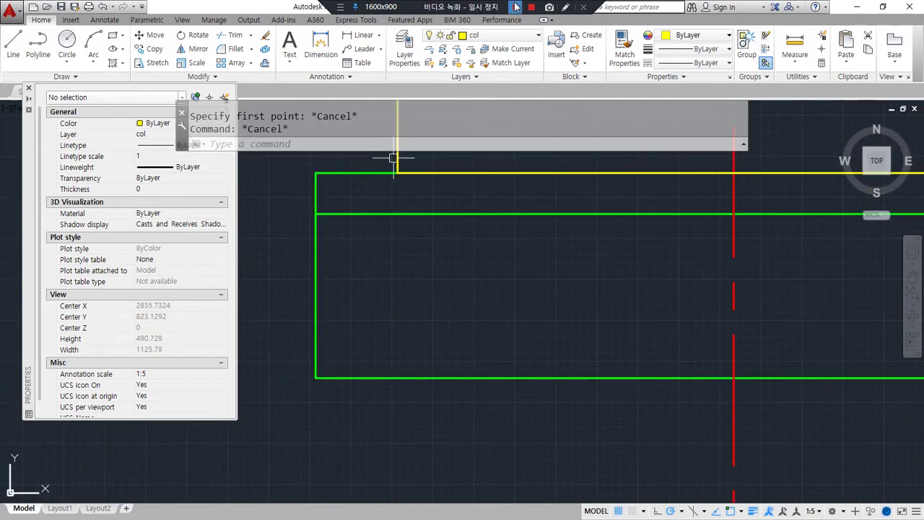
- Set hat as the current layer and draw a diagonal line across the 200-thick layer under the footing, starting at its lower-left corner
{"action": "left_click", "coordinate": [480, 35]}
{"action": "left_click", "coordinate": [481, 105]}
{"action": "type", "text": "l"}
{"action": "key", "text": "Return"}
{"action": "left_click", "coordinate": [317, 377]}
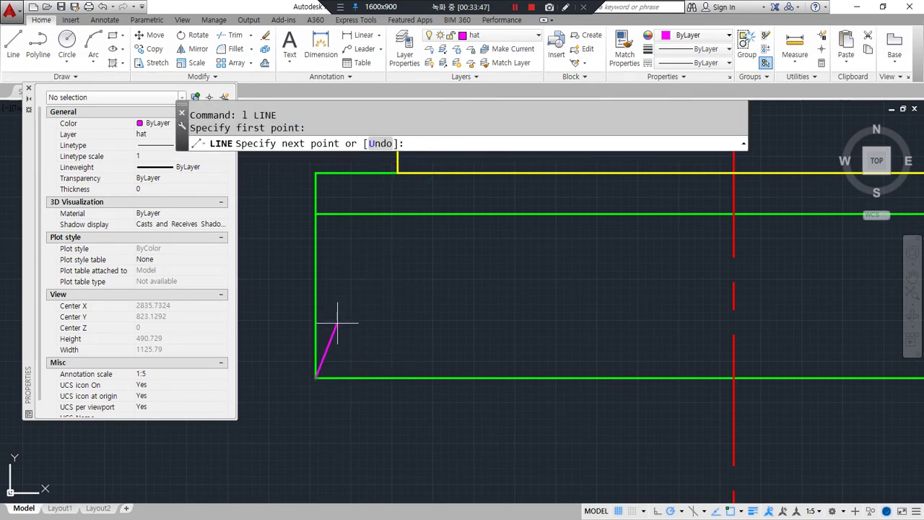
{"action": "left_click", "coordinate": [406, 215]}
{"action": "key", "text": "Return"}
- Draw a construction rectangle between the two ends of the magenta diagonal
{"action": "type", "text": "rec"}
{"action": "key", "text": "Return"}
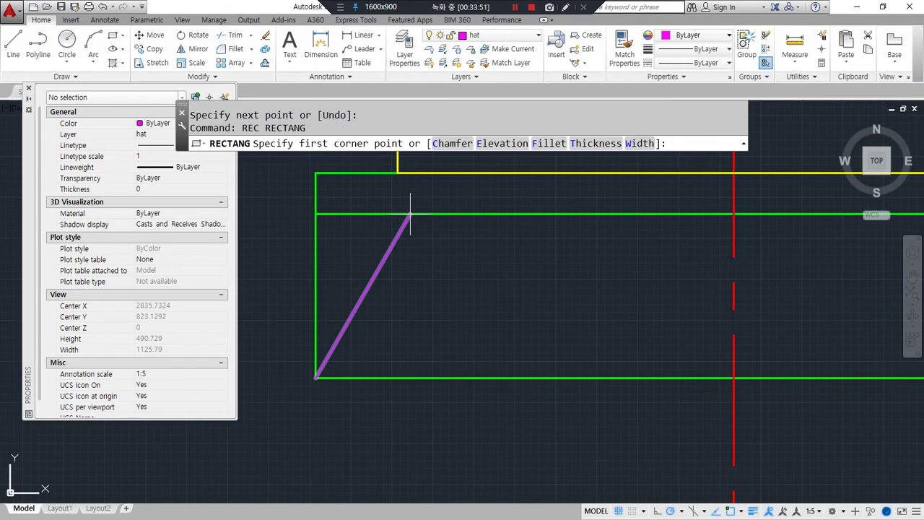
{"action": "left_click", "coordinate": [410, 214]}
{"action": "left_click", "coordinate": [316, 377]}
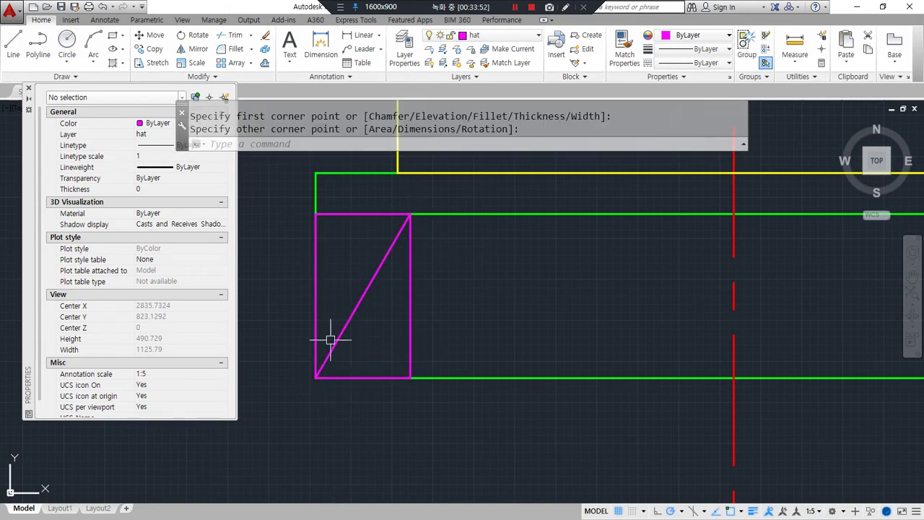
- Draw two short slanted lines from the midpoints of the construction rectangle's upper and lower edges to the diagonal
{"action": "type", "text": "l"}
{"action": "key", "text": "Return"}
{"action": "left_click", "coordinate": [358, 212]}
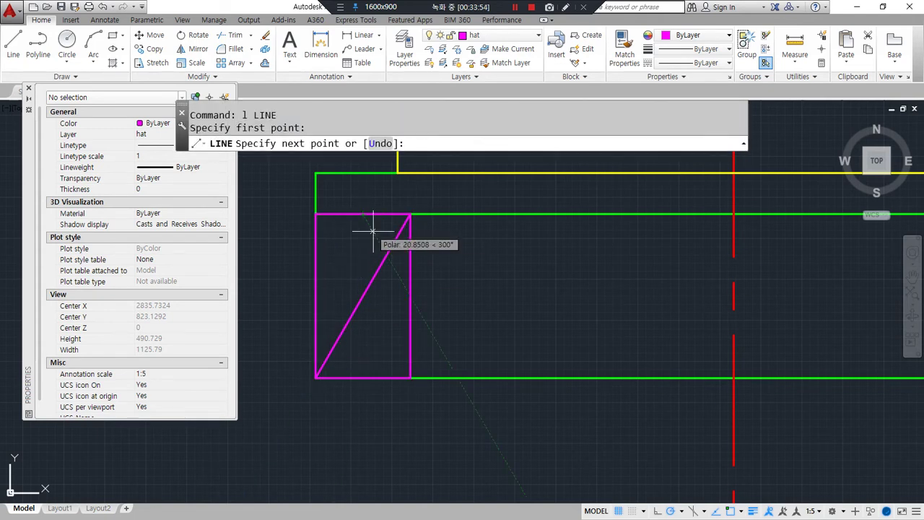
{"action": "left_click", "coordinate": [390, 242]}
{"action": "key", "text": "Return"}
{"action": "key", "text": "Return"}
{"action": "left_click", "coordinate": [372, 379]}
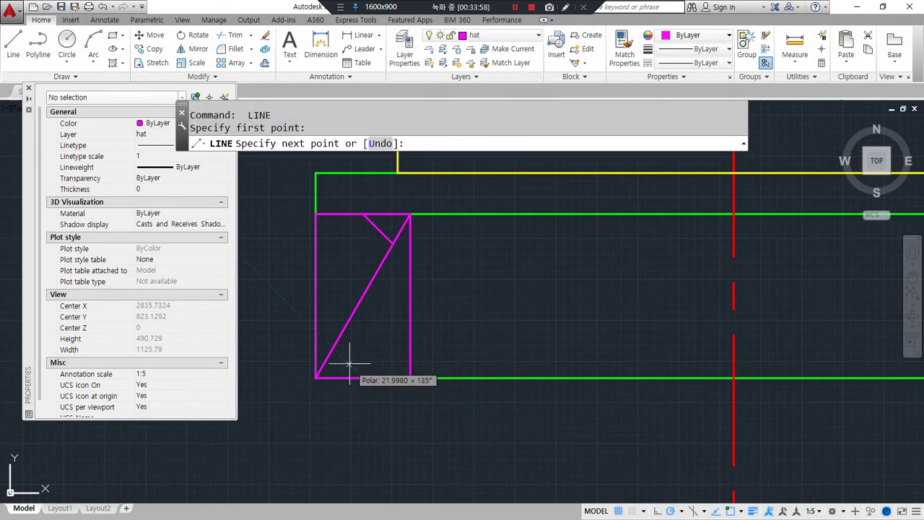
{"action": "left_click", "coordinate": [335, 349]}
{"action": "key", "text": "Return"}
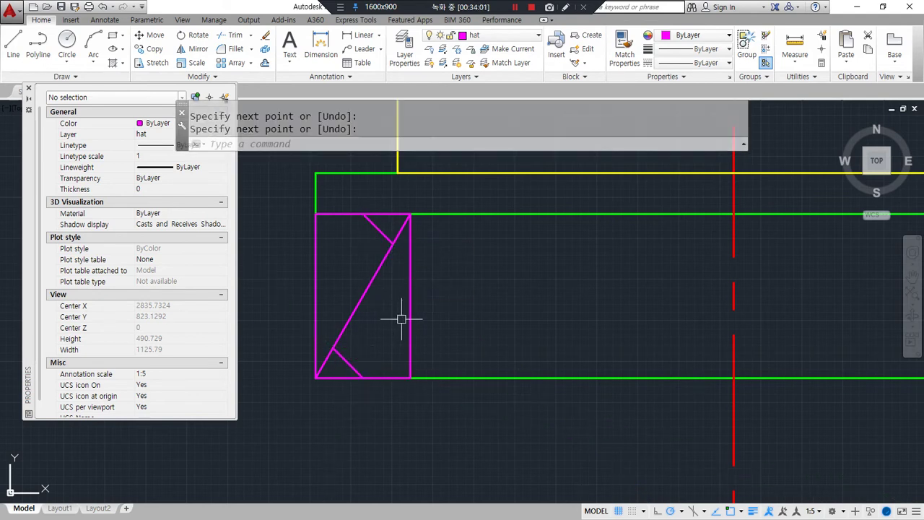
- Erase the magenta construction rectangle around the diagonal
{"action": "left_click", "coordinate": [410, 319]}
{"action": "type", "text": "e"}
{"action": "key", "text": "Return"}
{"action": "type", "text": "h"}
{"action": "key", "text": "Escape"}
{"action": "key", "text": "Escape"}
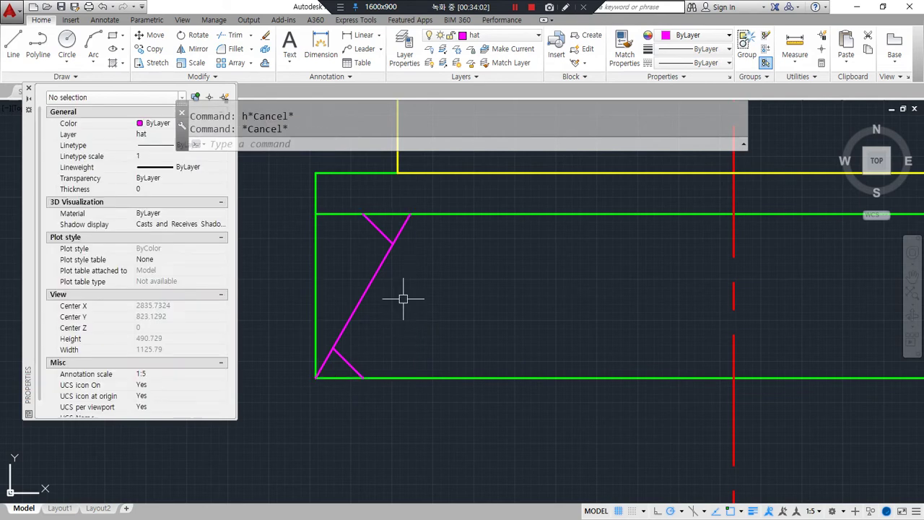
- Group the diagonal and its two short lines into one hatch mark
{"action": "type", "text": "g"}
{"action": "key", "text": "Return"}
{"action": "left_click", "coordinate": [337, 377]}
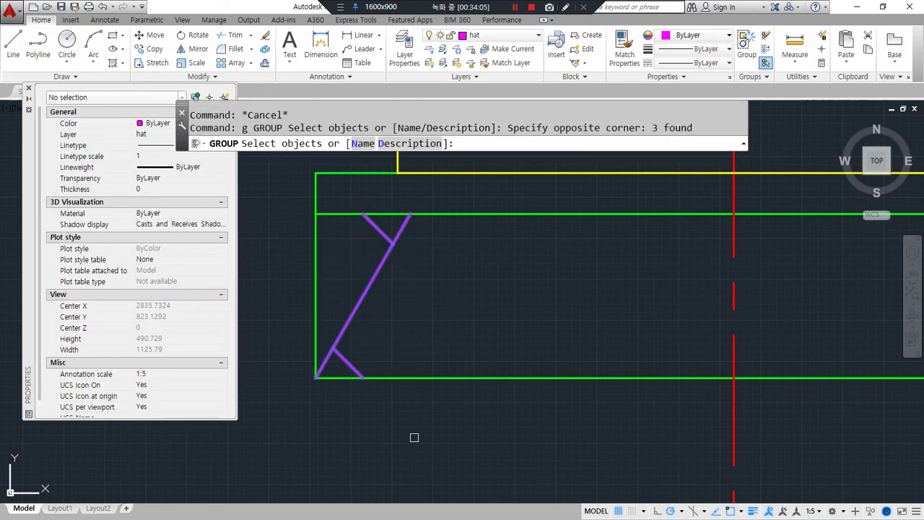
{"action": "key", "text": "Return"}
- Copy the hatch mark as a fitted array of 5 items across the full width of the layer under the footing
{"action": "scroll", "coordinate": [462, 321], "scroll_direction": "down", "scroll_amount": 2}
{"action": "middle_click_drag", "start_coordinate": [462, 321], "coordinate": [375, 315]}
{"action": "type", "text": "cp"}
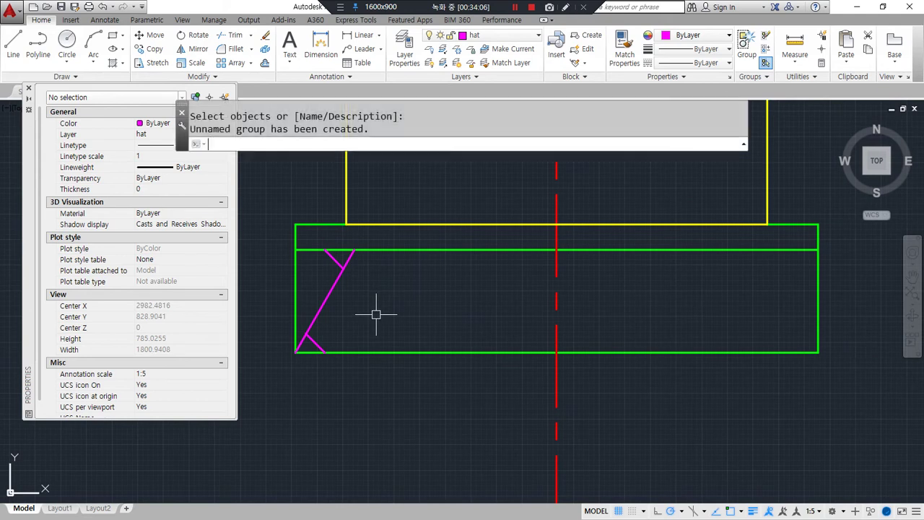
{"action": "key", "text": "Return"}
{"action": "left_click", "coordinate": [339, 273]}
{"action": "key", "text": "Return"}
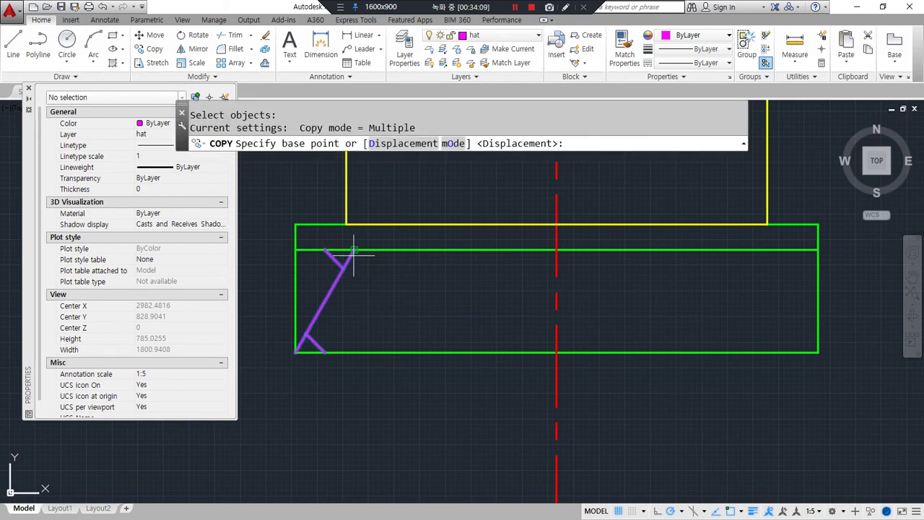
{"action": "left_click", "coordinate": [353, 251]}
{"action": "type", "text": "a"}
{"action": "key", "text": "Return"}
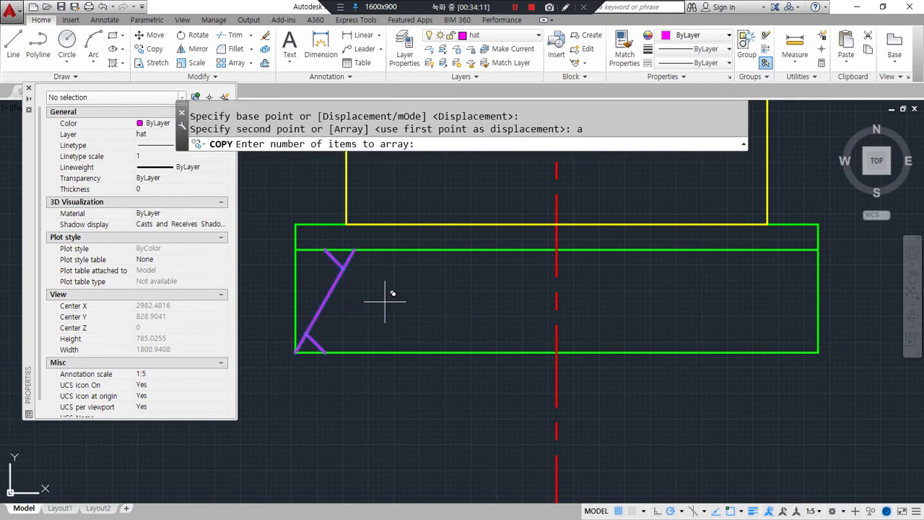
{"action": "type", "text": "5"}
{"action": "key", "text": "Return"}
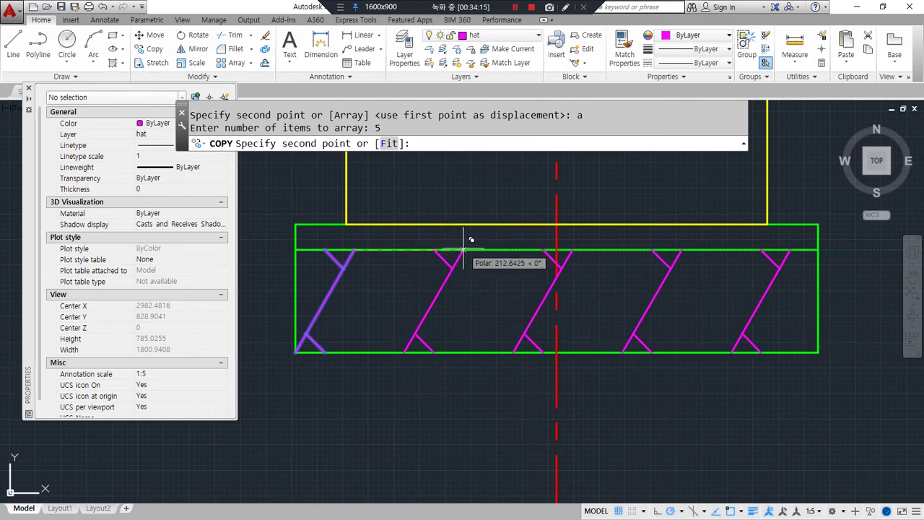
{"action": "left_click", "coordinate": [388, 143]}
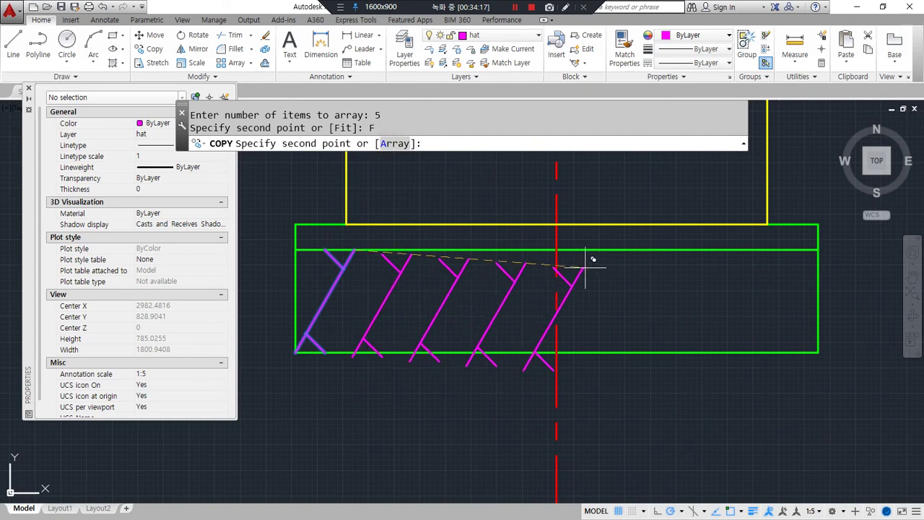
{"action": "left_click", "coordinate": [812, 247]}
{"action": "key", "text": "Return"}
- Copy the leftmost hatch mark to the lower-left corner of the 200-thick layer beneath the entrance step's short wall
{"action": "scroll", "coordinate": [419, 321], "scroll_direction": "down", "scroll_amount": 4}
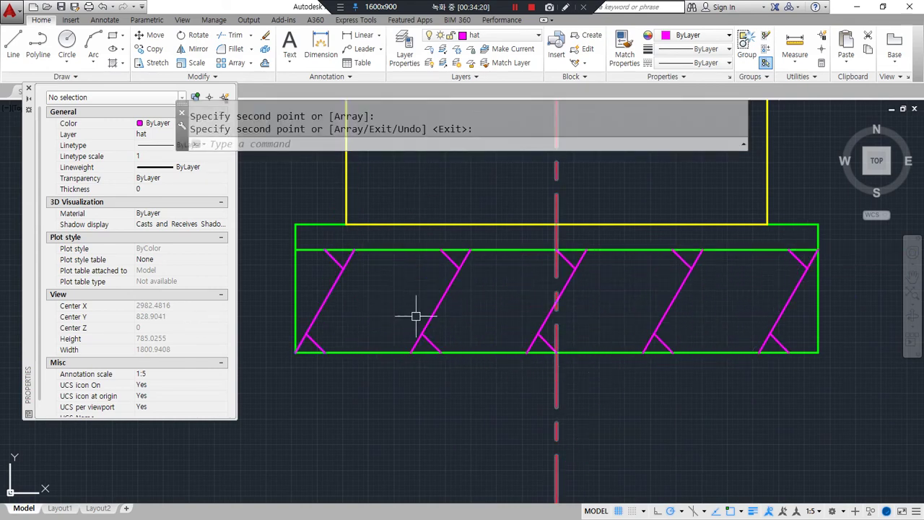
{"action": "middle_click_drag", "start_coordinate": [409, 309], "coordinate": [580, 376]}
{"action": "scroll", "coordinate": [548, 371], "scroll_direction": "up", "scroll_amount": 2}
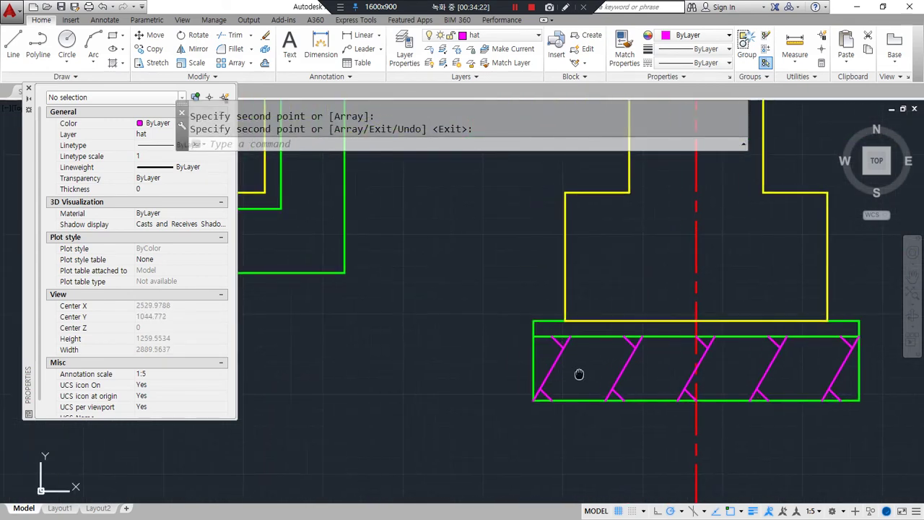
{"action": "type", "text": "cp"}
{"action": "key", "text": "Return"}
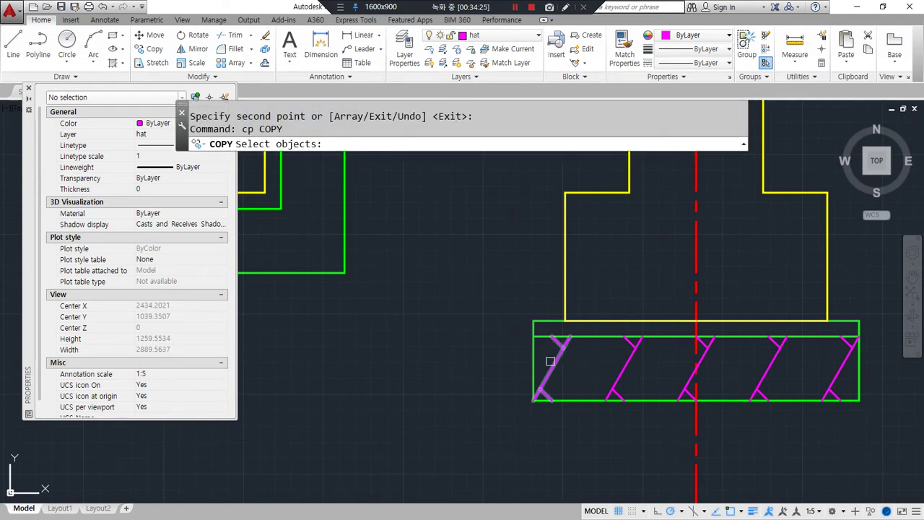
{"action": "left_click", "coordinate": [560, 365]}
{"action": "key", "text": "Return"}
{"action": "left_click", "coordinate": [537, 402]}
{"action": "middle_click_drag", "start_coordinate": [295, 295], "coordinate": [540, 384]}
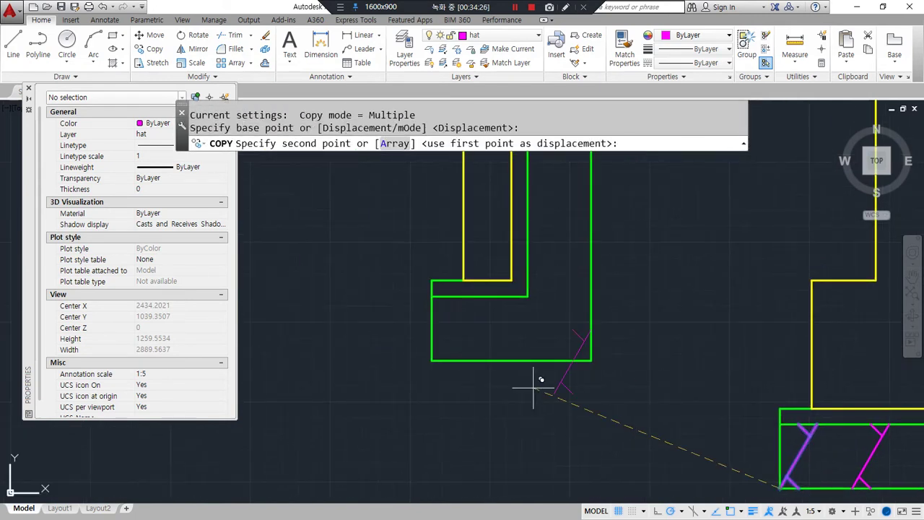
{"action": "left_click", "coordinate": [435, 362]}
{"action": "key", "text": "Return"}
{"action": "middle_click_drag", "start_coordinate": [480, 418], "coordinate": [409, 433]}
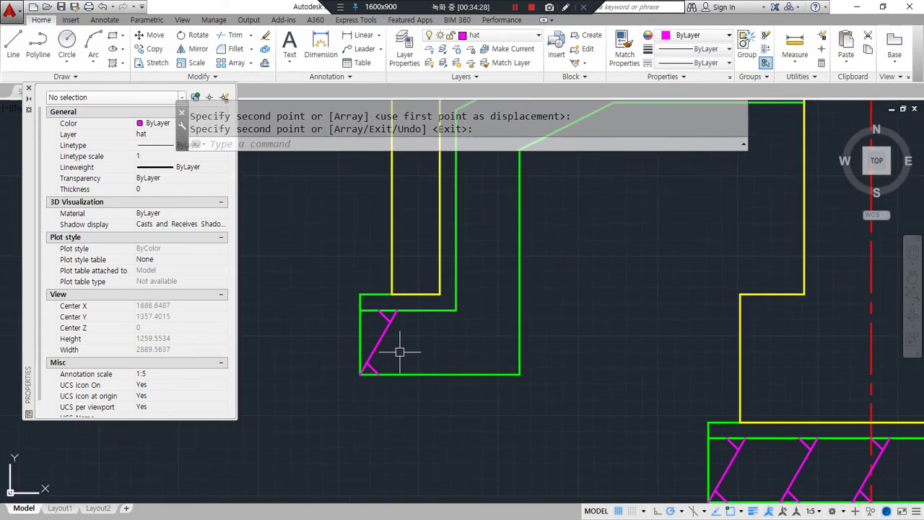
- Move the copied hatch mark slightly right, keeping it between the layer's upper and lower lines
{"action": "type", "text": "m"}
{"action": "key", "text": "Return"}
{"action": "left_click", "coordinate": [412, 330]}
{"action": "left_click", "coordinate": [381, 326]}
{"action": "key", "text": "Return"}
{"action": "left_click", "coordinate": [386, 439]}
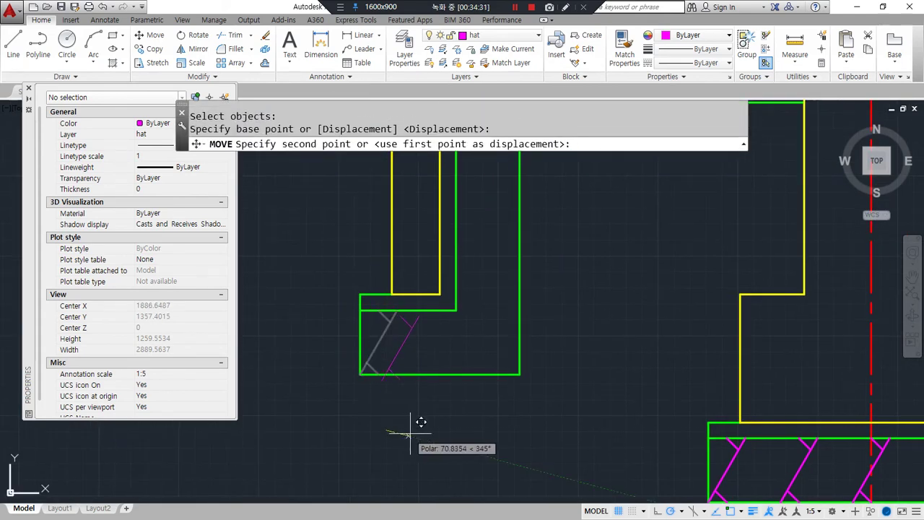
{"action": "left_click", "coordinate": [423, 429]}
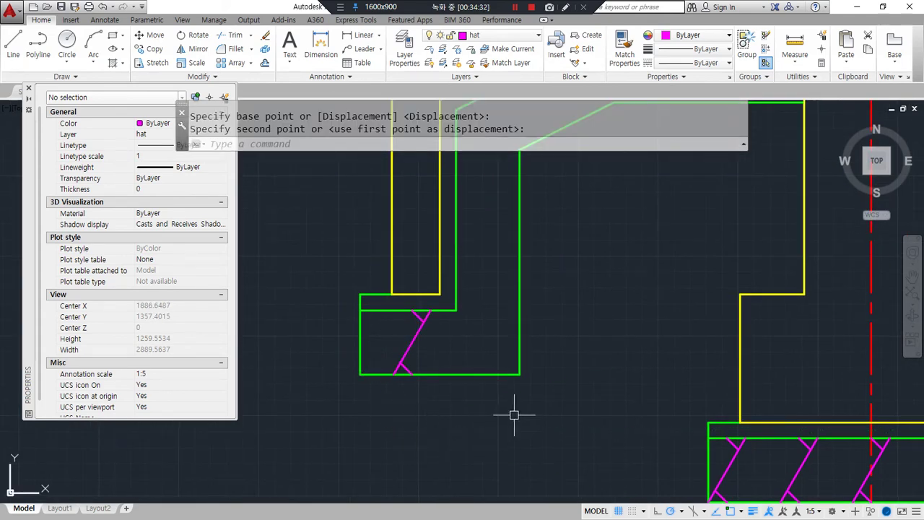
- Copy the hatch mark from its lower end to a nearest point on the outer green vertical line
{"action": "middle_click_drag", "start_coordinate": [495, 413], "coordinate": [430, 441]}
{"action": "type", "text": "cp"}
{"action": "key", "text": "Return"}
{"action": "left_click", "coordinate": [346, 378]}
{"action": "key", "text": "Return"}
{"action": "left_click", "coordinate": [331, 402]}
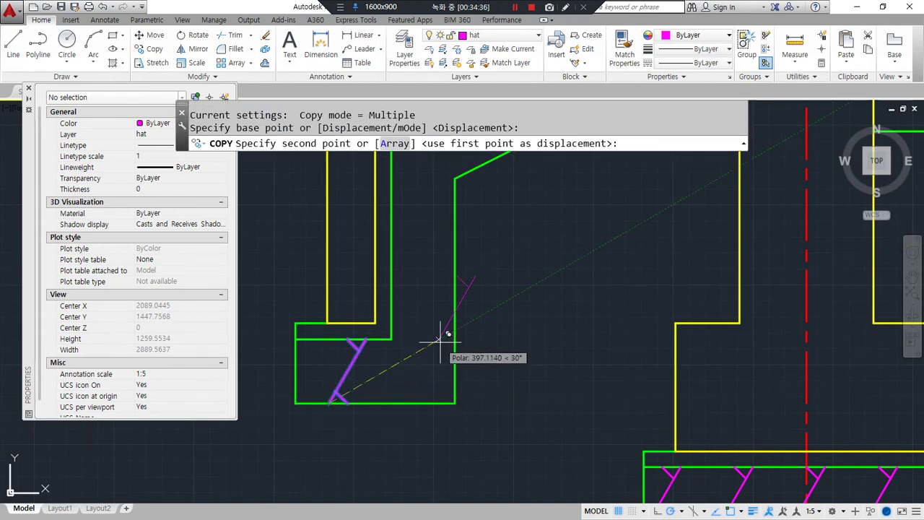
{"action": "type", "text": "nea"}
{"action": "key", "text": "Return"}
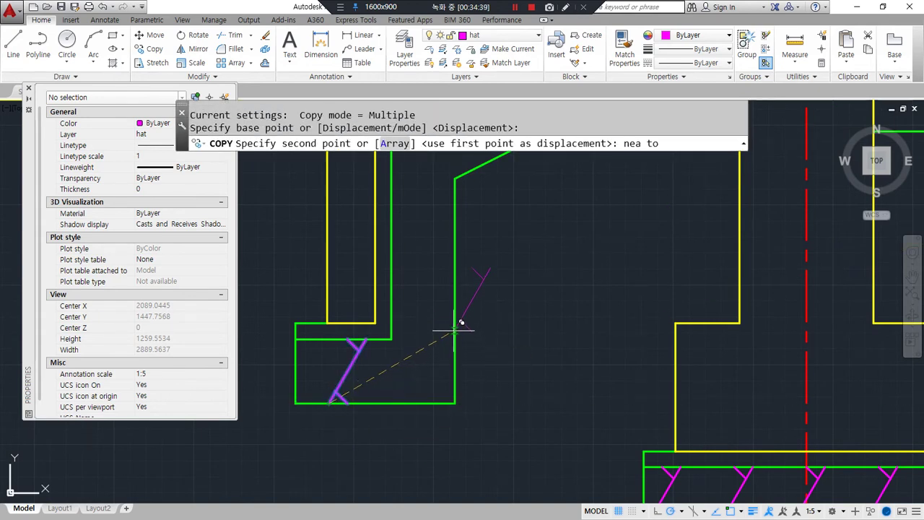
{"action": "left_click", "coordinate": [453, 316]}
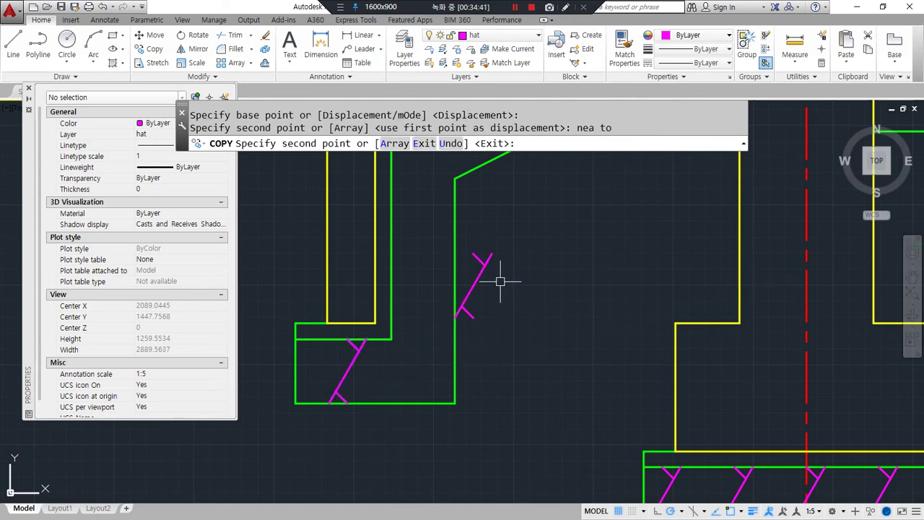
{"action": "key", "text": "Return"}
- Try to rotate the hatch mark on the outer green vertical line about its lower end
{"action": "scroll", "coordinate": [497, 292], "scroll_direction": "up", "scroll_amount": 2}
{"action": "middle_click_drag", "start_coordinate": [491, 299], "coordinate": [497, 299]}
{"action": "type", "text": "ro"}
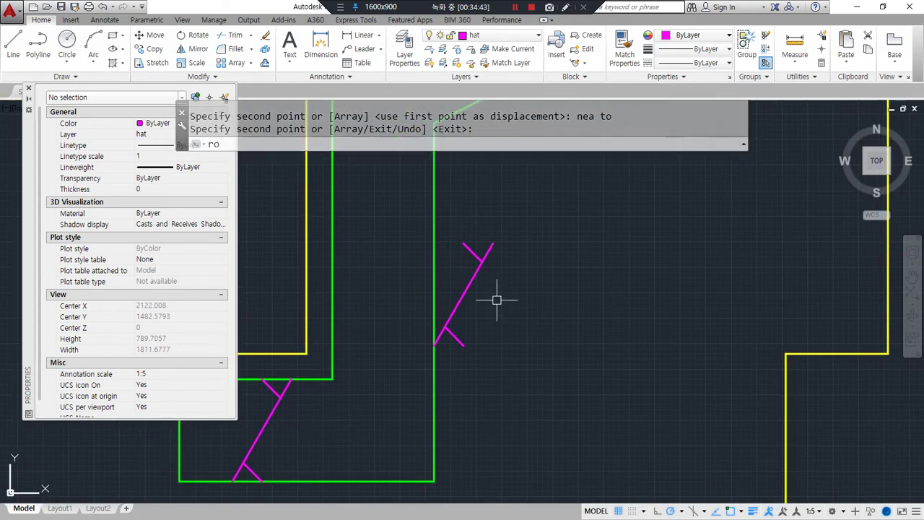
{"action": "key", "text": "Return"}
{"action": "left_click", "coordinate": [462, 299]}
{"action": "key", "text": "Return"}
{"action": "left_click", "coordinate": [438, 340]}
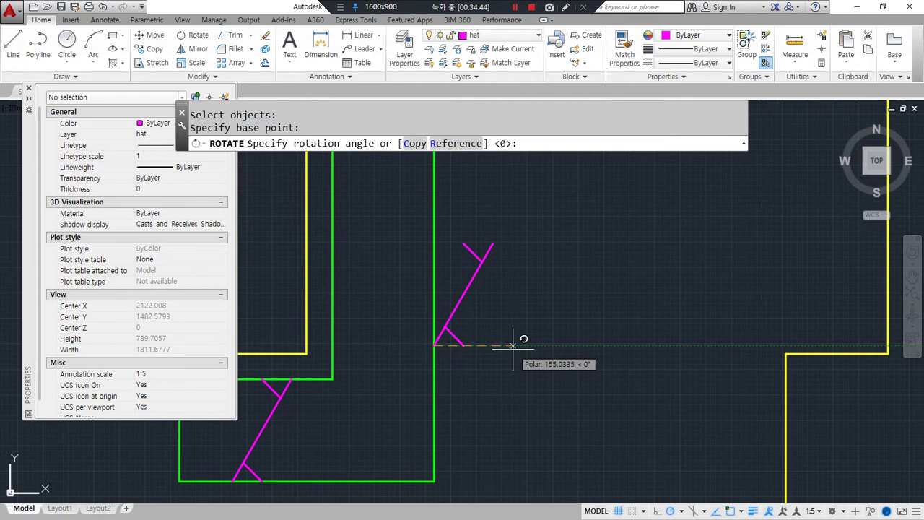
{"action": "left_click", "coordinate": [513, 345]}
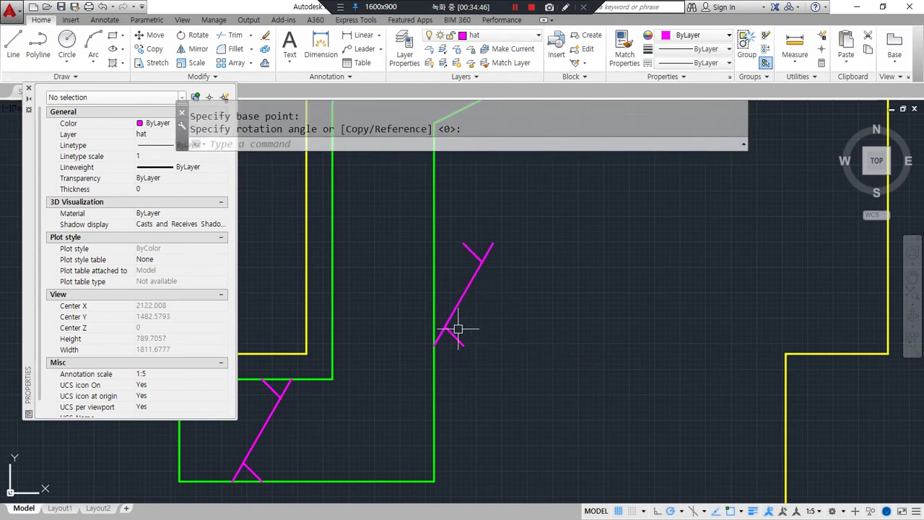
- Rotate the hatch mark 90° counterclockwise about its lower end so it spans between the two green vertical lines
{"action": "type", "text": "r"}
{"action": "key", "text": "Return"}
{"action": "left_click", "coordinate": [456, 321]}
{"action": "key", "text": "Return"}
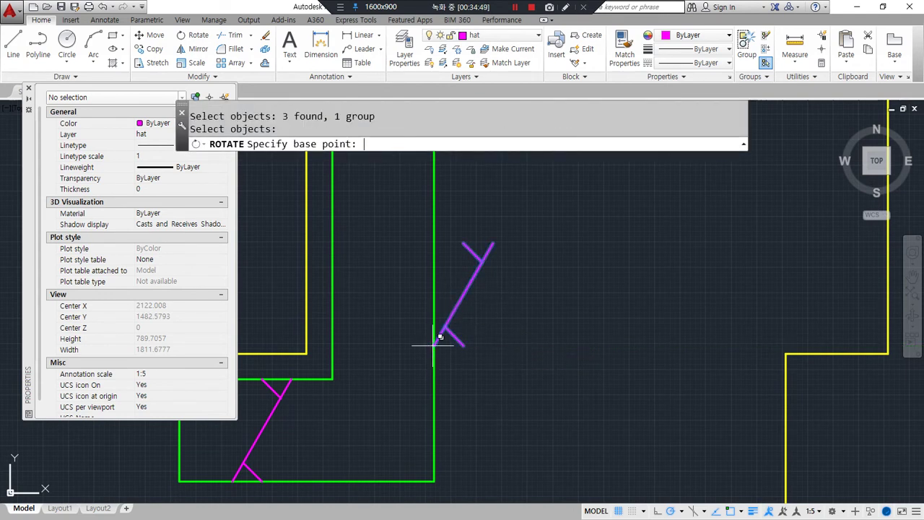
{"action": "left_click", "coordinate": [437, 344]}
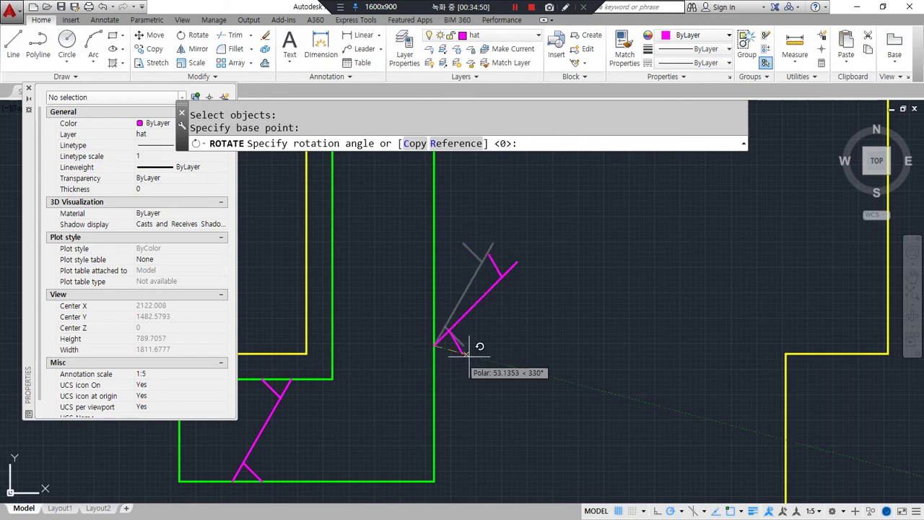
{"action": "left_click", "coordinate": [448, 271]}
- Copy the rotated hatch mark straight up along the outer green vertical line
{"action": "middle_click_drag", "start_coordinate": [505, 340], "coordinate": [485, 395]}
{"action": "type", "text": "cp"}
{"action": "key", "text": "Return"}
{"action": "left_click", "coordinate": [403, 389]}
{"action": "key", "text": "Return"}
{"action": "left_click", "coordinate": [420, 399]}
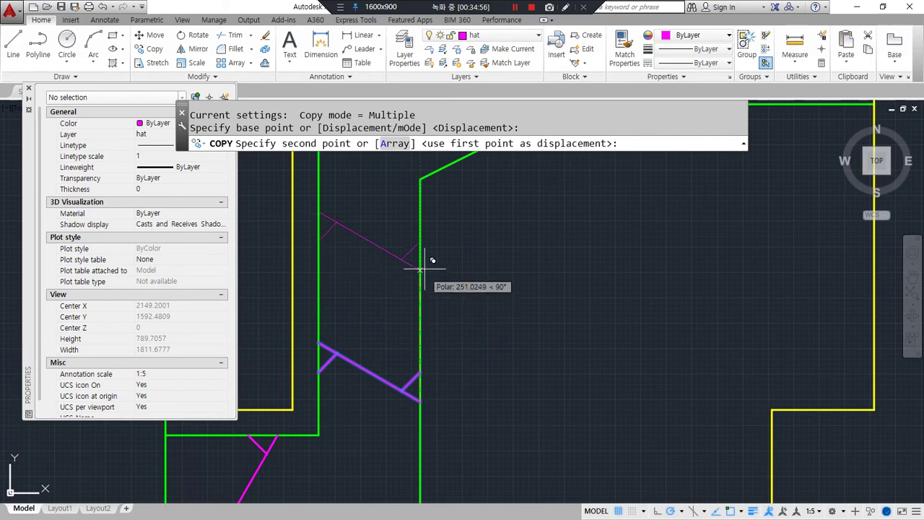
- Place a copy of the diagonal rubble symbol higher up between the green lines of the vertical leg
{"action": "left_click", "coordinate": [421, 215]}
{"action": "middle_click_drag", "start_coordinate": [474, 231], "coordinate": [447, 409]}
{"action": "key", "text": "Return"}
- Copy the upper rubble symbol from its lower endpoint to a nearest point on the sloped inner green line
{"action": "key", "text": "Return"}
{"action": "left_click", "coordinate": [368, 385]}
{"action": "left_click", "coordinate": [374, 352]}
{"action": "key", "text": "Return"}
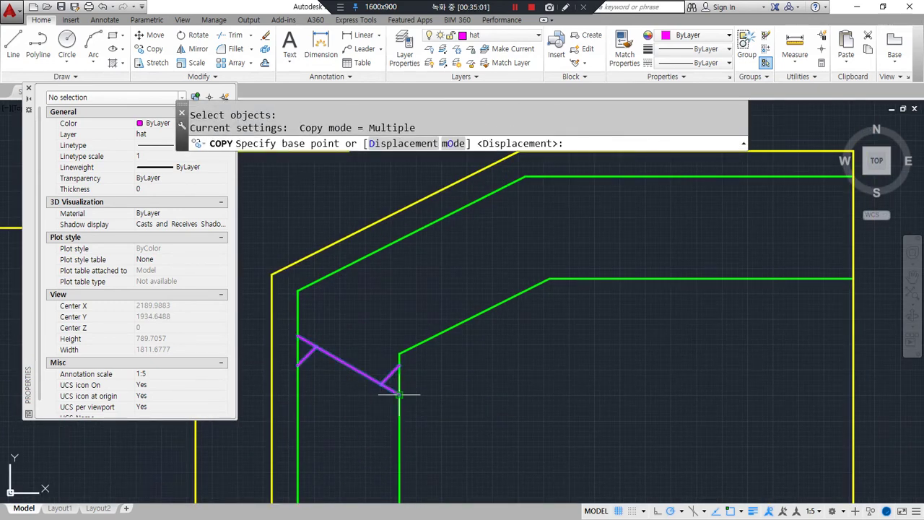
{"action": "left_click", "coordinate": [398, 392]}
{"action": "type", "text": "nea"}
{"action": "key", "text": "Return"}
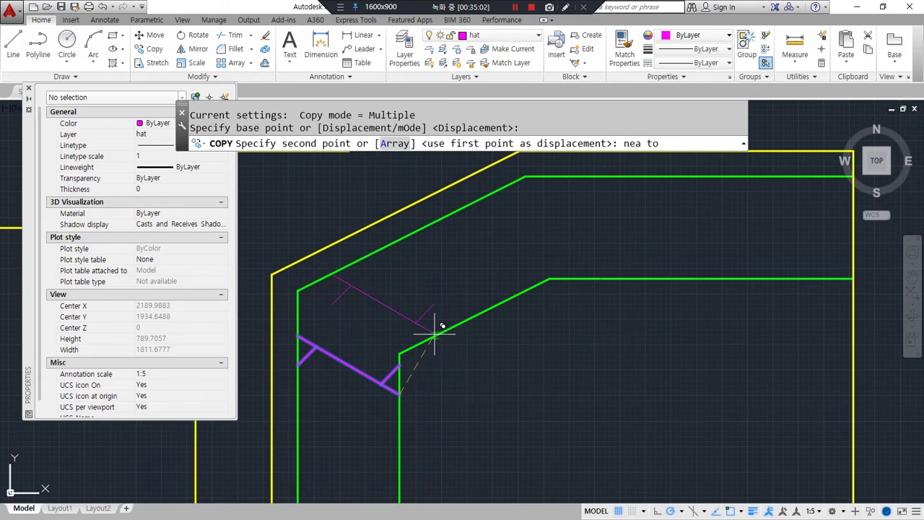
{"action": "left_click", "coordinate": [469, 312]}
{"action": "key", "text": "Return"}
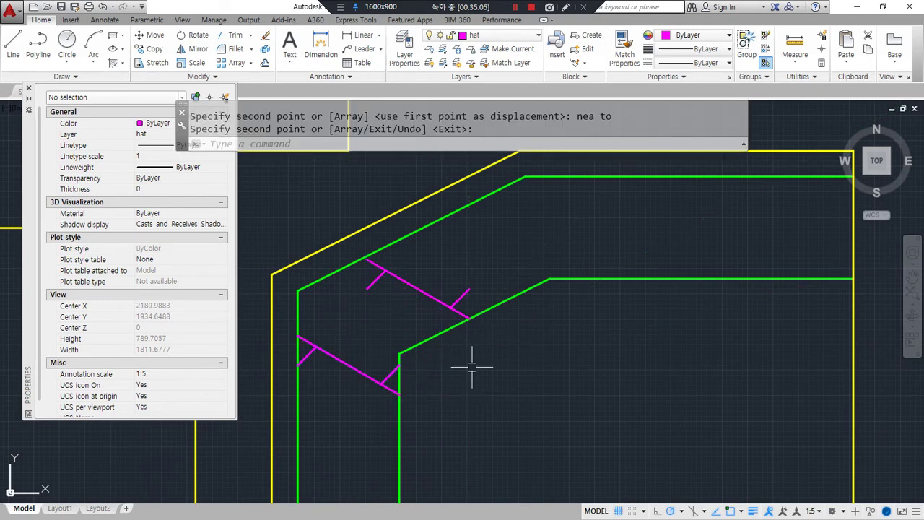
- Move the upper rubble symbol in the vertical leg slightly downward, closer to the one below it
{"action": "scroll", "coordinate": [454, 368], "scroll_direction": "down", "scroll_amount": 4}
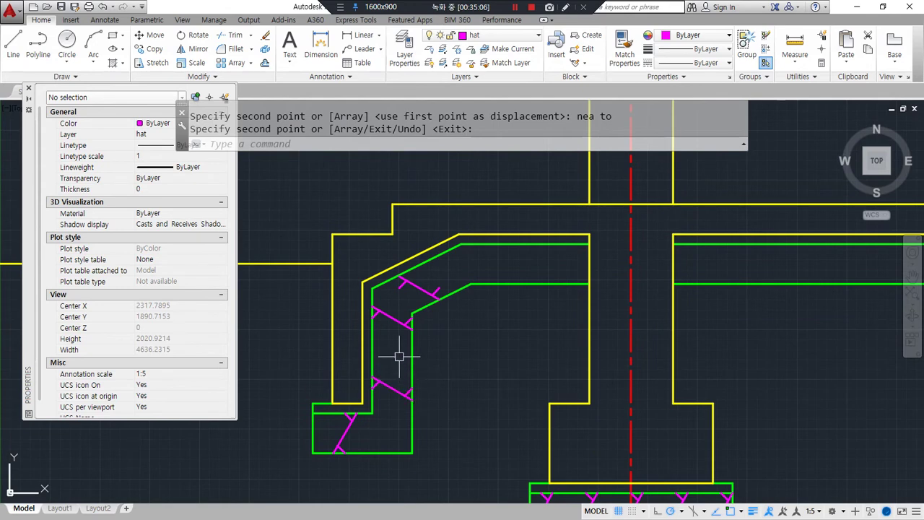
{"action": "scroll", "coordinate": [399, 356], "scroll_direction": "up", "scroll_amount": 2}
{"action": "type", "text": "m"}
{"action": "key", "text": "Return"}
{"action": "left_click", "coordinate": [390, 304]}
{"action": "key", "text": "Return"}
{"action": "left_click", "coordinate": [484, 327]}
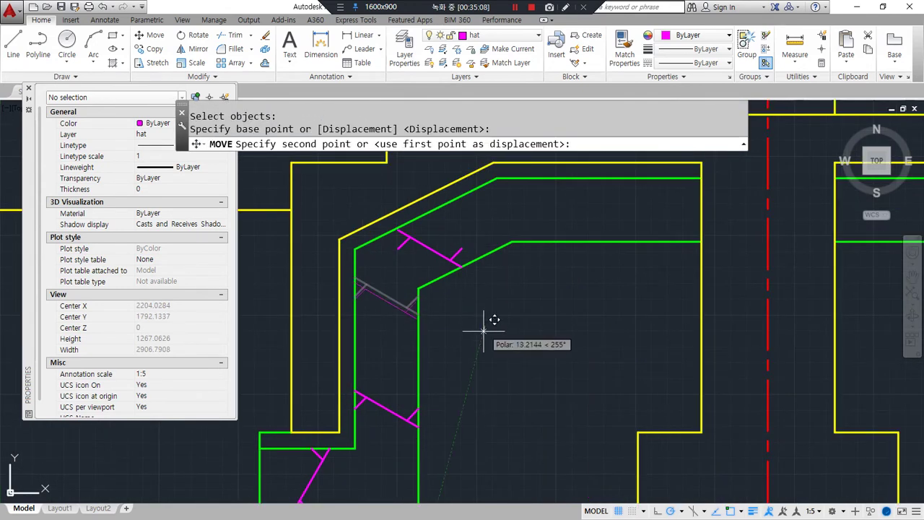
{"action": "left_click", "coordinate": [483, 359]}
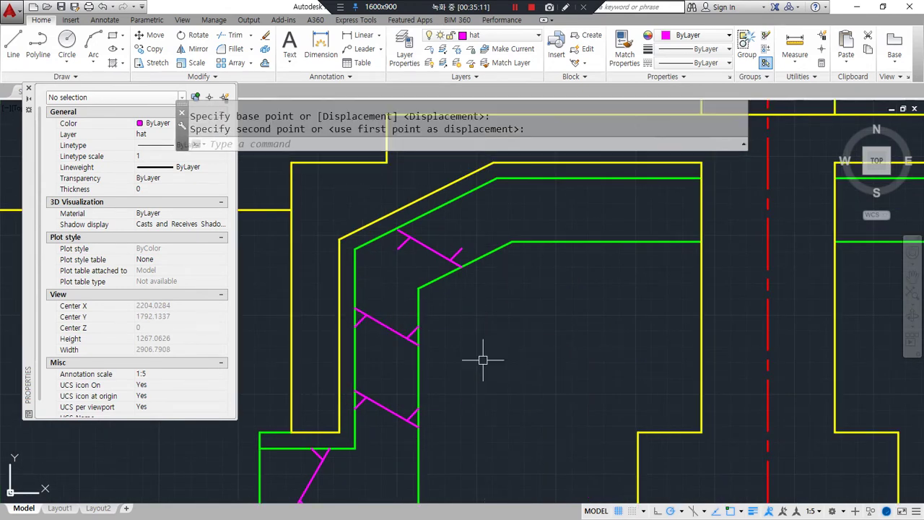
- Rotate the sloped section's rubble symbol about its lower endpoint by reference, aligning its short tick's end direction with the sloped inner green line
{"action": "scroll", "coordinate": [483, 359], "scroll_direction": "up", "scroll_amount": 2}
{"action": "left_click_drag", "start_coordinate": [432, 371], "coordinate": [335, 269]}
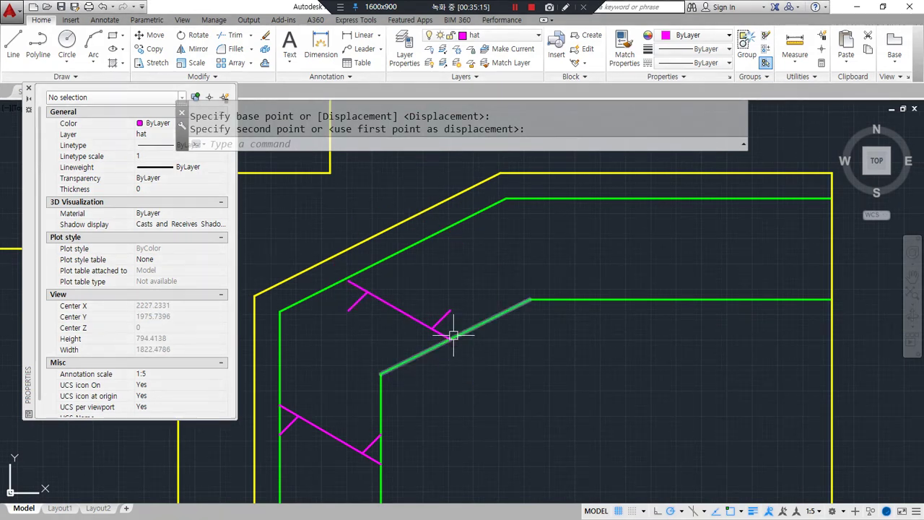
{"action": "type", "text": "ro"}
{"action": "key", "text": "Return"}
{"action": "left_click", "coordinate": [348, 280]}
{"action": "left_click", "coordinate": [452, 348]}
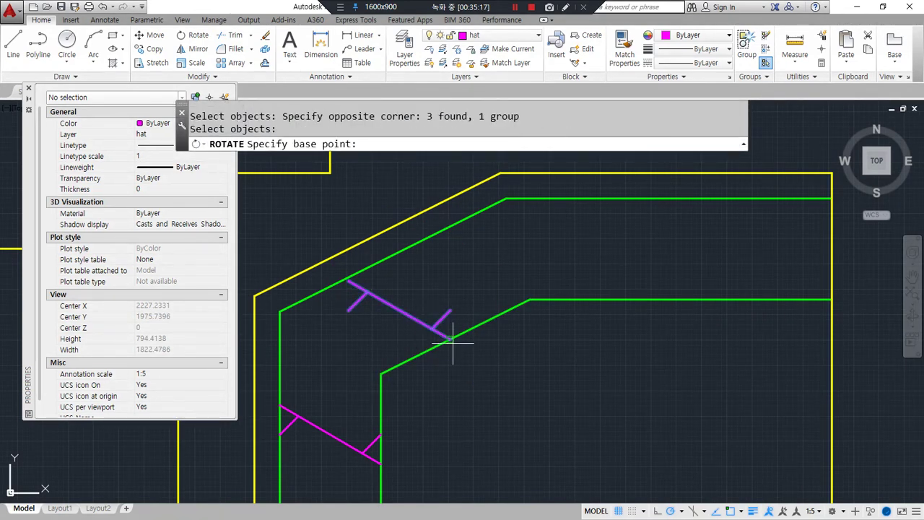
{"action": "left_click", "coordinate": [449, 337]}
{"action": "type", "text": "r"}
{"action": "key", "text": "Return"}
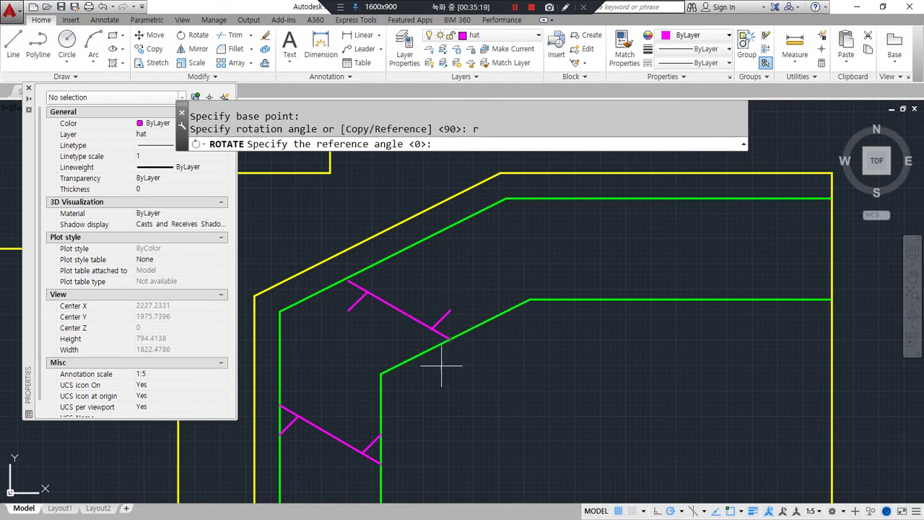
{"action": "left_click", "coordinate": [450, 340]}
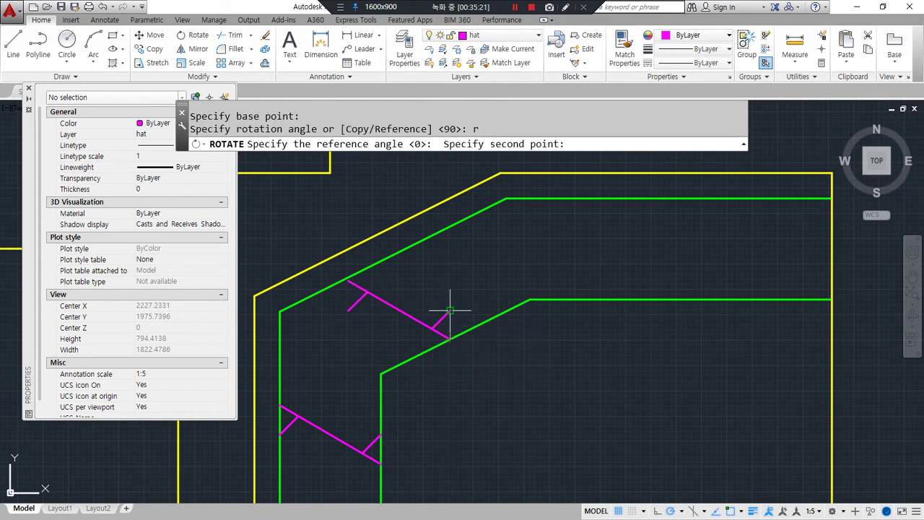
{"action": "left_click", "coordinate": [449, 307]}
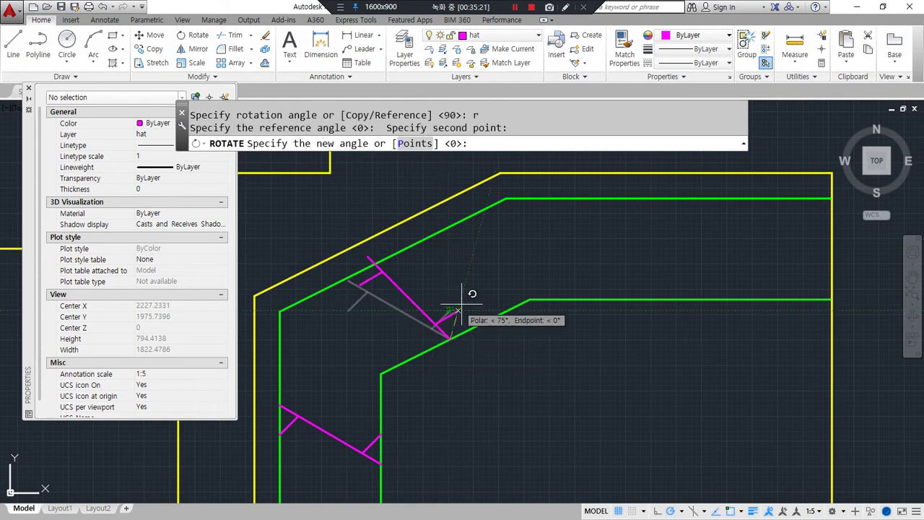
{"action": "left_click", "coordinate": [528, 299]}
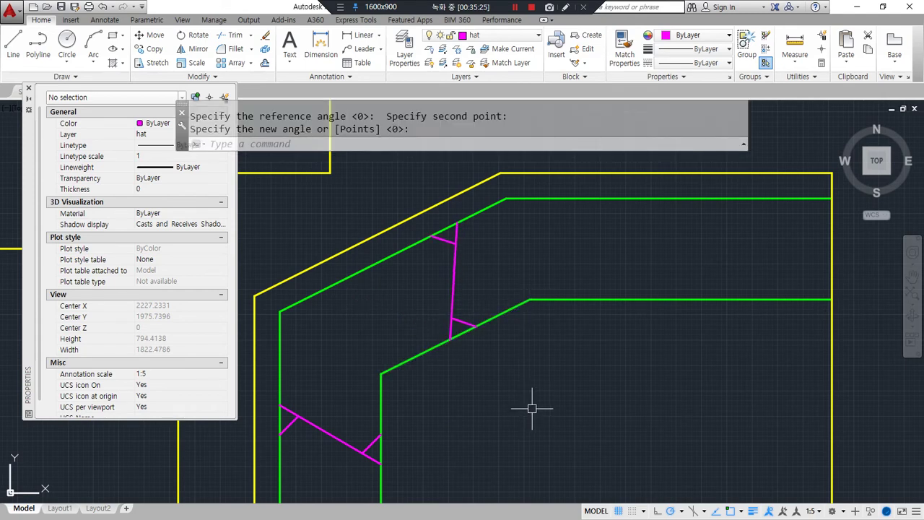
- Copy the rubble symbol from the bottom of the leg to a nearest point on the horizontal inner green line before the column
{"action": "scroll", "coordinate": [502, 415], "scroll_direction": "down", "scroll_amount": 2}
{"action": "middle_click_drag", "start_coordinate": [503, 415], "coordinate": [496, 290]}
{"action": "type", "text": "cp"}
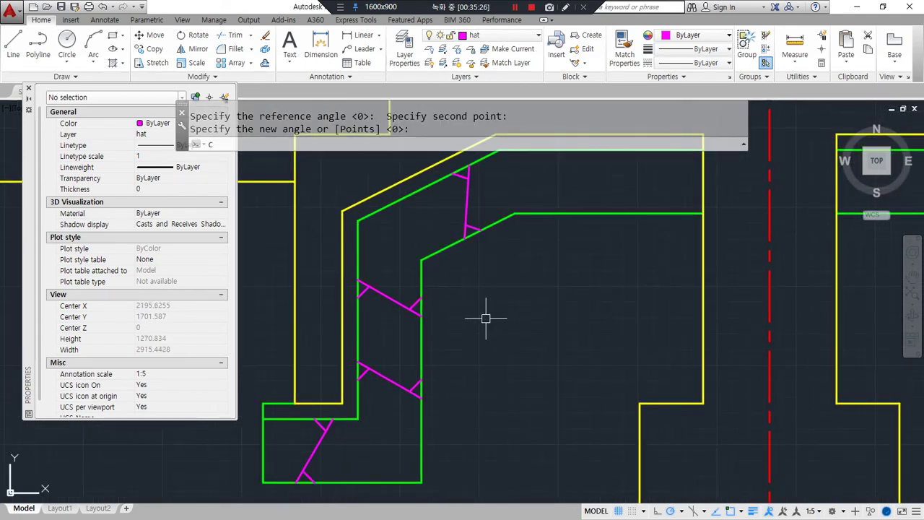
{"action": "key", "text": "space"}
{"action": "left_click", "coordinate": [317, 442]}
{"action": "key", "text": "space"}
{"action": "left_click", "coordinate": [306, 473]}
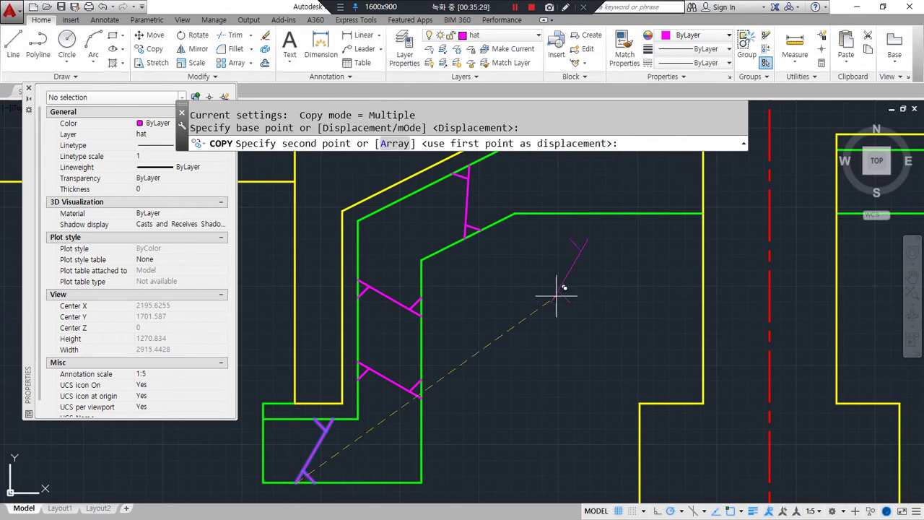
{"action": "middle_click_drag", "start_coordinate": [562, 285], "coordinate": [483, 351]}
{"action": "type", "text": "nea"}
{"action": "key", "text": "space"}
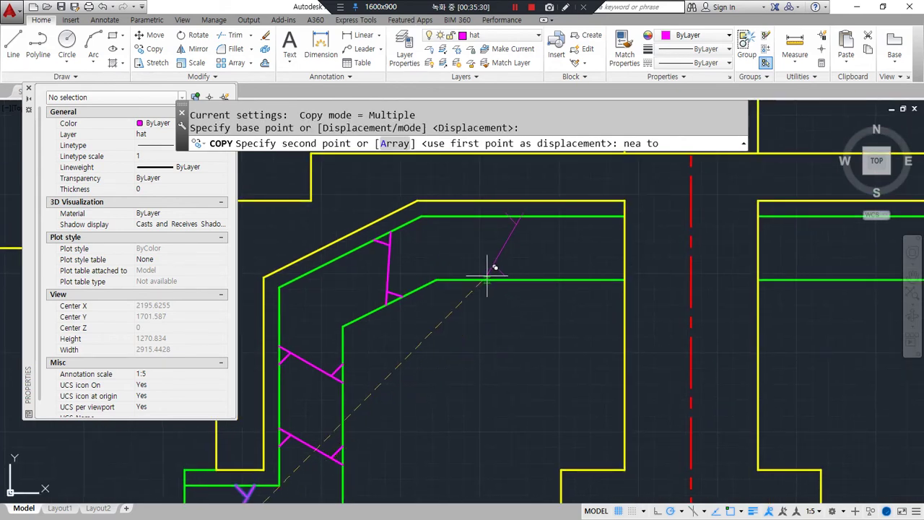
{"action": "left_click", "coordinate": [485, 277]}
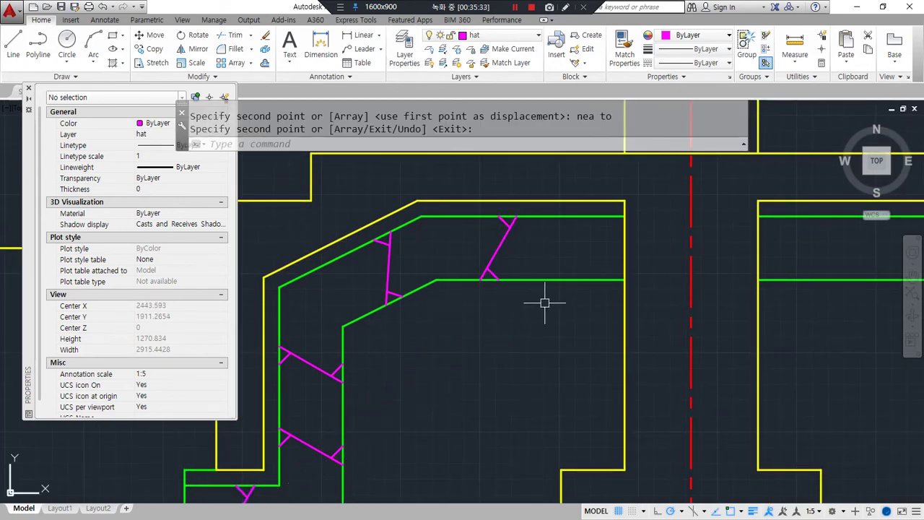
- Move the rubble symbol in the short horizontal section slightly toward the column
{"action": "middle_click_drag", "start_coordinate": [546, 303], "coordinate": [495, 329]}
{"action": "key", "text": "space"}
{"action": "type", "text": "m"}
{"action": "key", "text": "space"}
{"action": "left_click", "coordinate": [455, 274]}
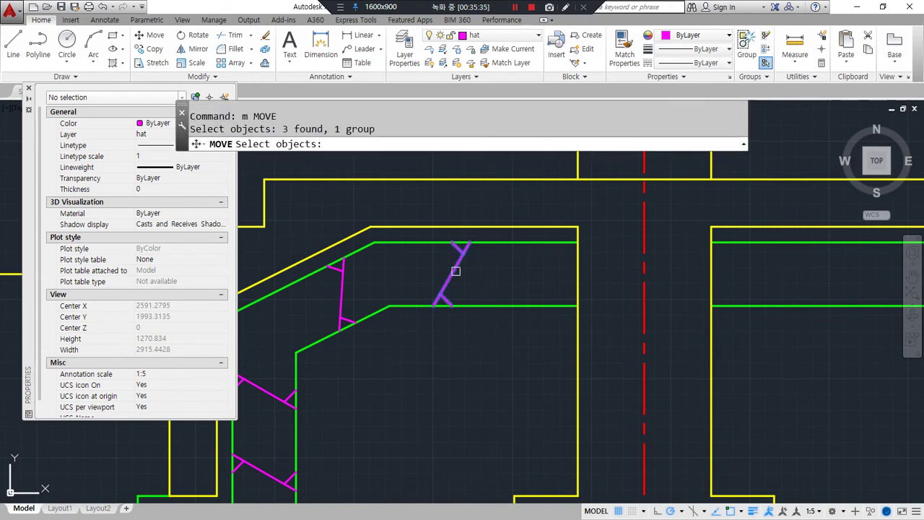
{"action": "key", "text": "space"}
{"action": "left_click", "coordinate": [457, 354]}
{"action": "left_click", "coordinate": [475, 356]}
- Copy that rubble symbol across the column to the start of the long layer under the floor slab
{"action": "type", "text": "cp"}
{"action": "key", "text": "space"}
{"action": "left_click", "coordinate": [477, 306]}
{"action": "key", "text": "space"}
{"action": "left_click", "coordinate": [459, 305]}
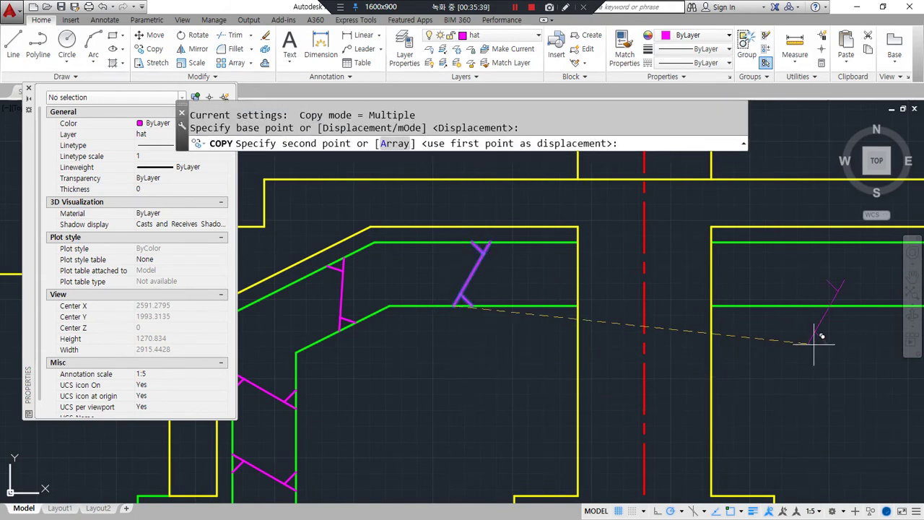
{"action": "middle_click_drag", "start_coordinate": [814, 344], "coordinate": [495, 371]}
{"action": "left_click", "coordinate": [433, 336]}
{"action": "key", "text": "space"}
- Copy the rubble symbol beyond the column as an array of 5 items fitted along the horizontal green layer
{"action": "key", "text": "space"}
{"action": "left_click", "coordinate": [454, 303]}
{"action": "key", "text": "space"}
{"action": "left_click", "coordinate": [469, 275]}
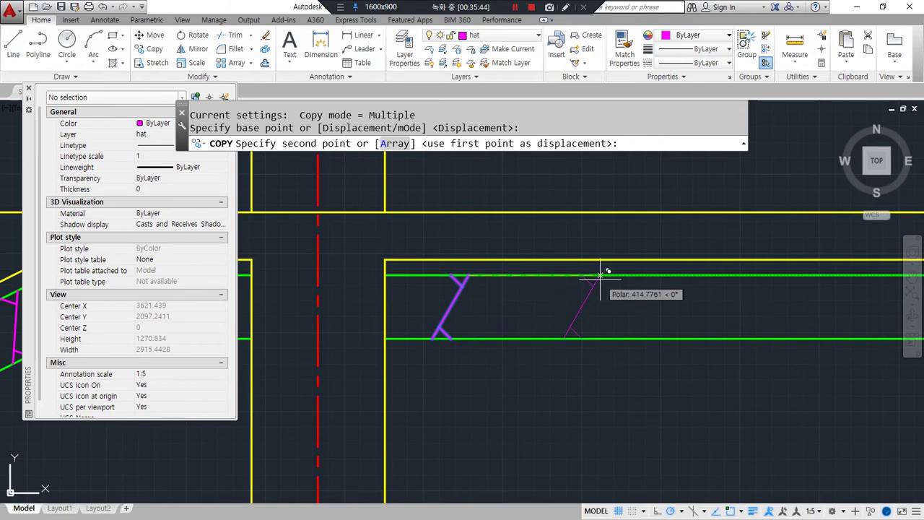
{"action": "type", "text": "a"}
{"action": "key", "text": "space"}
{"action": "type", "text": "5"}
{"action": "key", "text": "space"}
{"action": "type", "text": "f"}
{"action": "key", "text": "space"}
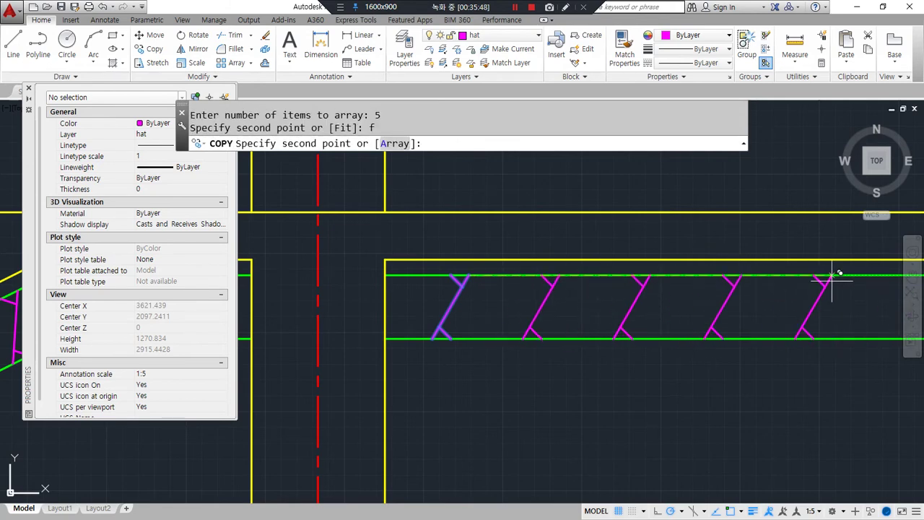
{"action": "scroll", "coordinate": [717, 275], "scroll_direction": "down", "scroll_amount": 4}
{"action": "middle_click_drag", "start_coordinate": [898, 285], "coordinate": [701, 288]}
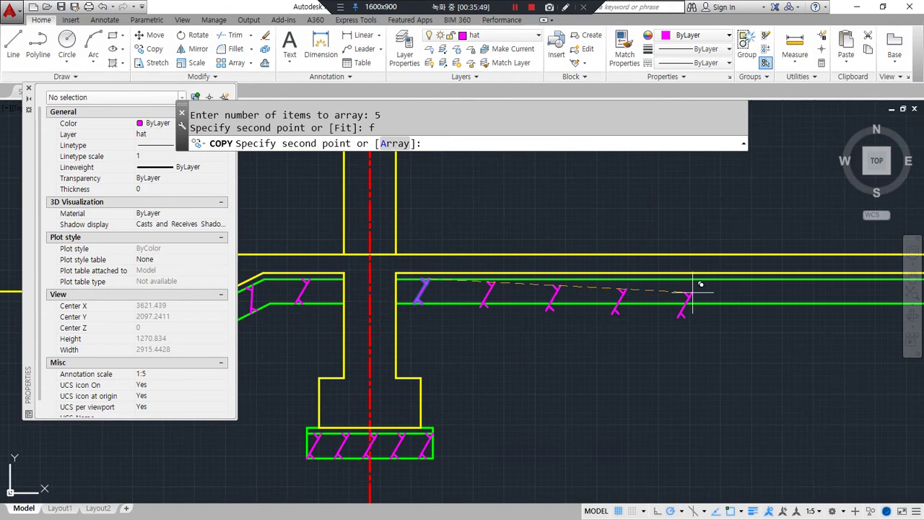
{"action": "left_click", "coordinate": [755, 278]}
{"action": "middle_click_drag", "start_coordinate": [585, 330], "coordinate": [728, 340]}
{"action": "key", "text": "space"}
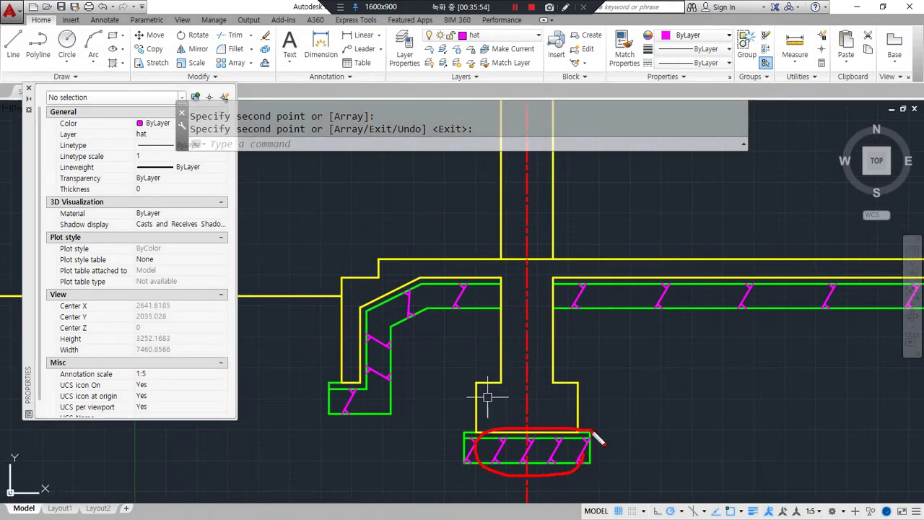
- Draw a vertical cut line through the slab and rubble layer just beyond the last rubble symbol
{"action": "scroll", "coordinate": [765, 382], "scroll_direction": "down", "scroll_amount": 2}
{"action": "middle_click_drag", "start_coordinate": [784, 391], "coordinate": [584, 361]}
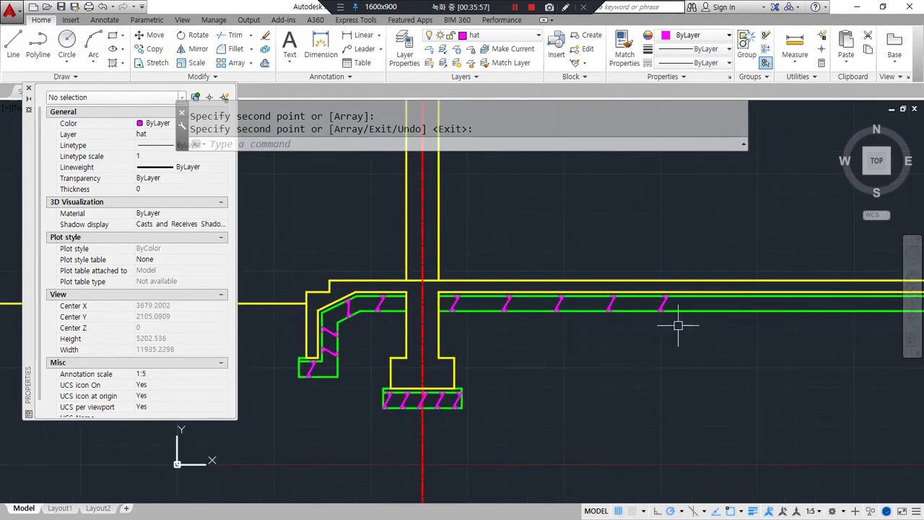
{"action": "type", "text": "l"}
{"action": "key", "text": "space"}
{"action": "left_click", "coordinate": [729, 194]}
{"action": "left_click", "coordinate": [729, 377]}
{"action": "key", "text": "space"}
- Trim the slab and rubble layer lines that extend beyond the vertical cut line
{"action": "type", "text": "tr"}
{"action": "key", "text": "space"}
{"action": "key", "text": "space"}
{"action": "left_click", "coordinate": [805, 344]}
{"action": "left_click", "coordinate": [768, 256]}
{"action": "key", "text": "space"}
- Hatch both halves of the concrete slab and footing on either side of the centreline with the AR-CONC pattern
{"action": "middle_click_drag", "start_coordinate": [607, 354], "coordinate": [673, 351]}
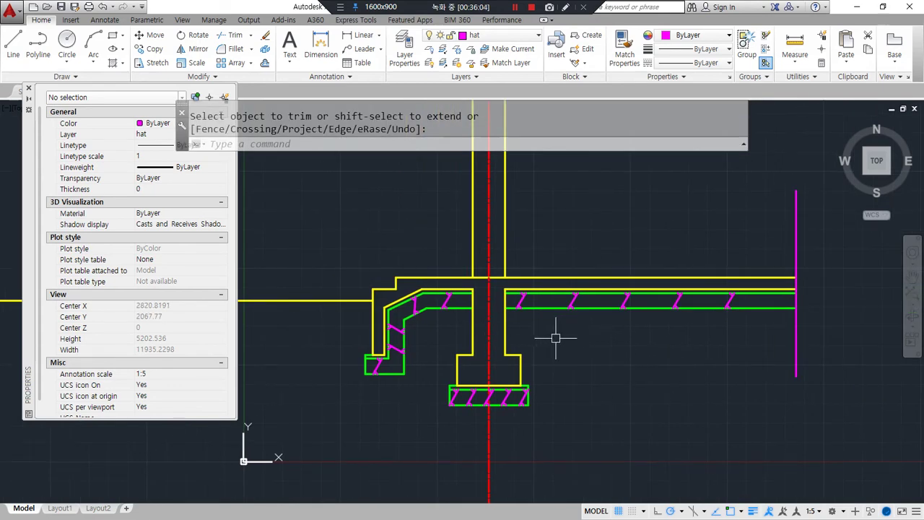
{"action": "type", "text": "h"}
{"action": "key", "text": "space"}
{"action": "left_click", "coordinate": [501, 374]}
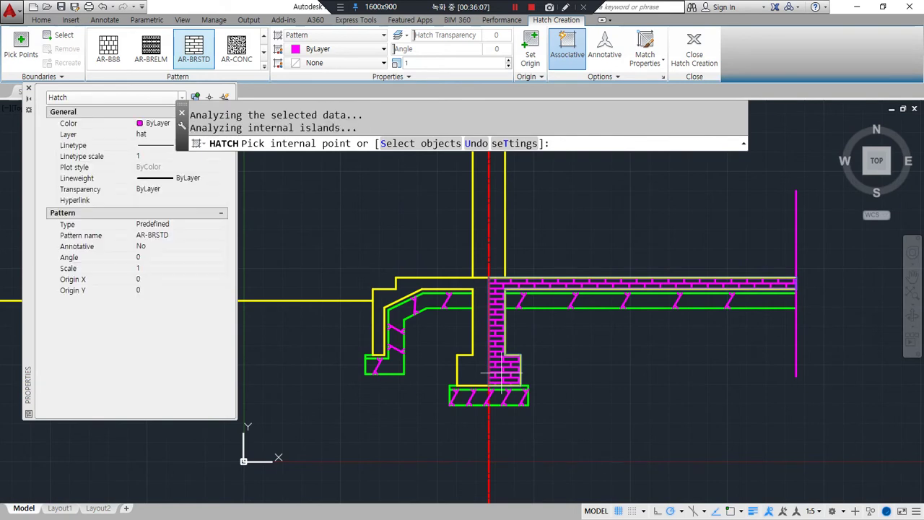
{"action": "left_click", "coordinate": [459, 368]}
{"action": "left_click", "coordinate": [472, 379]}
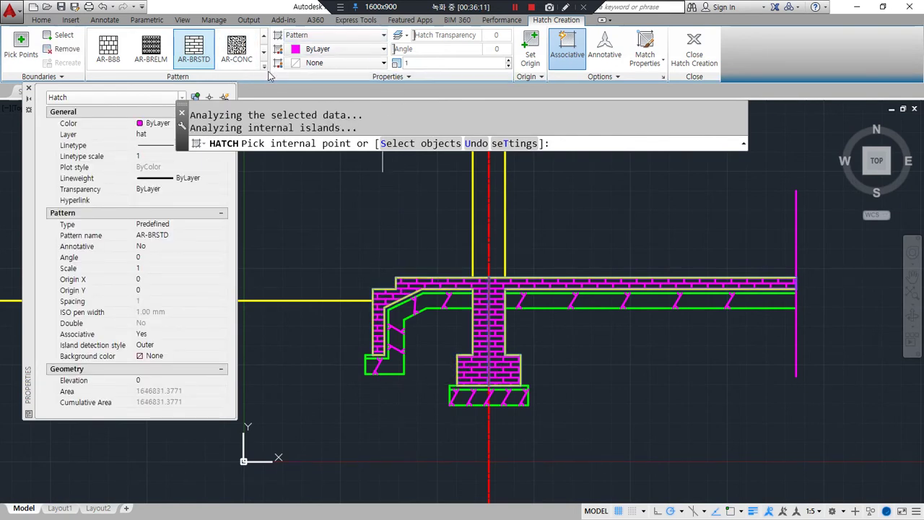
{"action": "left_click", "coordinate": [264, 66]}
{"action": "left_click", "coordinate": [237, 47]}
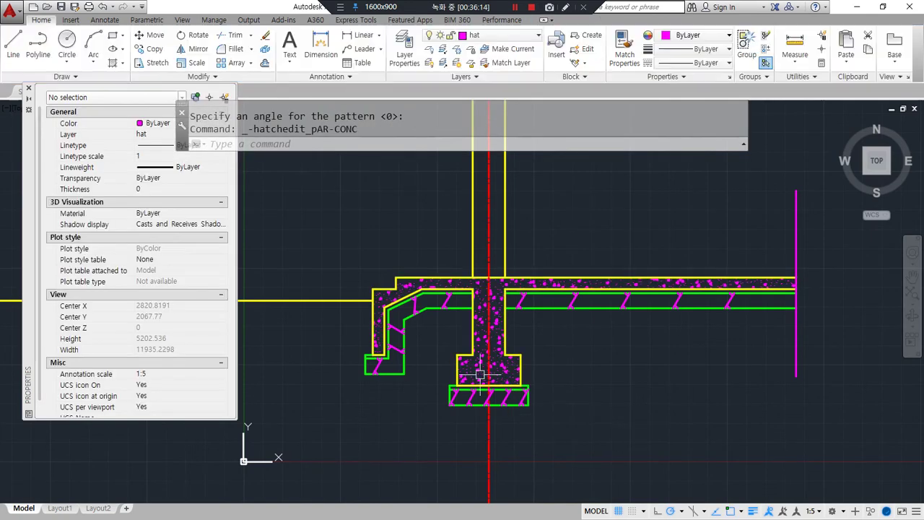
{"action": "key", "text": "Escape"}
{"action": "key", "text": "Escape"}
- Add a second hatch over both halves of the slab and footing using the JIS_RC_30 pattern at scale 10
{"action": "type", "text": "h"}
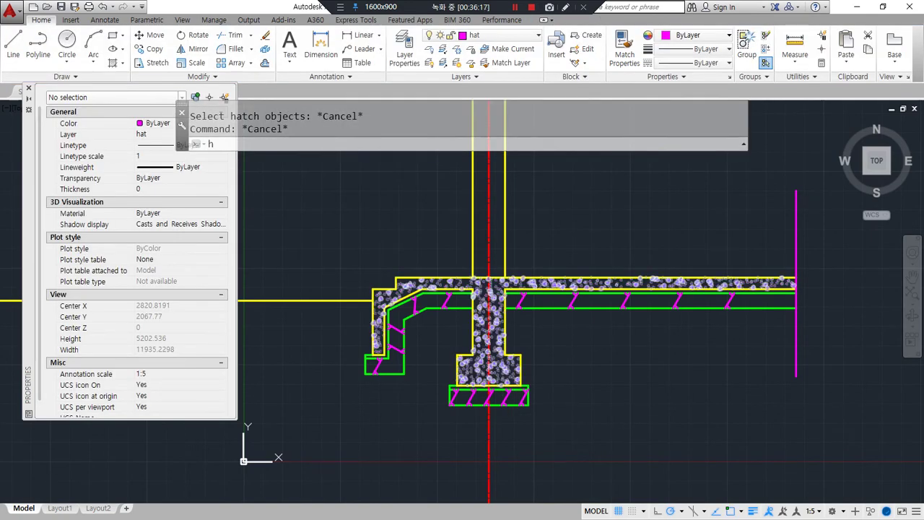
{"action": "key", "text": "Return"}
{"action": "left_click", "coordinate": [493, 375]}
{"action": "left_click", "coordinate": [466, 374]}
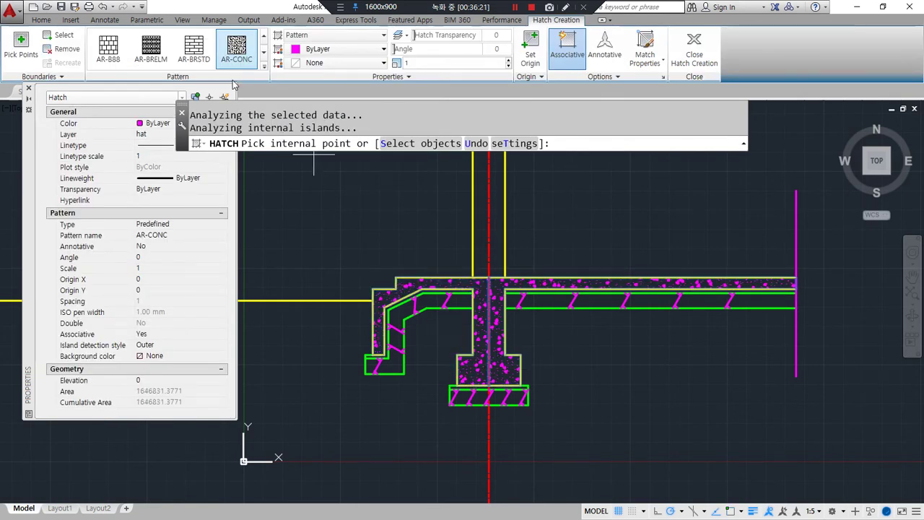
{"action": "left_click", "coordinate": [250, 67]}
{"action": "left_click", "coordinate": [264, 67]}
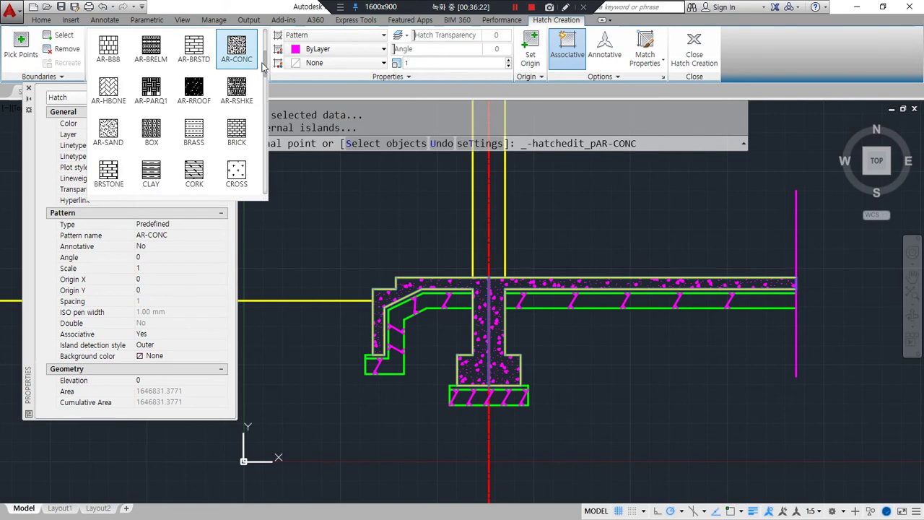
{"action": "left_click", "coordinate": [237, 91]}
{"action": "scroll", "coordinate": [237, 90], "scroll_direction": "down", "scroll_amount": 5}
{"action": "left_click", "coordinate": [253, 97]}
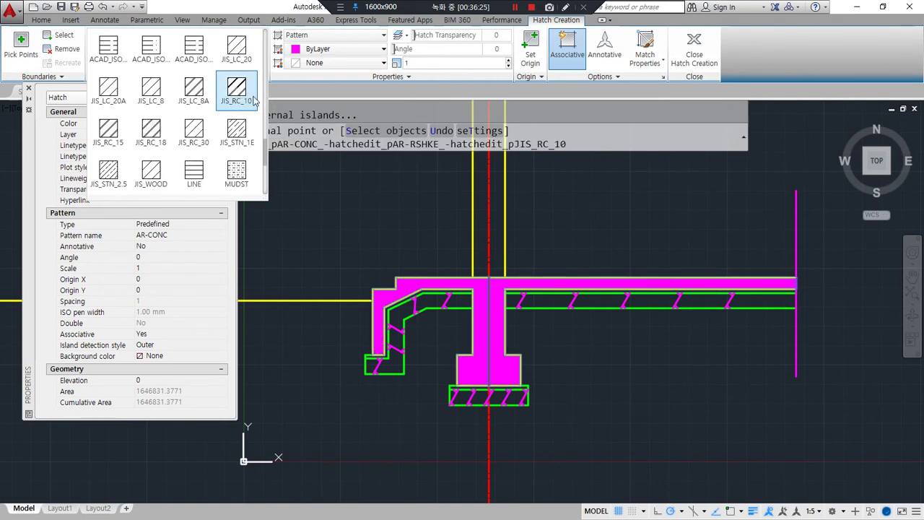
{"action": "left_click", "coordinate": [195, 134]}
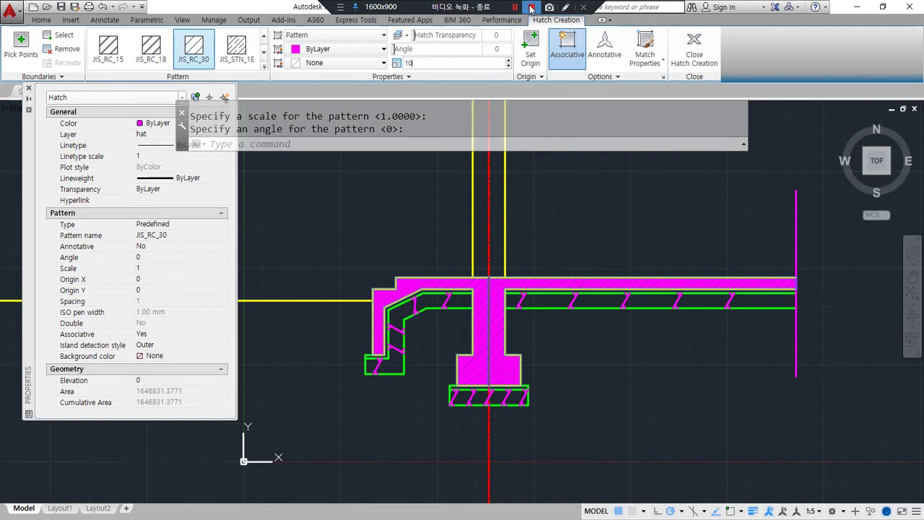
{"action": "key", "text": "Return"}
{"action": "left_click", "coordinate": [694, 54]}
{"action": "scroll", "coordinate": [465, 327], "scroll_direction": "up", "scroll_amount": 2}
{"action": "middle_click_drag", "start_coordinate": [412, 324], "coordinate": [489, 318]}
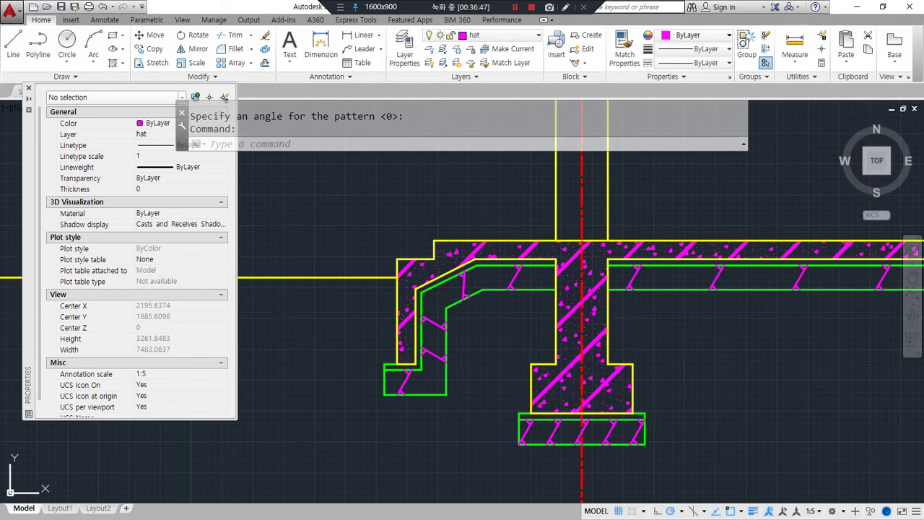
{"action": "middle_click_drag", "start_coordinate": [636, 328], "coordinate": [449, 414]}
{"action": "key", "text": "ctrl+alt+d"}
{"action": "mouse_move", "coordinate": [395, 397]}
{"action": "left_mouse_down"}
{"action": "mouse_move", "coordinate": [361, 240]}
{"action": "mouse_move", "coordinate": [420, 440]}
{"action": "left_mouse_up"}
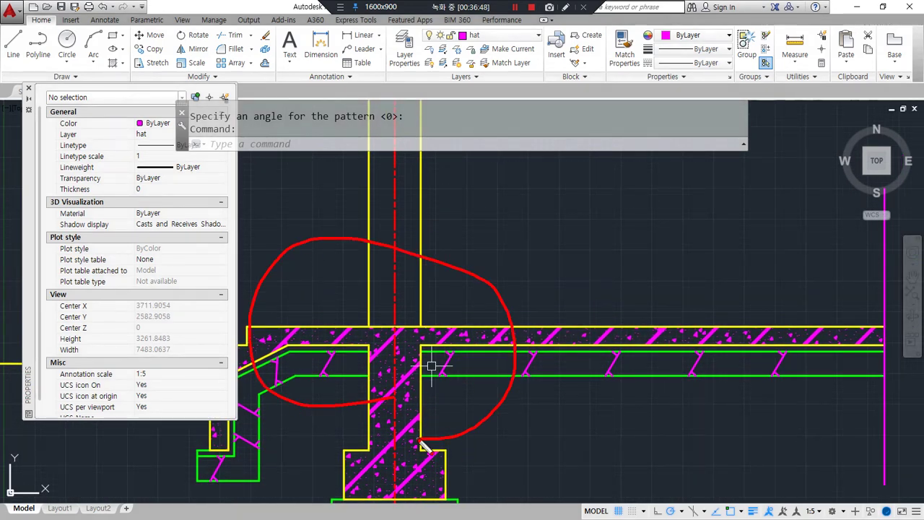
{"action": "mouse_move", "coordinate": [446, 212]}
{"action": "left_mouse_down"}
{"action": "mouse_move", "coordinate": [577, 209]}
{"action": "mouse_move", "coordinate": [579, 231]}
{"action": "left_mouse_up"}
- Offset the red wall centreline 1200 to the right across the slab
{"action": "type", "text": "OFFSET"}
{"action": "key", "text": "Return"}
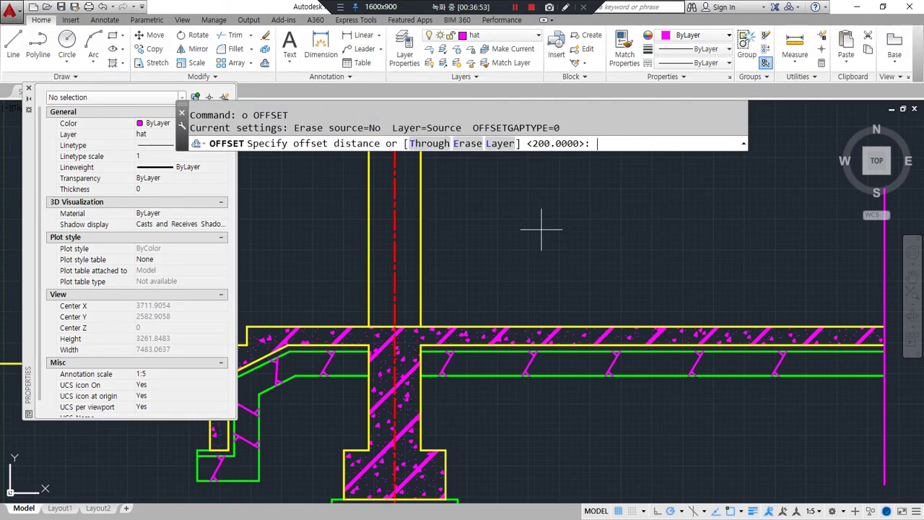
{"action": "type", "text": "1200"}
{"action": "key", "text": "Return"}
{"action": "left_click", "coordinate": [394, 242]}
{"action": "left_click", "coordinate": [518, 249]}
{"action": "key", "text": "Return"}
{"action": "scroll", "coordinate": [556, 351], "scroll_direction": "up", "scroll_amount": 3}
{"action": "scroll", "coordinate": [466, 346], "scroll_direction": "down", "scroll_amount": 1}
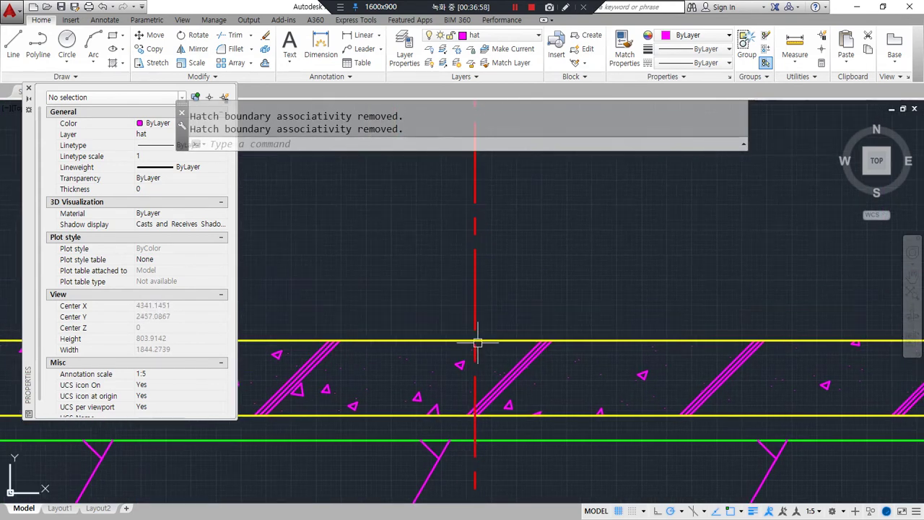
{"action": "mouse_move", "coordinate": [470, 341]}
{"action": "left_mouse_down"}
{"action": "mouse_move", "coordinate": [532, 335]}
{"action": "mouse_move", "coordinate": [470, 320]}
{"action": "mouse_move", "coordinate": [511, 320]}
{"action": "left_mouse_up"}
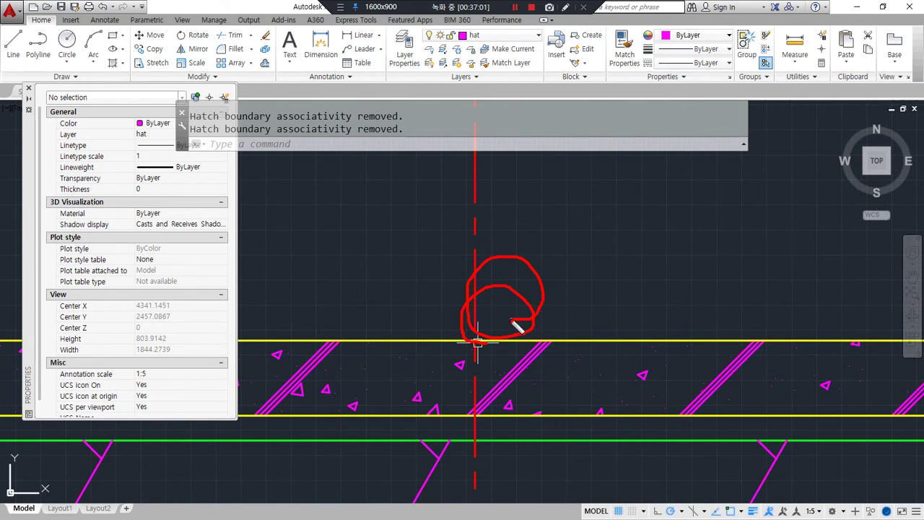
{"action": "key", "text": "Escape"}
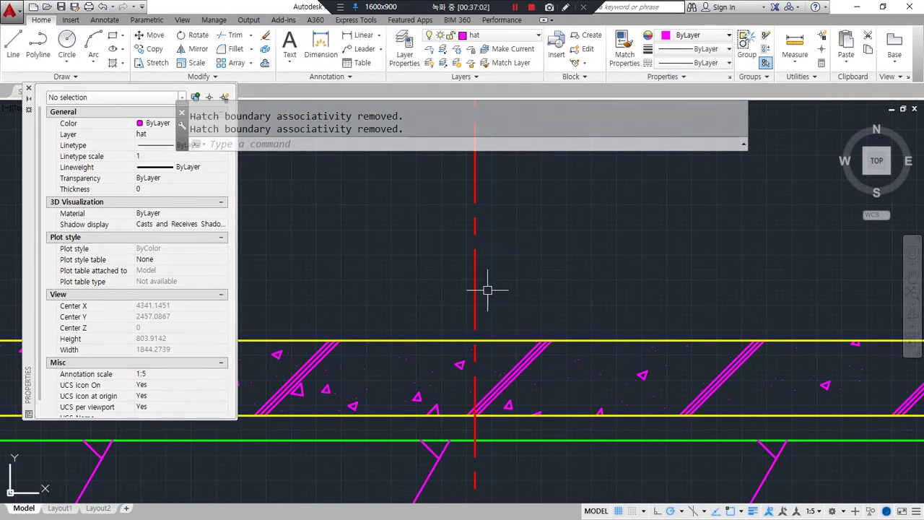
- Offset the slab's top line upward by 150
{"action": "type", "text": "o"}
{"action": "key", "text": "Return"}
{"action": "type", "text": "150"}
{"action": "key", "text": "Return"}
{"action": "left_click", "coordinate": [514, 339]}
{"action": "left_click", "coordinate": [523, 266]}
{"action": "key", "text": "Return"}
- Trim the raised horizontal line on the left side of the new vertical reference line
{"action": "type", "text": "tr"}
{"action": "key", "text": "Return"}
{"action": "left_click", "coordinate": [474, 296]}
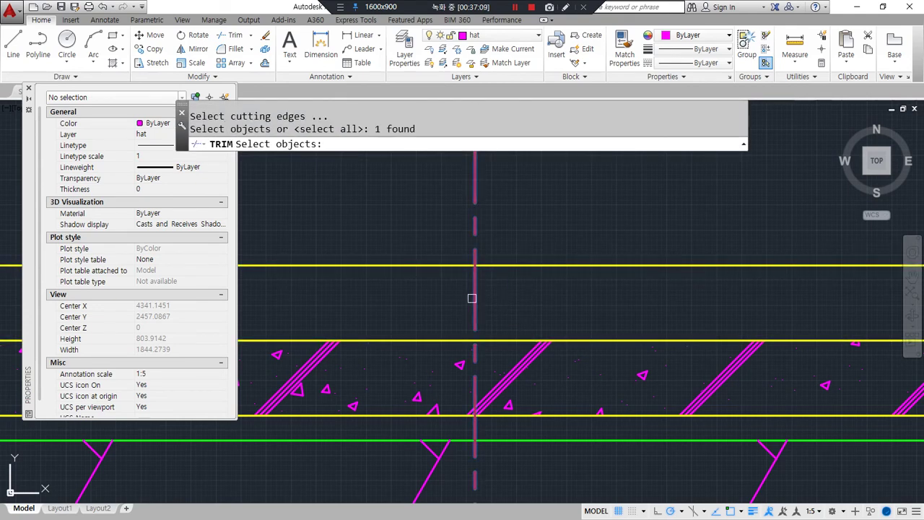
{"action": "key", "text": "Return"}
{"action": "left_click", "coordinate": [430, 269]}
{"action": "key", "text": "Return"}
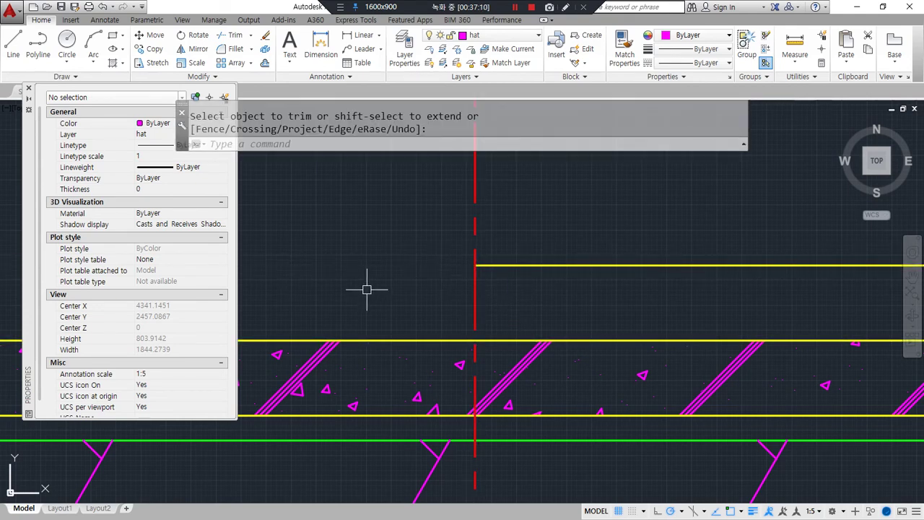
{"action": "scroll", "coordinate": [480, 326], "scroll_direction": "up", "scroll_amount": 2}
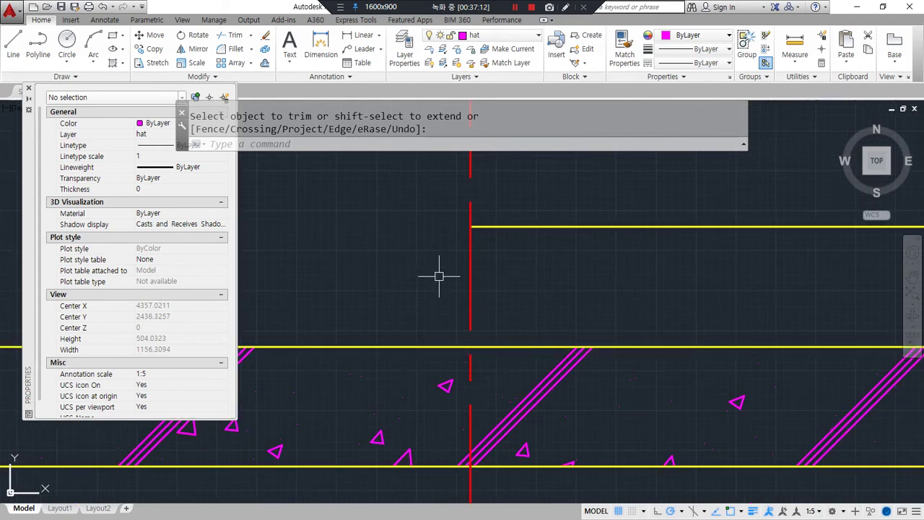
- Draw a 100 by 70 rectangle on the slab top, starting where it meets the vertical reference line
{"action": "type", "text": "rec"}
{"action": "key", "text": "Return"}
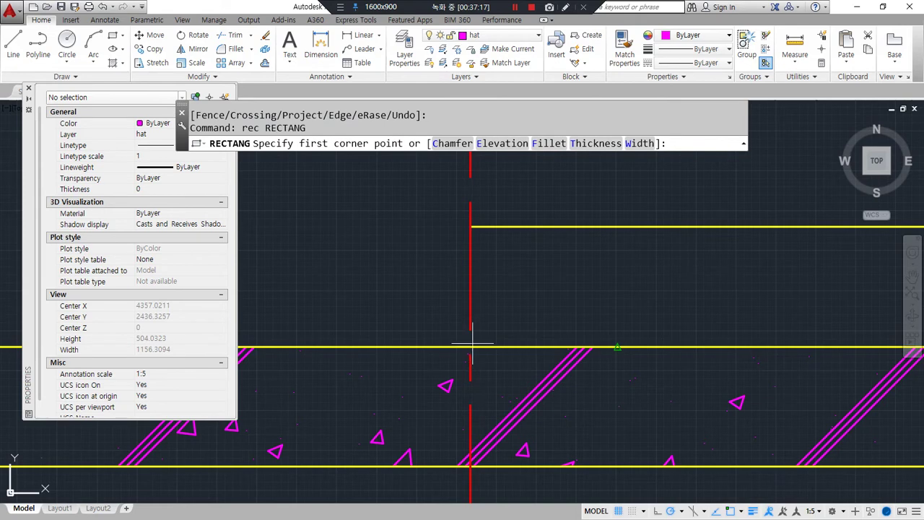
{"action": "scroll", "coordinate": [471, 345], "scroll_direction": "down", "scroll_amount": 2}
{"action": "left_click", "coordinate": [470, 347]}
{"action": "middle_click_drag", "start_coordinate": [550, 317], "coordinate": [521, 329]}
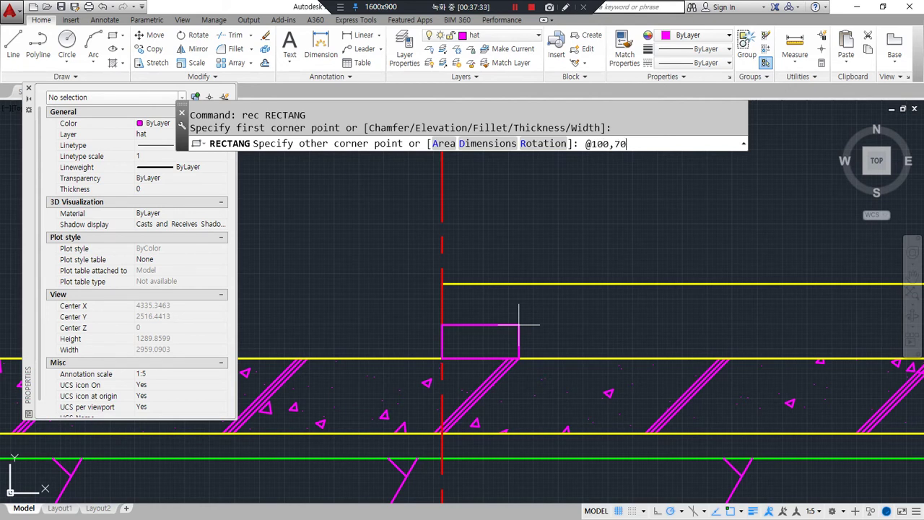
{"action": "key", "text": "Return"}
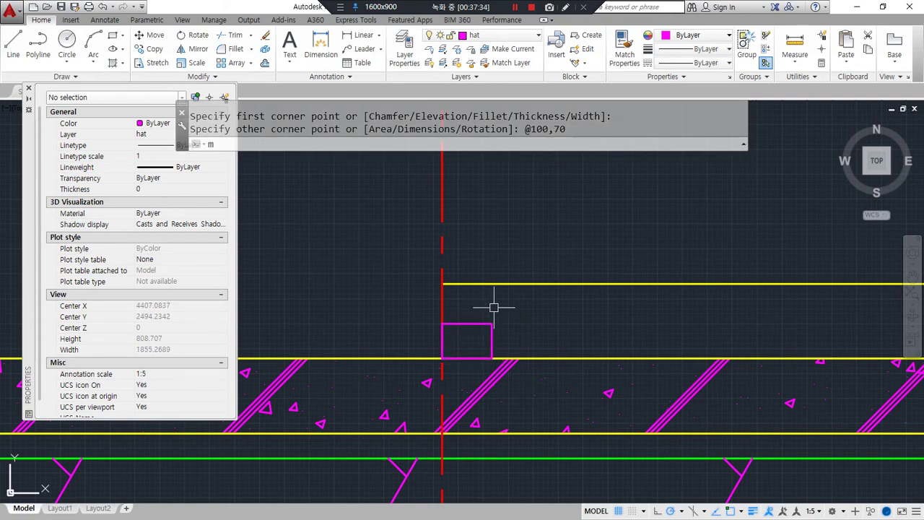
- Match the rectangle's properties to the yellow horizontal line above it
{"action": "type", "text": "ma"}
{"action": "key", "text": "Return"}
{"action": "left_click", "coordinate": [501, 285]}
{"action": "left_click", "coordinate": [487, 325]}
{"action": "key", "text": "Return"}
- Copy the 100 by 70 rectangle directly on top of itself to stack two blocks
{"action": "type", "text": "cp"}
{"action": "key", "text": "Return"}
{"action": "left_click", "coordinate": [461, 326]}
{"action": "key", "text": "Return"}
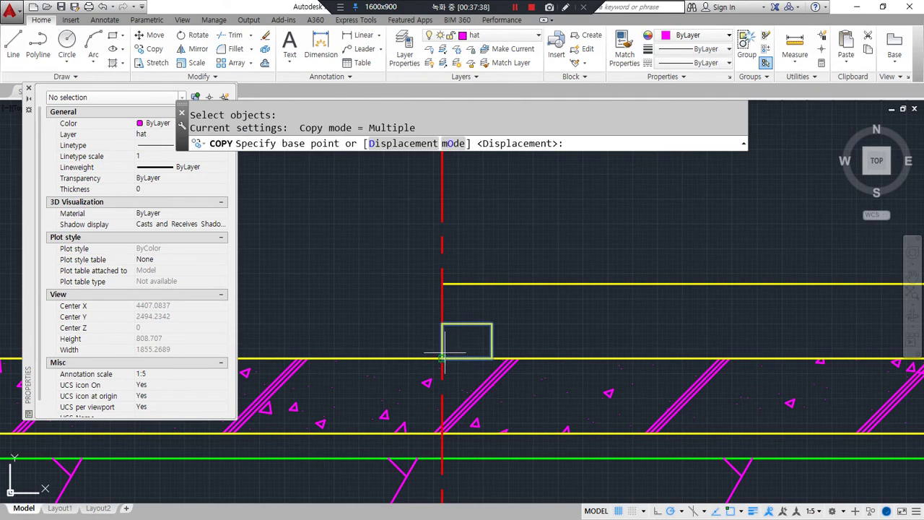
{"action": "left_click", "coordinate": [443, 357]}
{"action": "left_click", "coordinate": [443, 324]}
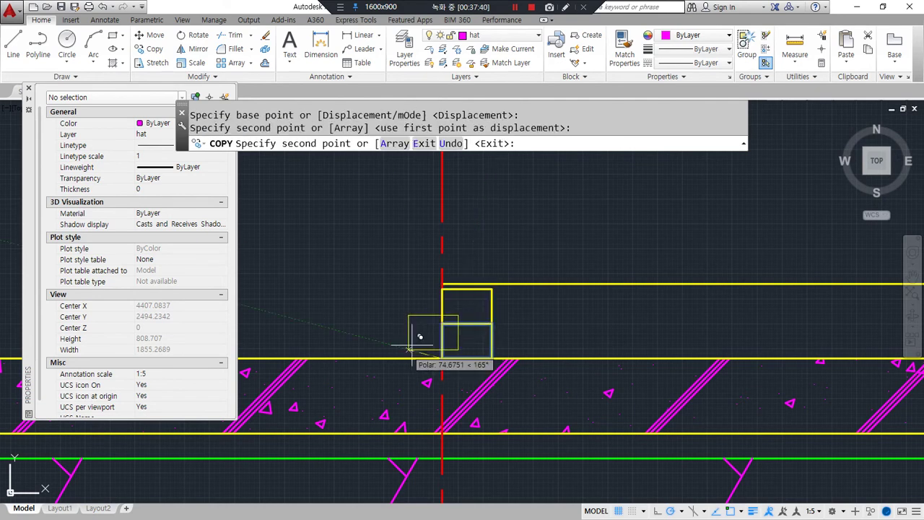
{"action": "scroll", "coordinate": [438, 273], "scroll_direction": "up", "scroll_amount": 2}
{"action": "key", "text": "Return"}
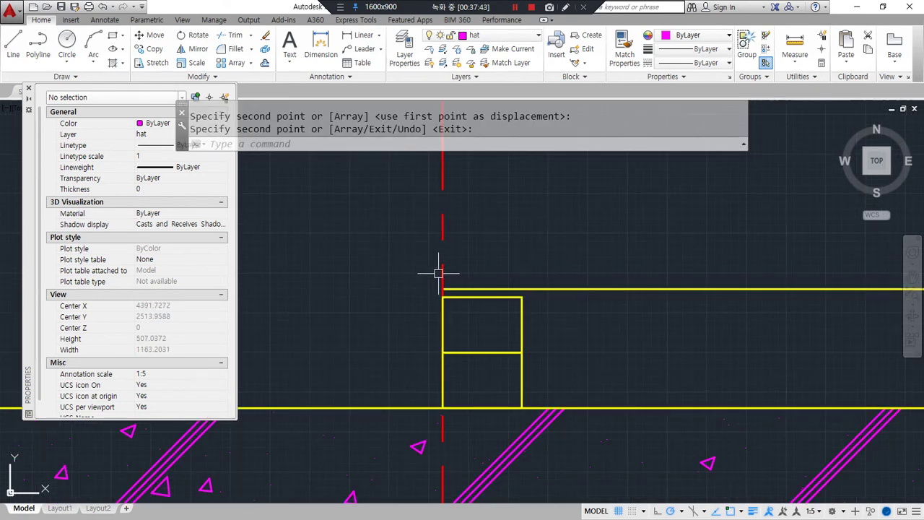
{"action": "key", "text": "ctrl+alt+d"}
{"action": "mouse_move", "coordinate": [503, 392]}
{"action": "left_mouse_down"}
{"action": "mouse_move", "coordinate": [455, 370]}
{"action": "mouse_move", "coordinate": [508, 395]}
{"action": "left_mouse_up"}
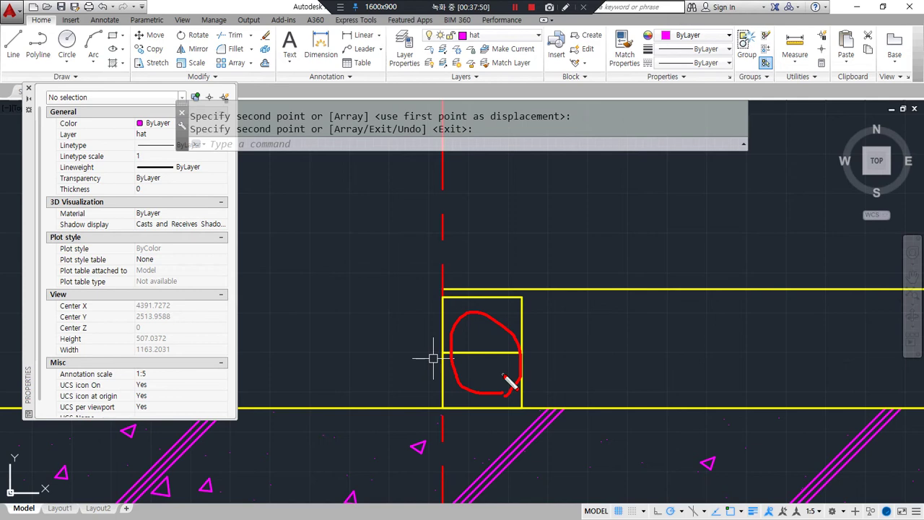
{"action": "key", "text": "e"}
{"action": "mouse_move", "coordinate": [443, 406]}
{"action": "left_mouse_down"}
{"action": "mouse_move", "coordinate": [502, 409]}
{"action": "mouse_move", "coordinate": [521, 361]}
{"action": "left_mouse_up"}
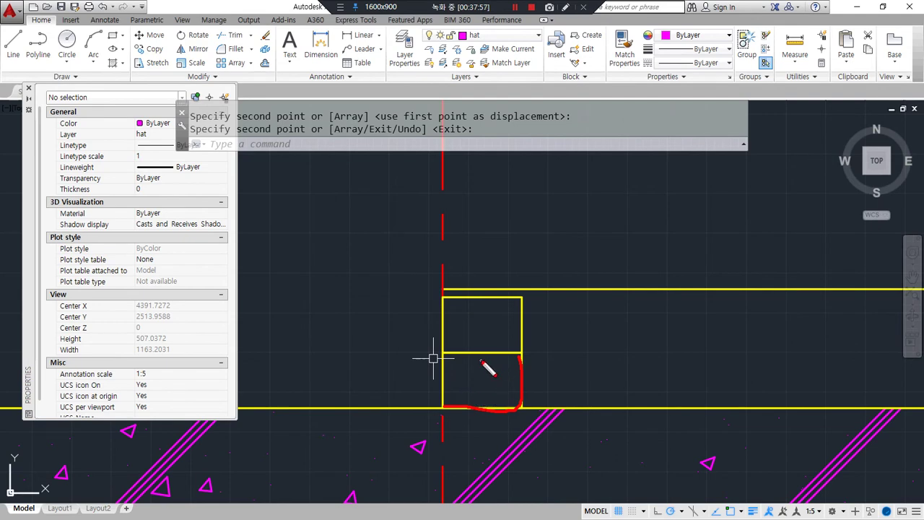
- Erase both stacked 100 by 70 rectangles
{"action": "key", "text": "Return"}
{"action": "left_click", "coordinate": [536, 366]}
{"action": "left_click", "coordinate": [495, 330]}
{"action": "type", "text": "e"}
{"action": "key", "text": "Return"}
- Draw a 90 by 60 rectangle on the slab top, starting where it meets the vertical reference line
{"action": "type", "text": "rec"}
{"action": "key", "text": "Return"}
{"action": "scroll", "coordinate": [448, 391], "scroll_direction": "down", "scroll_amount": 4}
{"action": "left_click", "coordinate": [449, 373]}
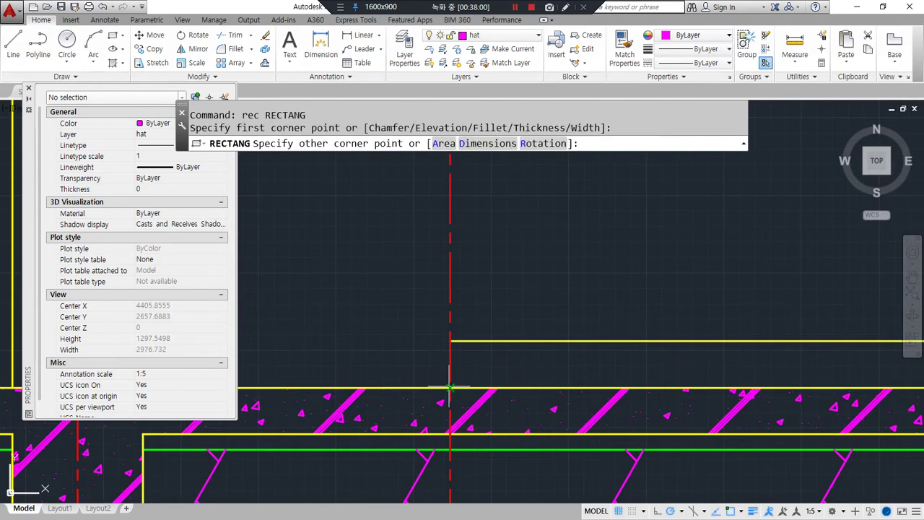
{"action": "type", "text": "@"}
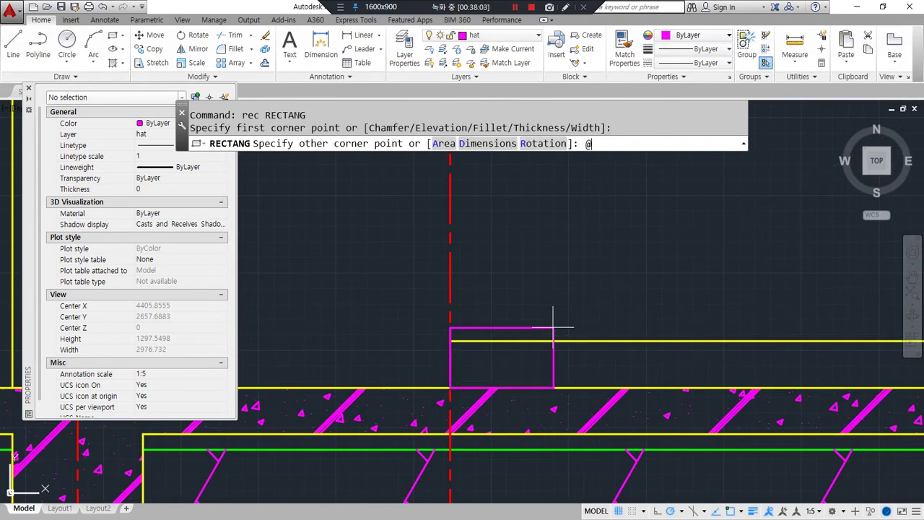
{"action": "type", "text": "90,60"}
{"action": "key", "text": "Return"}
{"action": "scroll", "coordinate": [495, 354], "scroll_direction": "up", "scroll_amount": 4}
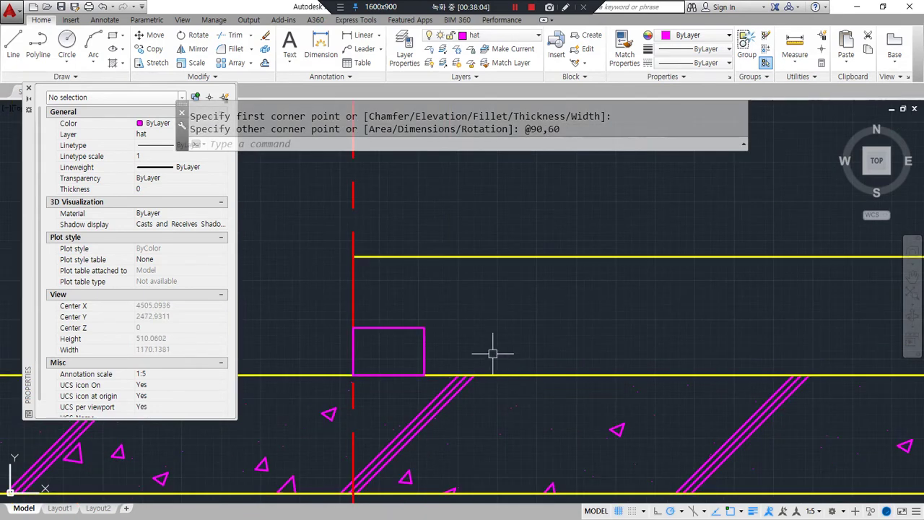
- Copy the 90 by 60 rectangle directly on top of itself to form a second block
{"action": "type", "text": "o"}
{"action": "key", "text": "Return"}
{"action": "key", "text": "Escape"}
{"action": "type", "text": "cond p"}
{"action": "key", "text": "Return"}
{"action": "left_click", "coordinate": [453, 343]}
{"action": "key", "text": "Return"}
{"action": "left_click", "coordinate": [382, 377]}
{"action": "left_click", "coordinate": [383, 329]}
{"action": "key", "text": "Return"}
- Match the properties of both stacked rectangles to the yellow horizontal line above them
{"action": "type", "text": "ma"}
{"action": "key", "text": "Return"}
{"action": "left_click", "coordinate": [485, 263]}
{"action": "left_click", "coordinate": [478, 294]}
{"action": "left_click", "coordinate": [440, 369]}
{"action": "key", "text": "Return"}
{"action": "scroll", "coordinate": [431, 290], "scroll_direction": "up", "scroll_amount": 2}
{"action": "middle_click_drag", "start_coordinate": [347, 297], "coordinate": [383, 307]}
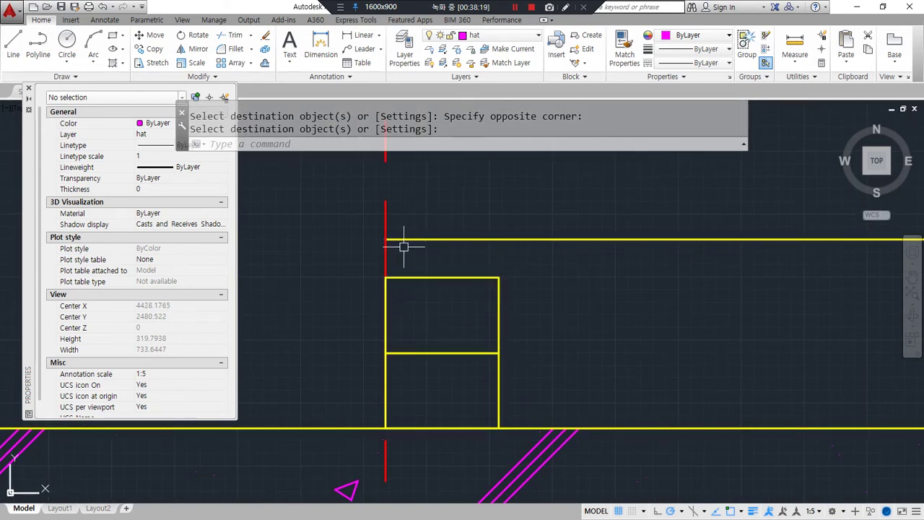
- Offset the vertical reference line 30 to the left of the blocks
{"action": "type", "text": "o"}
{"action": "key", "text": "Return"}
{"action": "type", "text": "30"}
{"action": "key", "text": "Return"}
{"action": "left_click", "coordinate": [384, 209]}
{"action": "left_click", "coordinate": [366, 233]}
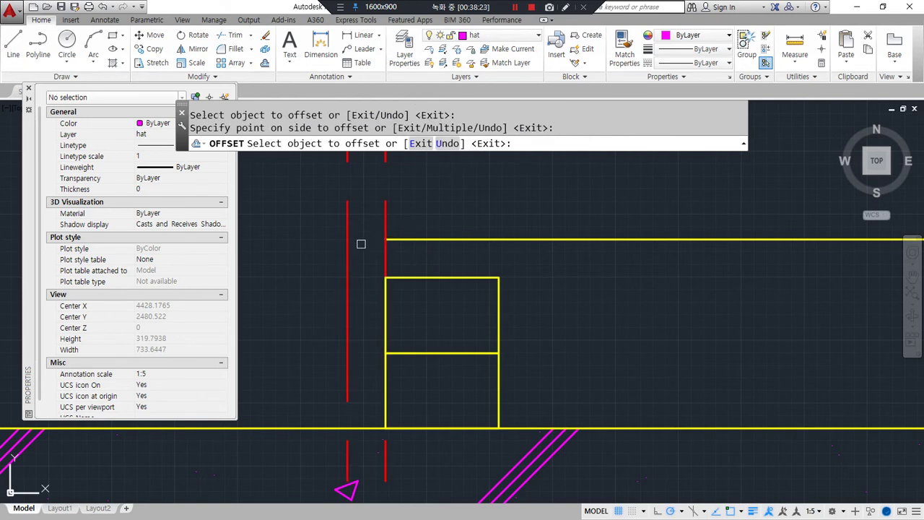
{"action": "key", "text": "Return"}
- Draw a horizontal line from the upper block's top-left corner to the offset vertical line
{"action": "type", "text": "l"}
{"action": "key", "text": "Return"}
{"action": "left_click", "coordinate": [385, 277]}
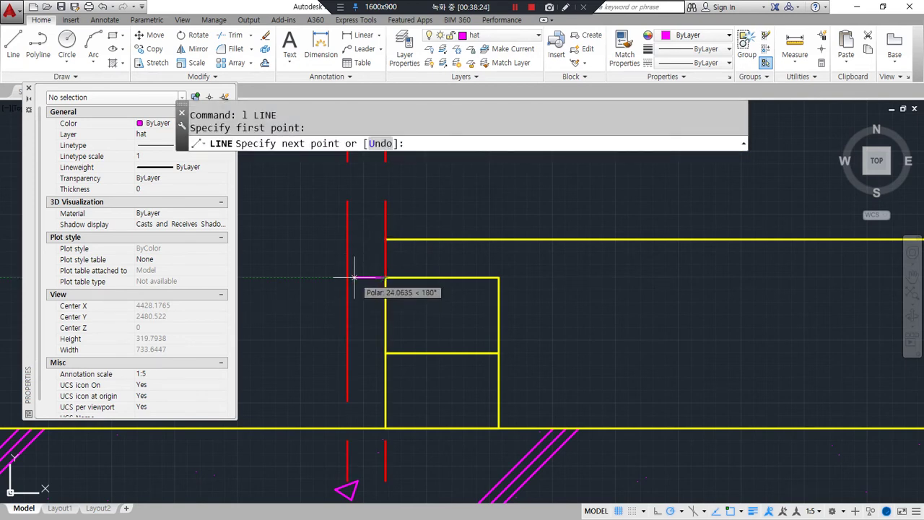
{"action": "left_click", "coordinate": [347, 277]}
{"action": "key", "text": "Return"}
- Extend the raised horizontal line leftward to the offset vertical line
{"action": "type", "text": "rec"}
{"action": "key", "text": "Return"}
{"action": "left_click", "coordinate": [347, 277]}
{"action": "key", "text": "Escape"}
{"action": "type", "text": "ex"}
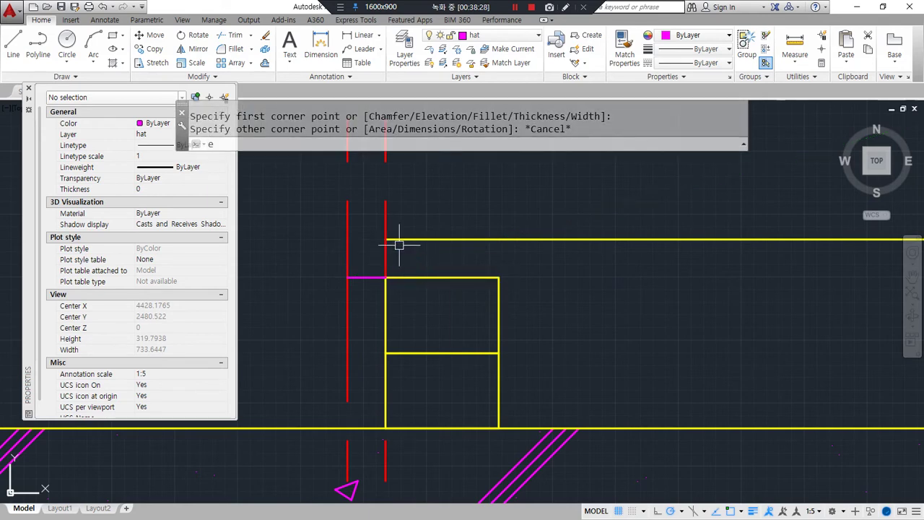
{"action": "key", "text": "Return"}
{"action": "left_click", "coordinate": [398, 242]}
{"action": "key", "text": "Return"}
- Draw a rectangle from the extended line's left end to the middle of the upper block's top edge and match it to the block's properties
{"action": "type", "text": "rec"}
{"action": "key", "text": "Return"}
{"action": "left_click", "coordinate": [347, 238]}
{"action": "left_click", "coordinate": [442, 277]}
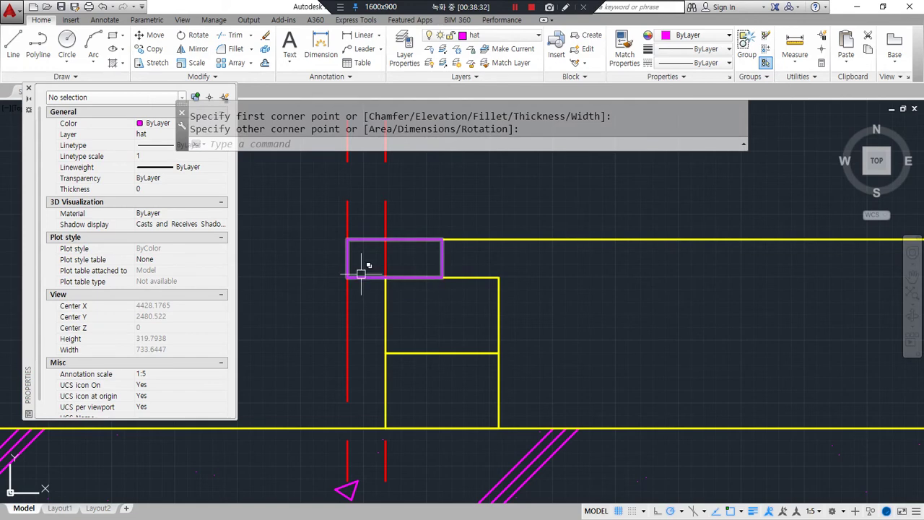
{"action": "type", "text": "ma"}
{"action": "key", "text": "Return"}
{"action": "left_click", "coordinate": [452, 277]}
{"action": "left_click", "coordinate": [443, 263]}
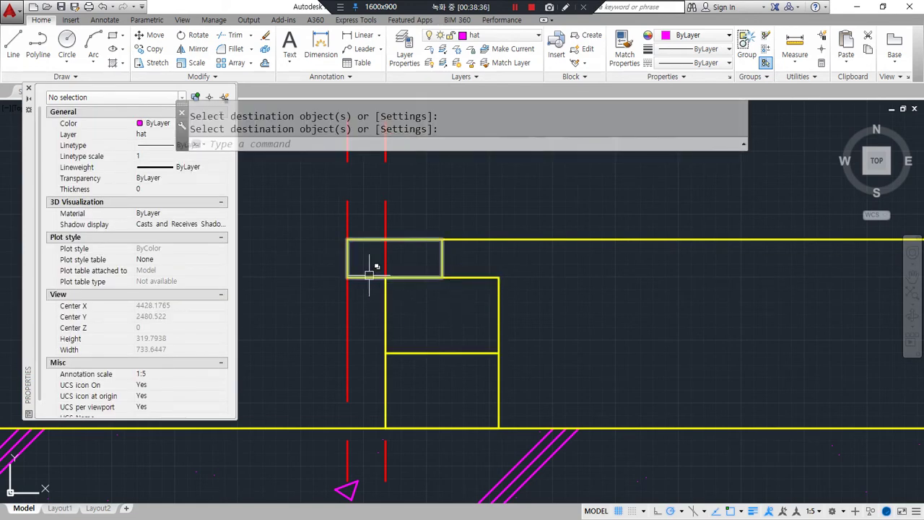
{"action": "key", "text": "Return"}
- Draw a sloped line from the midpoint of the cap rectangle's left edge to where the reference line meets its top edge
{"action": "type", "text": "l"}
{"action": "key", "text": "Return"}
{"action": "left_click", "coordinate": [348, 258]}
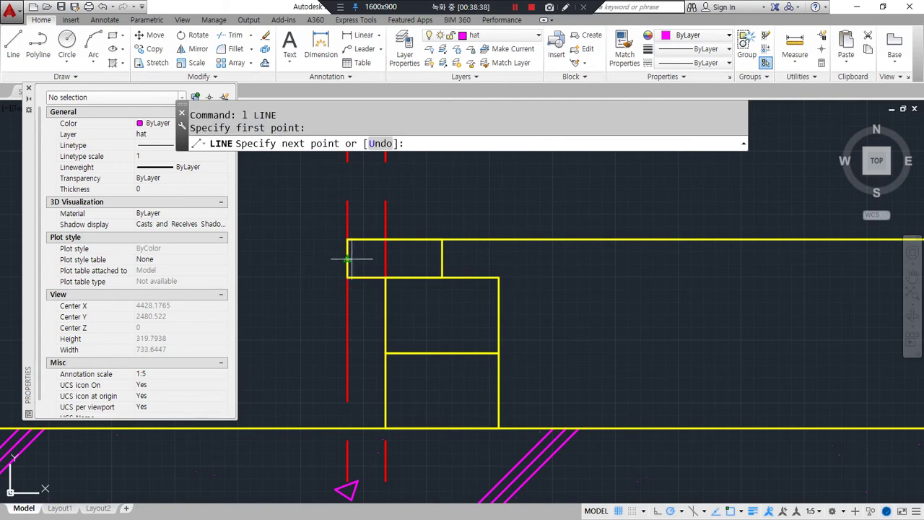
{"action": "left_click", "coordinate": [385, 239]}
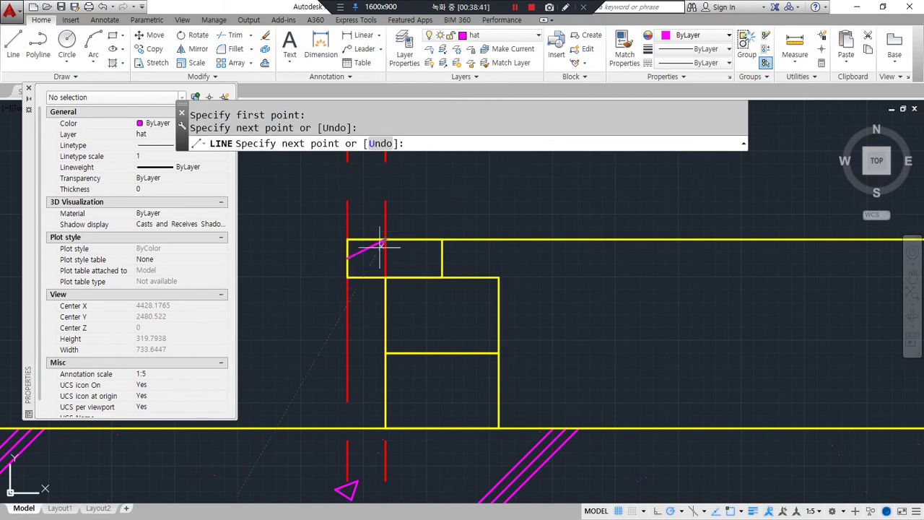
{"action": "key", "text": "Return"}
- Trim the cap's rectangle and top line at the corner outside the sloped line
{"action": "type", "text": "tr"}
{"action": "key", "text": "Return"}
{"action": "left_click", "coordinate": [366, 248]}
{"action": "key", "text": "Return"}
{"action": "left_click", "coordinate": [357, 238]}
{"action": "left_click", "coordinate": [358, 237]}
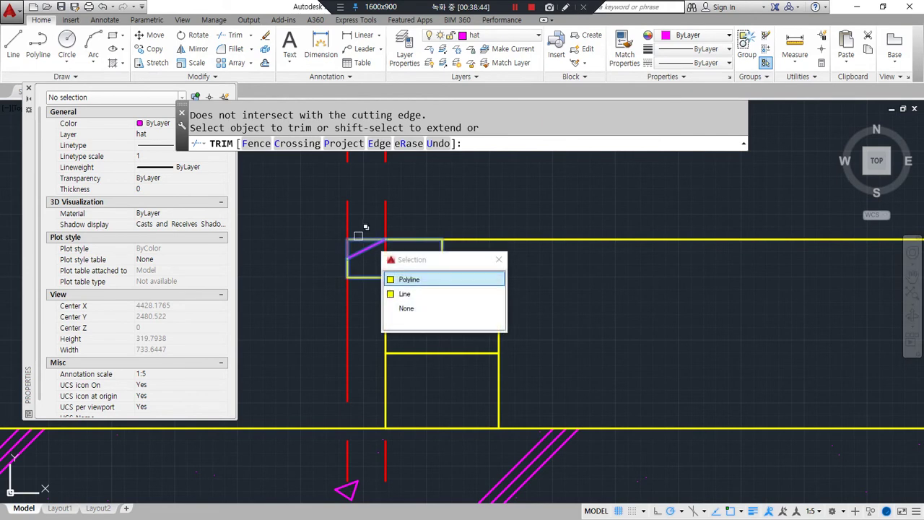
{"action": "left_click", "coordinate": [407, 279]}
{"action": "left_click", "coordinate": [368, 245]}
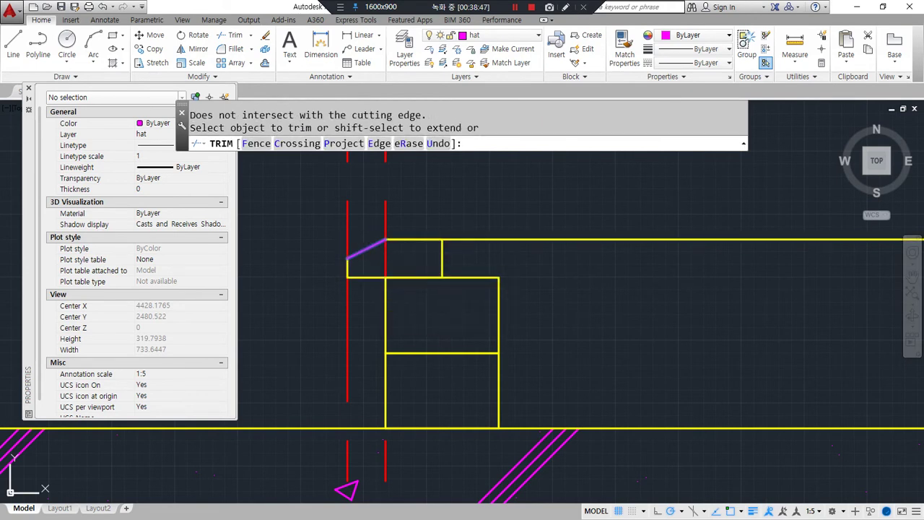
{"action": "left_click", "coordinate": [354, 231]}
- Erase the vertical line offset to the left of the blocks
{"action": "type", "text": "e"}
{"action": "key", "text": "Return"}
{"action": "left_click", "coordinate": [314, 207]}
{"action": "left_click", "coordinate": [361, 299]}
{"action": "type", "text": "e"}
{"action": "key", "text": "Return"}
{"action": "key", "text": "Return"}
{"action": "type", "text": "m"}
{"action": "key", "text": "Return"}
{"action": "left_click", "coordinate": [362, 255]}
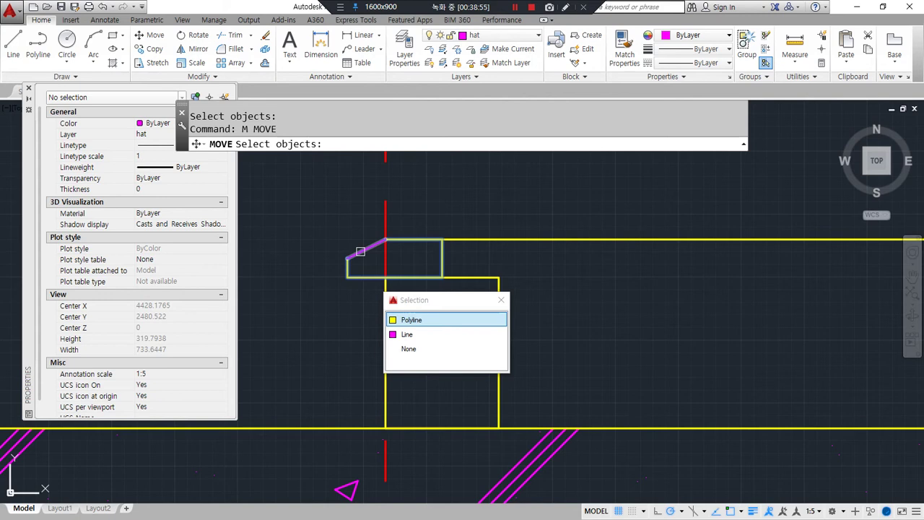
{"action": "key", "text": "Escape"}
{"action": "left_click", "coordinate": [366, 248]}
{"action": "key", "text": "Escape"}
{"action": "left_click", "coordinate": [367, 276]}
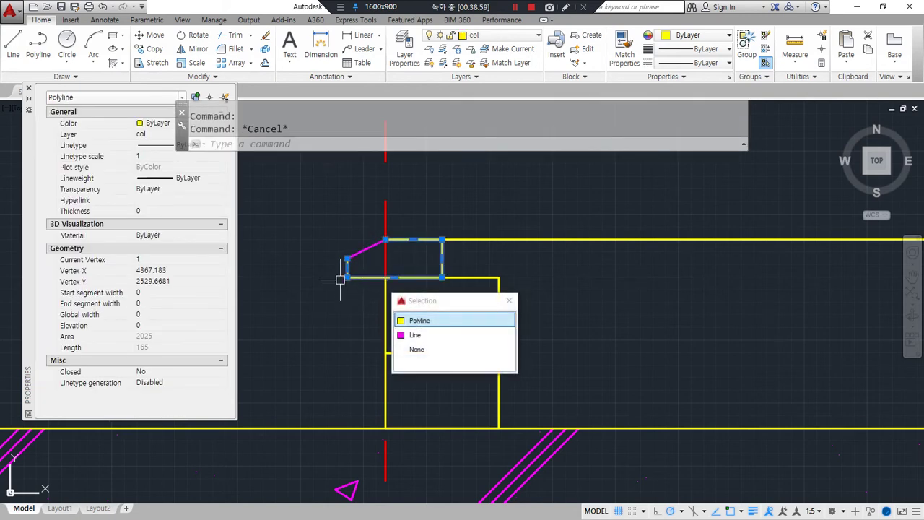
{"action": "key", "text": "Escape"}
- Erase the short horizontal line overlapping the cap's overhanging bottom edge
{"action": "left_click", "coordinate": [326, 253]}
{"action": "left_click", "coordinate": [404, 297]}
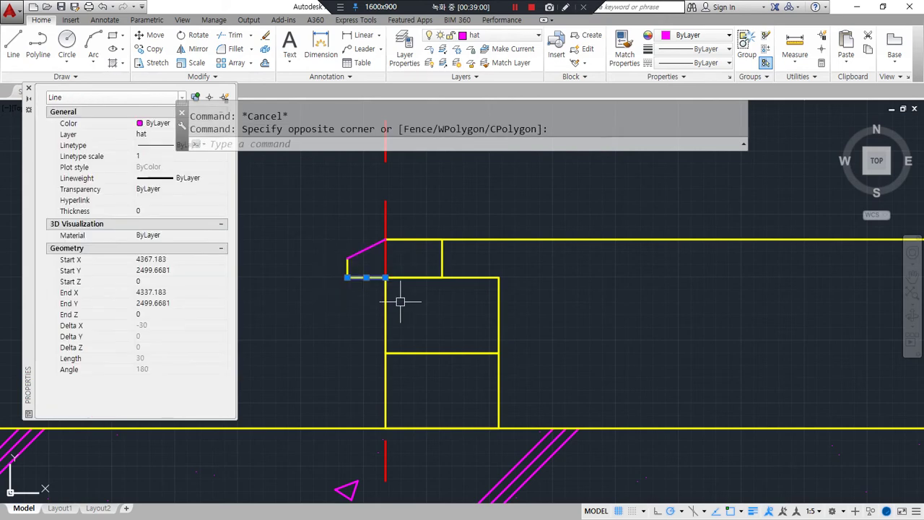
{"action": "type", "text": "e"}
{"action": "key", "text": "Return"}
- Match the sloped line's properties to the yellow cap outline
{"action": "type", "text": "ma"}
{"action": "key", "text": "Return"}
{"action": "left_click", "coordinate": [356, 253]}
{"action": "key", "text": "Return"}
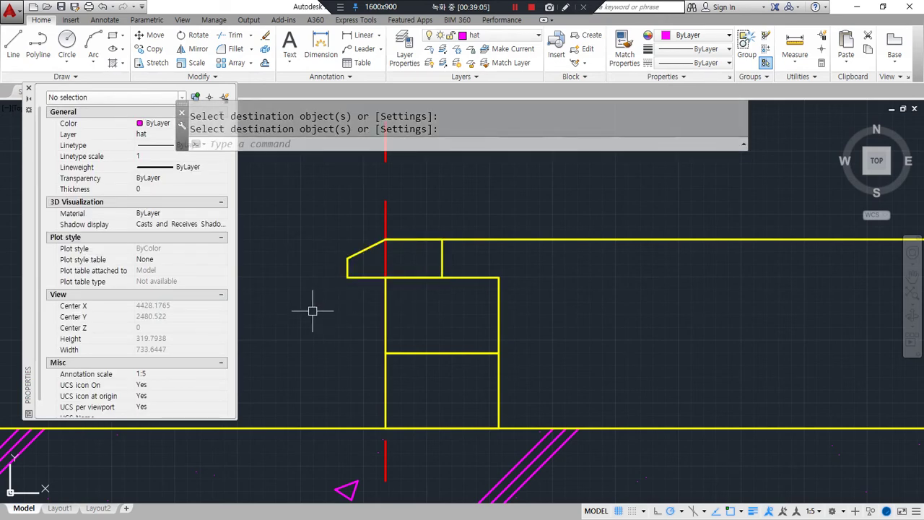
- Erase the red vertical reference line running through the cap and along the blocks
{"action": "left_click", "coordinate": [388, 259]}
{"action": "left_click", "coordinate": [367, 268]}
{"action": "type", "text": "e"}
{"action": "key", "text": "Return"}
{"action": "key", "text": "ctrl+alt+d"}
{"action": "mouse_move", "coordinate": [437, 279]}
{"action": "left_mouse_down"}
{"action": "mouse_move", "coordinate": [367, 277]}
{"action": "mouse_move", "coordinate": [351, 262]}
{"action": "mouse_move", "coordinate": [401, 240]}
{"action": "mouse_move", "coordinate": [439, 246]}
{"action": "mouse_move", "coordinate": [440, 276]}
{"action": "left_mouse_up"}
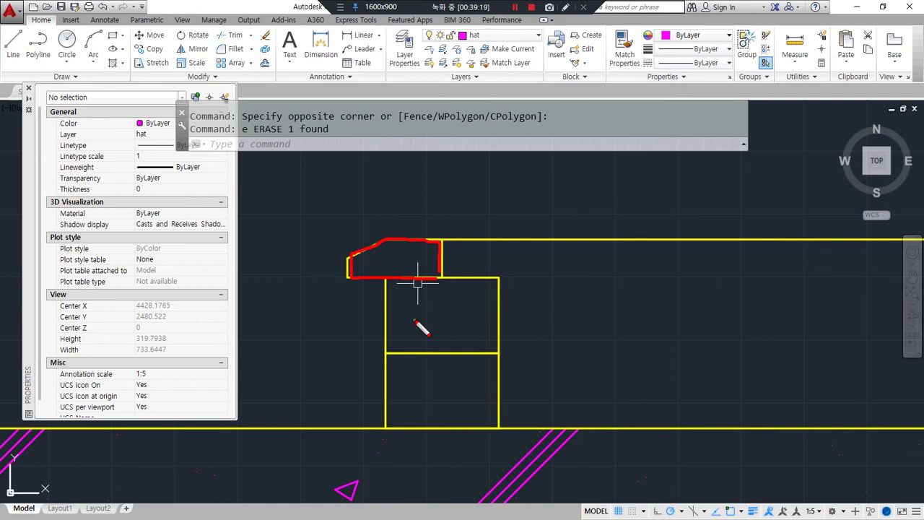
{"action": "mouse_move", "coordinate": [470, 240]}
{"action": "left_mouse_down"}
{"action": "mouse_move", "coordinate": [390, 240]}
{"action": "mouse_move", "coordinate": [387, 316]}
{"action": "left_mouse_up"}
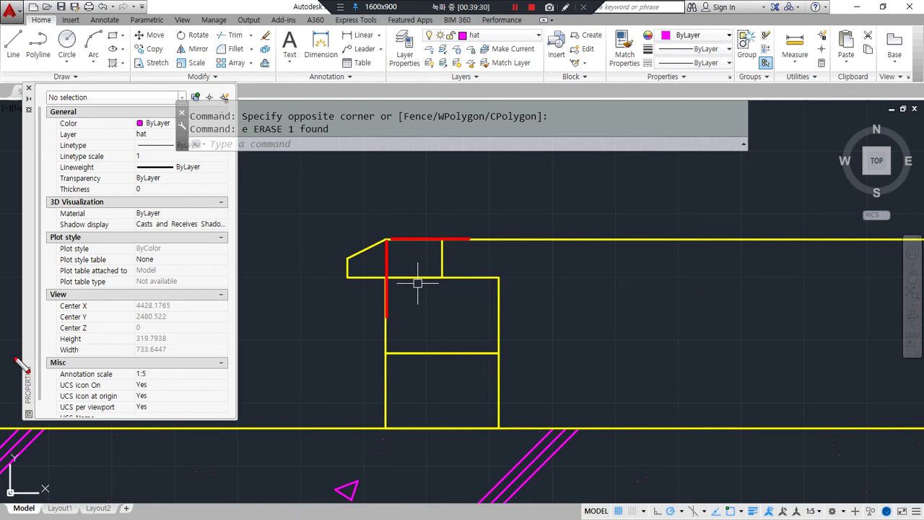
{"action": "middle_click_drag", "start_coordinate": [553, 382], "coordinate": [404, 367]}
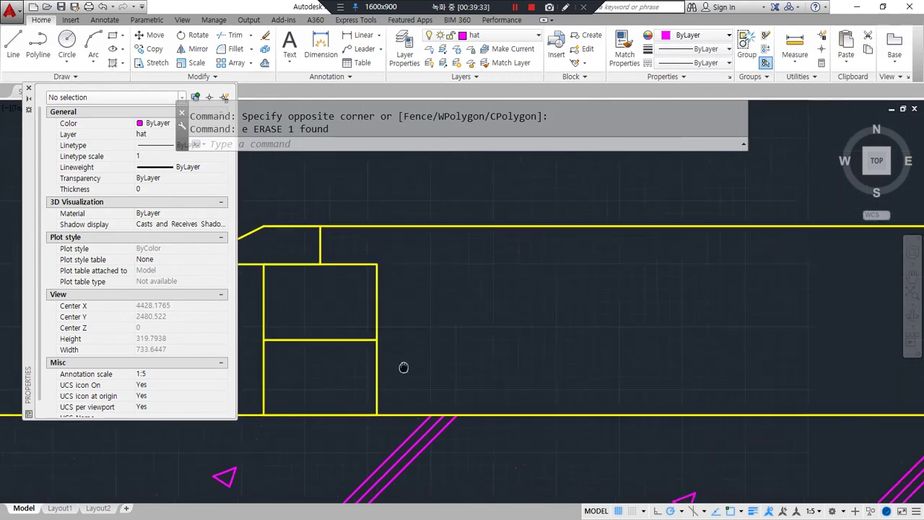
- Examine the floor layer notes and thicknesses beside the raised floor edge in the reference drawing in the browser
{"action": "mouse_move", "coordinate": [532, 380]}
{"action": "left_mouse_down"}
{"action": "mouse_move", "coordinate": [462, 280]}
{"action": "mouse_move", "coordinate": [554, 368]}
{"action": "mouse_move", "coordinate": [545, 367]}
{"action": "left_mouse_up"}
{"action": "key", "text": "Escape"}
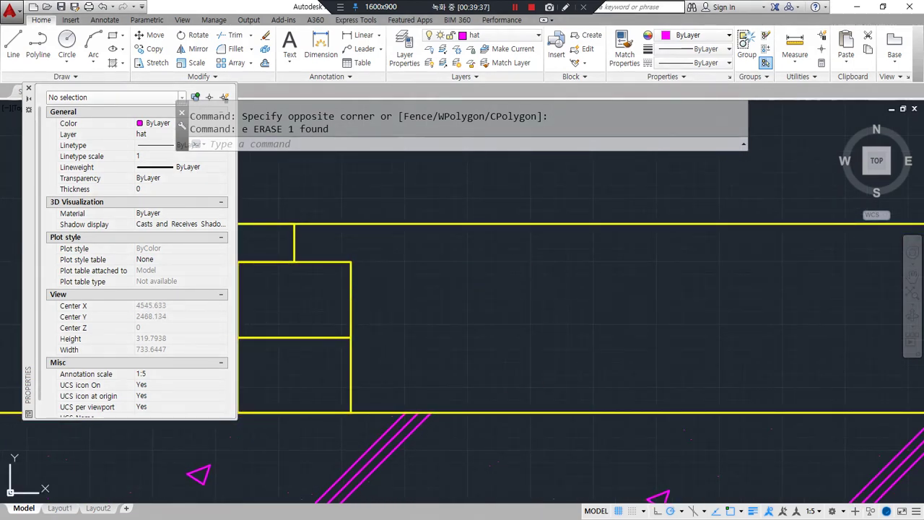
{"action": "left_click_drag", "start_coordinate": [0, 21], "coordinate": [217, 97]}
{"action": "left_click_drag", "start_coordinate": [302, 264], "coordinate": [394, 265]}
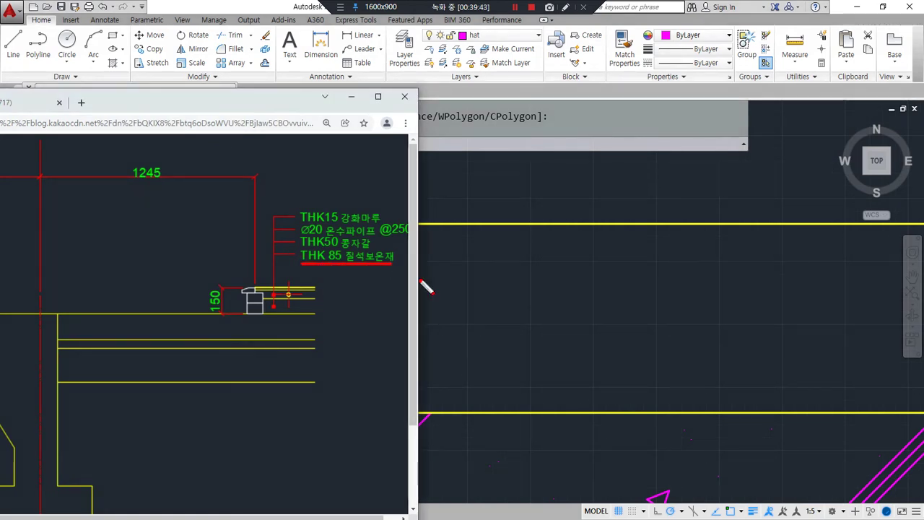
{"action": "mouse_move", "coordinate": [567, 306]}
{"action": "left_mouse_down"}
{"action": "mouse_move", "coordinate": [557, 277]}
{"action": "mouse_move", "coordinate": [553, 299]}
{"action": "mouse_move", "coordinate": [531, 279]}
{"action": "mouse_move", "coordinate": [548, 284]}
{"action": "mouse_move", "coordinate": [547, 296]}
{"action": "left_mouse_up"}
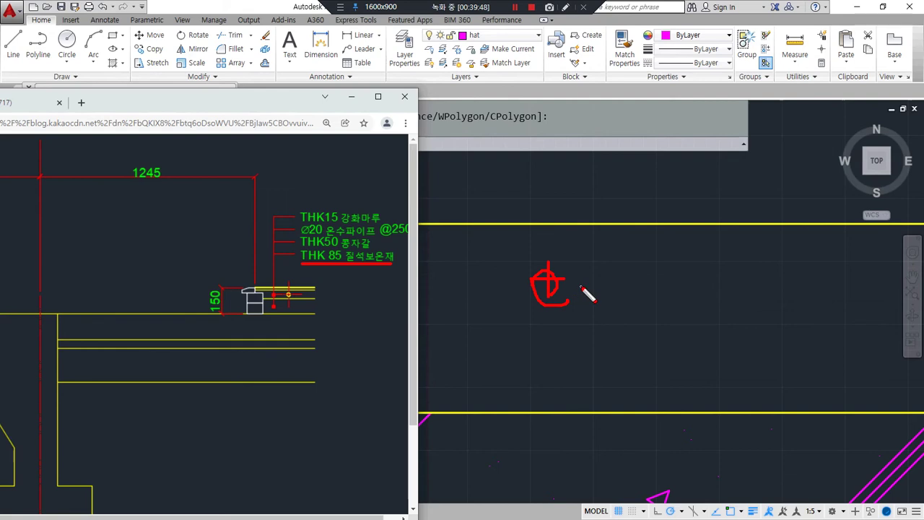
{"action": "mouse_move", "coordinate": [570, 305]}
{"action": "left_mouse_down"}
{"action": "mouse_move", "coordinate": [533, 295]}
{"action": "mouse_move", "coordinate": [553, 309]}
{"action": "left_mouse_up"}
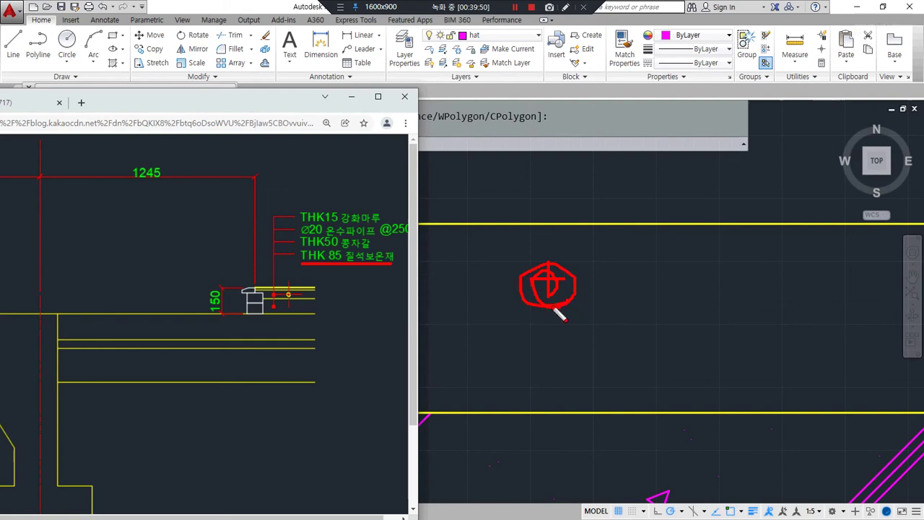
{"action": "mouse_move", "coordinate": [550, 266]}
{"action": "left_mouse_down"}
{"action": "mouse_move", "coordinate": [596, 264]}
{"action": "mouse_move", "coordinate": [622, 200]}
{"action": "mouse_move", "coordinate": [615, 180]}
{"action": "mouse_move", "coordinate": [635, 177]}
{"action": "left_mouse_up"}
{"action": "mouse_move", "coordinate": [565, 303]}
{"action": "left_mouse_down"}
{"action": "mouse_move", "coordinate": [603, 403]}
{"action": "mouse_move", "coordinate": [578, 426]}
{"action": "left_mouse_up"}
{"action": "left_click_drag", "start_coordinate": [570, 308], "coordinate": [589, 415]}
{"action": "mouse_move", "coordinate": [542, 309]}
{"action": "left_mouse_down"}
{"action": "mouse_move", "coordinate": [545, 384]}
{"action": "mouse_move", "coordinate": [525, 397]}
{"action": "mouse_move", "coordinate": [554, 394]}
{"action": "left_mouse_up"}
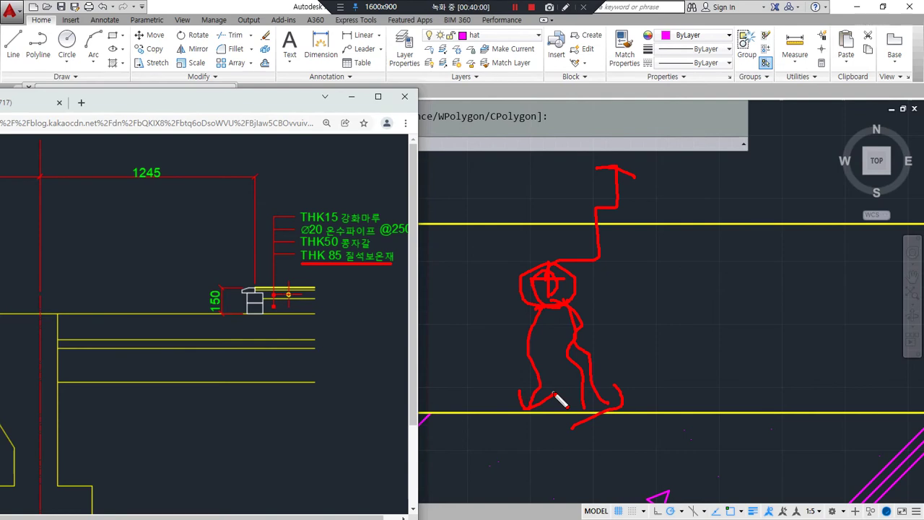
{"action": "left_click_drag", "start_coordinate": [473, 358], "coordinate": [681, 357]}
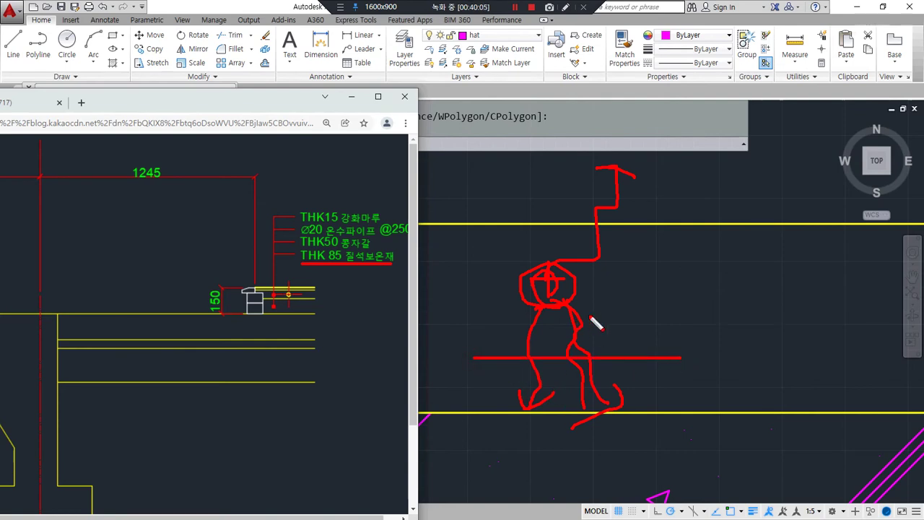
{"action": "mouse_move", "coordinate": [559, 316]}
{"action": "left_mouse_down"}
{"action": "mouse_move", "coordinate": [567, 352]}
{"action": "mouse_move", "coordinate": [545, 350]}
{"action": "left_mouse_up"}
{"action": "left_click_drag", "start_coordinate": [612, 415], "coordinate": [643, 436]}
{"action": "mouse_move", "coordinate": [645, 355]}
{"action": "left_mouse_down"}
{"action": "mouse_move", "coordinate": [633, 356]}
{"action": "mouse_move", "coordinate": [666, 192]}
{"action": "left_mouse_up"}
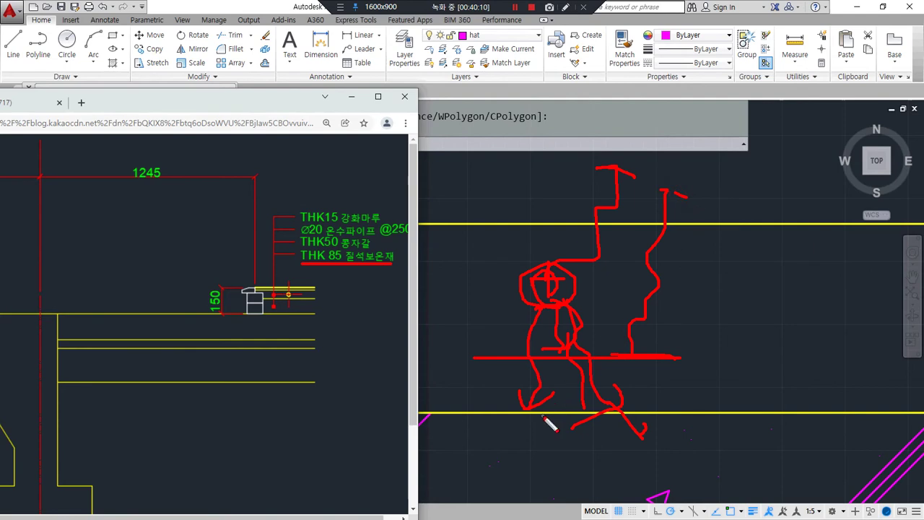
{"action": "left_click_drag", "start_coordinate": [671, 371], "coordinate": [663, 410]}
{"action": "left_click_drag", "start_coordinate": [392, 266], "coordinate": [301, 266]}
{"action": "left_click_drag", "start_coordinate": [380, 273], "coordinate": [296, 265]}
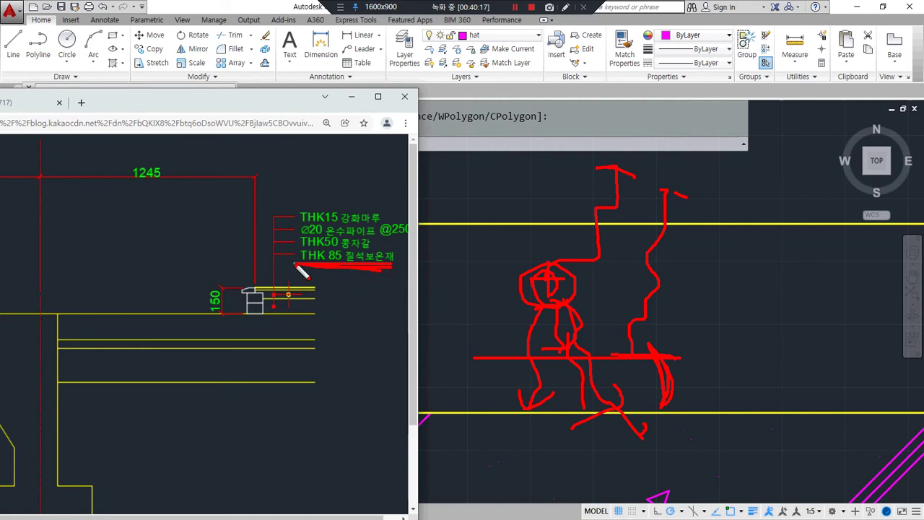
{"action": "mouse_move", "coordinate": [371, 247]}
{"action": "left_mouse_down"}
{"action": "mouse_move", "coordinate": [303, 253]}
{"action": "mouse_move", "coordinate": [366, 261]}
{"action": "mouse_move", "coordinate": [311, 235]}
{"action": "mouse_move", "coordinate": [388, 243]}
{"action": "mouse_move", "coordinate": [326, 249]}
{"action": "left_mouse_up"}
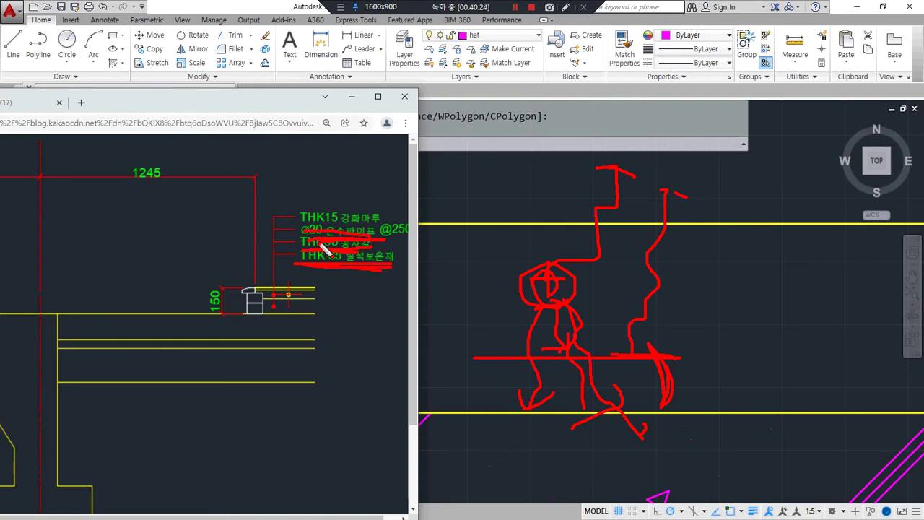
{"action": "left_click_drag", "start_coordinate": [380, 230], "coordinate": [291, 220]}
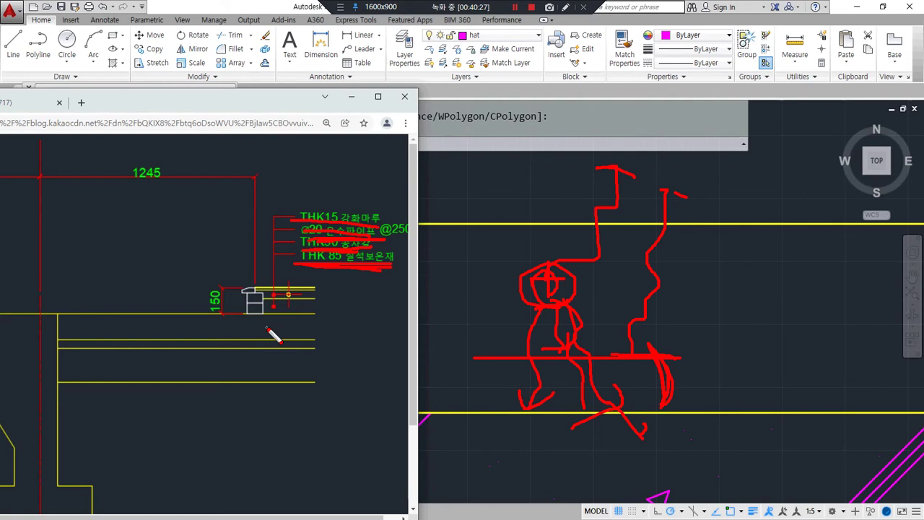
{"action": "key", "text": "Escape"}
{"action": "left_click_drag", "start_coordinate": [250, 104], "coordinate": [0, 130]}
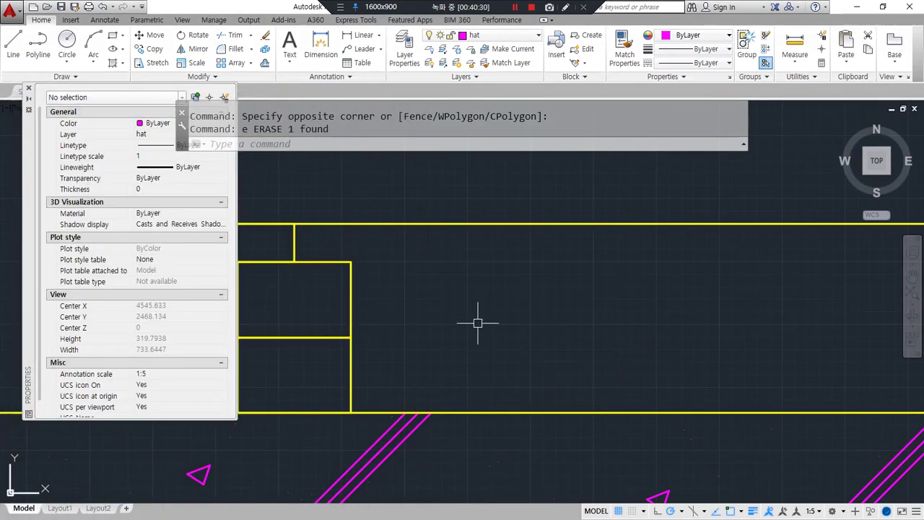
{"action": "type", "text": "o"}
{"action": "key", "text": "Return"}
{"action": "type", "text": "86"}
{"action": "key", "text": "Escape"}
- Offset the slab's top line 85 upward to mark the top of the insulation layer
{"action": "type", "text": "O"}
{"action": "key", "text": "Return"}
{"action": "type", "text": "85"}
{"action": "key", "text": "Return"}
{"action": "left_click", "coordinate": [581, 413]}
{"action": "left_click", "coordinate": [578, 368]}
{"action": "key", "text": "Return"}
- Trim the insulation layer's top line inside the blocks and erase its leftover piece on the outer side of the blocks
{"action": "type", "text": "tr"}
{"action": "key", "text": "Return"}
{"action": "key", "text": "Return"}
{"action": "left_click", "coordinate": [334, 307]}
{"action": "key", "text": "Escape"}
{"action": "left_click", "coordinate": [14, 305]}
{"action": "type", "text": "e"}
{"action": "key", "text": "Return"}
- Offset the insulation layer's top line downward by 85/2 to create the layer's centre line
{"action": "scroll", "coordinate": [734, 351], "scroll_direction": "down", "scroll_amount": 1}
{"action": "middle_click_drag", "start_coordinate": [734, 350], "coordinate": [544, 343]}
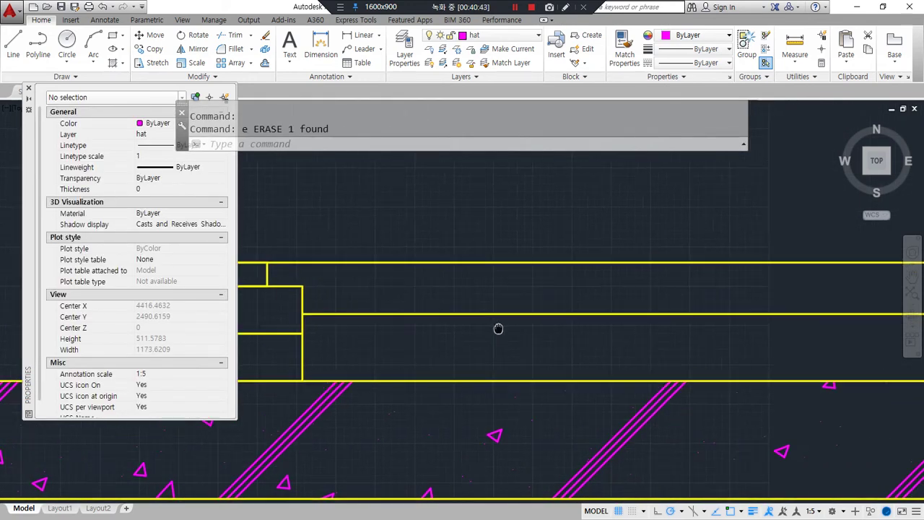
{"action": "type", "text": "o"}
{"action": "key", "text": "Return"}
{"action": "type", "text": "85/2"}
{"action": "key", "text": "Return"}
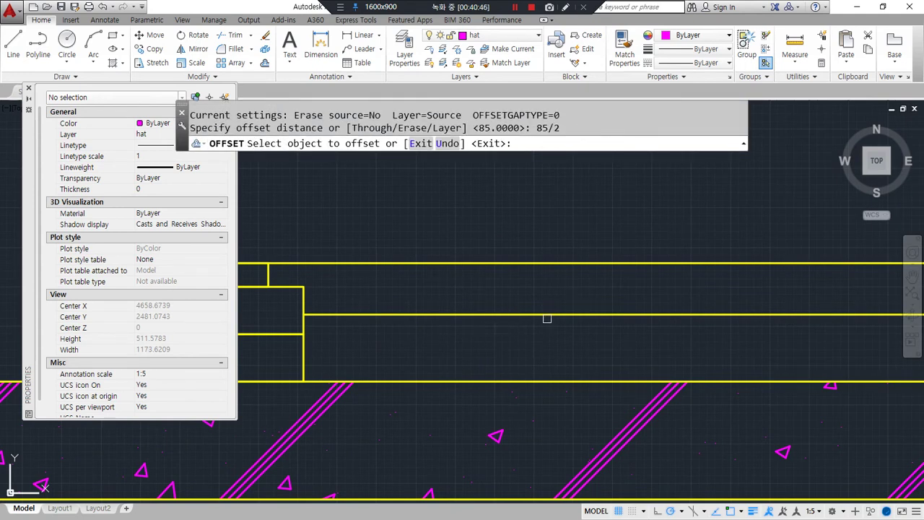
{"action": "left_click", "coordinate": [547, 315]}
{"action": "left_click", "coordinate": [545, 340]}
{"action": "key", "text": "space"}
- Match the insulation centre line's properties to the magenta concrete hatch
{"action": "type", "text": "ma"}
{"action": "key", "text": "space"}
{"action": "left_click", "coordinate": [634, 404]}
{"action": "left_click", "coordinate": [602, 331]}
{"action": "left_click", "coordinate": [556, 353]}
{"action": "key", "text": "Return"}
- Give the insulation centre line the BATTING linetype with a linetype scale of 0.8
{"action": "left_click", "coordinate": [547, 348]}
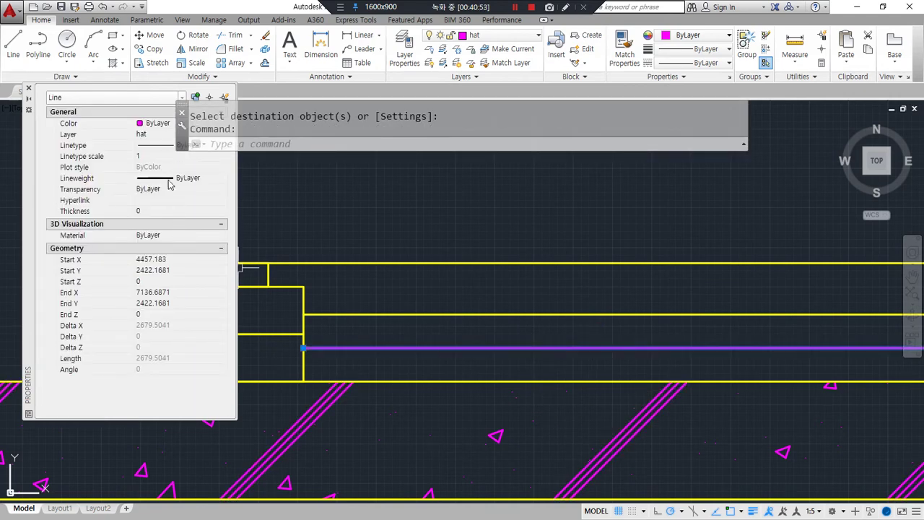
{"action": "left_click", "coordinate": [707, 63]}
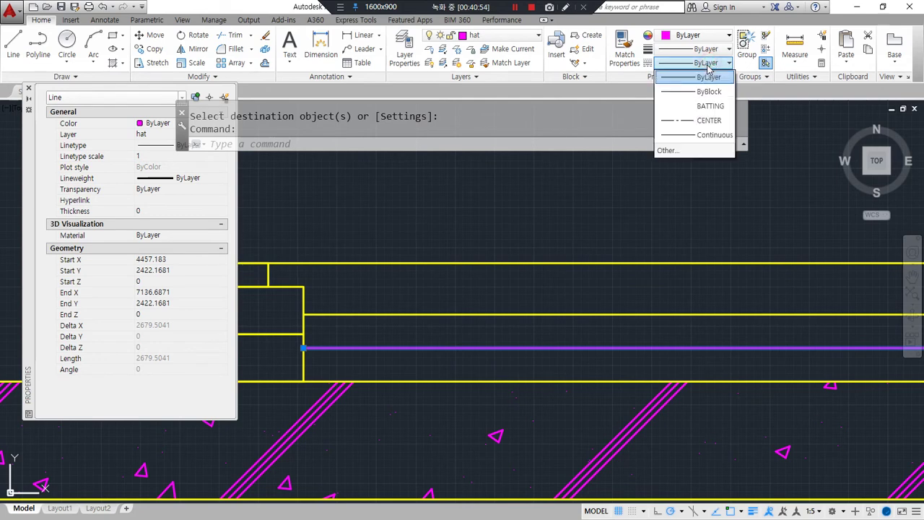
{"action": "left_click", "coordinate": [711, 107]}
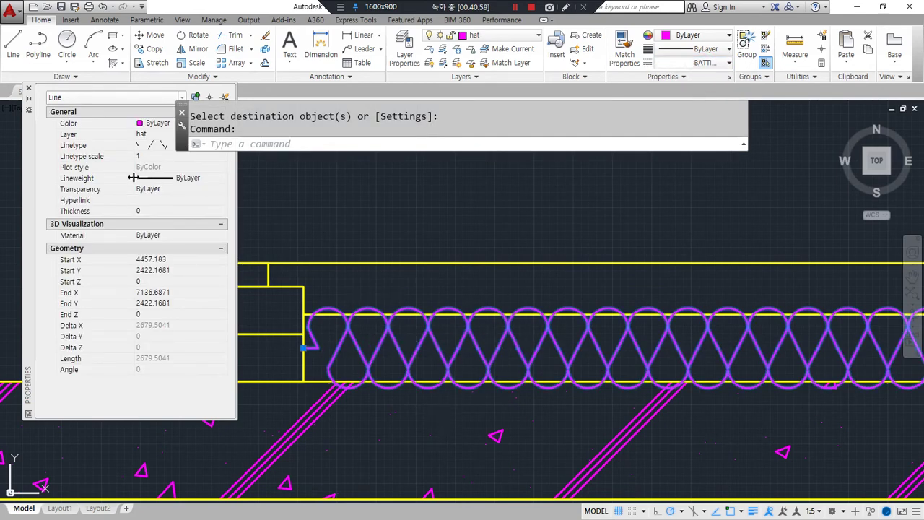
{"action": "left_click", "coordinate": [150, 157]}
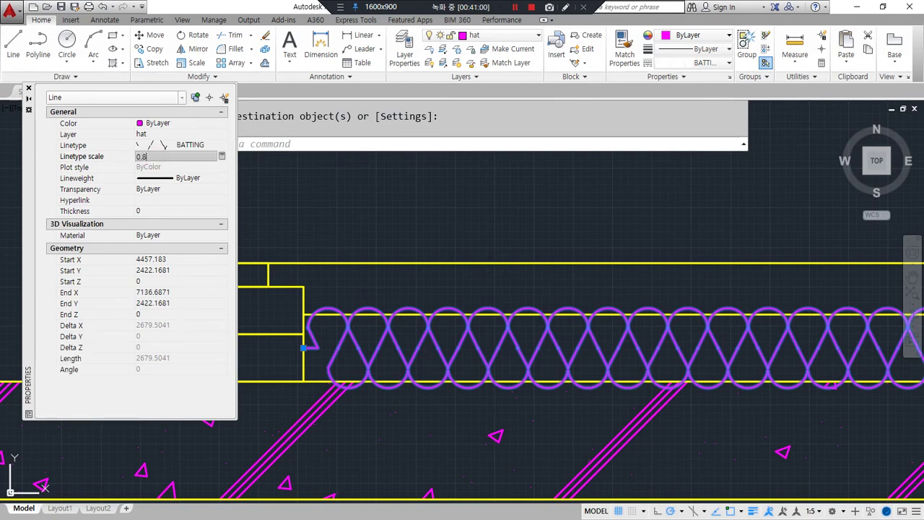
{"action": "type", "text": "0.8"}
{"action": "key", "text": "Return"}
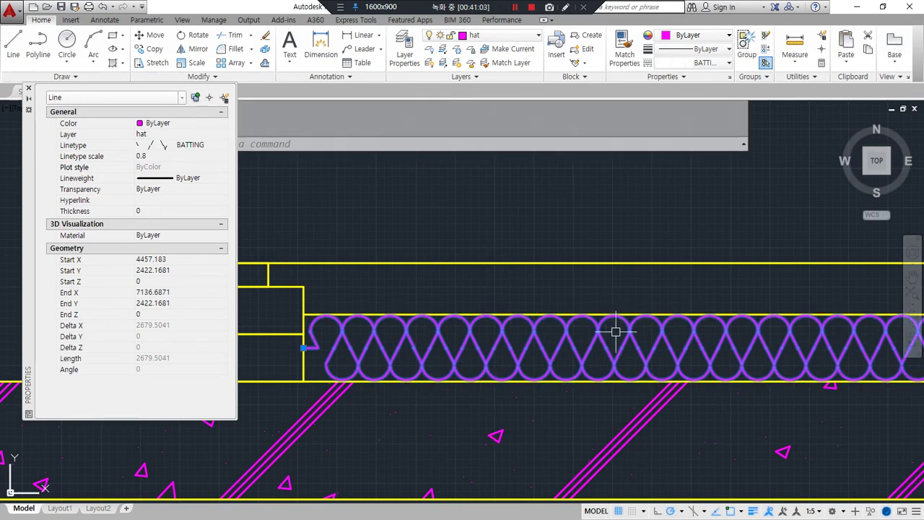
{"action": "key", "text": "Escape"}
{"action": "key", "text": "Escape"}
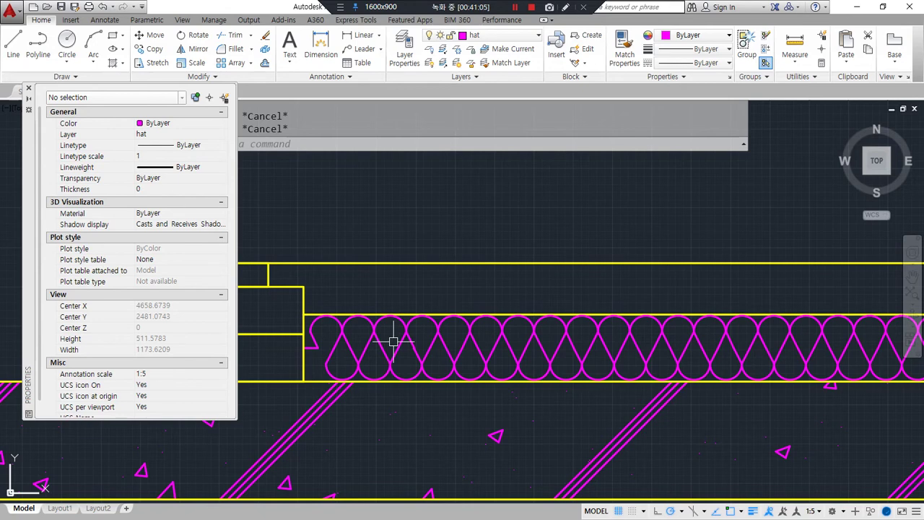
- Review the batting line's linetype scale, close the Properties palette and clear the selection
{"action": "left_click", "coordinate": [433, 363]}
{"action": "left_click", "coordinate": [387, 334]}
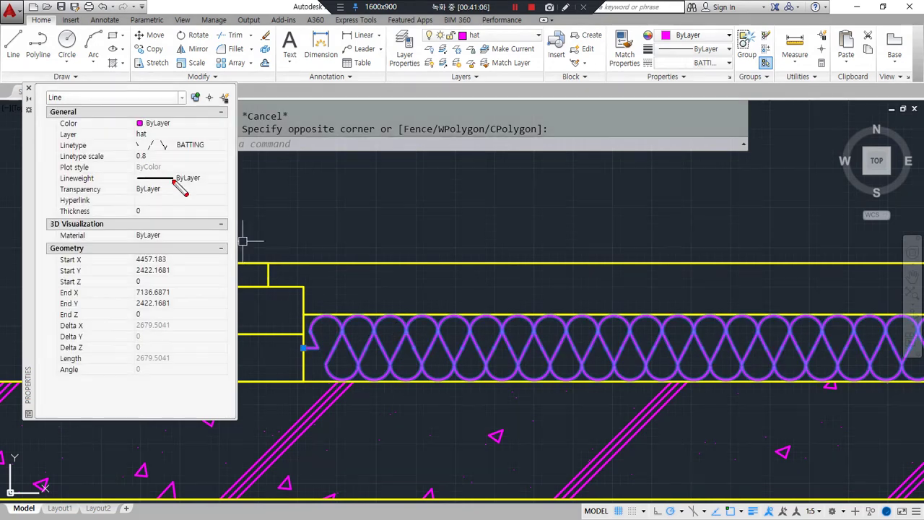
{"action": "left_click_drag", "start_coordinate": [53, 164], "coordinate": [194, 165]}
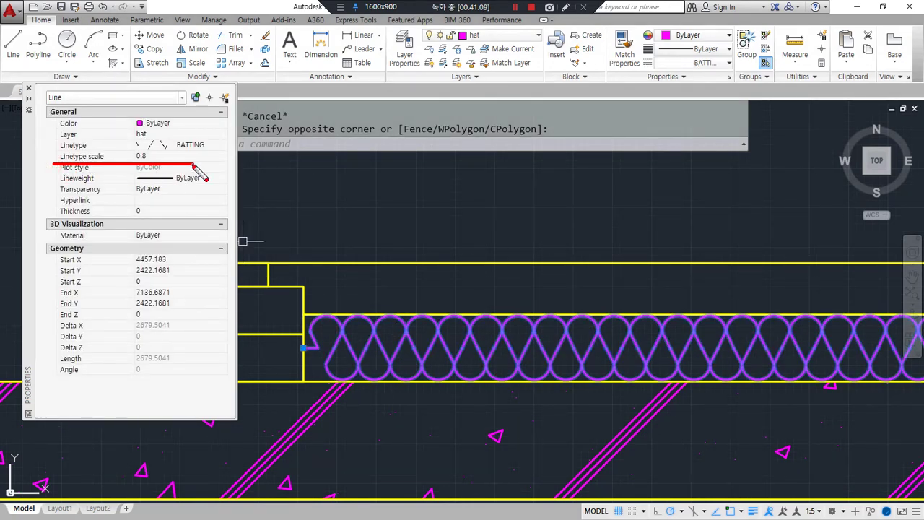
{"action": "key", "text": "Escape"}
{"action": "left_click", "coordinate": [29, 88]}
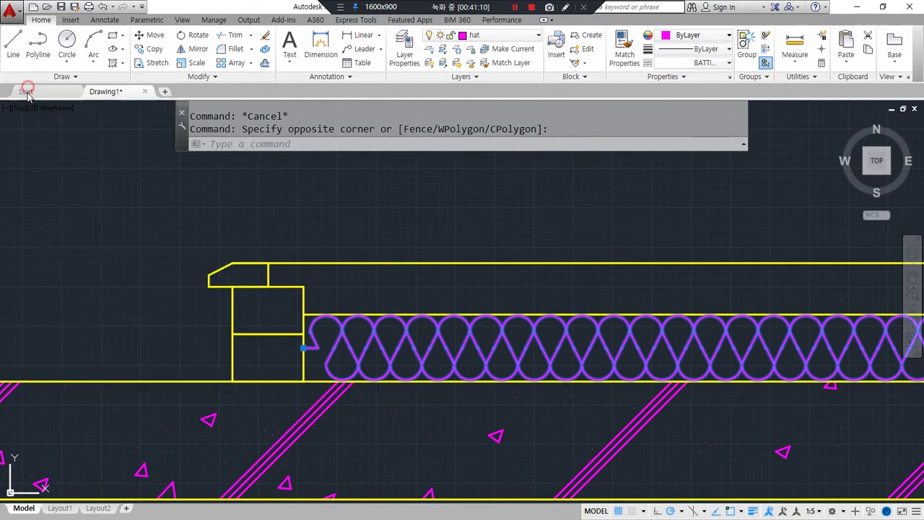
{"action": "key", "text": "Escape"}
- Offset the raised floor's top line 15 downward to form the flooring layer
{"action": "type", "text": "o"}
{"action": "key", "text": "Return"}
{"action": "type", "text": "15"}
{"action": "key", "text": "Return"}
{"action": "left_click", "coordinate": [383, 262]}
{"action": "left_click", "coordinate": [378, 275]}
{"action": "key", "text": "Return"}
- Trim the part of the flooring layer's lower line that runs inside the bevelled cap
{"action": "type", "text": "tr"}
{"action": "key", "text": "Return"}
{"action": "key", "text": "Return"}
{"action": "left_click", "coordinate": [243, 275]}
{"action": "key", "text": "Return"}
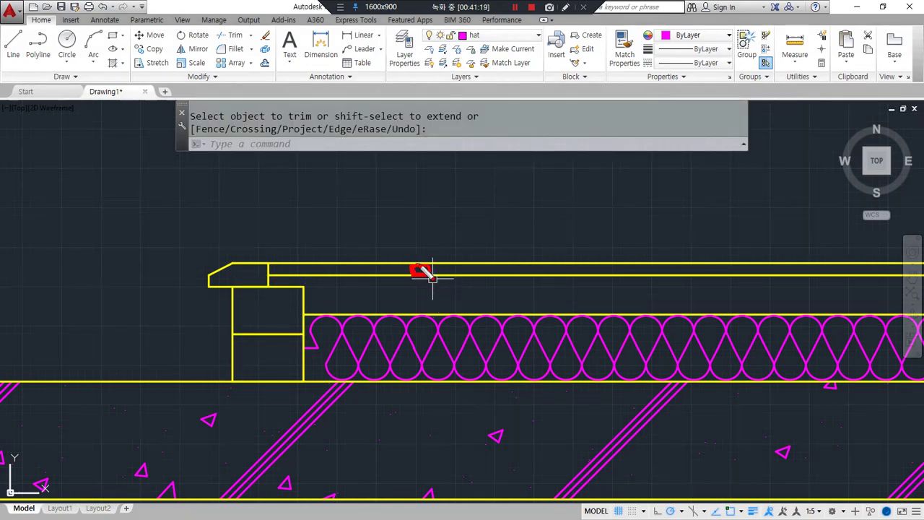
{"action": "left_click_drag", "start_coordinate": [471, 275], "coordinate": [479, 315]}
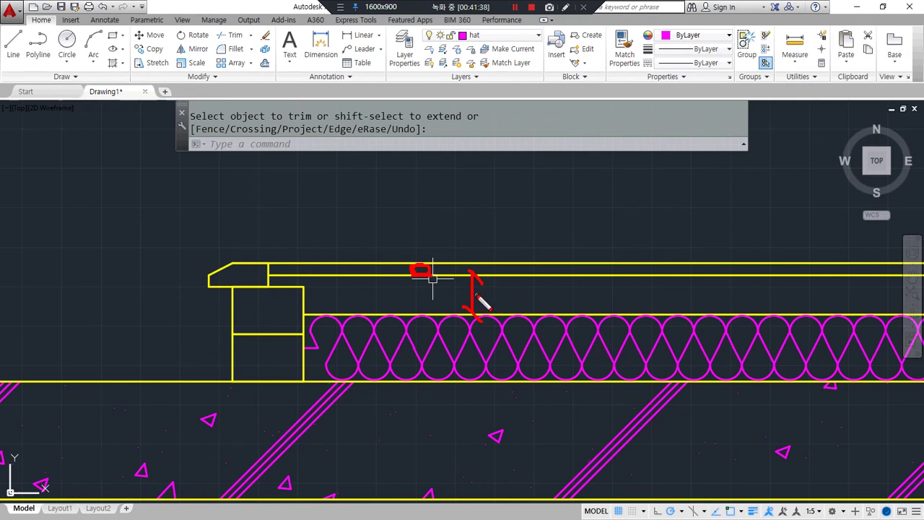
{"action": "left_click_drag", "start_coordinate": [409, 295], "coordinate": [710, 293]}
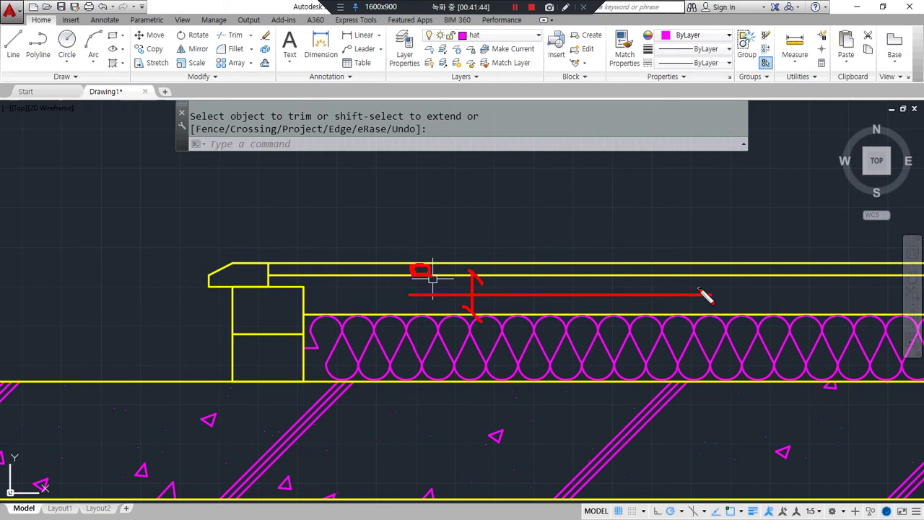
{"action": "key", "text": "e"}
{"action": "left_click_drag", "start_coordinate": [294, 168], "coordinate": [77, 280]}
{"action": "left_click_drag", "start_coordinate": [416, 203], "coordinate": [173, 321]}
{"action": "left_click_drag", "start_coordinate": [580, 222], "coordinate": [280, 433]}
{"action": "left_click_drag", "start_coordinate": [248, 154], "coordinate": [574, 348]}
{"action": "left_click_drag", "start_coordinate": [153, 192], "coordinate": [431, 391]}
{"action": "left_click_drag", "start_coordinate": [77, 235], "coordinate": [422, 502]}
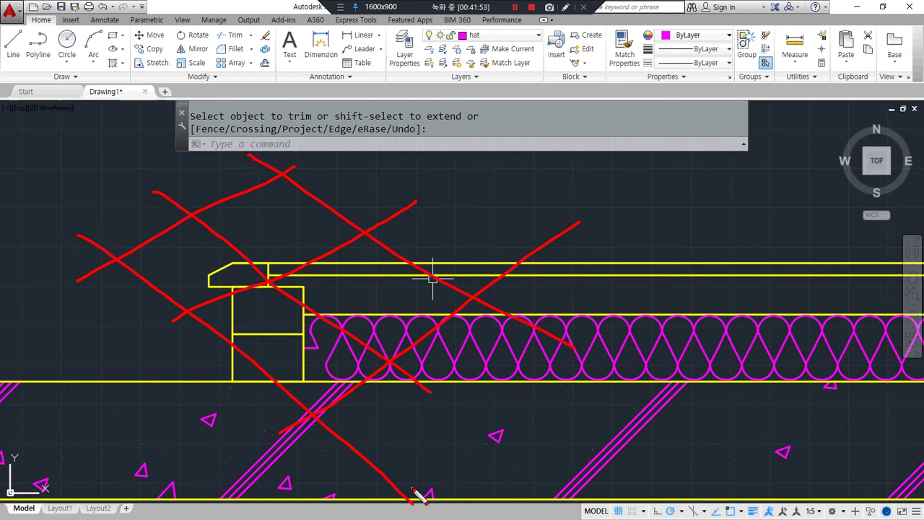
{"action": "mouse_move", "coordinate": [177, 328]}
{"action": "left_mouse_down"}
{"action": "mouse_move", "coordinate": [168, 317]}
{"action": "mouse_move", "coordinate": [190, 325]}
{"action": "mouse_move", "coordinate": [156, 316]}
{"action": "left_mouse_up"}
{"action": "left_click_drag", "start_coordinate": [252, 289], "coordinate": [365, 239]}
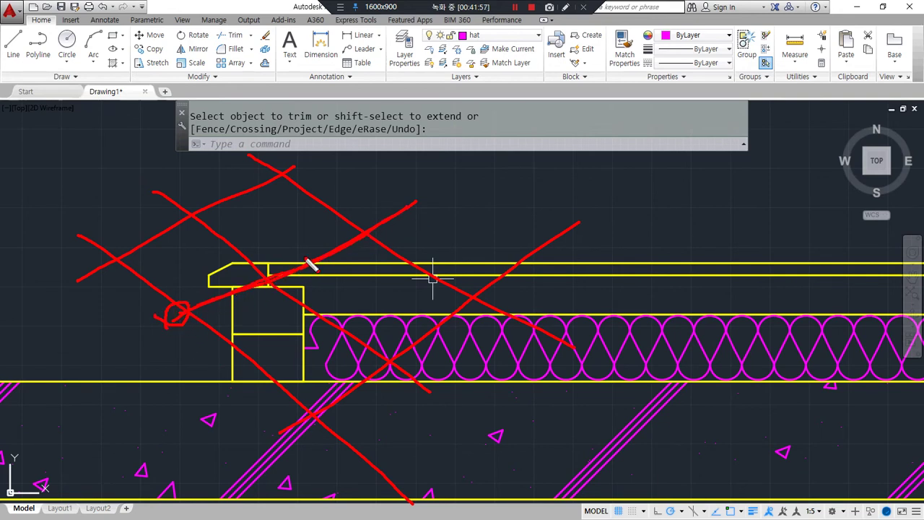
{"action": "left_click_drag", "start_coordinate": [266, 296], "coordinate": [265, 286]}
{"action": "left_click_drag", "start_coordinate": [361, 252], "coordinate": [370, 246]}
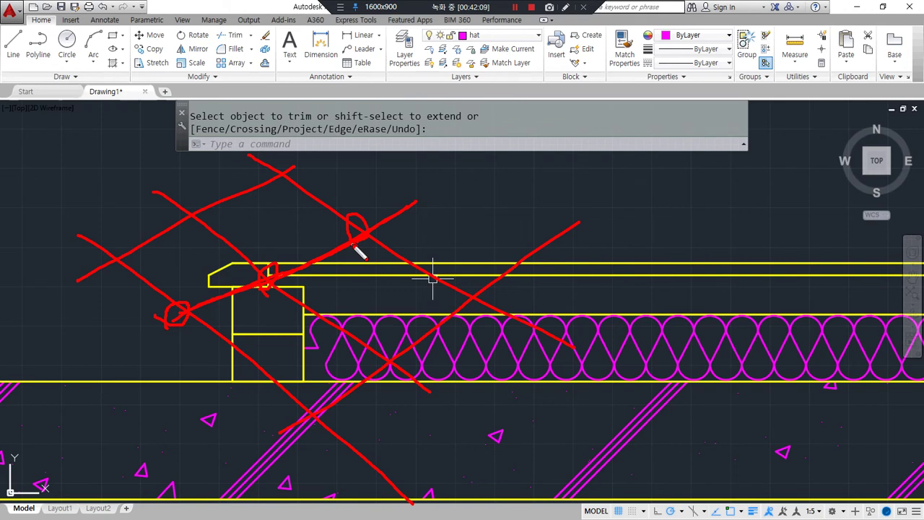
{"action": "key", "text": "Escape"}
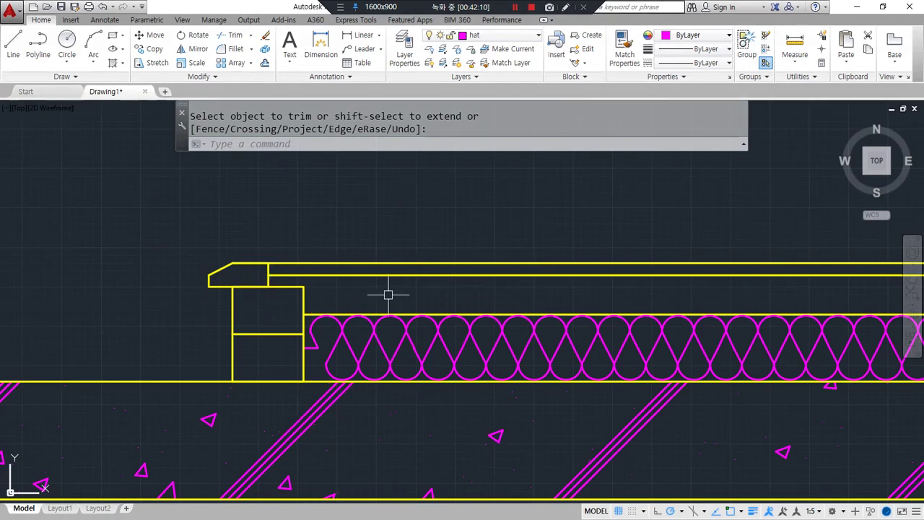
- Draw a vertical line from the insulation layer's top corner at the blocks up to the flooring layer's lower line
{"action": "type", "text": "l"}
{"action": "key", "text": "Return"}
{"action": "left_click", "coordinate": [303, 315]}
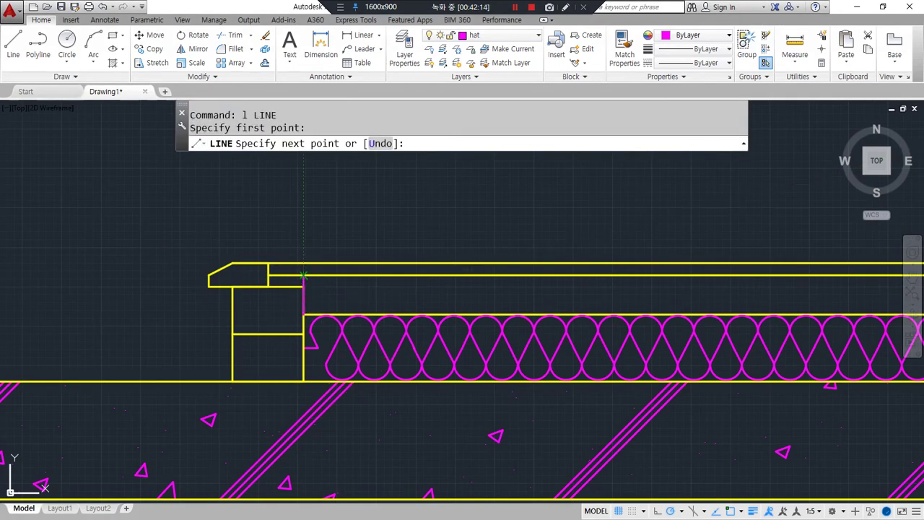
{"action": "left_click", "coordinate": [303, 275]}
{"action": "key", "text": "Return"}
- Draw a circle with a diameter of 20 centred on the midpoint of the magenta vertical line
{"action": "scroll", "coordinate": [302, 289], "scroll_direction": "up", "scroll_amount": 5}
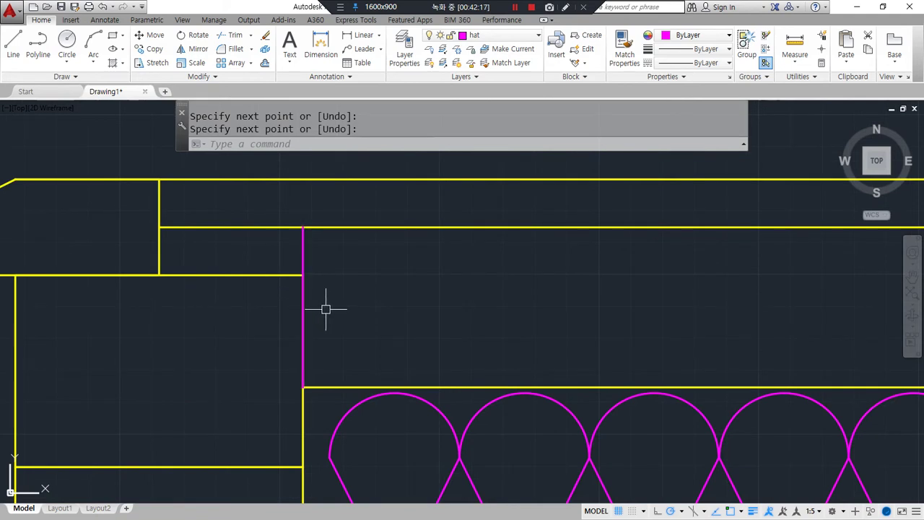
{"action": "type", "text": "c"}
{"action": "key", "text": "Return"}
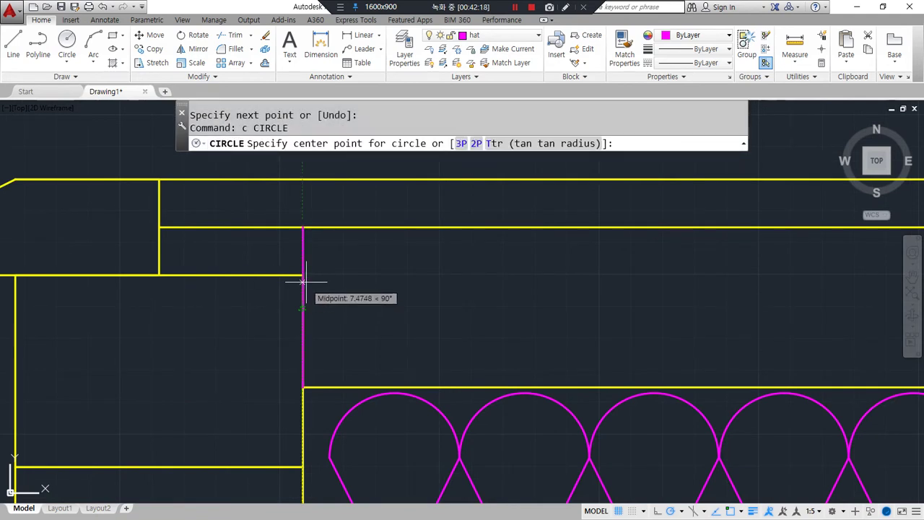
{"action": "left_click", "coordinate": [304, 309]}
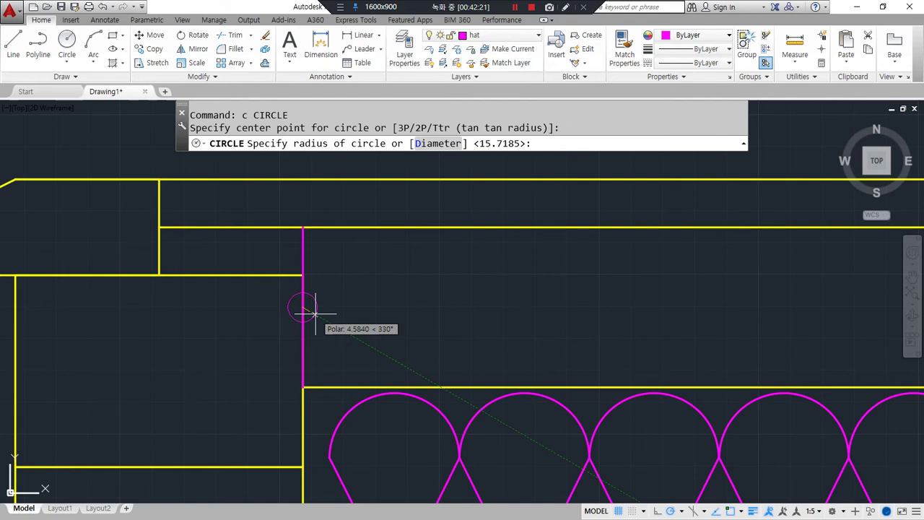
{"action": "type", "text": "d"}
{"action": "key", "text": "Return"}
{"action": "type", "text": "20"}
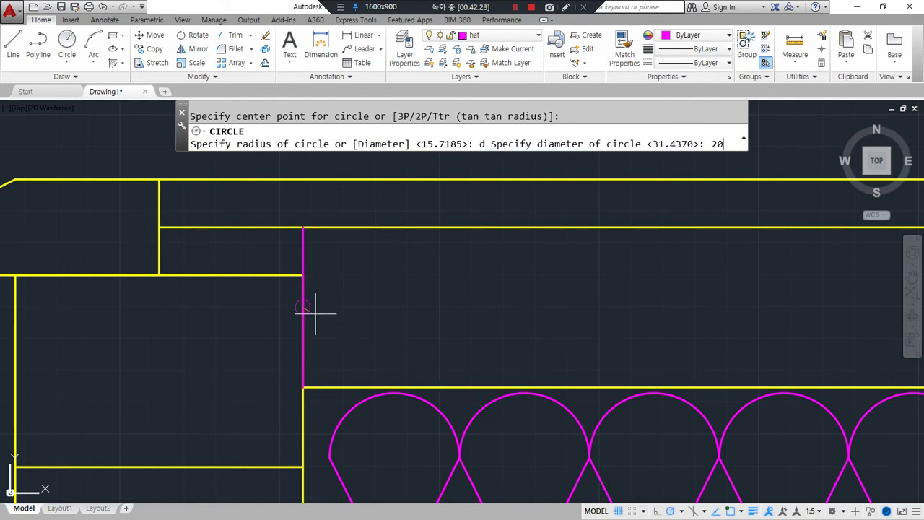
{"action": "key", "text": "Return"}
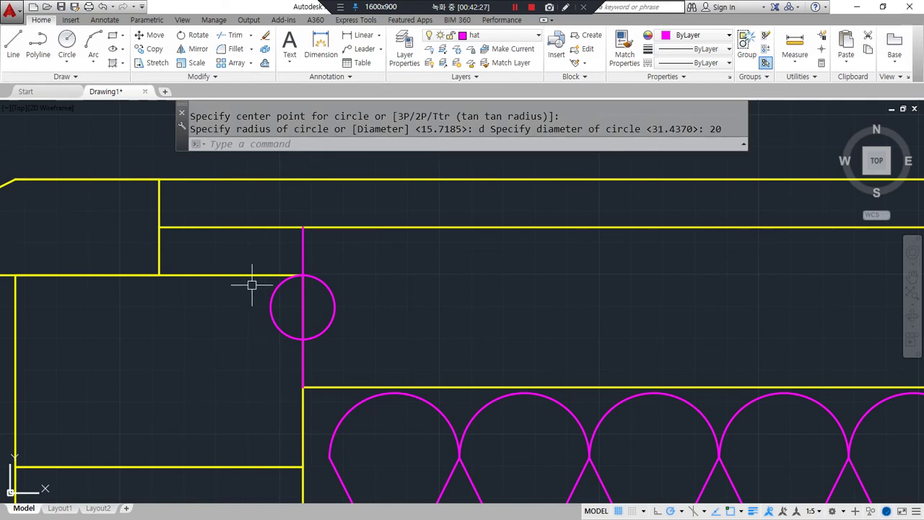
- Match the 20-diameter circle's properties to the yellow lower line of the flooring layer
{"action": "type", "text": "ma"}
{"action": "key", "text": "Return"}
{"action": "left_click", "coordinate": [327, 228]}
{"action": "left_click", "coordinate": [334, 296]}
{"action": "key", "text": "Return"}
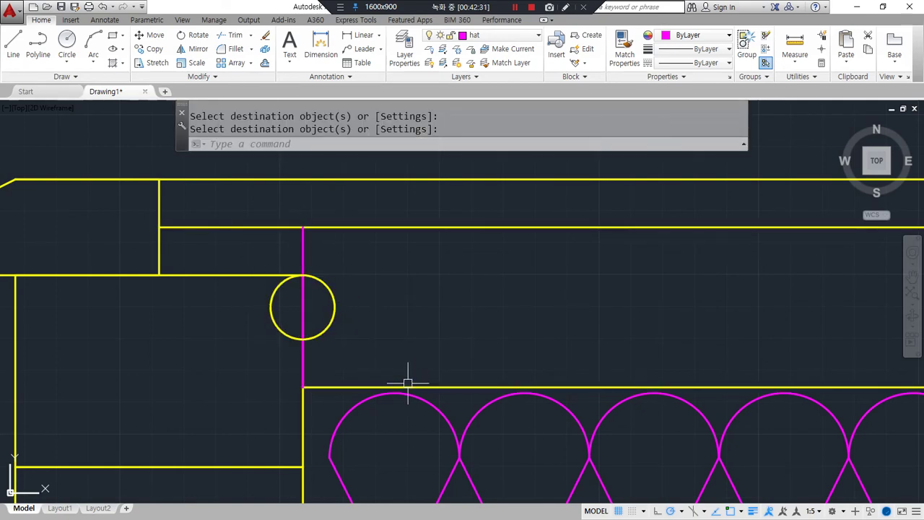
- Erase the magenta vertical guide line running through the circle
{"action": "key", "text": "Return"}
{"action": "left_click", "coordinate": [304, 245]}
{"action": "type", "text": "e"}
{"action": "key", "text": "Return"}
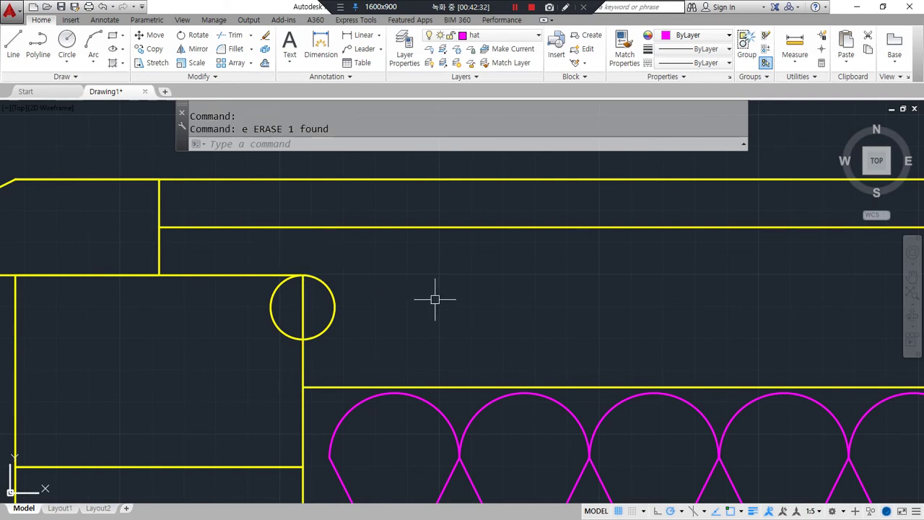
{"action": "type", "text": "dimcen"}
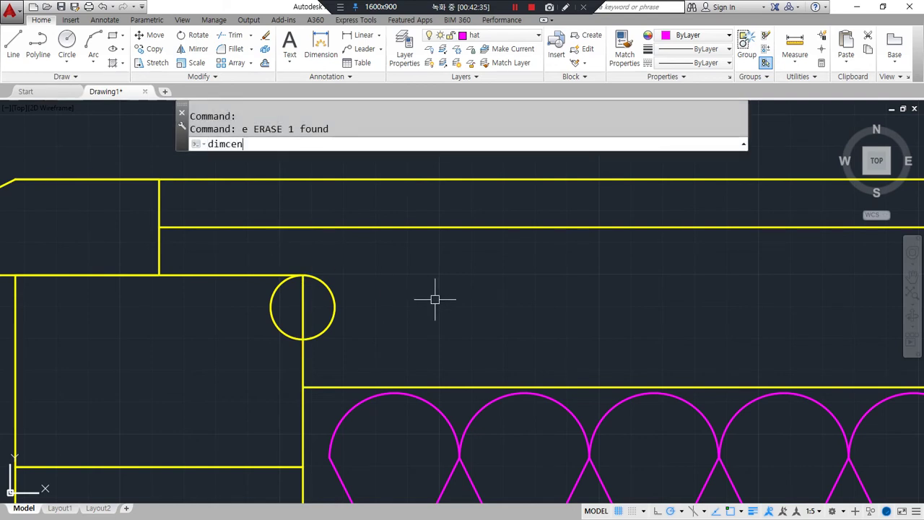
{"action": "key", "text": "Escape"}
{"action": "key", "text": "Escape"}
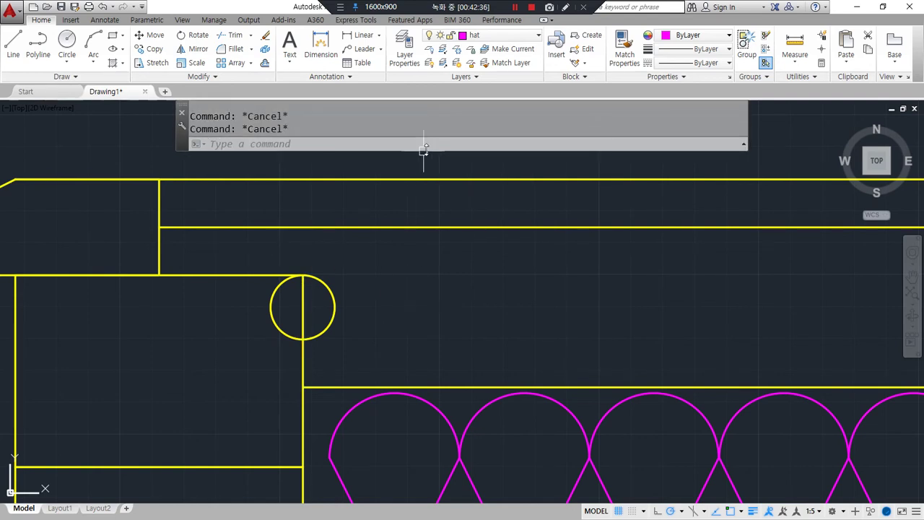
- Try to place a center mark on the pipe circle with the current dimension style
{"action": "left_click", "coordinate": [105, 20]}
{"action": "left_click", "coordinate": [260, 77]}
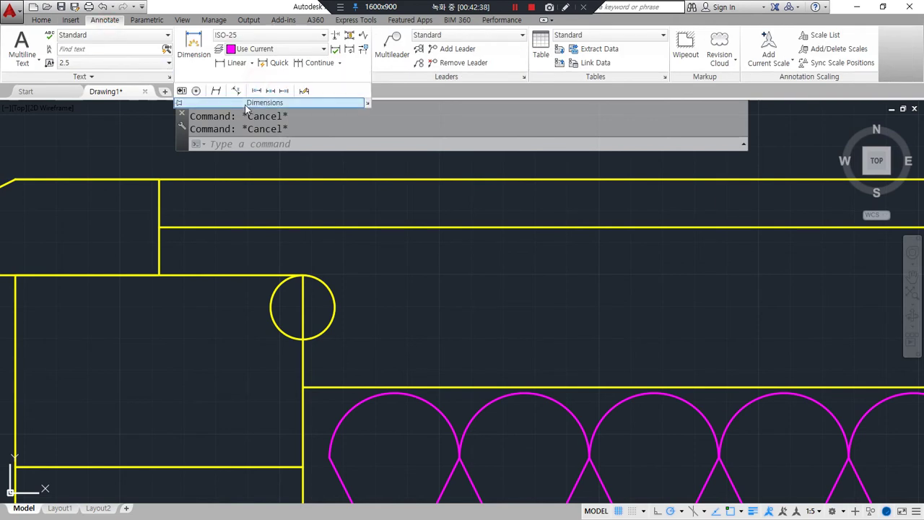
{"action": "left_click", "coordinate": [196, 90]}
{"action": "left_click", "coordinate": [334, 298]}
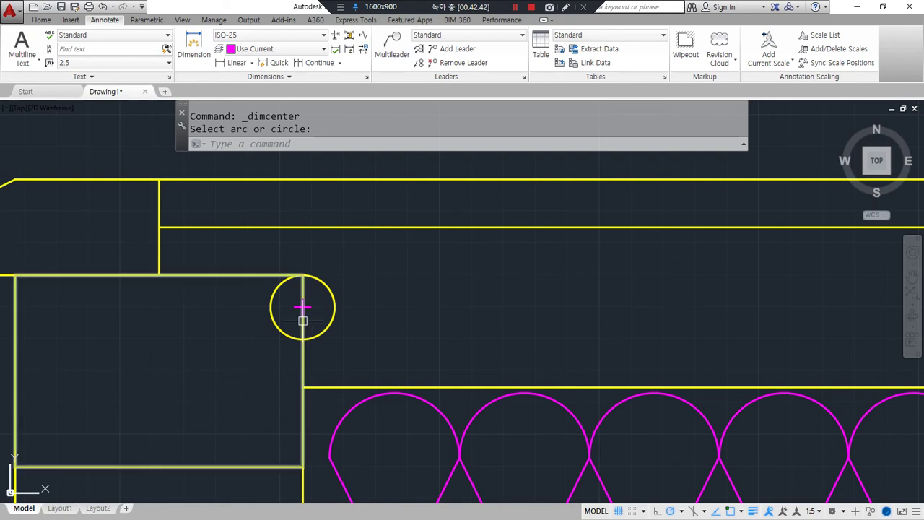
- Erase the small center mark inside the pipe circle
{"action": "left_click", "coordinate": [291, 297]}
{"action": "left_click", "coordinate": [320, 316]}
{"action": "type", "text": "e"}
{"action": "key", "text": "Return"}
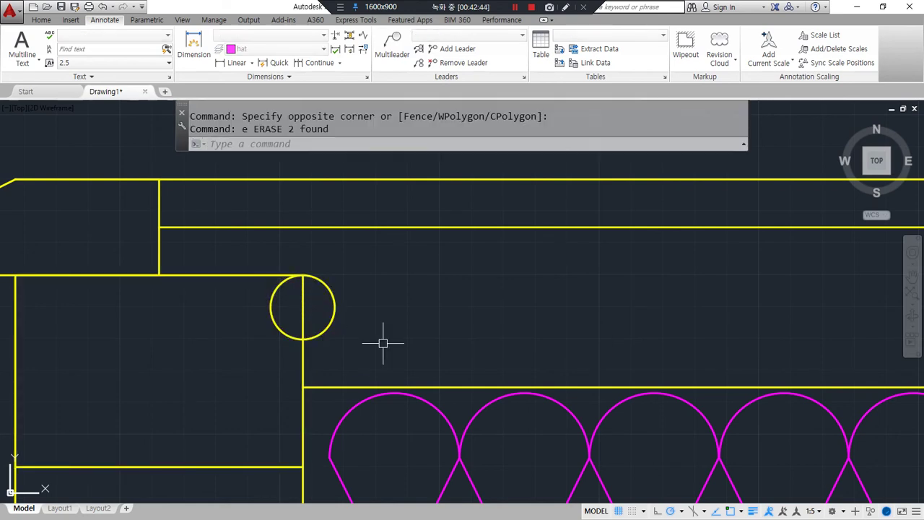
- Set the overall scale for dimension features of the ISO-25 dimension style to 10
{"action": "type", "text": "d"}
{"action": "key", "text": "Return"}
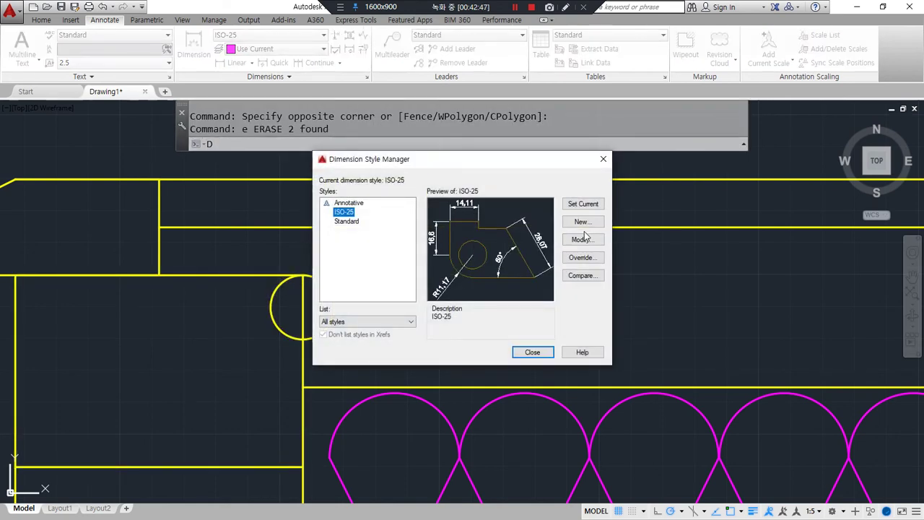
{"action": "left_click", "coordinate": [590, 246]}
{"action": "double_click", "coordinate": [585, 293]}
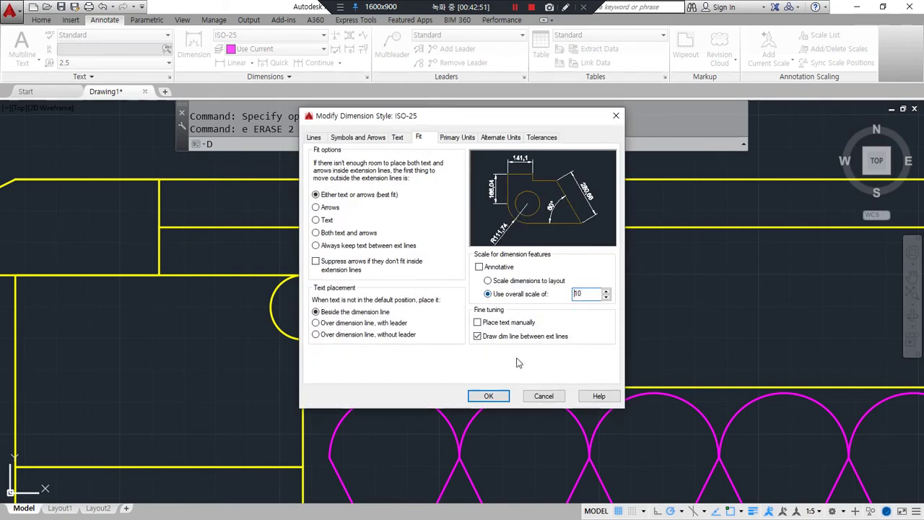
{"action": "left_click", "coordinate": [488, 395]}
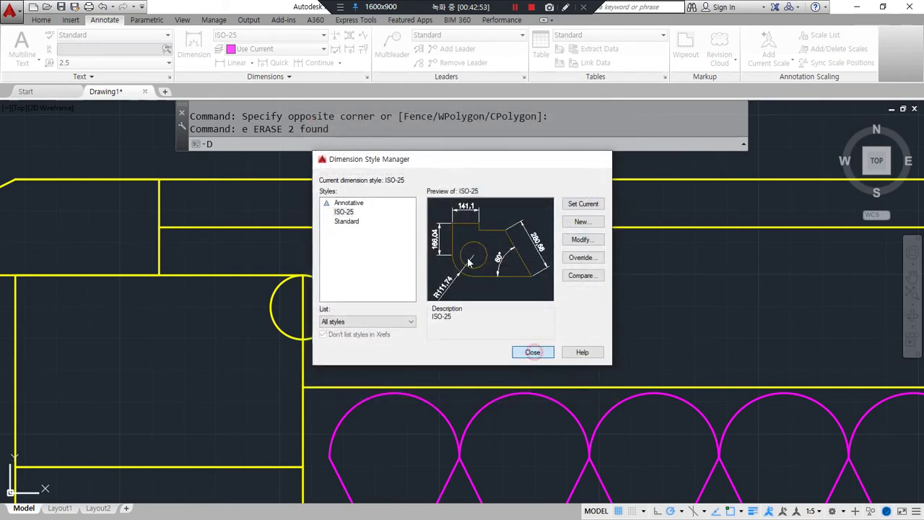
{"action": "left_click", "coordinate": [532, 351]}
- Place a center mark on the yellow pipe circle
{"action": "left_click", "coordinate": [265, 76]}
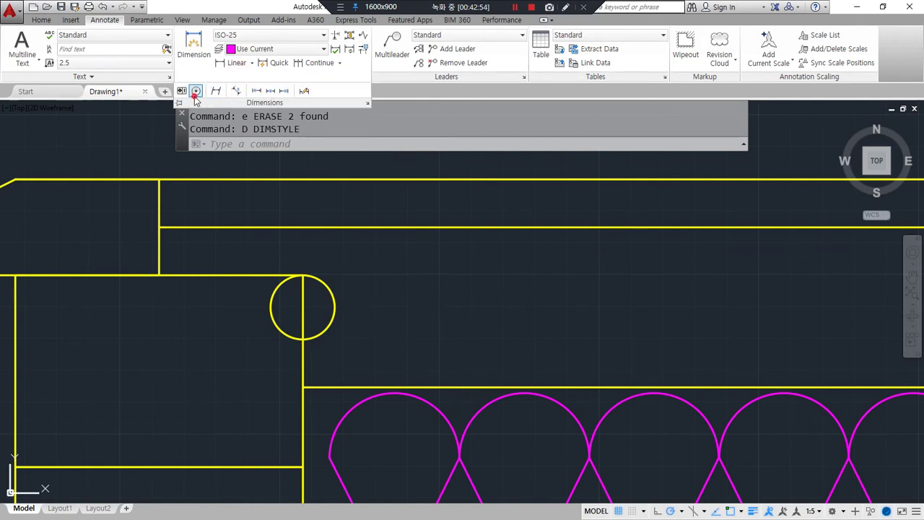
{"action": "left_click", "coordinate": [196, 91]}
{"action": "left_click", "coordinate": [332, 290]}
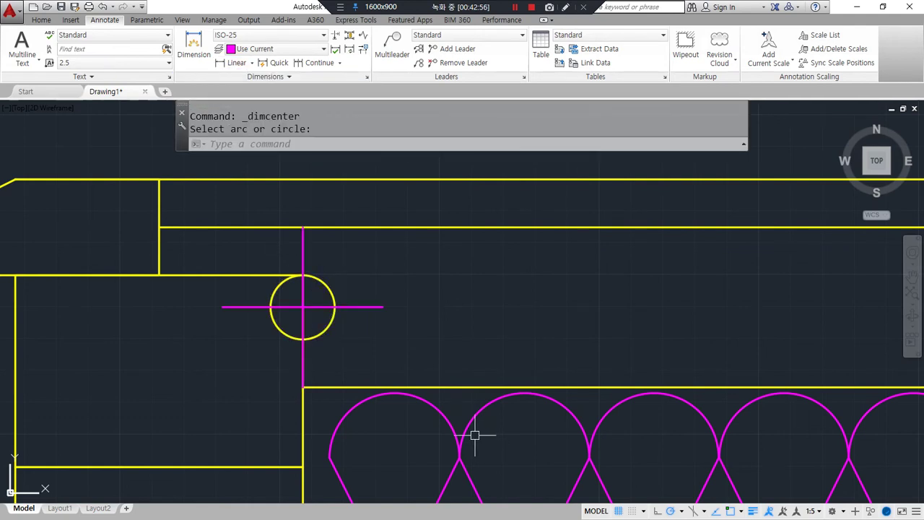
- Move the center mark's horizontal and vertical lines to the cen layer
{"action": "left_click", "coordinate": [353, 302]}
{"action": "left_click", "coordinate": [354, 308]}
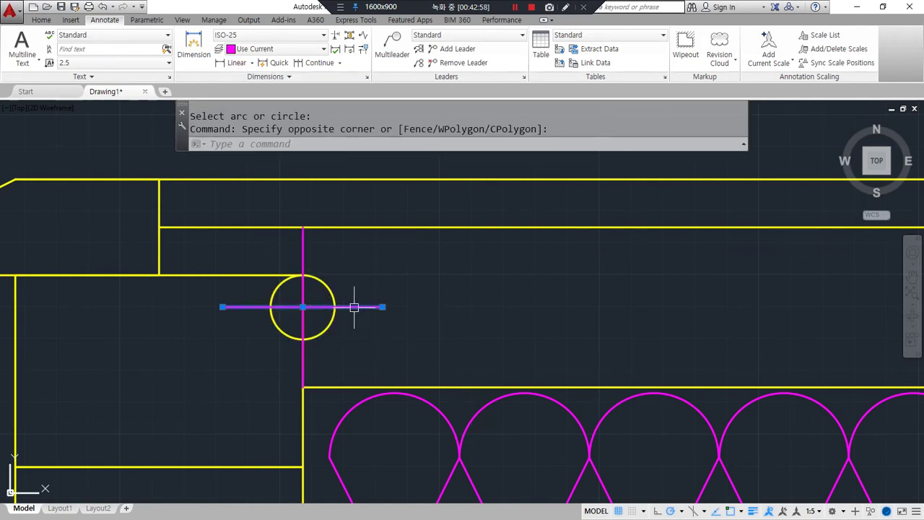
{"action": "left_click", "coordinate": [304, 244]}
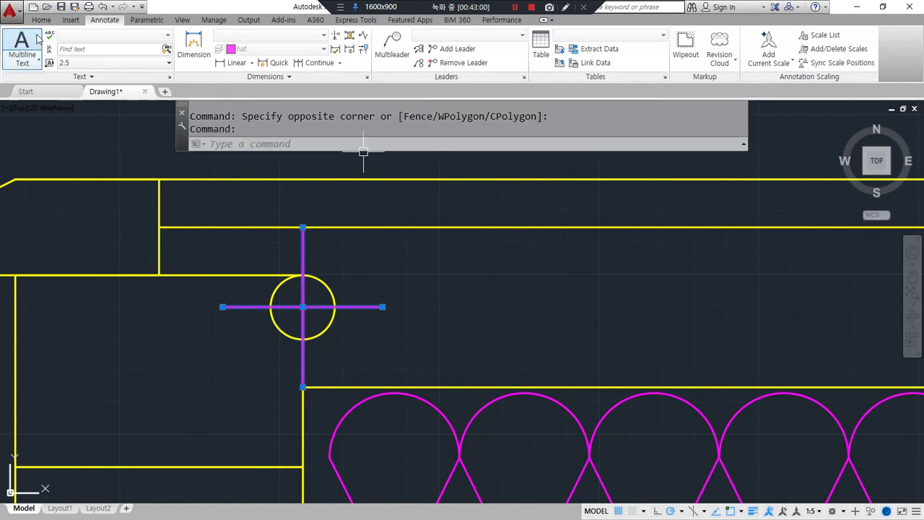
{"action": "left_click", "coordinate": [41, 20]}
{"action": "left_click", "coordinate": [496, 41]}
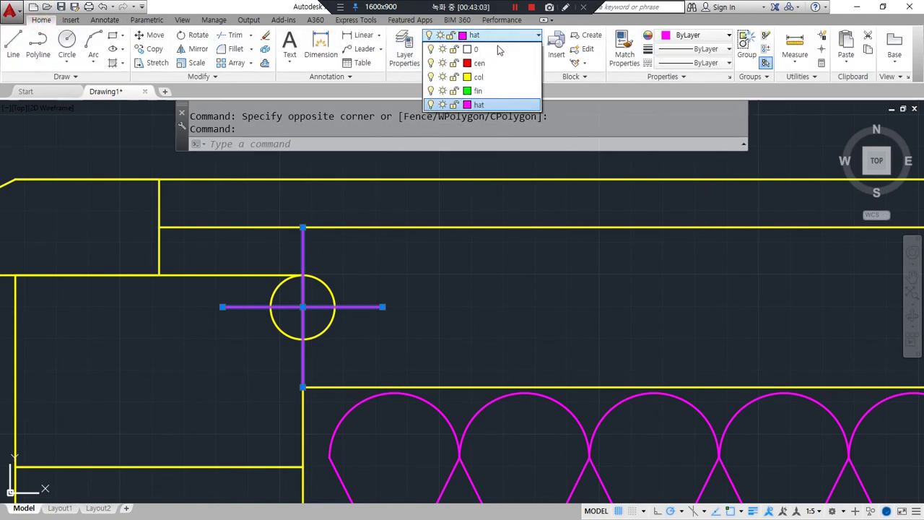
{"action": "left_click", "coordinate": [497, 63]}
{"action": "key", "text": "Escape"}
{"action": "key", "text": "Escape"}
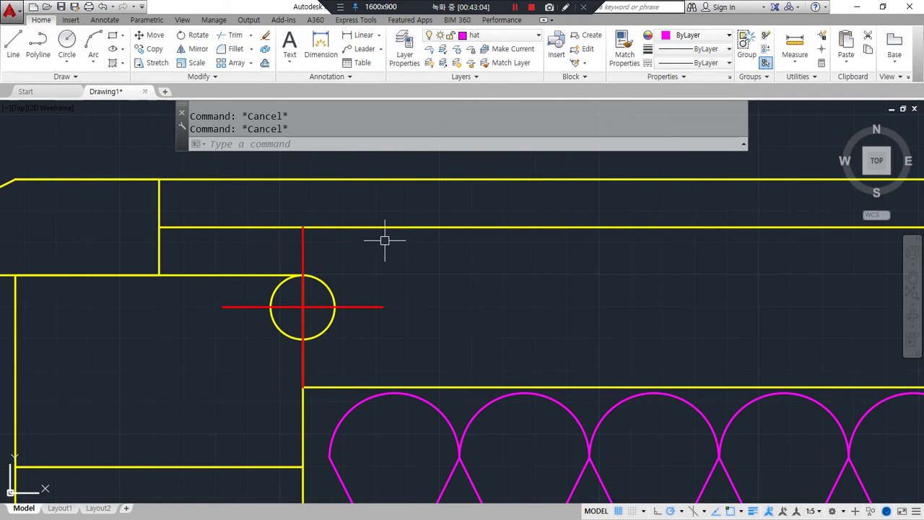
- Group the pipe circle with its two red center lines
{"action": "type", "text": "g"}
{"action": "key", "text": "Return"}
{"action": "left_click", "coordinate": [328, 318]}
{"action": "left_click", "coordinate": [361, 306]}
{"action": "left_click", "coordinate": [306, 266]}
{"action": "key", "text": "Return"}
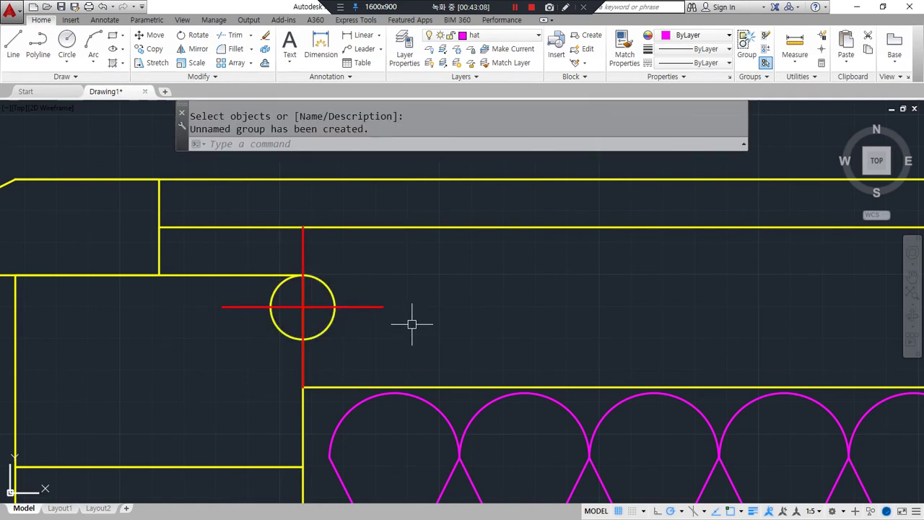
{"action": "scroll", "coordinate": [382, 301], "scroll_direction": "down", "scroll_amount": 2}
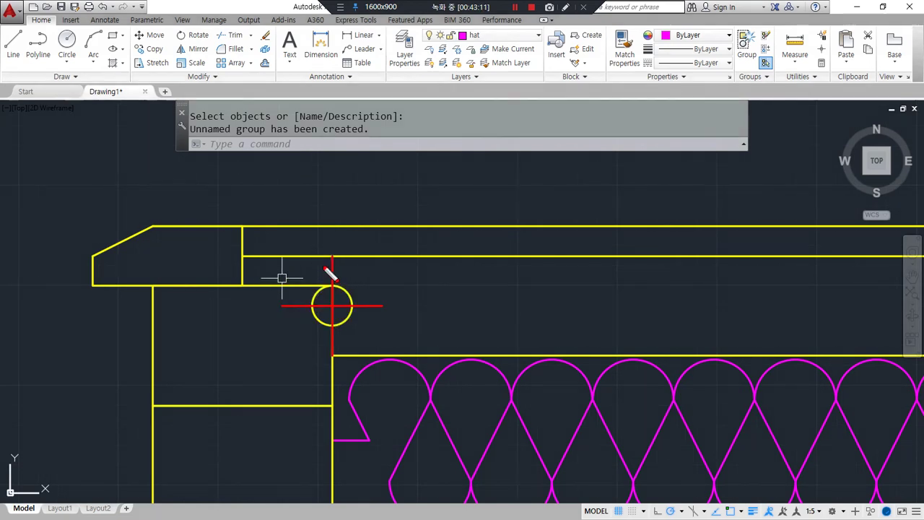
{"action": "left_click_drag", "start_coordinate": [334, 241], "coordinate": [334, 407]}
{"action": "left_click_drag", "start_coordinate": [343, 231], "coordinate": [339, 436]}
{"action": "mouse_move", "coordinate": [348, 310]}
{"action": "left_mouse_down"}
{"action": "mouse_move", "coordinate": [462, 309]}
{"action": "mouse_move", "coordinate": [473, 318]}
{"action": "mouse_move", "coordinate": [464, 322]}
{"action": "left_mouse_up"}
{"action": "left_click_drag", "start_coordinate": [419, 273], "coordinate": [440, 288]}
{"action": "left_click_drag", "start_coordinate": [420, 254], "coordinate": [419, 280]}
{"action": "left_click_drag", "start_coordinate": [442, 235], "coordinate": [441, 296]}
{"action": "mouse_move", "coordinate": [439, 265]}
{"action": "left_mouse_down"}
{"action": "mouse_move", "coordinate": [465, 255]}
{"action": "mouse_move", "coordinate": [490, 281]}
{"action": "left_mouse_up"}
{"action": "key", "text": "Escape"}
{"action": "key", "text": "Escape"}
- Move the grouped pipe symbol 150 horizontally to the right, into the raised floor
{"action": "type", "text": "om"}
{"action": "key", "text": "Return"}
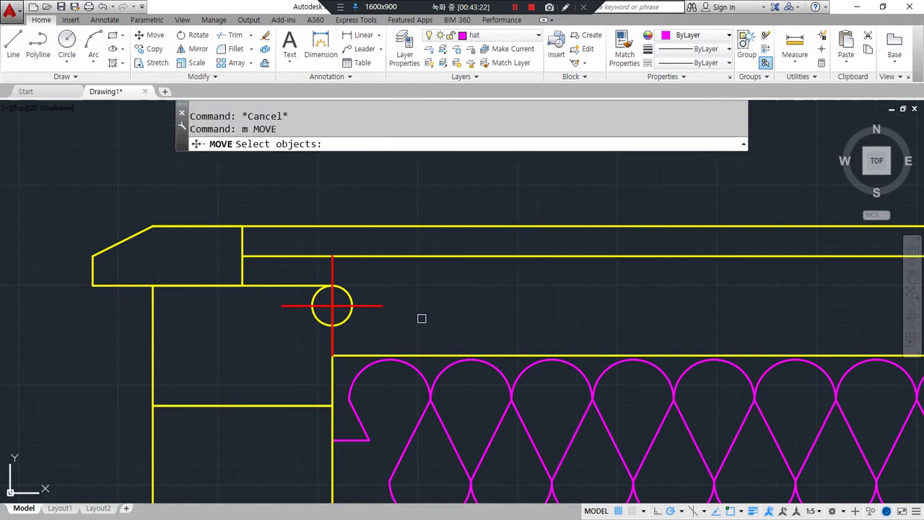
{"action": "left_click", "coordinate": [376, 305]}
{"action": "key", "text": "Return"}
{"action": "left_click", "coordinate": [447, 308]}
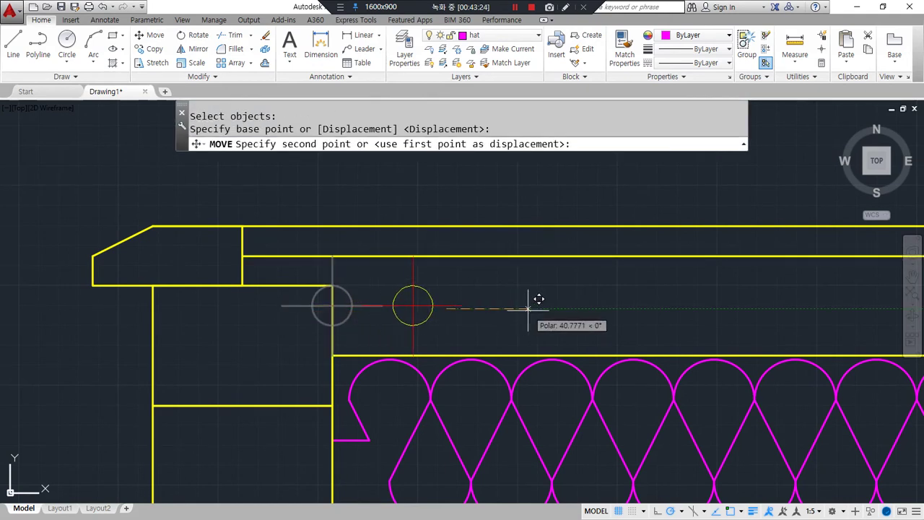
{"action": "type", "text": "150"}
{"action": "key", "text": "Return"}
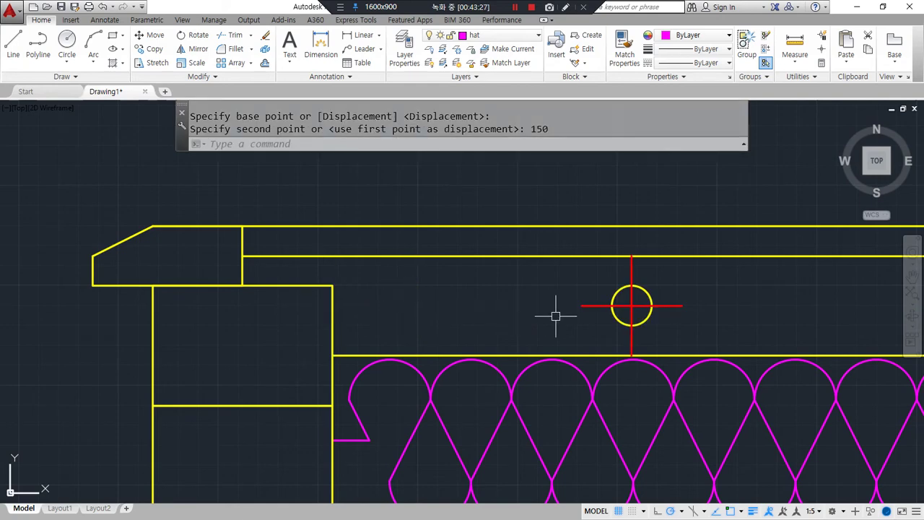
- Copy the pipe symbol from its center as a horizontal array of 10 items spaced 250 to the right
{"action": "scroll", "coordinate": [663, 337], "scroll_direction": "down", "scroll_amount": 2}
{"action": "middle_click_drag", "start_coordinate": [668, 335], "coordinate": [431, 327]}
{"action": "type", "text": "cp"}
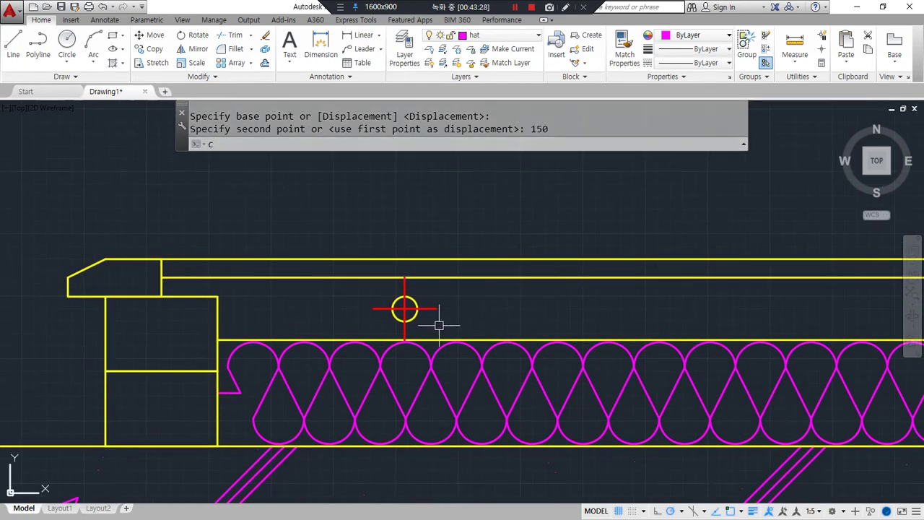
{"action": "key", "text": "Return"}
{"action": "left_click", "coordinate": [431, 310]}
{"action": "left_click", "coordinate": [405, 309]}
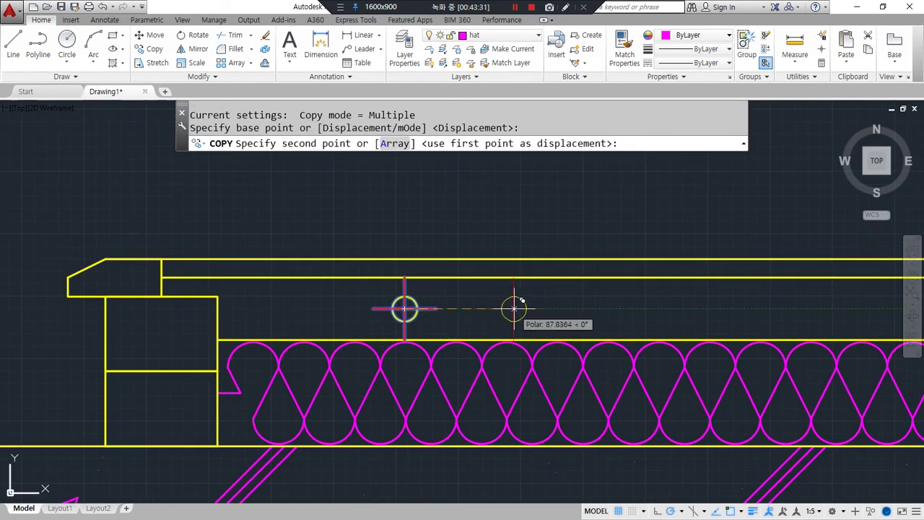
{"action": "type", "text": "a"}
{"action": "key", "text": "Return"}
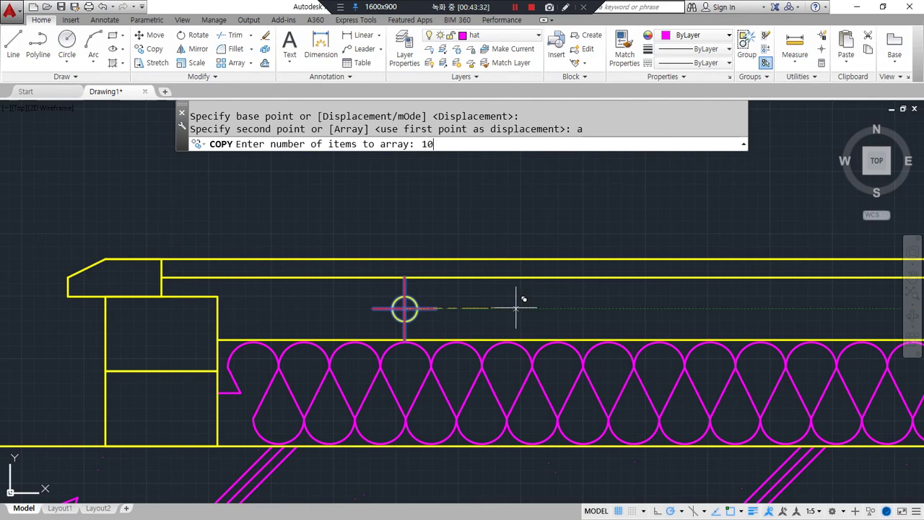
{"action": "type", "text": "10"}
{"action": "key", "text": "Return"}
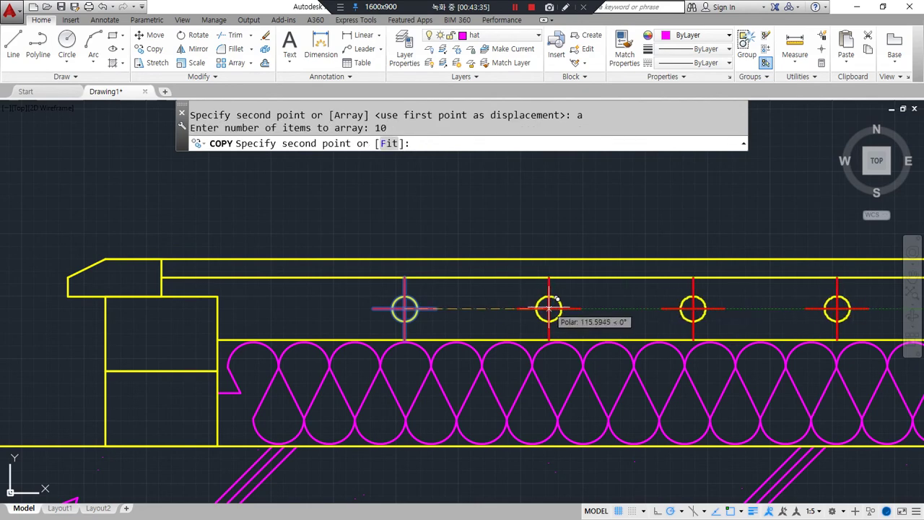
{"action": "type", "text": "2"}
{"action": "key", "text": "Return"}
{"action": "scroll", "coordinate": [541, 354], "scroll_direction": "down", "scroll_amount": 3}
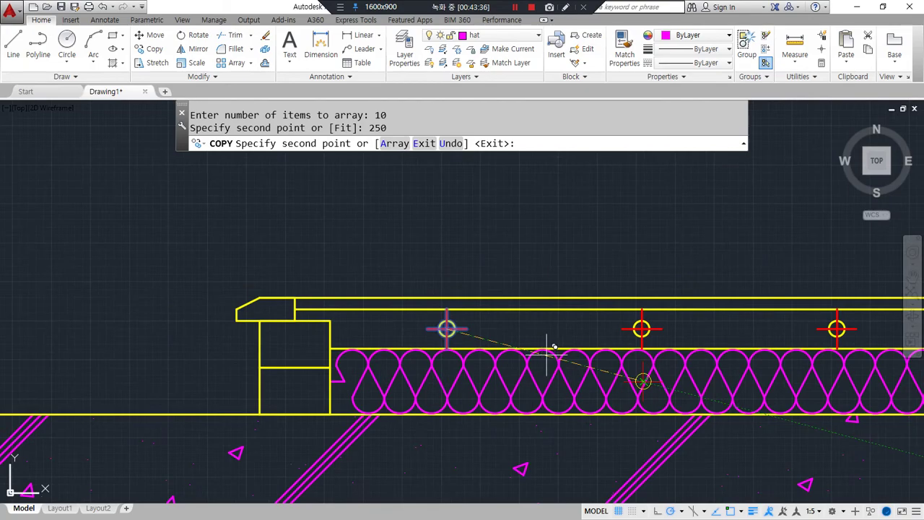
{"action": "key", "text": "Return"}
- Examine the row of heating pipes, the batting insulation and the footing across the foundation section
{"action": "middle_click_drag", "start_coordinate": [606, 336], "coordinate": [306, 290]}
{"action": "scroll", "coordinate": [310, 291], "scroll_direction": "down", "scroll_amount": 2}
{"action": "middle_click_drag", "start_coordinate": [524, 284], "coordinate": [272, 281]}
{"action": "mouse_move", "coordinate": [673, 282]}
{"action": "middle_mouse_down"}
{"action": "mouse_move", "coordinate": [478, 270]}
{"action": "mouse_move", "coordinate": [282, 316]}
{"action": "mouse_move", "coordinate": [622, 327]}
{"action": "middle_mouse_up"}
{"action": "middle_click_drag", "start_coordinate": [223, 310], "coordinate": [636, 334]}
{"action": "scroll", "coordinate": [195, 309], "scroll_direction": "up", "scroll_amount": 3}
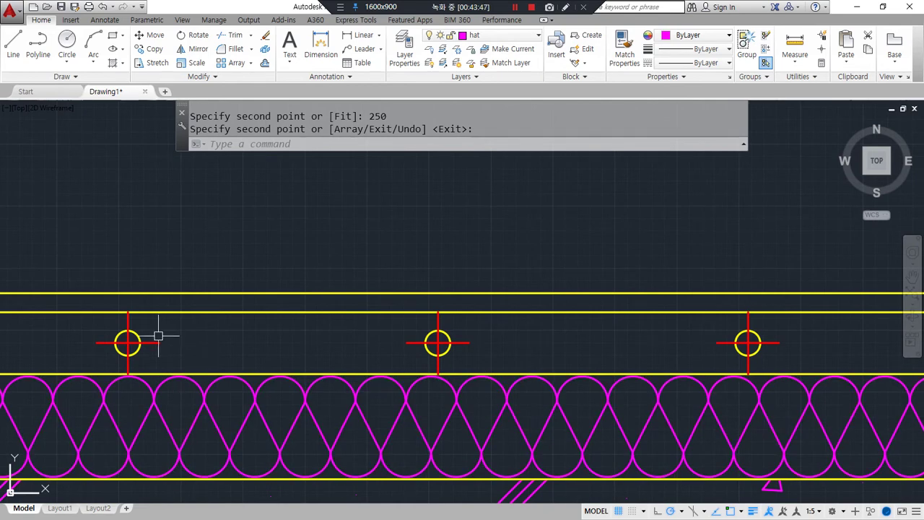
{"action": "middle_click_drag", "start_coordinate": [158, 336], "coordinate": [360, 288]}
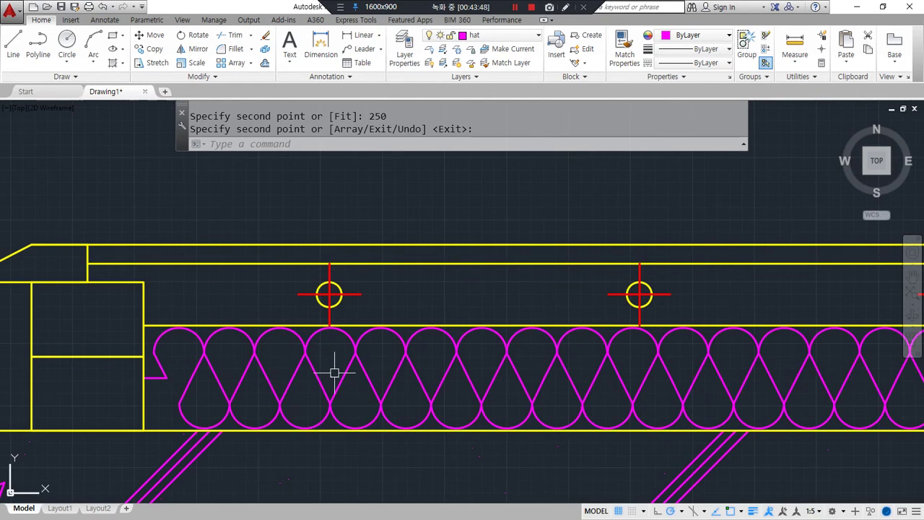
{"action": "middle_click_drag", "start_coordinate": [334, 373], "coordinate": [407, 367]}
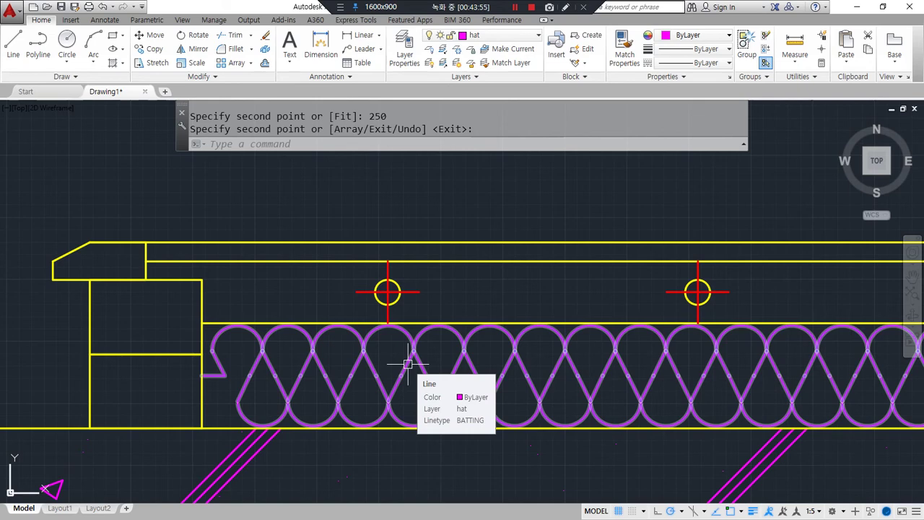
{"action": "scroll", "coordinate": [408, 364], "scroll_direction": "down", "scroll_amount": 6}
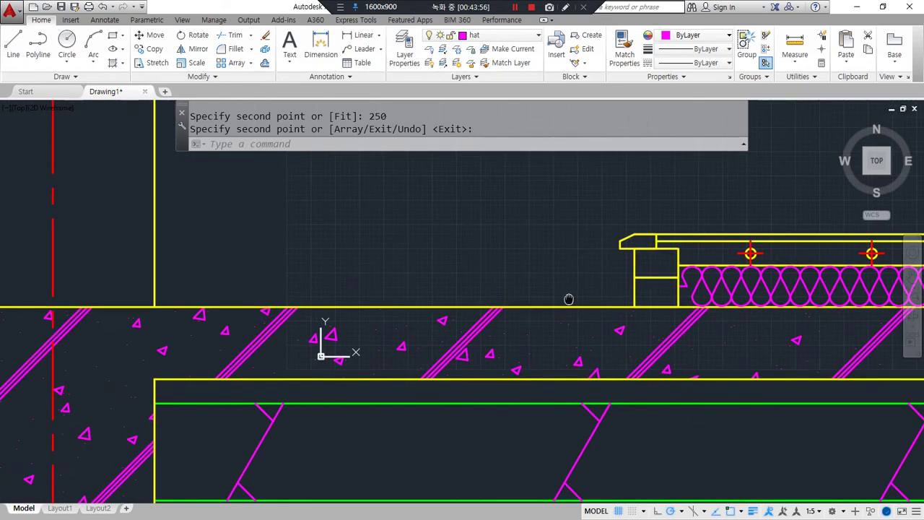
{"action": "middle_click_drag", "start_coordinate": [439, 378], "coordinate": [430, 307]}
{"action": "left_click_drag", "start_coordinate": [208, 478], "coordinate": [444, 452]}
{"action": "left_click_drag", "start_coordinate": [670, 292], "coordinate": [644, 182]}
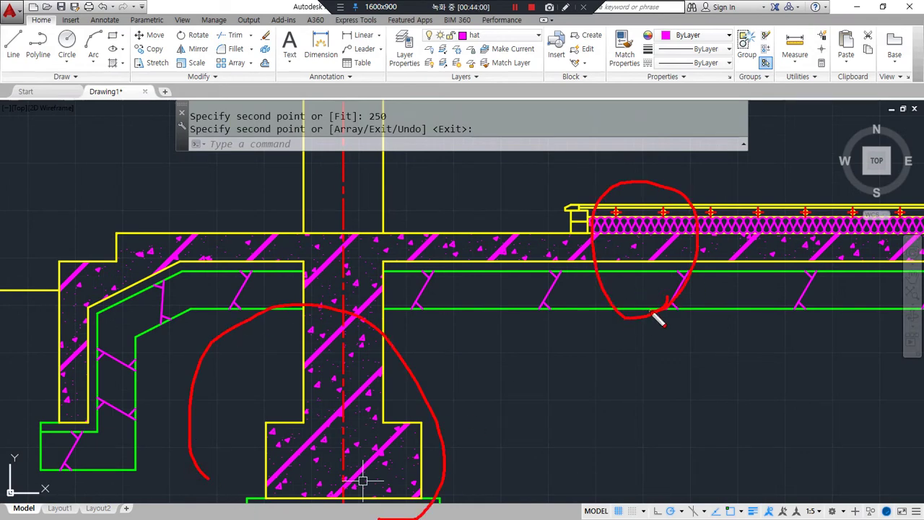
- Offset the raised floor's top line and the slab's top line 100 upward, and the upper block's outline 100 outward
{"action": "scroll", "coordinate": [619, 262], "scroll_direction": "up", "scroll_amount": 5}
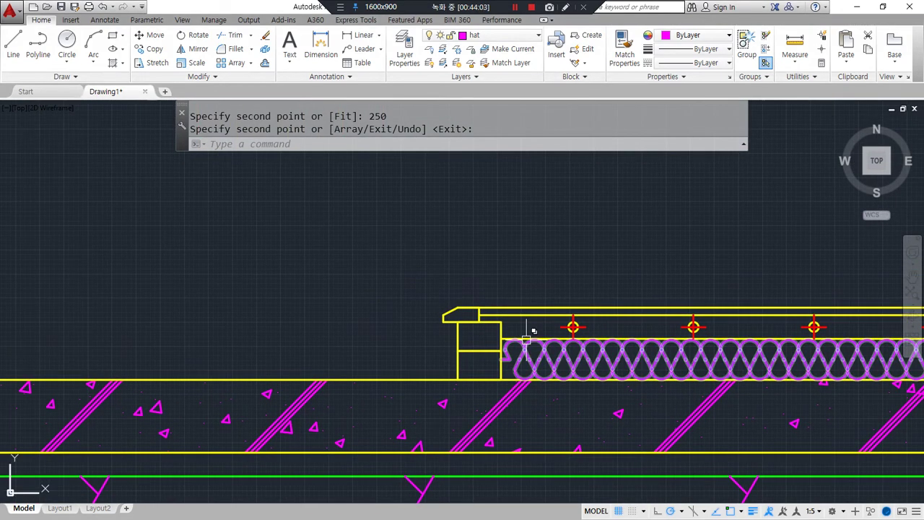
{"action": "type", "text": "o"}
{"action": "key", "text": "Return"}
{"action": "type", "text": "100"}
{"action": "key", "text": "Return"}
{"action": "left_click", "coordinate": [498, 311]}
{"action": "left_click", "coordinate": [490, 260]}
{"action": "left_click", "coordinate": [354, 377]}
{"action": "left_click", "coordinate": [344, 313]}
{"action": "left_click", "coordinate": [454, 340]}
{"action": "left_click", "coordinate": [359, 341]}
{"action": "key", "text": "Return"}
- Explode the offset rectangle around the upper block into separate lines
{"action": "type", "text": "x"}
{"action": "key", "text": "Return"}
{"action": "left_click", "coordinate": [484, 275]}
{"action": "key", "text": "Return"}
- Fillet the exploded rectangle's left line at radius 0 with the floor's offset line above and the slab's offset line below
{"action": "type", "text": "f"}
{"action": "key", "text": "Return"}
{"action": "left_click", "coordinate": [475, 260]}
{"action": "left_click", "coordinate": [408, 287]}
{"action": "key", "text": "Return"}
{"action": "left_click", "coordinate": [408, 307]}
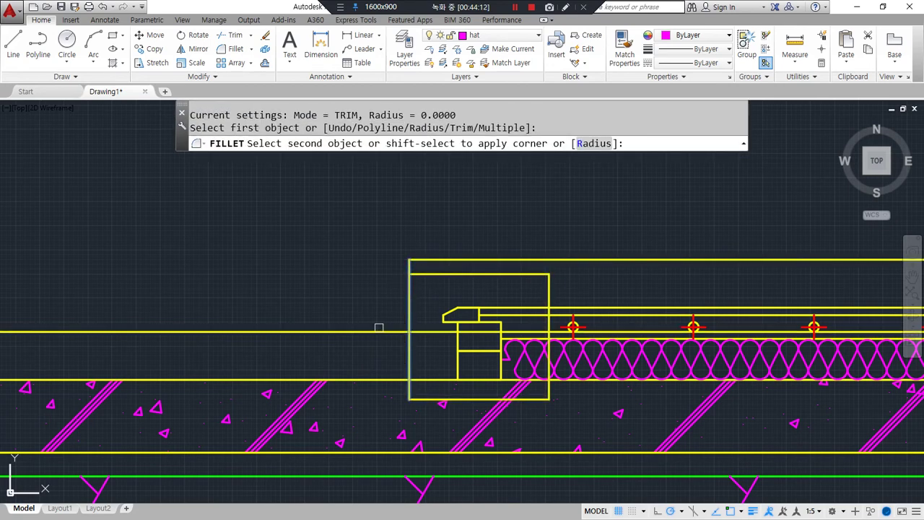
{"action": "left_click", "coordinate": [385, 331]}
- Erase the three leftover lines of the exploded rectangle around the raised floor's edge
{"action": "left_click", "coordinate": [554, 268]}
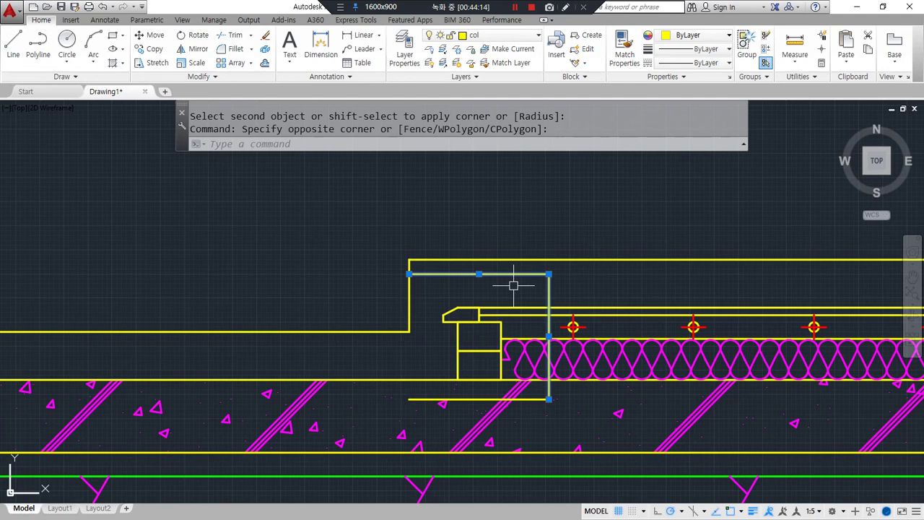
{"action": "left_click", "coordinate": [541, 414]}
{"action": "type", "text": "e"}
{"action": "key", "text": "Return"}
- Move the stepped outline above the raised floor and slab to layer 0
{"action": "left_click", "coordinate": [427, 350]}
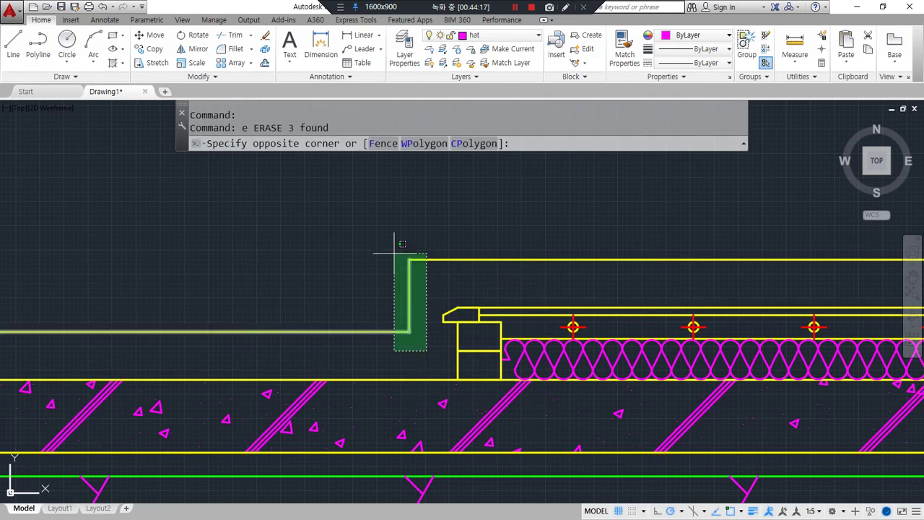
{"action": "left_click", "coordinate": [393, 251]}
{"action": "left_click", "coordinate": [490, 36]}
{"action": "left_click", "coordinate": [476, 49]}
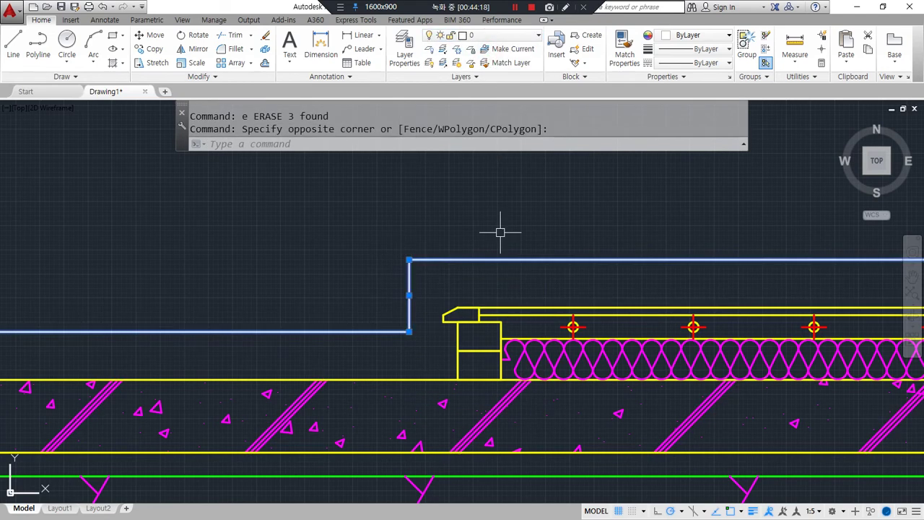
{"action": "key", "text": "Escape"}
{"action": "key", "text": "Escape"}
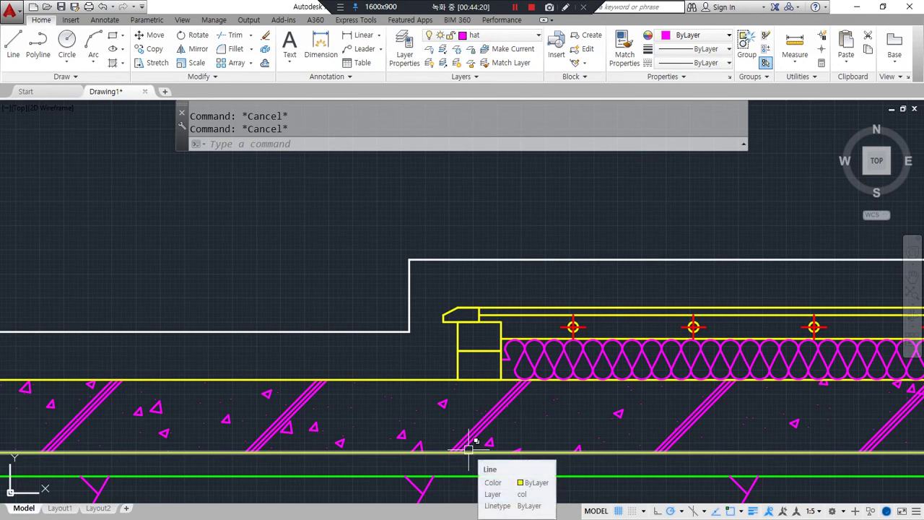
- Trim the stepped outline back to the wall's inner face, removing the parts within and outside the wall
{"action": "scroll", "coordinate": [248, 355], "scroll_direction": "down", "scroll_amount": 2}
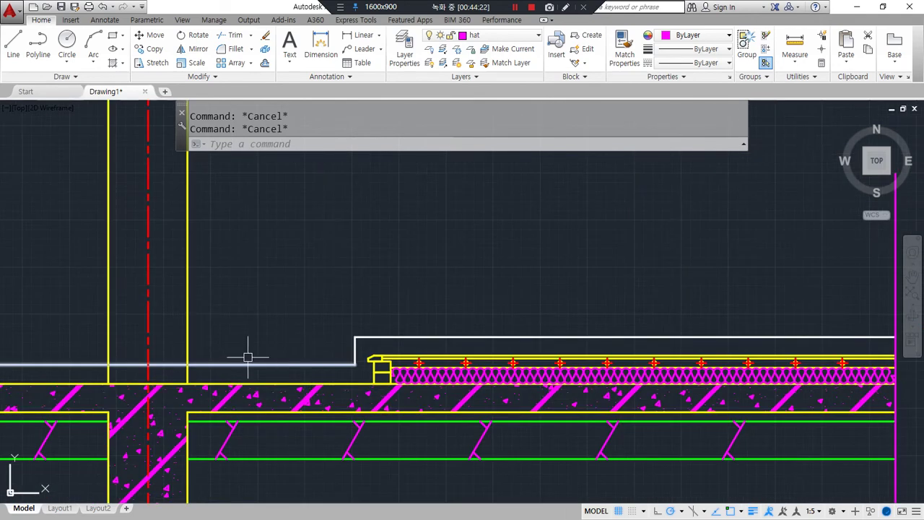
{"action": "type", "text": "tr"}
{"action": "key", "text": "Return"}
{"action": "left_click", "coordinate": [251, 332]}
{"action": "left_click", "coordinate": [237, 336]}
{"action": "key", "text": "space"}
{"action": "left_click", "coordinate": [233, 344]}
{"action": "left_click", "coordinate": [228, 354]}
{"action": "key", "text": "space"}
{"action": "middle_click_drag", "start_coordinate": [285, 270], "coordinate": [299, 168]}
{"action": "scroll", "coordinate": [290, 222], "scroll_direction": "down", "scroll_amount": 2}
{"action": "middle_click_drag", "start_coordinate": [269, 288], "coordinate": [370, 303]}
{"action": "key", "text": "ctrl+alt+d"}
{"action": "mouse_move", "coordinate": [408, 488]}
{"action": "left_mouse_down"}
{"action": "mouse_move", "coordinate": [50, 336]}
{"action": "mouse_move", "coordinate": [325, 217]}
{"action": "mouse_move", "coordinate": [726, 214]}
{"action": "mouse_move", "coordinate": [815, 415]}
{"action": "mouse_move", "coordinate": [517, 478]}
{"action": "left_mouse_up"}
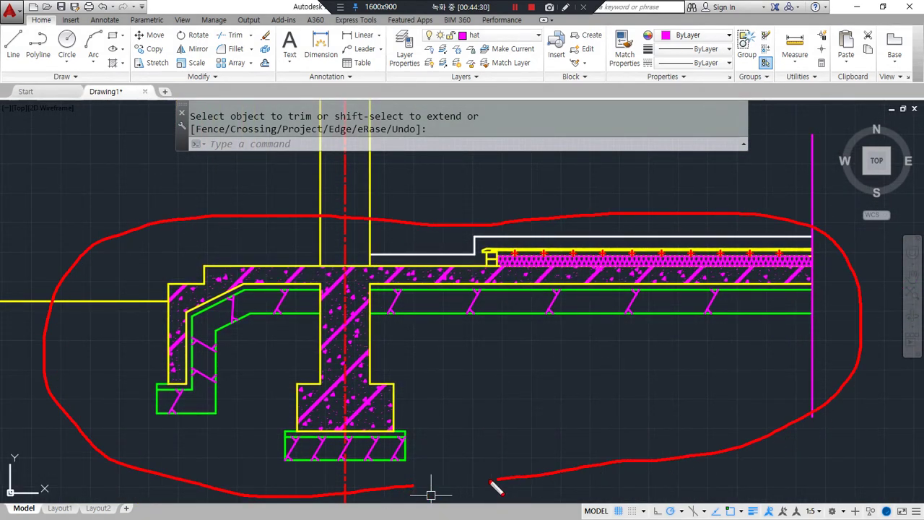
{"action": "key", "text": "Escape"}
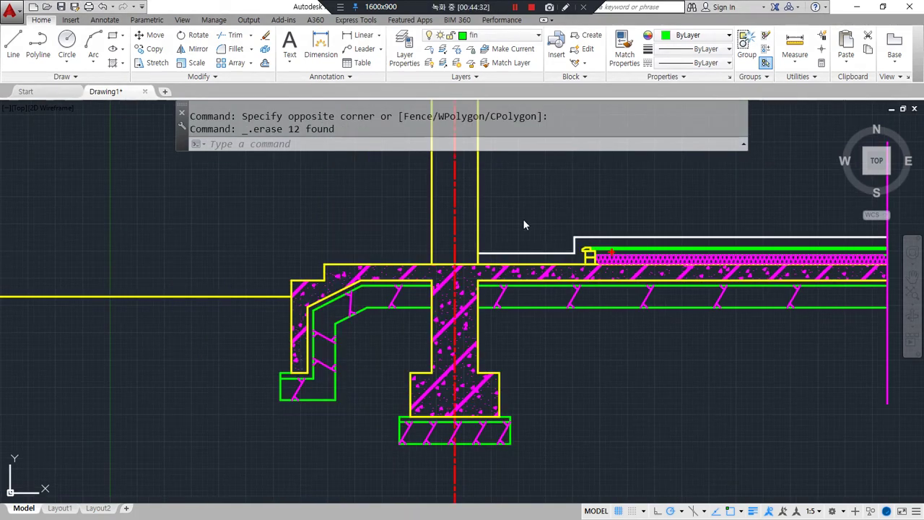
{"action": "scroll", "coordinate": [512, 241], "scroll_direction": "up", "scroll_amount": 6}
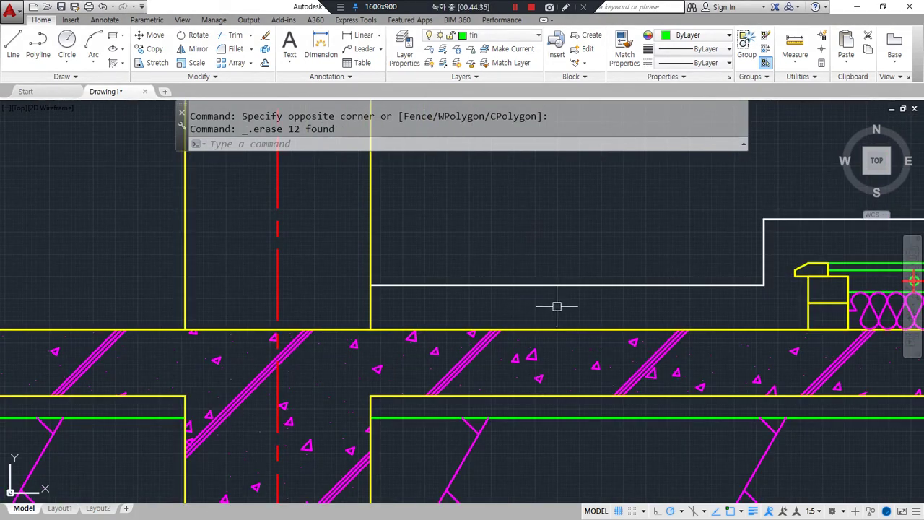
{"action": "key", "text": "Escape"}
{"action": "scroll", "coordinate": [556, 306], "scroll_direction": "down", "scroll_amount": 3}
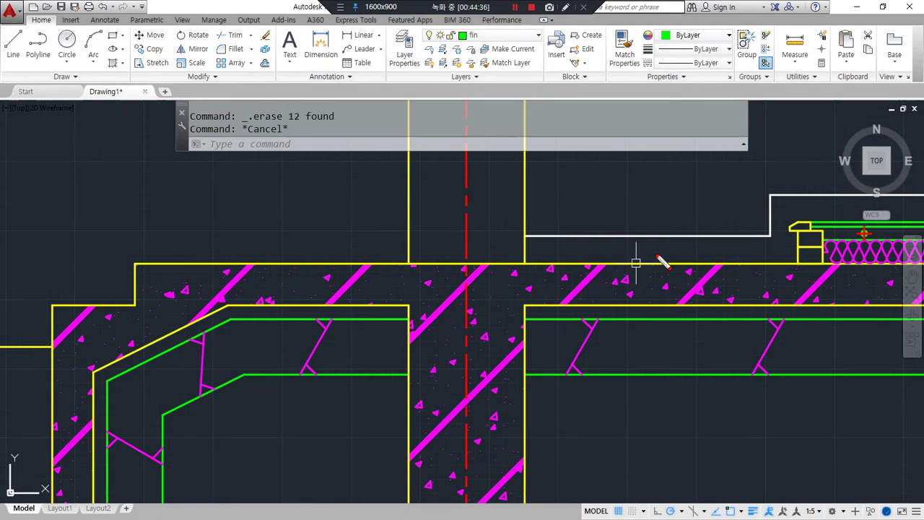
{"action": "left_click_drag", "start_coordinate": [778, 253], "coordinate": [457, 253]}
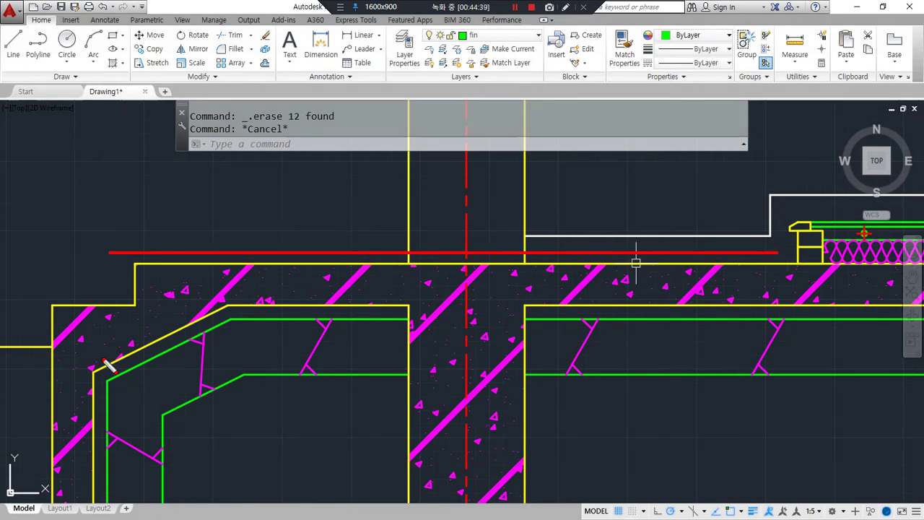
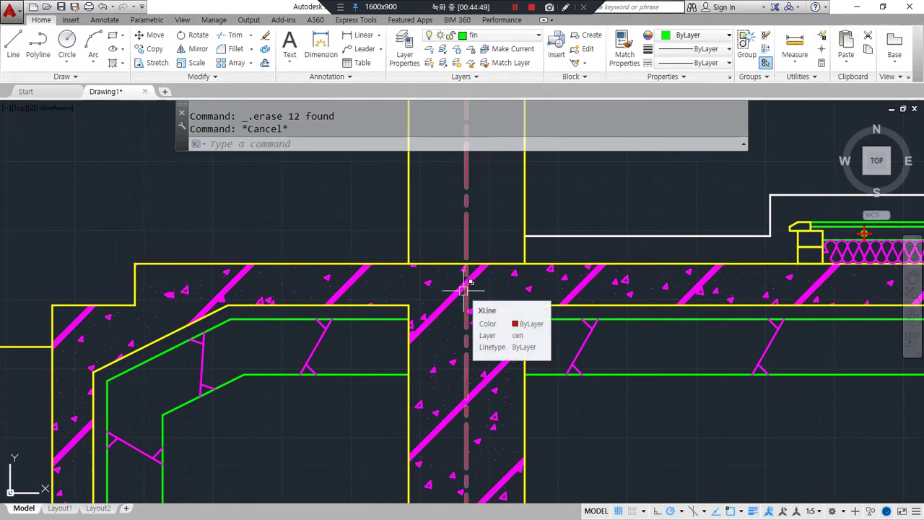
- Offset the slab's top line and the stepped outer edge lines 20 outward for the finish layer
{"action": "type", "text": "o"}
{"action": "key", "text": "Return"}
{"action": "key", "text": "Return"}
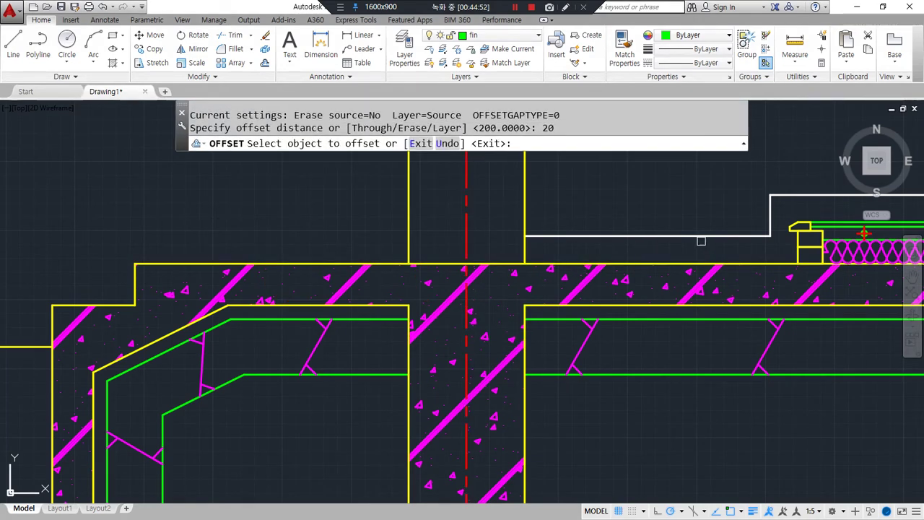
{"action": "left_click", "coordinate": [646, 264]}
{"action": "left_click", "coordinate": [652, 252]}
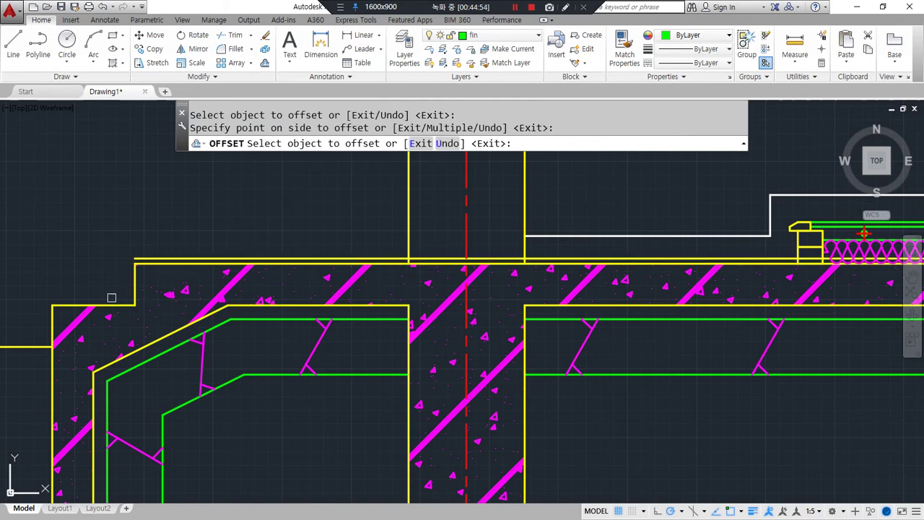
{"action": "left_click", "coordinate": [132, 275]}
{"action": "left_click", "coordinate": [122, 276]}
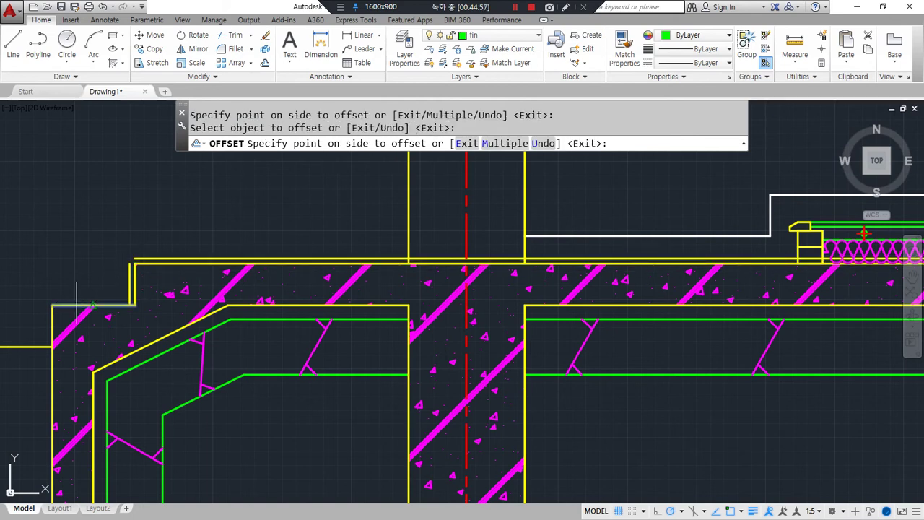
{"action": "left_click", "coordinate": [52, 375]}
{"action": "left_click", "coordinate": [25, 375]}
- Offset the lower block's outline at the raised floor's edge 20 outward
{"action": "middle_click_drag", "start_coordinate": [797, 233], "coordinate": [518, 246]}
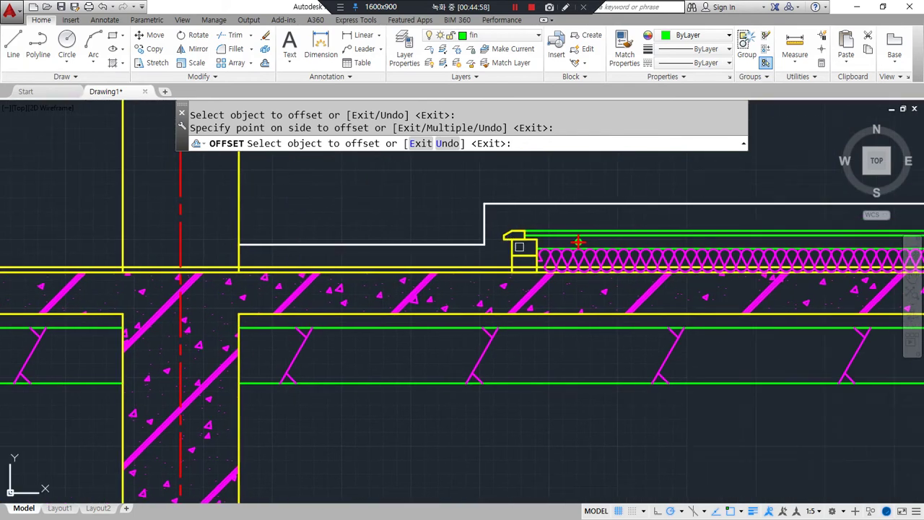
{"action": "scroll", "coordinate": [518, 246], "scroll_direction": "up", "scroll_amount": 5}
{"action": "left_click", "coordinate": [487, 303]}
{"action": "left_click", "coordinate": [453, 309]}
{"action": "key", "text": "Return"}
- Explode the offset rectangle around the lower block into separate lines
{"action": "type", "text": "x"}
{"action": "key", "text": "Return"}
{"action": "left_click", "coordinate": [463, 295]}
{"action": "key", "text": "Escape"}
{"action": "type", "text": "x"}
{"action": "key", "text": "Return"}
{"action": "left_click", "coordinate": [466, 294]}
{"action": "key", "text": "Return"}
- Erase the exploded rectangle's upper, inner and lower lines, keeping the line on the block's outer side
{"action": "left_click", "coordinate": [519, 254]}
{"action": "left_click", "coordinate": [497, 260]}
{"action": "left_click", "coordinate": [520, 248]}
{"action": "left_click", "coordinate": [526, 280]}
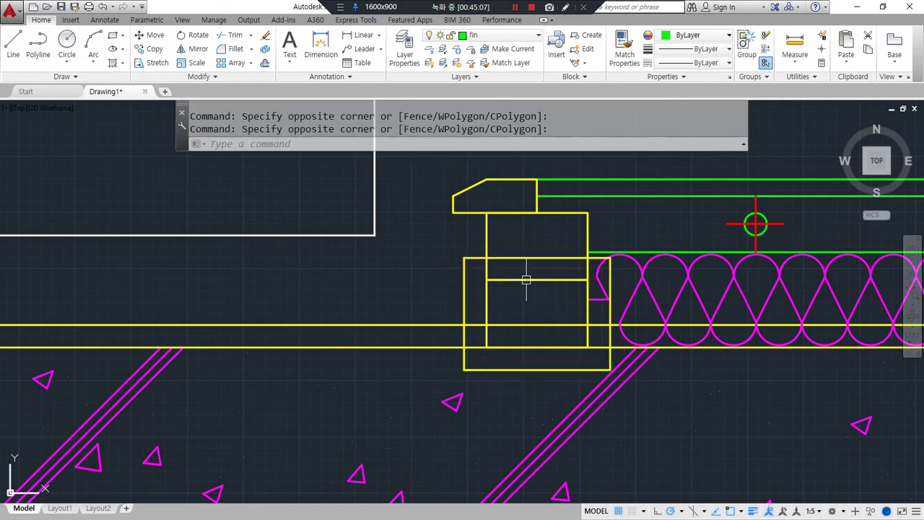
{"action": "left_click", "coordinate": [520, 258]}
{"action": "left_click", "coordinate": [610, 329]}
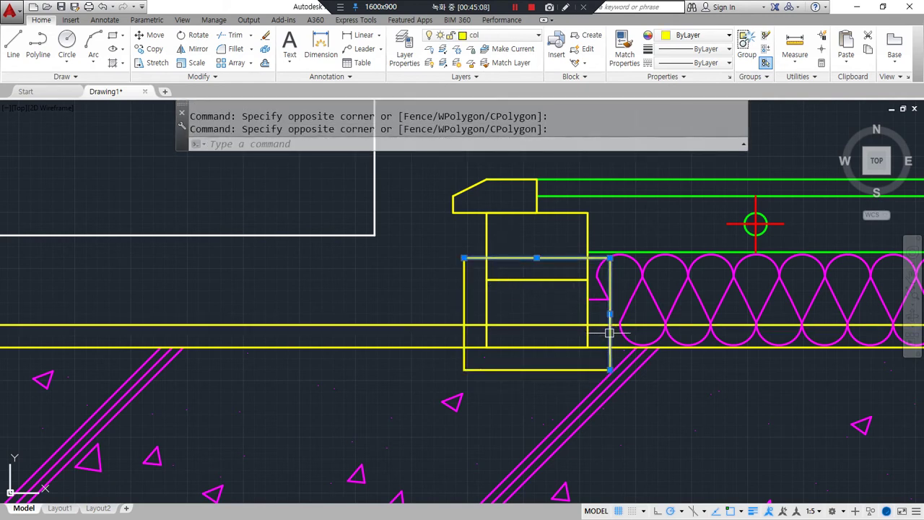
{"action": "left_click", "coordinate": [565, 369]}
{"action": "type", "text": "e"}
{"action": "key", "text": "Return"}
- Fillet the remaining vertical offset line with the slab's offset line and extend it up to the edge cap's underside
{"action": "type", "text": "f"}
{"action": "key", "text": "Return"}
{"action": "left_click", "coordinate": [465, 306]}
{"action": "left_click", "coordinate": [445, 325]}
{"action": "type", "text": "ex"}
{"action": "key", "text": "Return"}
{"action": "key", "text": "Return"}
{"action": "left_click", "coordinate": [464, 273]}
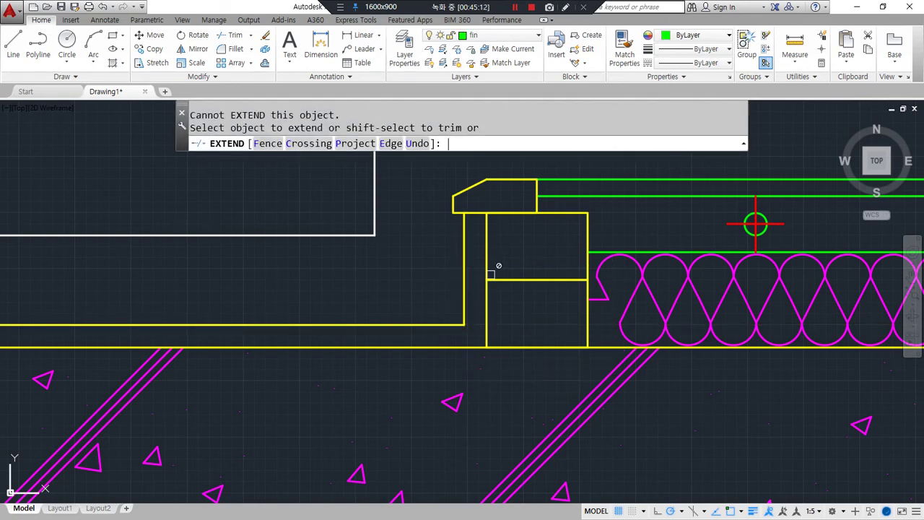
{"action": "key", "text": "Return"}
- Match the slab's offset line and the vertical line beside the blocks to the flooring line's fin-layer properties
{"action": "type", "text": "ma"}
{"action": "key", "text": "Return"}
{"action": "left_click", "coordinate": [611, 195]}
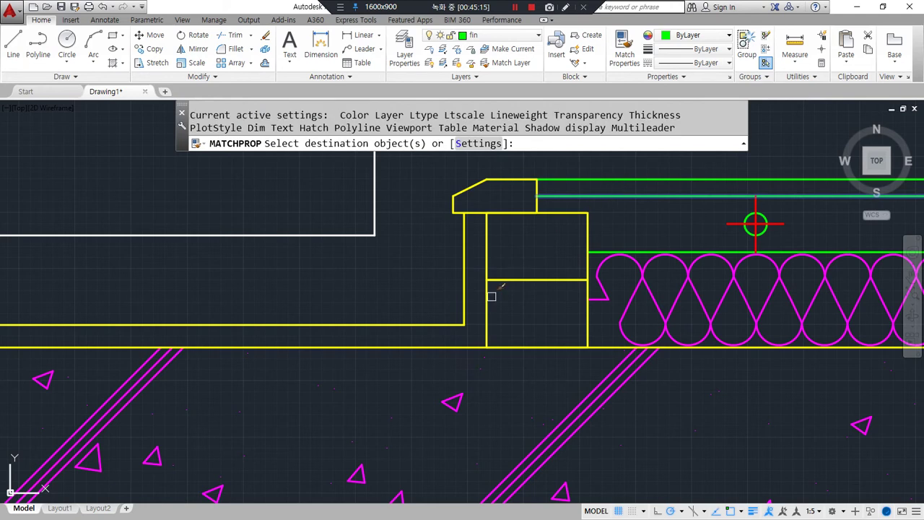
{"action": "left_click", "coordinate": [456, 324]}
{"action": "key", "text": "Return"}
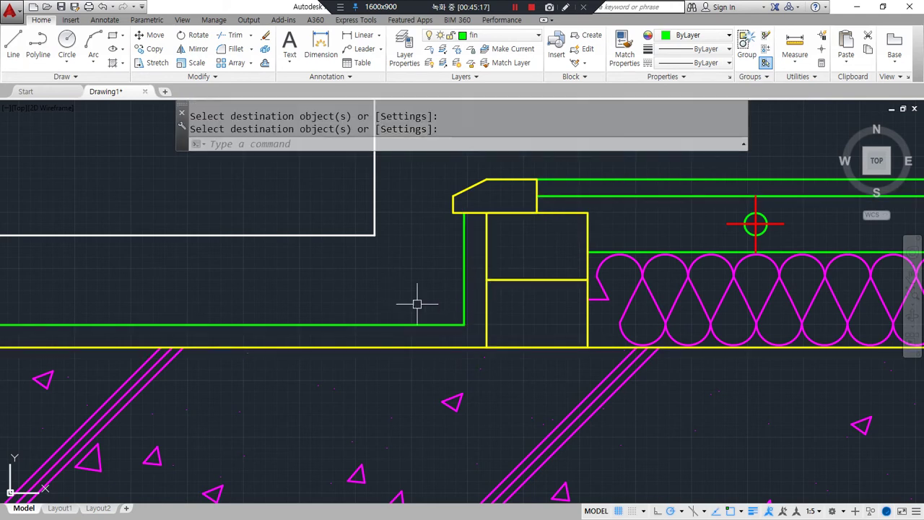
- Join the vertical finish line beside the blocks and the slab's horizontal finish line into one polyline
{"action": "type", "text": "j"}
{"action": "key", "text": "Return"}
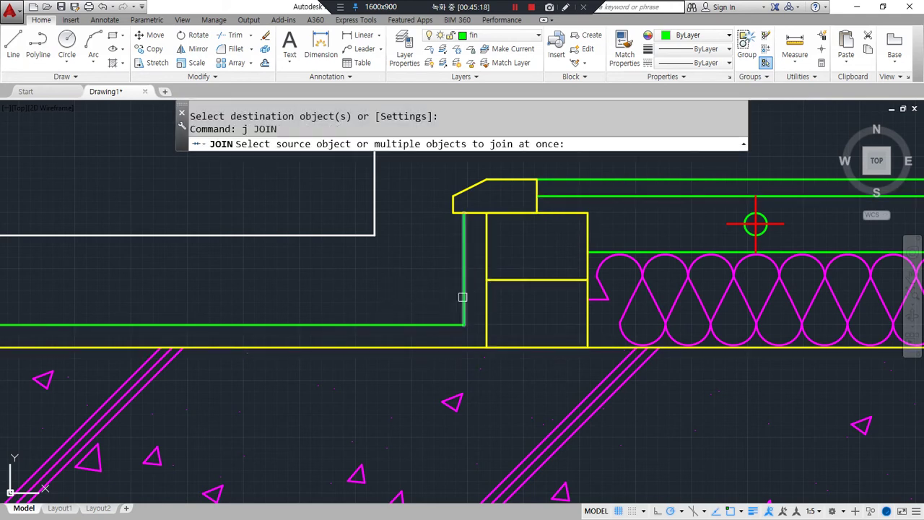
{"action": "left_click", "coordinate": [463, 296]}
{"action": "left_click", "coordinate": [447, 324]}
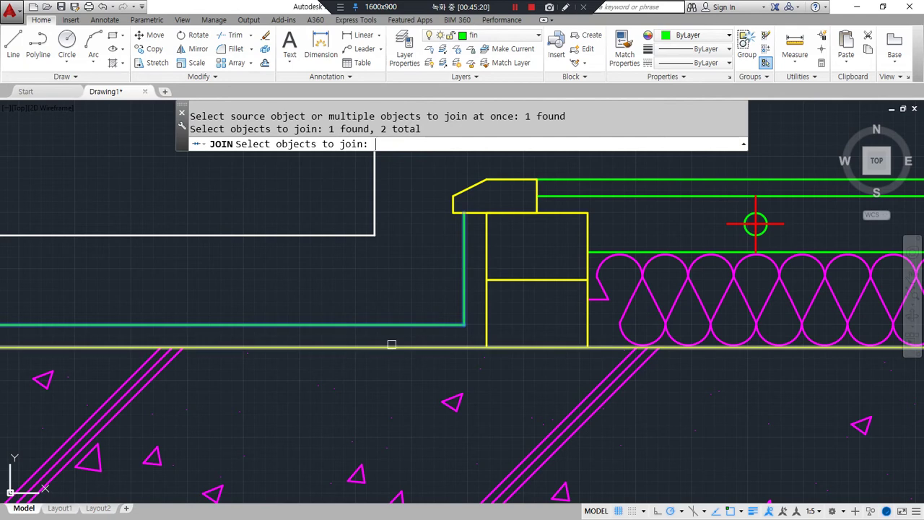
{"action": "key", "text": "Return"}
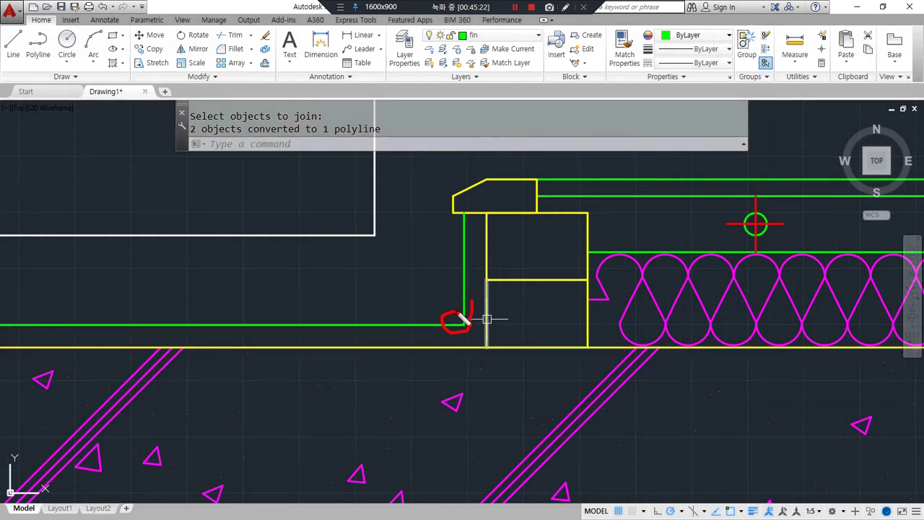
{"action": "left_click", "coordinate": [441, 324]}
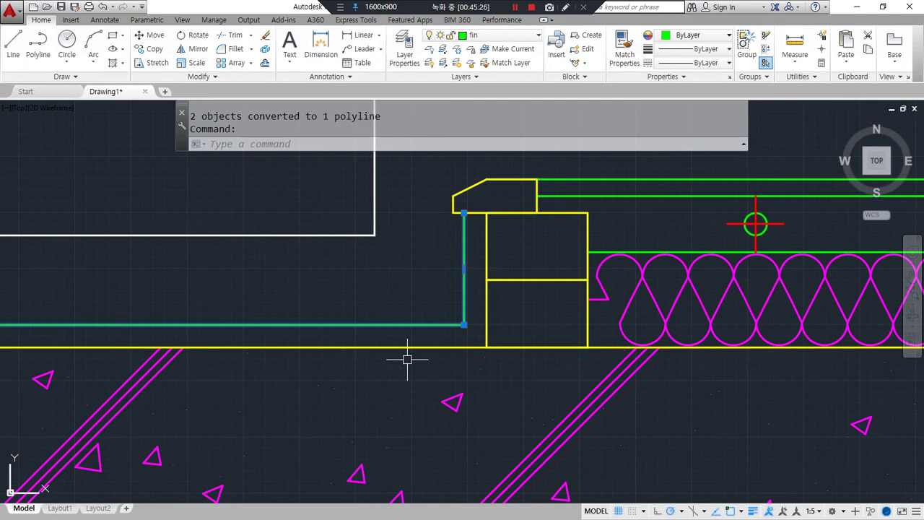
{"action": "key", "text": "Escape"}
- Fillet the finish line around the slab's outer step, connecting the four offset lines at their corners
{"action": "scroll", "coordinate": [203, 329], "scroll_direction": "down", "scroll_amount": 4}
{"action": "middle_click_drag", "start_coordinate": [185, 321], "coordinate": [708, 250]}
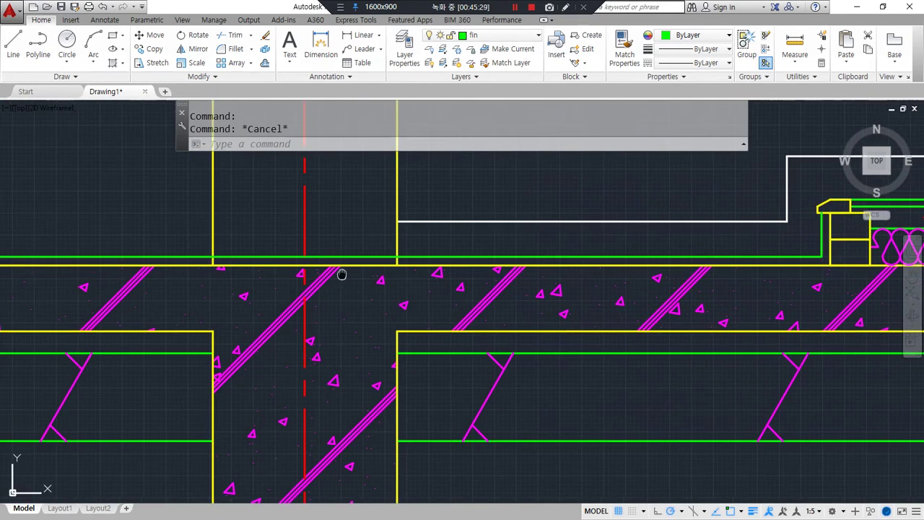
{"action": "middle_click_drag", "start_coordinate": [335, 274], "coordinate": [820, 283]}
{"action": "scroll", "coordinate": [223, 282], "scroll_direction": "up", "scroll_amount": 2}
{"action": "type", "text": "f"}
{"action": "key", "text": "Escape"}
{"action": "key", "text": "Escape"}
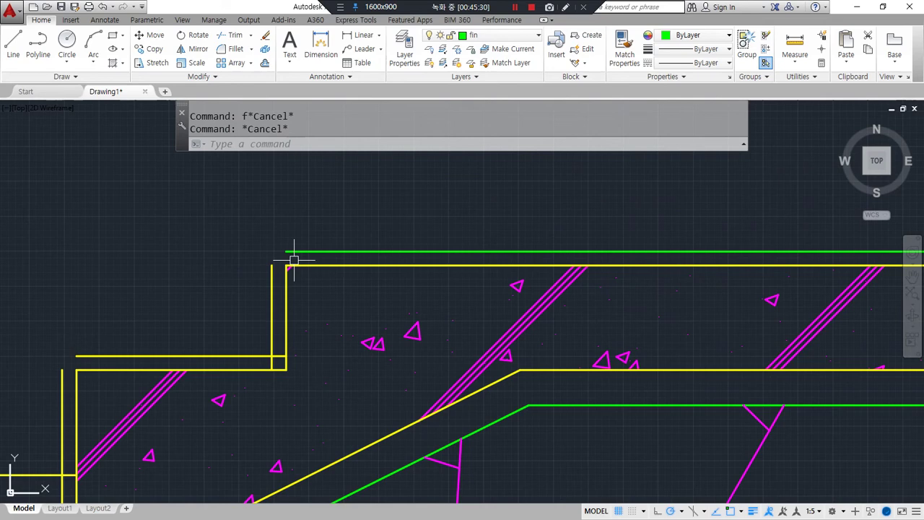
{"action": "type", "text": "f"}
{"action": "key", "text": "Return"}
{"action": "left_click", "coordinate": [298, 251]}
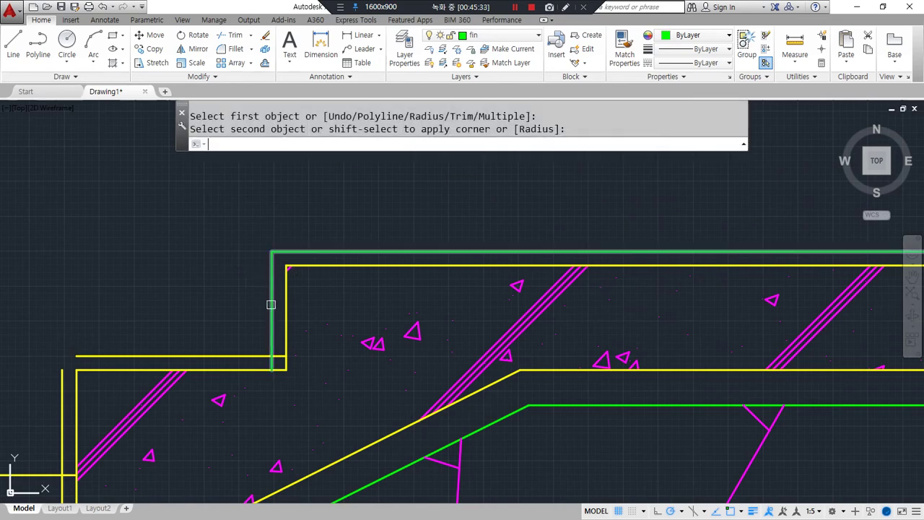
{"action": "left_click", "coordinate": [242, 356]}
{"action": "key", "text": "space"}
{"action": "double_click", "coordinate": [124, 355]}
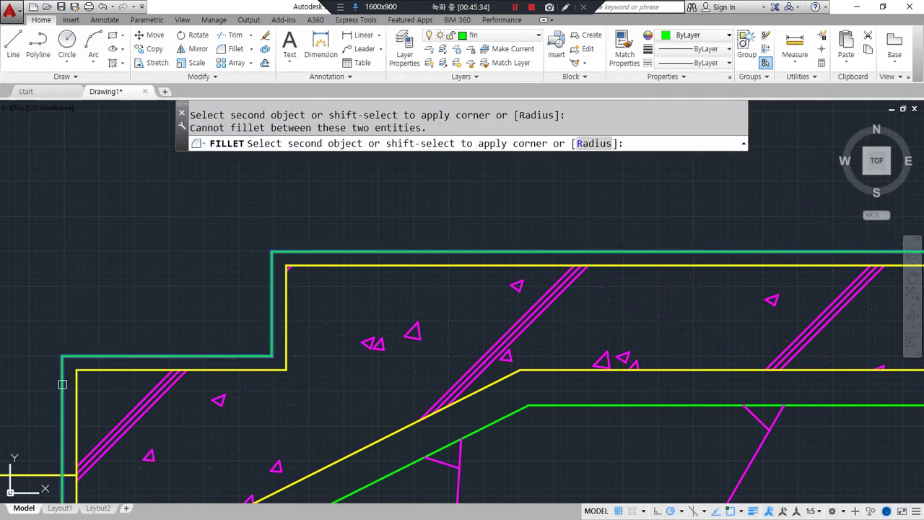
{"action": "left_click", "coordinate": [62, 383]}
- Trim both wall lines between the finish line and the slab's top
{"action": "mouse_move", "coordinate": [339, 355]}
{"action": "middle_mouse_down"}
{"action": "mouse_move", "coordinate": [320, 238]}
{"action": "mouse_move", "coordinate": [324, 368]}
{"action": "middle_mouse_up"}
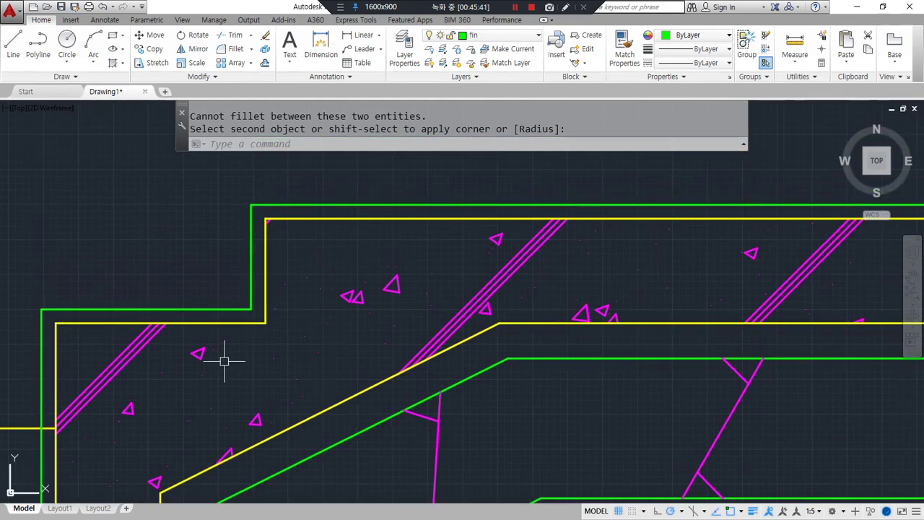
{"action": "scroll", "coordinate": [288, 295], "scroll_direction": "up", "scroll_amount": 5}
{"action": "scroll", "coordinate": [498, 307], "scroll_direction": "up", "scroll_amount": 2}
{"action": "middle_click_drag", "start_coordinate": [467, 311], "coordinate": [553, 340]}
{"action": "type", "text": "tr"}
{"action": "key", "text": "space"}
{"action": "key", "text": "space"}
{"action": "left_click", "coordinate": [546, 323]}
{"action": "left_click", "coordinate": [82, 326]}
{"action": "key", "text": "space"}
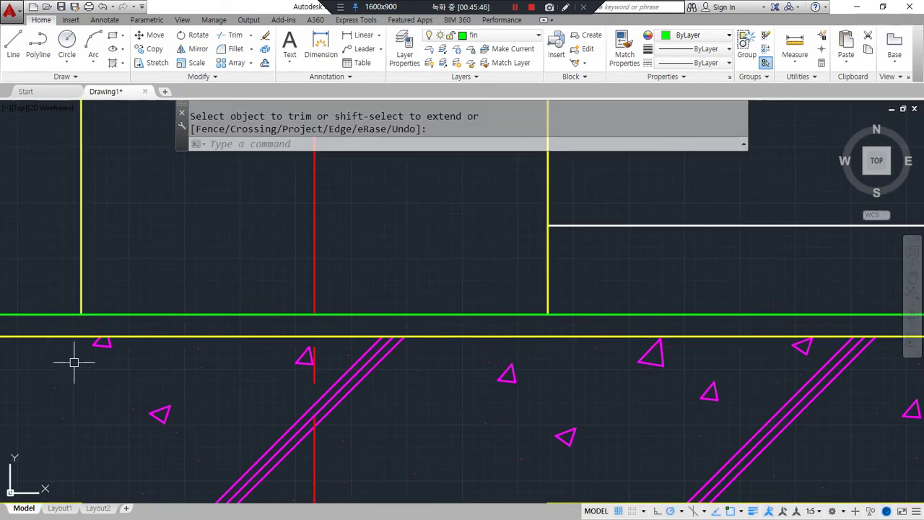
{"action": "scroll", "coordinate": [252, 329], "scroll_direction": "down", "scroll_amount": 3}
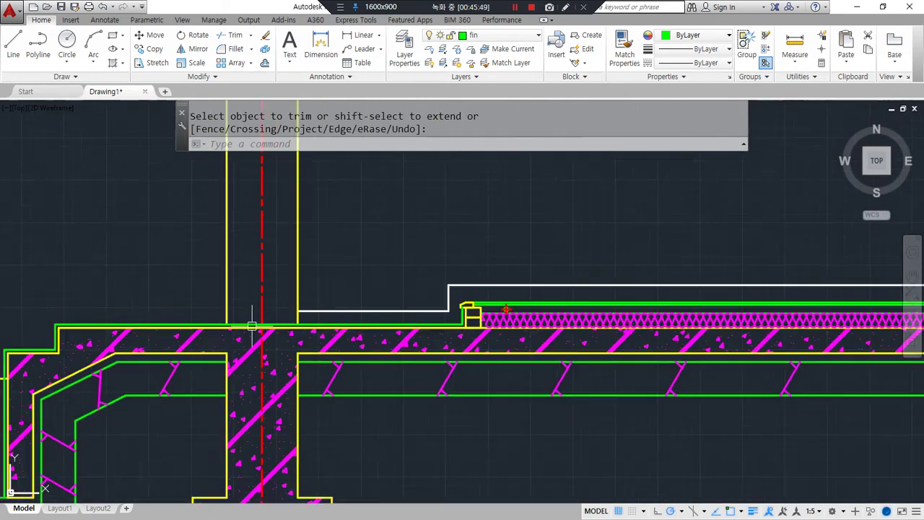
- Offset the ground line outside the foundation 100 downward
{"action": "middle_click_drag", "start_coordinate": [225, 329], "coordinate": [573, 237]}
{"action": "middle_click_drag", "start_coordinate": [326, 303], "coordinate": [385, 272]}
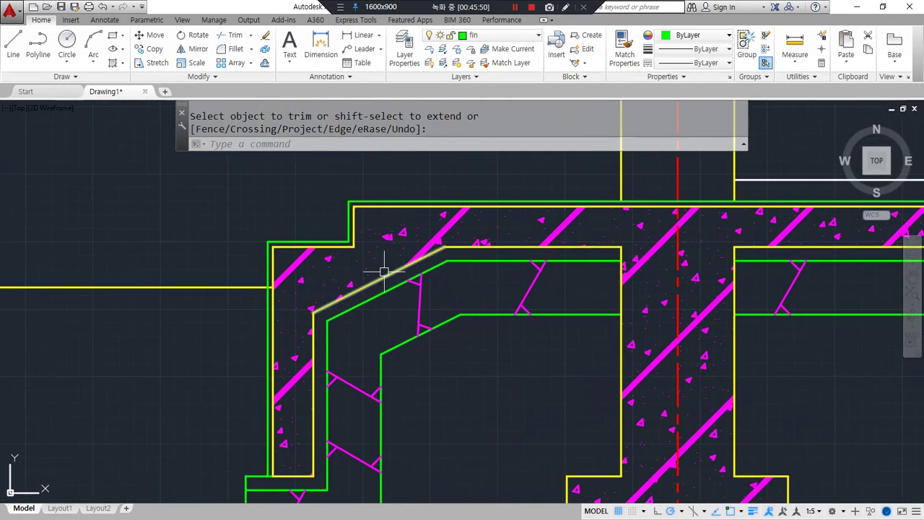
{"action": "scroll", "coordinate": [209, 313], "scroll_direction": "up", "scroll_amount": 2}
{"action": "left_click_drag", "start_coordinate": [296, 482], "coordinate": [287, 466]}
{"action": "key", "text": "Escape"}
{"action": "type", "text": "o"}
{"action": "key", "text": "Return"}
{"action": "type", "text": "100"}
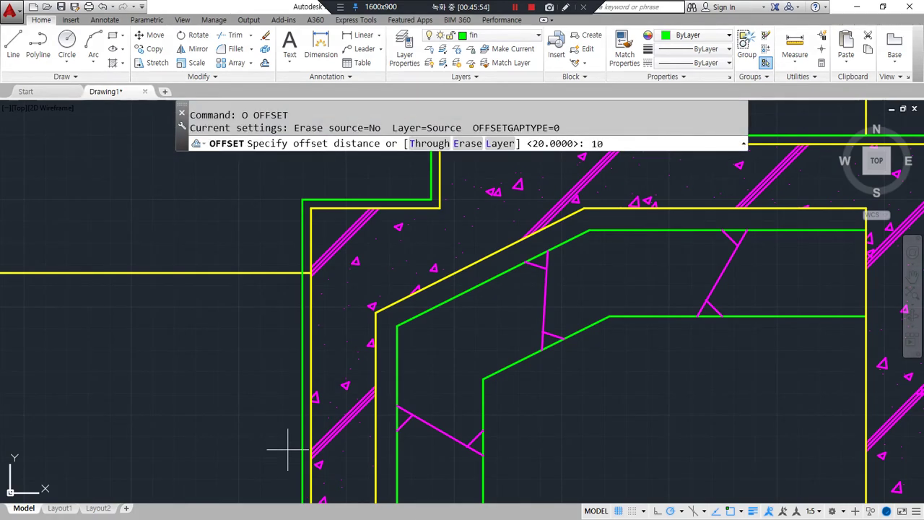
{"action": "key", "text": "Return"}
{"action": "left_click", "coordinate": [272, 274]}
{"action": "left_click", "coordinate": [293, 310]}
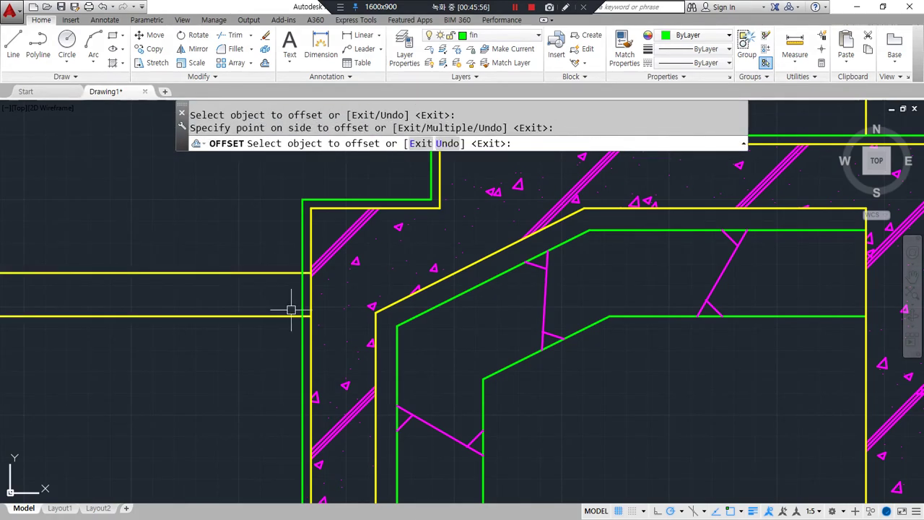
{"action": "scroll", "coordinate": [293, 312], "scroll_direction": "up", "scroll_amount": 4}
{"action": "key", "text": "Return"}
- Try to fillet the outer finish polyline with the ground's lower offset line
{"action": "type", "text": "f"}
{"action": "key", "text": "Return"}
{"action": "left_click", "coordinate": [321, 321]}
{"action": "left_click", "coordinate": [324, 322]}
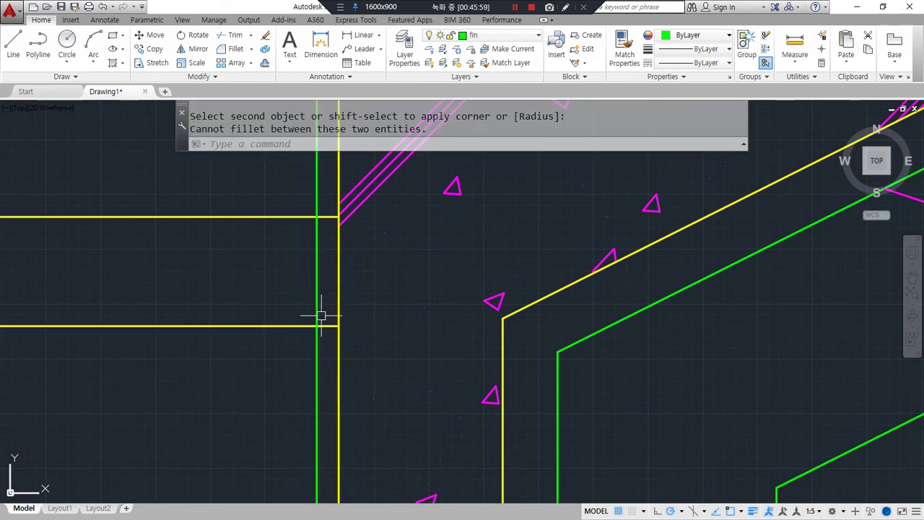
{"action": "key", "text": "Return"}
{"action": "left_click", "coordinate": [317, 313]}
{"action": "left_click", "coordinate": [337, 321]}
{"action": "key", "text": "Escape"}
{"action": "key", "text": "Escape"}
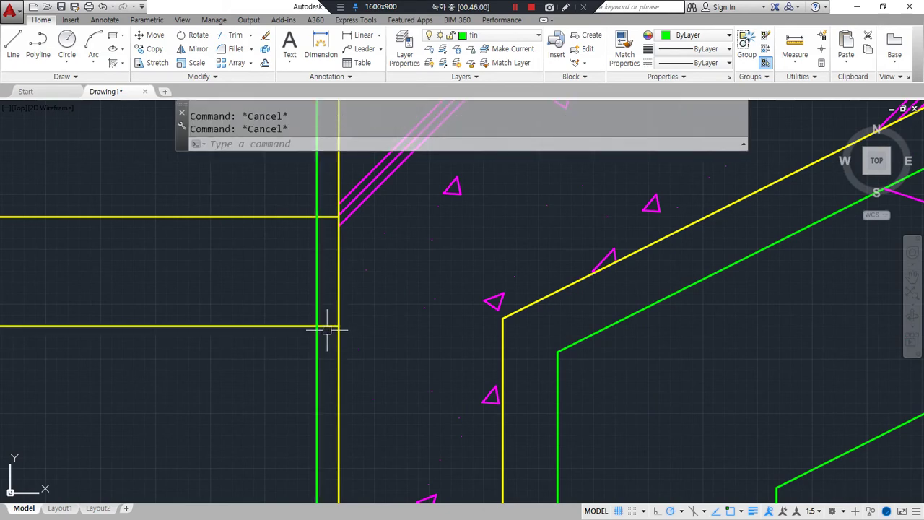
- Draw a temporary line across the ground's lower offset line, trim away the part farther from the foundation, and erase the temporary line
{"action": "type", "text": "l"}
{"action": "key", "text": "Return"}
{"action": "left_click", "coordinate": [241, 298]}
{"action": "left_click", "coordinate": [234, 359]}
{"action": "key", "text": "Return"}
{"action": "type", "text": "tr"}
{"action": "key", "text": "Return"}
{"action": "key", "text": "Return"}
{"action": "left_click", "coordinate": [200, 326]}
{"action": "key", "text": "Return"}
{"action": "left_click", "coordinate": [237, 339]}
{"action": "key", "text": "Delete"}
- Fillet the outer finish polyline with the remaining piece of the lower offset line to close the finish layer's end
{"action": "type", "text": "f"}
{"action": "key", "text": "Return"}
{"action": "left_click", "coordinate": [326, 327]}
{"action": "left_click", "coordinate": [327, 327]}
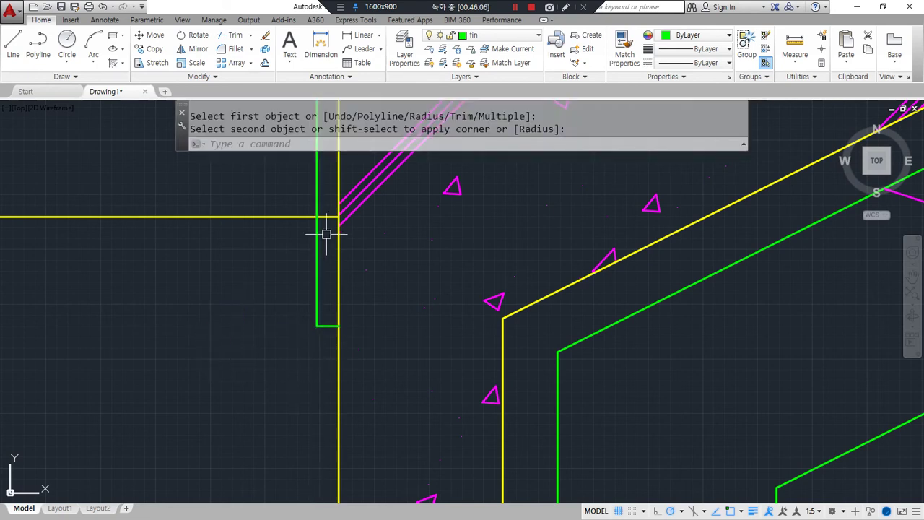
- Try to trim the ground line between the finish line and the foundation wall
{"action": "type", "text": "tr"}
{"action": "key", "text": "Return"}
{"action": "key", "text": "Return"}
{"action": "key", "text": "Return"}
{"action": "scroll", "coordinate": [280, 303], "scroll_direction": "down", "scroll_amount": 5}
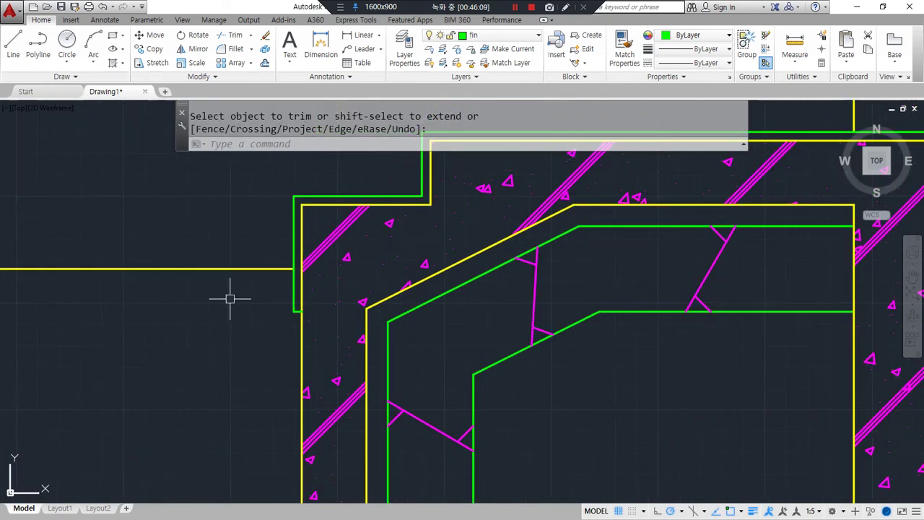
{"action": "key", "text": "ctrl+z"}
{"action": "key", "text": "ctrl+z"}
- Draw a 200 by 200 rectangle outward and down from where the ground line meets the foundation wall (@-200,-200)
{"action": "type", "text": "rec"}
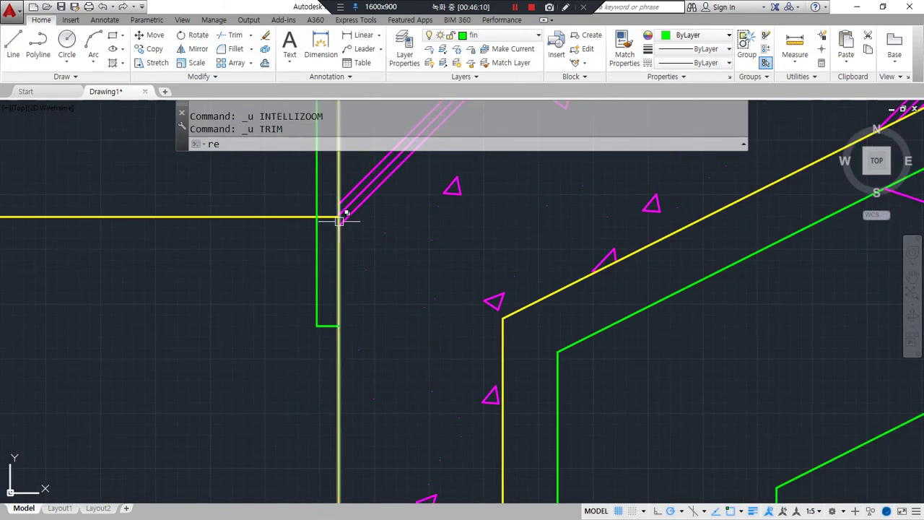
{"action": "key", "text": "Return"}
{"action": "left_click", "coordinate": [338, 217]}
{"action": "key", "text": "F8"}
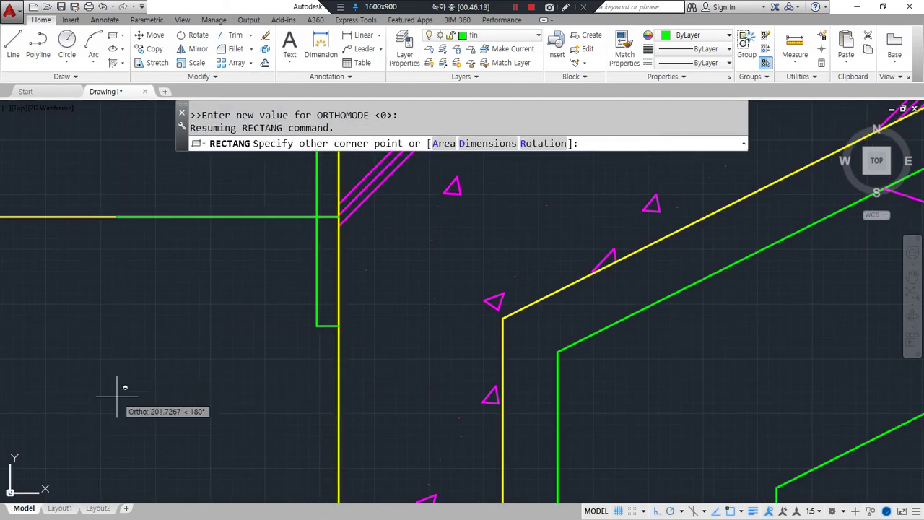
{"action": "type", "text": "@-20"}
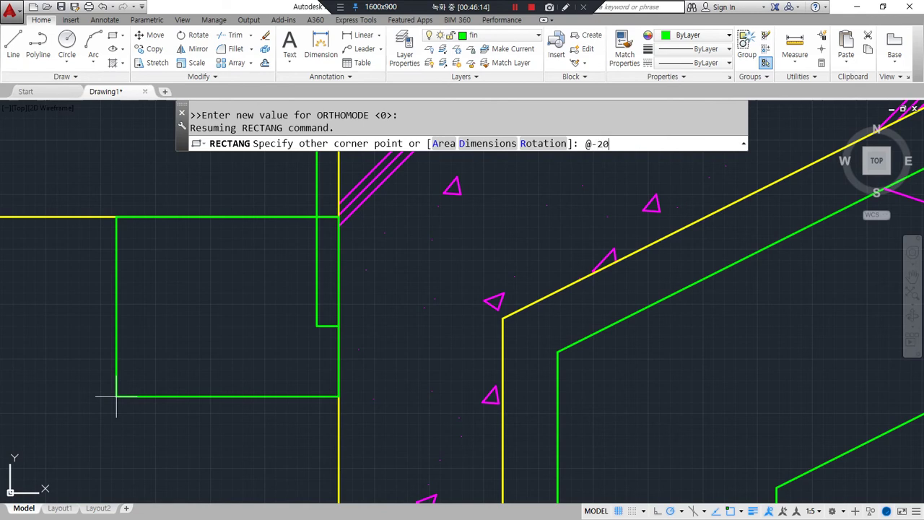
{"action": "type", "text": "0,-200"}
{"action": "key", "text": "Return"}
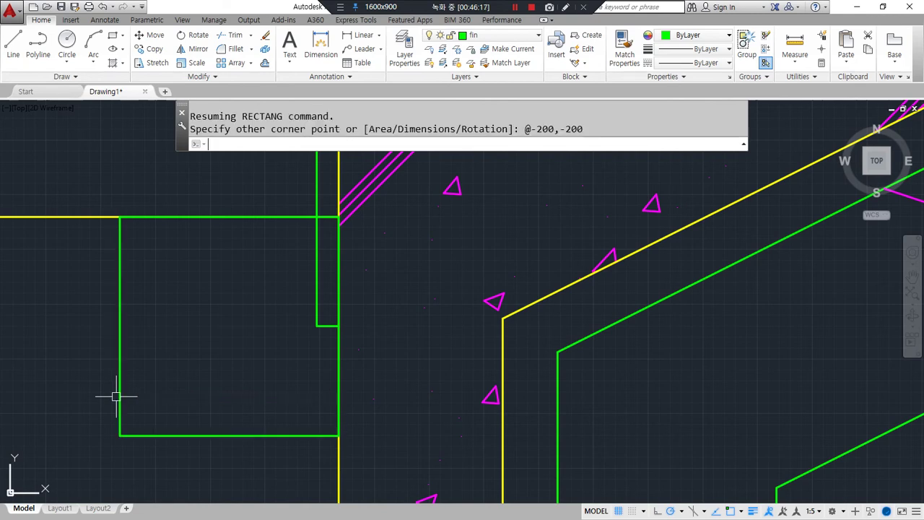
- Copy the 200 square outward along the ground line as an array of 5 items placed edge to edge
{"action": "scroll", "coordinate": [116, 396], "scroll_direction": "down", "scroll_amount": 4}
{"action": "middle_click_drag", "start_coordinate": [134, 382], "coordinate": [487, 345]}
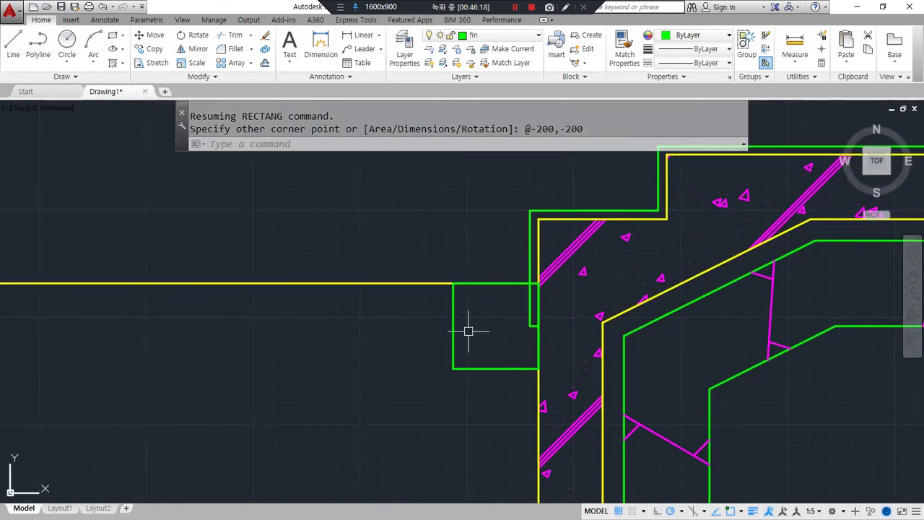
{"action": "type", "text": "cp"}
{"action": "key", "text": "Return"}
{"action": "left_click", "coordinate": [463, 368]}
{"action": "key", "text": "Return"}
{"action": "left_click", "coordinate": [540, 283]}
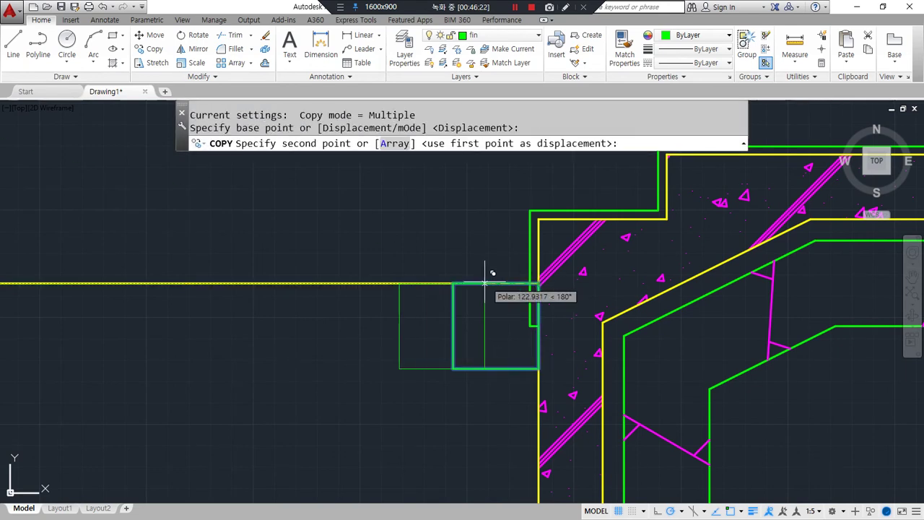
{"action": "type", "text": "a"}
{"action": "key", "text": "Return"}
{"action": "type", "text": "5"}
{"action": "key", "text": "Return"}
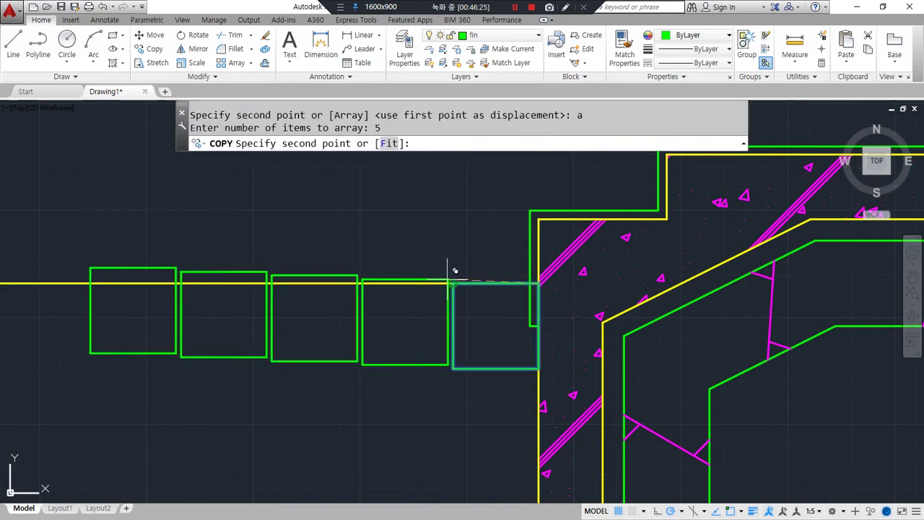
{"action": "left_click", "coordinate": [454, 283]}
{"action": "key", "text": "Escape"}
- Draw a zigzag polyline through alternating upper and lower corners of the five squares, starting at the foundation wall
{"action": "type", "text": "pl"}
{"action": "key", "text": "Return"}
{"action": "left_click", "coordinate": [540, 283]}
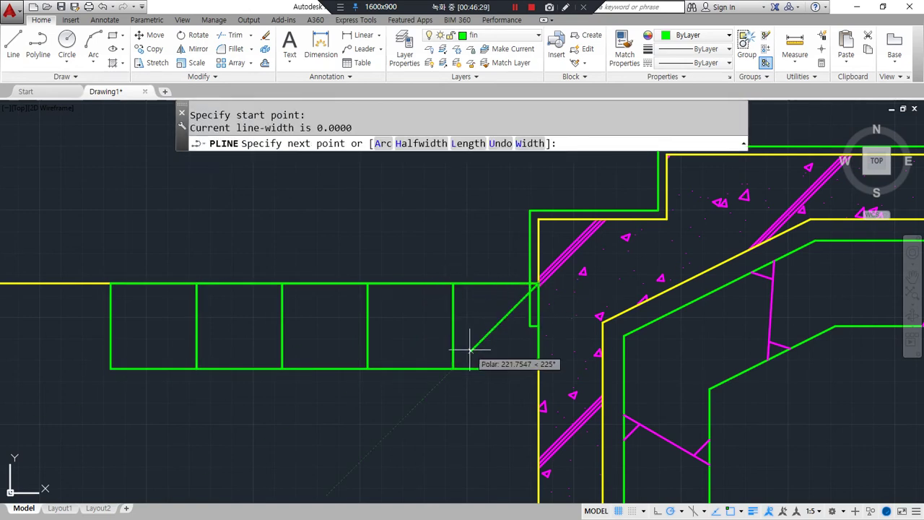
{"action": "left_click", "coordinate": [453, 368]}
{"action": "left_click", "coordinate": [368, 283]}
{"action": "left_click", "coordinate": [282, 368]}
{"action": "left_click", "coordinate": [197, 283]}
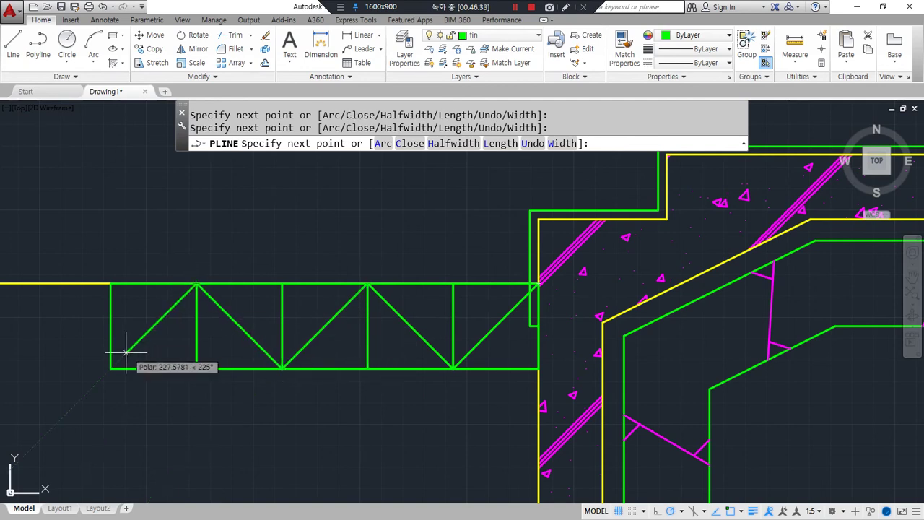
{"action": "left_click", "coordinate": [111, 368]}
{"action": "key", "text": "Return"}
- Match the zigzag polyline's properties to those of the ground line
{"action": "type", "text": "ma"}
{"action": "key", "text": "Return"}
{"action": "left_click", "coordinate": [80, 283]}
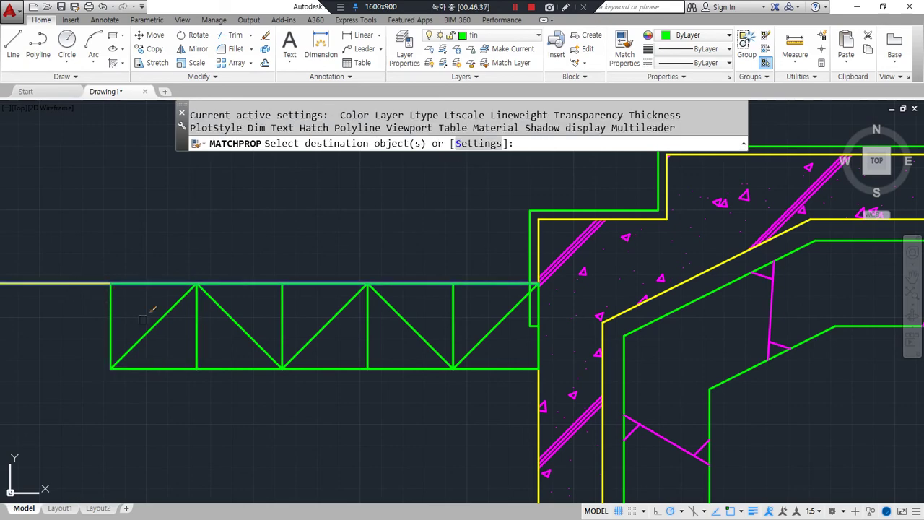
{"action": "left_click", "coordinate": [151, 328]}
{"action": "key", "text": "Return"}
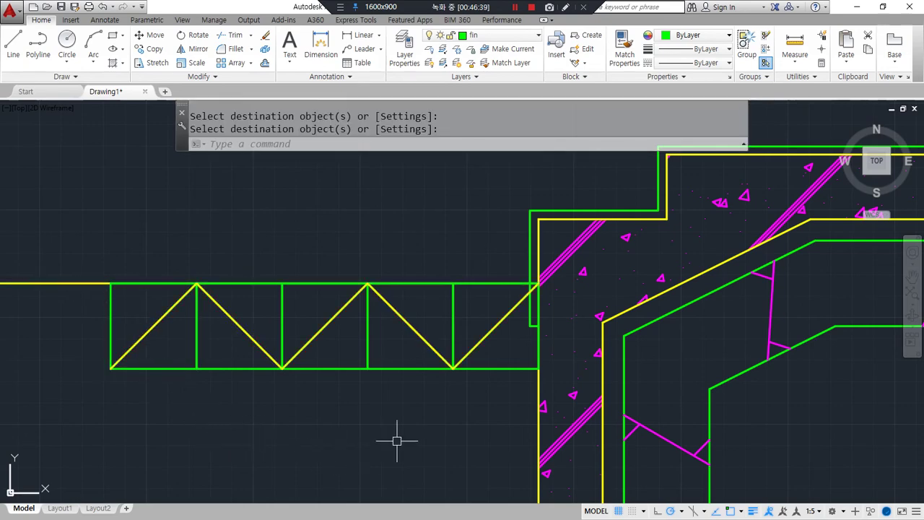
- Hatch the areas above the zigzag with user-defined lines at spacing 50 and angle 135
{"action": "type", "text": "h"}
{"action": "key", "text": "Return"}
{"action": "left_click", "coordinate": [470, 321]}
{"action": "left_click", "coordinate": [325, 301]}
{"action": "left_click", "coordinate": [137, 288]}
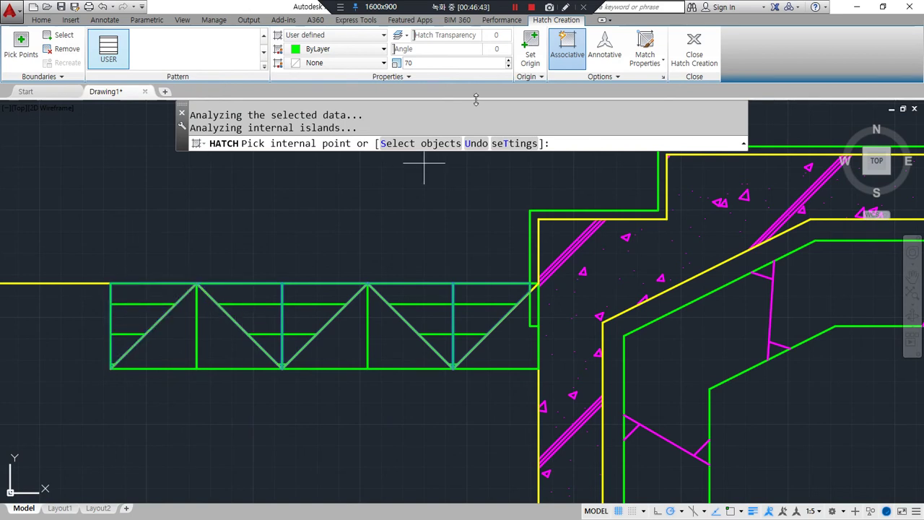
{"action": "key", "text": "Return"}
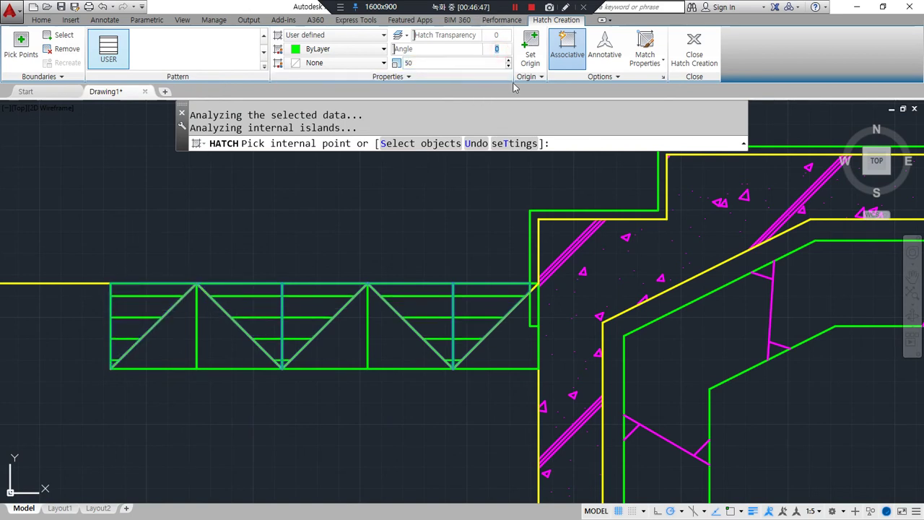
{"action": "type", "text": "135"}
{"action": "key", "text": "Return"}
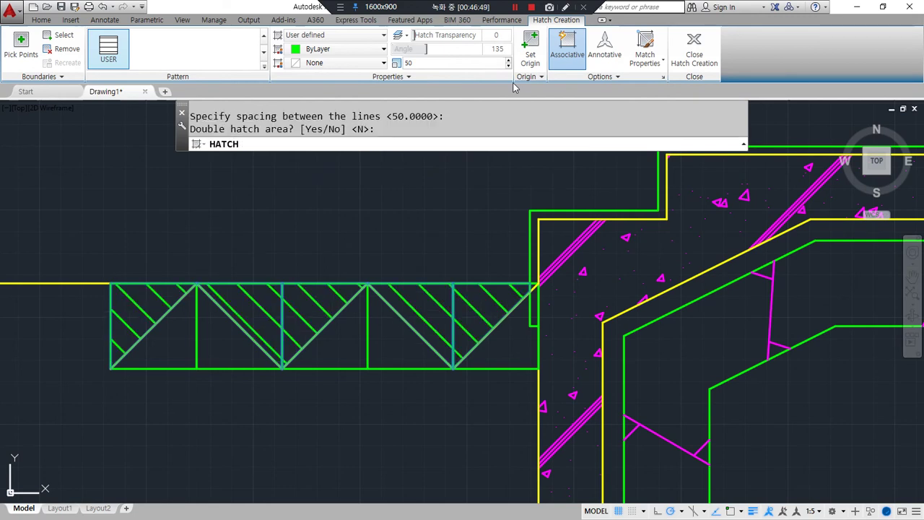
{"action": "left_click", "coordinate": [700, 57]}
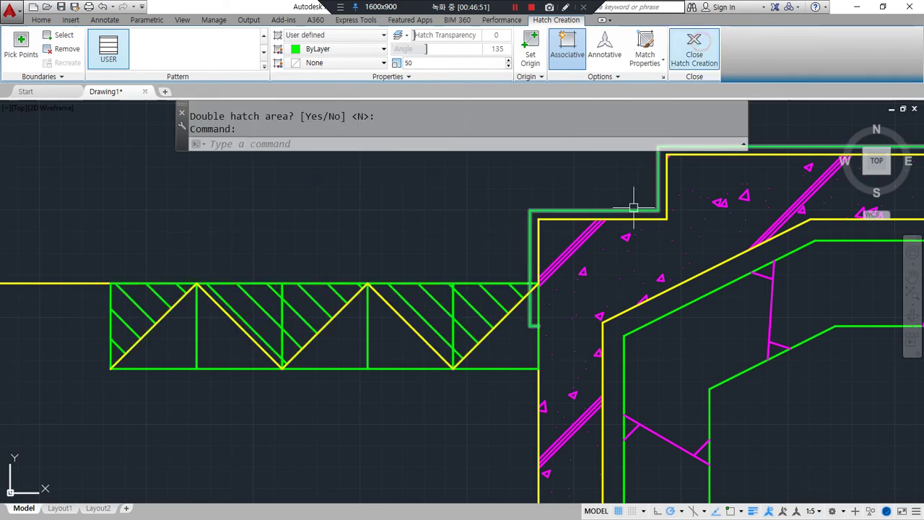
{"action": "key", "text": "Escape"}
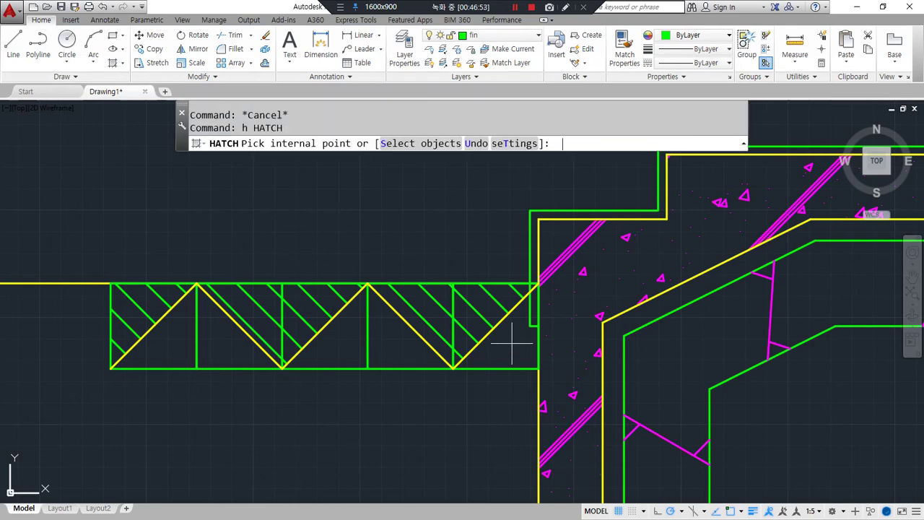
- Hatch the areas below the zigzag with the same user-defined lines at angle 45
{"action": "type", "text": "h"}
{"action": "key", "text": "Return"}
{"action": "left_click", "coordinate": [511, 343]}
{"action": "left_click", "coordinate": [390, 349]}
{"action": "left_click", "coordinate": [310, 349]}
{"action": "left_click", "coordinate": [231, 349]}
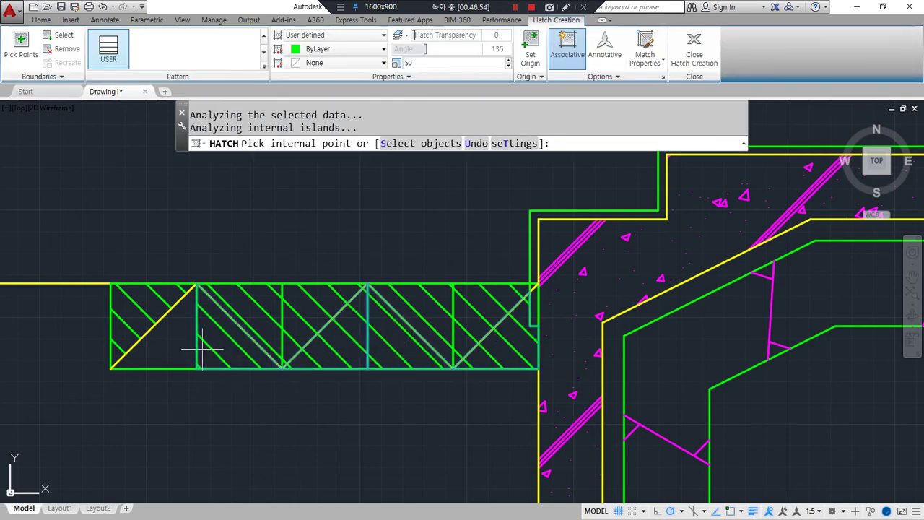
{"action": "left_click", "coordinate": [176, 349]}
{"action": "double_click", "coordinate": [498, 48]}
{"action": "type", "text": "45"}
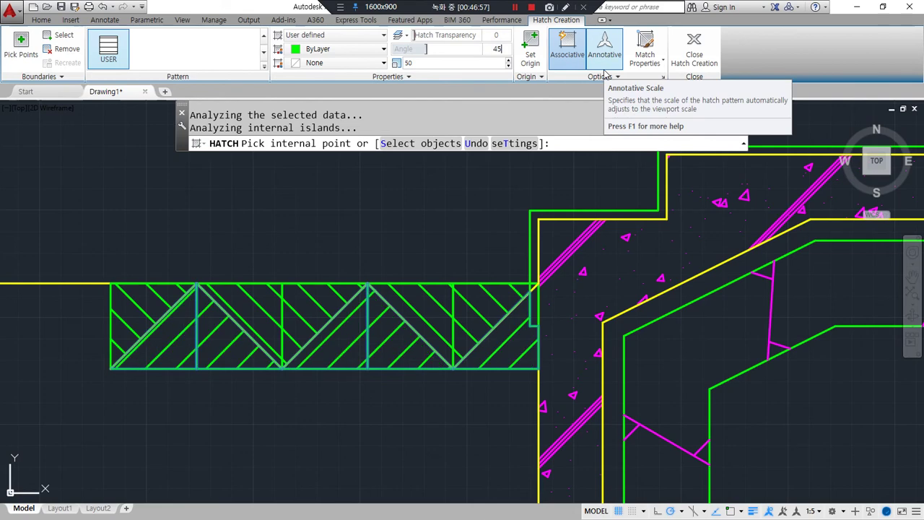
{"action": "key", "text": "Return"}
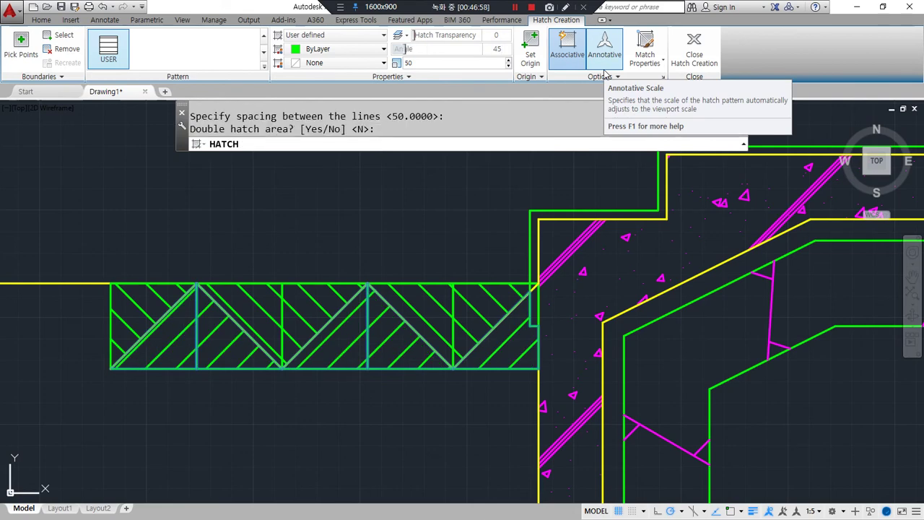
{"action": "key", "text": "Escape"}
{"action": "key", "text": "Escape"}
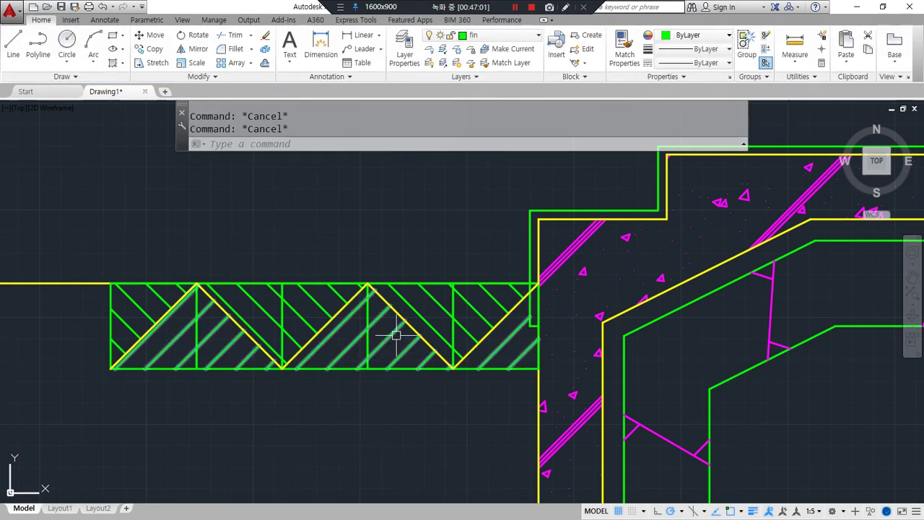
- Move both ground hatches to the hat layer
{"action": "left_click", "coordinate": [419, 309]}
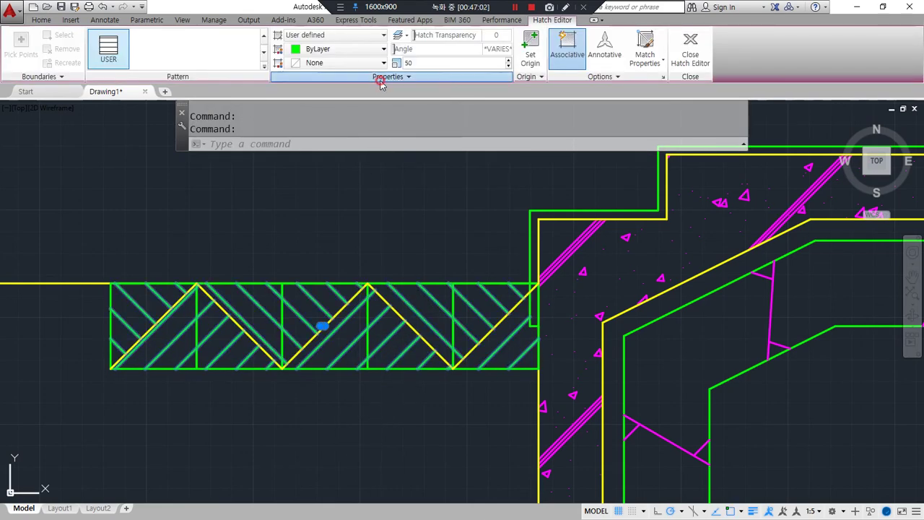
{"action": "left_click", "coordinate": [380, 77]}
{"action": "left_click", "coordinate": [351, 92]}
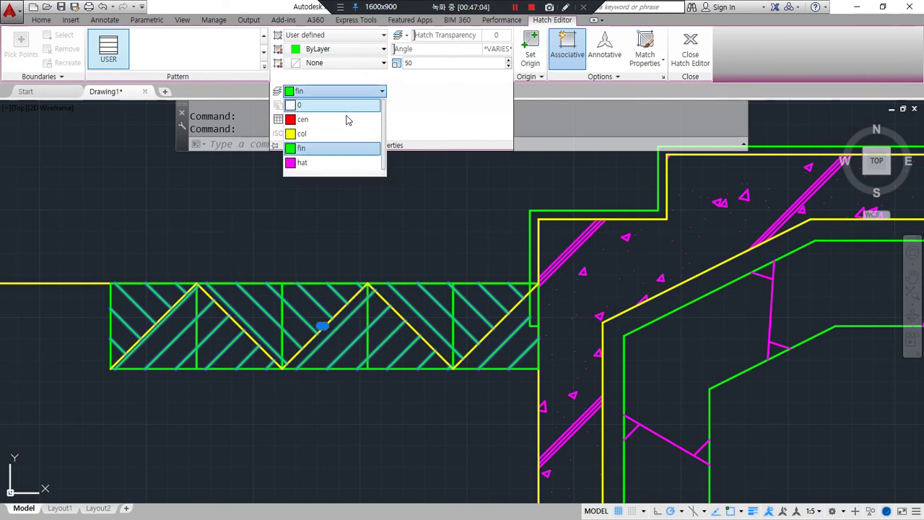
{"action": "left_click", "coordinate": [326, 167]}
{"action": "key", "text": "Escape"}
{"action": "key", "text": "Escape"}
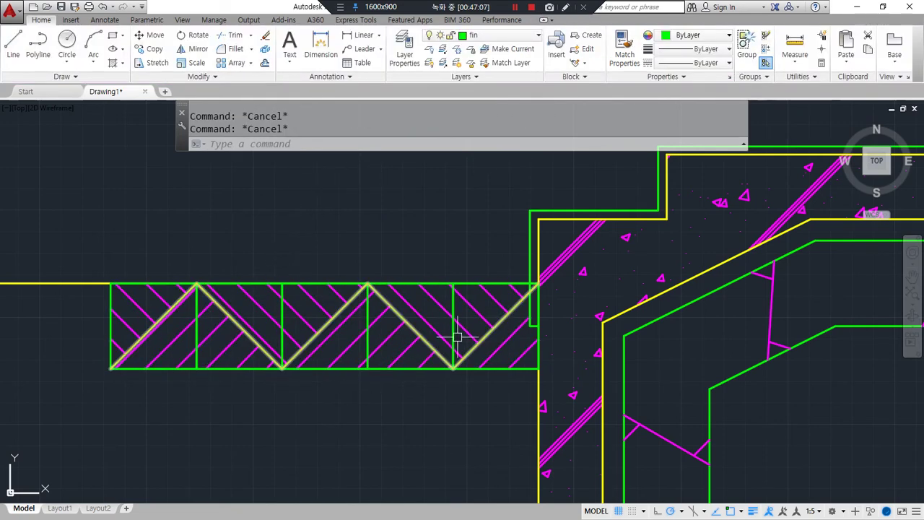
- Erase the five construction squares around the ground hatches
{"action": "left_click", "coordinate": [456, 336]}
{"action": "left_click", "coordinate": [388, 353]}
{"action": "key", "text": "Delete"}
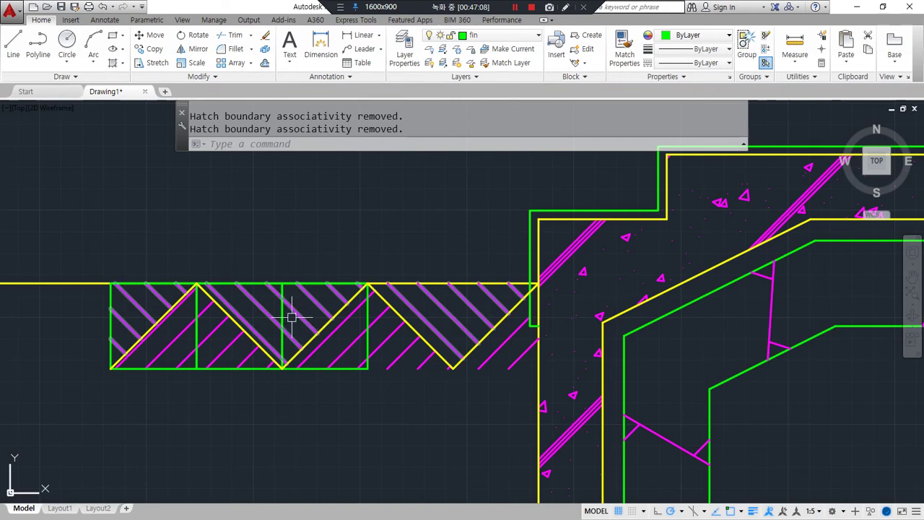
{"action": "left_click", "coordinate": [287, 315]}
{"action": "left_click", "coordinate": [217, 339]}
{"action": "type", "text": "e"}
{"action": "key", "text": "Return"}
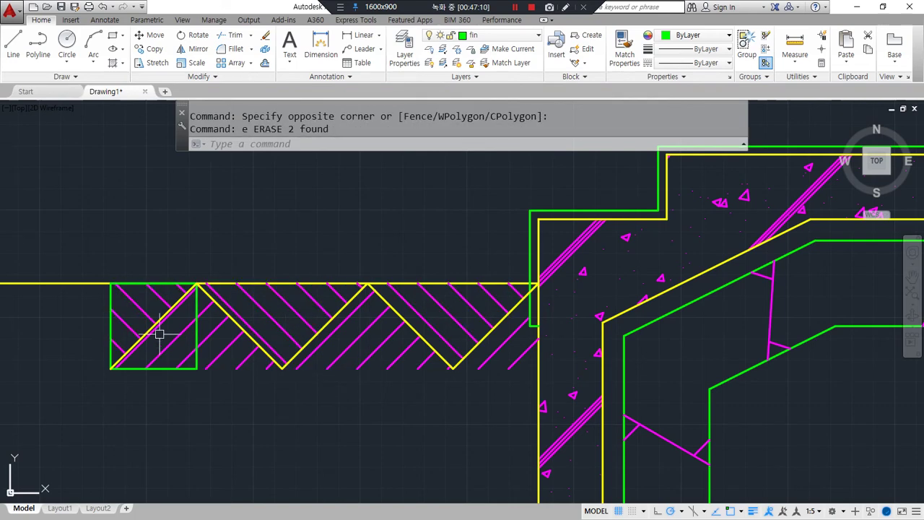
{"action": "left_click", "coordinate": [100, 329]}
{"action": "type", "text": "e"}
{"action": "key", "text": "Return"}
- Shorten the ground line beyond the hatching by trimming it at a temporary vertical line, and erase that line
{"action": "scroll", "coordinate": [221, 351], "scroll_direction": "down", "scroll_amount": 2}
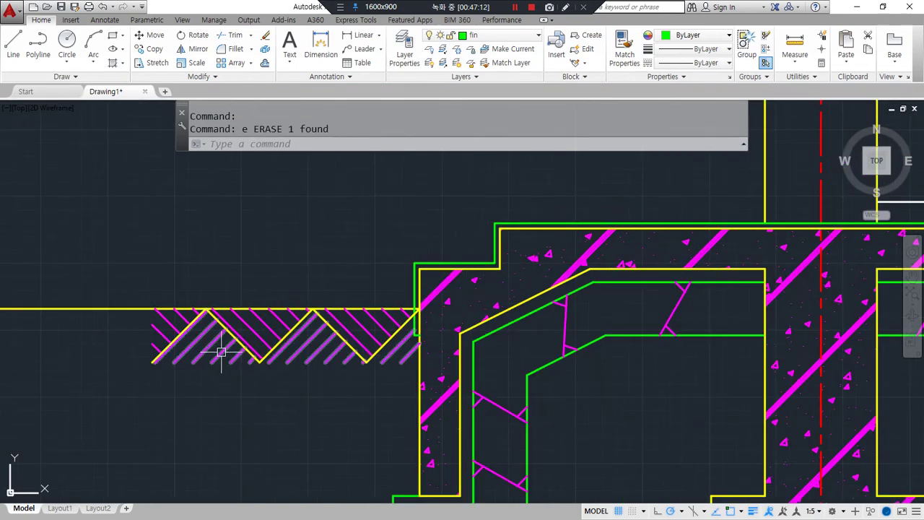
{"action": "middle_click_drag", "start_coordinate": [145, 340], "coordinate": [198, 330]}
{"action": "type", "text": "l"}
{"action": "key", "text": "Return"}
{"action": "left_click", "coordinate": [122, 234]}
{"action": "left_click", "coordinate": [123, 435]}
{"action": "key", "text": "Return"}
{"action": "type", "text": "tr"}
{"action": "key", "text": "Return"}
{"action": "key", "text": "Return"}
{"action": "left_click_drag", "start_coordinate": [103, 309], "coordinate": [79, 302]}
{"action": "key", "text": "Return"}
{"action": "left_click", "coordinate": [123, 377]}
{"action": "type", "text": "e"}
{"action": "key", "text": "Return"}
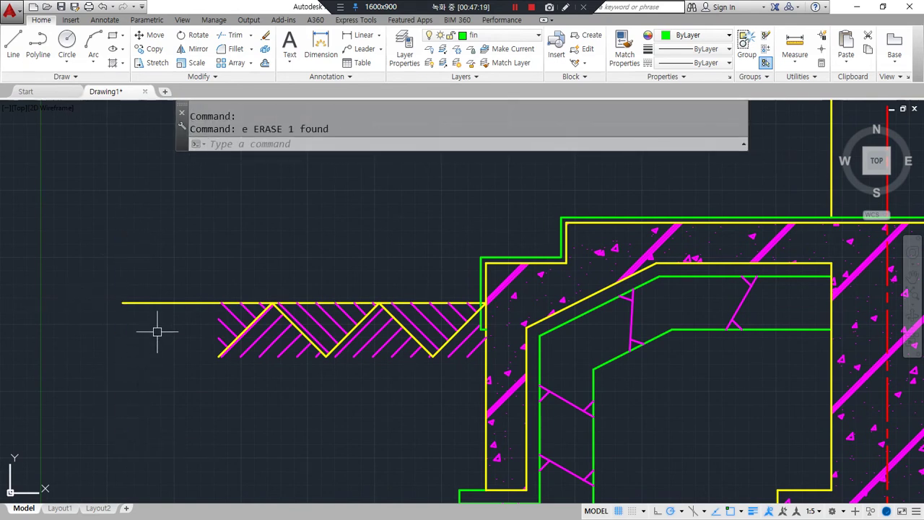
- Convert the ground line into a polyline and set its width to 10
{"action": "left_click", "coordinate": [153, 303]}
{"action": "type", "text": "pe"}
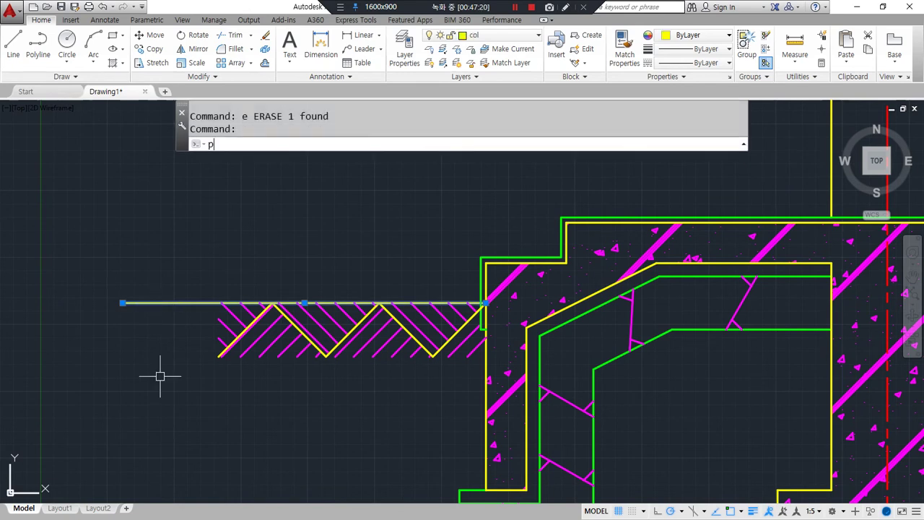
{"action": "key", "text": "Return"}
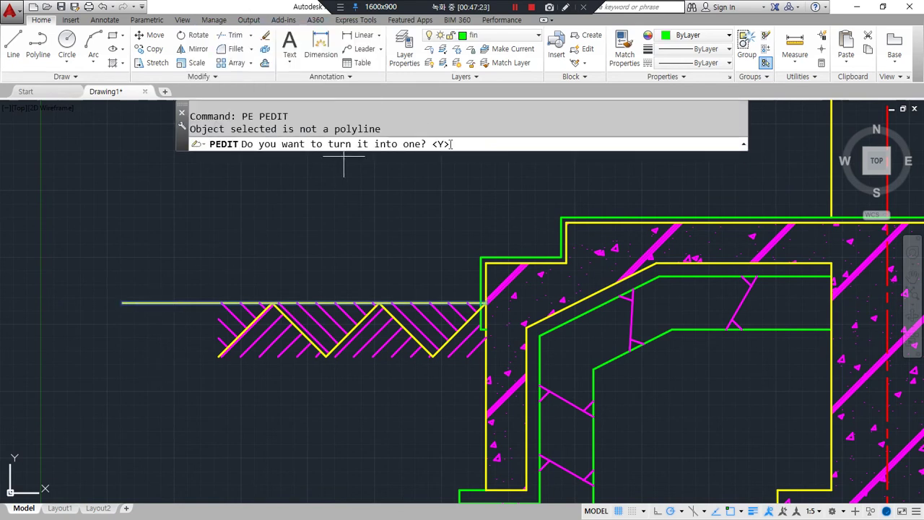
{"action": "key", "text": "Return"}
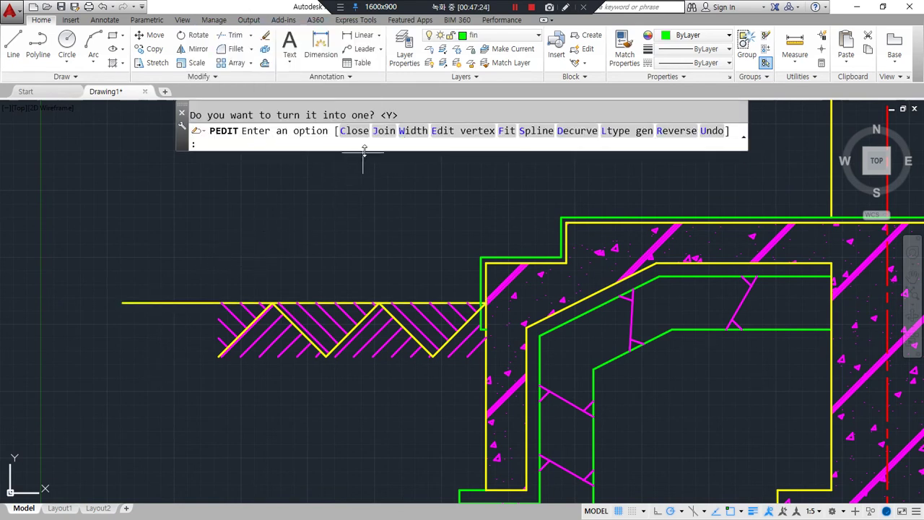
{"action": "left_click", "coordinate": [402, 137]}
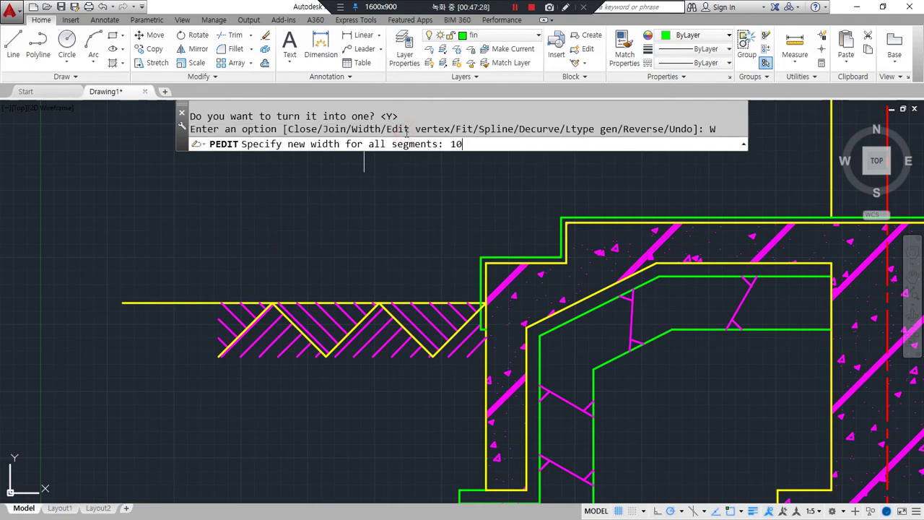
{"action": "type", "text": "10"}
{"action": "key", "text": "Return"}
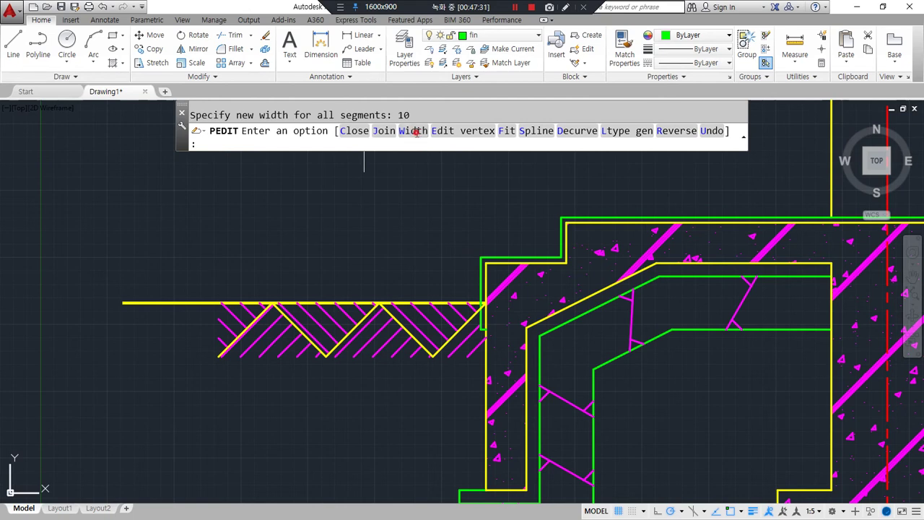
- Change the ground polyline's width to 50
{"action": "left_click", "coordinate": [409, 137]}
{"action": "type", "text": "50"}
{"action": "key", "text": "Return"}
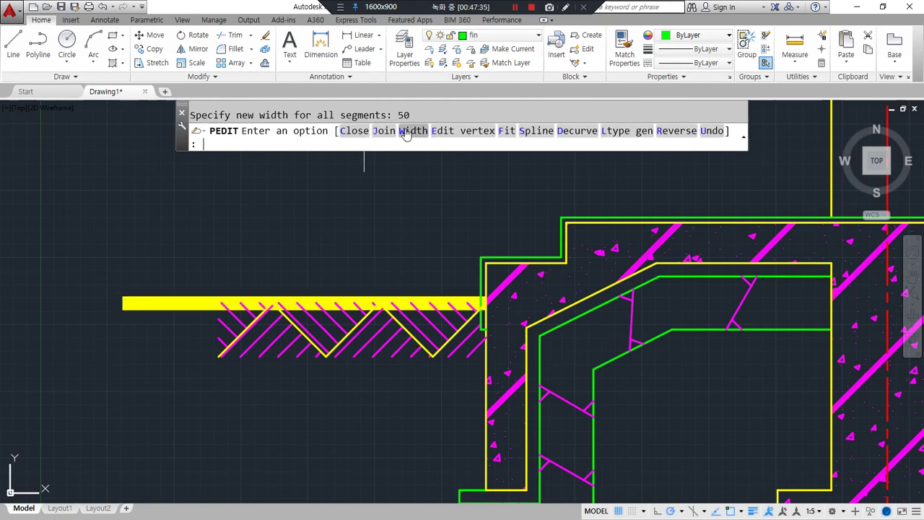
- Set the ground polyline's width to 20
{"action": "left_click", "coordinate": [413, 133]}
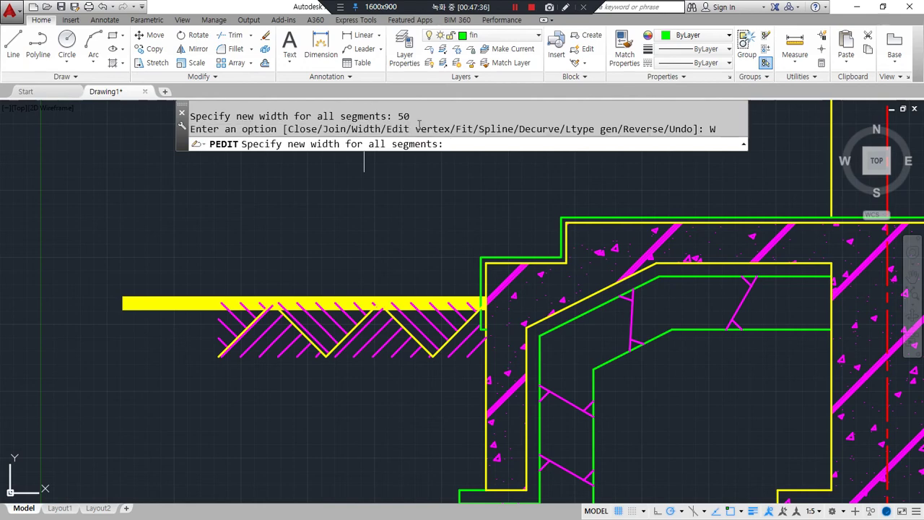
{"action": "type", "text": "20"}
{"action": "key", "text": "Return"}
{"action": "key", "text": "Escape"}
- Add multiline text reading "G>" at height 250 above the outer end of the ground line
{"action": "scroll", "coordinate": [188, 293], "scroll_direction": "up", "scroll_amount": 5}
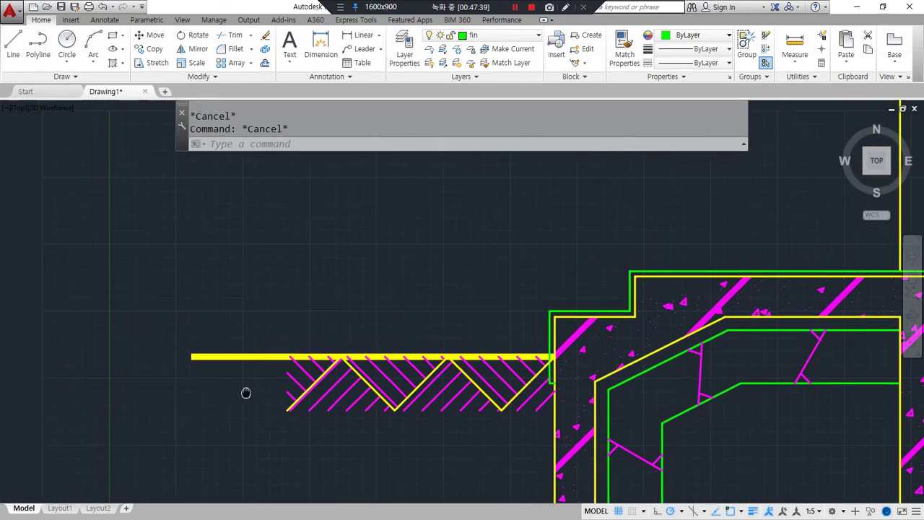
{"action": "middle_click_drag", "start_coordinate": [224, 390], "coordinate": [190, 326]}
{"action": "type", "text": "t"}
{"action": "key", "text": "Return"}
{"action": "left_click", "coordinate": [170, 283]}
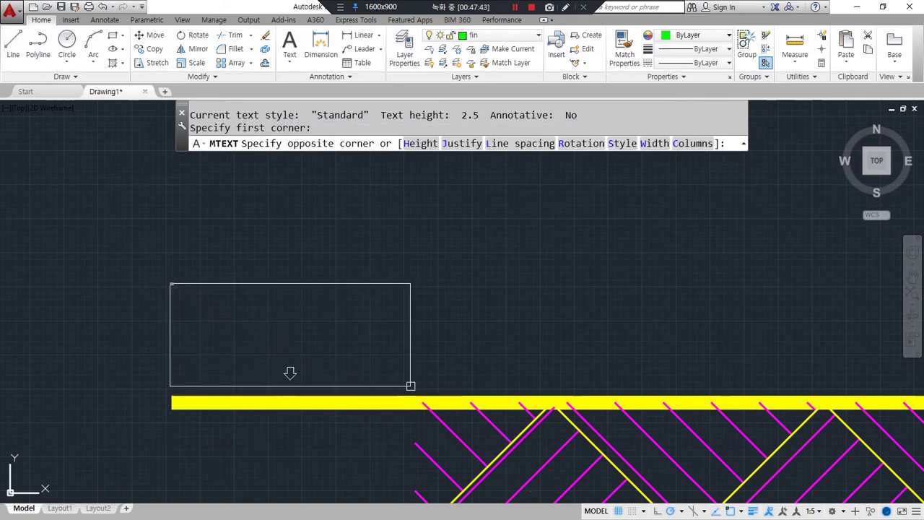
{"action": "left_click", "coordinate": [413, 384]}
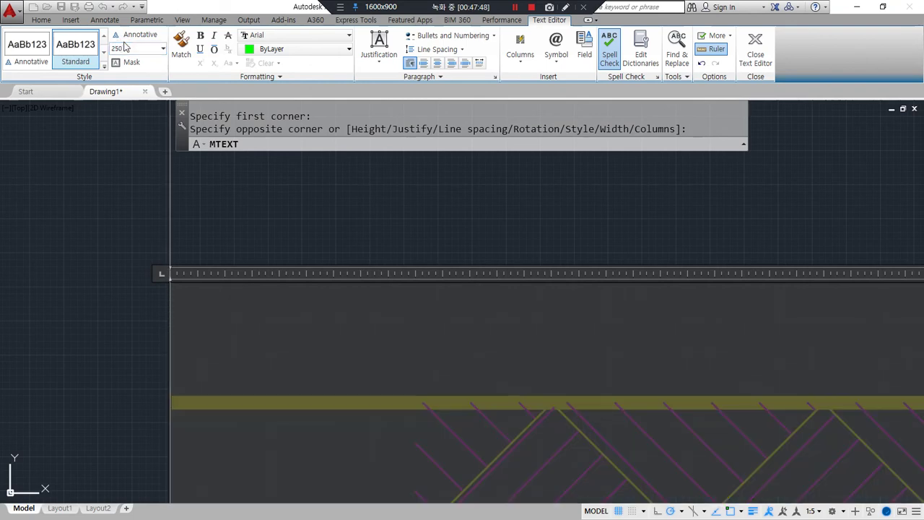
{"action": "left_click", "coordinate": [124, 47]}
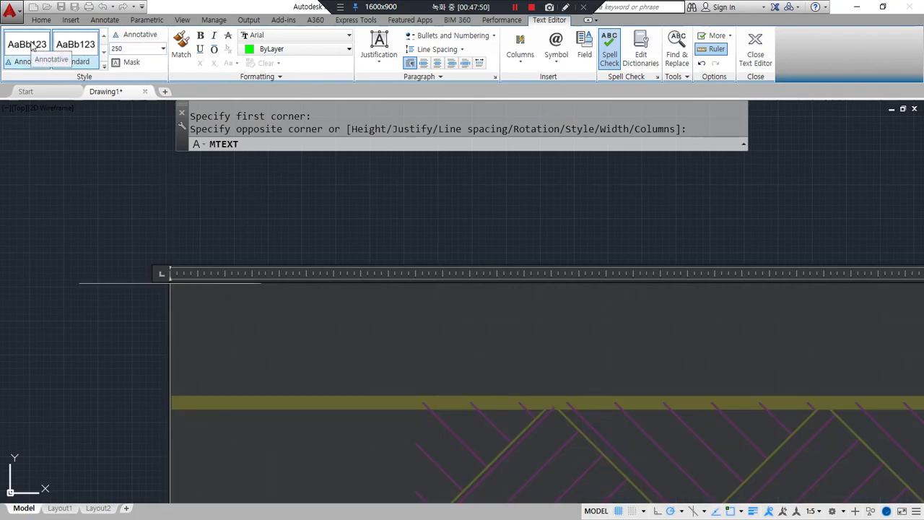
{"action": "left_click", "coordinate": [136, 49]}
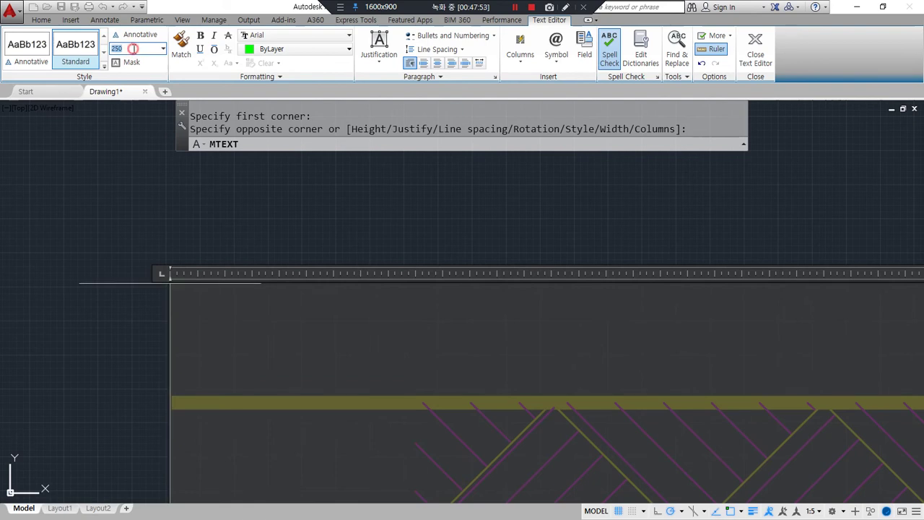
{"action": "key", "text": "BackSpace"}
{"action": "key", "text": "Return"}
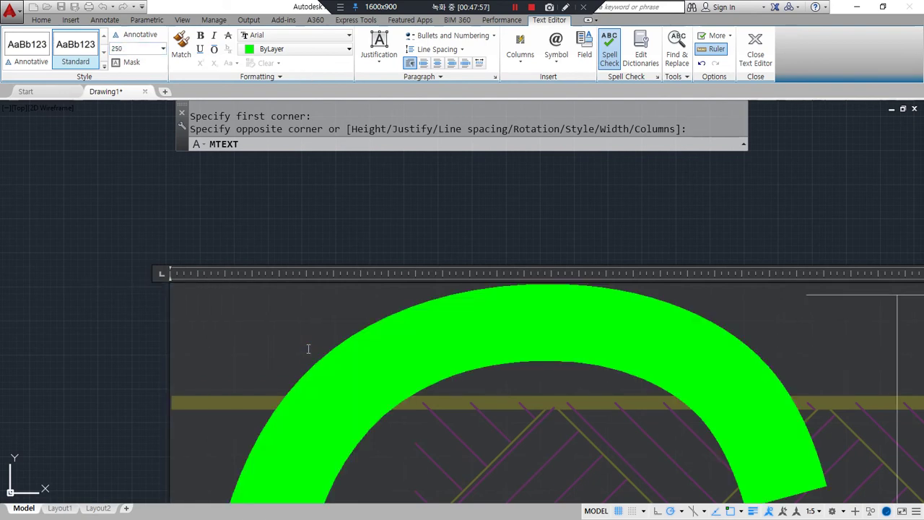
{"action": "key", "text": "Escape"}
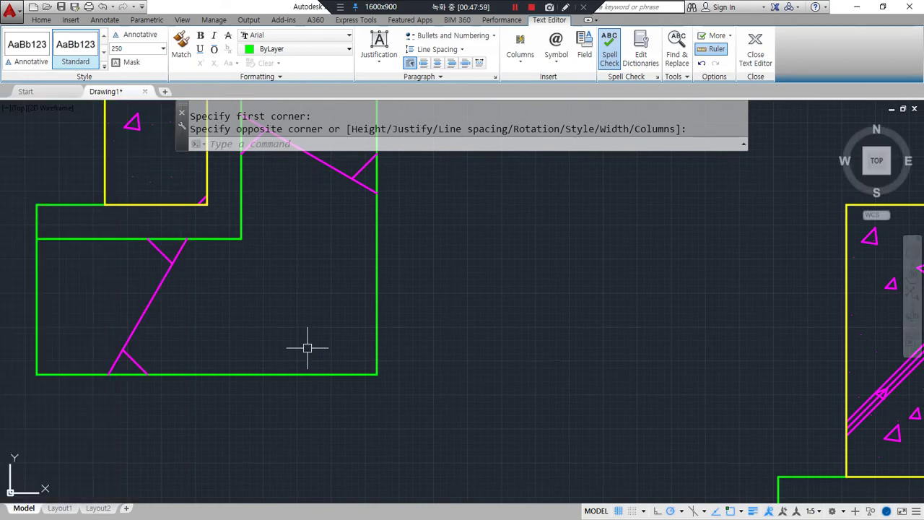
{"action": "key", "text": "Escape"}
- Reopen the ground line's text for editing and set its height to 150
{"action": "middle_click_drag", "start_coordinate": [217, 173], "coordinate": [749, 456]}
{"action": "scroll", "coordinate": [376, 330], "scroll_direction": "down", "scroll_amount": 6}
{"action": "scroll", "coordinate": [278, 229], "scroll_direction": "up", "scroll_amount": 6}
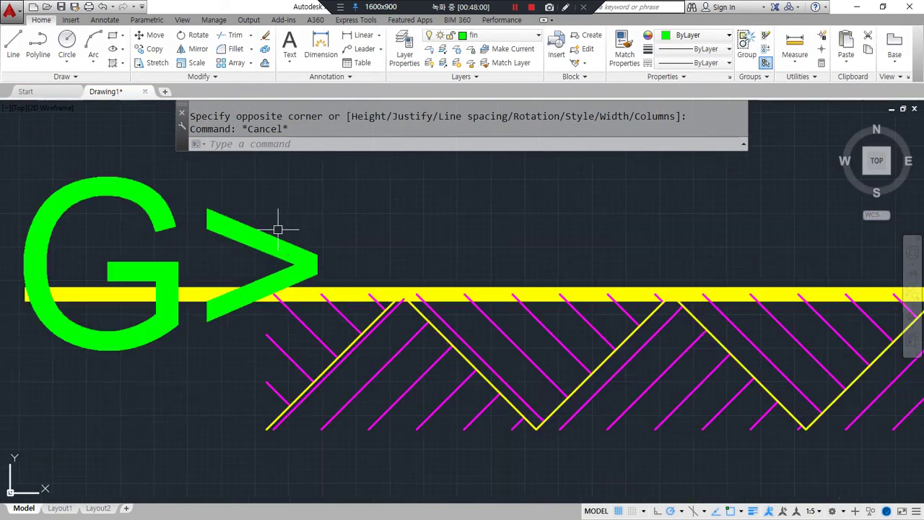
{"action": "type", "text": "ed"}
{"action": "key", "text": "Return"}
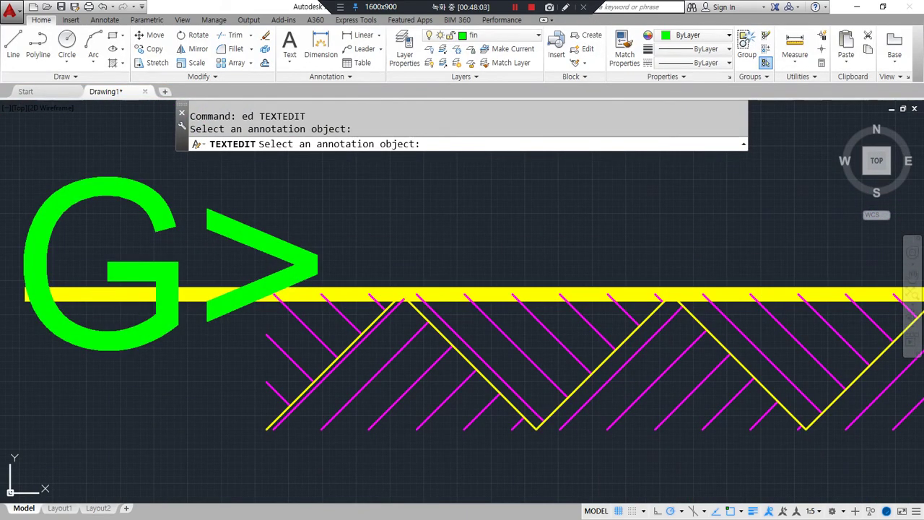
{"action": "left_click", "coordinate": [269, 231]}
{"action": "left_click", "coordinate": [141, 49]}
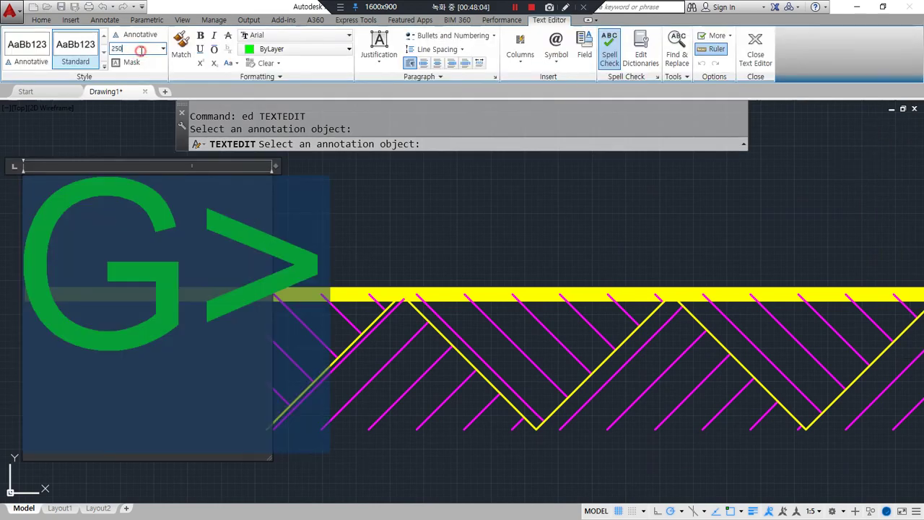
{"action": "key", "text": "Return"}
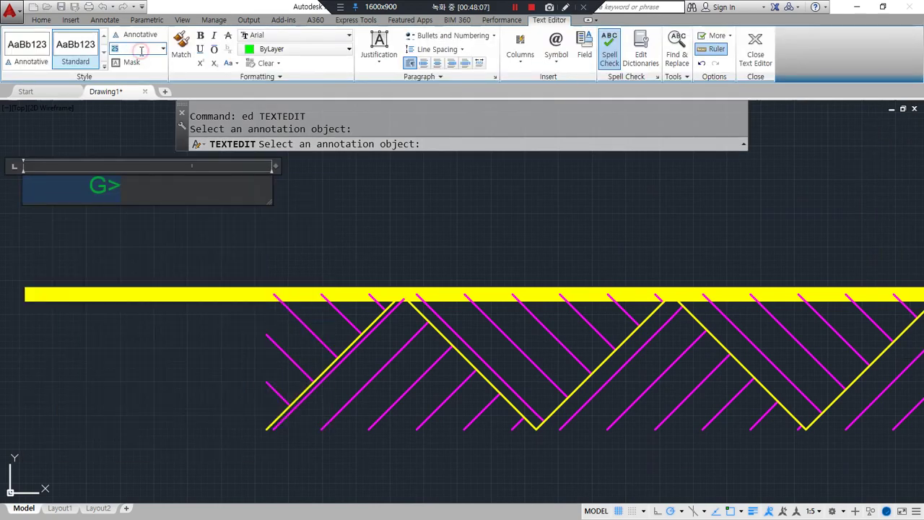
{"action": "type", "text": "150"}
{"action": "key", "text": "Return"}
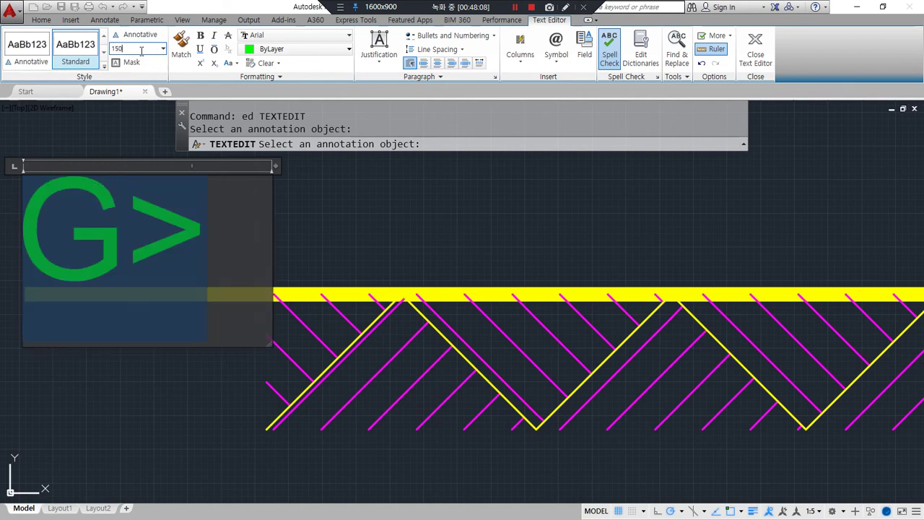
- Correct the ground line's text to read "G.L." and finish editing it
{"action": "left_click_drag", "start_coordinate": [124, 222], "coordinate": [314, 231]}
{"action": "type", "text": ".L."}
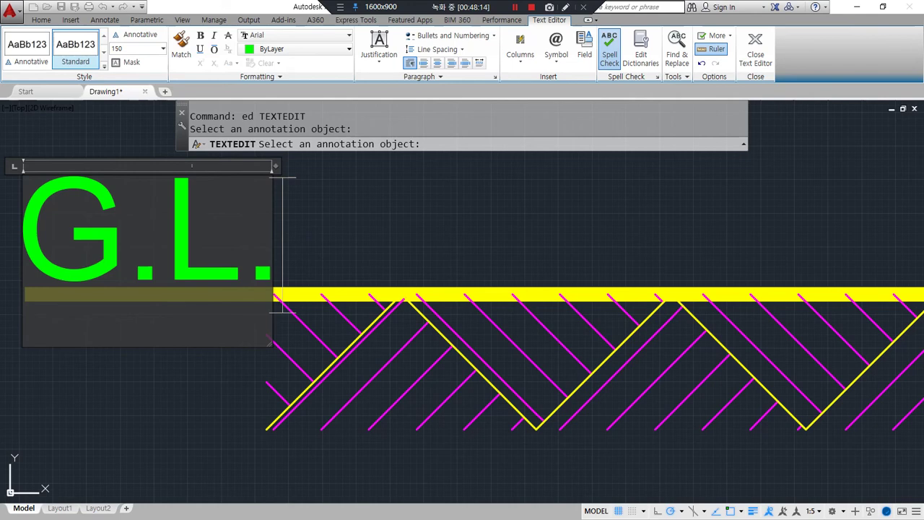
{"action": "left_click", "coordinate": [314, 225]}
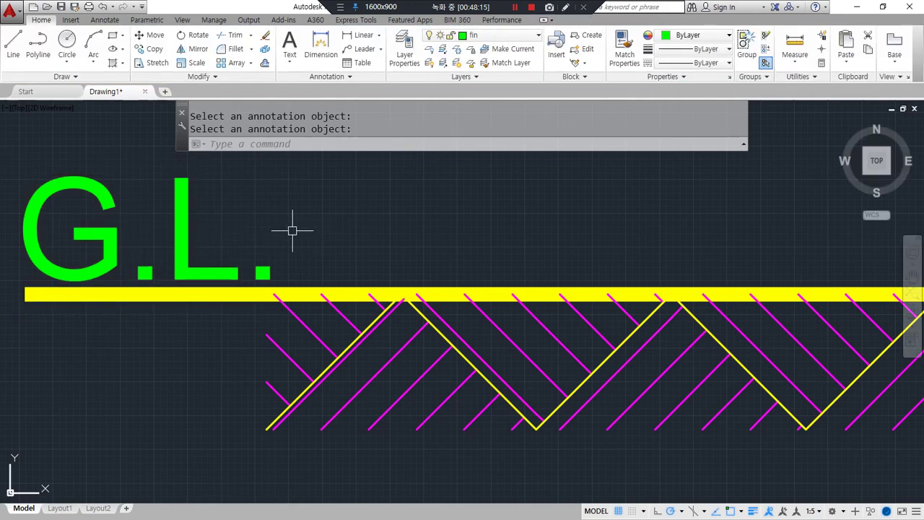
- Hatch the two stacked bricks beside the floor insulation with the user-defined pattern at 45 degrees and spacing 50
{"action": "scroll", "coordinate": [318, 274], "scroll_direction": "down", "scroll_amount": 2}
{"action": "mouse_move", "coordinate": [520, 351]}
{"action": "middle_mouse_down"}
{"action": "mouse_move", "coordinate": [325, 374]}
{"action": "mouse_move", "coordinate": [355, 330]}
{"action": "mouse_move", "coordinate": [353, 303]}
{"action": "middle_mouse_up"}
{"action": "scroll", "coordinate": [310, 351], "scroll_direction": "up", "scroll_amount": 1}
{"action": "scroll", "coordinate": [309, 351], "scroll_direction": "down", "scroll_amount": 3}
{"action": "scroll", "coordinate": [356, 370], "scroll_direction": "up", "scroll_amount": 2}
{"action": "mouse_move", "coordinate": [127, 431]}
{"action": "left_mouse_down"}
{"action": "mouse_move", "coordinate": [101, 234]}
{"action": "mouse_move", "coordinate": [630, 145]}
{"action": "mouse_move", "coordinate": [897, 261]}
{"action": "mouse_move", "coordinate": [668, 457]}
{"action": "mouse_move", "coordinate": [251, 423]}
{"action": "mouse_move", "coordinate": [33, 345]}
{"action": "mouse_move", "coordinate": [97, 418]}
{"action": "left_mouse_up"}
{"action": "scroll", "coordinate": [573, 319], "scroll_direction": "up", "scroll_amount": 8}
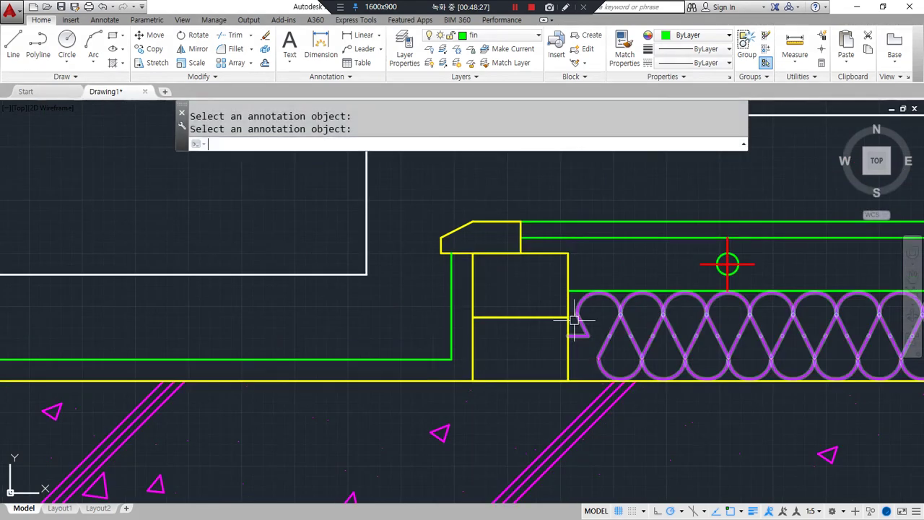
{"action": "type", "text": "h"}
{"action": "key", "text": "Return"}
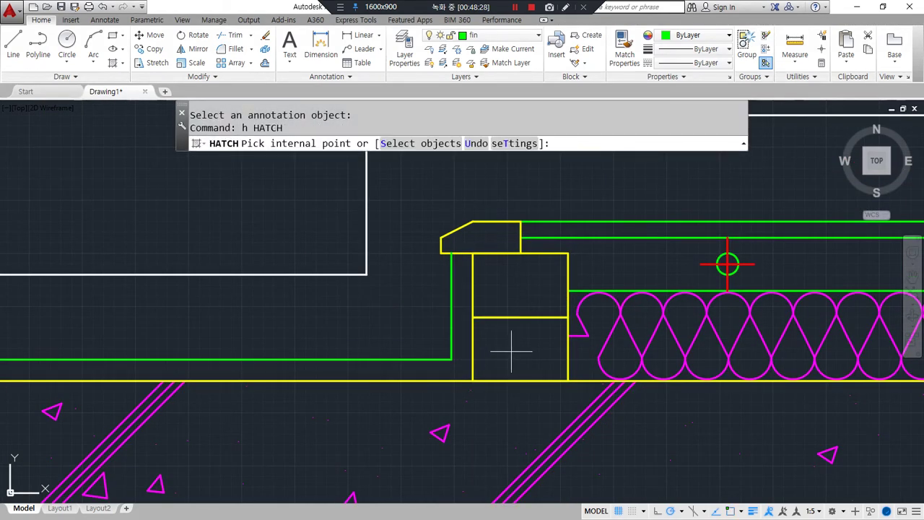
{"action": "left_click", "coordinate": [509, 362]}
{"action": "left_click", "coordinate": [526, 273]}
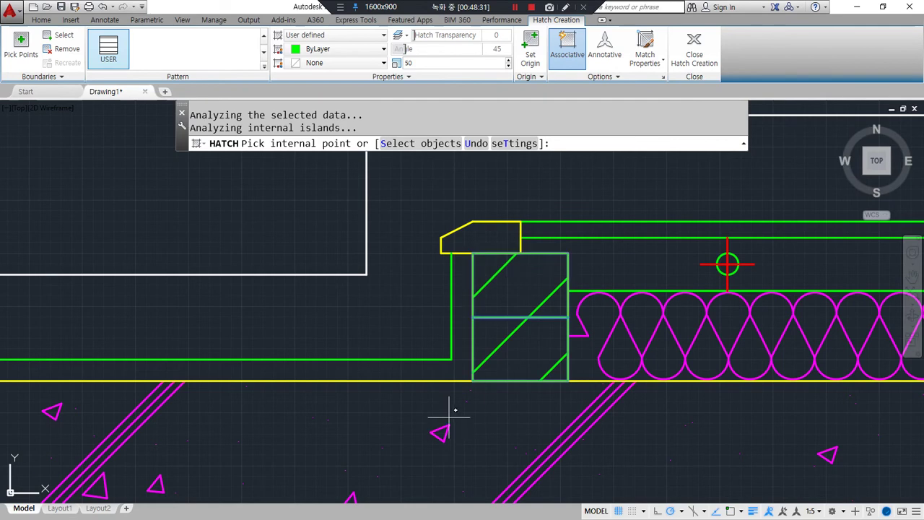
{"action": "key", "text": "Return"}
- Hatch the bevelled cap above the bricks with the user-defined pattern at 135 degrees and spacing 20
{"action": "key", "text": "Return"}
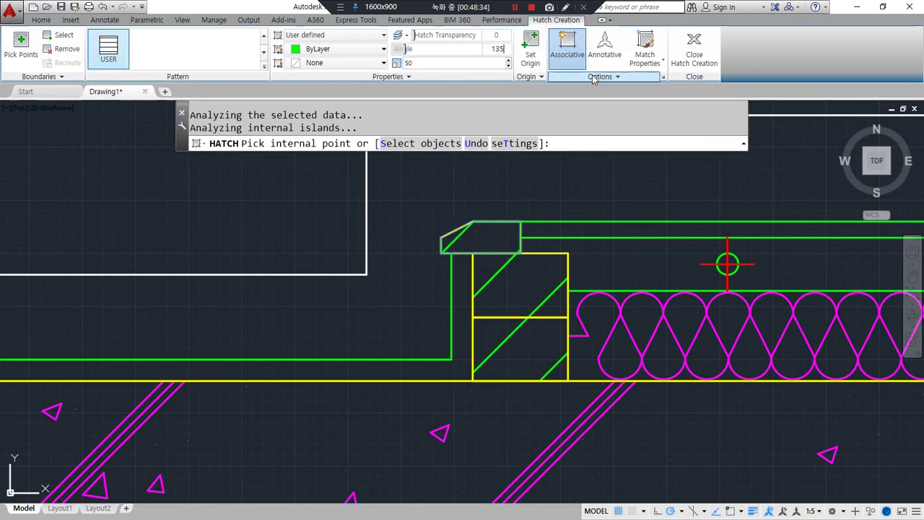
{"action": "key", "text": "Return"}
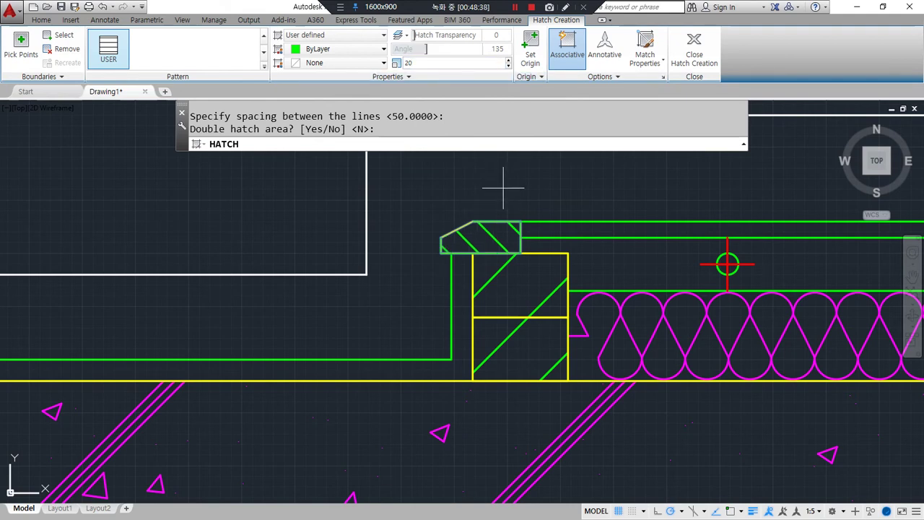
{"action": "key", "text": "Return"}
{"action": "key", "text": "Escape"}
{"action": "key", "text": "Escape"}
- Set the brick hatch's spacing to 30
{"action": "left_click", "coordinate": [551, 291]}
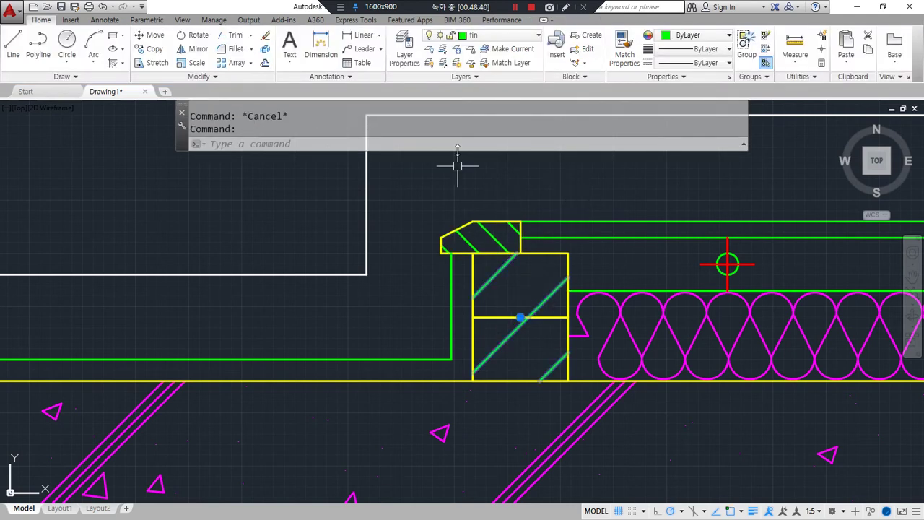
{"action": "left_click", "coordinate": [447, 63]}
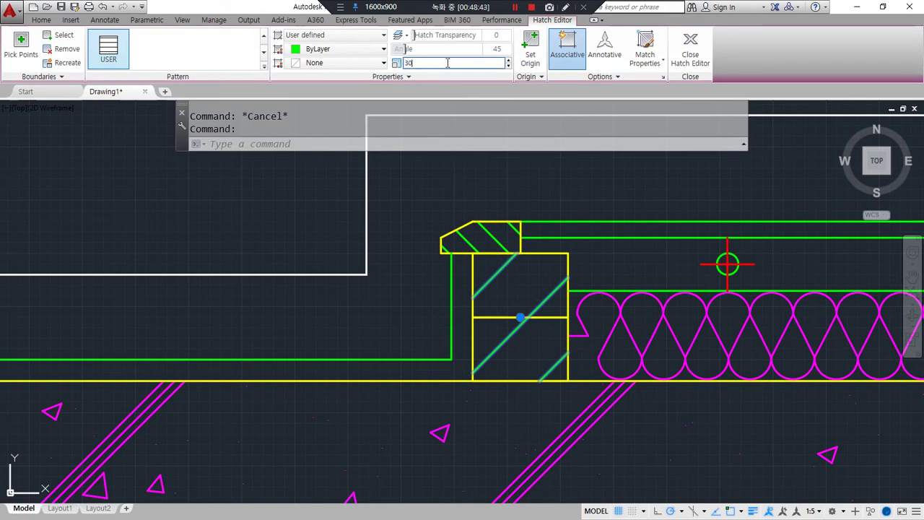
{"action": "type", "text": "30"}
{"action": "key", "text": "Return"}
{"action": "key", "text": "Escape"}
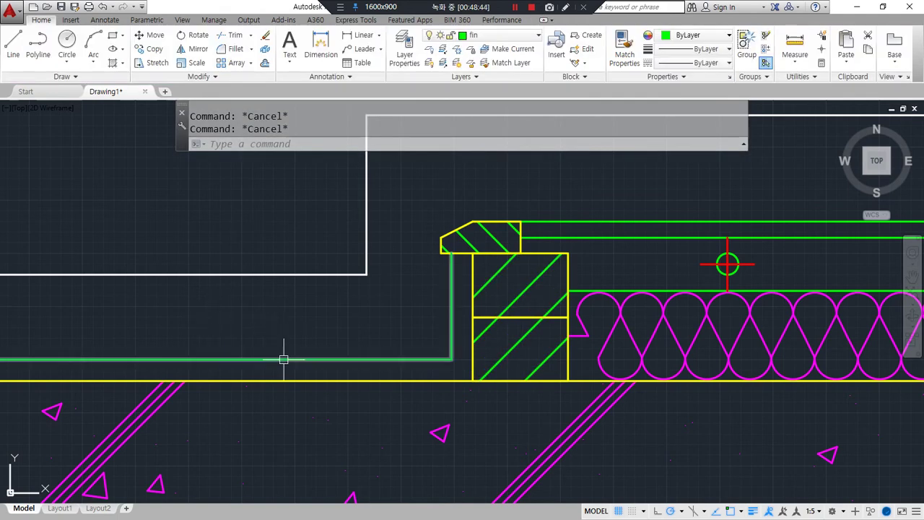
- Match the properties of the magenta insulation line onto the brick hatch and the cap hatch
{"action": "mouse_move", "coordinate": [533, 367]}
{"action": "left_mouse_down"}
{"action": "mouse_move", "coordinate": [498, 368]}
{"action": "mouse_move", "coordinate": [534, 370]}
{"action": "left_mouse_up"}
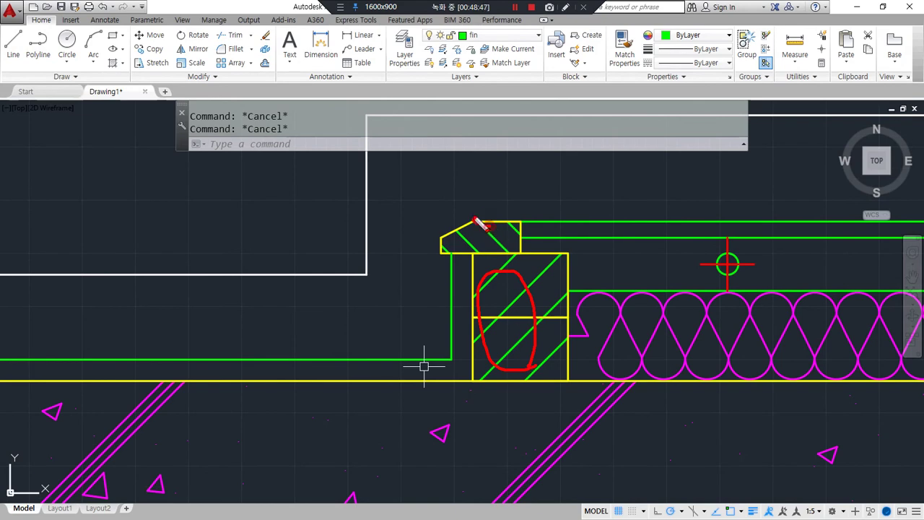
{"action": "type", "text": "ma"}
{"action": "key", "text": "Return"}
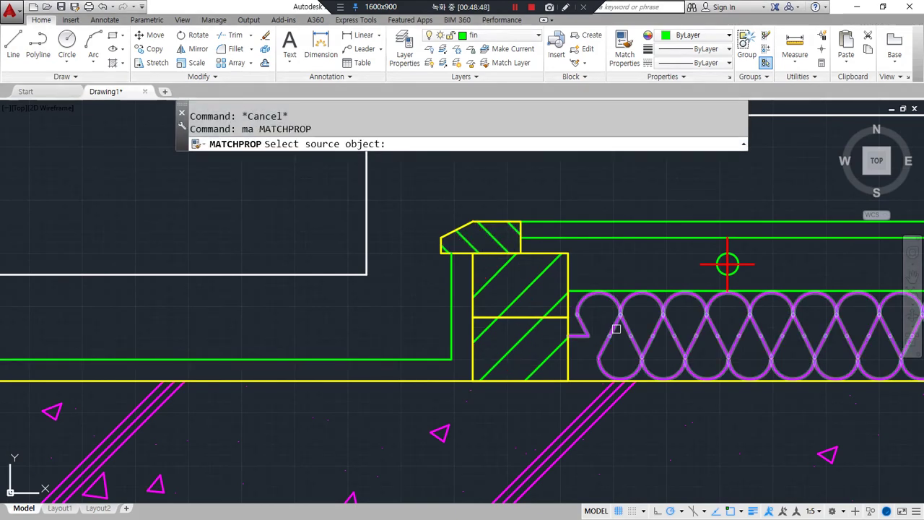
{"action": "left_click", "coordinate": [634, 313]}
{"action": "left_click", "coordinate": [530, 335]}
{"action": "left_click", "coordinate": [489, 246]}
{"action": "key", "text": "Return"}
{"action": "key", "text": "Escape"}
{"action": "key", "text": "Escape"}
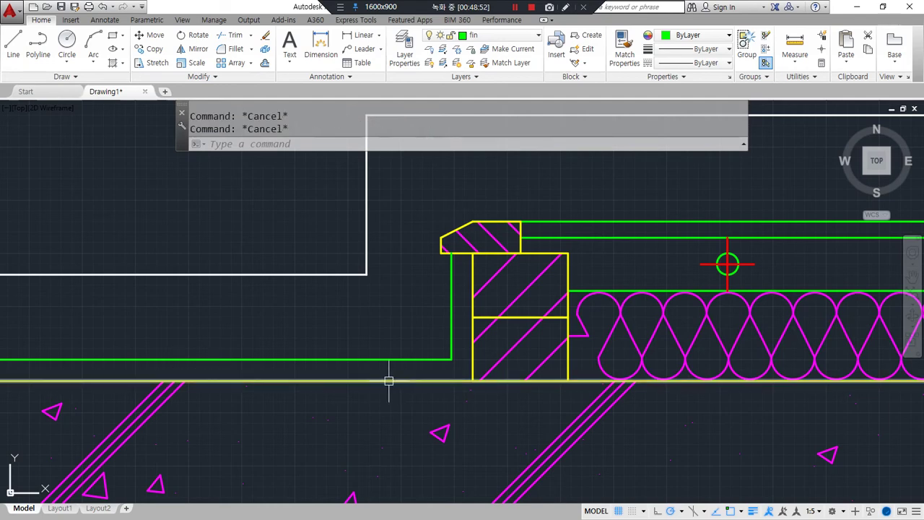
- Review the hatched brick and cap detail, the overall foundation section, and the floor build-up around the pipe symbol
{"action": "scroll", "coordinate": [476, 269], "scroll_direction": "down", "scroll_amount": 3}
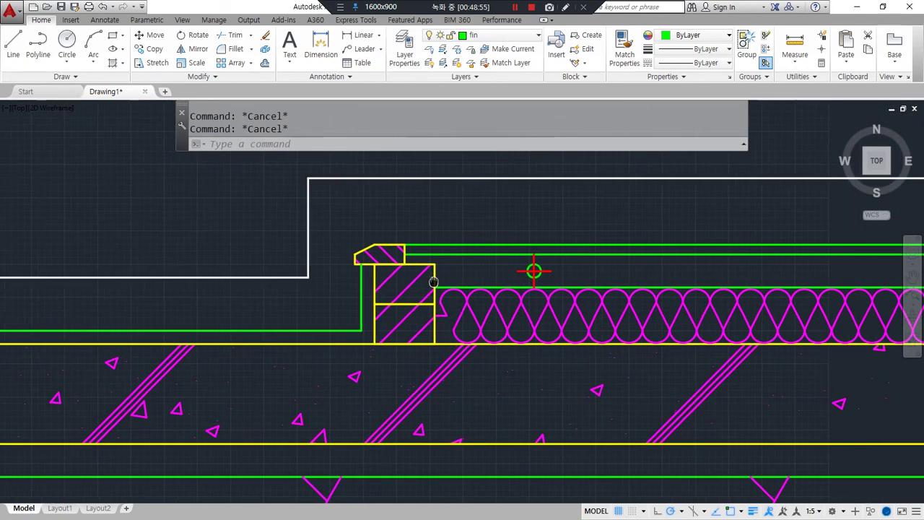
{"action": "mouse_move", "coordinate": [448, 403]}
{"action": "left_mouse_down"}
{"action": "mouse_move", "coordinate": [339, 376]}
{"action": "mouse_move", "coordinate": [433, 200]}
{"action": "mouse_move", "coordinate": [522, 379]}
{"action": "left_mouse_up"}
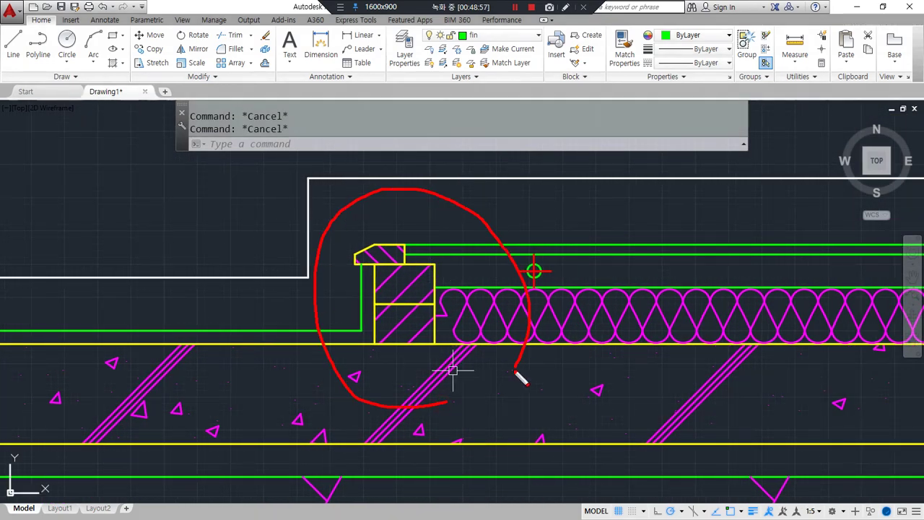
{"action": "key", "text": "Escape"}
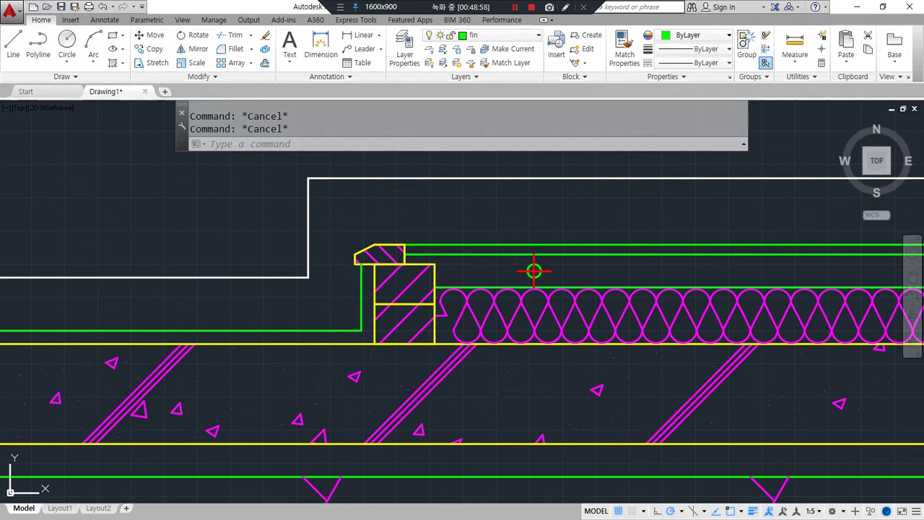
{"action": "scroll", "coordinate": [256, 337], "scroll_direction": "down", "scroll_amount": 8}
{"action": "mouse_move", "coordinate": [203, 339]}
{"action": "middle_mouse_down"}
{"action": "mouse_move", "coordinate": [349, 277]}
{"action": "mouse_move", "coordinate": [398, 240]}
{"action": "mouse_move", "coordinate": [470, 227]}
{"action": "mouse_move", "coordinate": [456, 221]}
{"action": "mouse_move", "coordinate": [475, 216]}
{"action": "middle_mouse_up"}
{"action": "scroll", "coordinate": [347, 232], "scroll_direction": "up", "scroll_amount": 2}
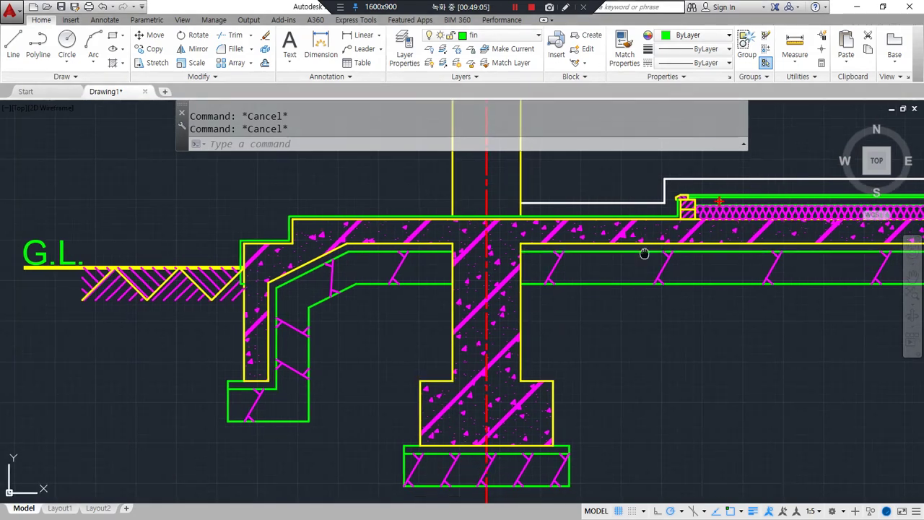
{"action": "middle_click_drag", "start_coordinate": [643, 251], "coordinate": [340, 295]}
{"action": "scroll", "coordinate": [432, 240], "scroll_direction": "up", "scroll_amount": 6}
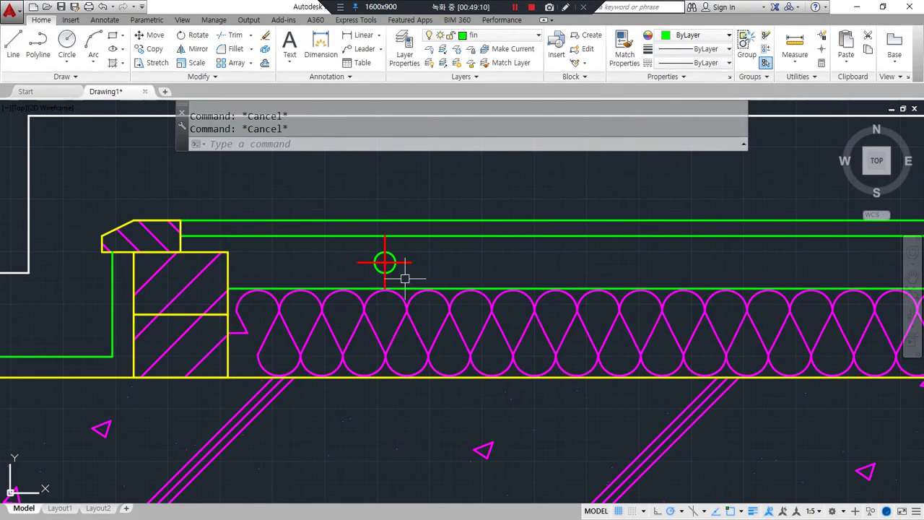
- Move the pipe symbol group horizontally by its centre onto the bricks' edge facing the insulation
{"action": "type", "text": "m"}
{"action": "key", "text": "Return"}
{"action": "left_click", "coordinate": [385, 262]}
{"action": "key", "text": "Return"}
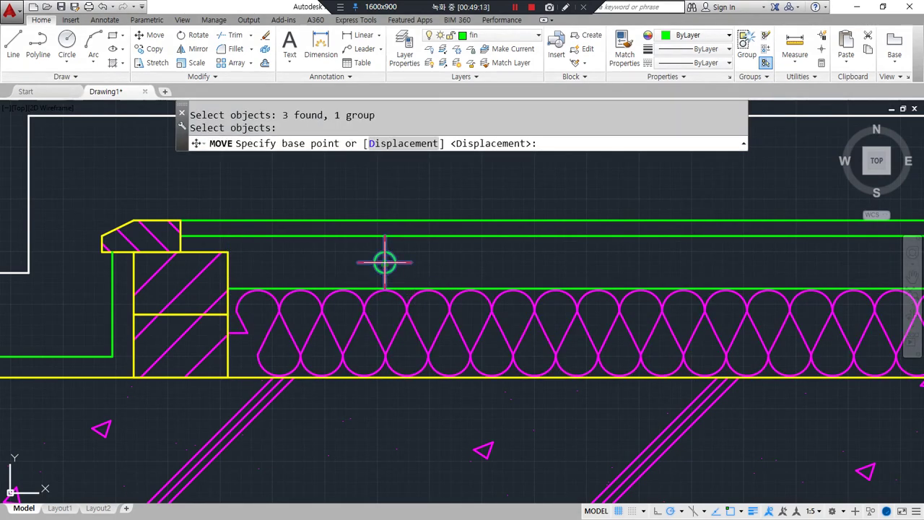
{"action": "left_click", "coordinate": [385, 262]}
{"action": "left_click", "coordinate": [225, 262]}
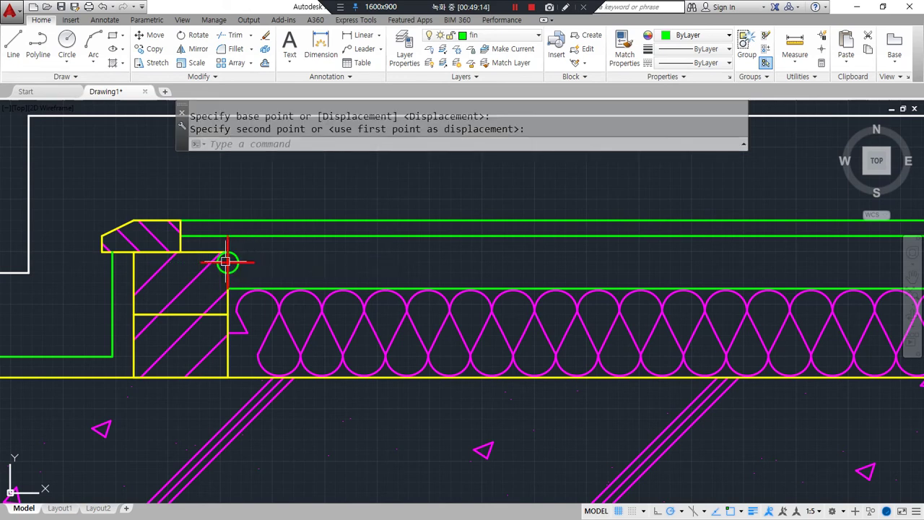
- Move the pipe symbol group 150 horizontally away from the bricks' edge over the insulation
{"action": "type", "text": "m"}
{"action": "key", "text": "Return"}
{"action": "left_click", "coordinate": [226, 262]}
{"action": "key", "text": "Return"}
{"action": "left_click", "coordinate": [226, 262]}
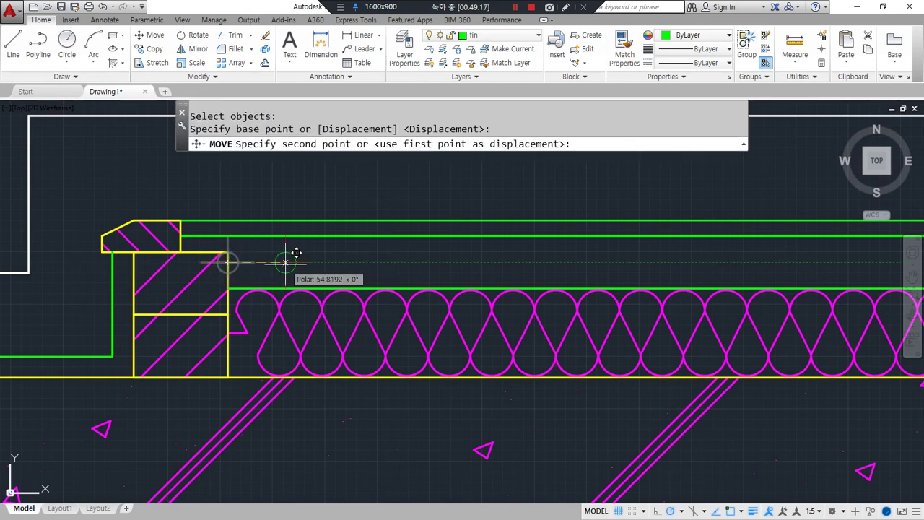
{"action": "type", "text": "15"}
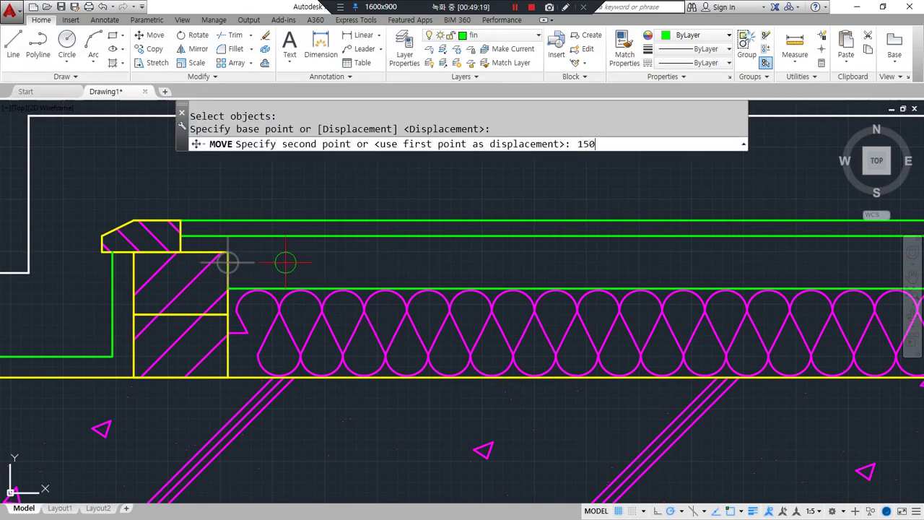
{"action": "type", "text": "0"}
{"action": "key", "text": "Return"}
{"action": "scroll", "coordinate": [361, 319], "scroll_direction": "up", "scroll_amount": 3}
{"action": "scroll", "coordinate": [309, 351], "scroll_direction": "down", "scroll_amount": 3}
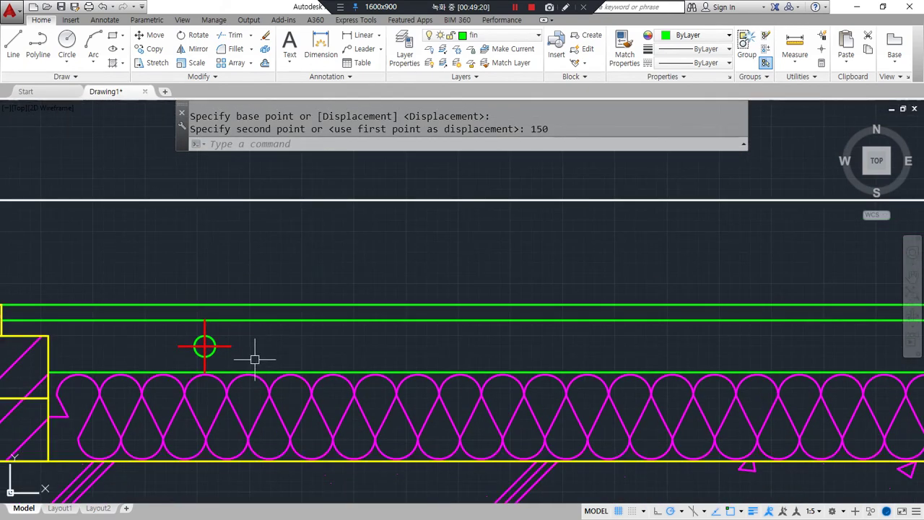
- Copy the pipe symbol from its centre as a horizontal array of 10 items spaced 250 apart along the floor build-up
{"action": "type", "text": "cp"}
{"action": "key", "text": "Return"}
{"action": "left_click", "coordinate": [205, 347]}
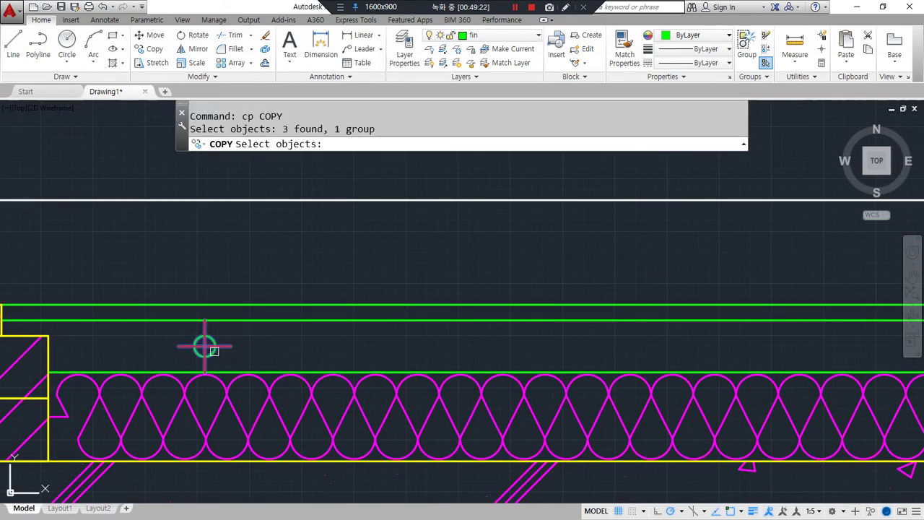
{"action": "key", "text": "Return"}
{"action": "left_click", "coordinate": [205, 346]}
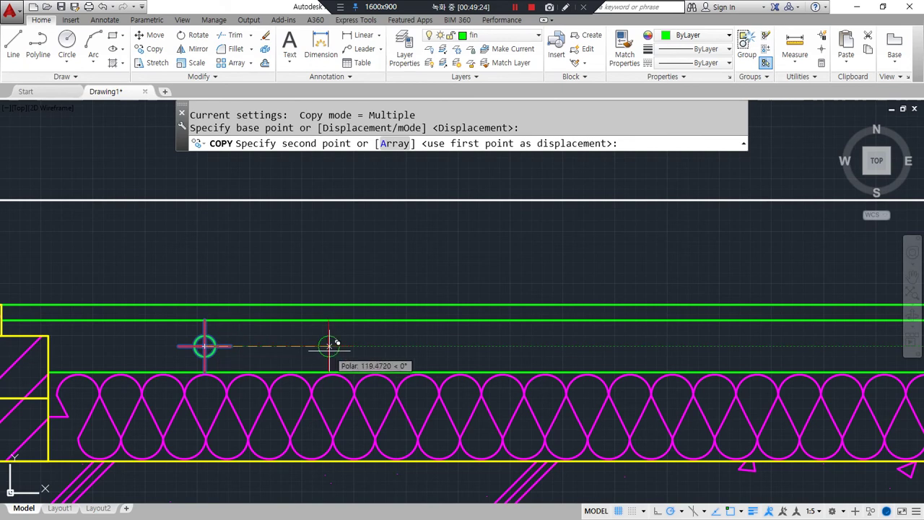
{"action": "left_click_drag", "start_coordinate": [397, 164], "coordinate": [421, 123]}
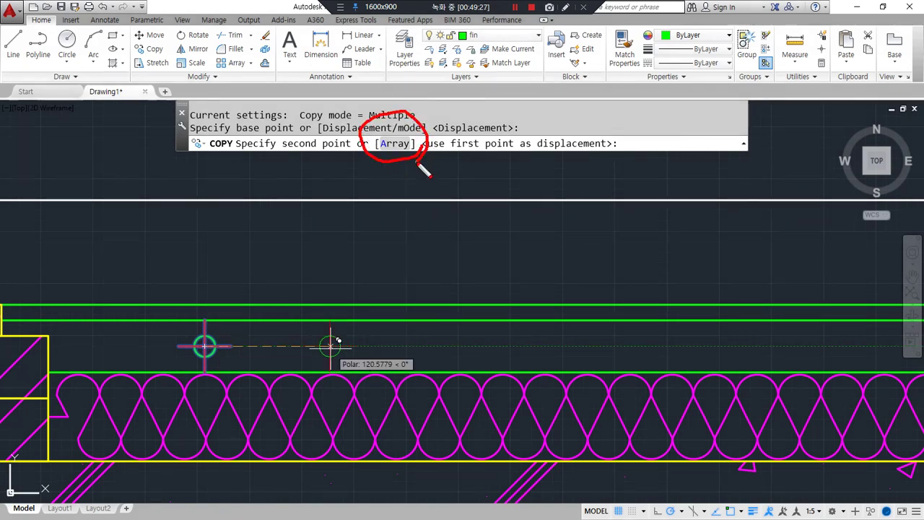
{"action": "type", "text": "A"}
{"action": "key", "text": "Return"}
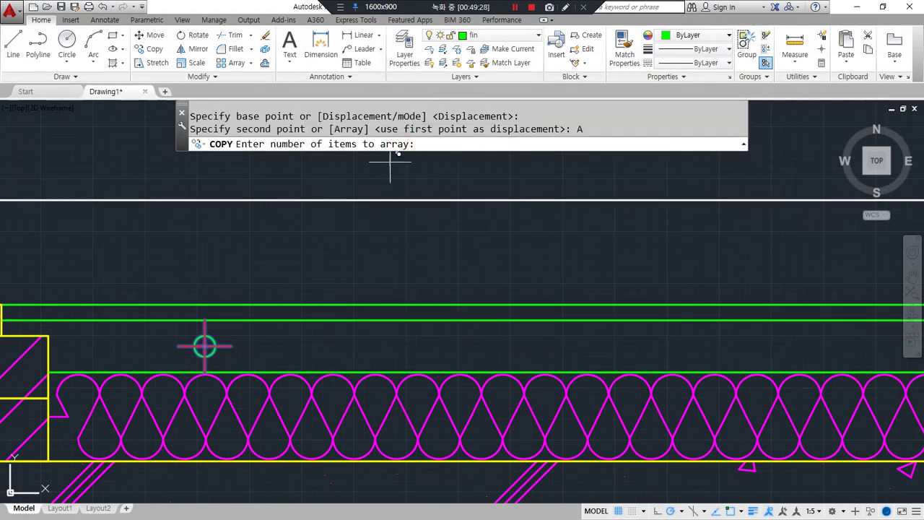
{"action": "left_click_drag", "start_coordinate": [436, 159], "coordinate": [436, 170]}
{"action": "key", "text": "Escape"}
{"action": "left_click", "coordinate": [436, 141]}
{"action": "type", "text": "10"}
{"action": "key", "text": "Return"}
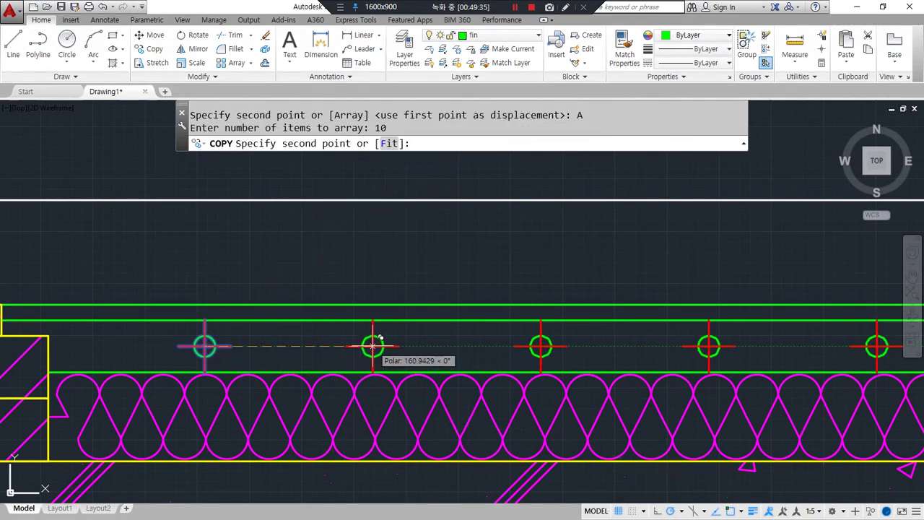
{"action": "type", "text": "250"}
{"action": "key", "text": "Return"}
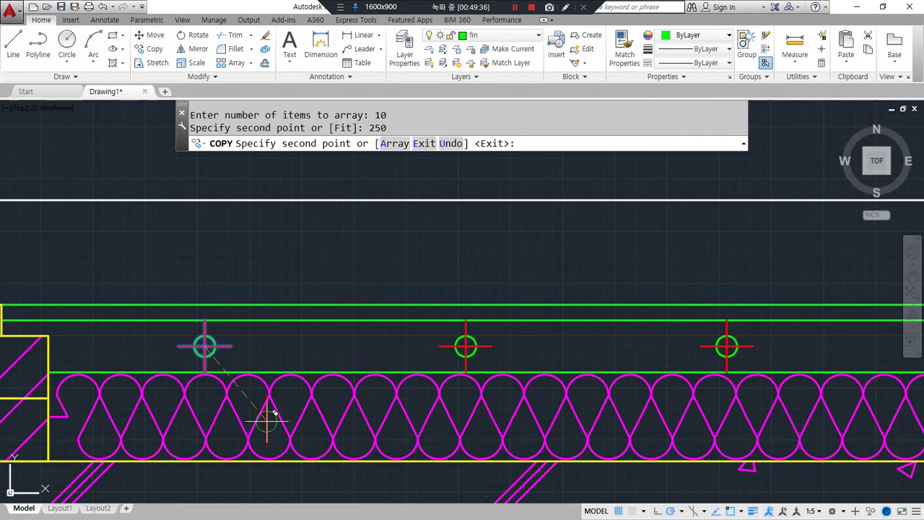
{"action": "key", "text": "Escape"}
- Review the row of heating pipes, the concrete hatches and the overall foundation section
{"action": "scroll", "coordinate": [154, 354], "scroll_direction": "down", "scroll_amount": 6}
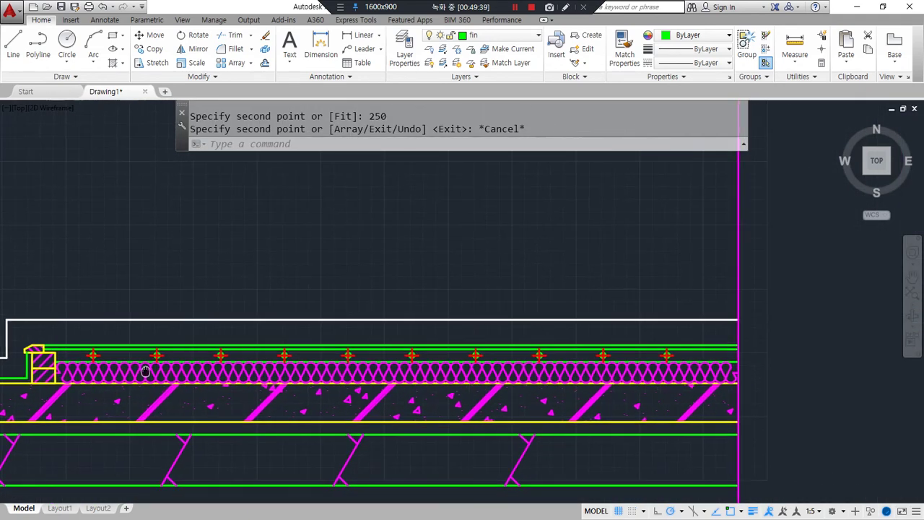
{"action": "scroll", "coordinate": [154, 354], "scroll_direction": "down", "scroll_amount": 4}
{"action": "scroll", "coordinate": [154, 354], "scroll_direction": "up", "scroll_amount": 4}
{"action": "middle_click_drag", "start_coordinate": [146, 360], "coordinate": [258, 361]}
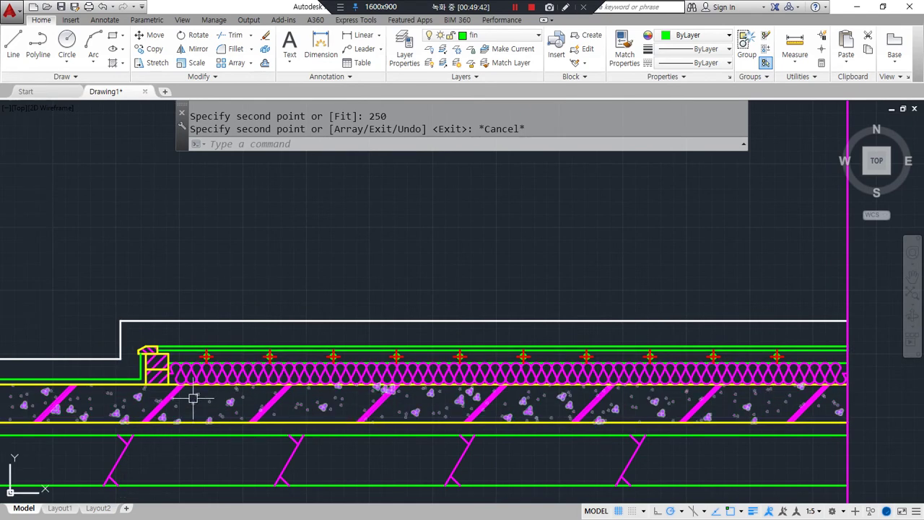
{"action": "middle_click_drag", "start_coordinate": [187, 397], "coordinate": [499, 313]}
{"action": "scroll", "coordinate": [498, 314], "scroll_direction": "down", "scroll_amount": 1}
{"action": "scroll", "coordinate": [450, 325], "scroll_direction": "down", "scroll_amount": 1}
{"action": "middle_click_drag", "start_coordinate": [380, 342], "coordinate": [460, 255]}
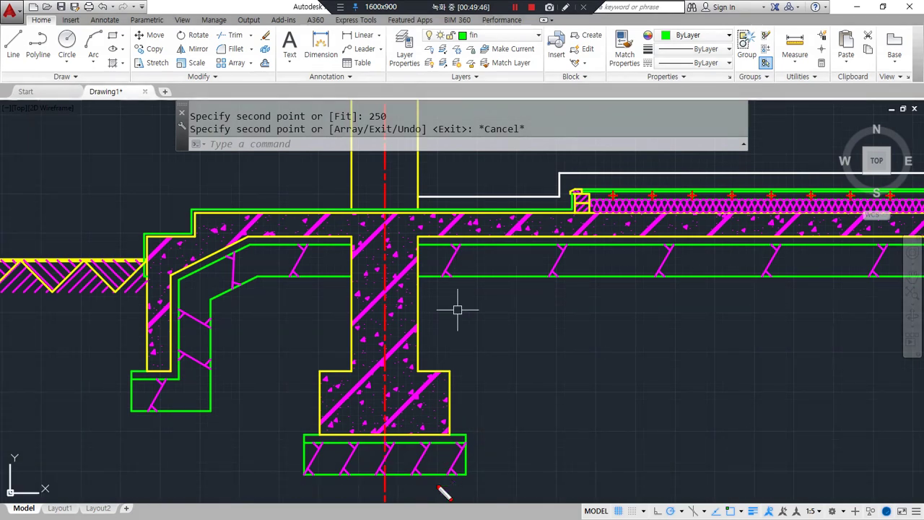
{"action": "mouse_move", "coordinate": [98, 406]}
{"action": "left_mouse_down"}
{"action": "mouse_move", "coordinate": [404, 130]}
{"action": "mouse_move", "coordinate": [581, 466]}
{"action": "mouse_move", "coordinate": [398, 499]}
{"action": "left_mouse_up"}
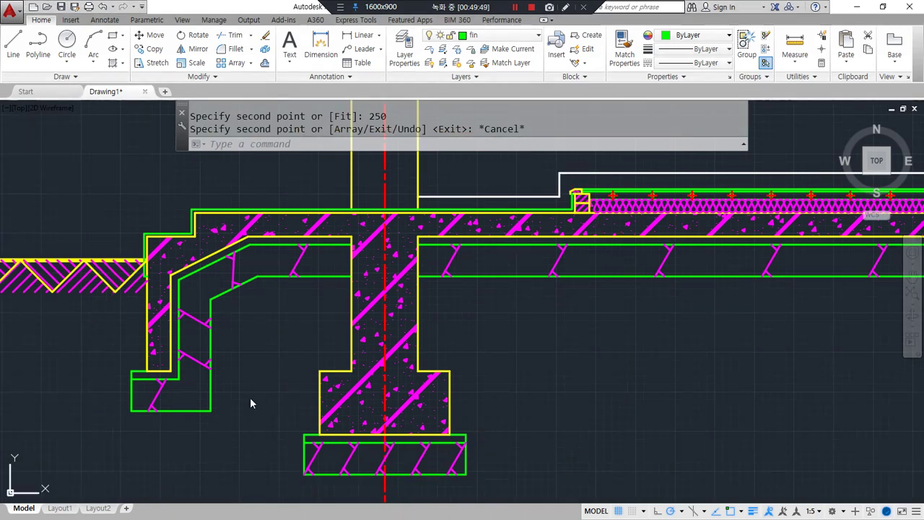
{"action": "scroll", "coordinate": [271, 357], "scroll_direction": "down", "scroll_amount": 2}
{"action": "middle_click_drag", "start_coordinate": [272, 355], "coordinate": [320, 350]}
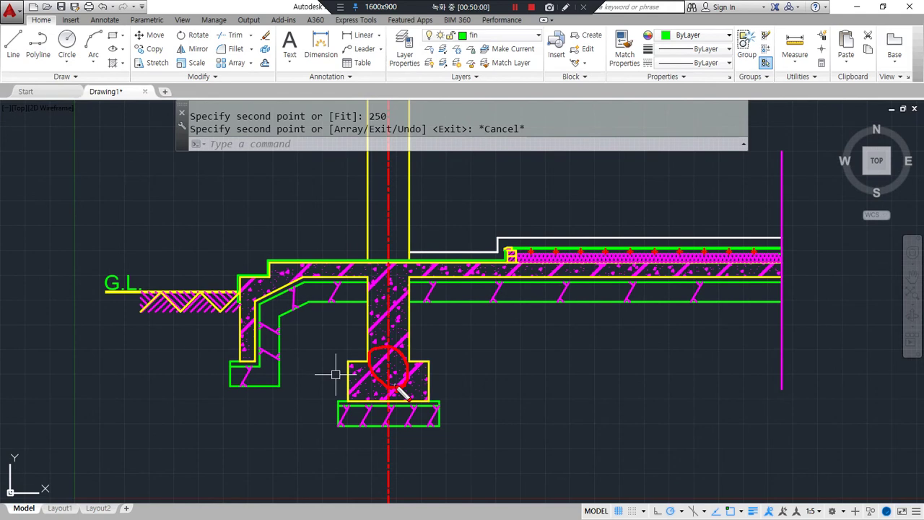
{"action": "key", "text": "Escape"}
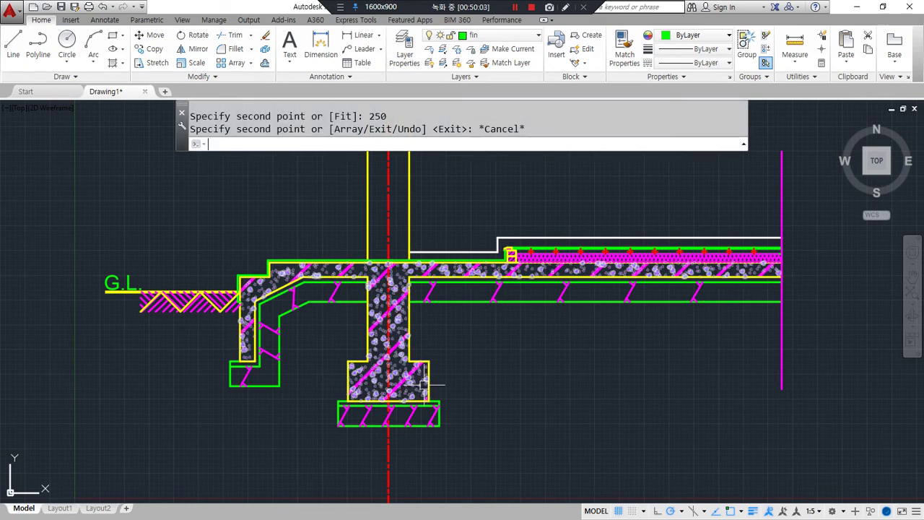
- Change the colour of the hat layer to blue
{"action": "left_click", "coordinate": [402, 56]}
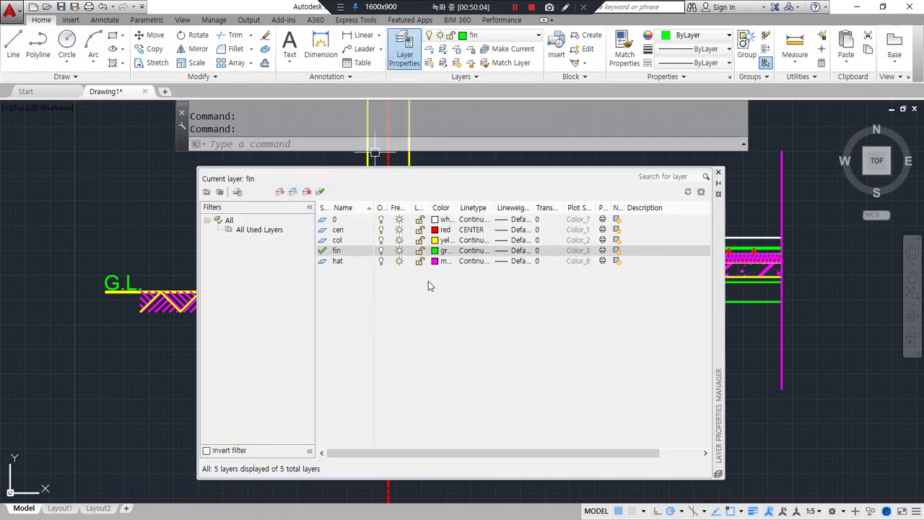
{"action": "left_click", "coordinate": [434, 262]}
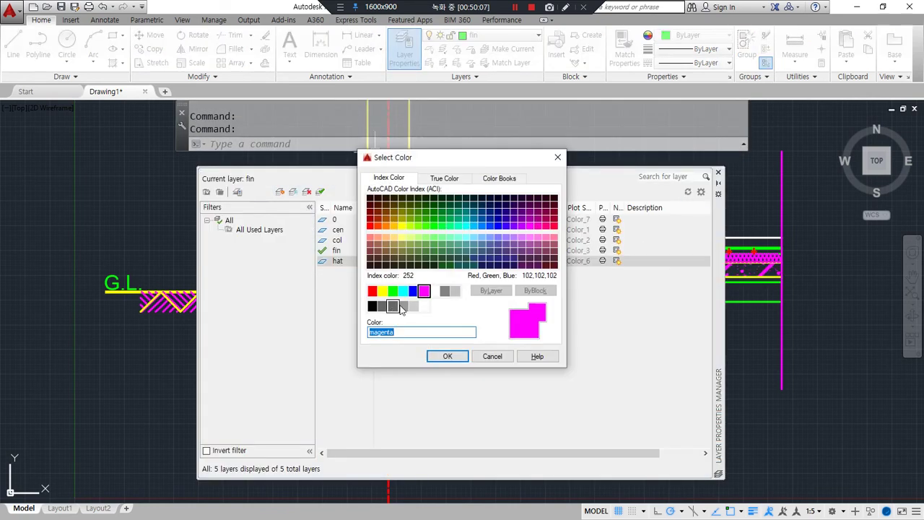
{"action": "left_click", "coordinate": [413, 292]}
{"action": "left_click", "coordinate": [447, 356]}
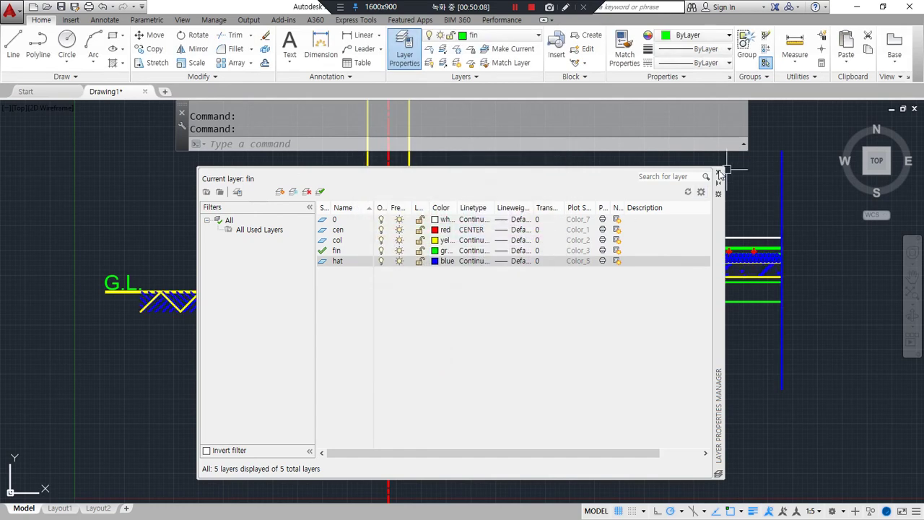
{"action": "left_click", "coordinate": [718, 173]}
- Review the recoloured hatches at the ground line, footing, floor slab and heated floor build-up
{"action": "scroll", "coordinate": [422, 289], "scroll_direction": "up", "scroll_amount": 2}
{"action": "scroll", "coordinate": [467, 371], "scroll_direction": "up", "scroll_amount": 5}
{"action": "scroll", "coordinate": [354, 392], "scroll_direction": "down", "scroll_amount": 5}
{"action": "scroll", "coordinate": [221, 285], "scroll_direction": "up", "scroll_amount": 1}
{"action": "scroll", "coordinate": [221, 285], "scroll_direction": "up", "scroll_amount": 2}
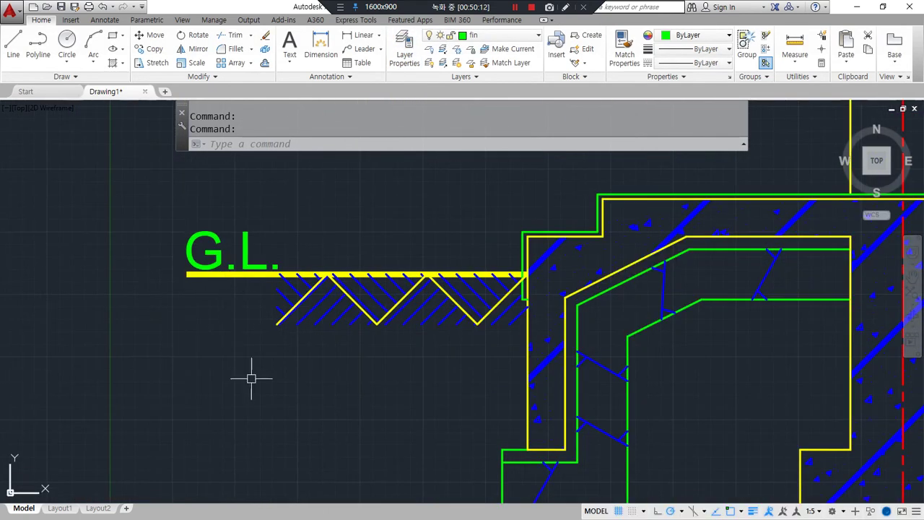
{"action": "mouse_move", "coordinate": [299, 359]}
{"action": "left_mouse_down"}
{"action": "mouse_move", "coordinate": [237, 174]}
{"action": "mouse_move", "coordinate": [304, 342]}
{"action": "left_mouse_up"}
{"action": "key", "text": "Escape"}
{"action": "middle_click_drag", "start_coordinate": [418, 335], "coordinate": [210, 345]}
{"action": "key", "text": "ctrl+alt+d"}
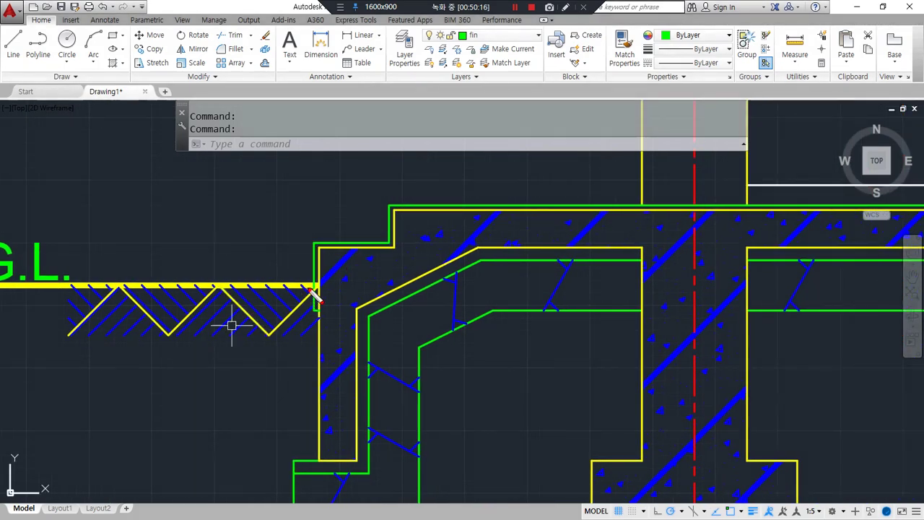
{"action": "mouse_move", "coordinate": [478, 363]}
{"action": "middle_mouse_down"}
{"action": "mouse_move", "coordinate": [464, 325]}
{"action": "mouse_move", "coordinate": [284, 320]}
{"action": "middle_mouse_up"}
{"action": "middle_click_drag", "start_coordinate": [561, 313], "coordinate": [339, 320]}
{"action": "mouse_move", "coordinate": [462, 334]}
{"action": "middle_mouse_down"}
{"action": "mouse_move", "coordinate": [377, 334]}
{"action": "mouse_move", "coordinate": [293, 383]}
{"action": "middle_mouse_up"}
{"action": "scroll", "coordinate": [340, 406], "scroll_direction": "down", "scroll_amount": 4}
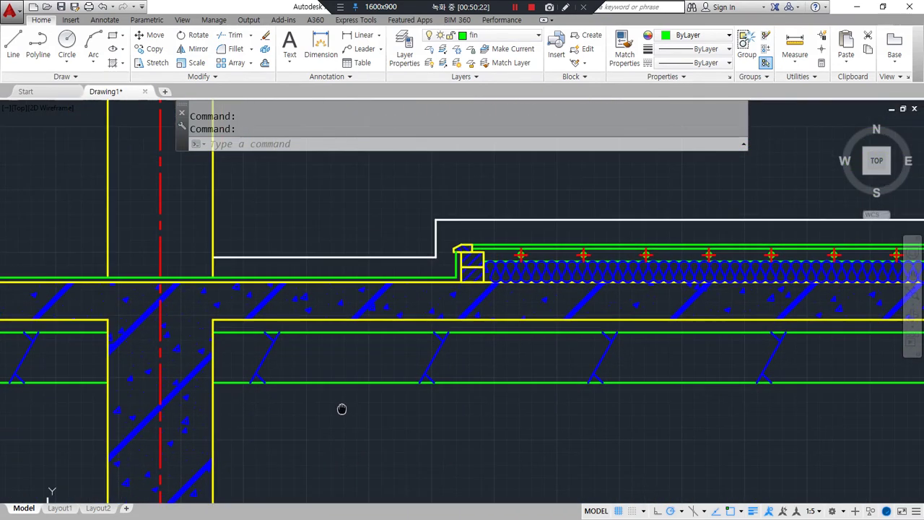
{"action": "mouse_move", "coordinate": [290, 450]}
{"action": "middle_mouse_down"}
{"action": "mouse_move", "coordinate": [407, 310]}
{"action": "mouse_move", "coordinate": [500, 412]}
{"action": "middle_mouse_up"}
- Select two leftover objects with a selection window and erase them
{"action": "mouse_move", "coordinate": [471, 476]}
{"action": "left_mouse_down"}
{"action": "mouse_move", "coordinate": [397, 495]}
{"action": "mouse_move", "coordinate": [580, 430]}
{"action": "mouse_move", "coordinate": [487, 484]}
{"action": "left_mouse_up"}
{"action": "left_click_drag", "start_coordinate": [660, 204], "coordinate": [656, 148]}
{"action": "left_click_drag", "start_coordinate": [666, 187], "coordinate": [653, 200]}
{"action": "key", "text": "Escape"}
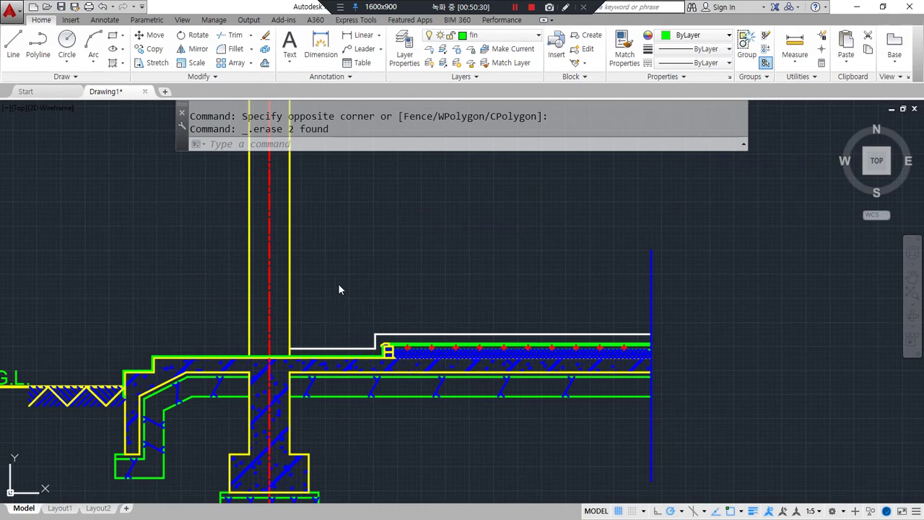
- Examine the slab top and floor finish lines beside the brick step to choose the reference for the 2400 ceiling height
{"action": "middle_click_drag", "start_coordinate": [452, 282], "coordinate": [462, 330]}
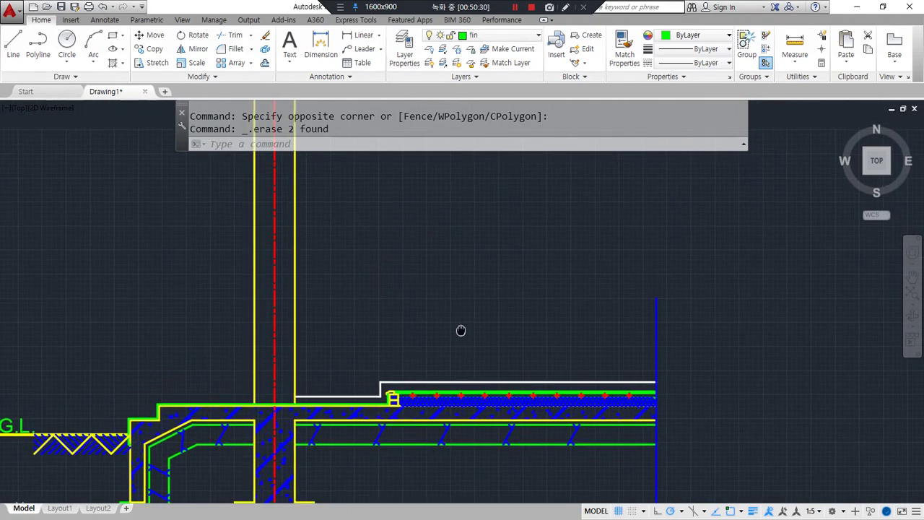
{"action": "left_click_drag", "start_coordinate": [126, 215], "coordinate": [605, 214]}
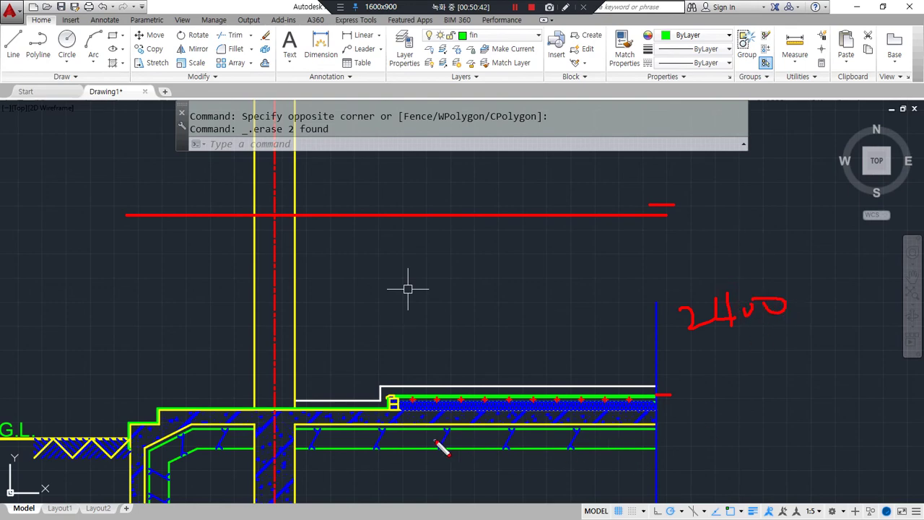
{"action": "scroll", "coordinate": [397, 405], "scroll_direction": "up", "scroll_amount": 6}
{"action": "middle_click_drag", "start_coordinate": [433, 404], "coordinate": [481, 343]}
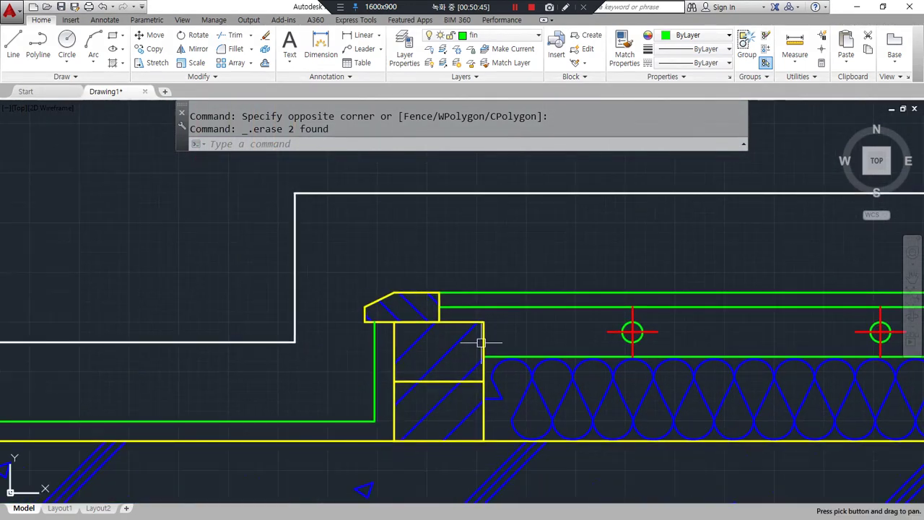
{"action": "left_click_drag", "start_coordinate": [299, 441], "coordinate": [257, 441]}
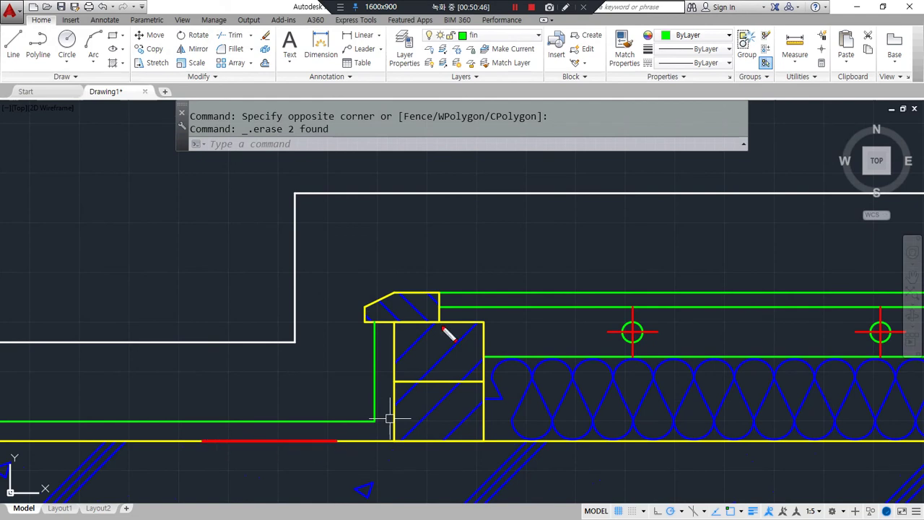
{"action": "left_click_drag", "start_coordinate": [464, 292], "coordinate": [578, 291]}
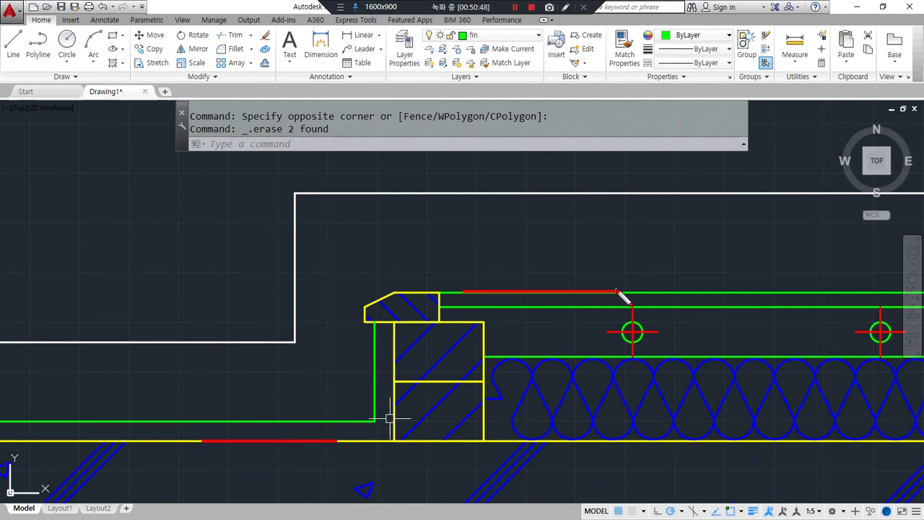
{"action": "key", "text": "Escape"}
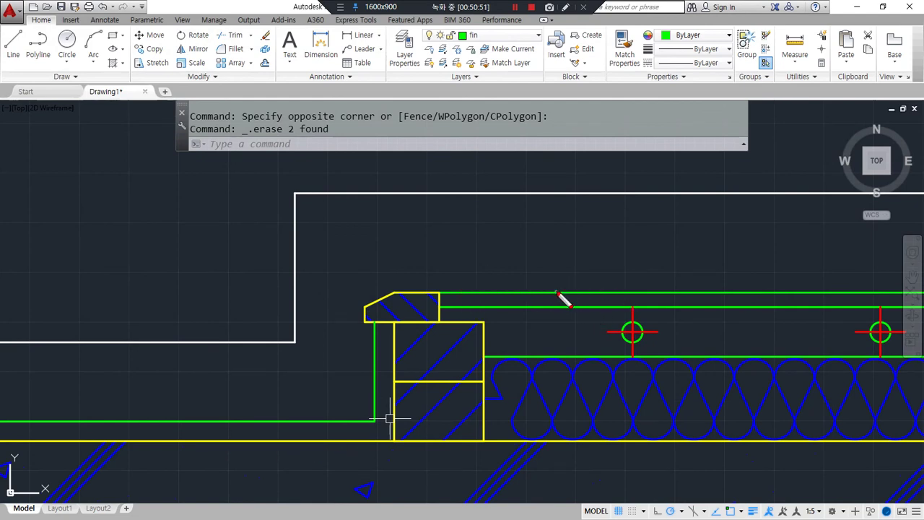
{"action": "mouse_move", "coordinate": [556, 302]}
{"action": "left_mouse_down"}
{"action": "mouse_move", "coordinate": [538, 219]}
{"action": "mouse_move", "coordinate": [561, 227]}
{"action": "left_mouse_up"}
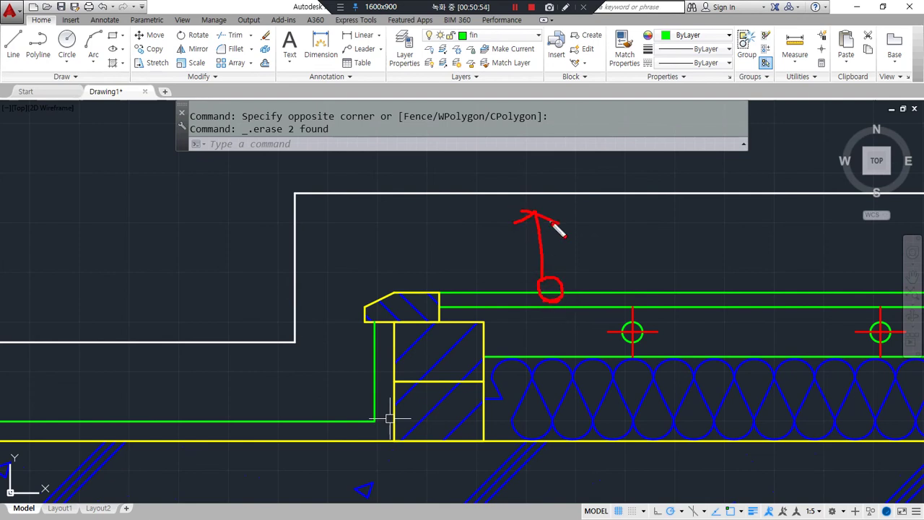
{"action": "key", "text": "Escape"}
{"action": "left_click_drag", "start_coordinate": [518, 292], "coordinate": [685, 293]}
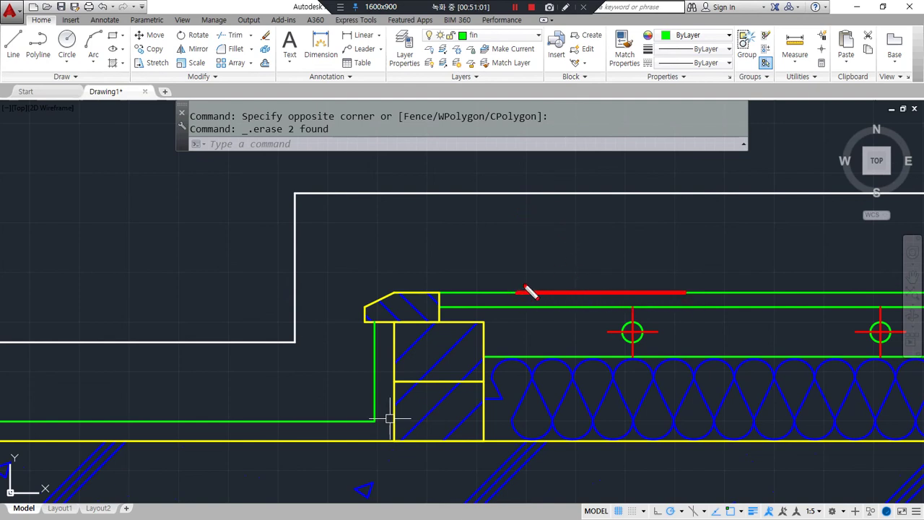
{"action": "key", "text": "Escape"}
- Offset the uppermost floor finish line upward by 2400 to create the ceiling line
{"action": "type", "text": "o"}
{"action": "key", "text": "Return"}
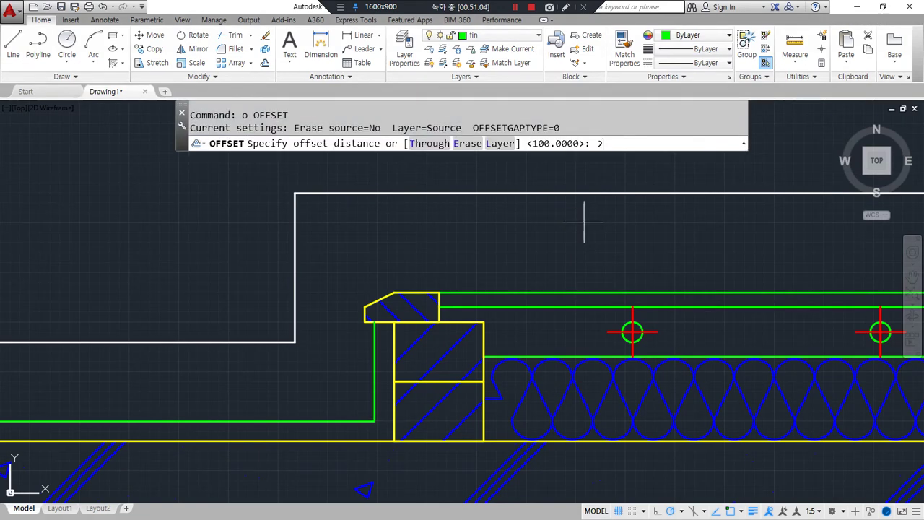
{"action": "key", "text": "Return"}
{"action": "left_click", "coordinate": [534, 292]}
{"action": "left_click", "coordinate": [520, 255]}
{"action": "key", "text": "Return"}
{"action": "scroll", "coordinate": [515, 258], "scroll_direction": "down", "scroll_amount": 7}
{"action": "middle_click_drag", "start_coordinate": [515, 258], "coordinate": [423, 479]}
{"action": "scroll", "coordinate": [428, 368], "scroll_direction": "down", "scroll_amount": 2}
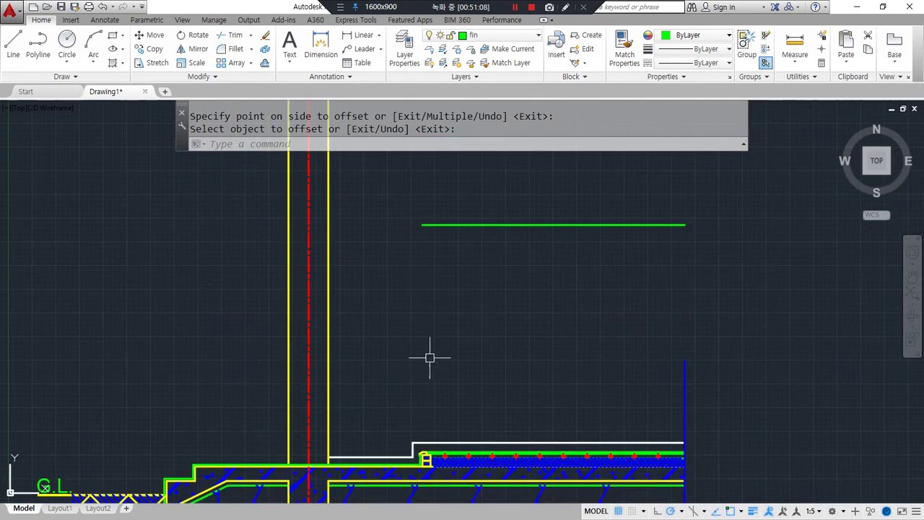
- Extend the ceiling line to the inner face of the yellow wall
{"action": "type", "text": "ex"}
{"action": "key", "text": "Return"}
{"action": "key", "text": "Return"}
{"action": "left_click", "coordinate": [455, 246]}
{"action": "left_click", "coordinate": [447, 205]}
{"action": "key", "text": "Return"}
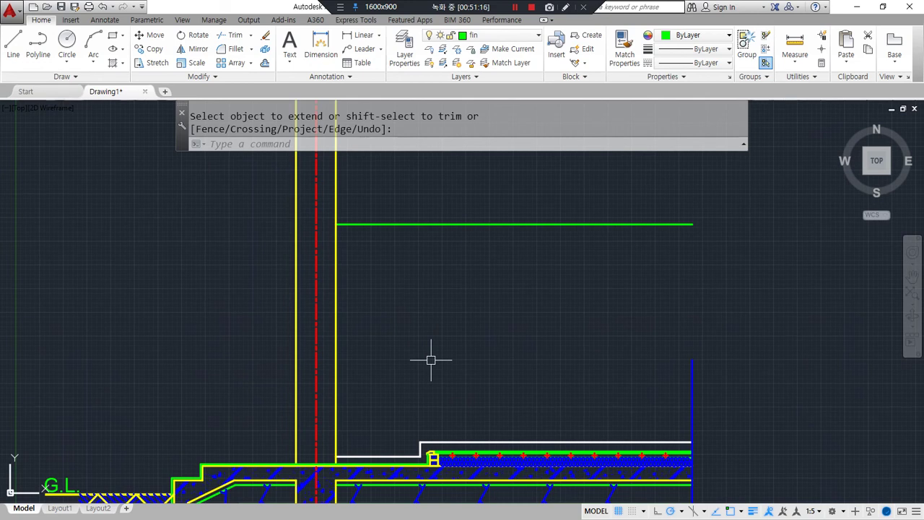
- Offset the ceiling line upward by 6 to give the ceiling finish its thickness
{"action": "scroll", "coordinate": [353, 199], "scroll_direction": "up", "scroll_amount": 4}
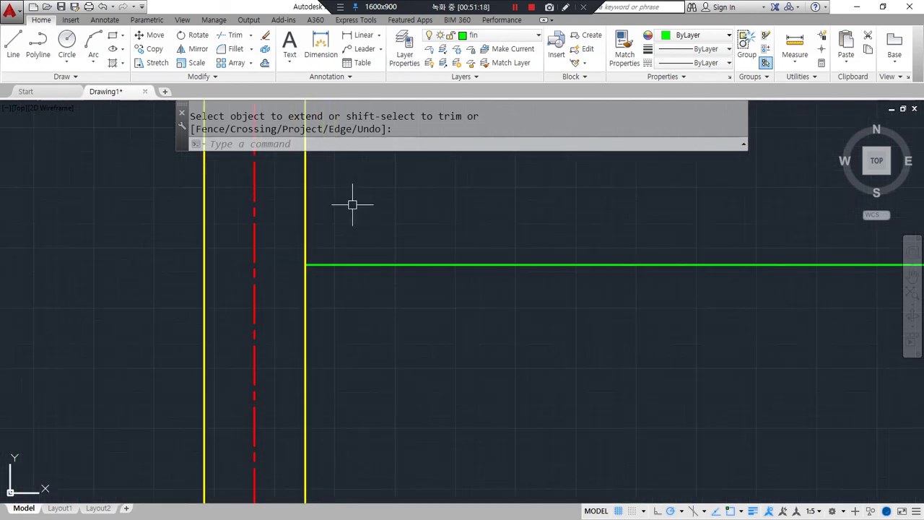
{"action": "type", "text": "offset"}
{"action": "key", "text": "Return"}
{"action": "type", "text": "6"}
{"action": "key", "text": "Return"}
{"action": "left_click", "coordinate": [351, 263]}
{"action": "left_click", "coordinate": [354, 241]}
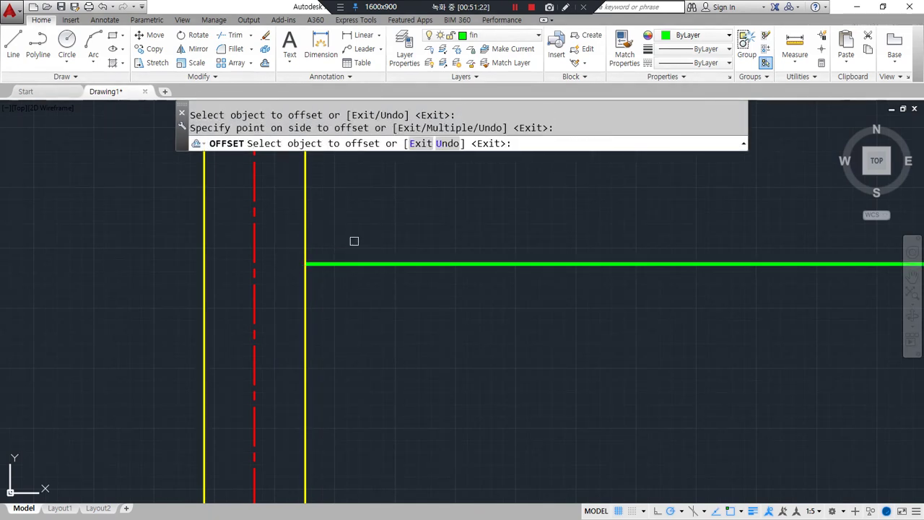
- Erase the upper of the two close ceiling lines beside the yellow wall
{"action": "key", "text": "Return"}
{"action": "scroll", "coordinate": [304, 268], "scroll_direction": "up", "scroll_amount": 5}
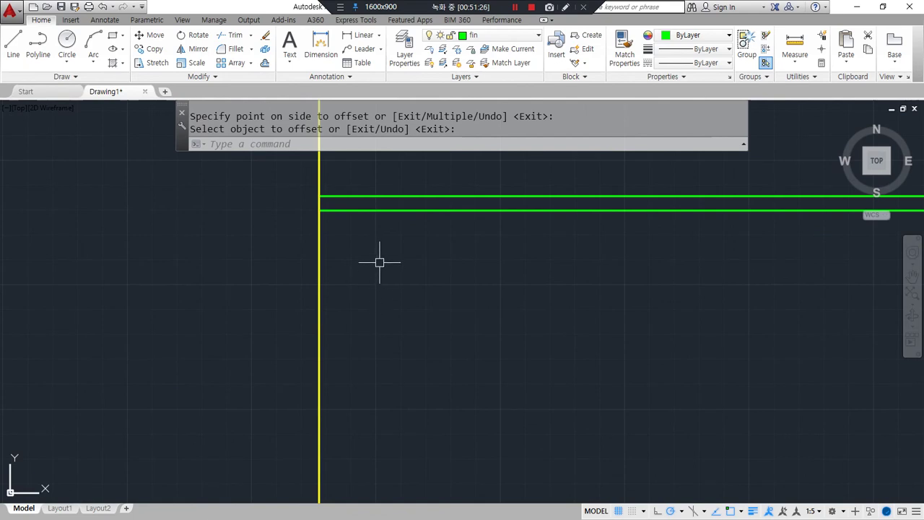
{"action": "left_click", "coordinate": [394, 201]}
{"action": "left_click", "coordinate": [382, 184]}
{"action": "type", "text": "e"}
{"action": "key", "text": "Return"}
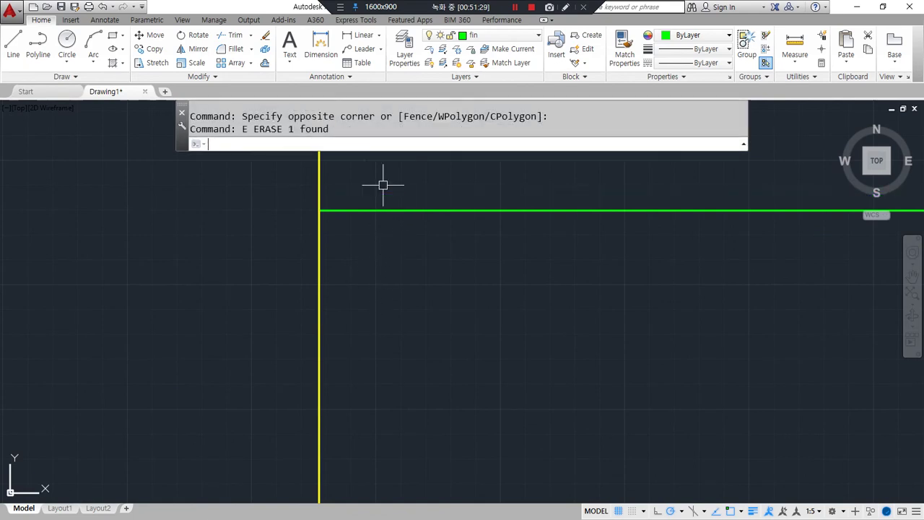
- Offset the remaining ceiling line upward by 10 to give the ceiling finish its thickness
{"action": "type", "text": "o"}
{"action": "key", "text": "Return"}
{"action": "type", "text": "10"}
{"action": "key", "text": "Return"}
{"action": "left_click", "coordinate": [363, 211]}
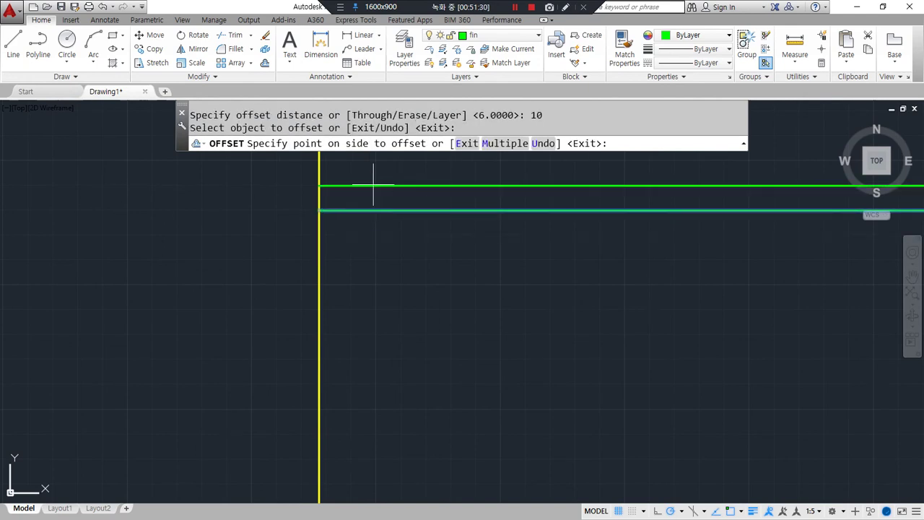
{"action": "left_click", "coordinate": [371, 190]}
{"action": "key", "text": "Return"}
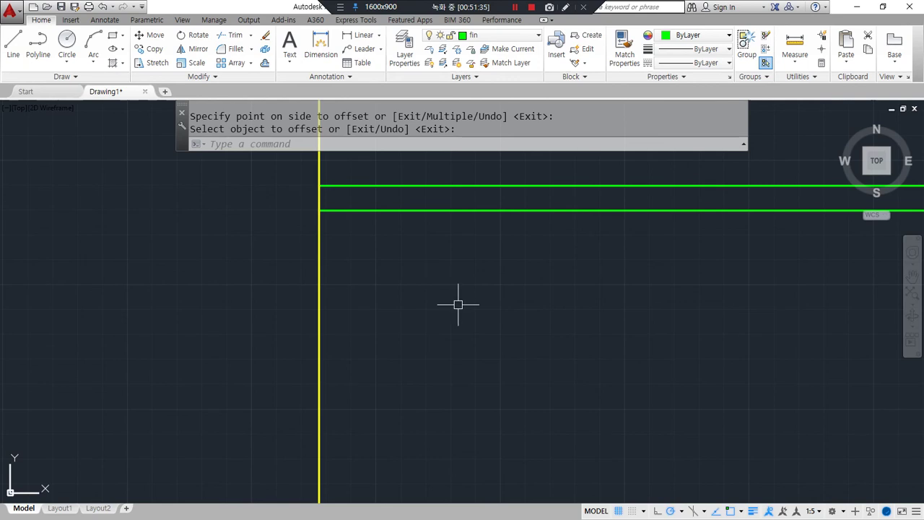
- Draw a 36 by 36 rectangle below the lower ceiling line, starting where it meets the yellow wall line
{"action": "left_click_drag", "start_coordinate": [529, 367], "coordinate": [436, 314]}
{"action": "left_click_drag", "start_coordinate": [335, 273], "coordinate": [392, 280]}
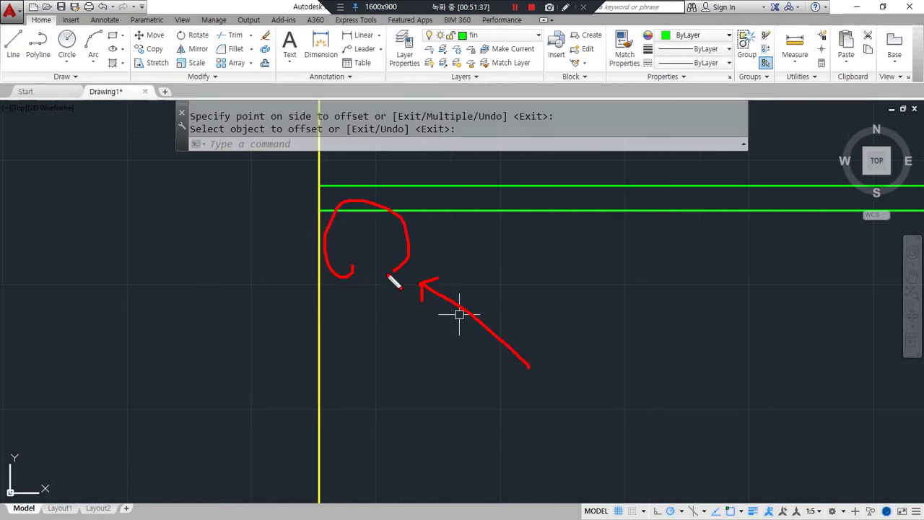
{"action": "type", "text": "rec"}
{"action": "key", "text": "Return"}
{"action": "left_click", "coordinate": [322, 212]}
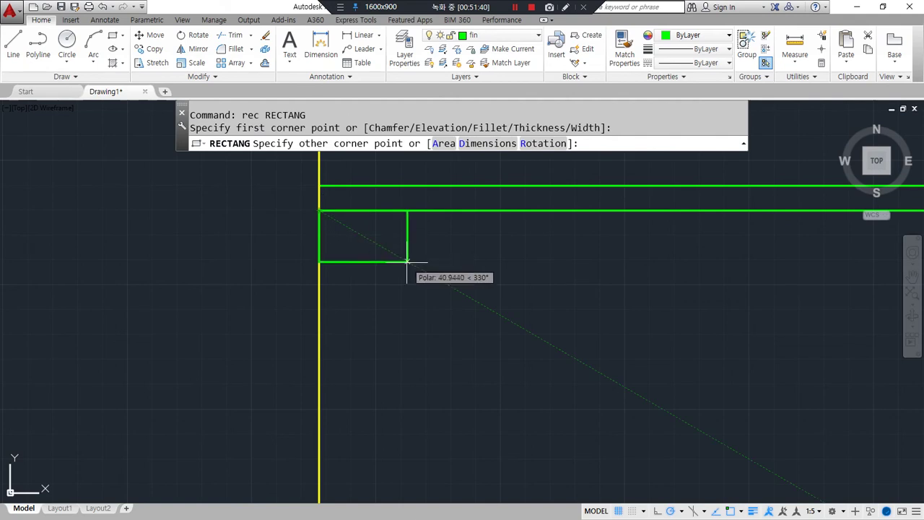
{"action": "type", "text": "@36,-36"}
{"action": "key", "text": "Return"}
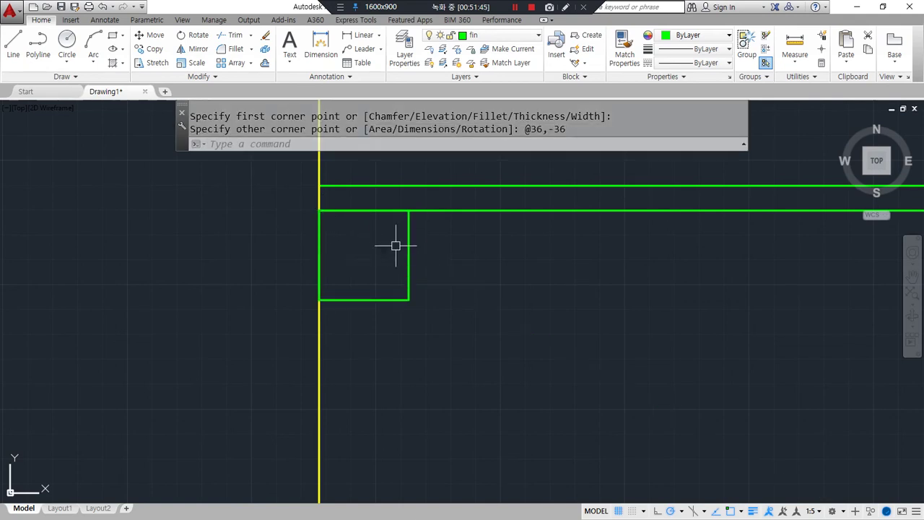
{"action": "type", "text": "l"}
{"action": "key", "text": "Return"}
{"action": "left_click", "coordinate": [409, 211]}
{"action": "key", "text": "Escape"}
- Draw a diagonal line across the square below the ceiling, from its upper-right corner to its lower-left corner
{"action": "key", "text": "Return"}
{"action": "left_click", "coordinate": [408, 211]}
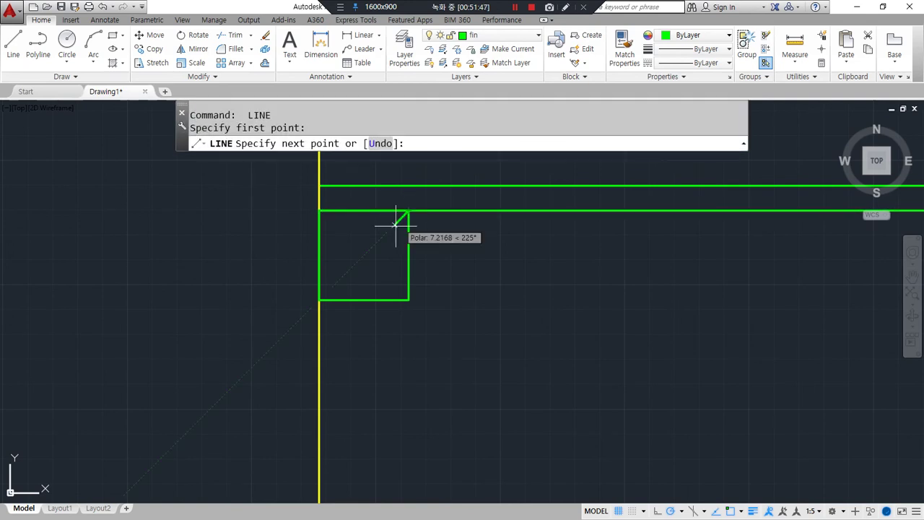
{"action": "left_click", "coordinate": [319, 299]}
{"action": "key", "text": "Return"}
{"action": "left_click", "coordinate": [439, 312]}
{"action": "key", "text": "Escape"}
{"action": "key", "text": "Escape"}
{"action": "key", "text": "Escape"}
- Match the properties of the yellow wall line onto the square below the ceiling
{"action": "type", "text": "ma"}
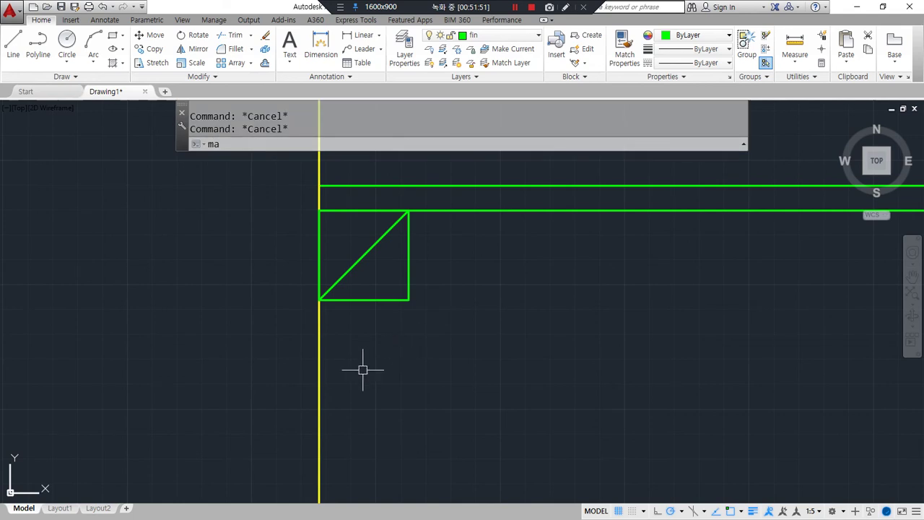
{"action": "key", "text": "Return"}
{"action": "left_click", "coordinate": [320, 354]}
{"action": "left_click", "coordinate": [385, 300]}
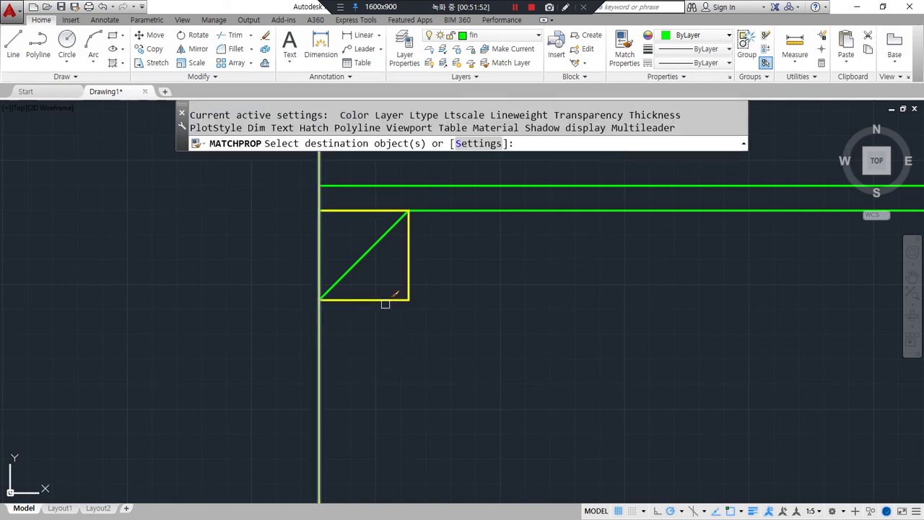
{"action": "key", "text": "Return"}
- Move the diagonal line of the lower square to the hat layer
{"action": "left_click", "coordinate": [380, 270]}
{"action": "left_click", "coordinate": [367, 237]}
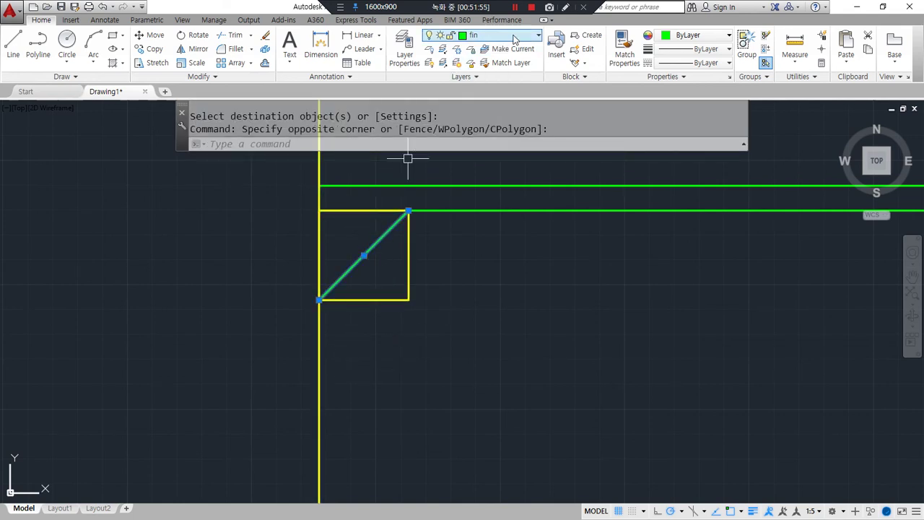
{"action": "left_click", "coordinate": [505, 35]}
{"action": "left_click", "coordinate": [478, 104]}
{"action": "key", "text": "Escape"}
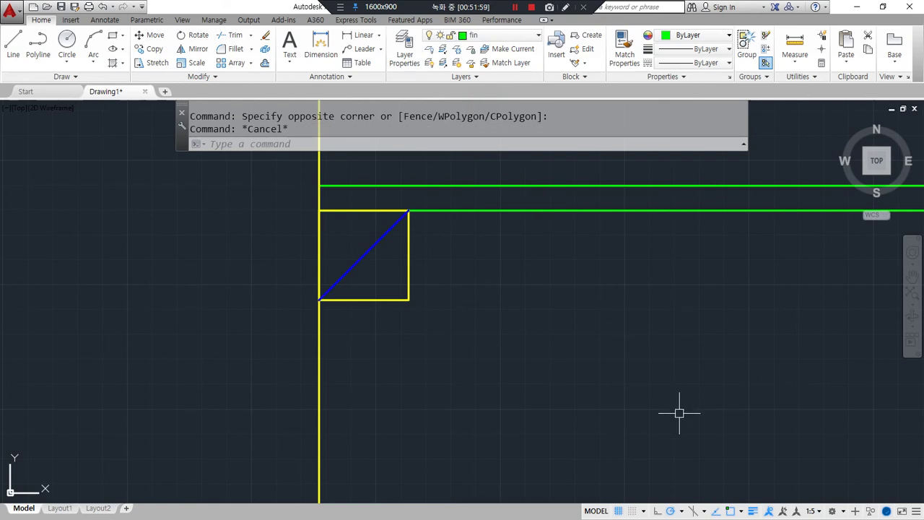
- Draw a 45 by 45 rectangle above the upper ceiling line, starting where it meets the yellow wall line
{"action": "middle_click_drag", "start_coordinate": [518, 337], "coordinate": [500, 419]}
{"action": "type", "text": "rec"}
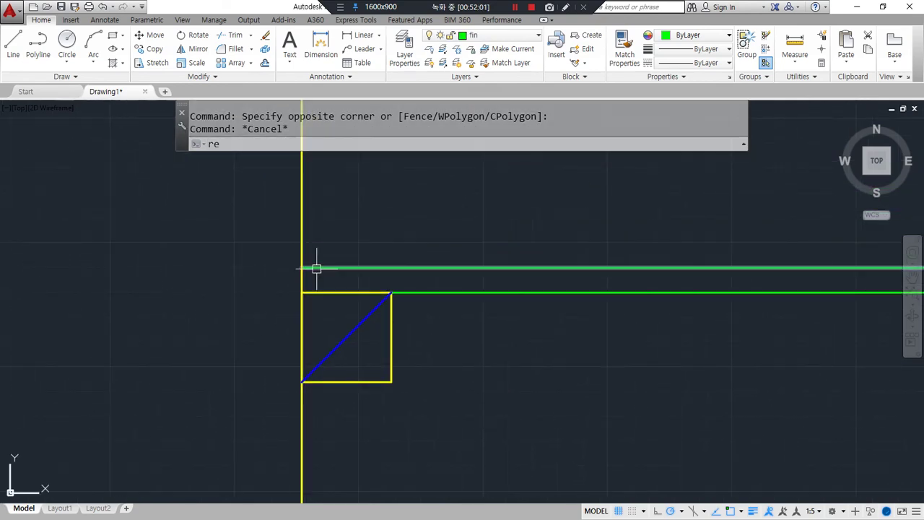
{"action": "key", "text": "Return"}
{"action": "left_click", "coordinate": [302, 268]}
{"action": "type", "text": "@"}
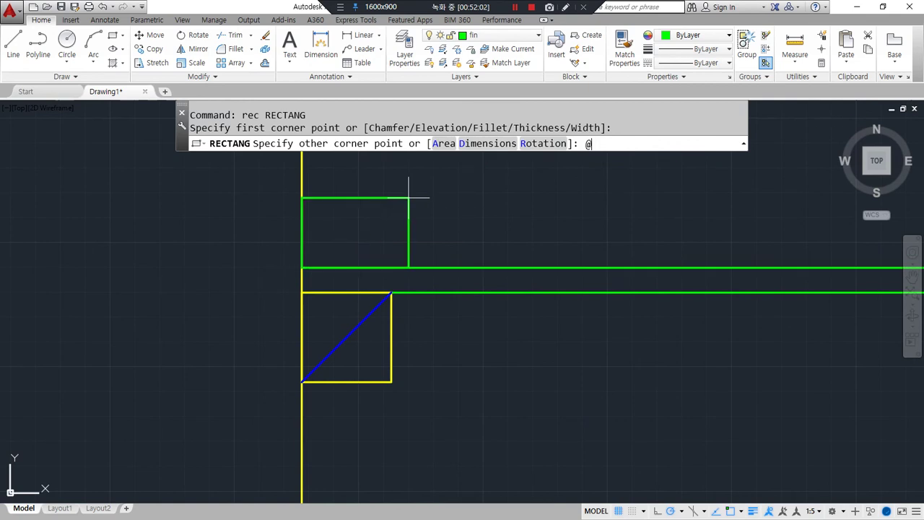
{"action": "type", "text": "45,45"}
{"action": "key", "text": "Return"}
{"action": "middle_click_drag", "start_coordinate": [415, 245], "coordinate": [361, 288]}
{"action": "key", "text": "Return"}
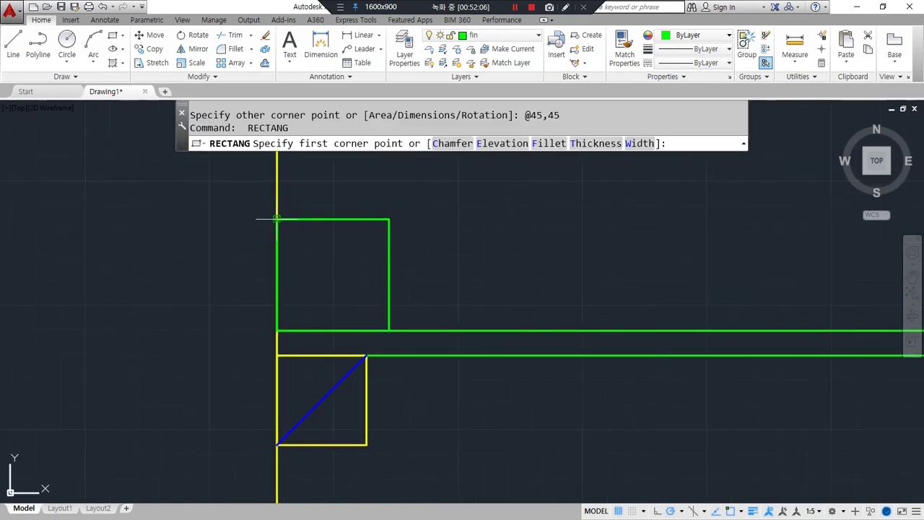
{"action": "left_click", "coordinate": [277, 218]}
{"action": "key", "text": "Escape"}
- Draw a diagonal line across the square above the ceiling, from its upper-left corner to its lower-right corner
{"action": "type", "text": "l"}
{"action": "key", "text": "Return"}
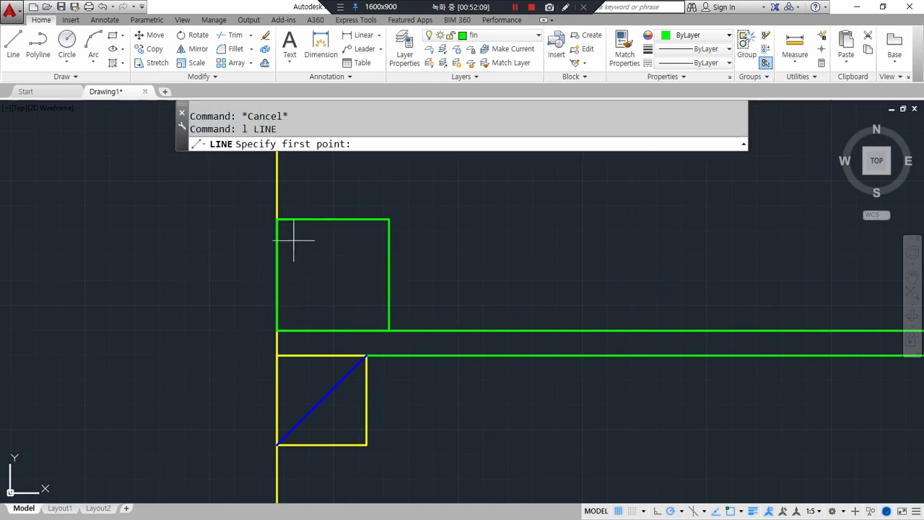
{"action": "left_click", "coordinate": [279, 218]}
{"action": "left_click", "coordinate": [387, 325]}
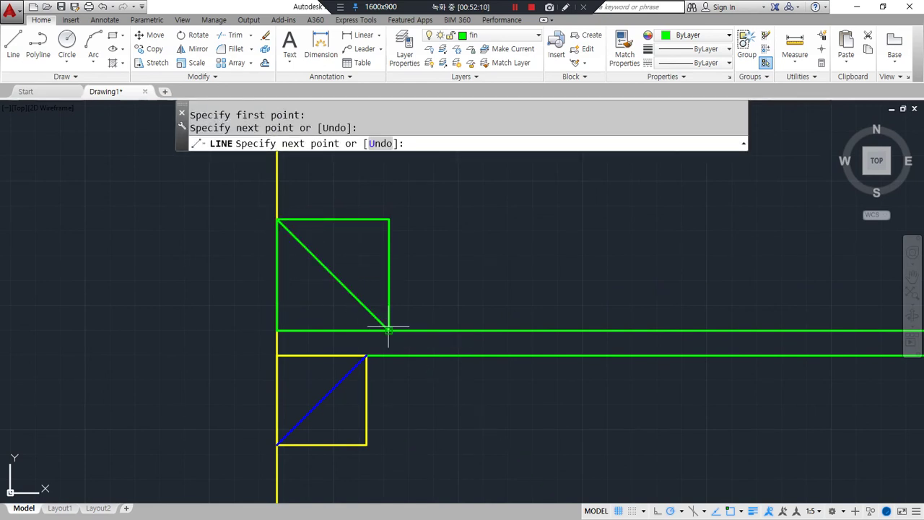
{"action": "key", "text": "Return"}
- Match the properties of the lower square's diagonal onto the upper square's diagonal
{"action": "type", "text": "ma"}
{"action": "key", "text": "Return"}
{"action": "left_click", "coordinate": [333, 388]}
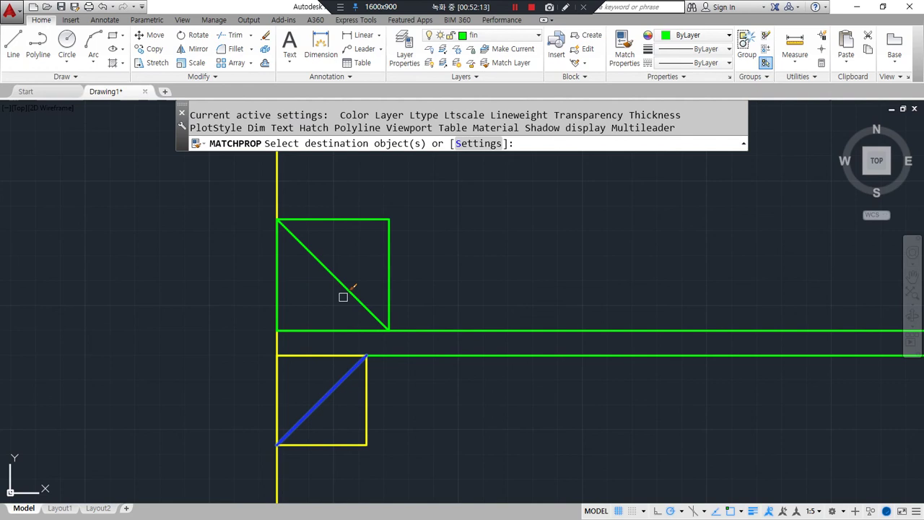
{"action": "left_click_drag", "start_coordinate": [343, 292], "coordinate": [337, 273]}
{"action": "key", "text": "Return"}
- Change the hat layer's color to index color 6, magenta
{"action": "left_click", "coordinate": [404, 49]}
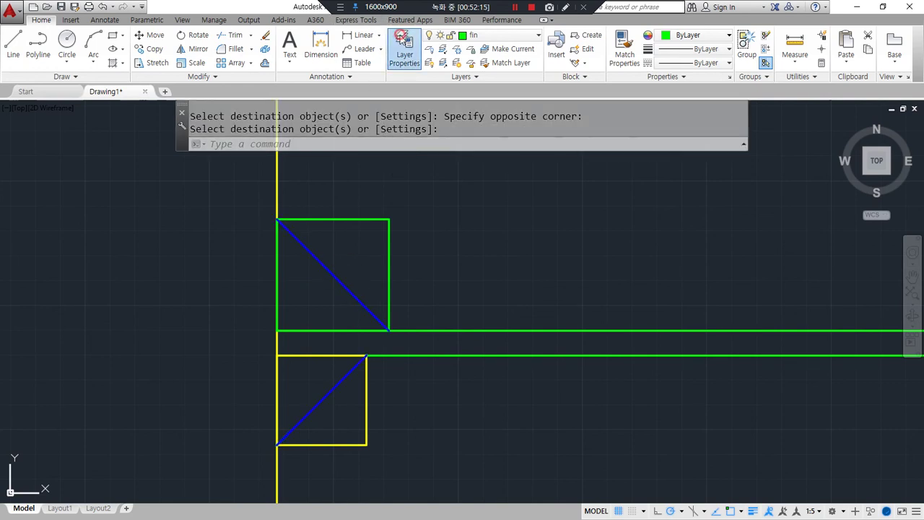
{"action": "left_click", "coordinate": [435, 262]}
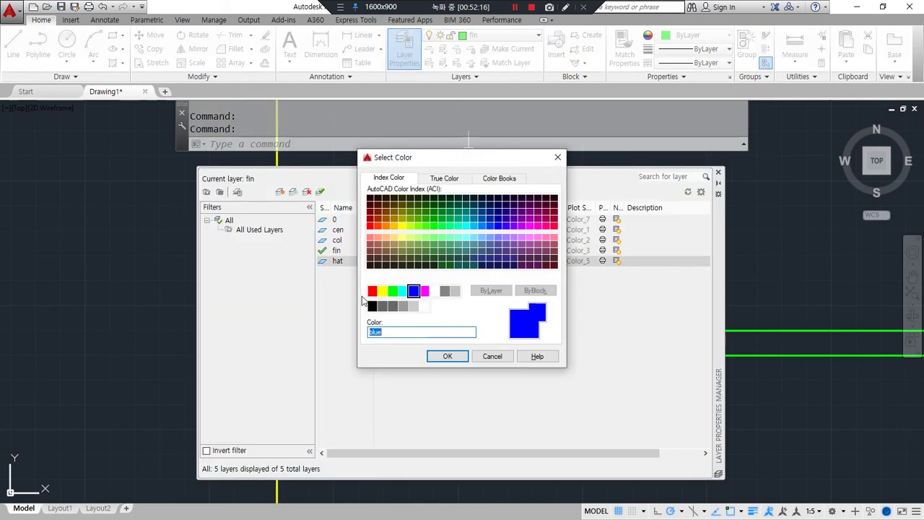
{"action": "type", "text": "6"}
{"action": "key", "text": "Return"}
{"action": "key", "text": "Escape"}
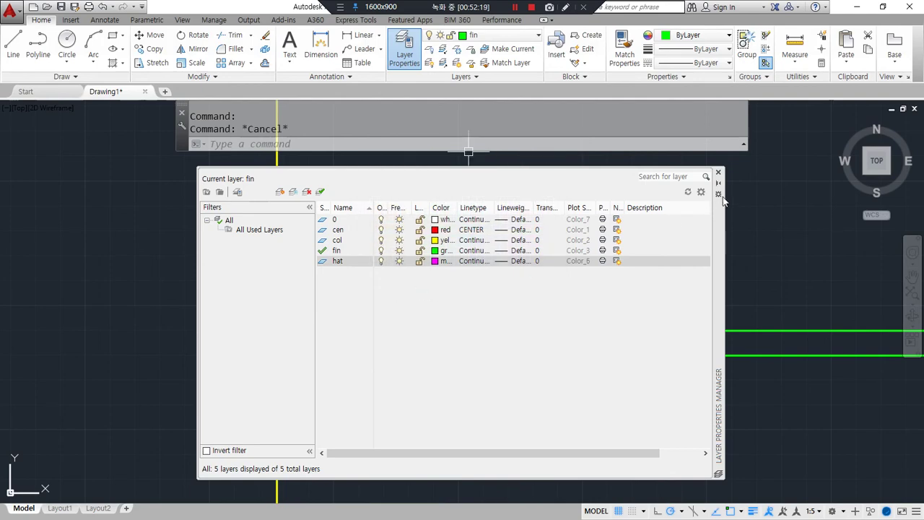
{"action": "left_click", "coordinate": [718, 172]}
- Add a vertical linear dimension between the two ceiling lines, placed outside the yellow wall line
{"action": "scroll", "coordinate": [438, 406], "scroll_direction": "down", "scroll_amount": 4}
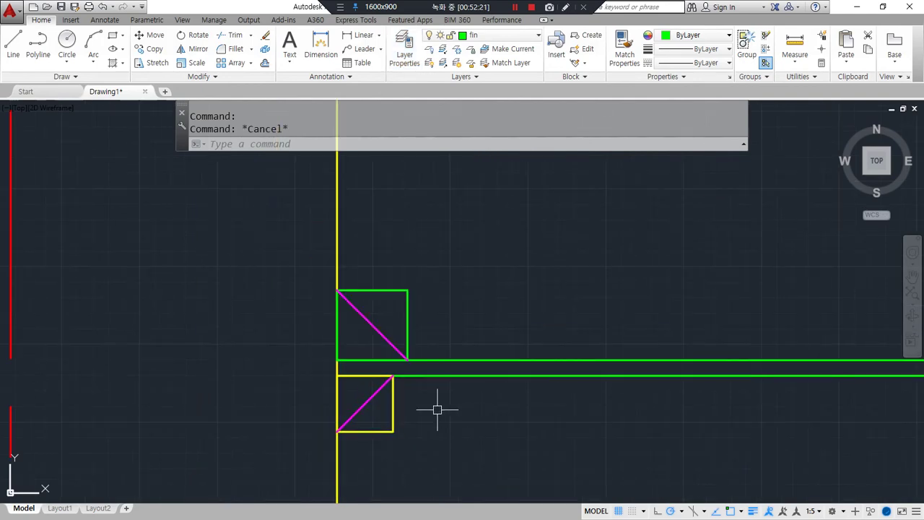
{"action": "middle_click_drag", "start_coordinate": [448, 407], "coordinate": [387, 437]}
{"action": "scroll", "coordinate": [319, 335], "scroll_direction": "up", "scroll_amount": 2}
{"action": "scroll", "coordinate": [320, 355], "scroll_direction": "up", "scroll_amount": 4}
{"action": "scroll", "coordinate": [385, 433], "scroll_direction": "down", "scroll_amount": 2}
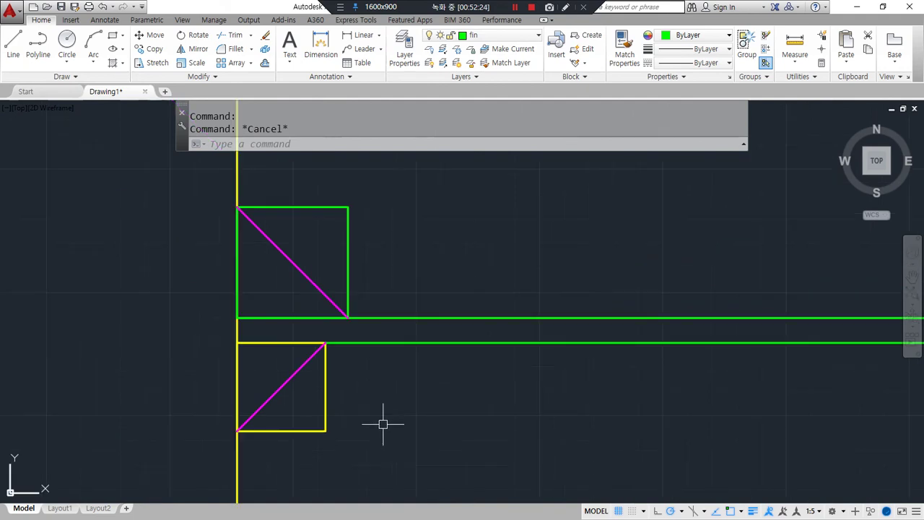
{"action": "left_click", "coordinate": [363, 35]}
{"action": "left_click", "coordinate": [238, 333]}
{"action": "left_click", "coordinate": [235, 317]}
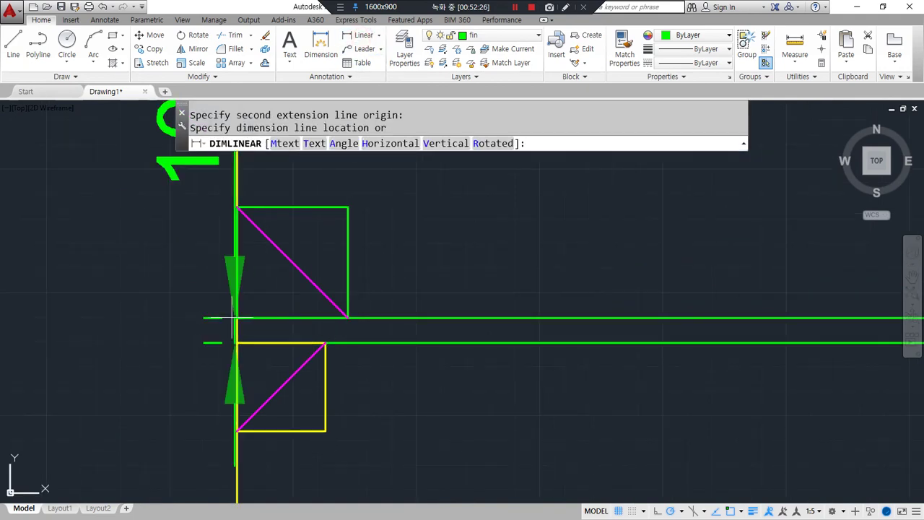
{"action": "scroll", "coordinate": [125, 332], "scroll_direction": "down", "scroll_amount": 2}
{"action": "scroll", "coordinate": [114, 330], "scroll_direction": "up", "scroll_amount": 1}
{"action": "left_click", "coordinate": [127, 332]}
{"action": "key", "text": "space"}
{"action": "left_click", "coordinate": [255, 394]}
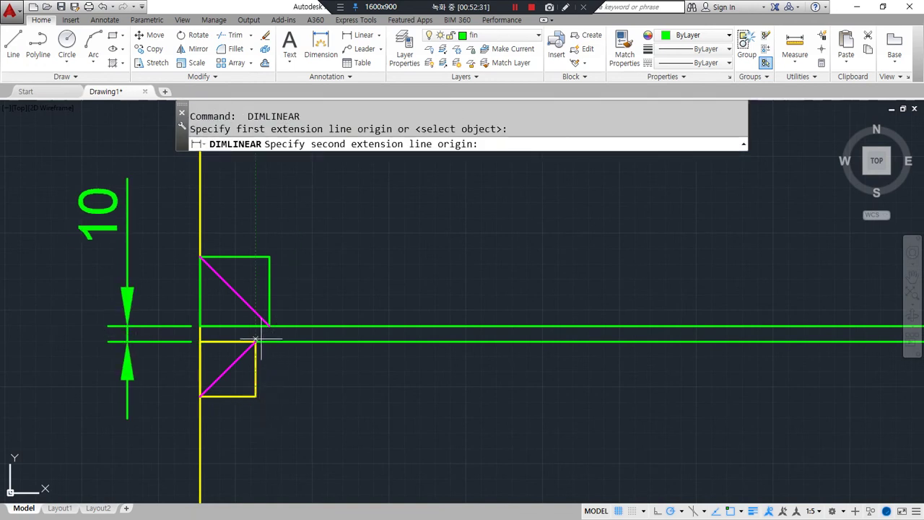
{"action": "left_click", "coordinate": [255, 342]}
{"action": "key", "text": "Escape"}
- Add a horizontal linear dimension for the lower square's width, placed below it
{"action": "key", "text": "space"}
{"action": "left_click", "coordinate": [199, 397]}
{"action": "left_click", "coordinate": [255, 397]}
{"action": "left_click", "coordinate": [249, 462]}
{"action": "key", "text": "space"}
{"action": "left_click", "coordinate": [269, 256]}
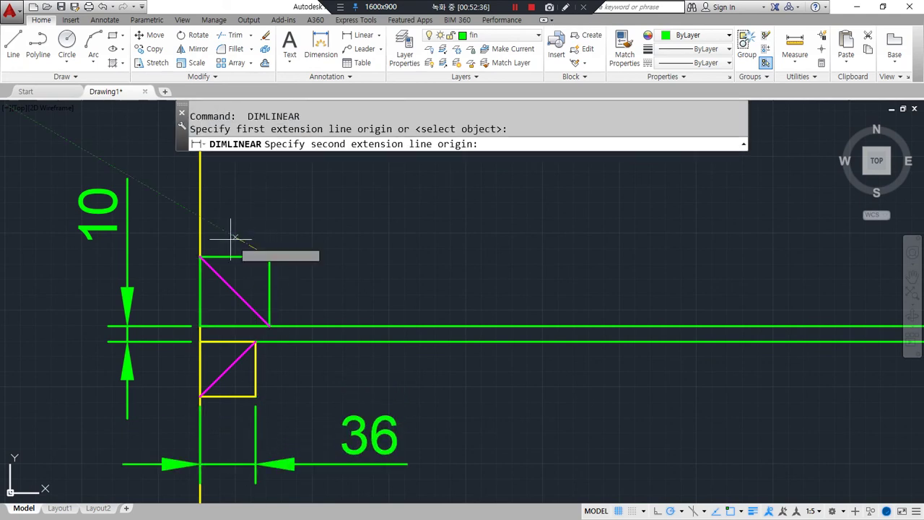
{"action": "left_click", "coordinate": [200, 256]}
{"action": "key", "text": "Escape"}
- Add a horizontal linear dimension for the upper square's width, placed above it
{"action": "key", "text": "space"}
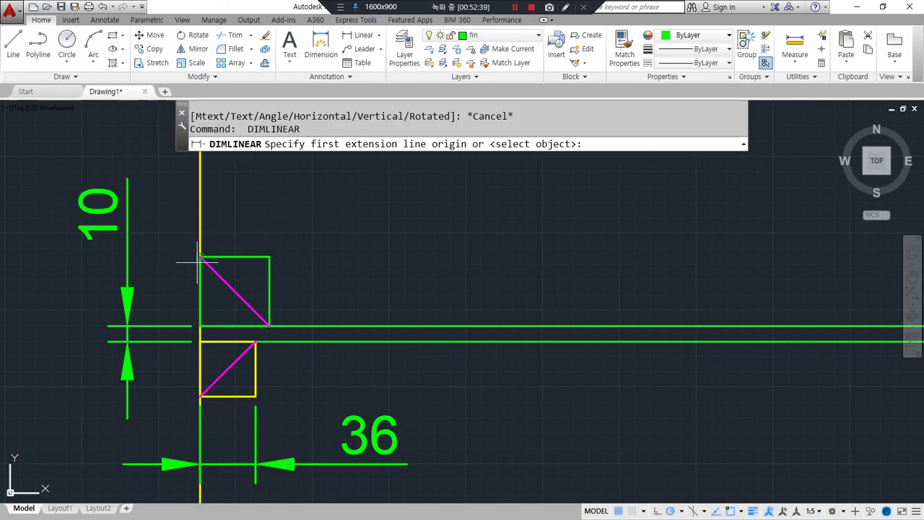
{"action": "left_click", "coordinate": [200, 256]}
{"action": "left_click", "coordinate": [269, 256]}
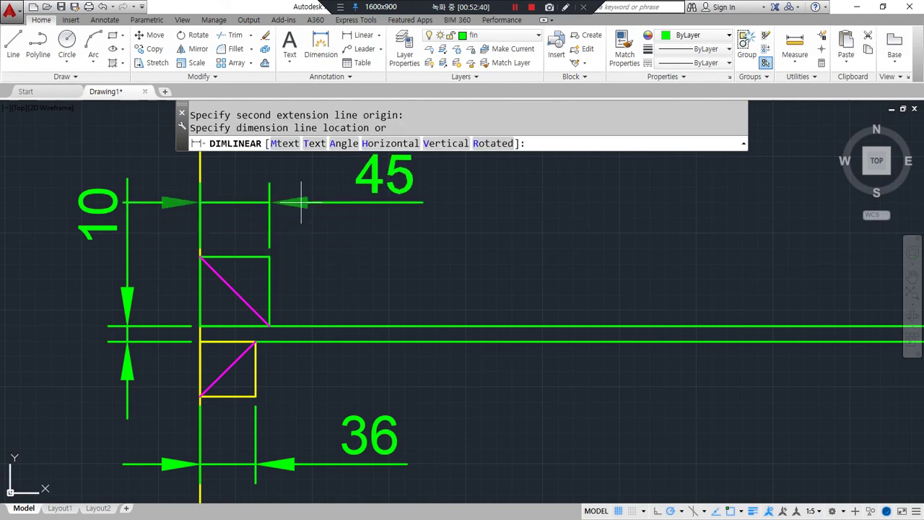
{"action": "middle_click_drag", "start_coordinate": [339, 215], "coordinate": [342, 243]}
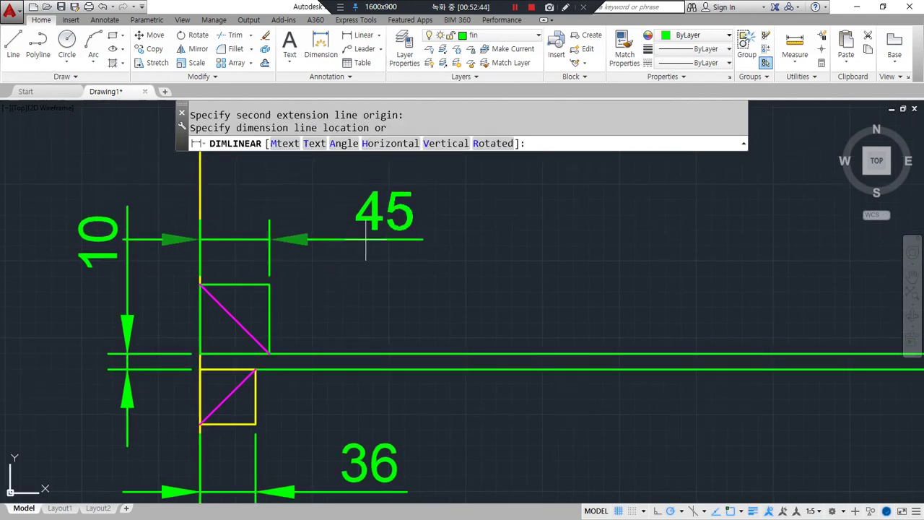
{"action": "left_click", "coordinate": [368, 240]}
{"action": "key", "text": "Escape"}
{"action": "middle_click_drag", "start_coordinate": [378, 398], "coordinate": [404, 392]}
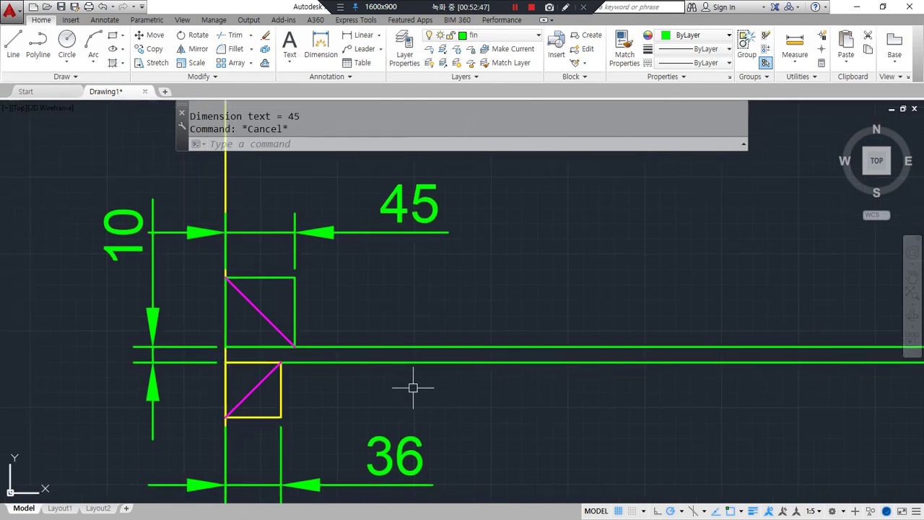
{"action": "left_click", "coordinate": [152, 311]}
{"action": "left_click", "coordinate": [150, 359]}
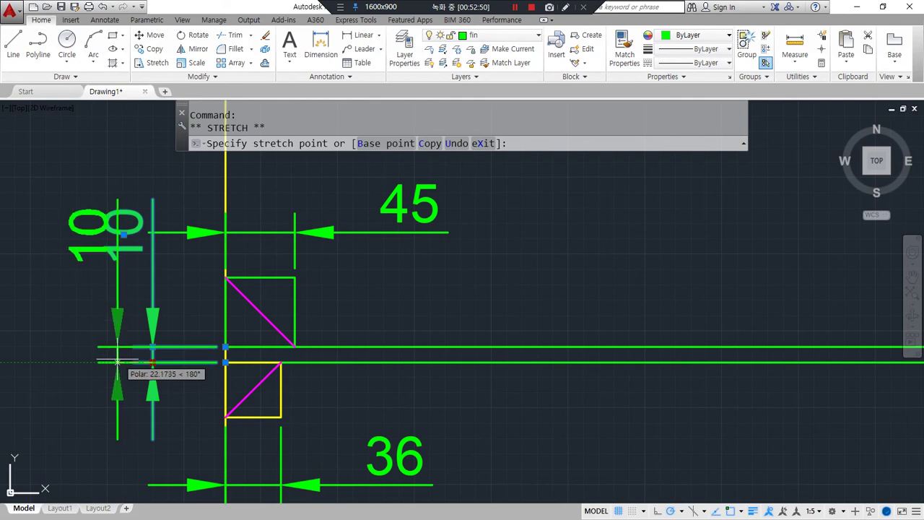
{"action": "key", "text": "Escape"}
{"action": "middle_click_drag", "start_coordinate": [304, 371], "coordinate": [415, 358]}
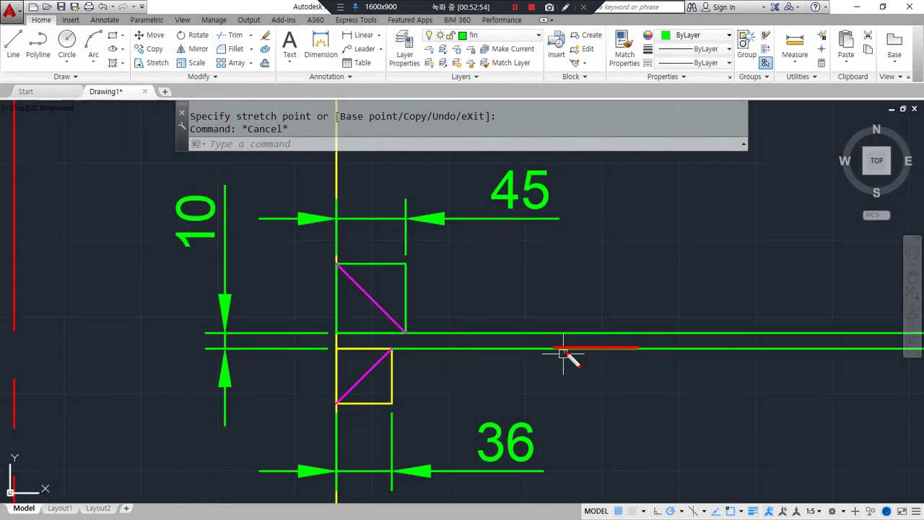
{"action": "left_click_drag", "start_coordinate": [608, 452], "coordinate": [606, 359]}
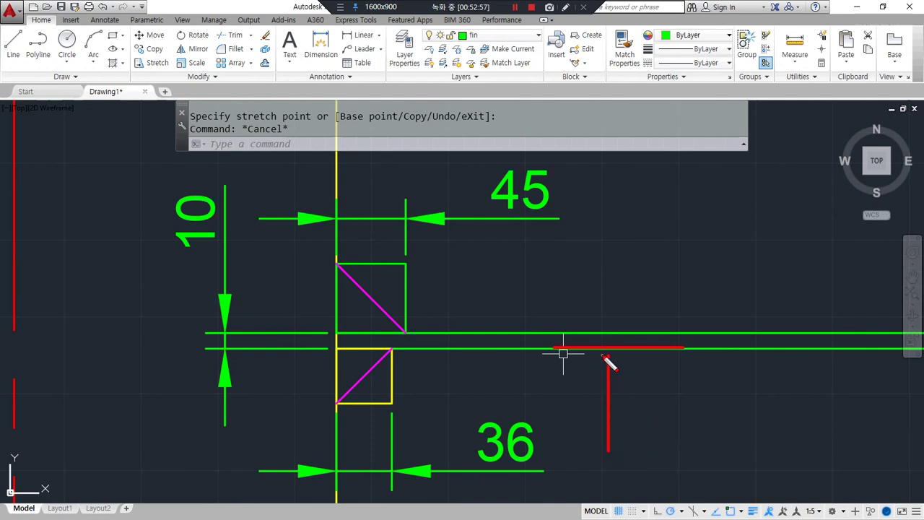
{"action": "key", "text": "Escape"}
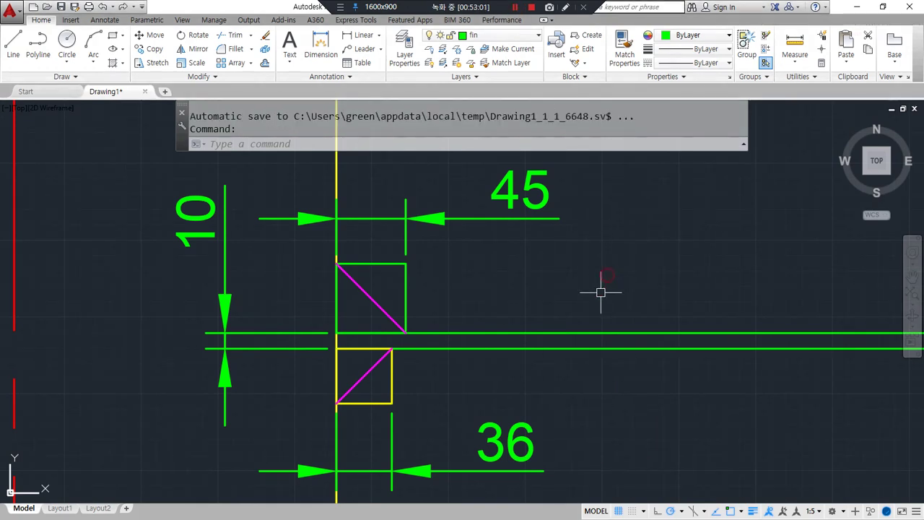
- Match the upper green square's properties to those of the lower yellow square
{"action": "type", "text": "ma"}
{"action": "key", "text": "Return"}
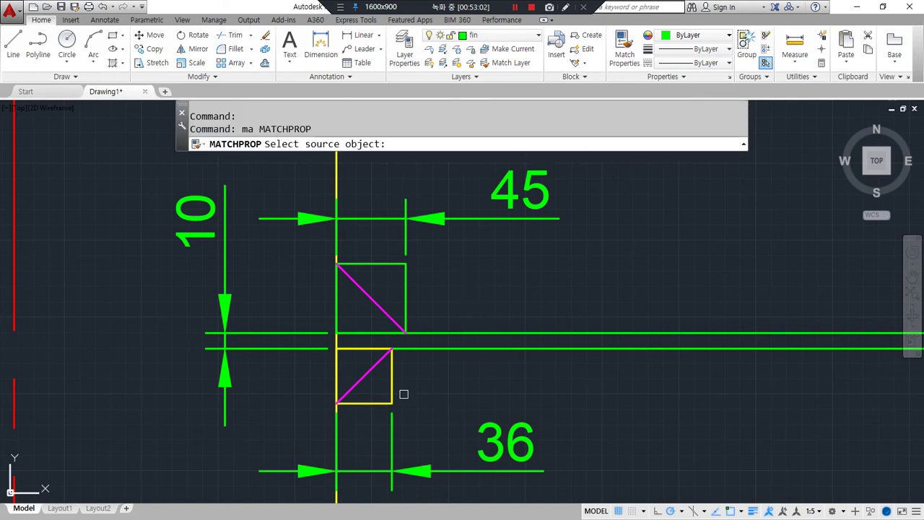
{"action": "left_click", "coordinate": [392, 383]}
{"action": "left_click", "coordinate": [418, 301]}
{"action": "left_click", "coordinate": [394, 311]}
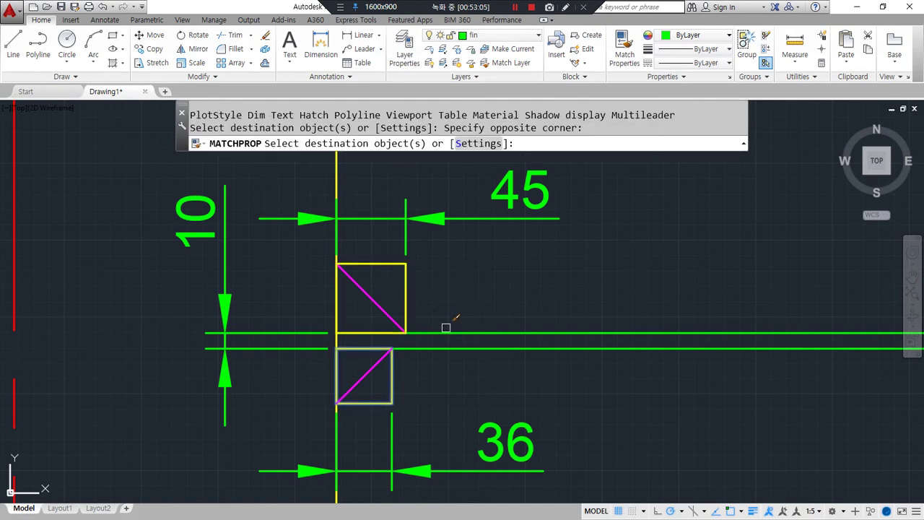
{"action": "key", "text": "Return"}
{"action": "middle_click_drag", "start_coordinate": [467, 341], "coordinate": [462, 295]}
{"action": "key", "text": "Escape"}
{"action": "key", "text": "Escape"}
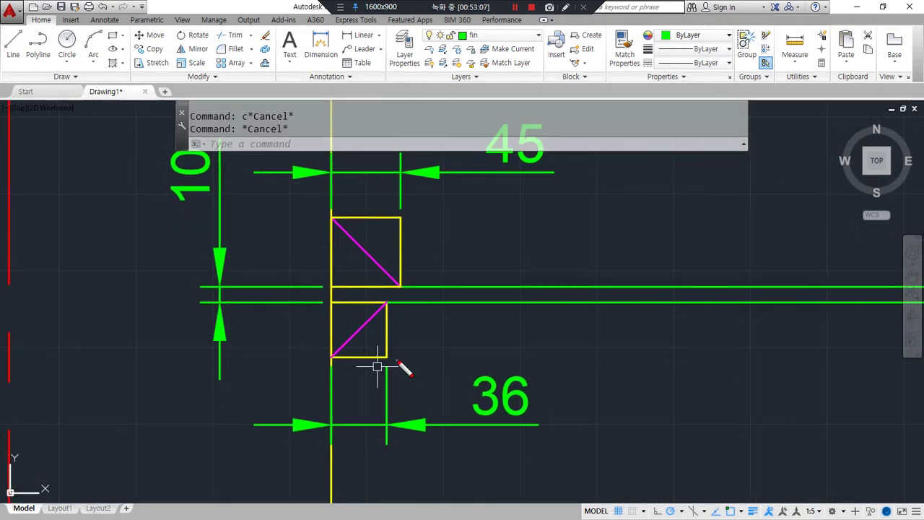
- Copy the lower ceiling line to the lower square's bottom right corner and to the upper square's top right corner
{"action": "left_click_drag", "start_coordinate": [393, 357], "coordinate": [794, 357]}
{"action": "left_click_drag", "start_coordinate": [405, 219], "coordinate": [693, 218]}
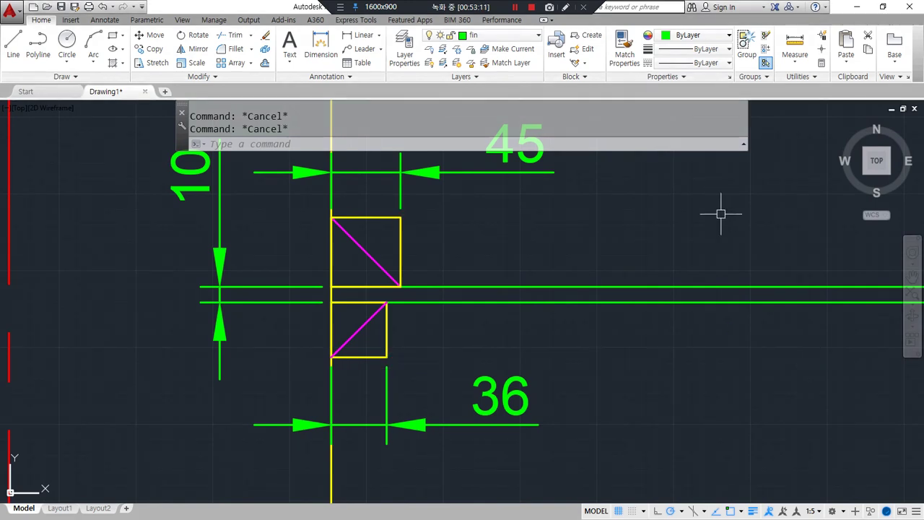
{"action": "type", "text": "cp"}
{"action": "key", "text": "Return"}
{"action": "left_click", "coordinate": [526, 303]}
{"action": "key", "text": "space"}
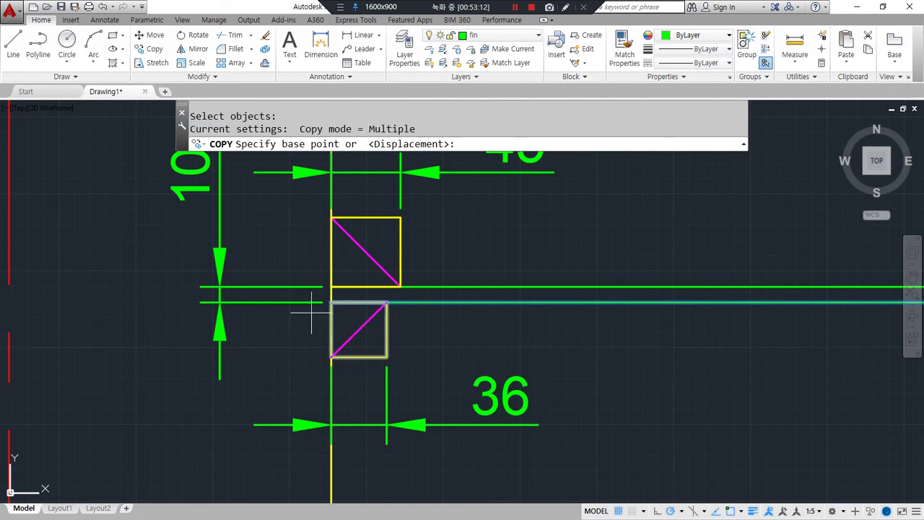
{"action": "left_click", "coordinate": [331, 303]}
{"action": "left_click", "coordinate": [386, 356]}
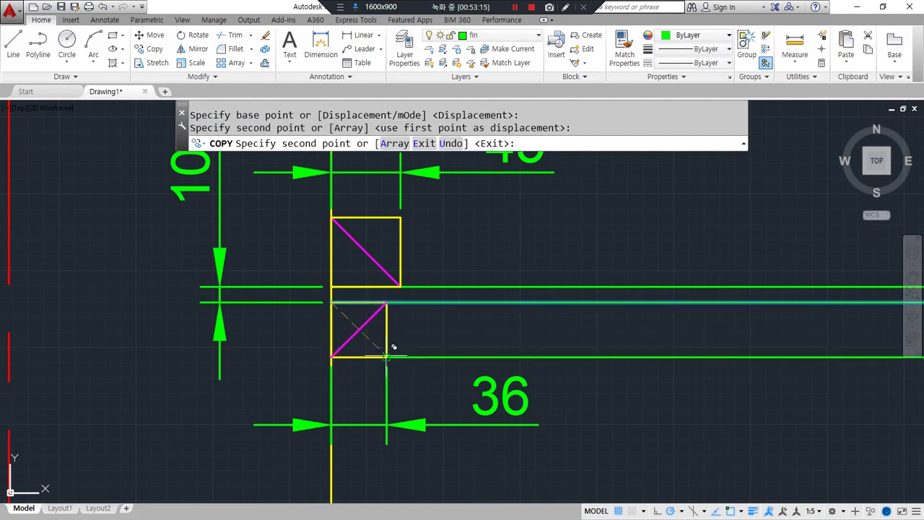
{"action": "left_click", "coordinate": [401, 216]}
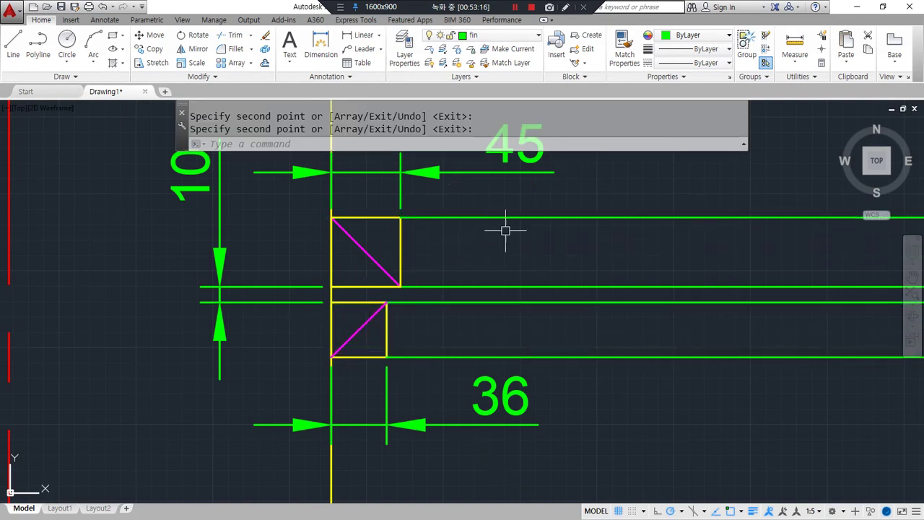
{"action": "key", "text": "space"}
- Move the two copied horizontal lines to the white layer
{"action": "left_click", "coordinate": [542, 355]}
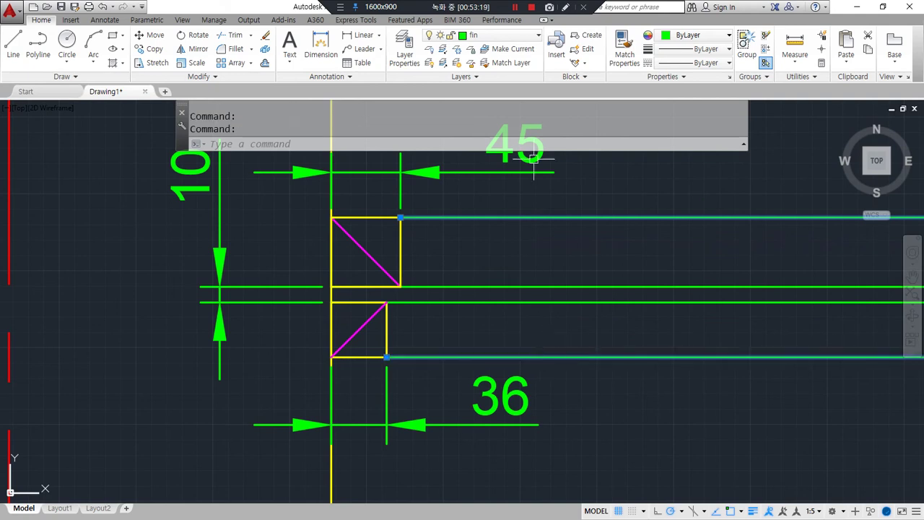
{"action": "left_click", "coordinate": [516, 35]}
{"action": "left_click", "coordinate": [519, 49]}
{"action": "key", "text": "Escape"}
{"action": "key", "text": "Escape"}
{"action": "middle_click_drag", "start_coordinate": [695, 414], "coordinate": [615, 438]}
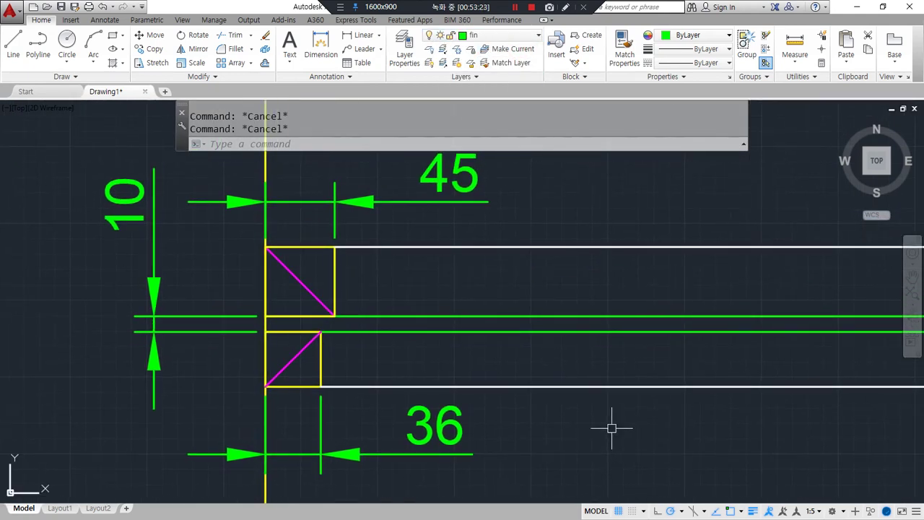
- Add a quick leader from the lower square's bottom left corner, outside the wall line, with the text "반자돌림 36x36"
{"action": "mouse_move", "coordinate": [325, 392]}
{"action": "left_mouse_down"}
{"action": "mouse_move", "coordinate": [274, 349]}
{"action": "mouse_move", "coordinate": [377, 396]}
{"action": "left_mouse_up"}
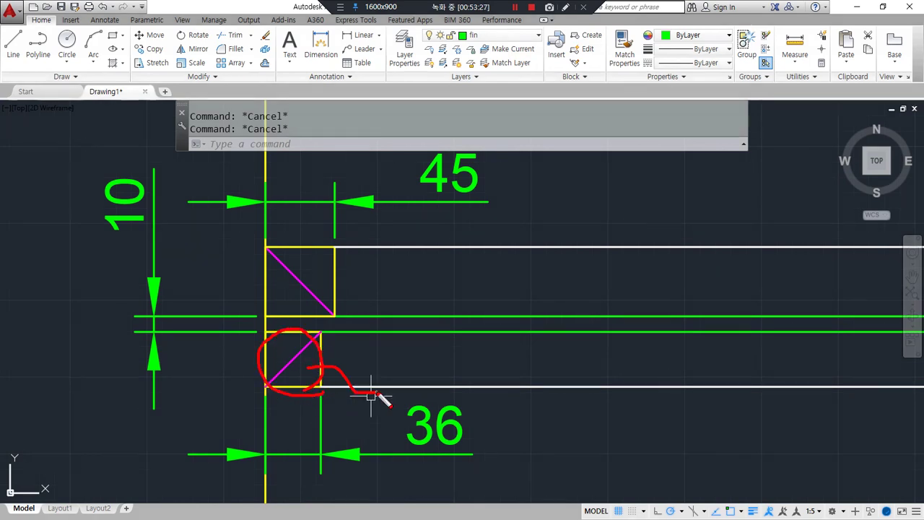
{"action": "mouse_move", "coordinate": [371, 396]}
{"action": "middle_mouse_down"}
{"action": "mouse_move", "coordinate": [464, 316]}
{"action": "mouse_move", "coordinate": [476, 318]}
{"action": "mouse_move", "coordinate": [450, 354]}
{"action": "mouse_move", "coordinate": [476, 344]}
{"action": "middle_mouse_up"}
{"action": "type", "text": "ql"}
{"action": "key", "text": "Return"}
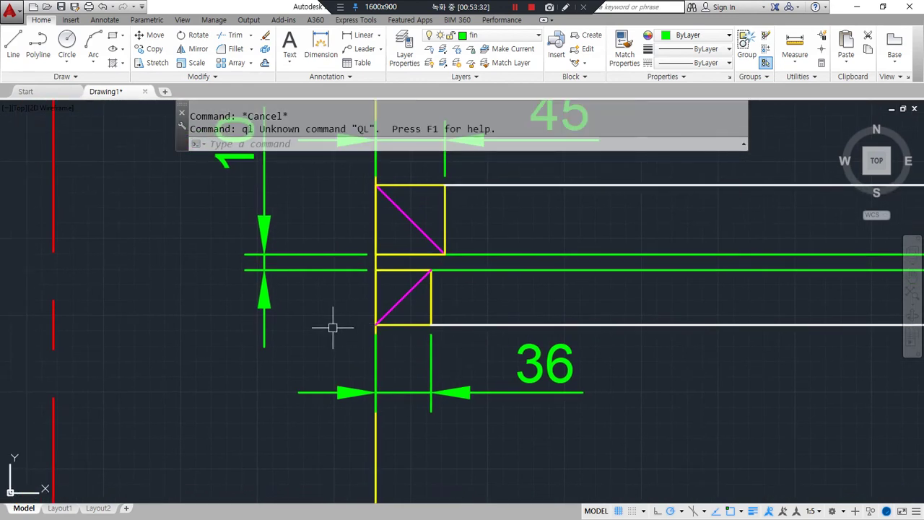
{"action": "type", "text": "ql"}
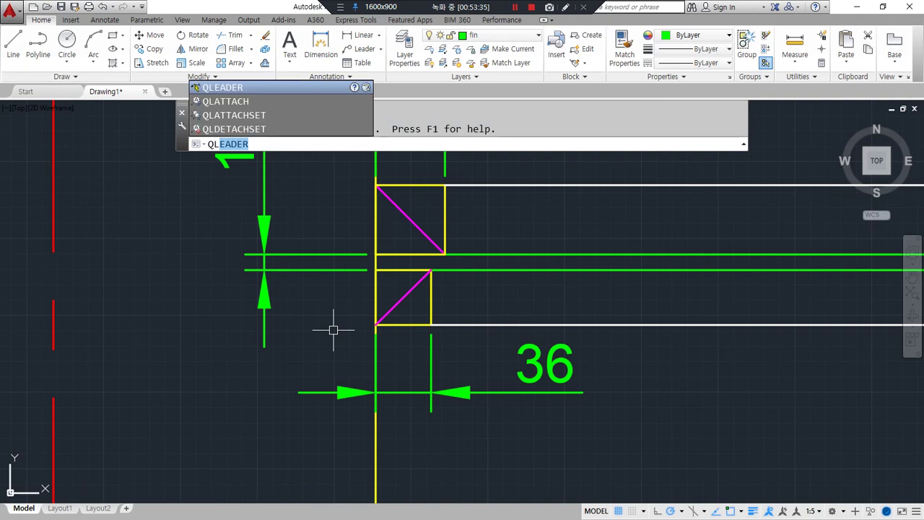
{"action": "key", "text": "Return"}
{"action": "left_click", "coordinate": [363, 329]}
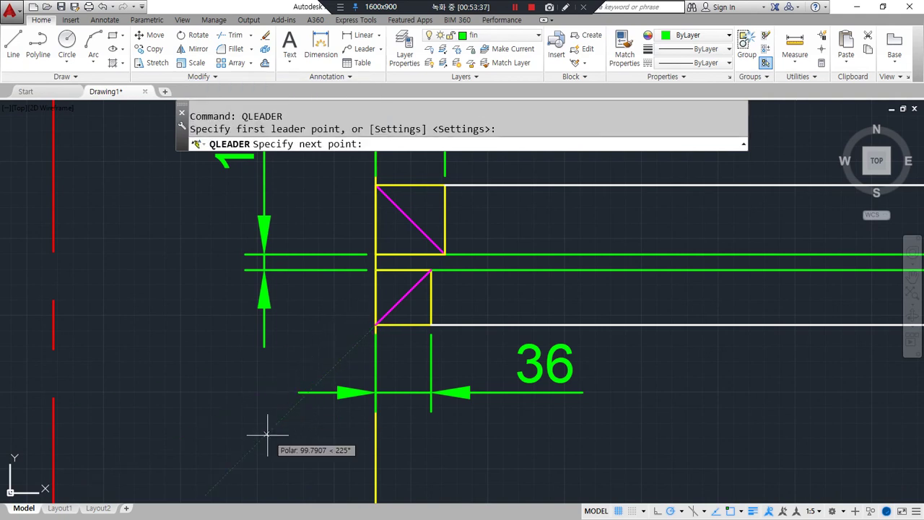
{"action": "left_click", "coordinate": [306, 449]}
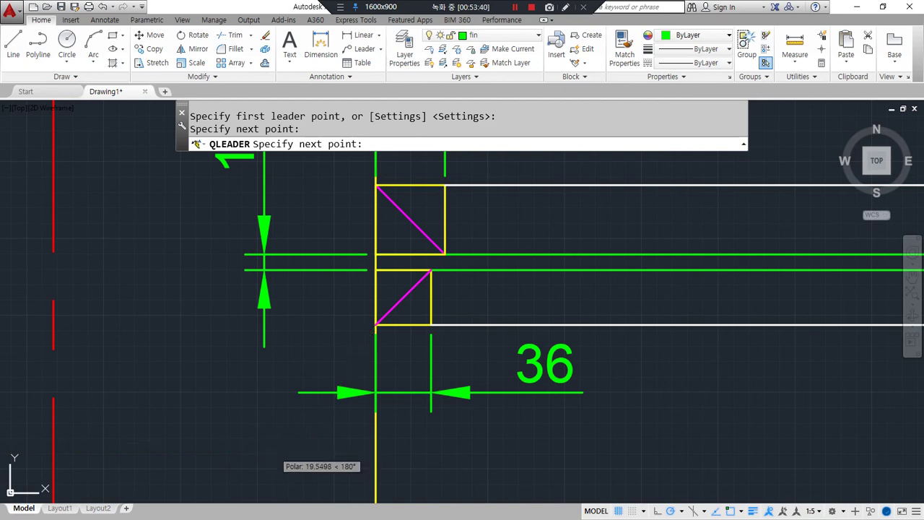
{"action": "left_click", "coordinate": [273, 449]}
{"action": "key", "text": "Return"}
{"action": "key", "text": "Return"}
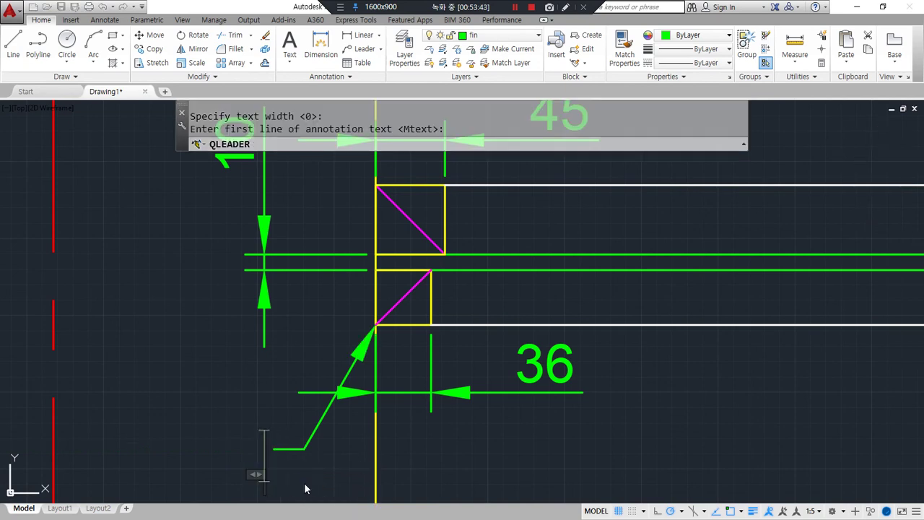
{"action": "type", "text": "반자돌"}
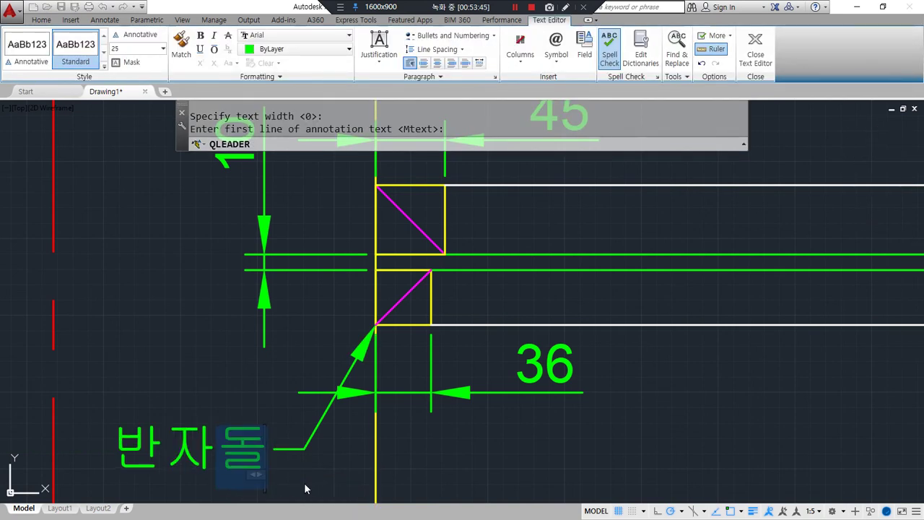
{"action": "type", "text": "림 36x36"}
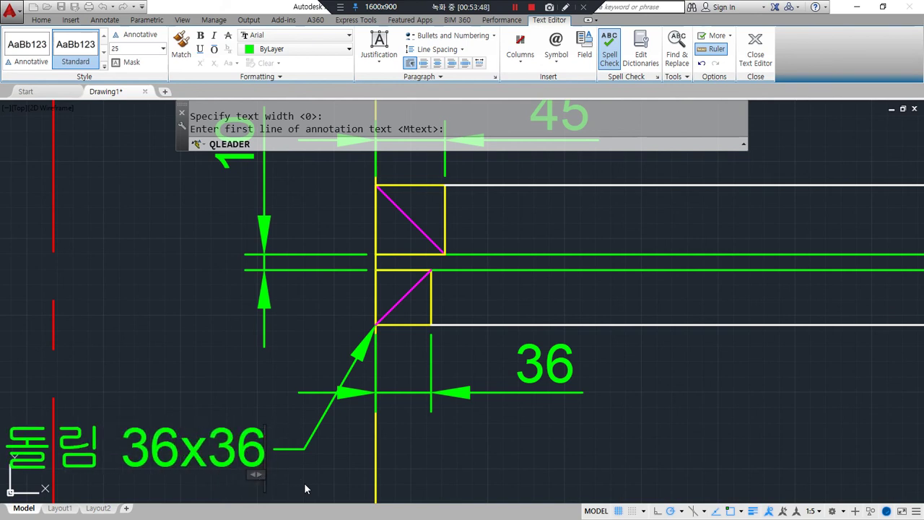
{"action": "left_click", "coordinate": [304, 488]}
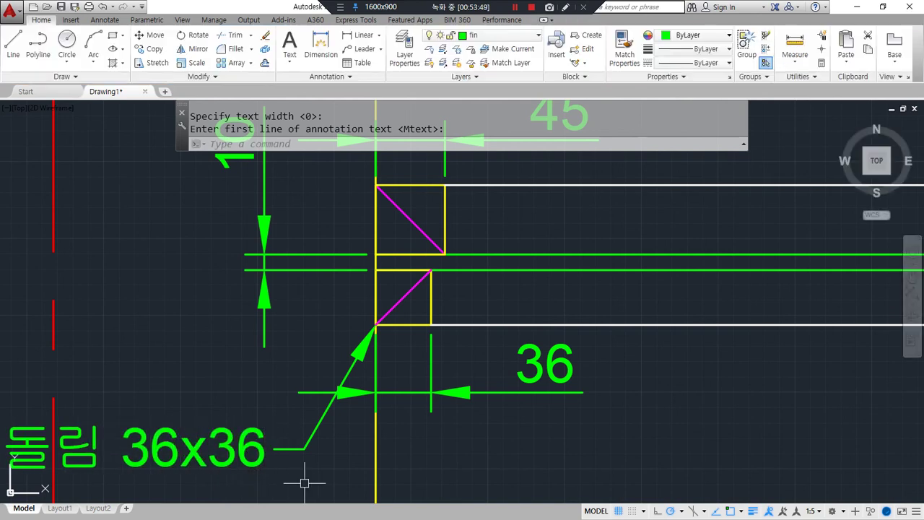
{"action": "middle_click_drag", "start_coordinate": [433, 329], "coordinate": [569, 335]}
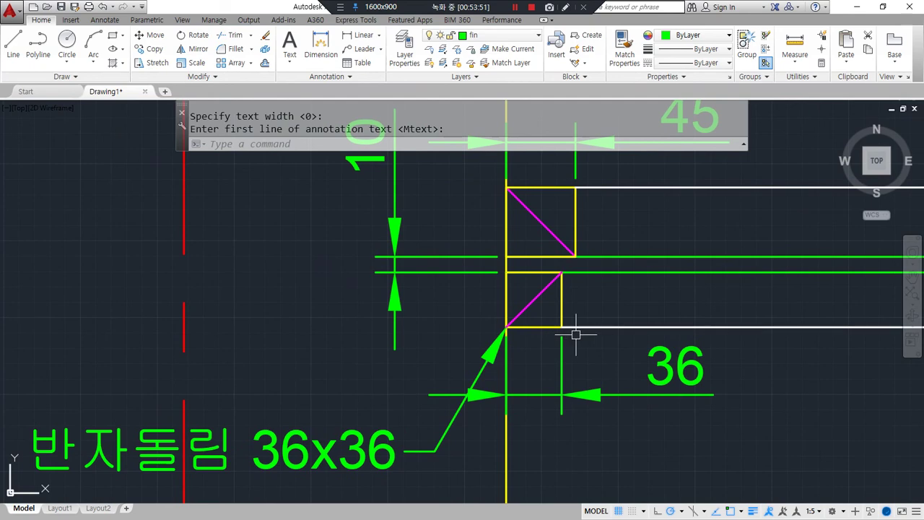
{"action": "scroll", "coordinate": [570, 326], "scroll_direction": "down", "scroll_amount": 3}
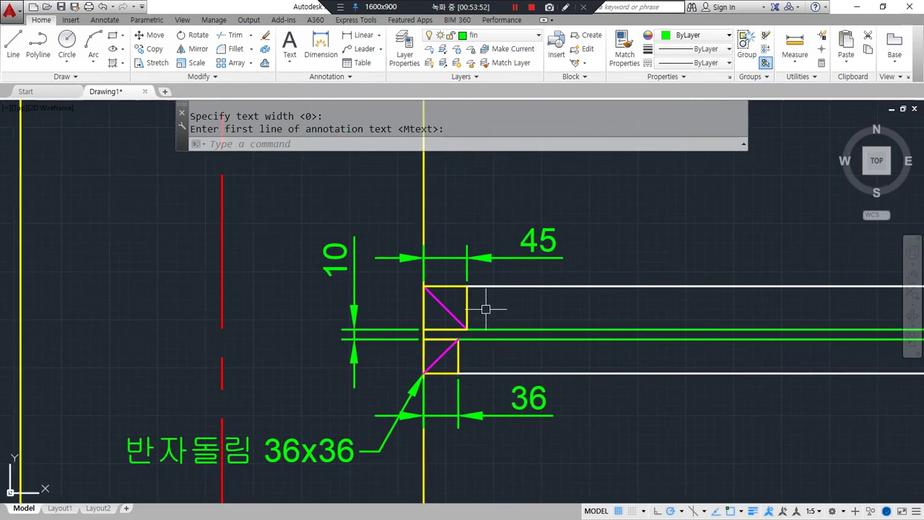
{"action": "key", "text": "Return"}
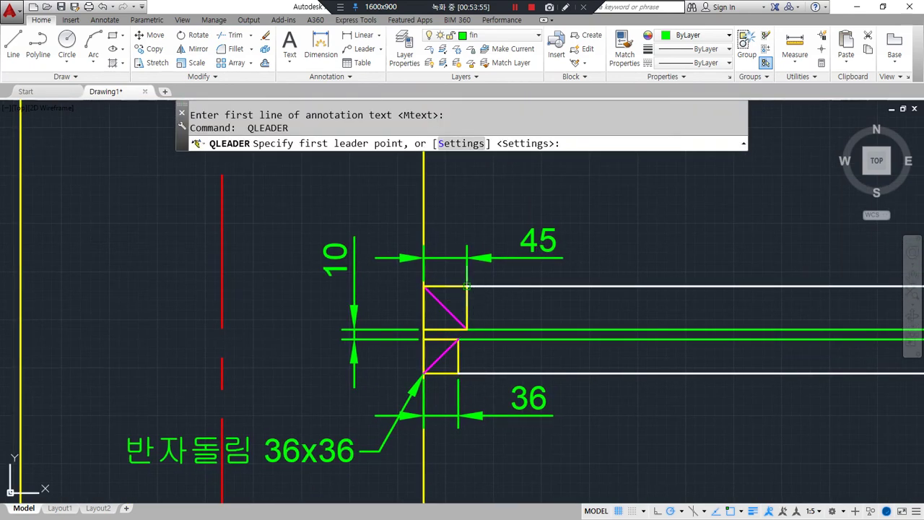
{"action": "left_click", "coordinate": [467, 285]}
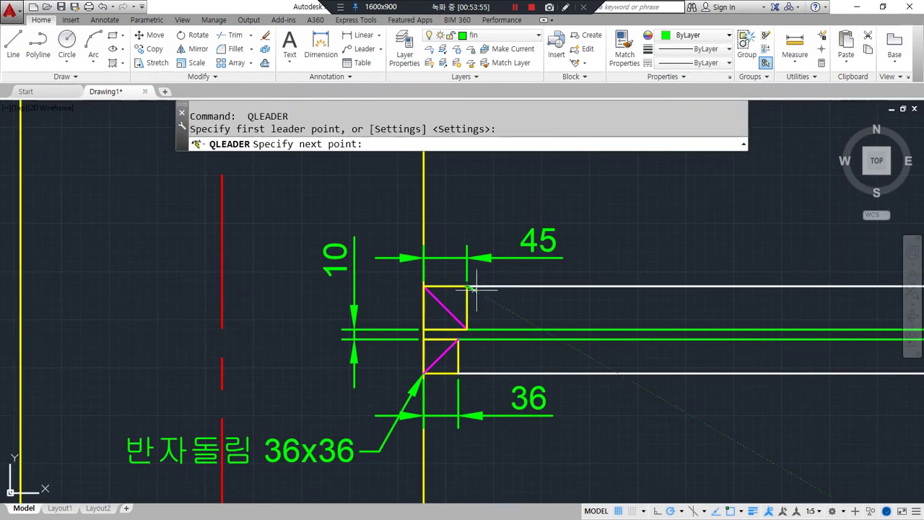
{"action": "left_click", "coordinate": [510, 213]}
{"action": "left_click", "coordinate": [540, 213]}
{"action": "key", "text": "Return"}
{"action": "key", "text": "Return"}
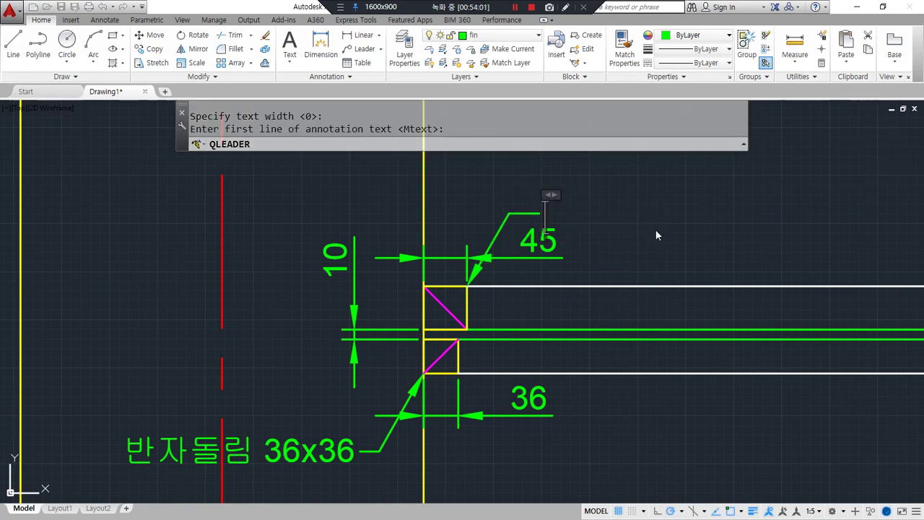
{"action": "type", "text": "gks"}
{"action": "key", "text": "BackSpace"}
{"action": "key", "text": "BackSpace"}
{"action": "key", "text": "BackSpace"}
{"action": "type", "text": "반자틀"}
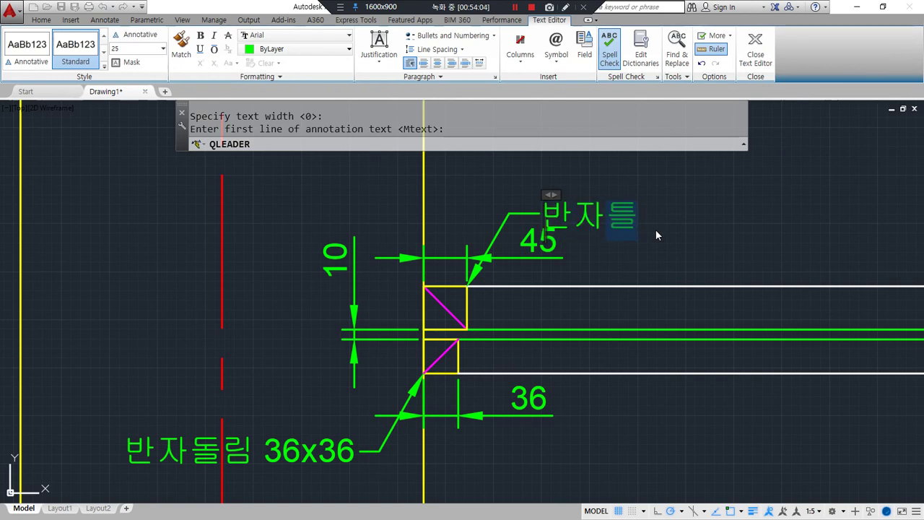
{"action": "type", "text": " 45"}
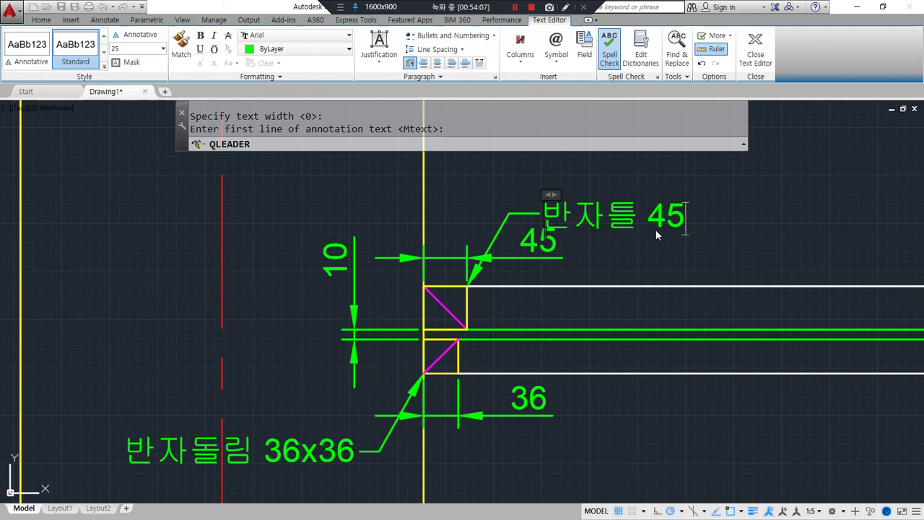
{"action": "type", "text": "x45"}
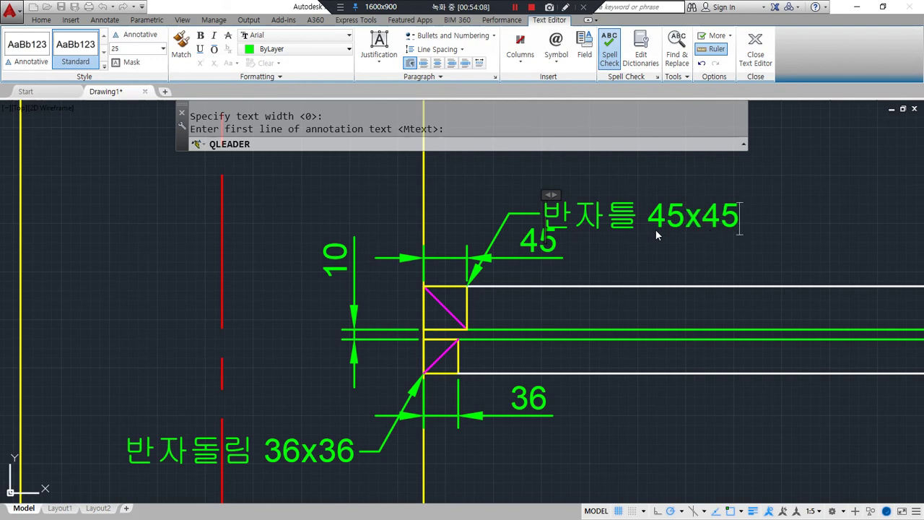
{"action": "type", "text": " @450"}
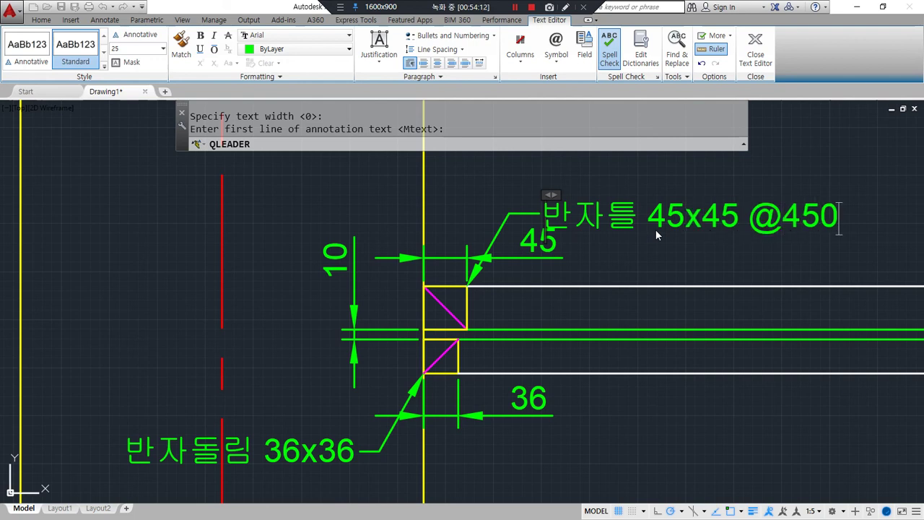
{"action": "left_click", "coordinate": [656, 230]}
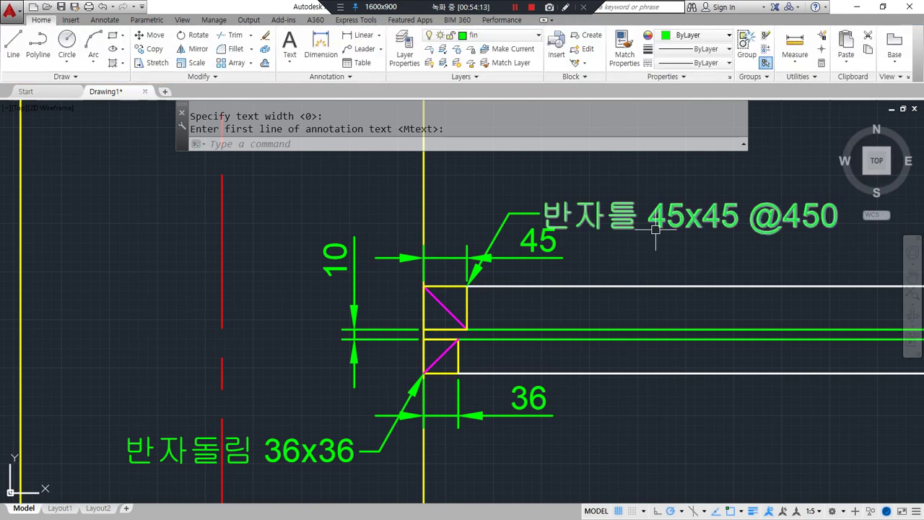
- Erase the width dimension above the upper square
{"action": "left_click", "coordinate": [538, 239]}
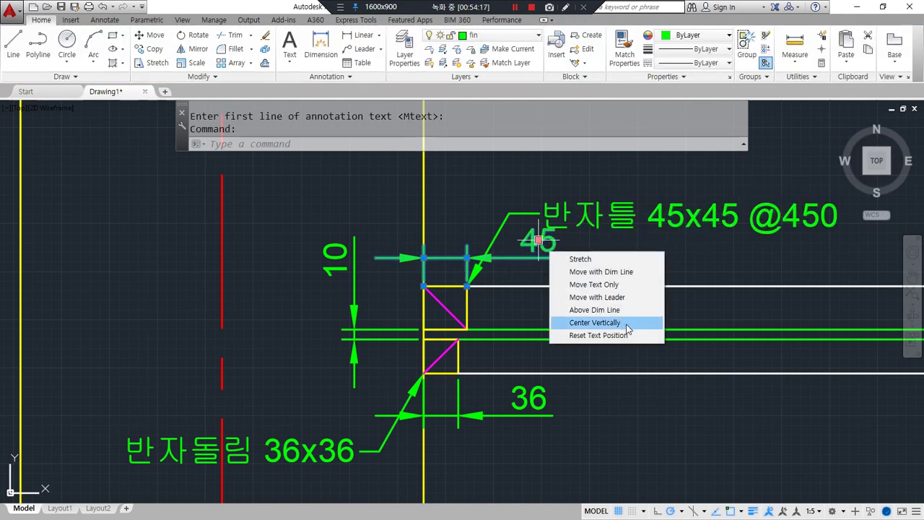
{"action": "key", "text": "Escape"}
{"action": "left_click", "coordinate": [428, 274]}
{"action": "type", "text": "e"}
{"action": "key", "text": "Return"}
- Stretch the vertical ceiling thickness dimension farther away from the wall line
{"action": "left_click", "coordinate": [356, 349]}
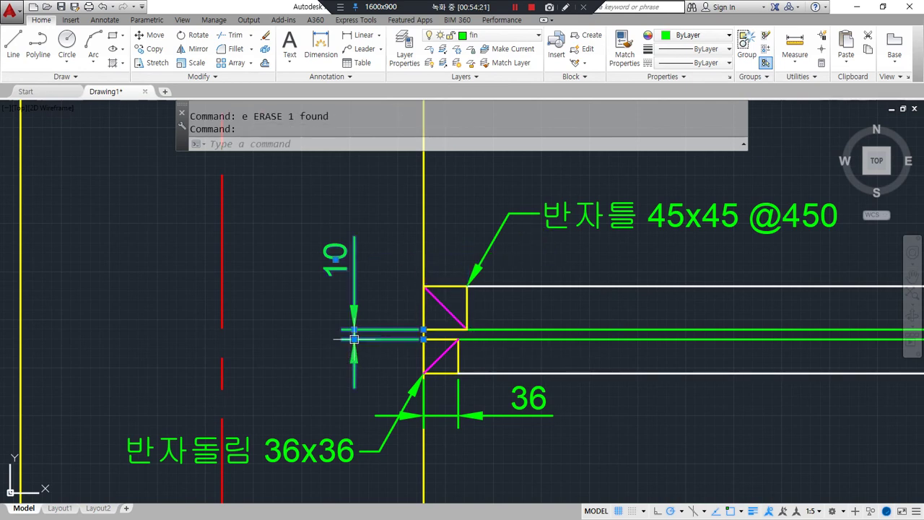
{"action": "left_click", "coordinate": [353, 339]}
{"action": "left_click", "coordinate": [301, 339]}
{"action": "key", "text": "Escape"}
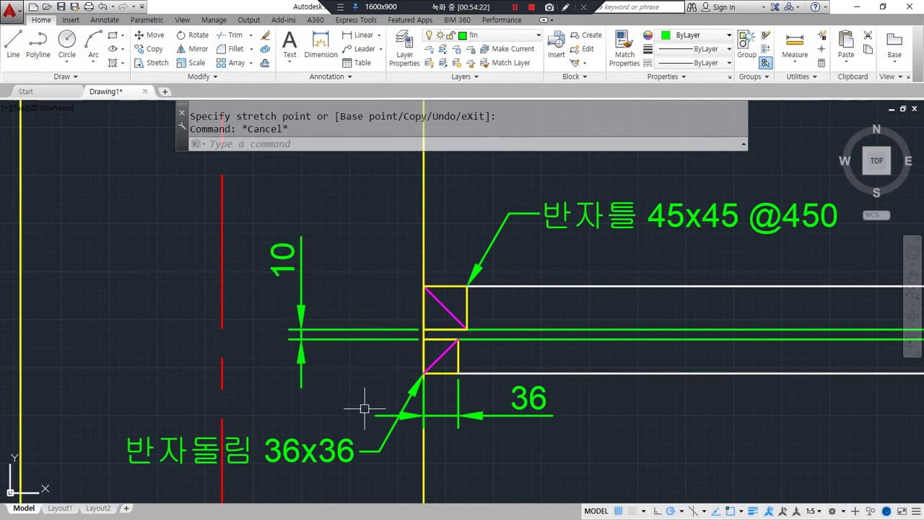
- Erase the width dimension below the lower square
{"action": "left_click", "coordinate": [484, 417]}
{"action": "type", "text": "e"}
{"action": "key", "text": "Return"}
- Copy the upper 45x45 square with its diagonal as an array of 5 items spaced 450 to the right along the ceiling
{"action": "mouse_move", "coordinate": [604, 373]}
{"action": "middle_mouse_down"}
{"action": "mouse_move", "coordinate": [547, 383]}
{"action": "mouse_move", "coordinate": [538, 362]}
{"action": "middle_mouse_up"}
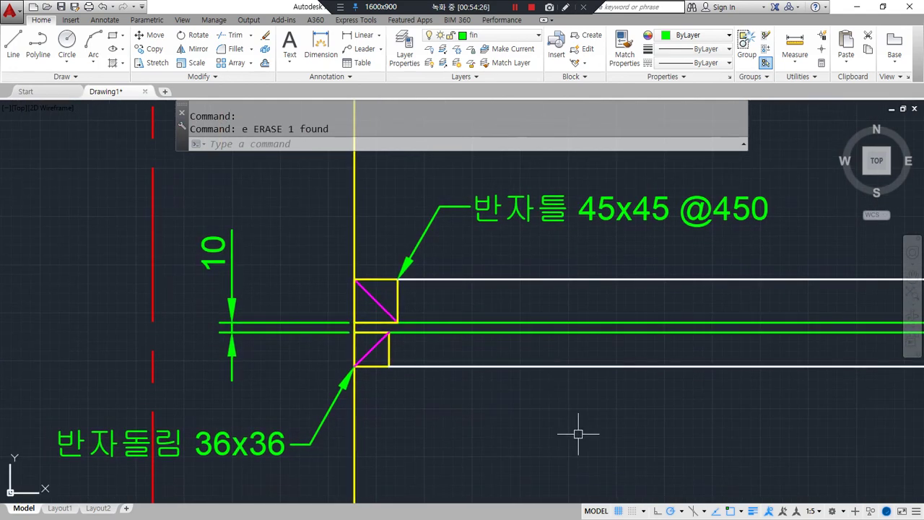
{"action": "type", "text": "cp"}
{"action": "key", "text": "Return"}
{"action": "left_click", "coordinate": [330, 258]}
{"action": "left_click", "coordinate": [408, 328]}
{"action": "key", "text": "Return"}
{"action": "left_click", "coordinate": [397, 322]}
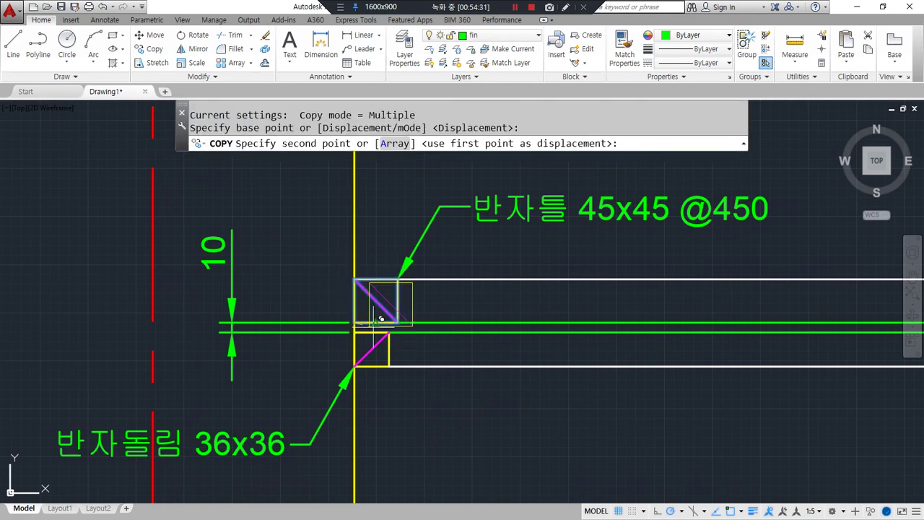
{"action": "type", "text": "a"}
{"action": "key", "text": "Return"}
{"action": "type", "text": "5"}
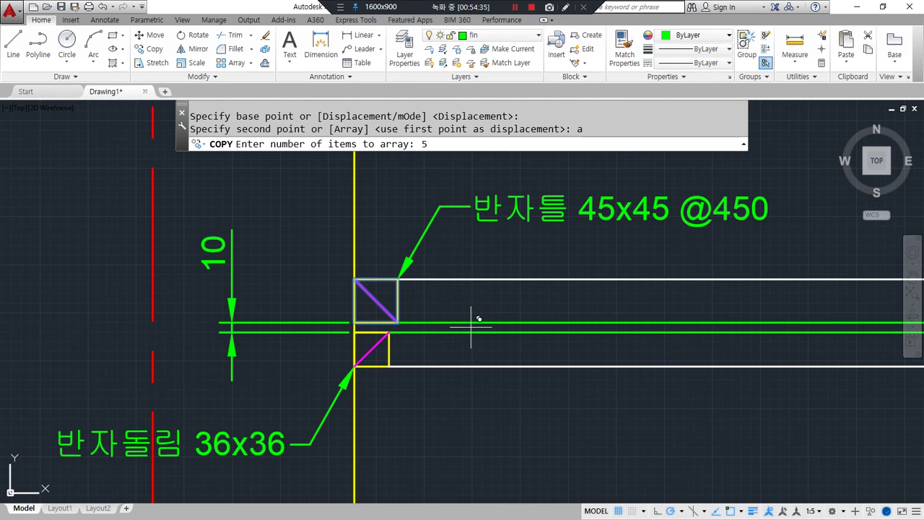
{"action": "key", "text": "Return"}
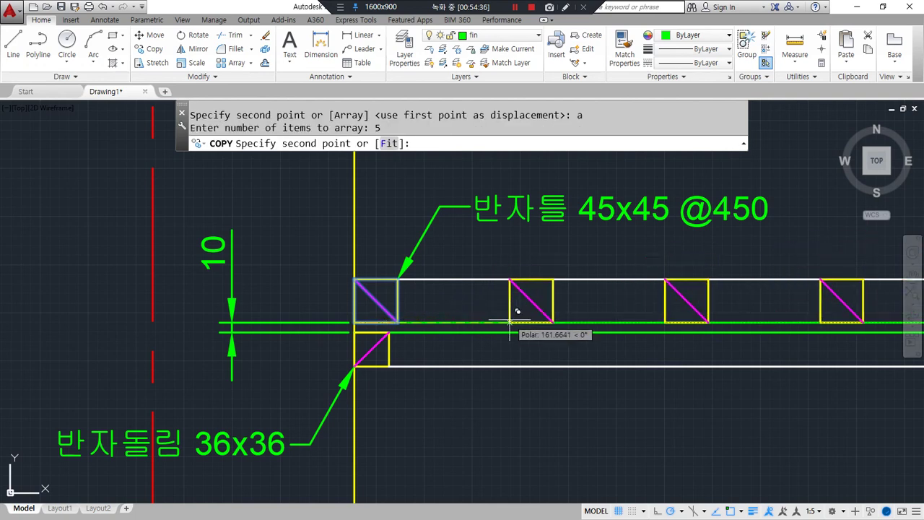
{"action": "type", "text": "450"}
{"action": "key", "text": "Return"}
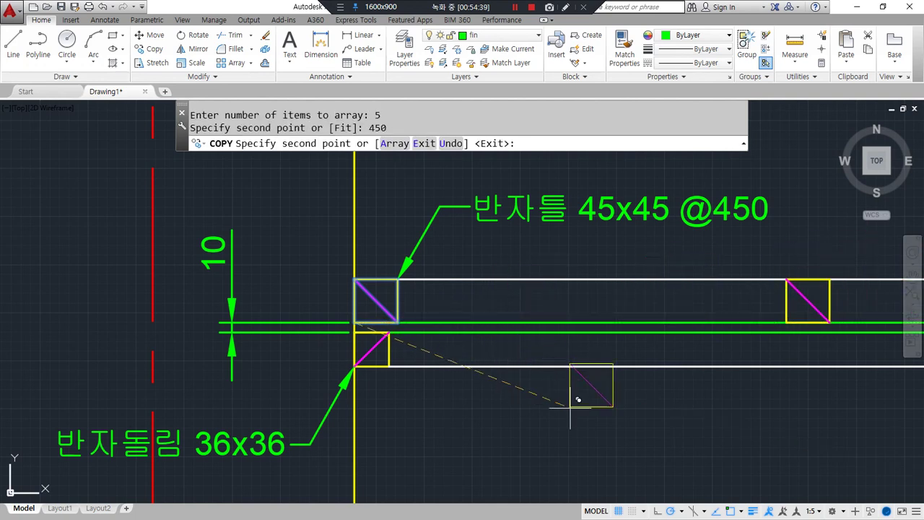
{"action": "key", "text": "Return"}
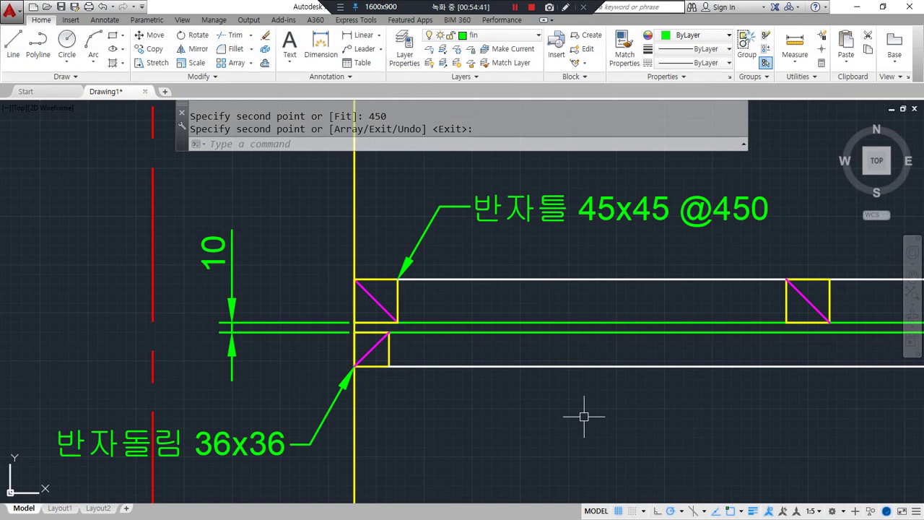
- Draw a vertical line upward from the lower right corner of the second 45x45 square
{"action": "middle_click_drag", "start_coordinate": [611, 409], "coordinate": [594, 408]}
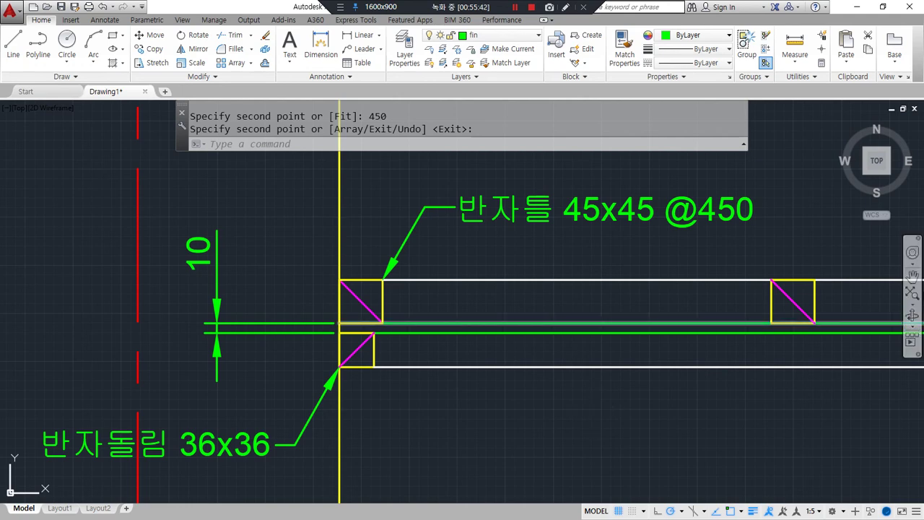
{"action": "middle_click_drag", "start_coordinate": [552, 289], "coordinate": [329, 329]}
{"action": "scroll", "coordinate": [329, 330], "scroll_direction": "down", "scroll_amount": 3}
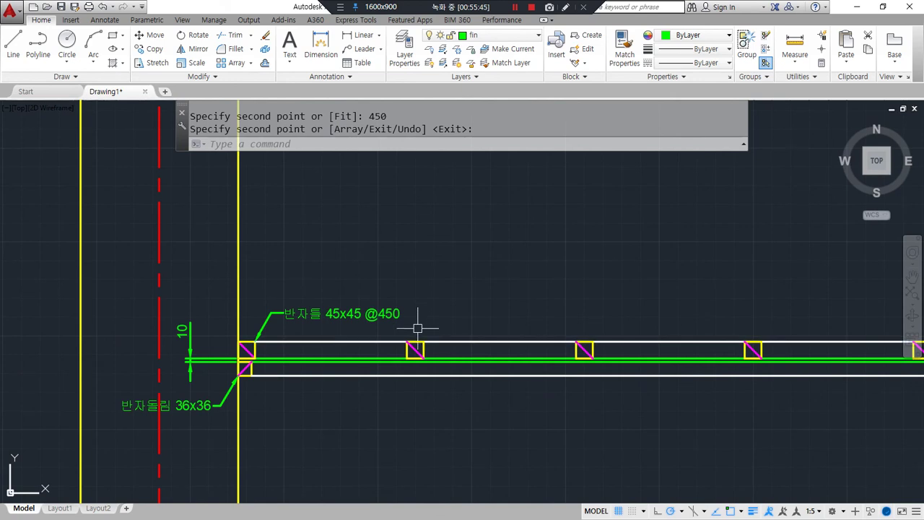
{"action": "middle_click_drag", "start_coordinate": [417, 326], "coordinate": [306, 407]}
{"action": "type", "text": "l"}
{"action": "key", "text": "Return"}
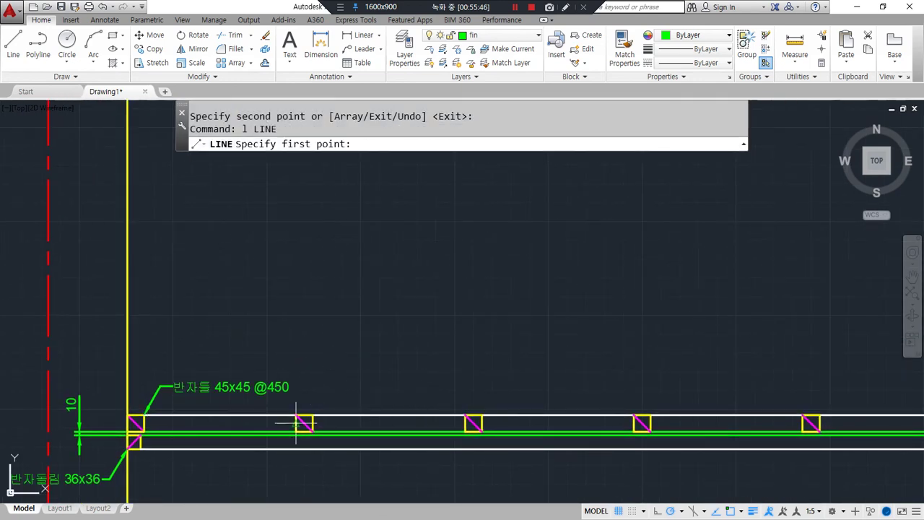
{"action": "left_click", "coordinate": [313, 430]}
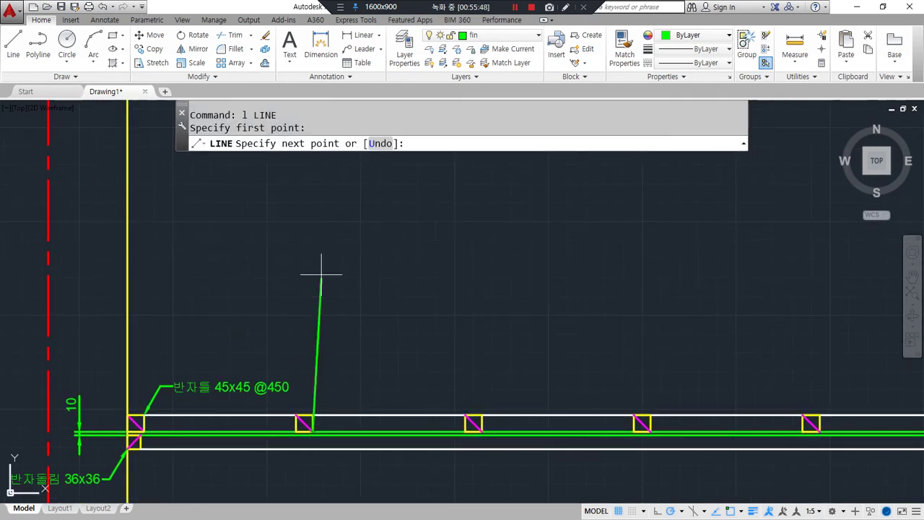
{"action": "left_click", "coordinate": [311, 178]}
{"action": "key", "text": "Return"}
- Match the new vertical line's properties to the white horizontal line along the top of the upper squares
{"action": "type", "text": "ma"}
{"action": "key", "text": "Return"}
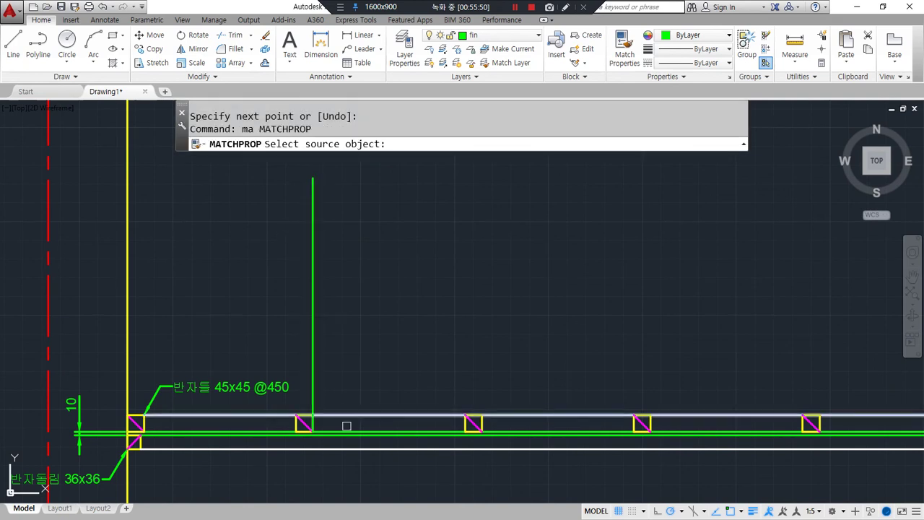
{"action": "left_click", "coordinate": [342, 415]}
{"action": "left_click", "coordinate": [308, 379]}
{"action": "left_click", "coordinate": [315, 384]}
{"action": "key", "text": "Escape"}
- Offset the white vertical line 45 to its right to form the hanger
{"action": "type", "text": "o"}
{"action": "key", "text": "Return"}
{"action": "type", "text": "45"}
{"action": "key", "text": "Return"}
{"action": "left_click", "coordinate": [312, 370]}
{"action": "left_click", "coordinate": [344, 371]}
{"action": "key", "text": "Return"}
{"action": "mouse_move", "coordinate": [344, 381]}
{"action": "middle_mouse_down"}
{"action": "mouse_move", "coordinate": [378, 361]}
{"action": "mouse_move", "coordinate": [506, 345]}
{"action": "middle_mouse_up"}
{"action": "scroll", "coordinate": [426, 357], "scroll_direction": "up", "scroll_amount": 2}
{"action": "type", "text": "ql"}
{"action": "key", "text": "Return"}
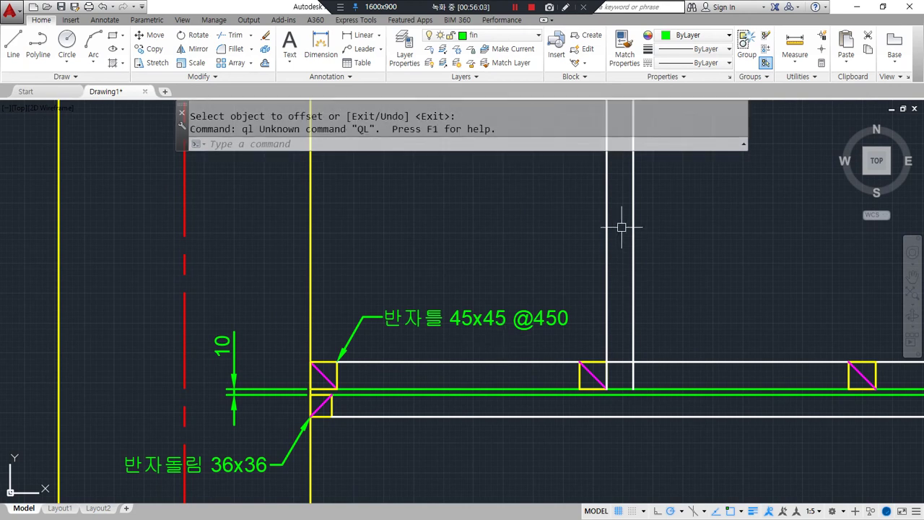
{"action": "type", "text": "ql"}
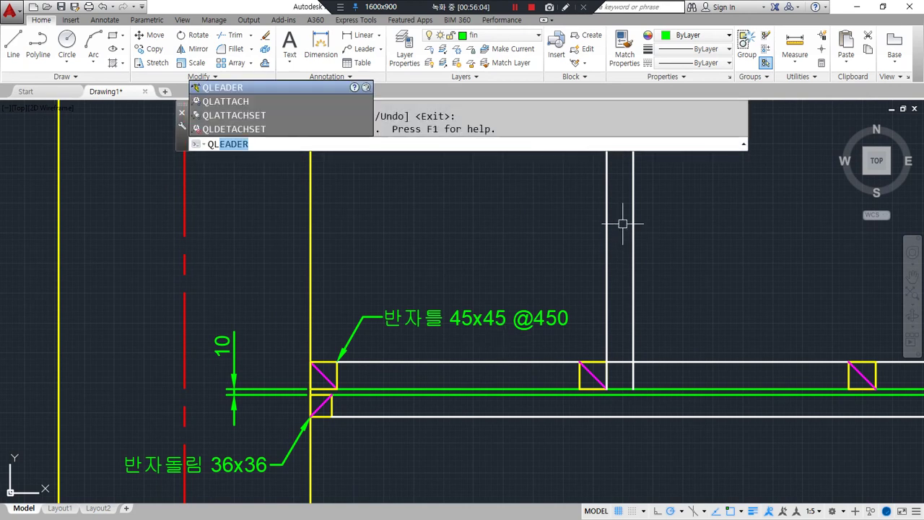
{"action": "key", "text": "Return"}
{"action": "left_click", "coordinate": [620, 222]}
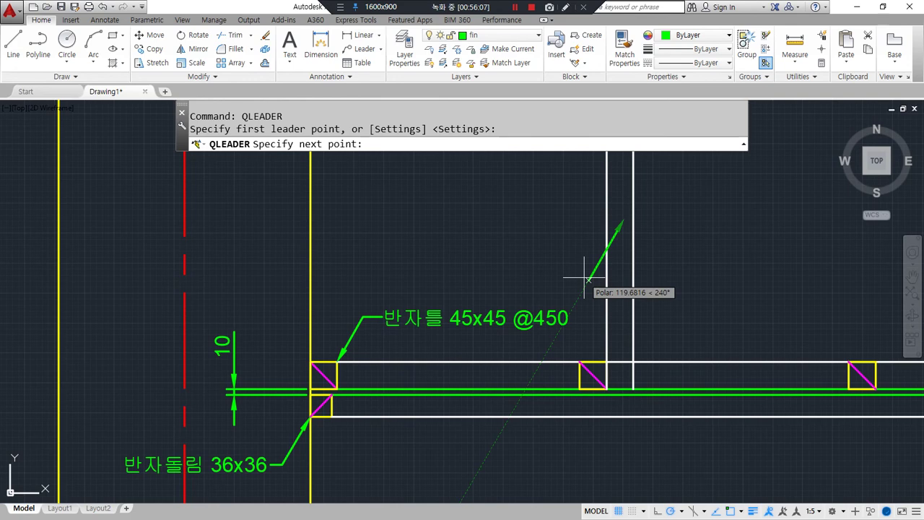
{"action": "key", "text": "Escape"}
{"action": "scroll", "coordinate": [580, 294], "scroll_direction": "up", "scroll_amount": 2}
{"action": "mouse_move", "coordinate": [580, 296]}
{"action": "middle_mouse_down"}
{"action": "mouse_move", "coordinate": [671, 243]}
{"action": "mouse_move", "coordinate": [727, 233]}
{"action": "middle_mouse_up"}
{"action": "type", "text": "z"}
{"action": "key", "text": "space"}
{"action": "key", "text": "space"}
{"action": "left_click_drag", "start_coordinate": [601, 255], "coordinate": [584, 301]}
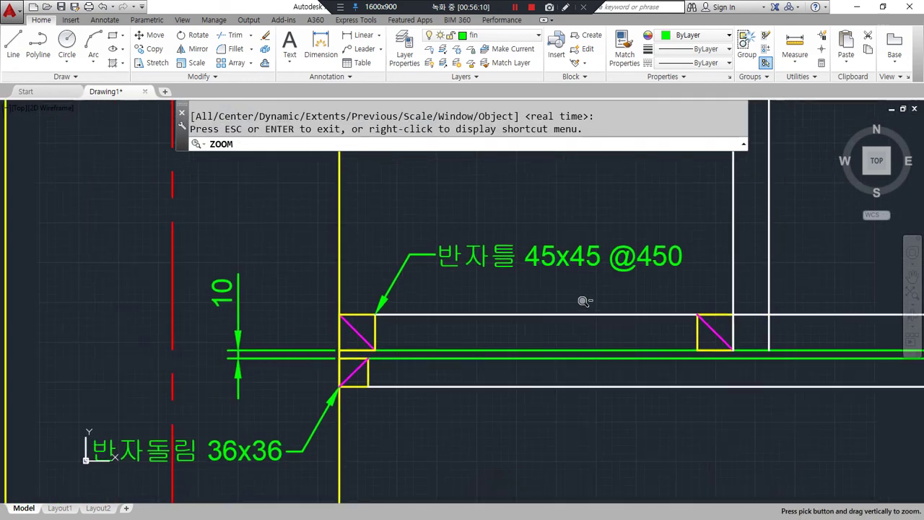
{"action": "key", "text": "Escape"}
{"action": "type", "text": "ql"}
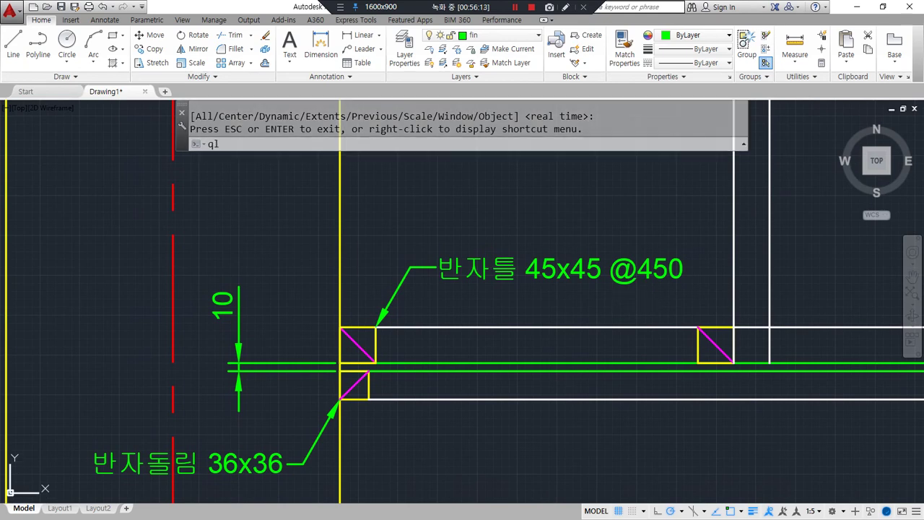
{"action": "key", "text": "Return"}
{"action": "type", "text": "ql"}
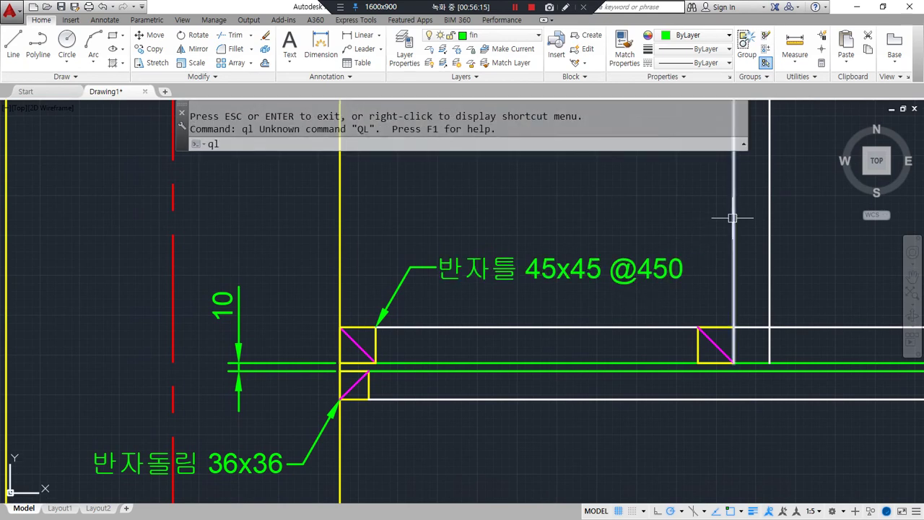
{"action": "key", "text": "Return"}
{"action": "left_click", "coordinate": [737, 183]}
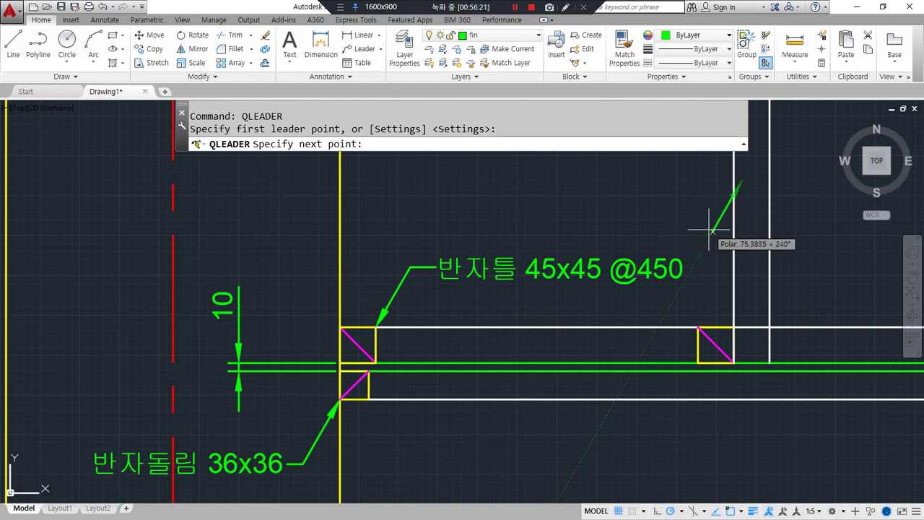
{"action": "left_click", "coordinate": [713, 231]}
{"action": "left_click", "coordinate": [693, 232]}
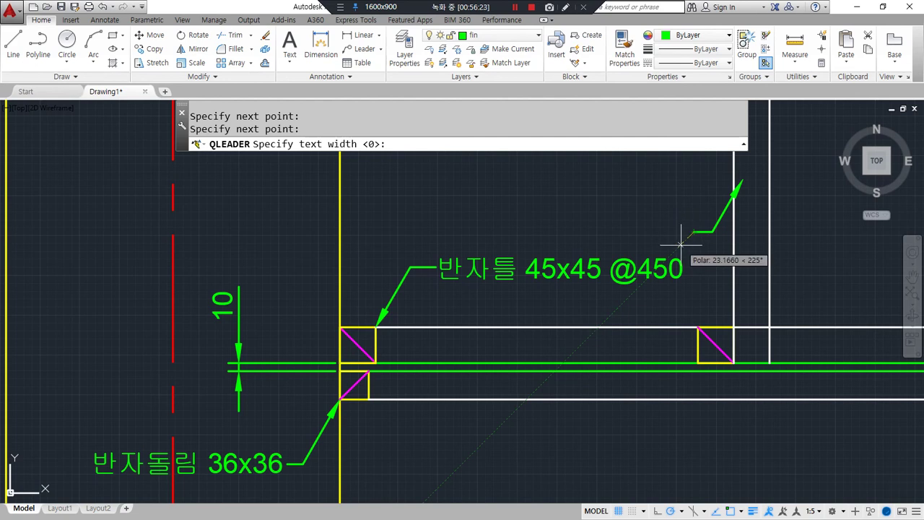
{"action": "key", "text": "Return"}
{"action": "key", "text": "Return"}
{"action": "type", "text": "달ㄷ"}
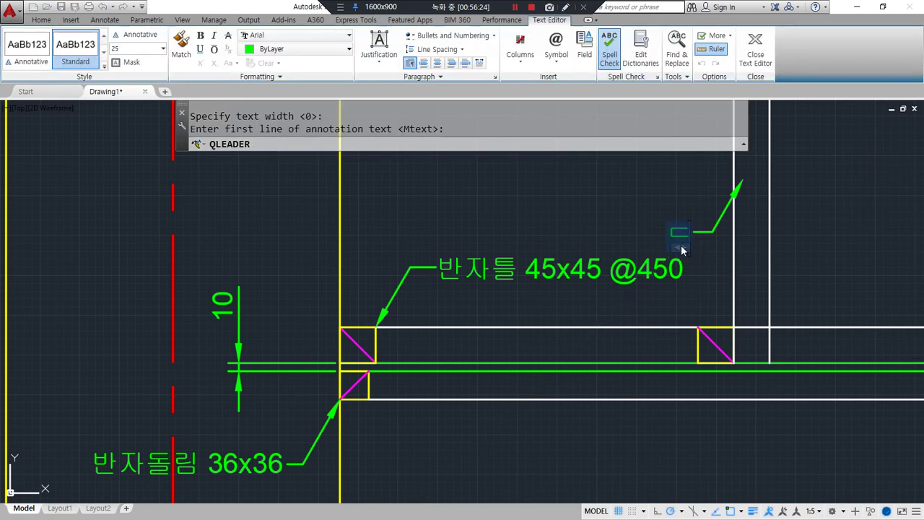
{"action": "type", "text": "ㅐ"}
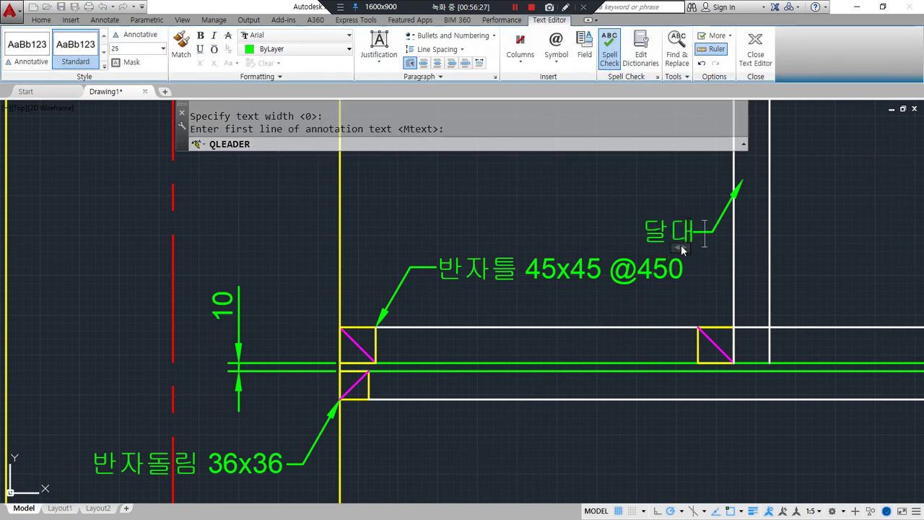
{"action": "type", "text": " 45x"}
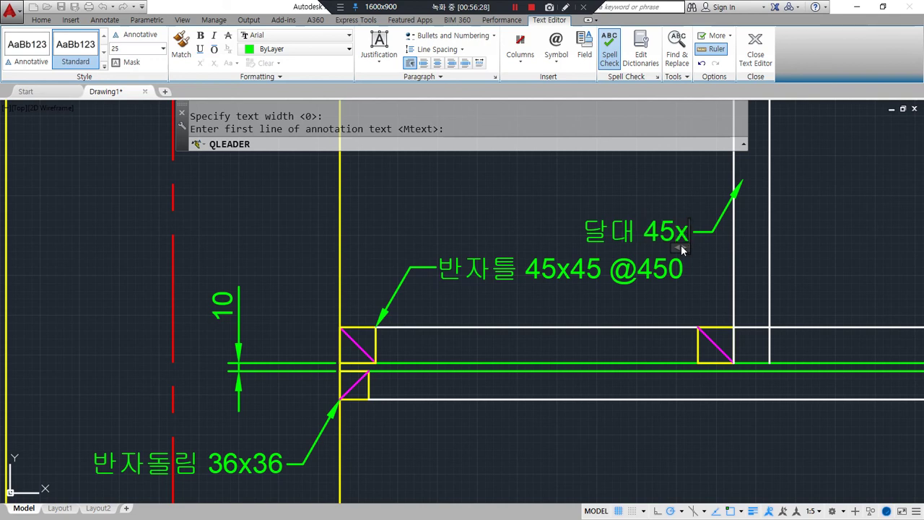
{"action": "type", "text": "45"}
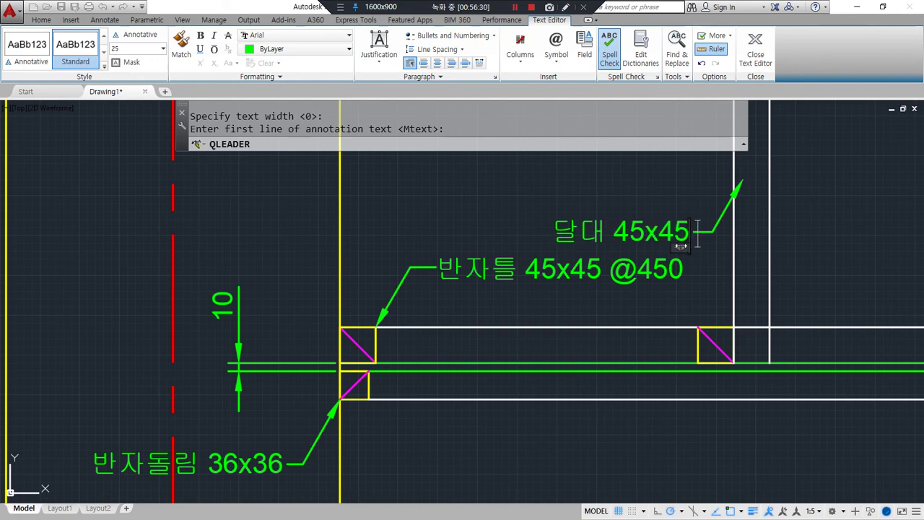
{"action": "type", "text": " @900"}
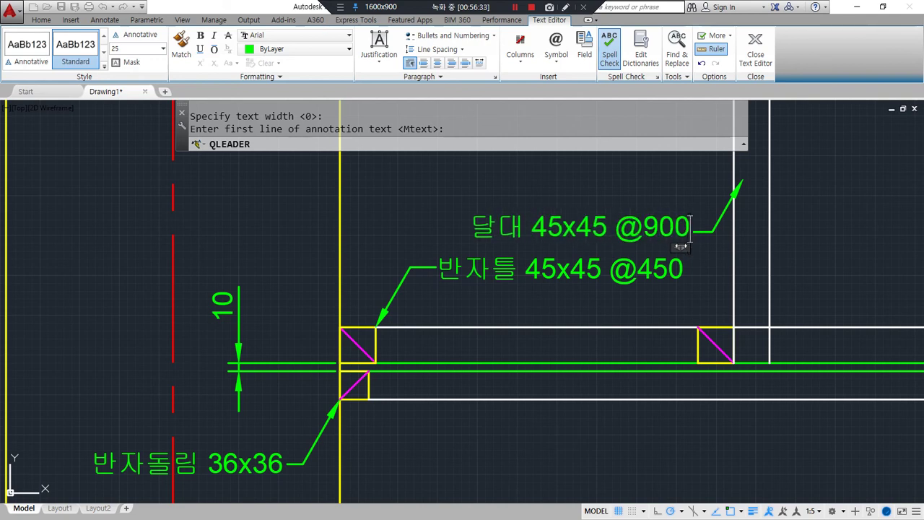
{"action": "left_click", "coordinate": [680, 246]}
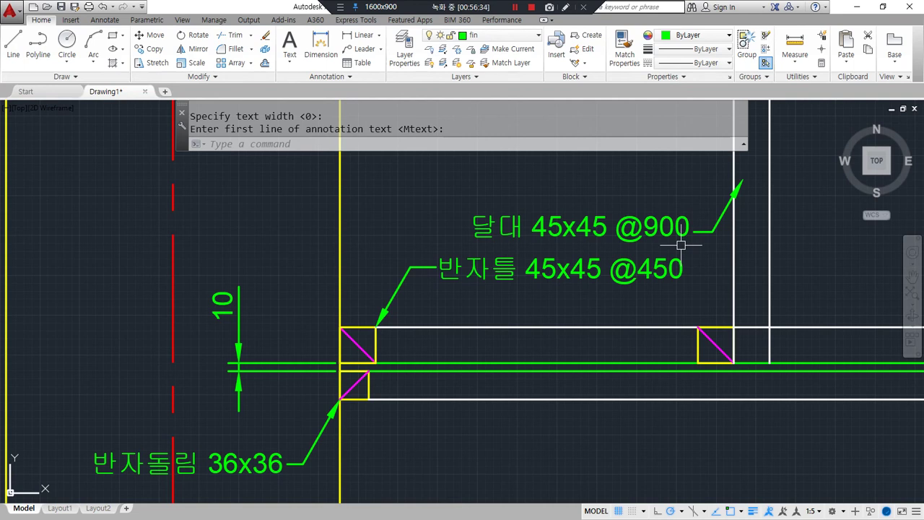